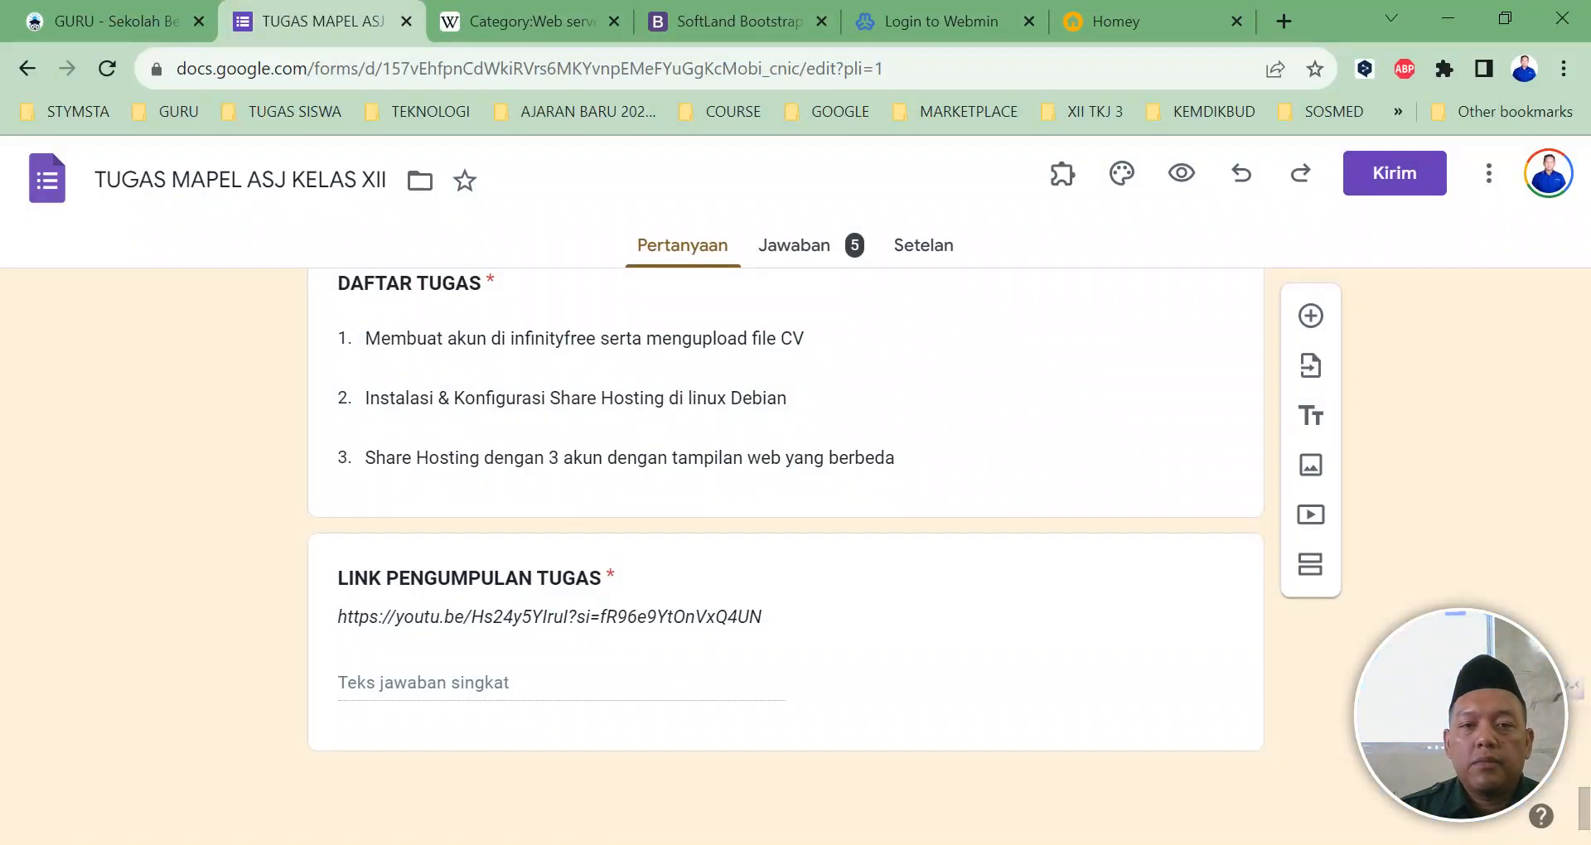
Step: Check the open tabs, then load 192.168.23.1 in the Homey tab
left_click(777, 21)
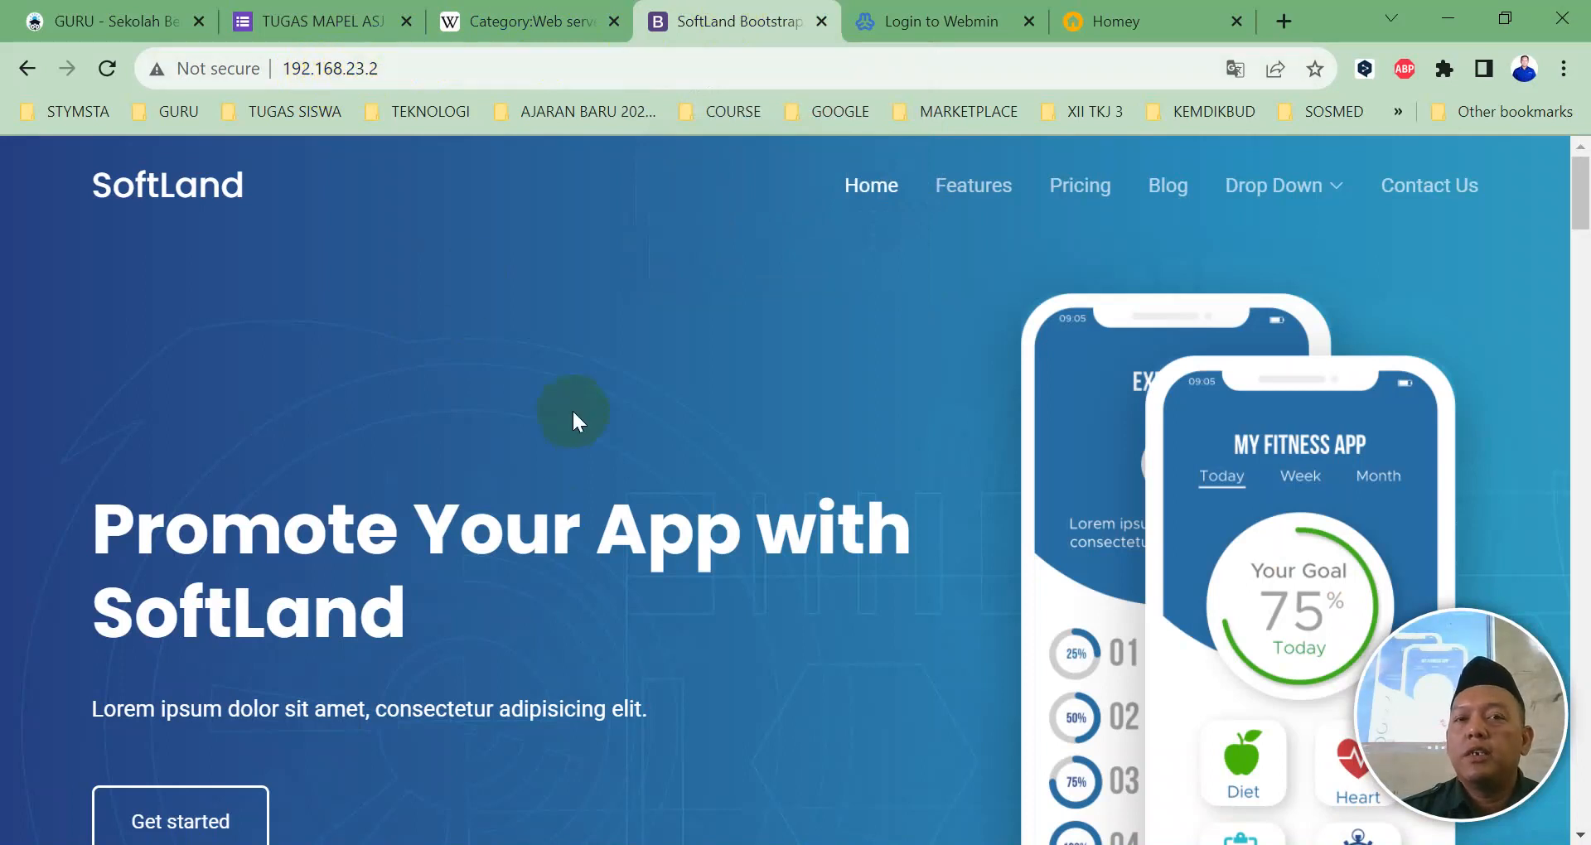
left_click(876, 28)
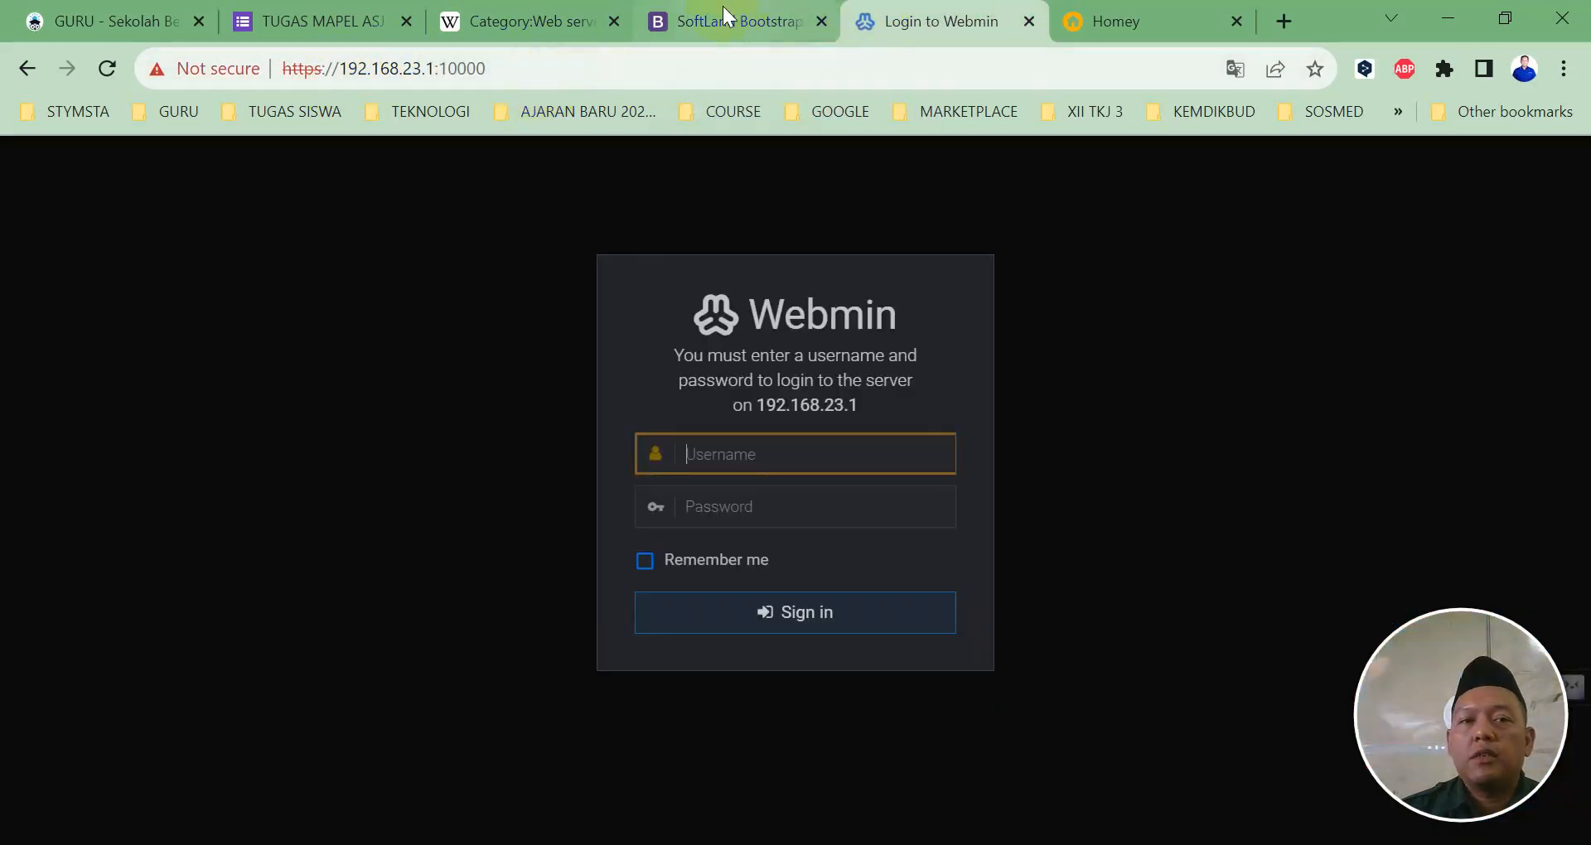
left_click(724, 6)
left_click(1074, 26)
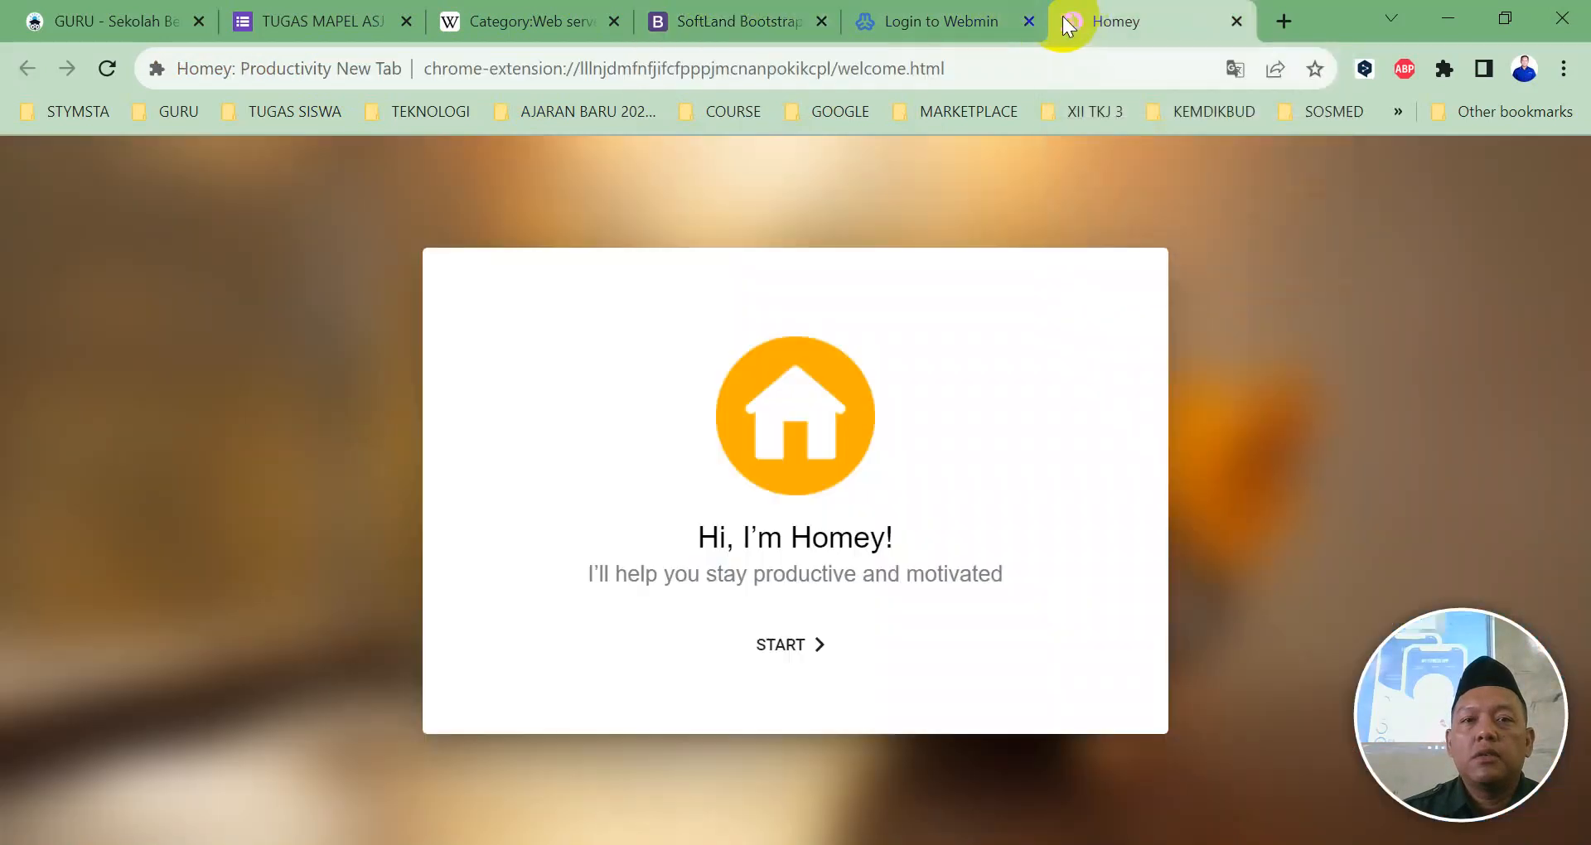
left_click(803, 68)
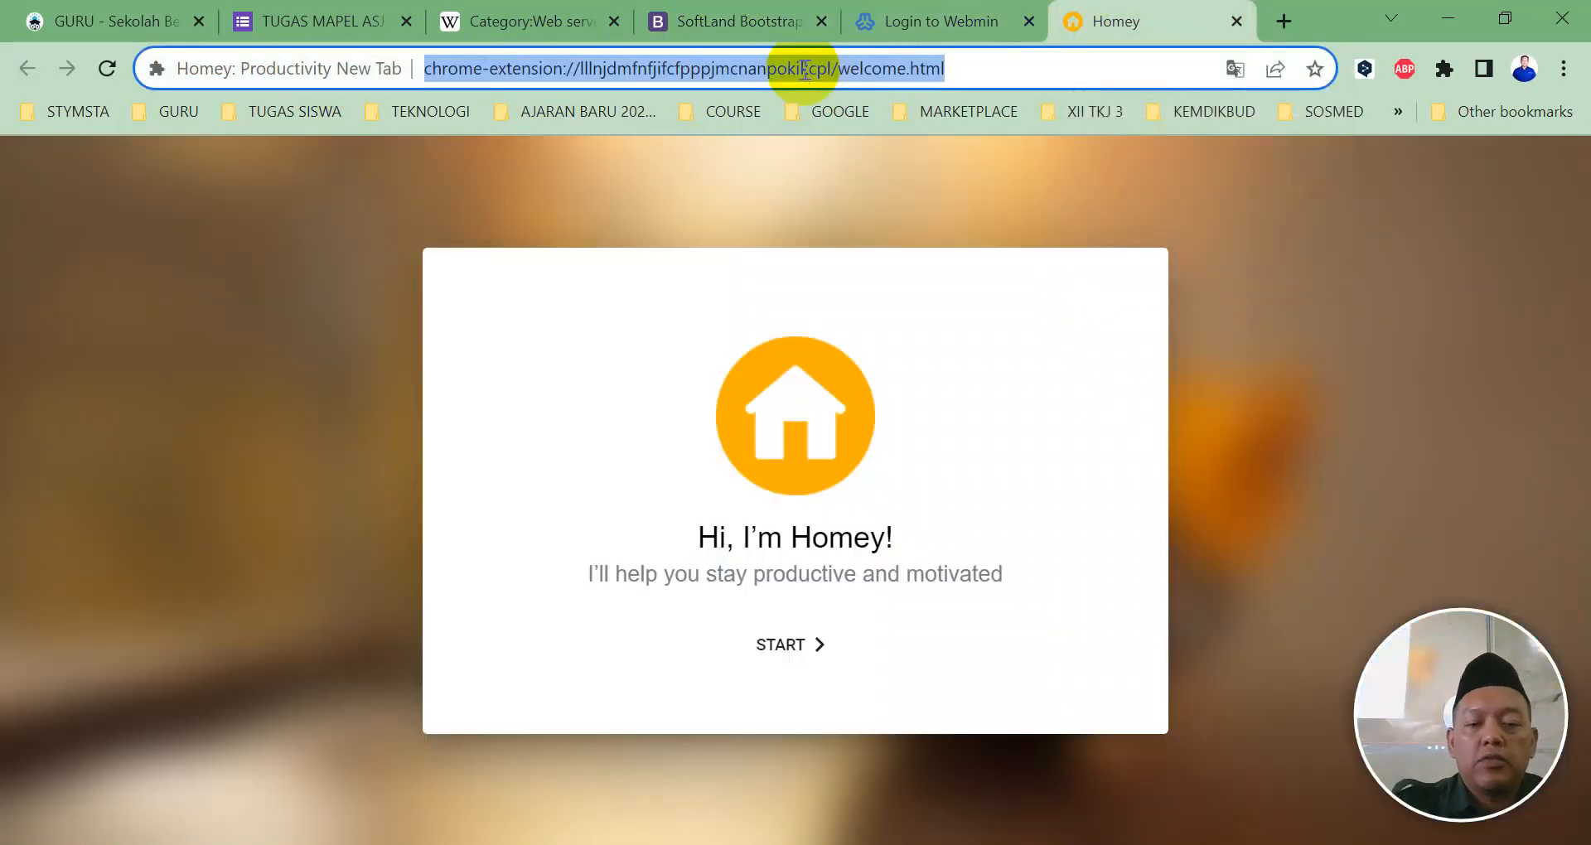
type("192.168.23.1")
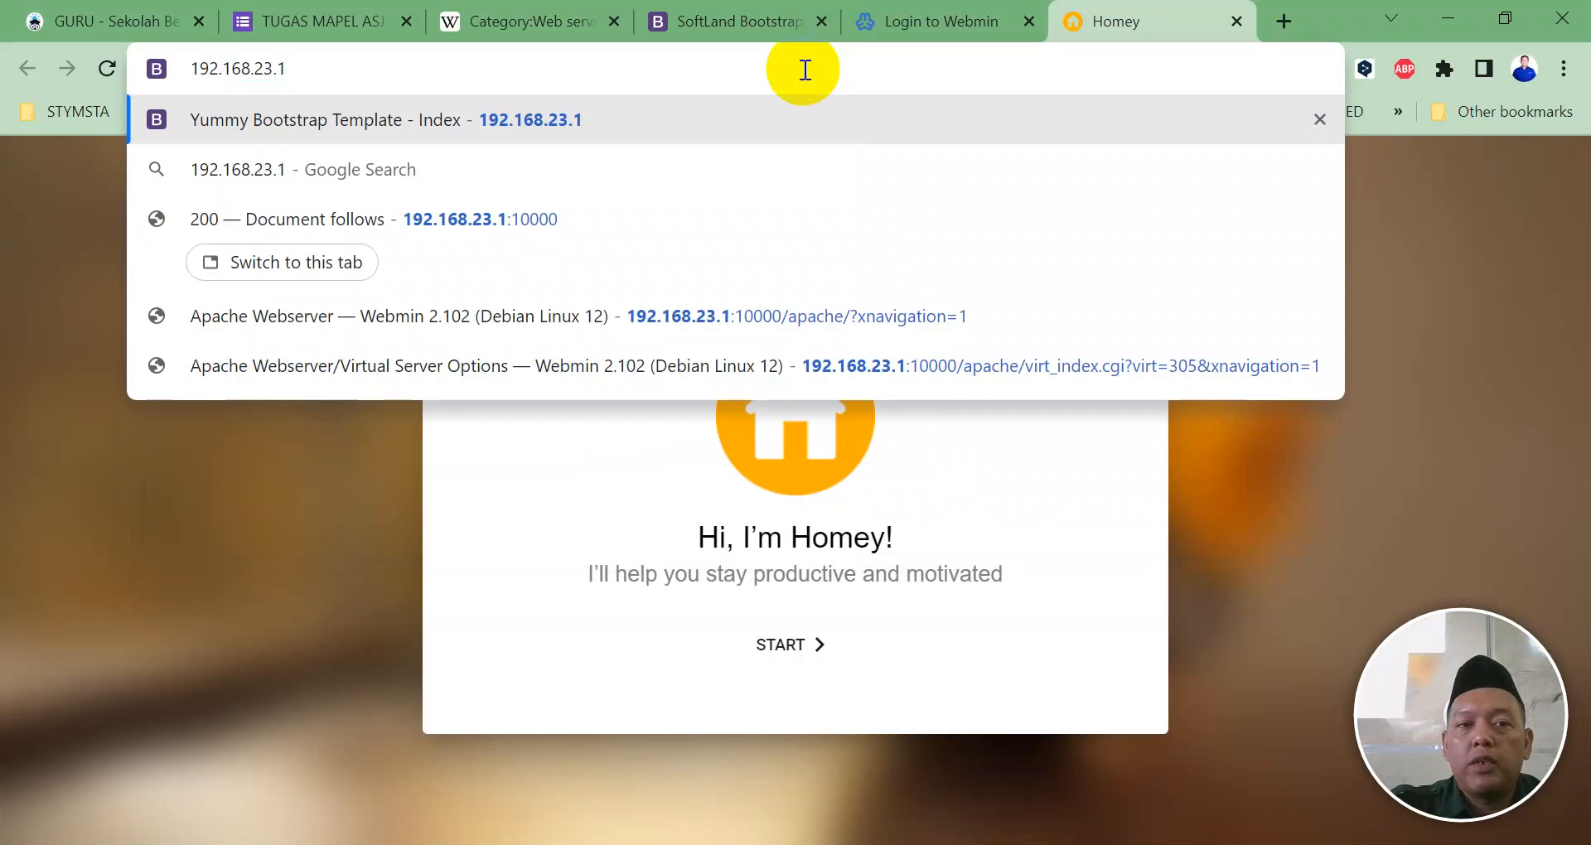
key("Return")
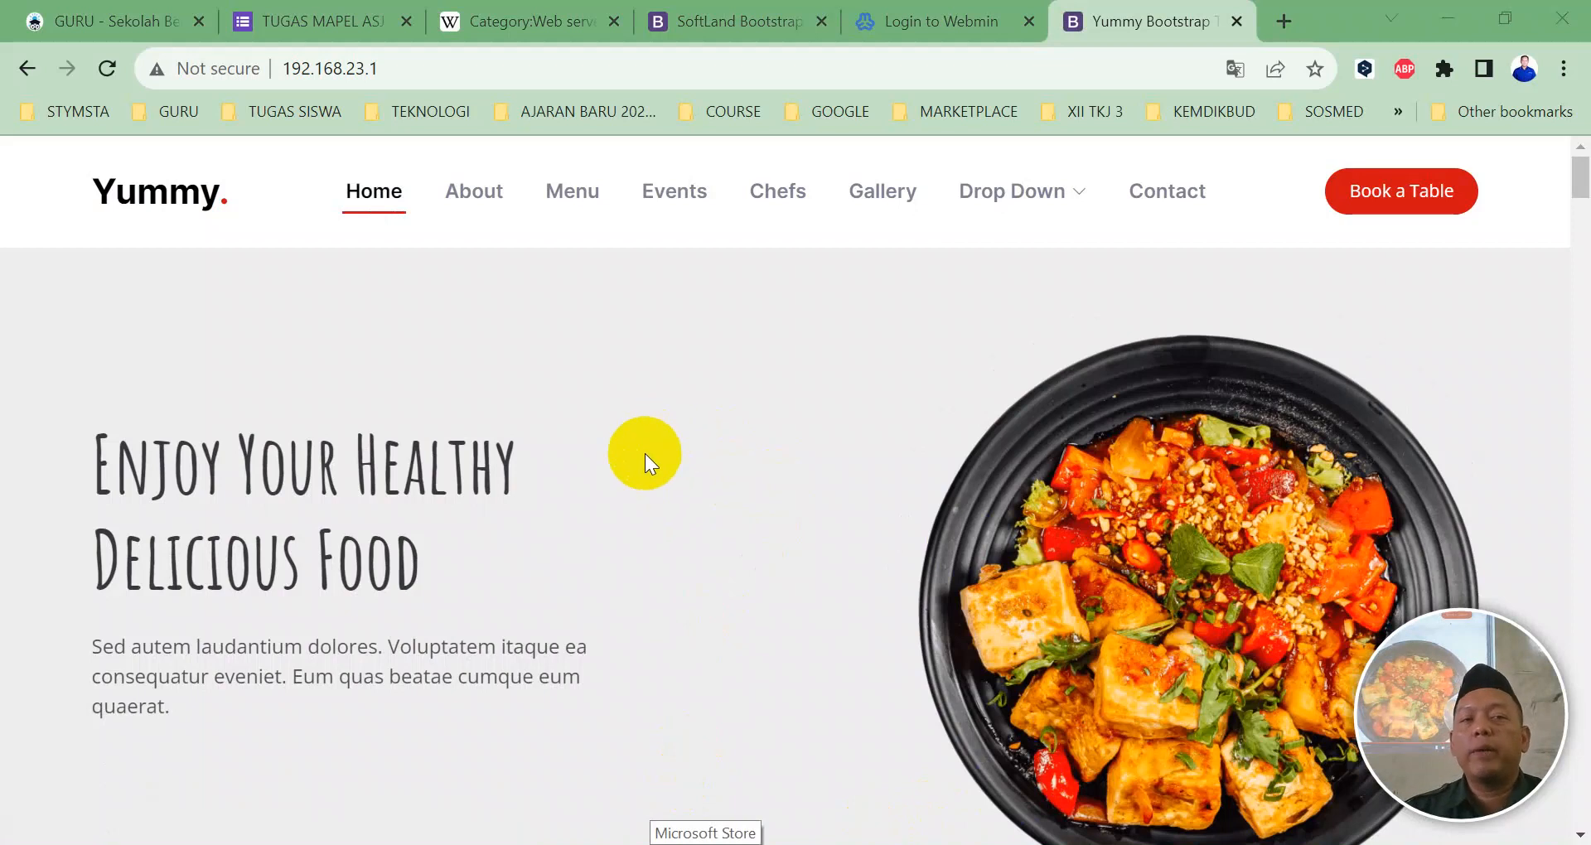
Step: Change the address to 192.168.23.3 to bring up the Apache2 Debian Default Page
left_click(388, 69)
left_click(389, 70)
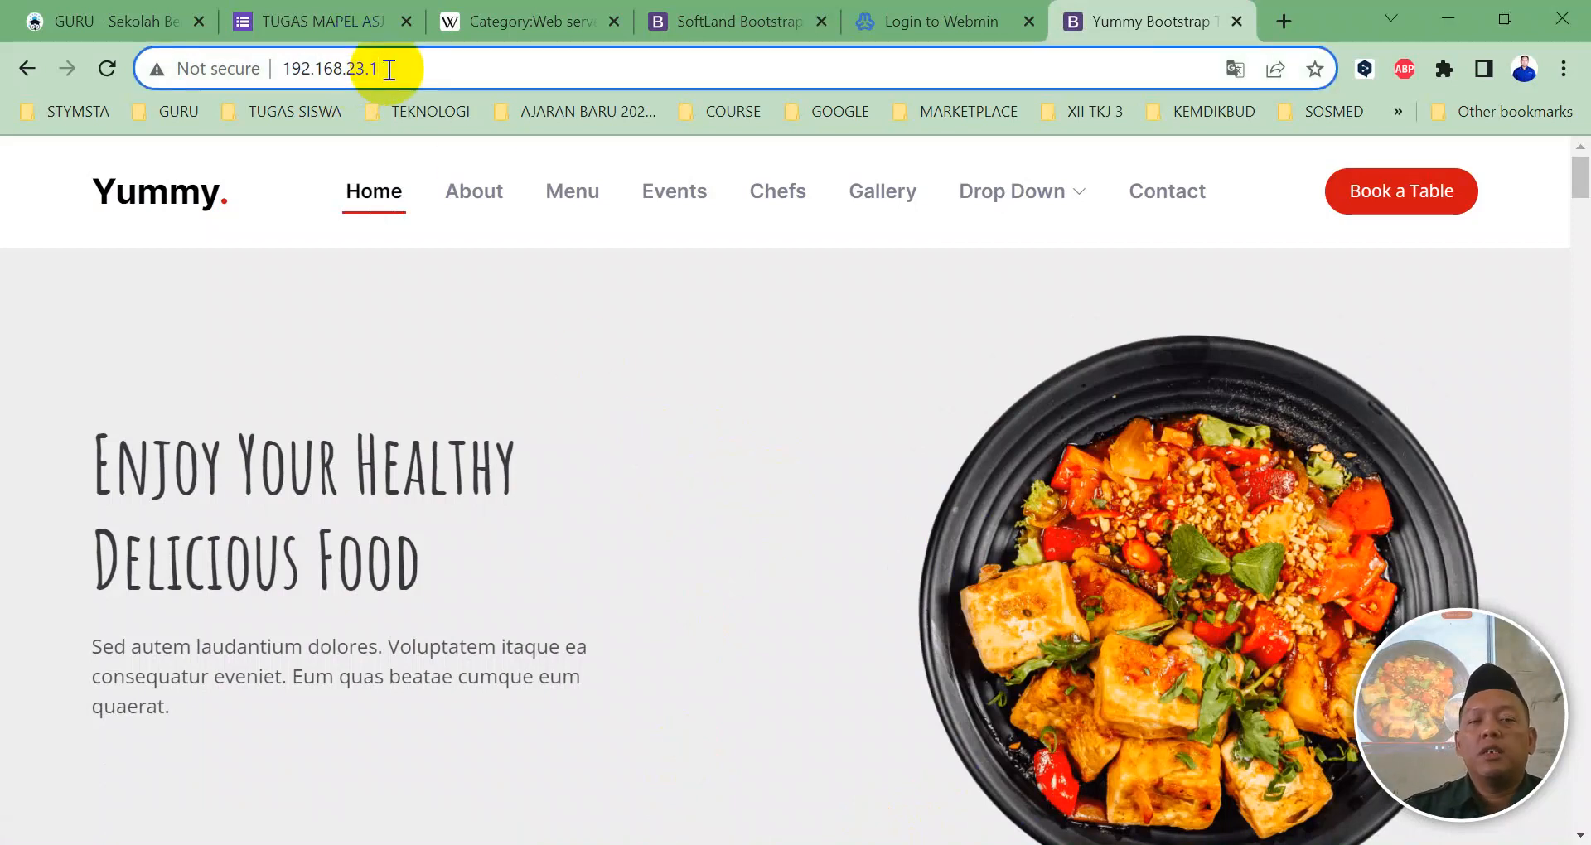
key("BackSpace")
type("3")
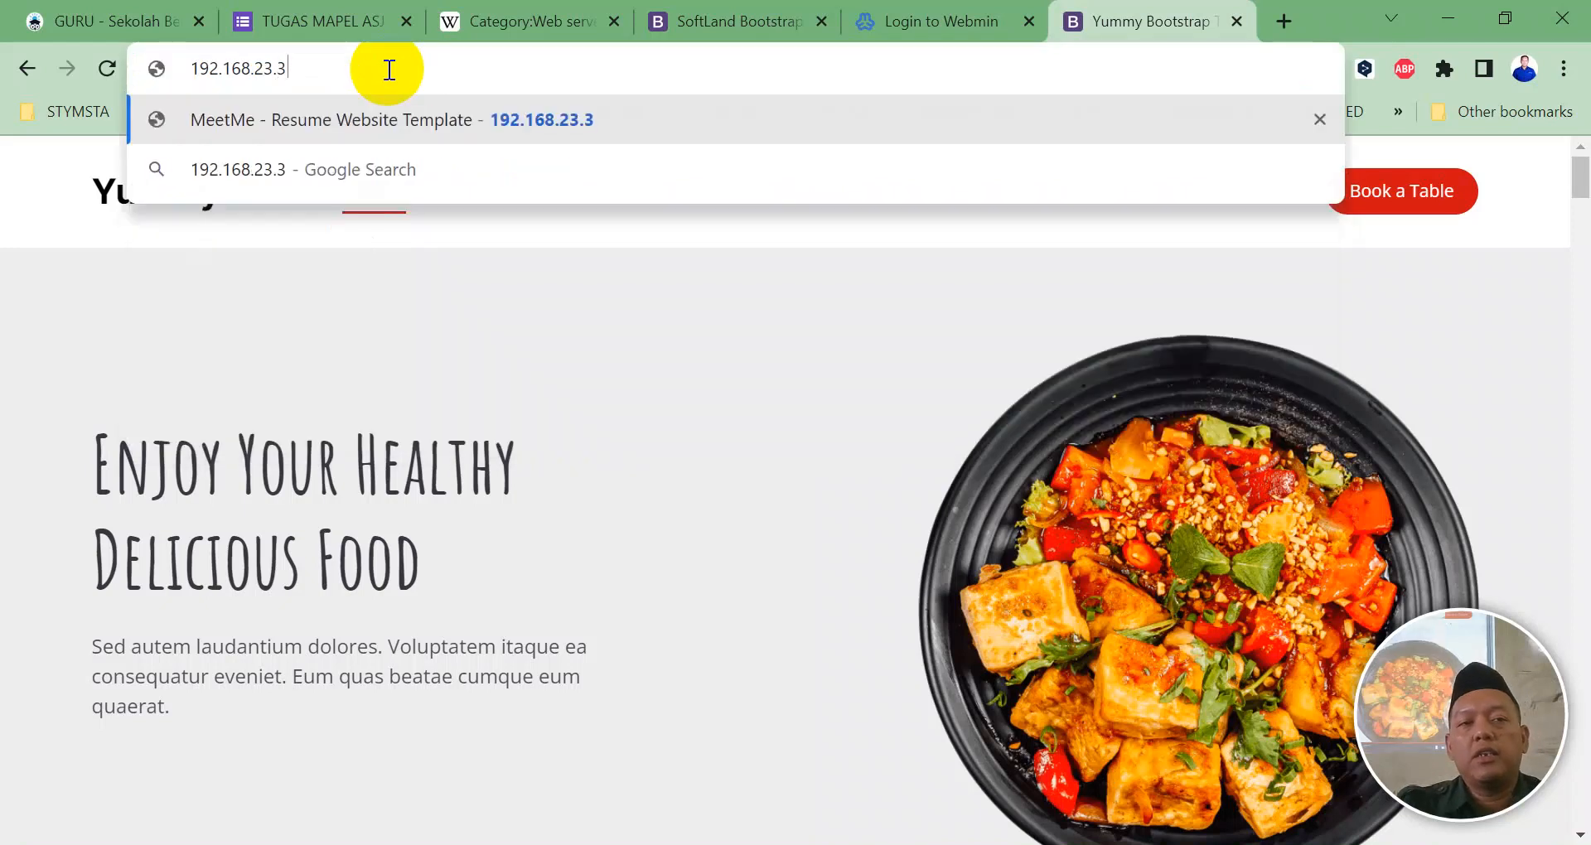
key("Return")
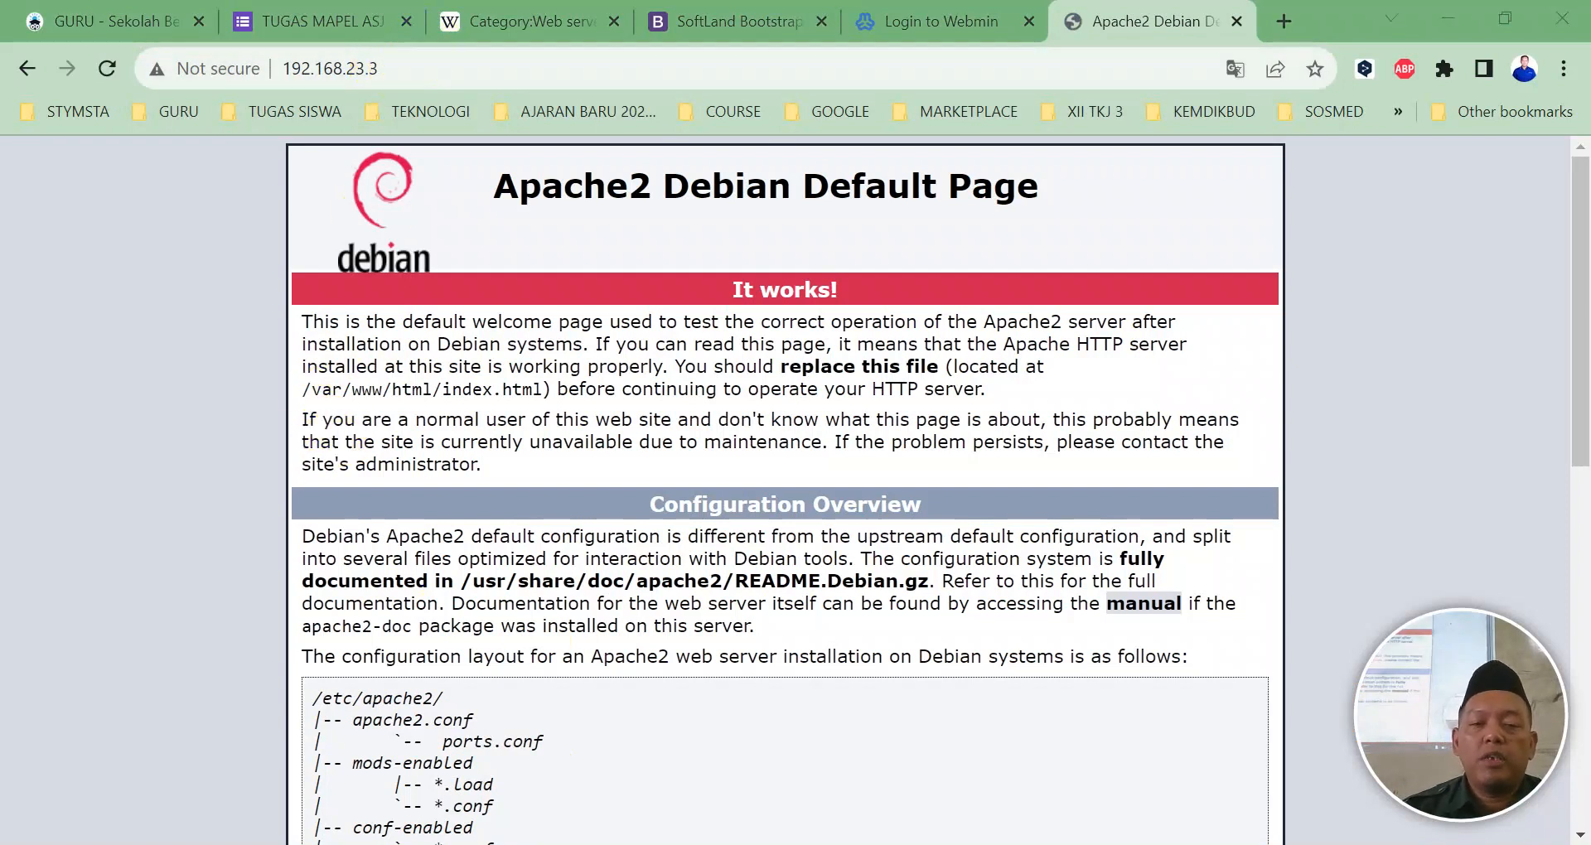
key("super+e")
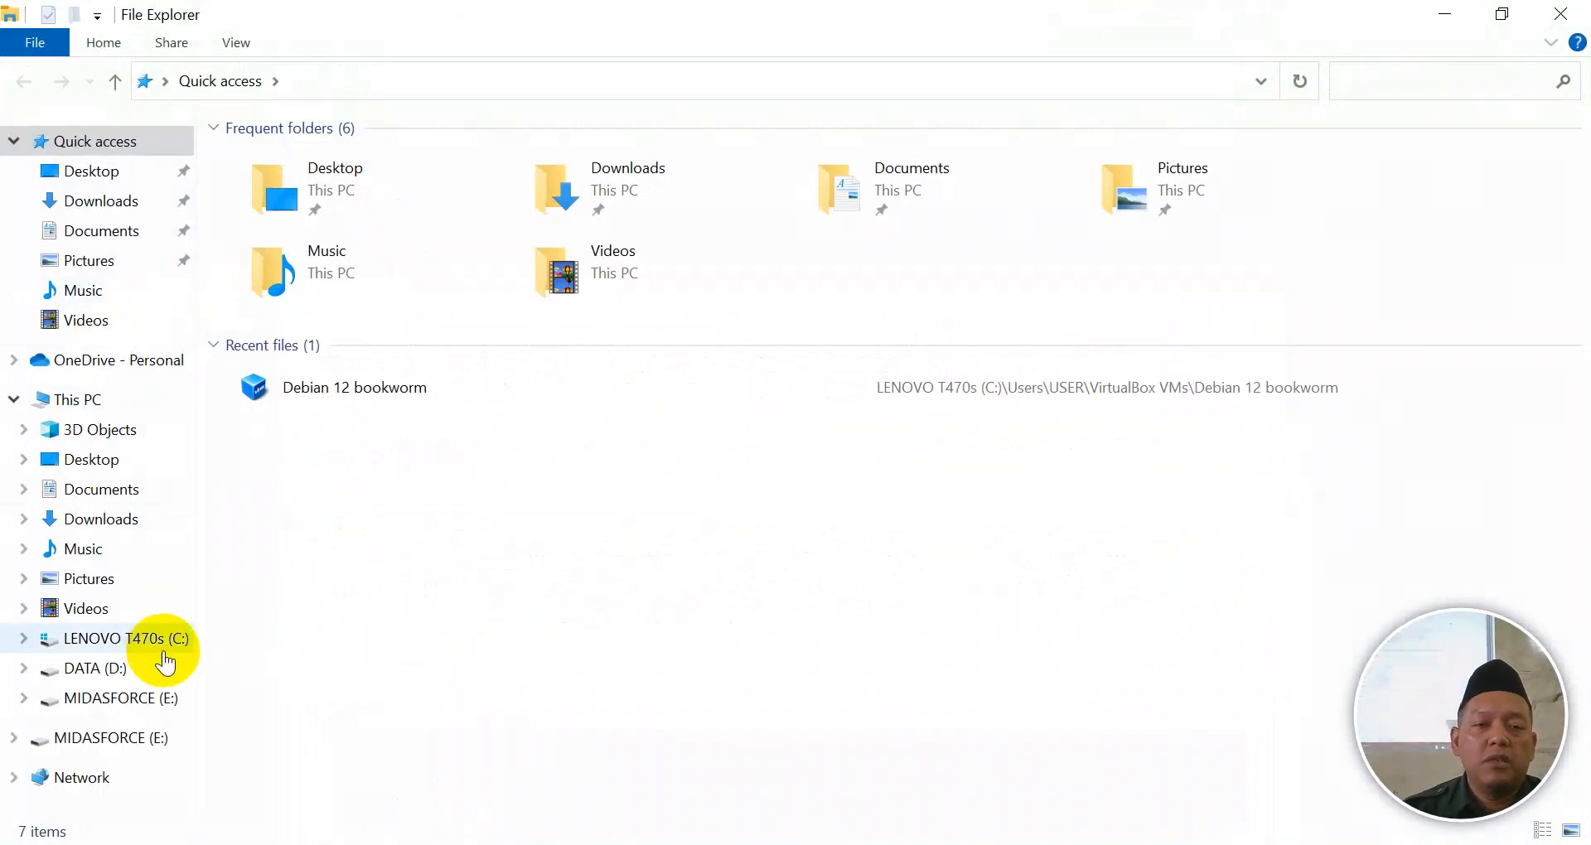
Step: Browse the drives and OneDrive tree in File Explorer to reach the Ebook folder
left_click(111, 667)
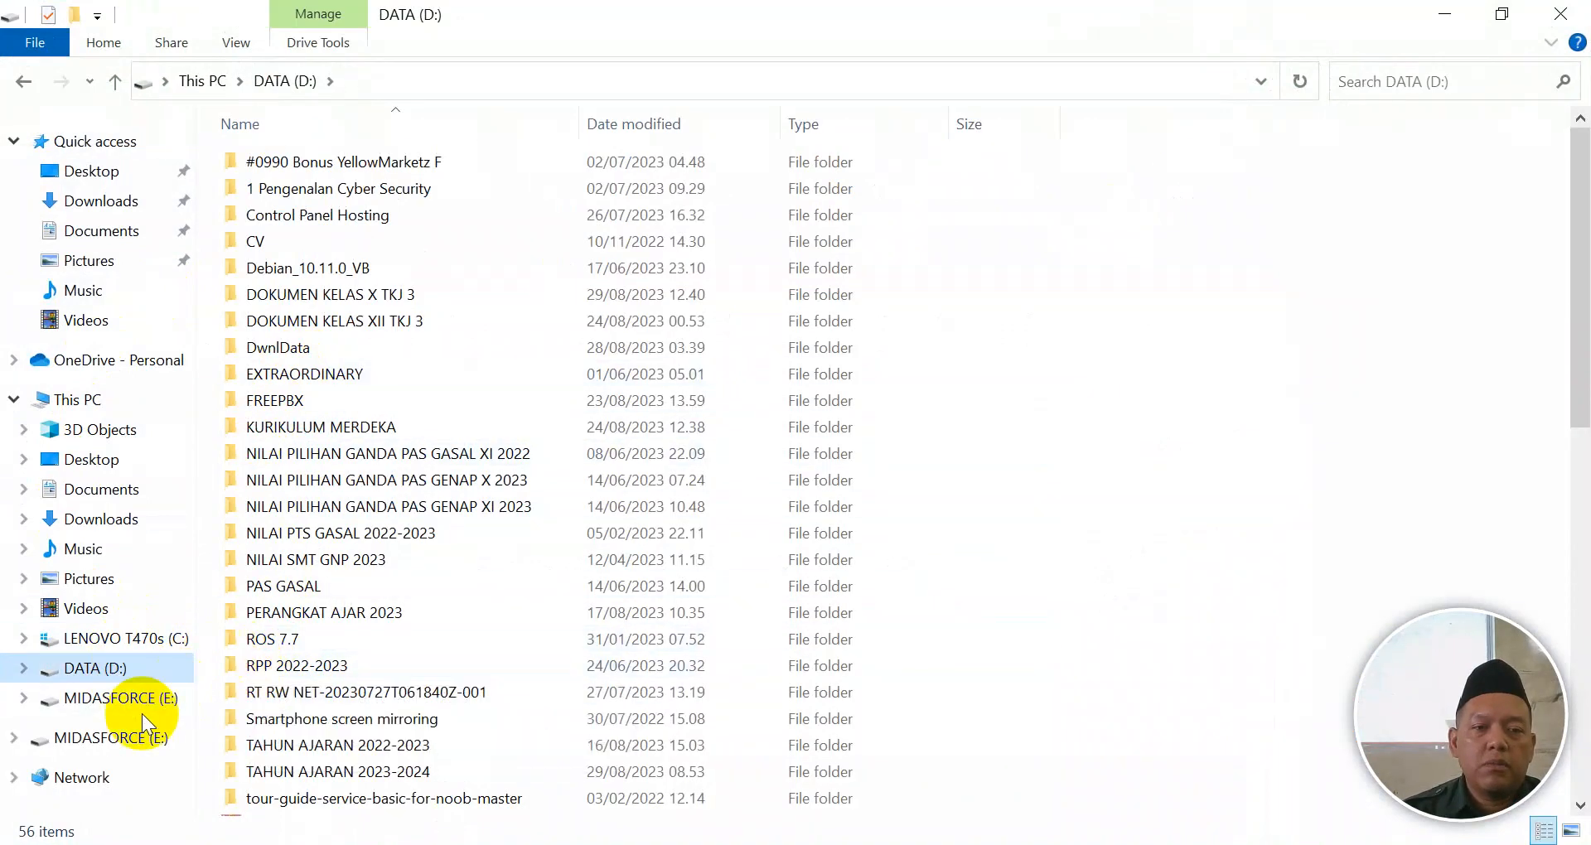
left_click(172, 698)
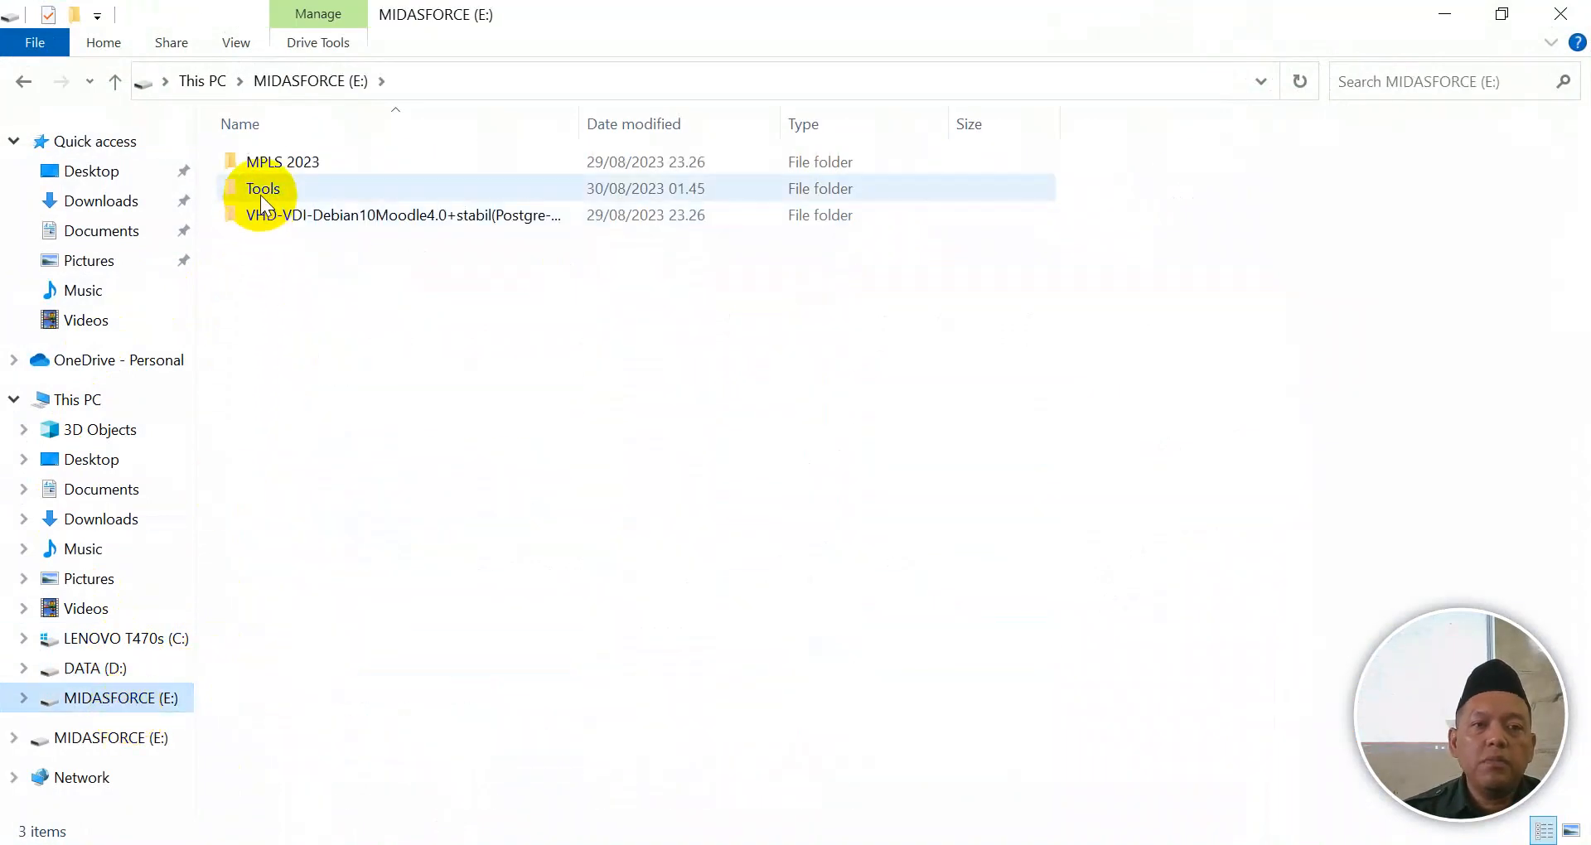
left_click(116, 358)
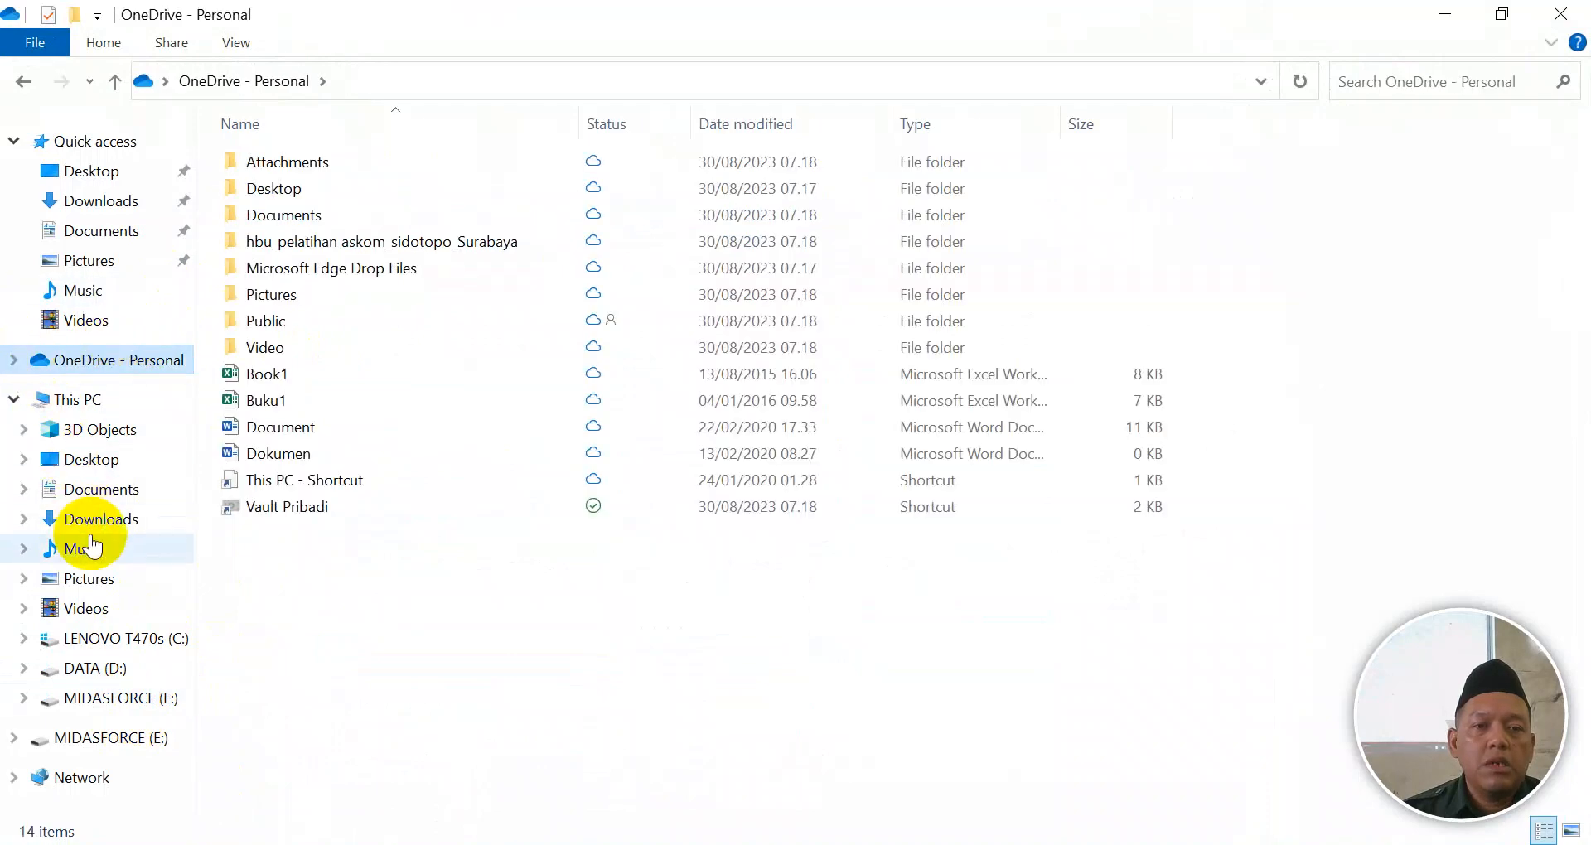
left_click(16, 361)
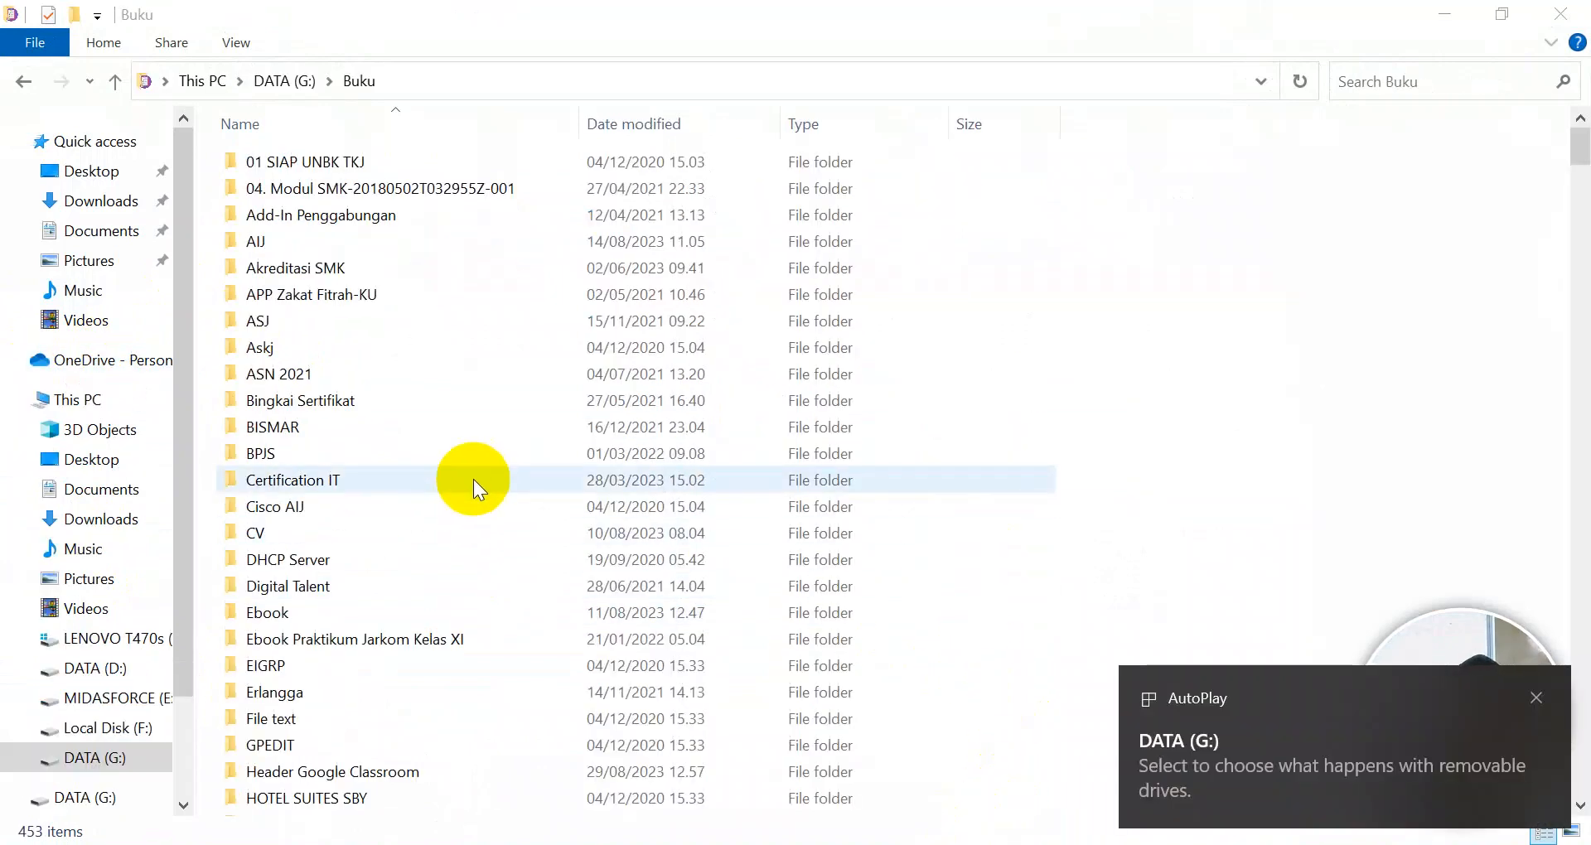
scroll(338, 461, "down", 4)
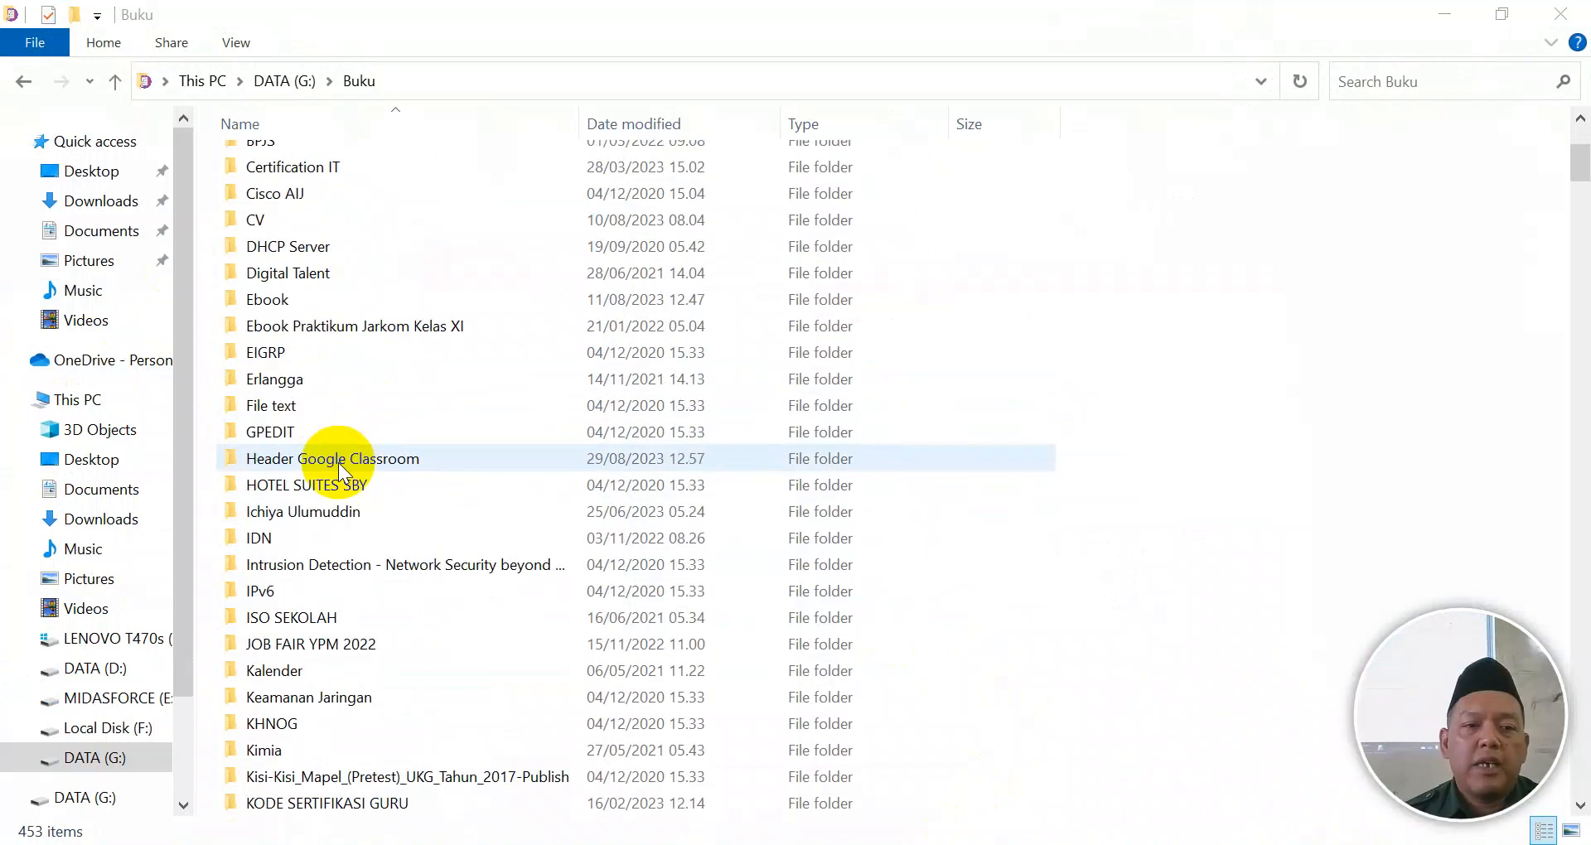
double_click(261, 294)
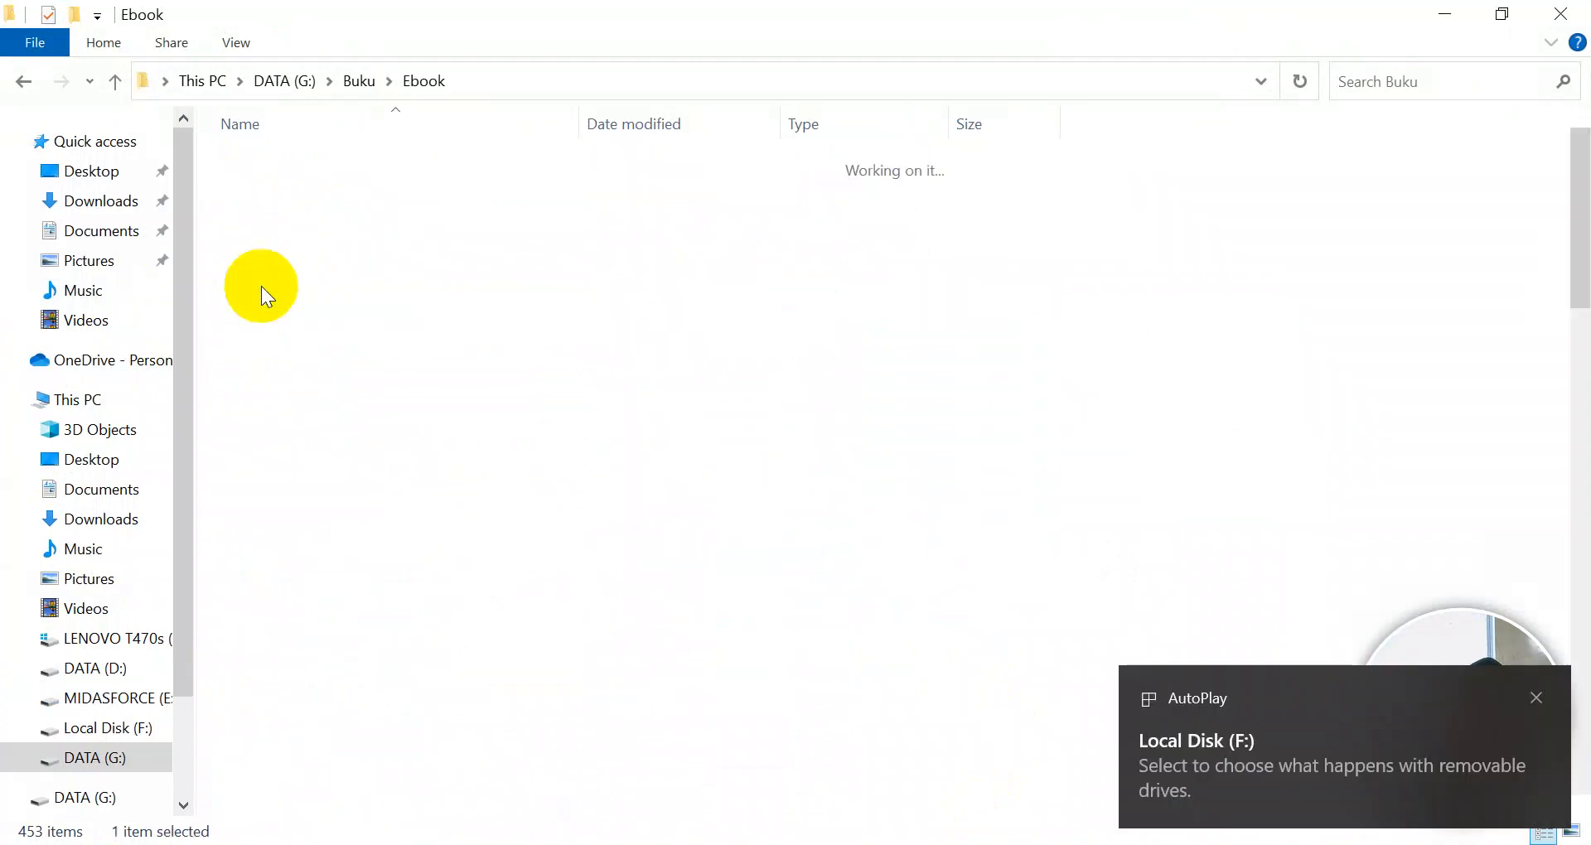
Step: Go through Ebook UKK TKJ > UKK 2022-2023 > Landing Page Web Server > UpConstruction-1.0.0 and open index
scroll(383, 539, "down", 10)
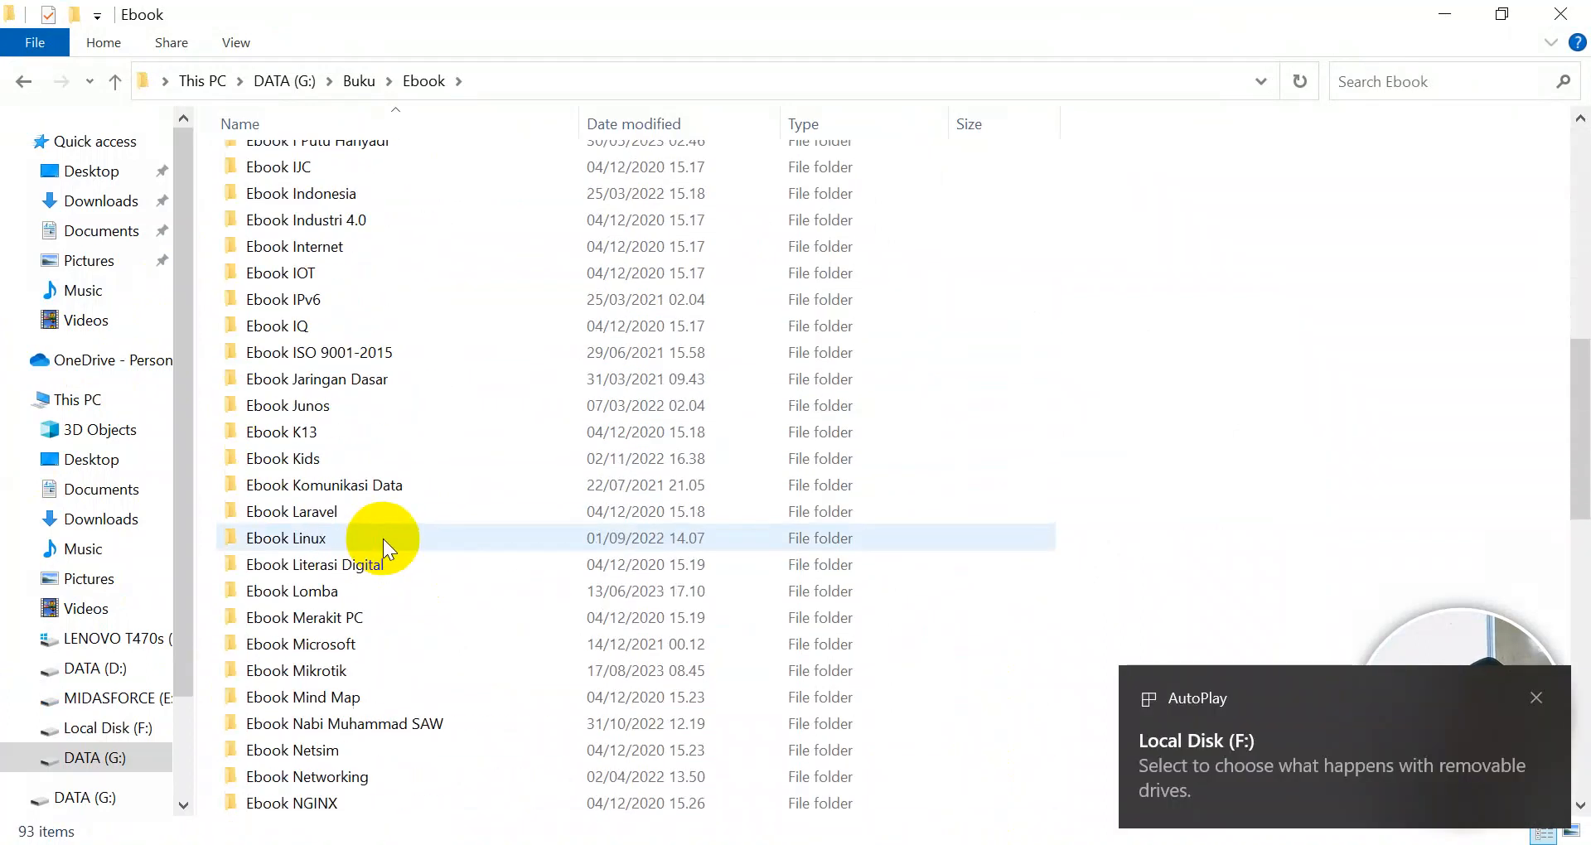
scroll(379, 536, "down", 12)
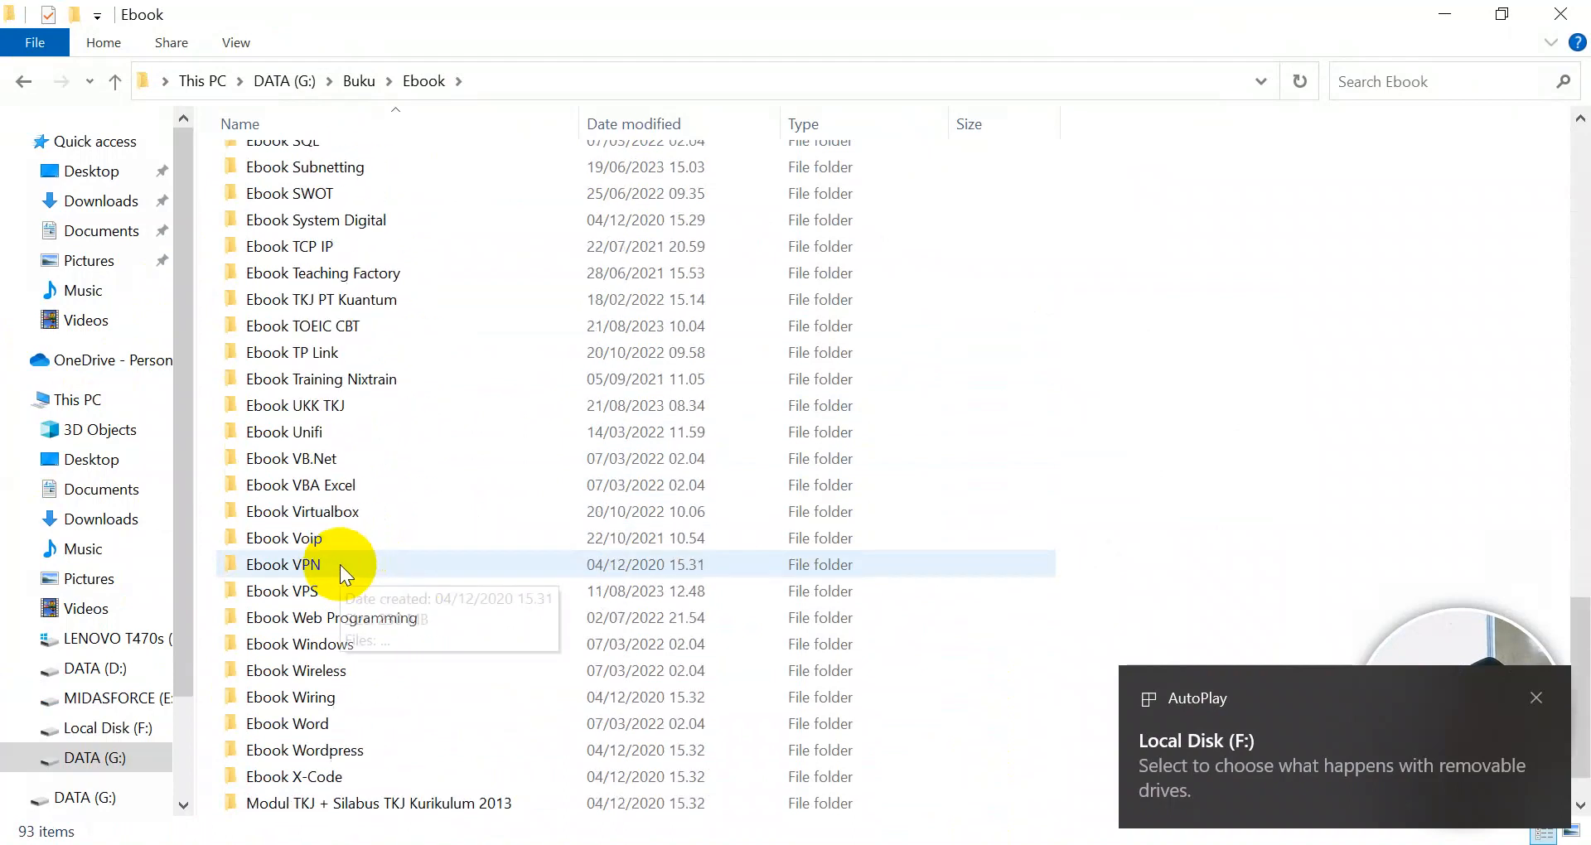
double_click(312, 405)
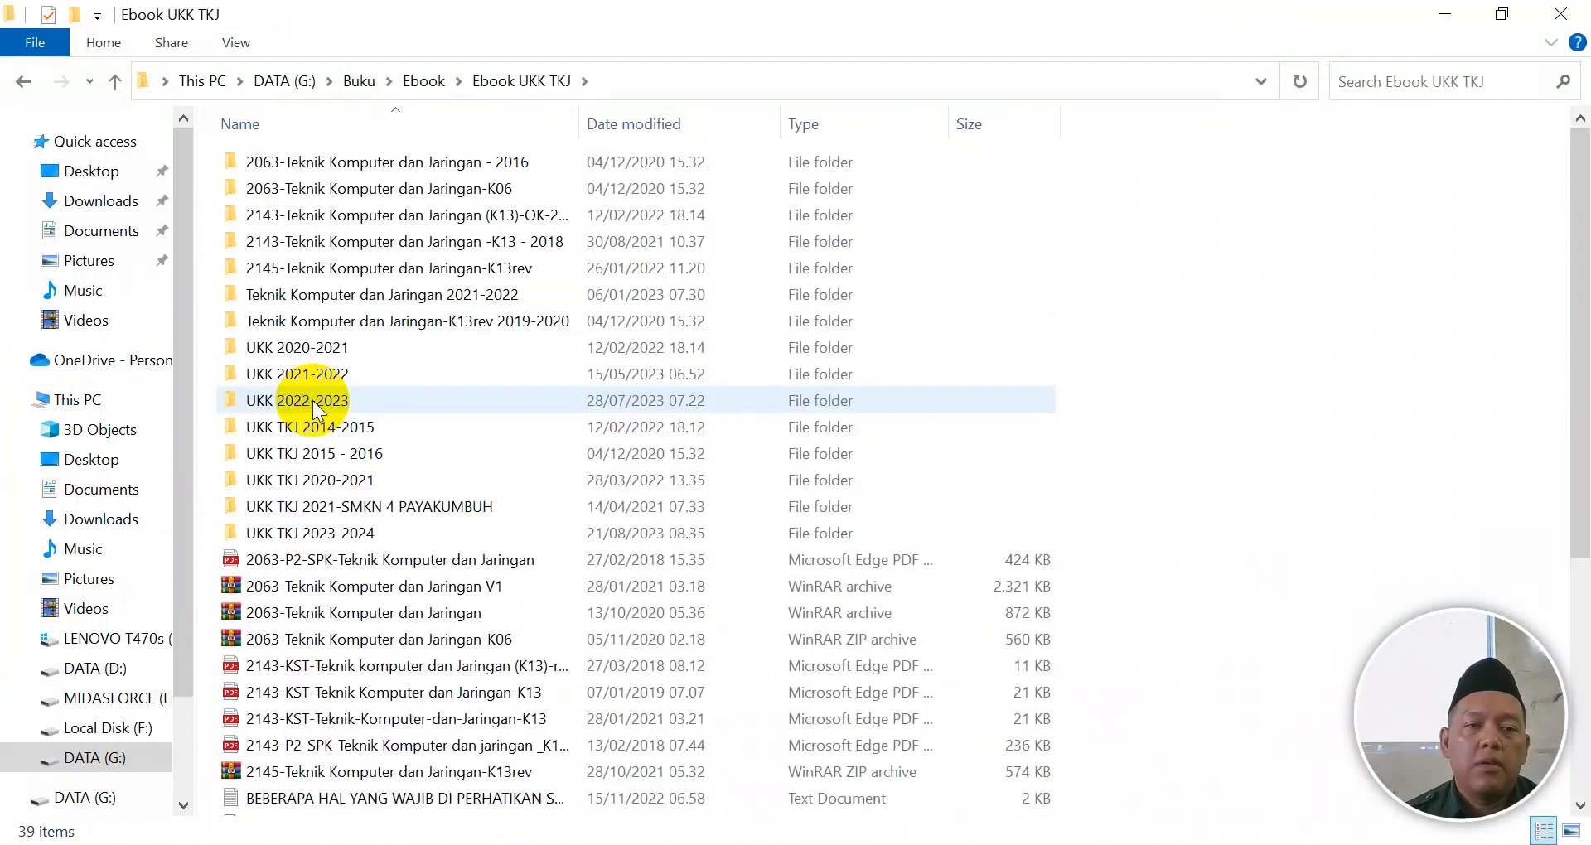
double_click(332, 531)
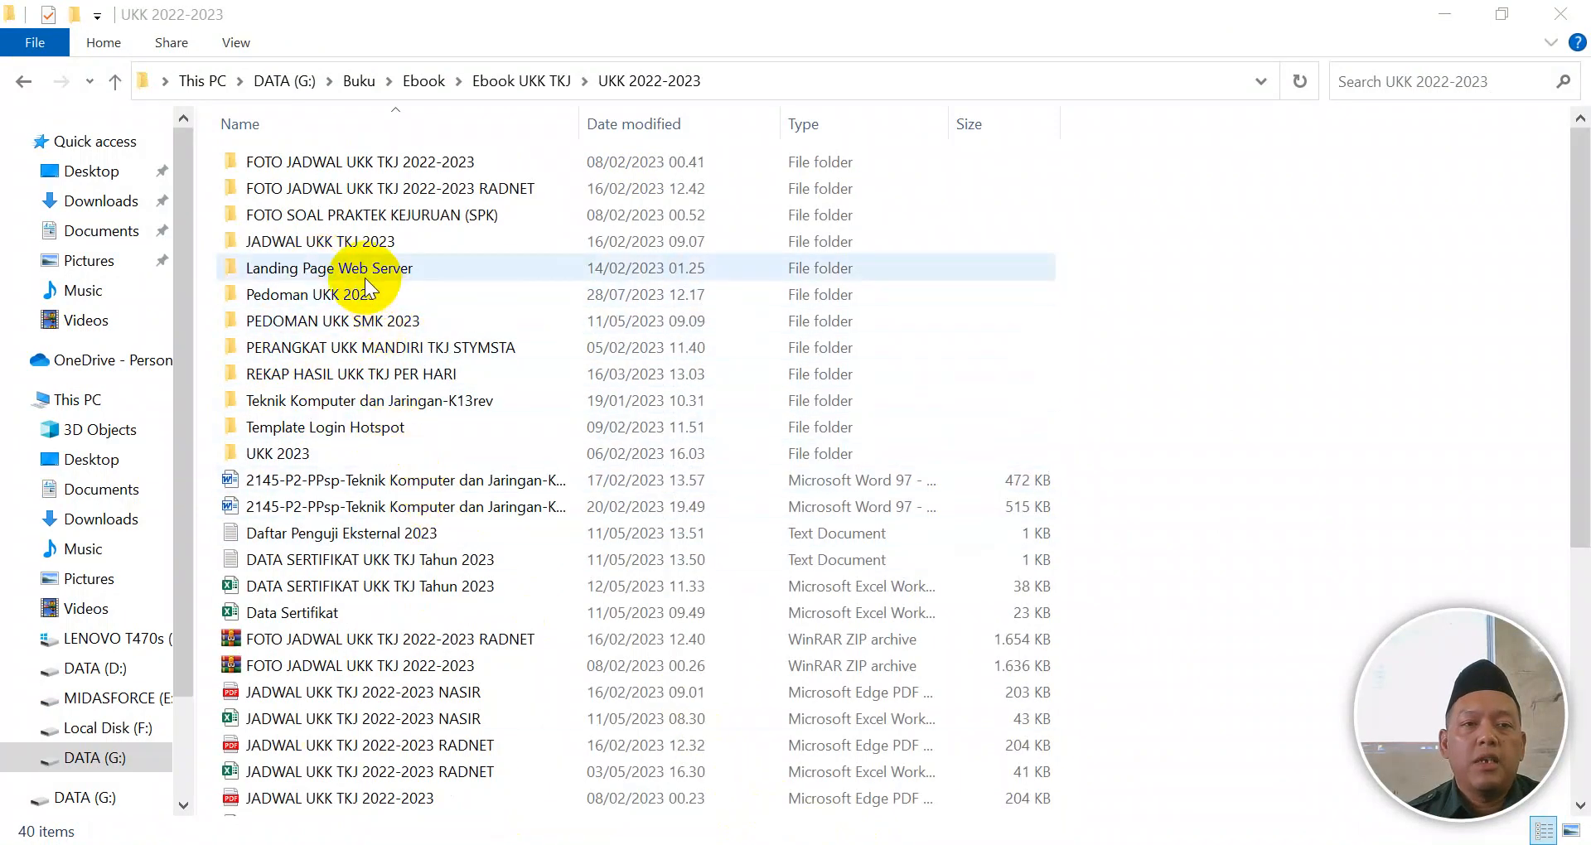
double_click(365, 276)
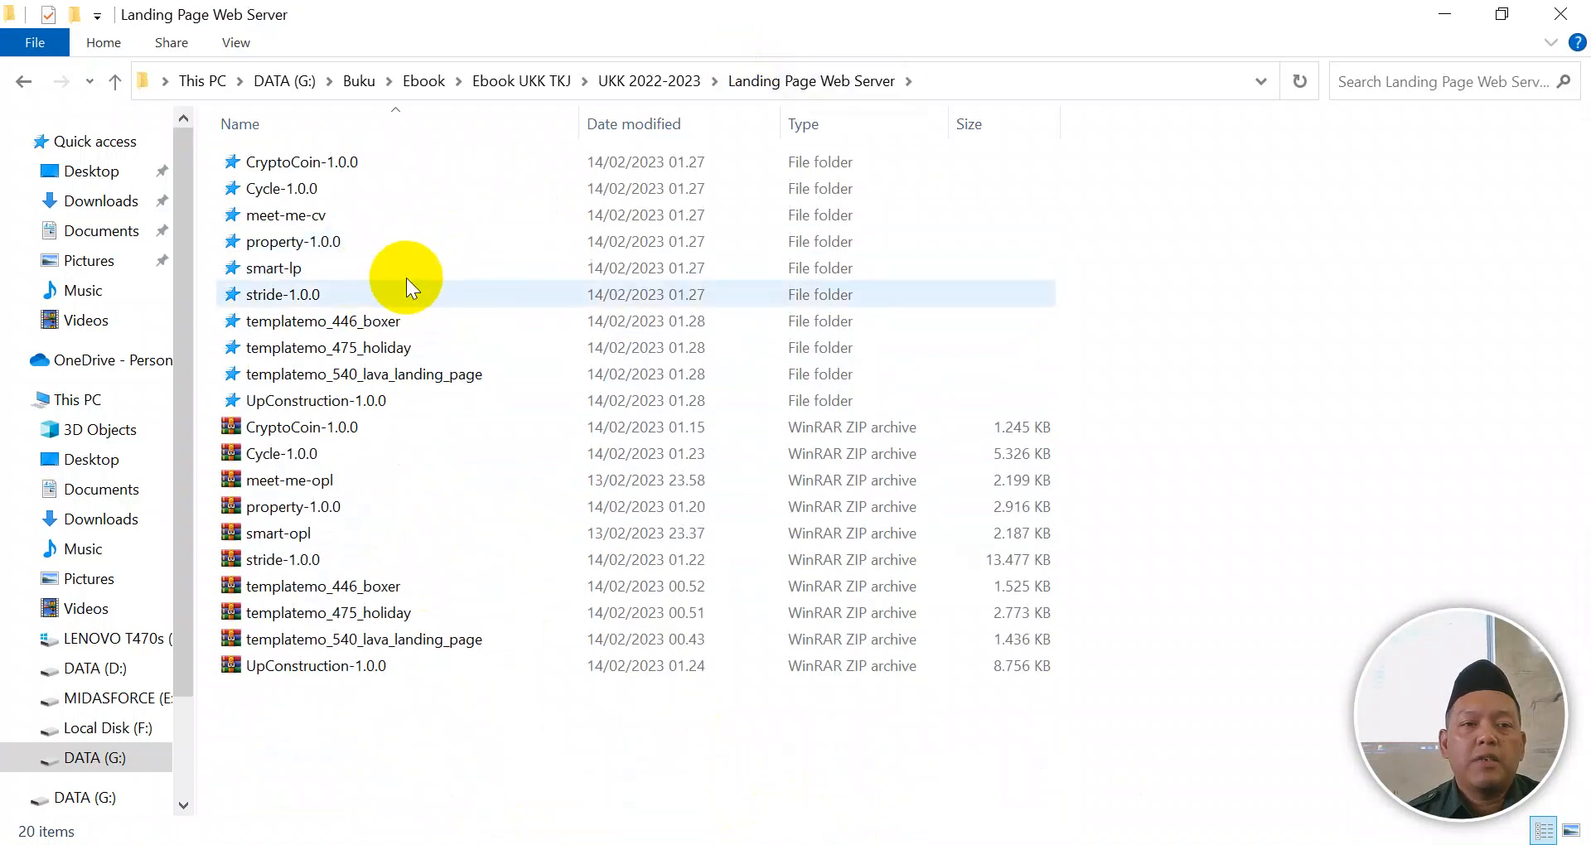
double_click(326, 400)
double_click(296, 341)
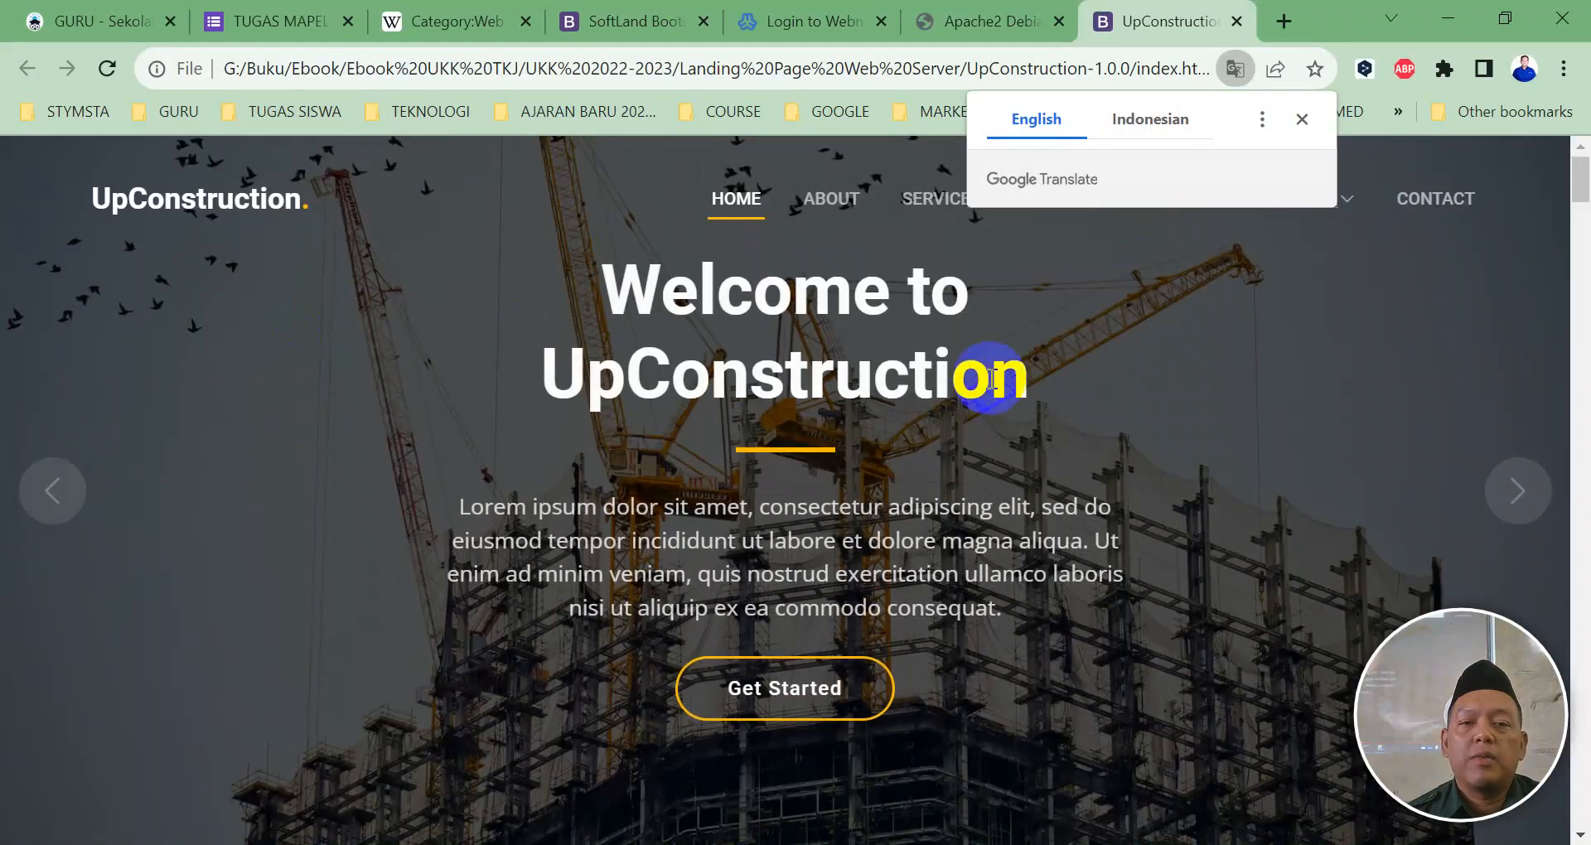
left_click(1006, 46)
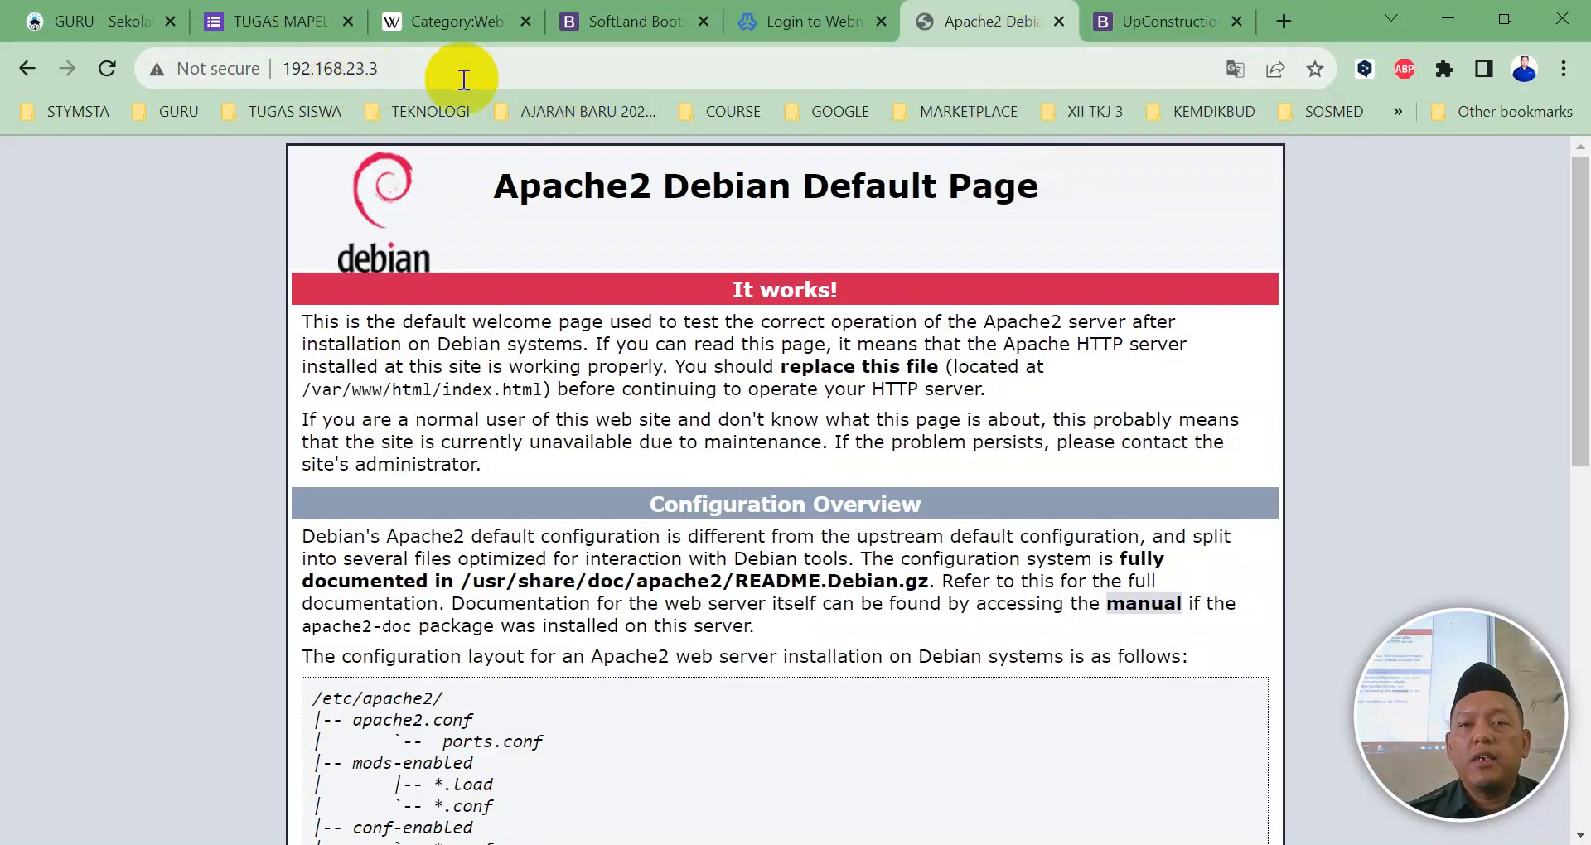
left_click(1102, 21)
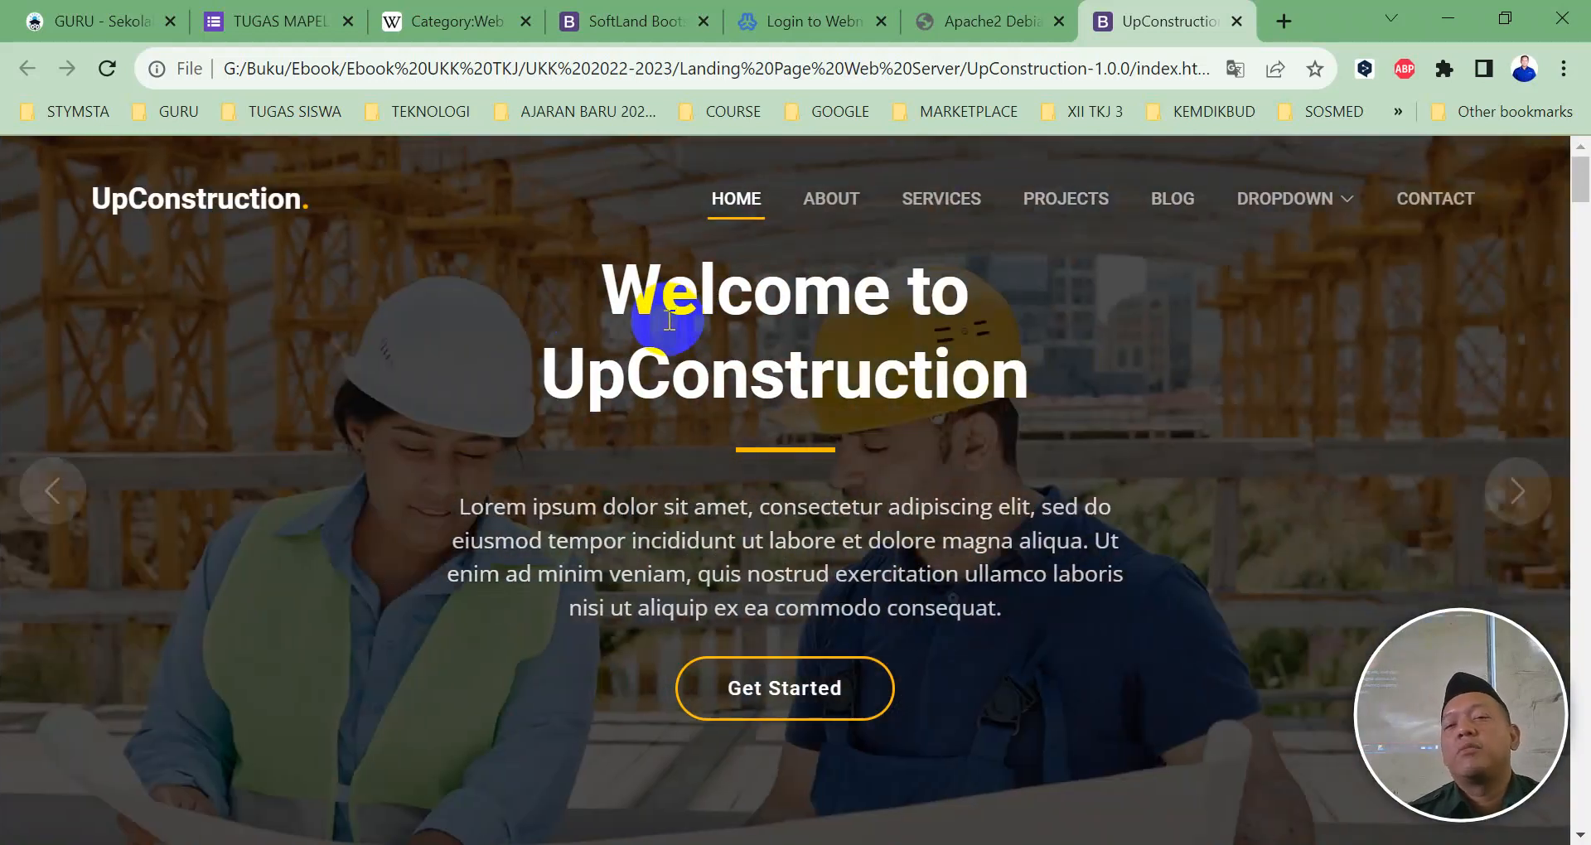
Step: Compare the Webmin, UpConstruction and Apache2 tabs, then reload the 192.168.23.3 page
left_click(795, 23)
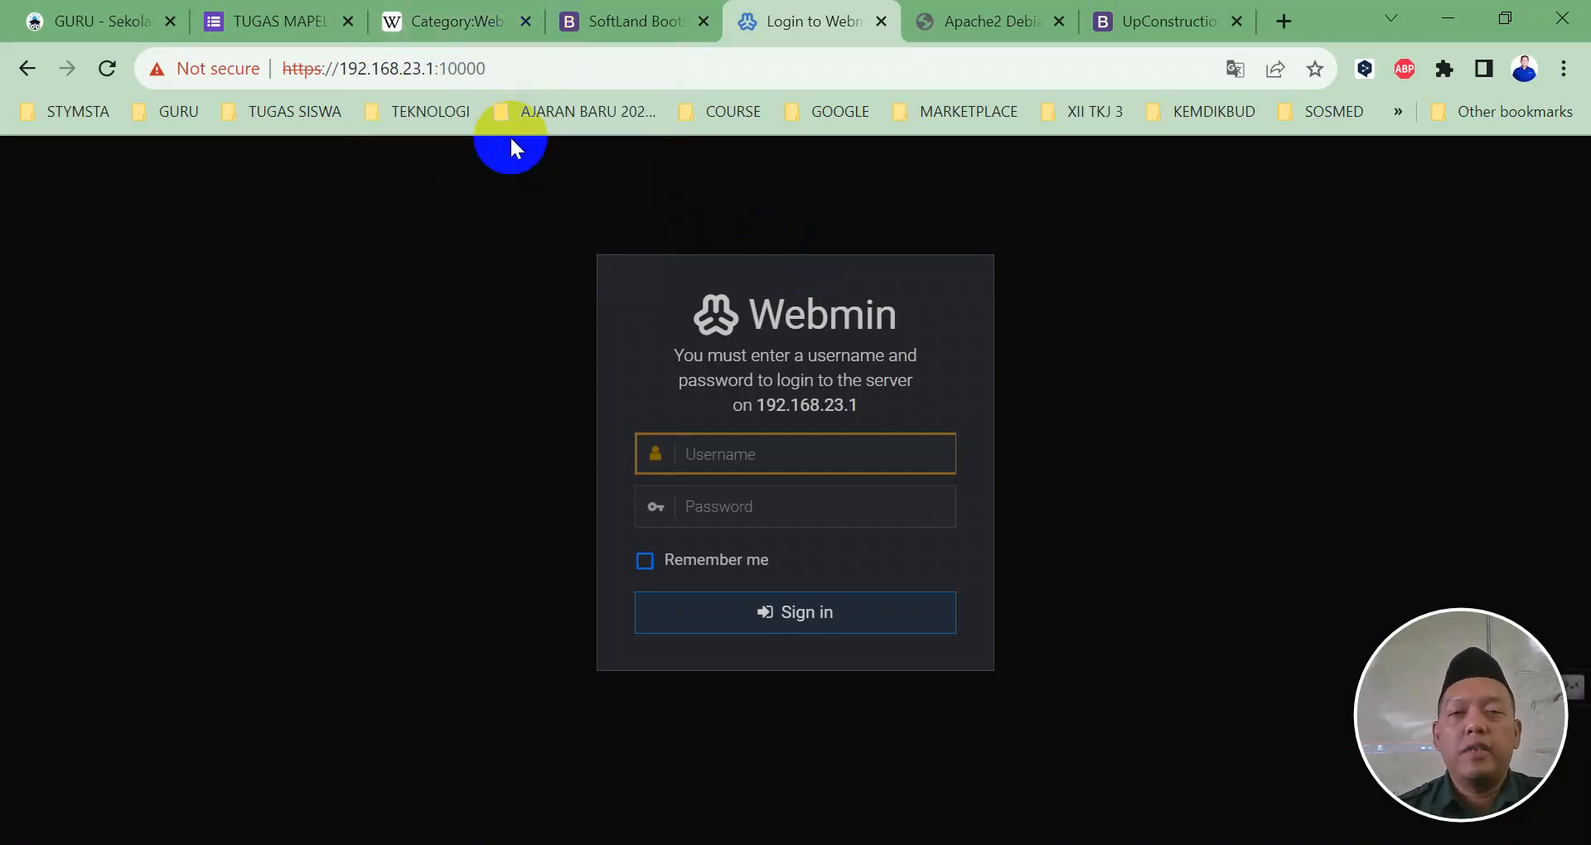
left_click(1164, 21)
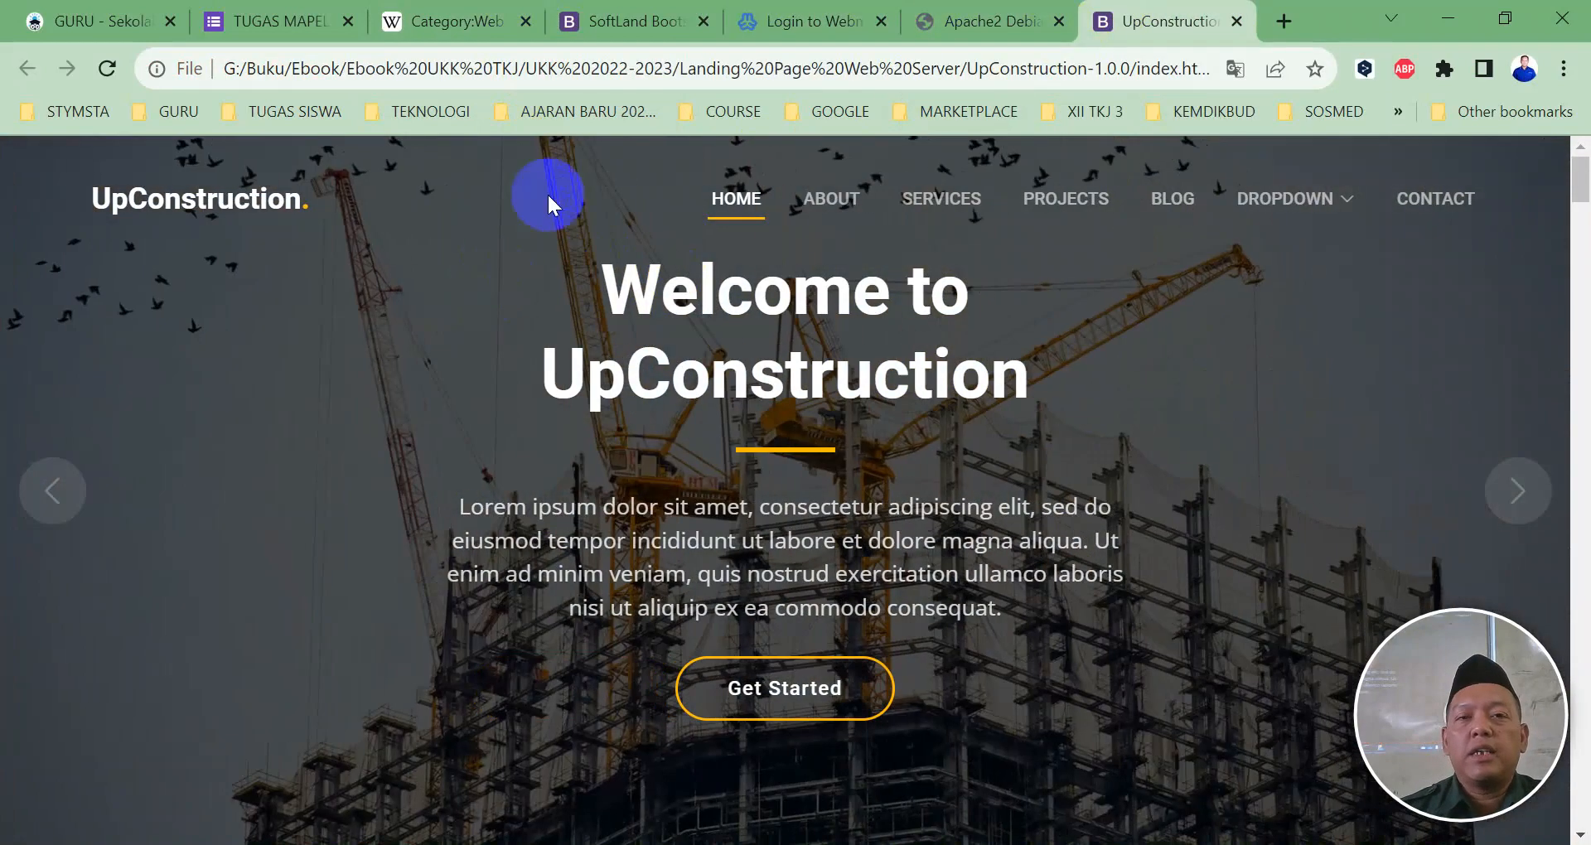
left_click(936, 23)
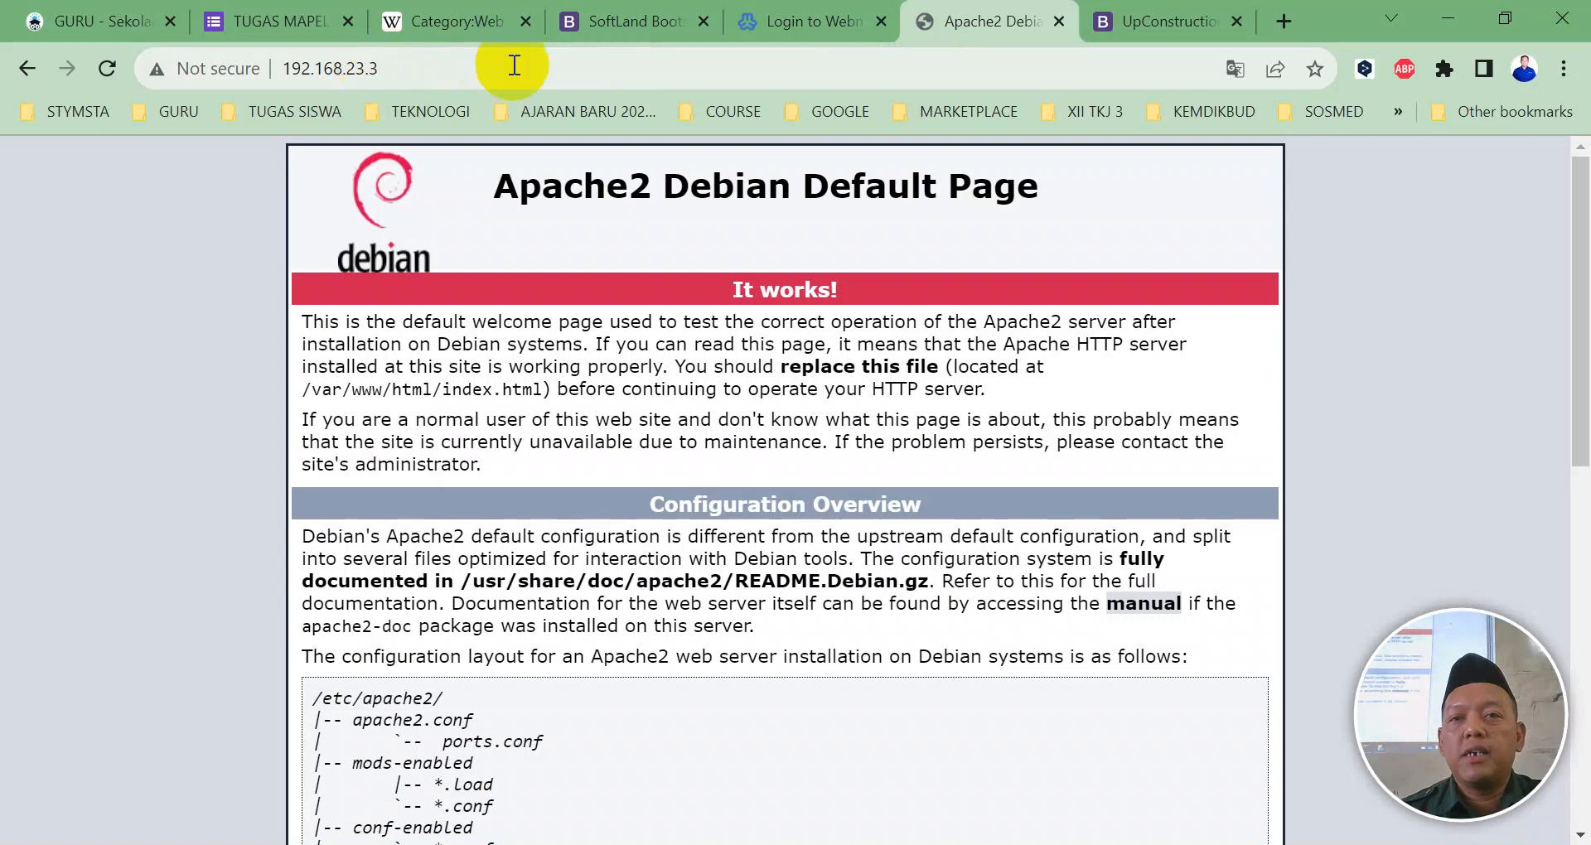
left_click(1152, 24)
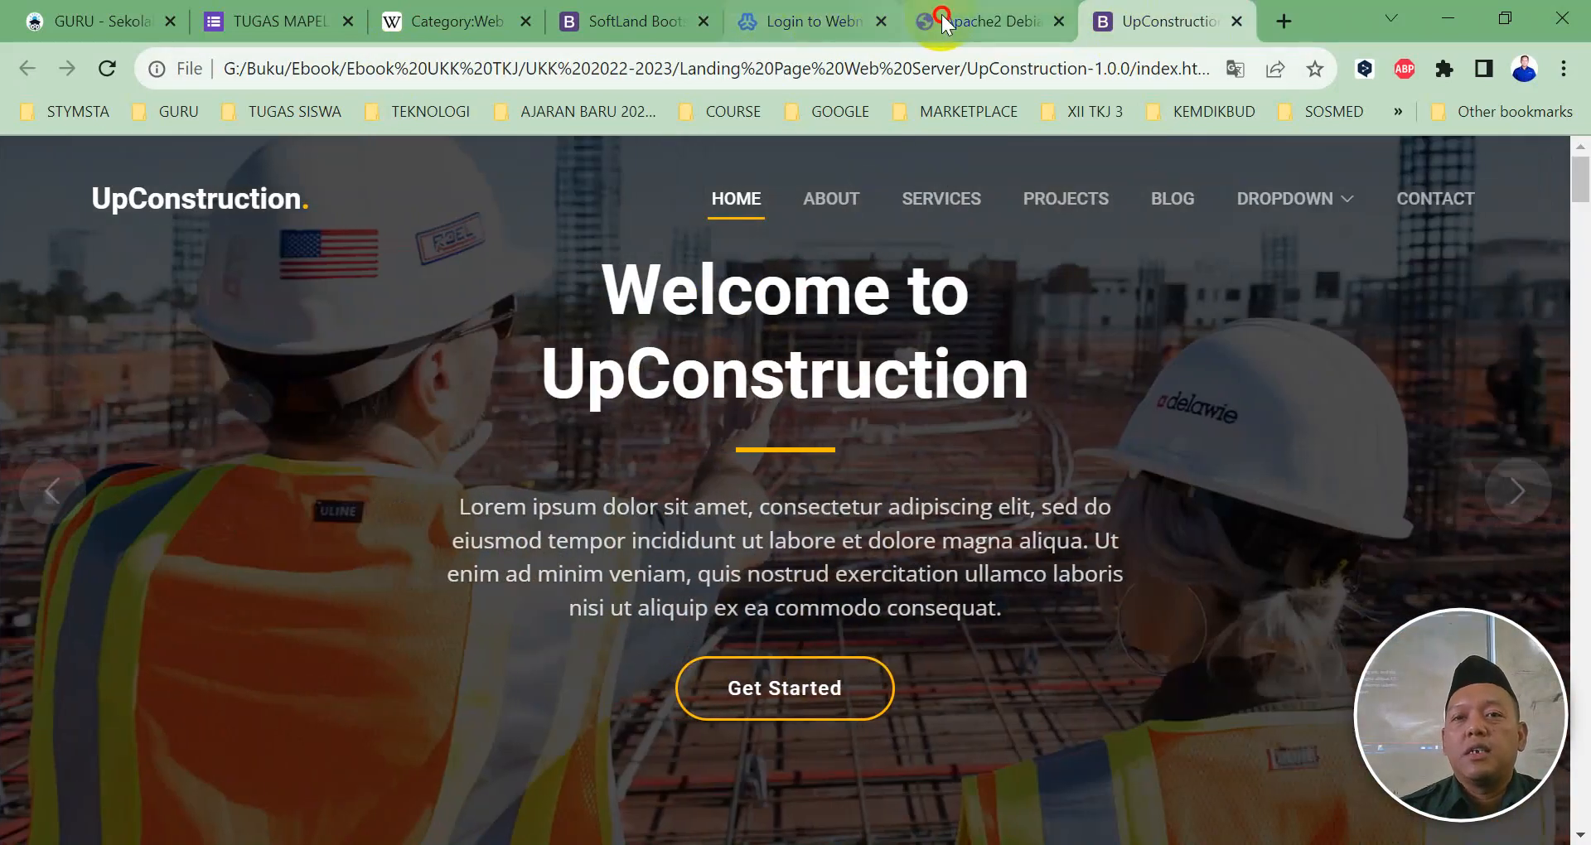
left_click(936, 23)
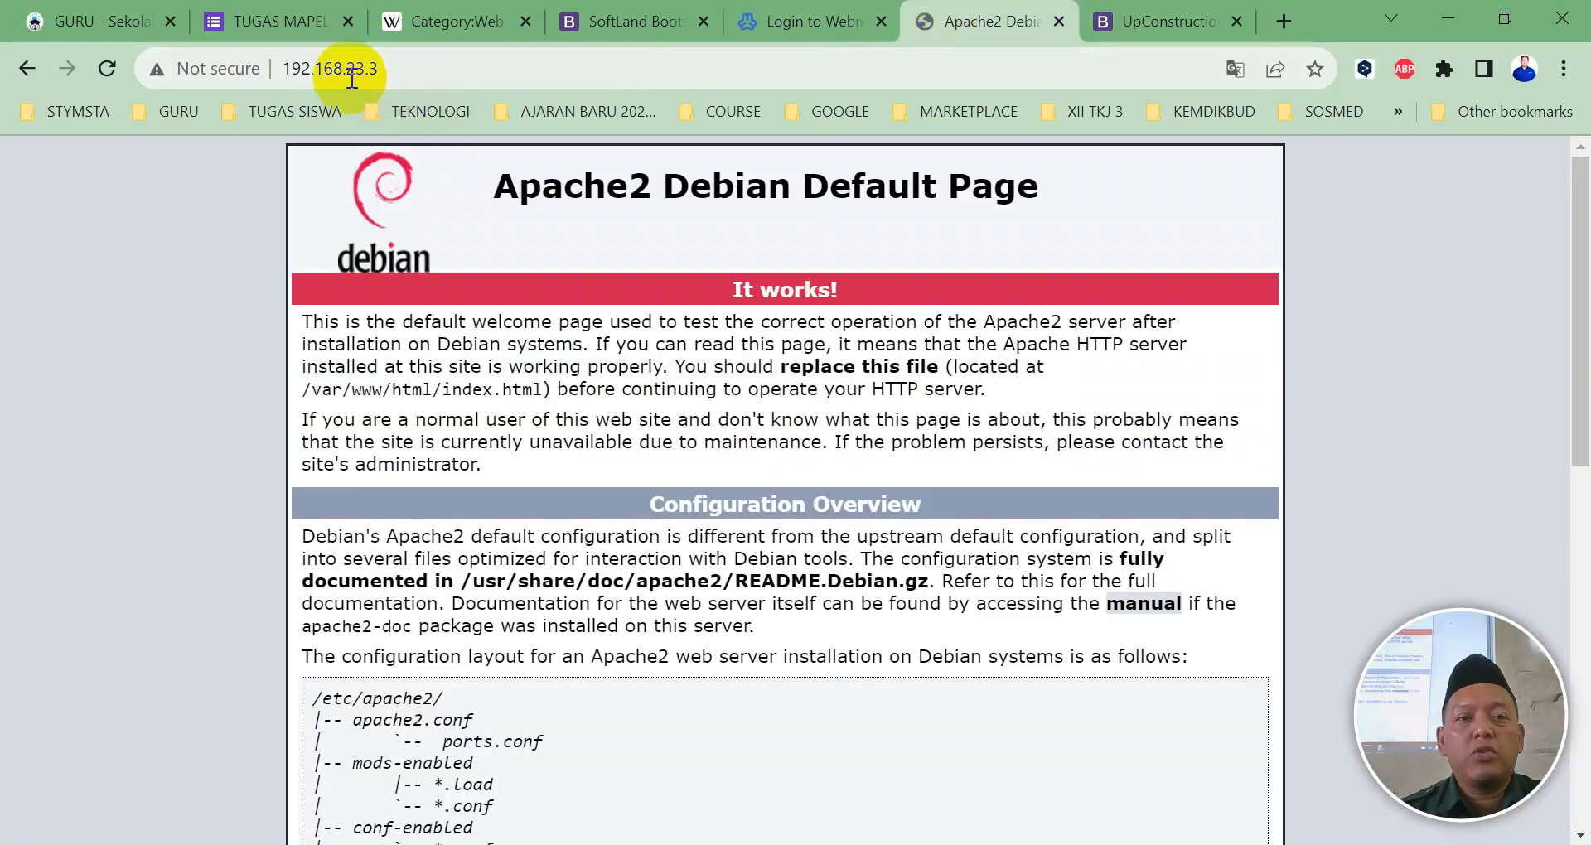
left_click(108, 68)
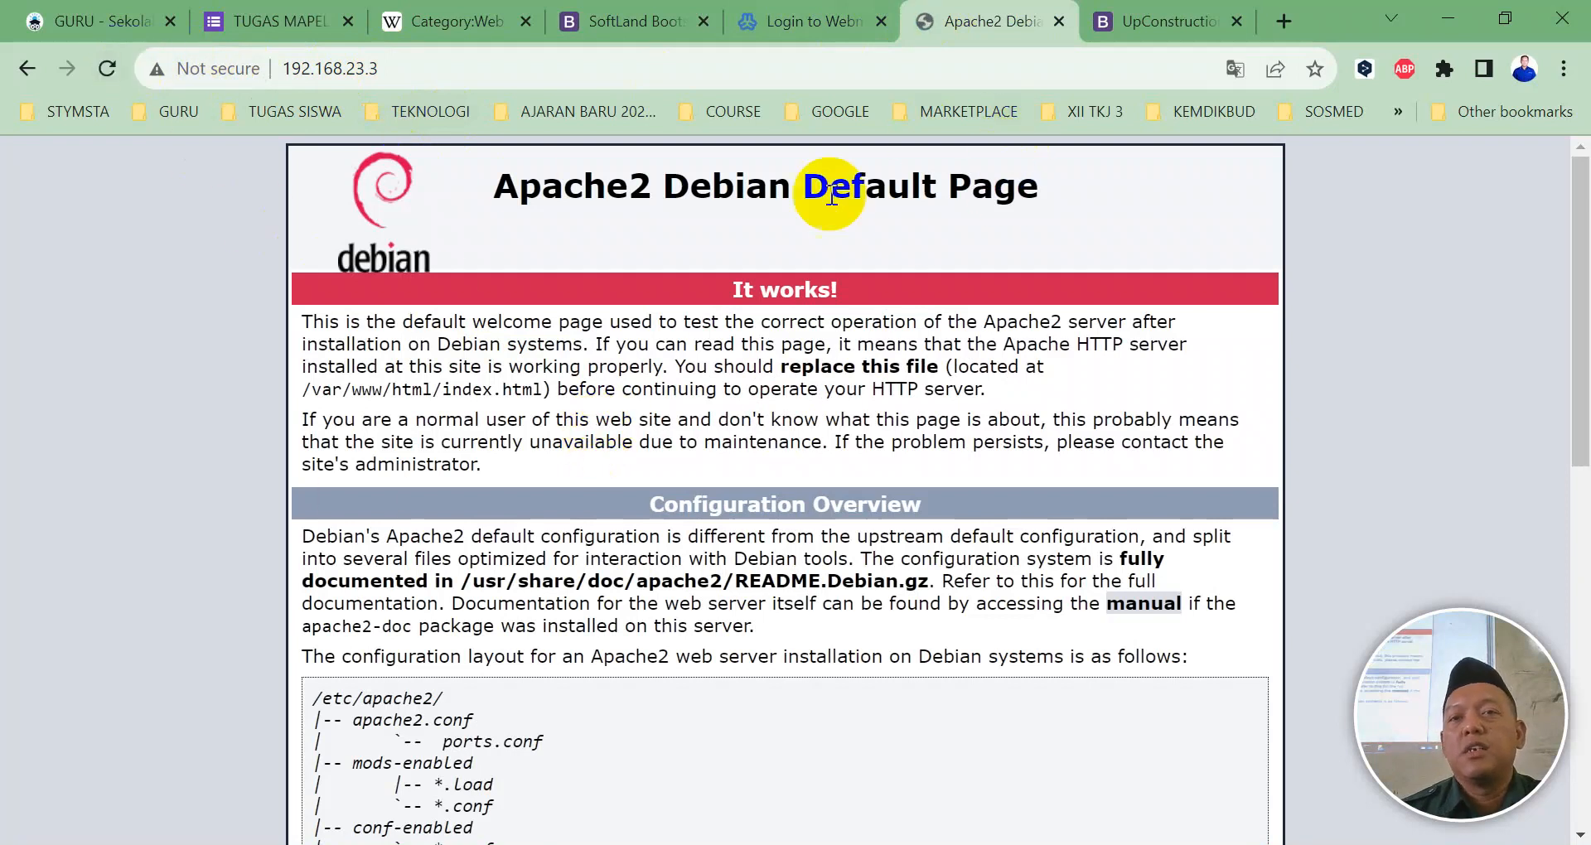
Step: Close the local UpConstruction preview tab and return to the UpConstruction-1.0.0 folder window
left_click(1108, 26)
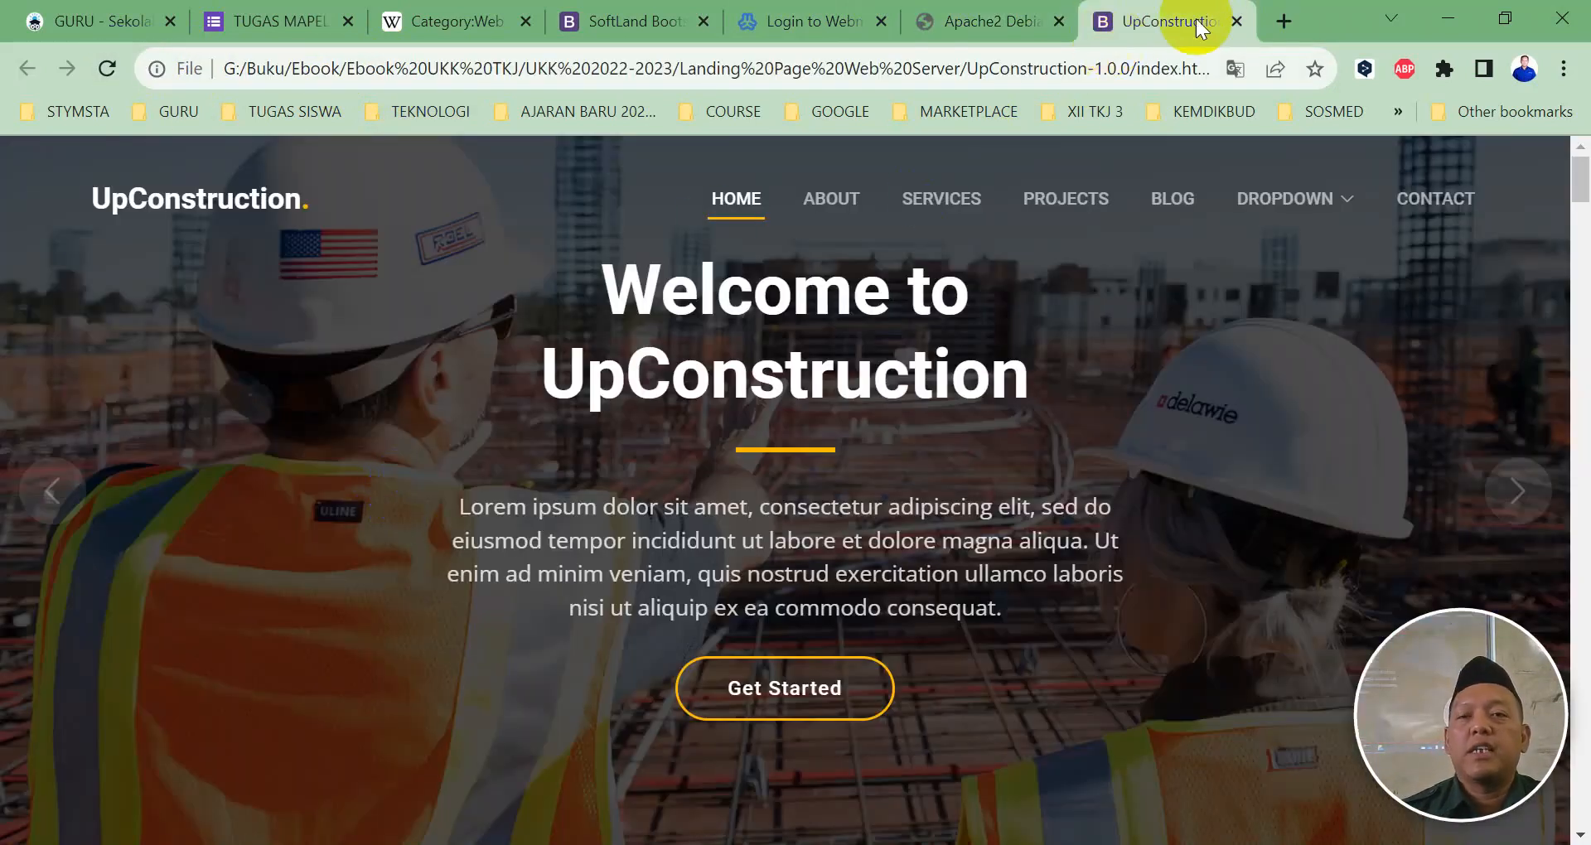
key("ctrl+w")
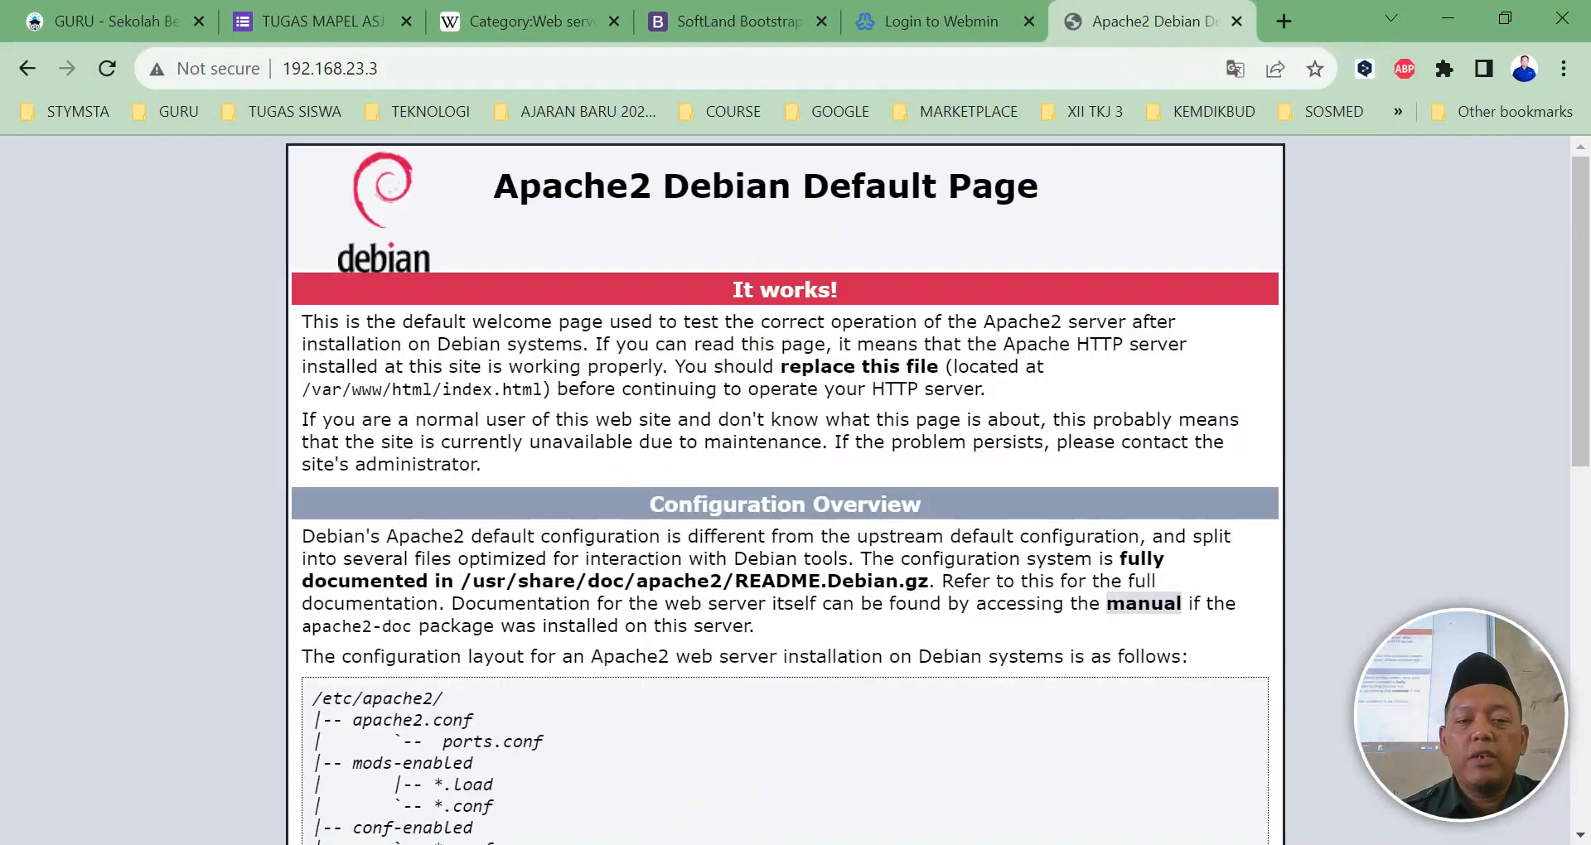
key("alt+Tab")
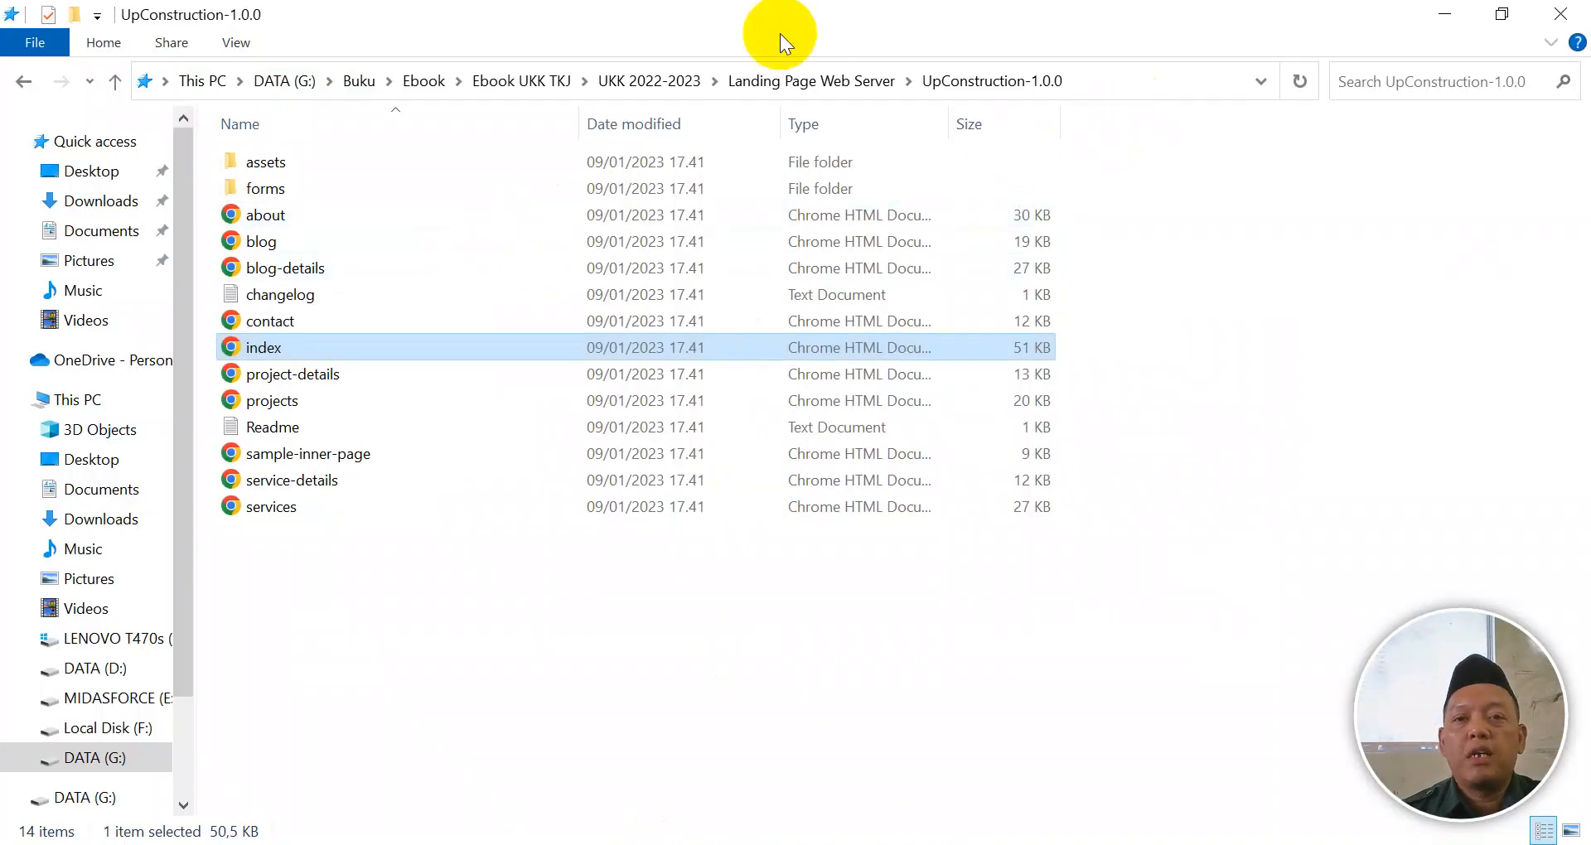
Step: Rename the UpConstruction-1.0.0 folder in Landing Page Web Server to konstruksi
left_click(870, 80)
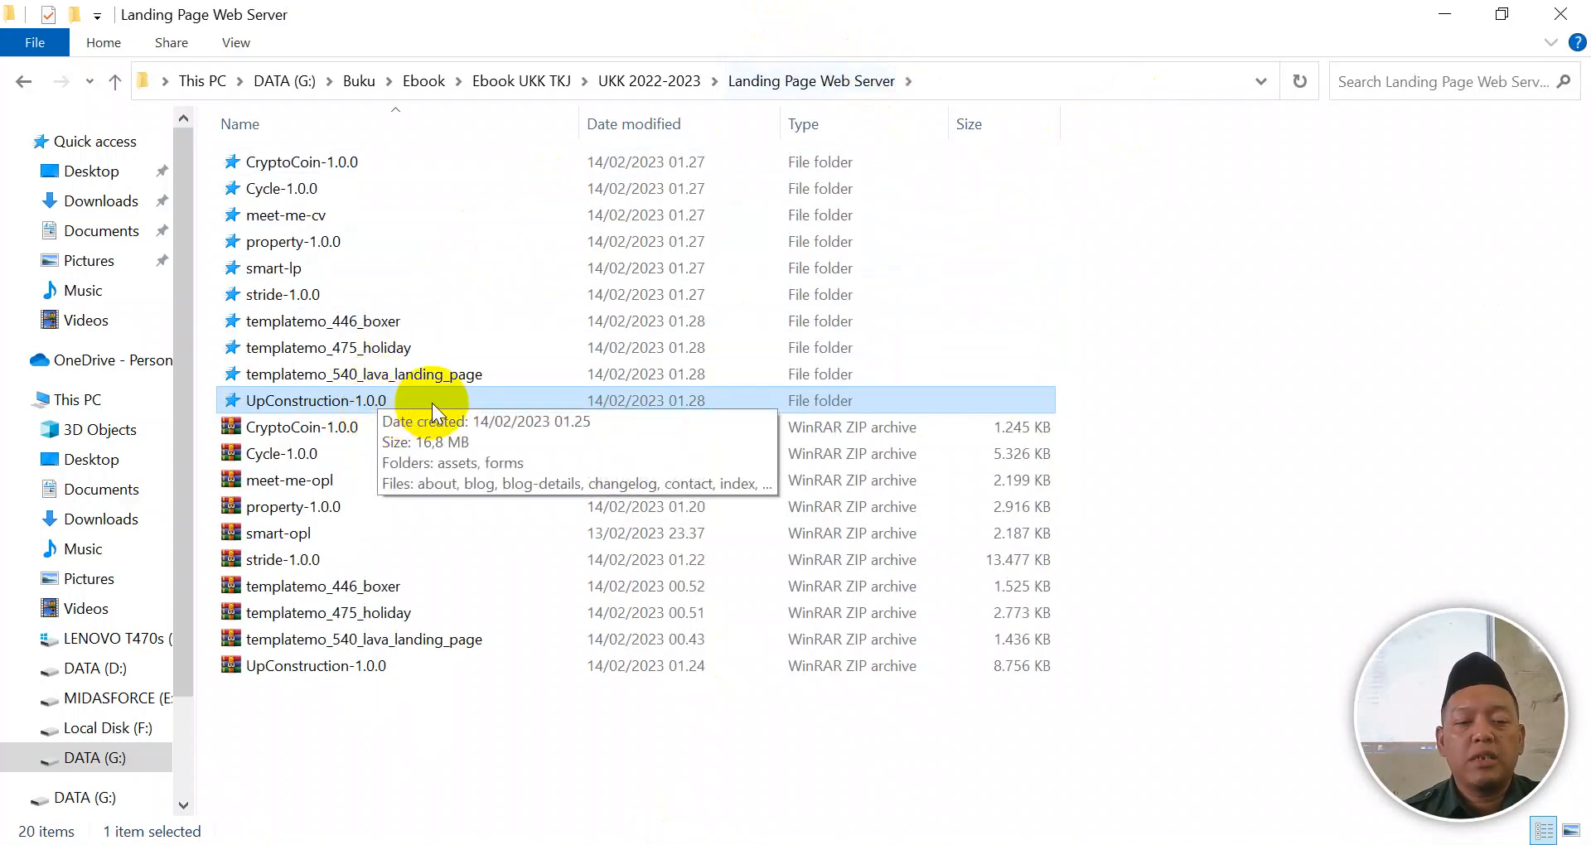
key("F2")
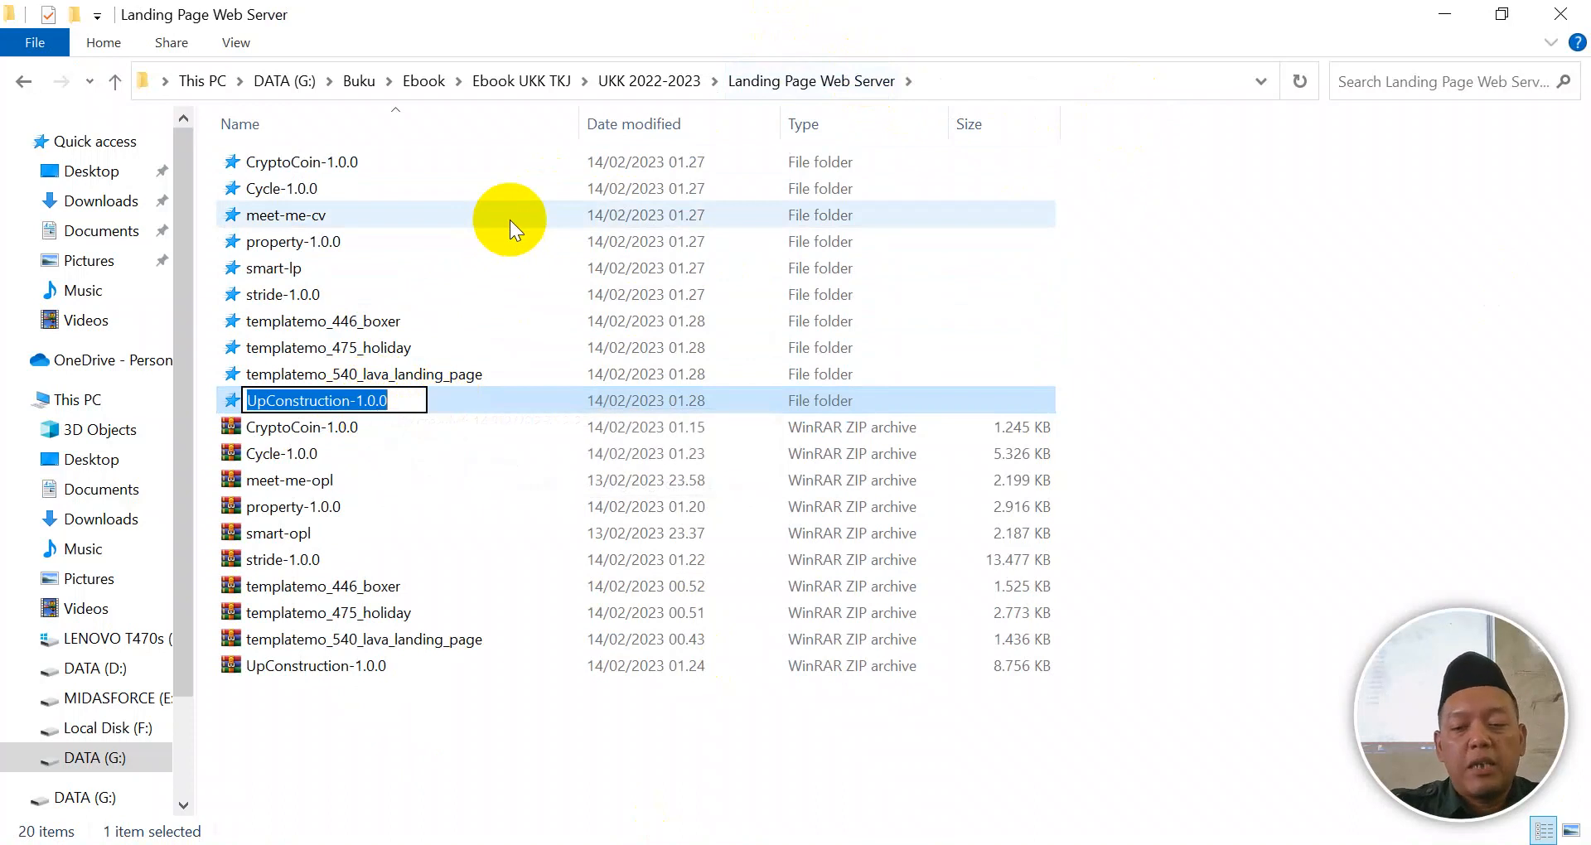
type("kons")
type("truksi")
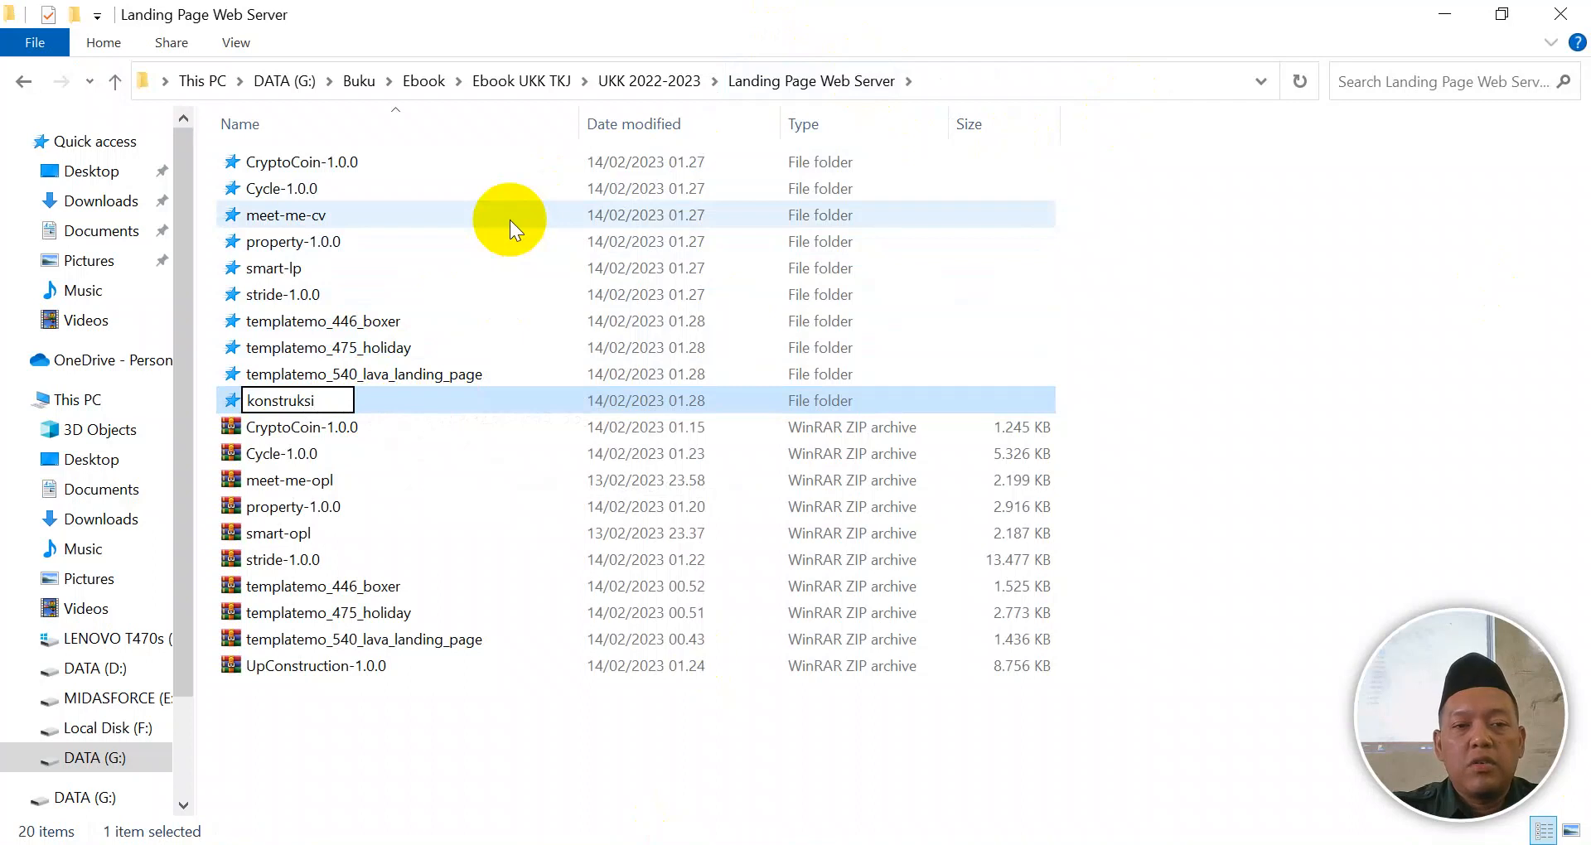
key("Return")
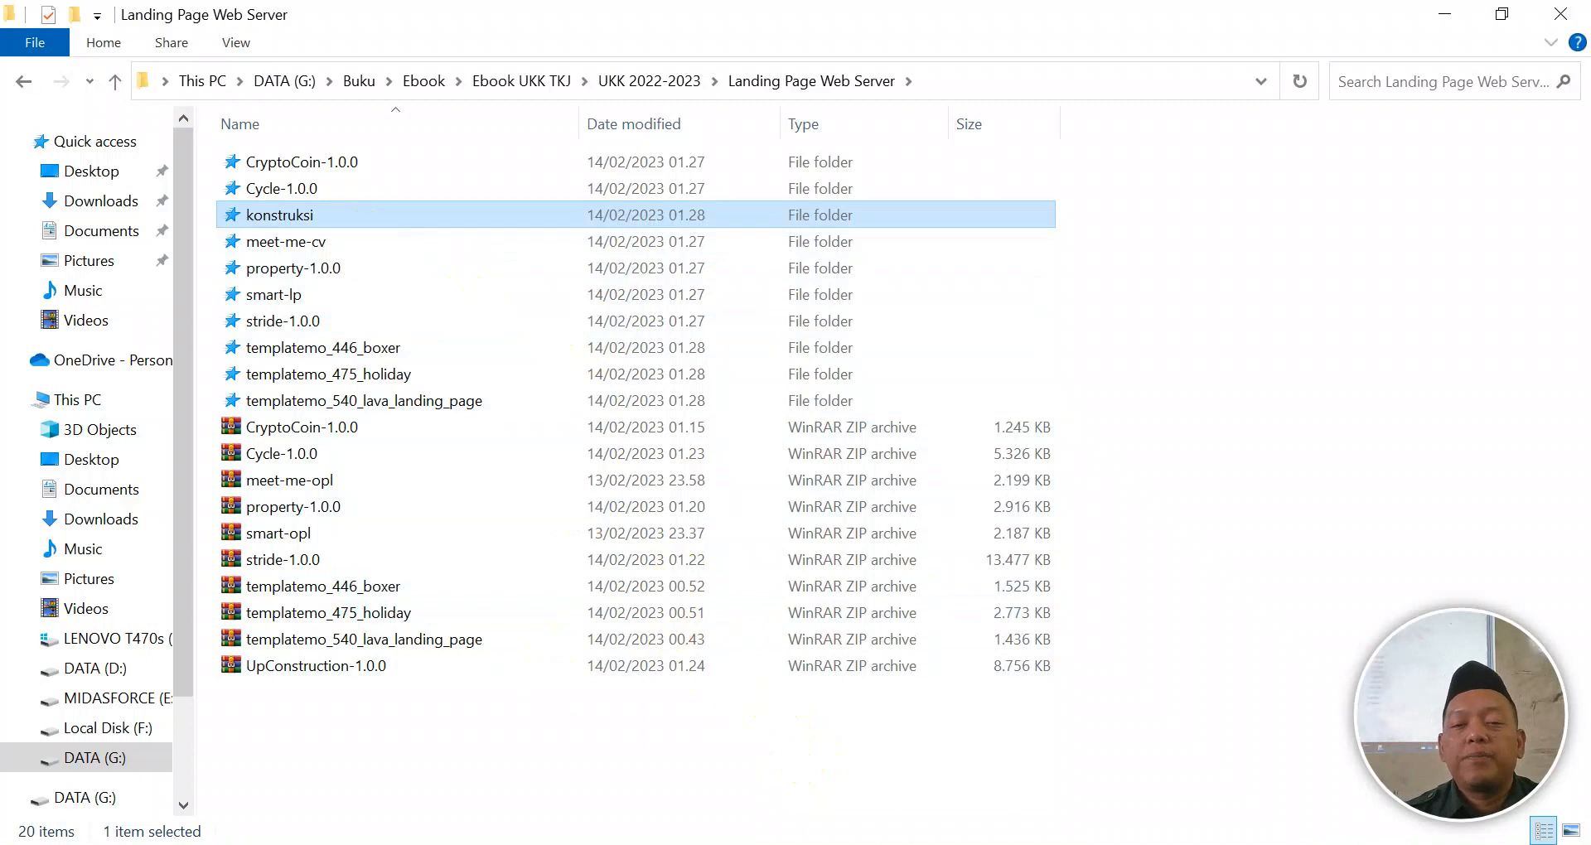
key("alt+Tab")
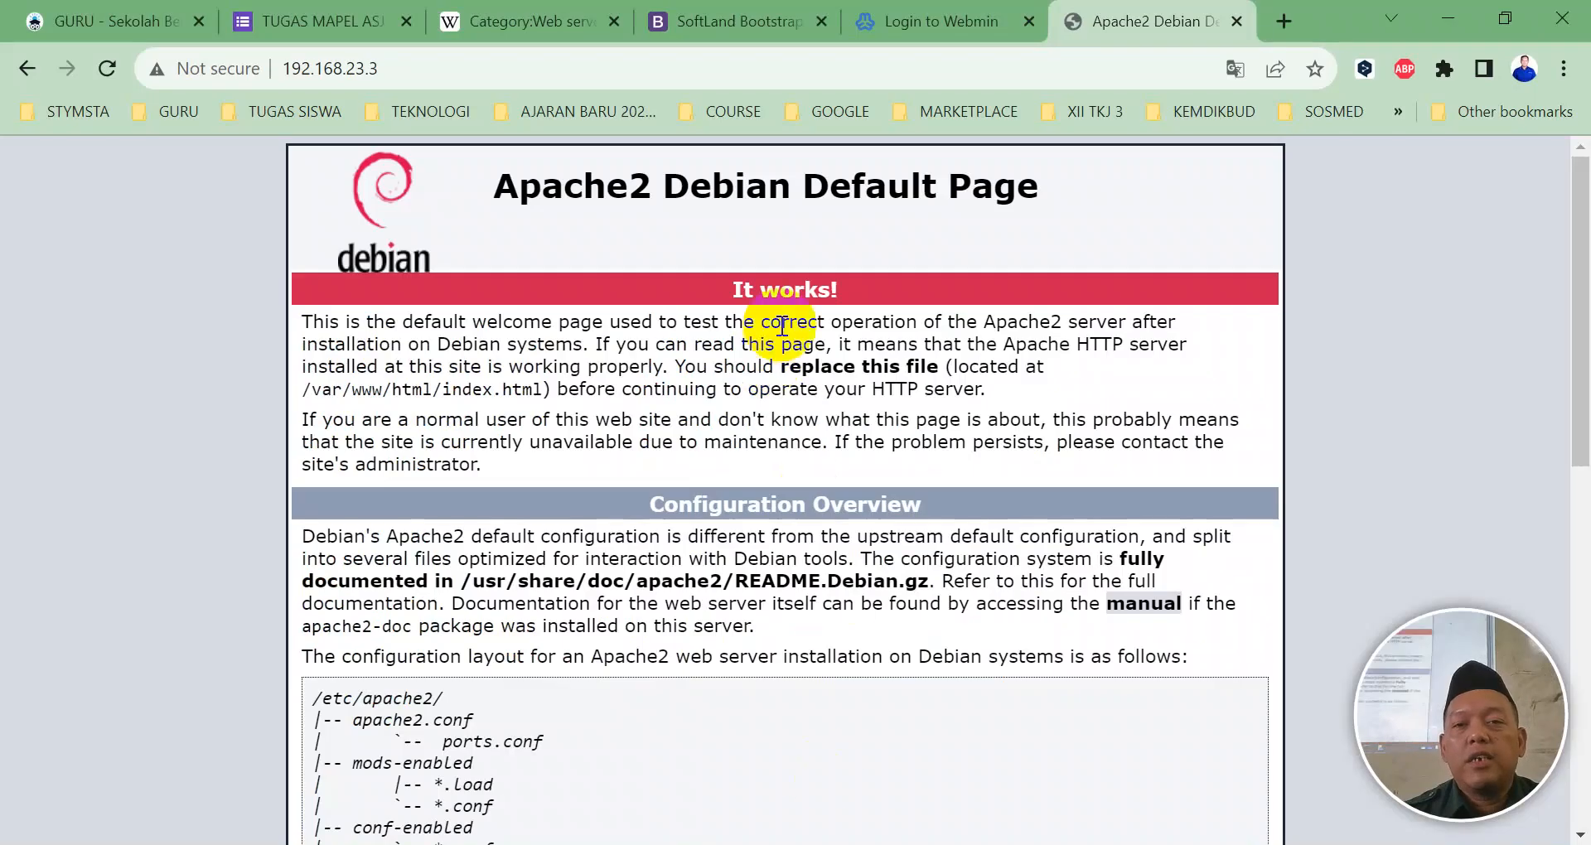
Step: Sign in to Webmin at 192.168.23.1 as root with the account password
left_click(881, 33)
left_click(733, 450)
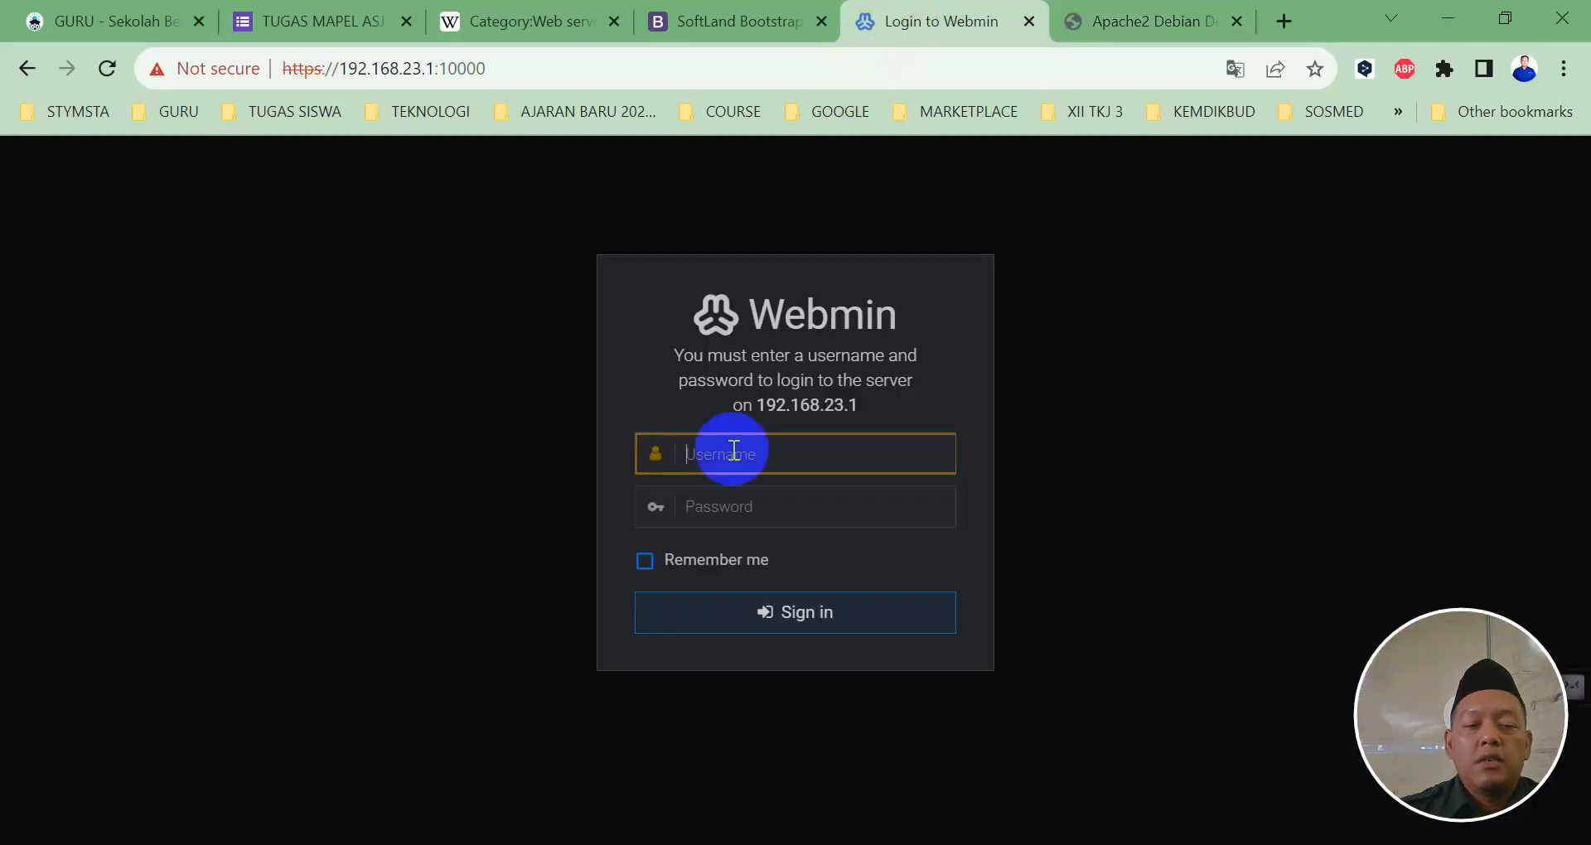
type("root")
key("Tab")
type("r")
key("Return")
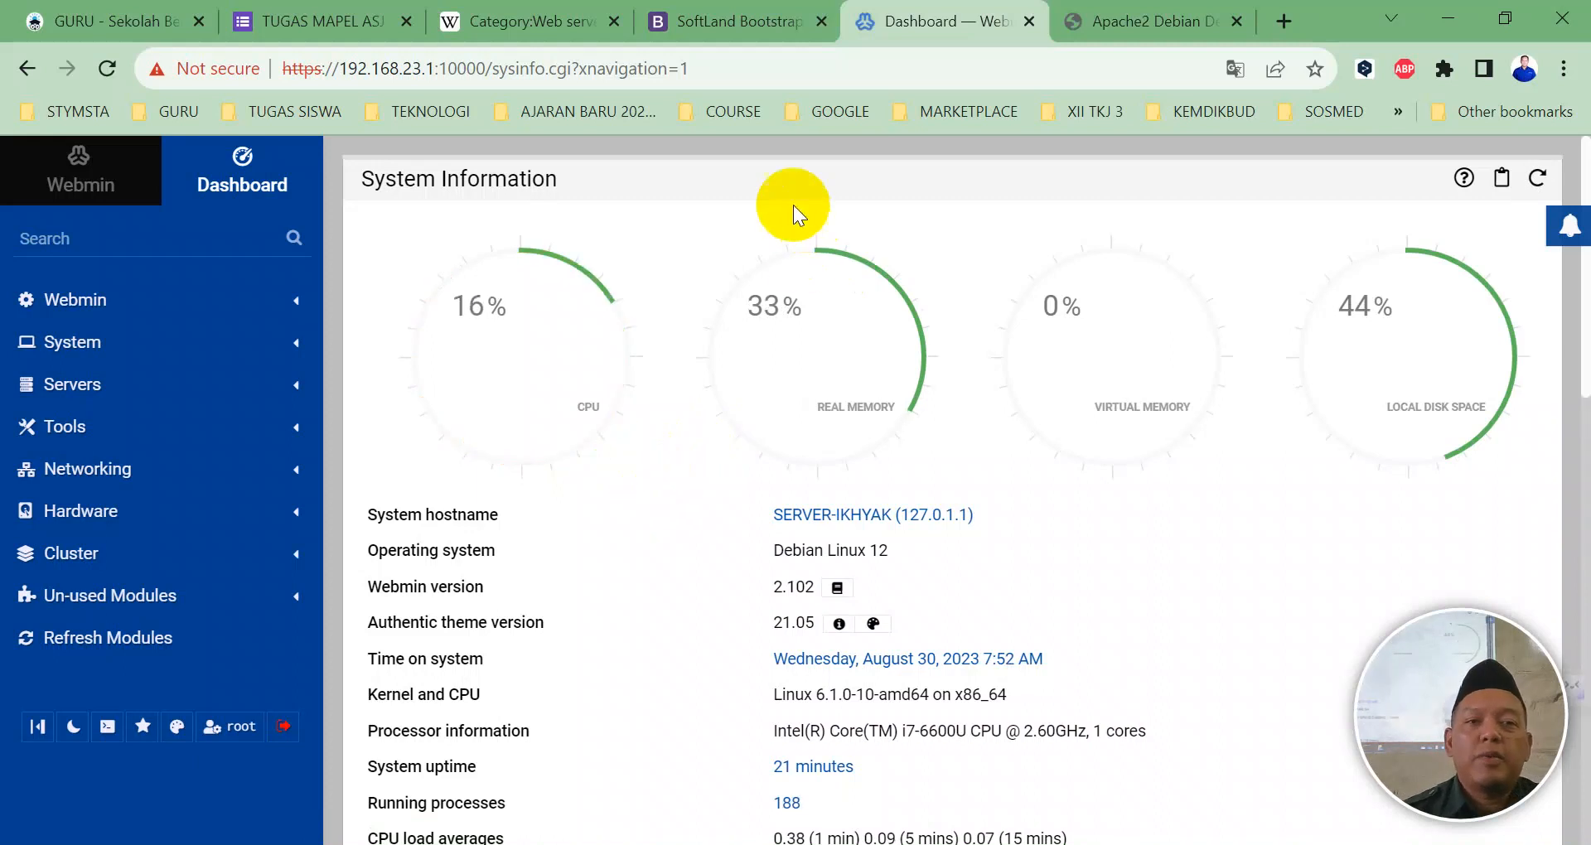
Step: Scroll through the dashboard's system information and stats history, then sign out
scroll(763, 348, "down", 2)
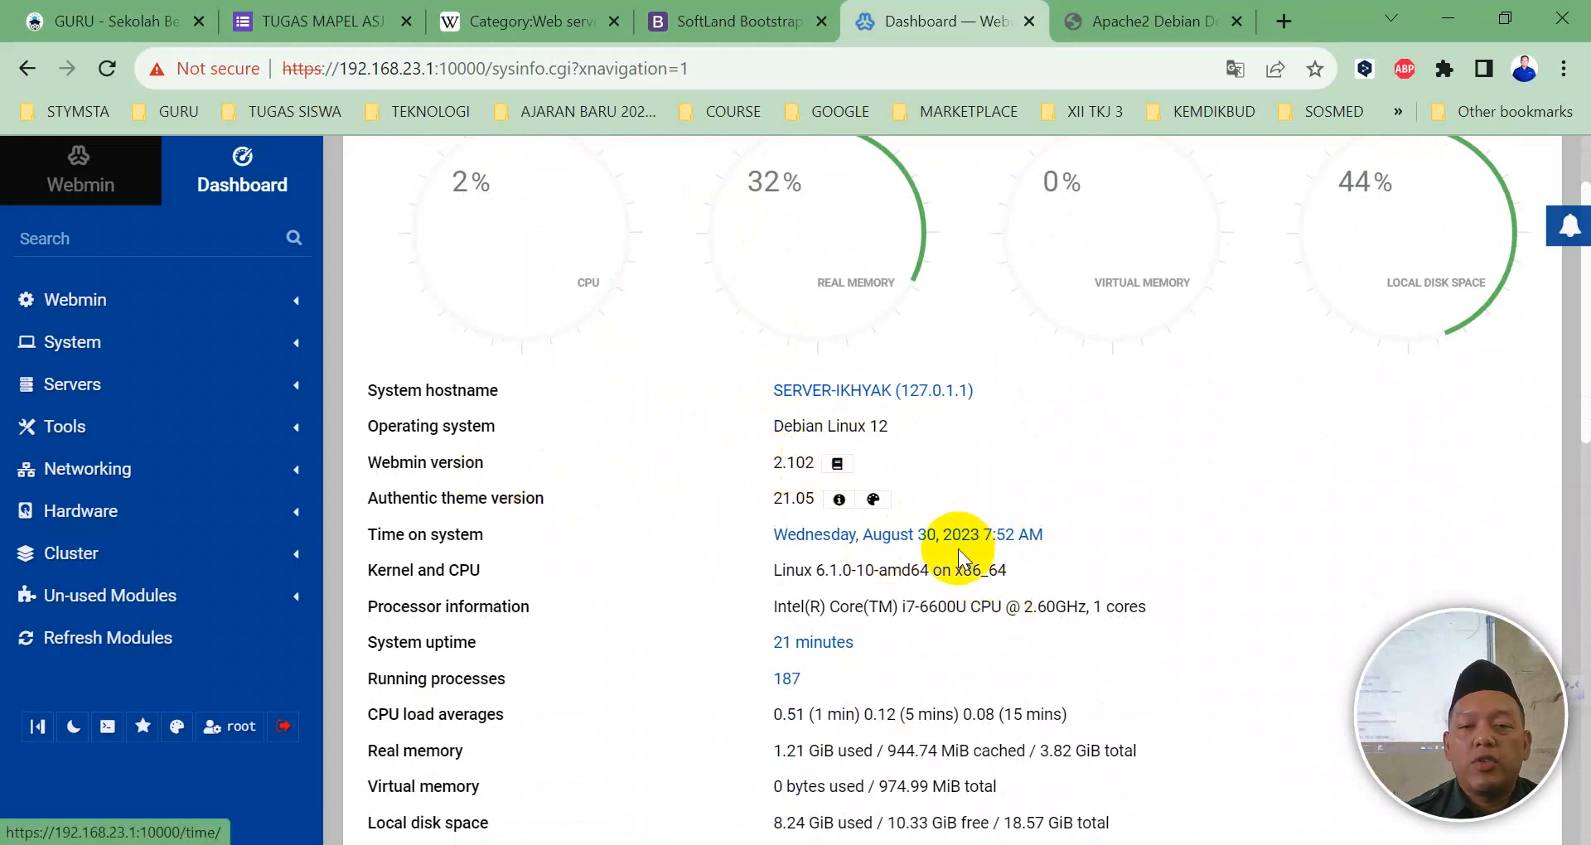
scroll(1011, 538, "down", 1)
scroll(1015, 540, "down", 1)
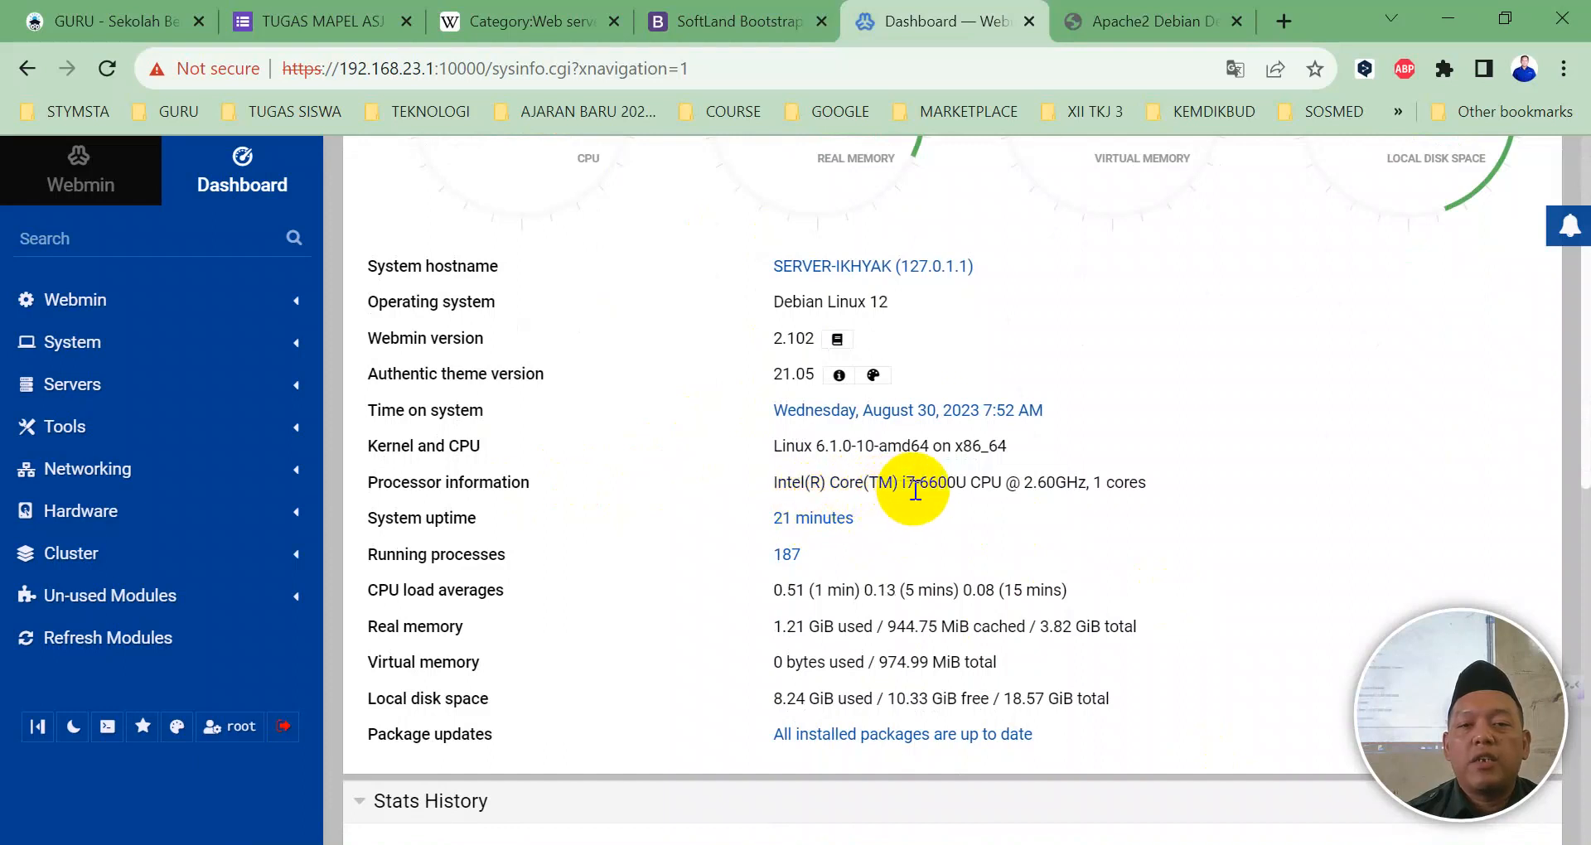
scroll(857, 513, "down", 3)
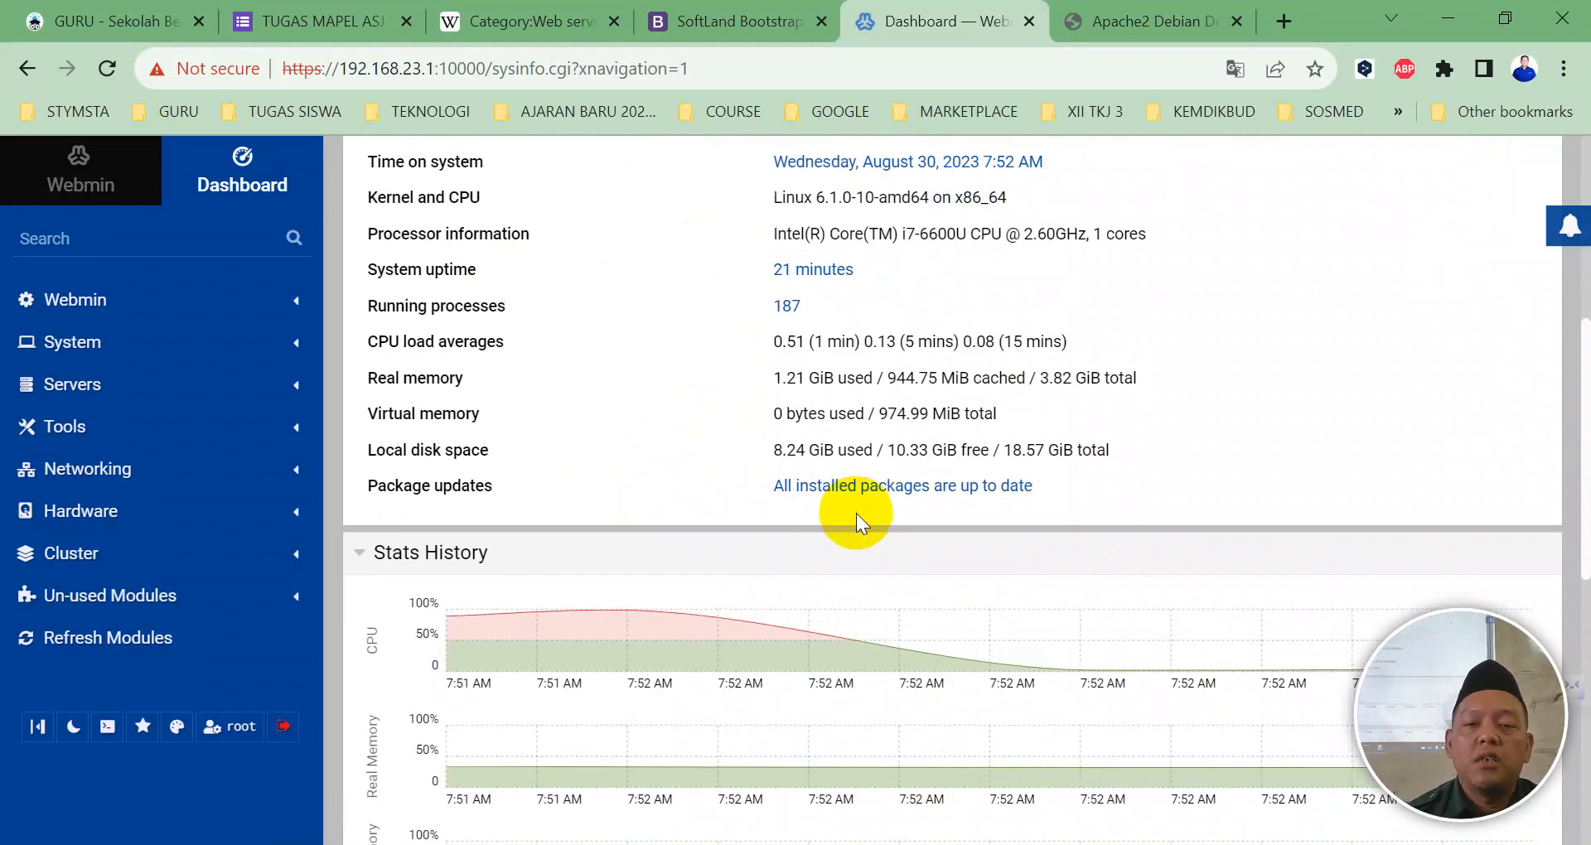
scroll(856, 514, "down", 5)
scroll(856, 514, "down", 4)
scroll(857, 514, "up", 6)
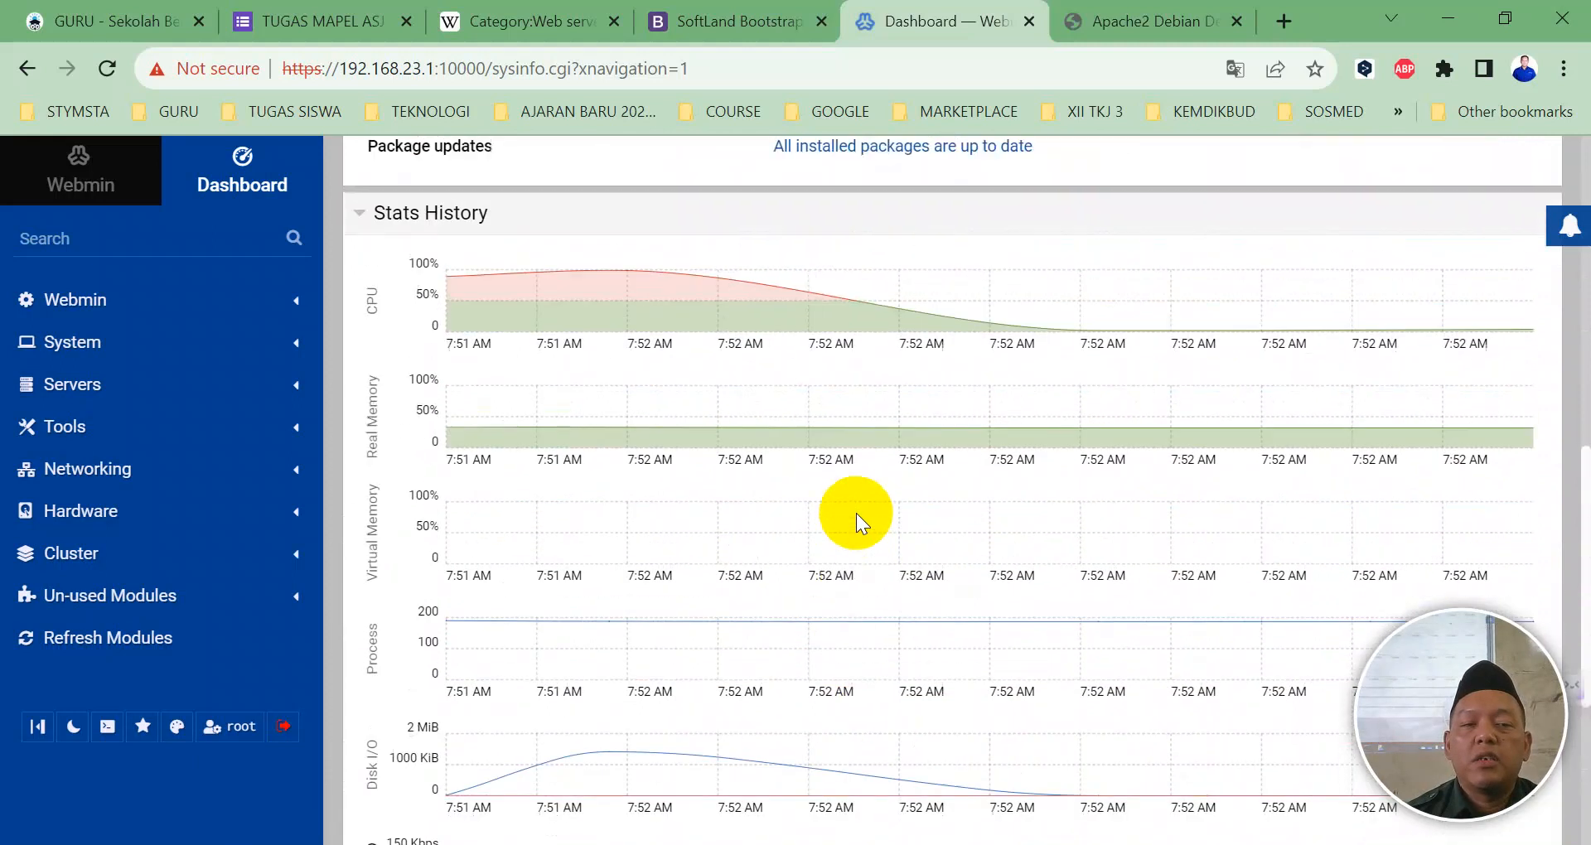
scroll(856, 513, "up", 3)
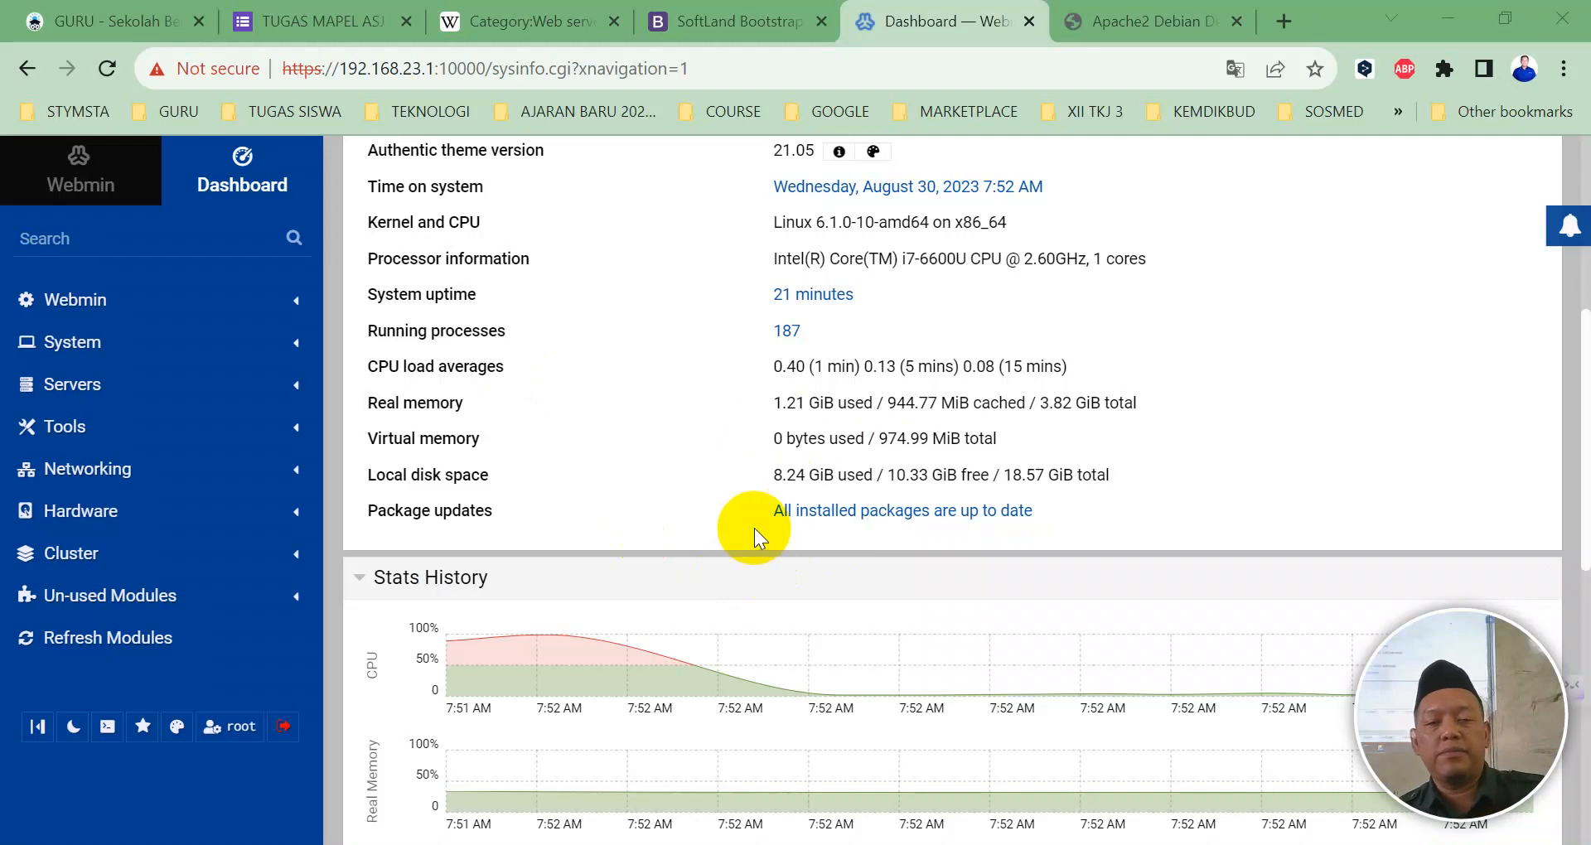
scroll(710, 530, "up", 5)
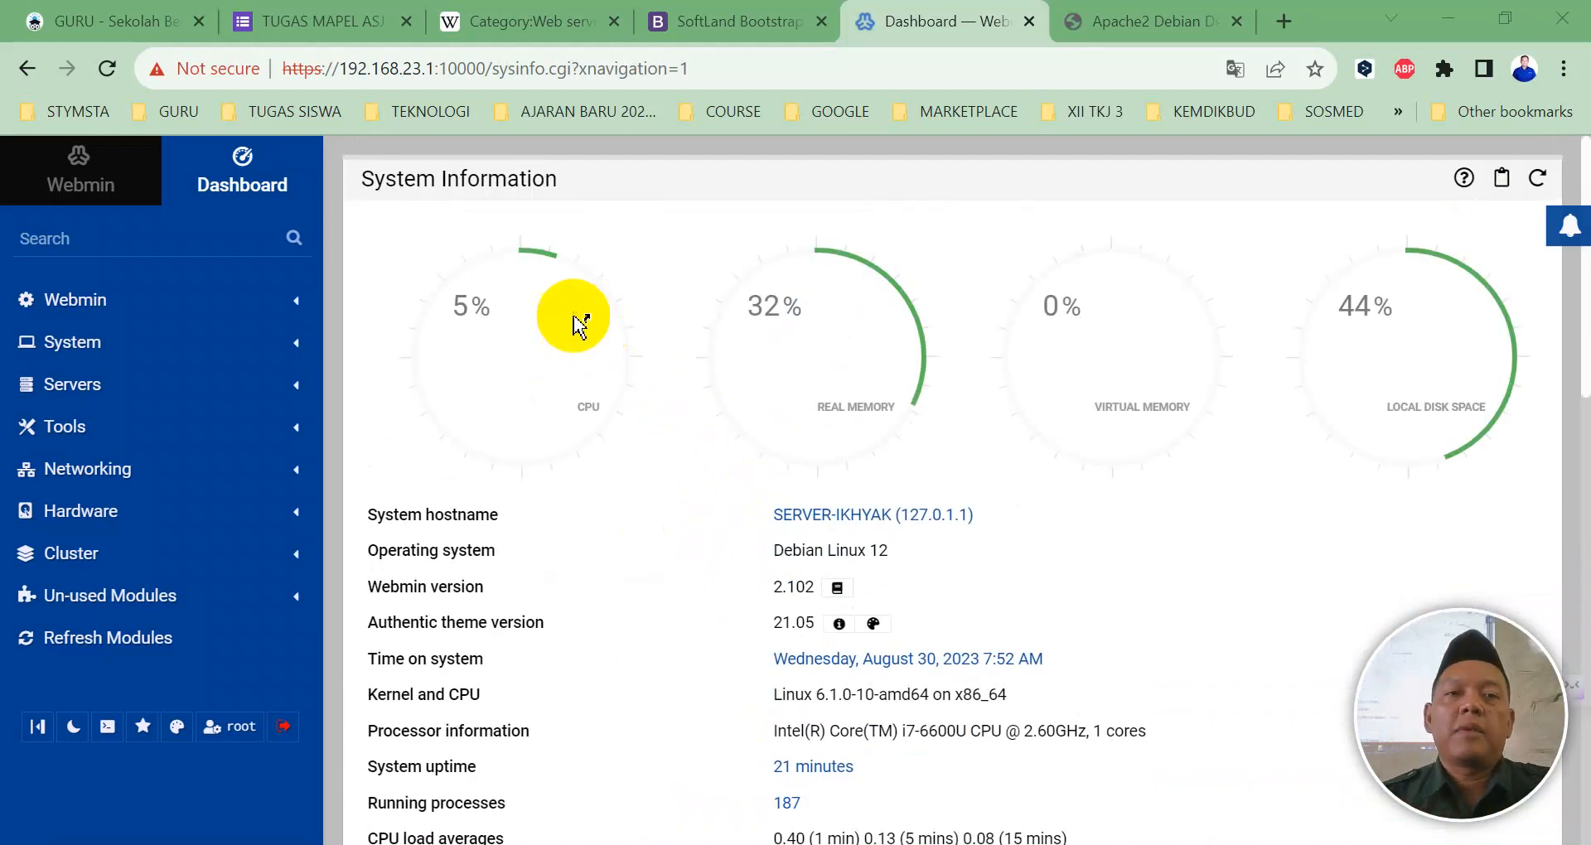
left_click(282, 725)
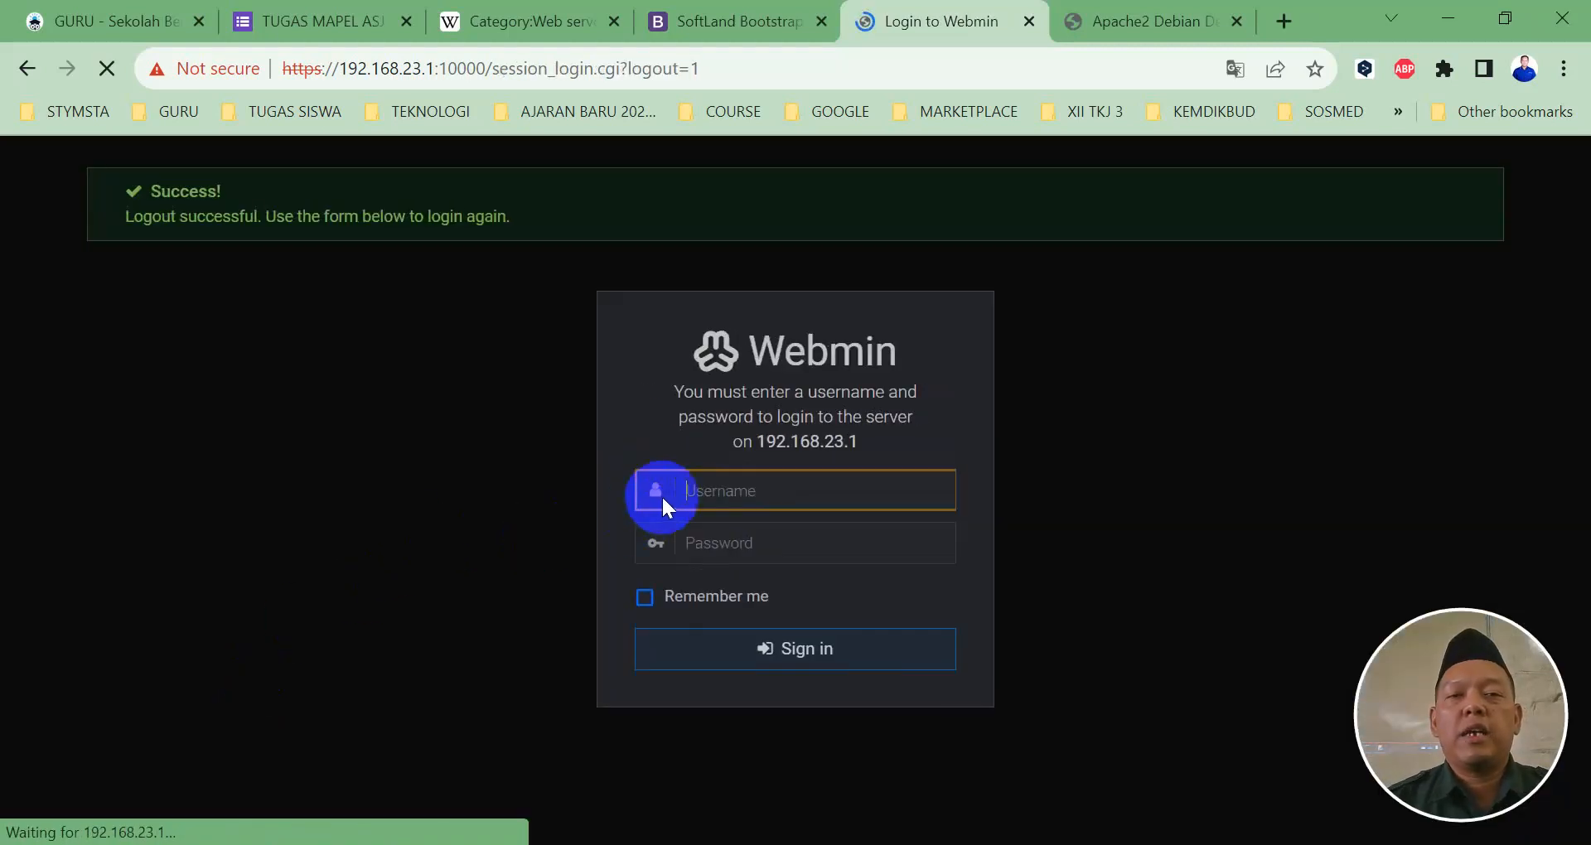
Step: Log back in with the password, correcting the username from admin to root
type("admin")
key("Tab")
type("a")
key("BackSpace")
double_click(747, 495)
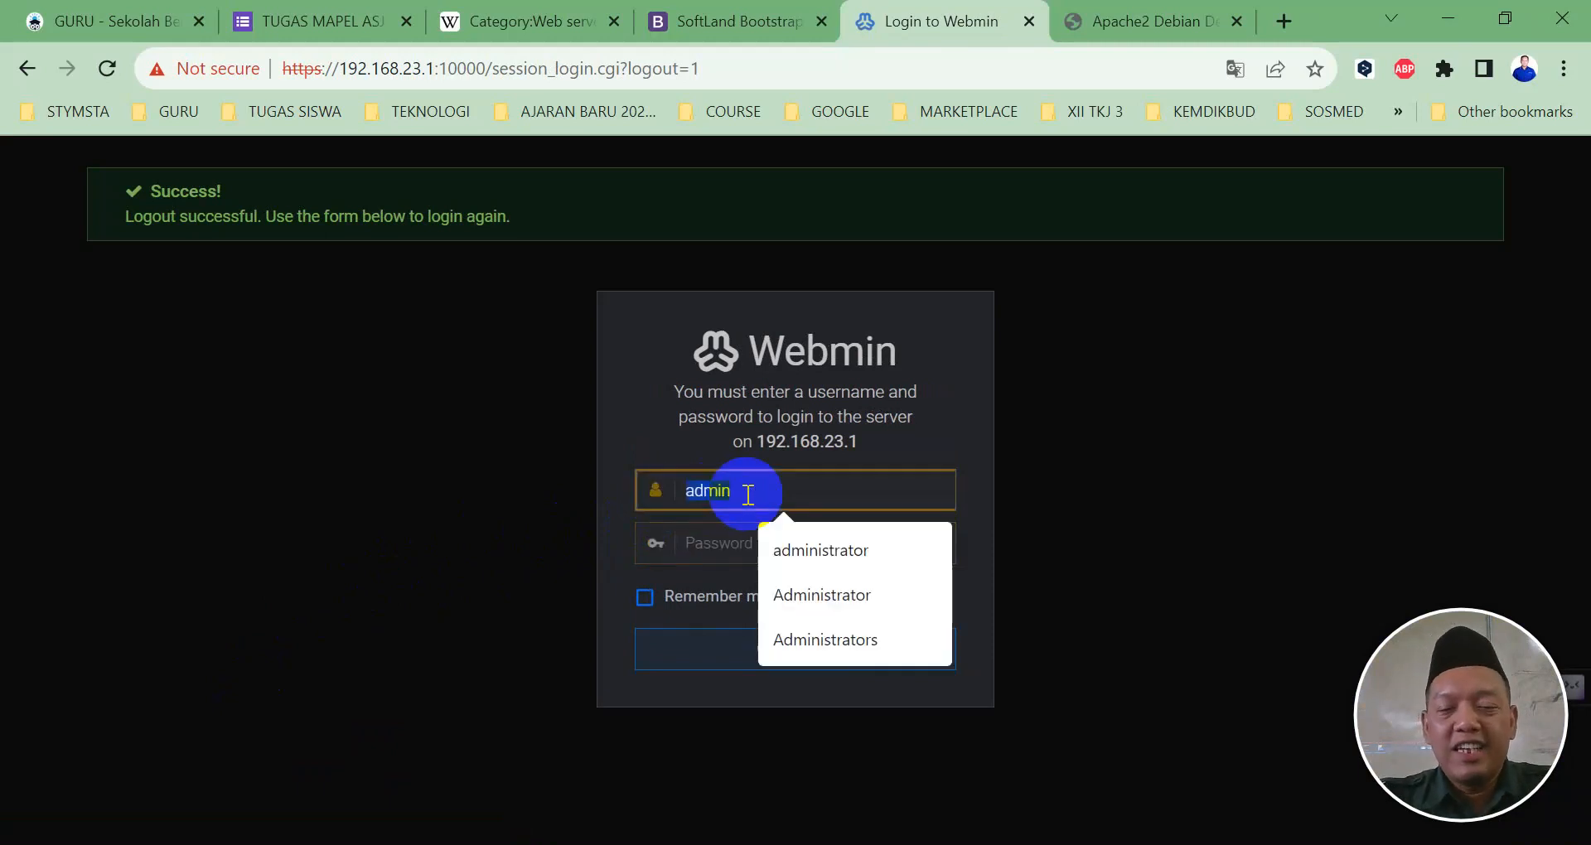
type("root")
key("Tab")
type("a")
key("Return")
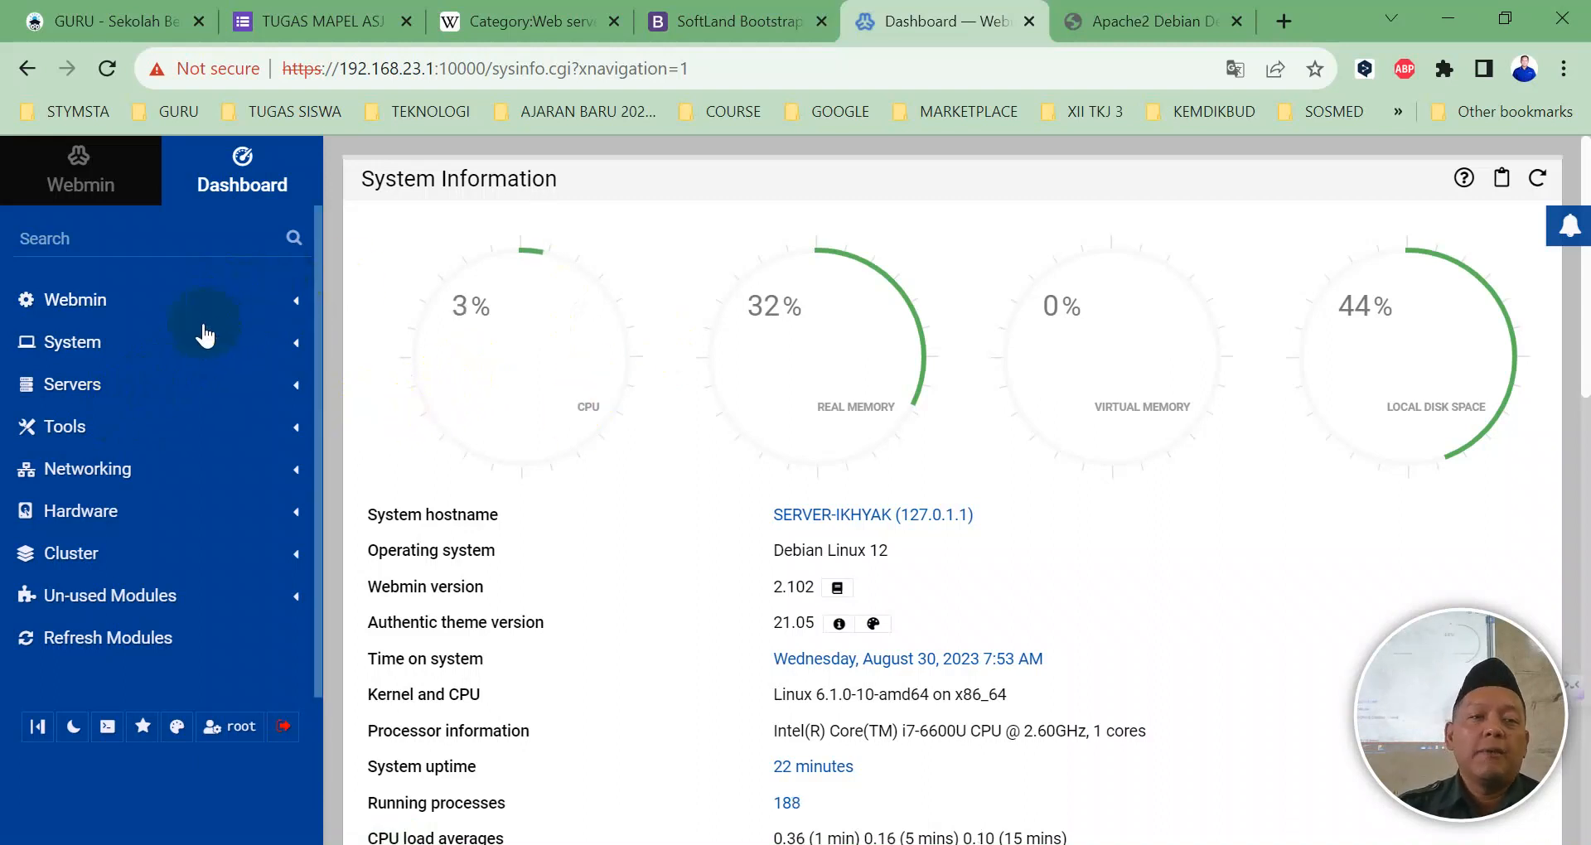
Step: Expand Tools, glance through File Manager, then open Webmin's Terminal
left_click(74, 433)
left_click(90, 538)
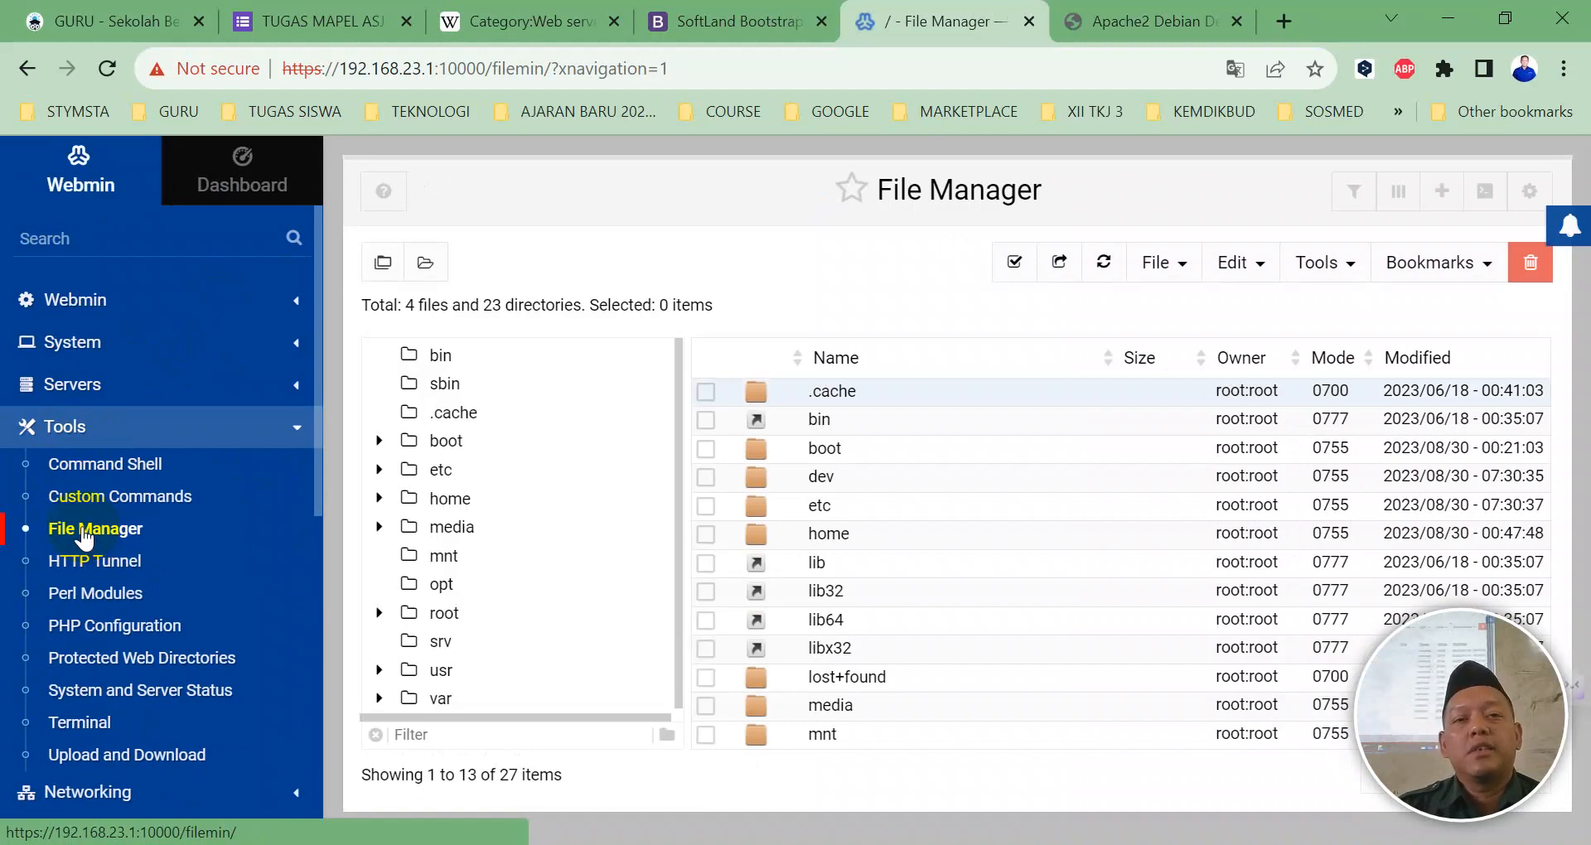
scroll(512, 513, "down", 1)
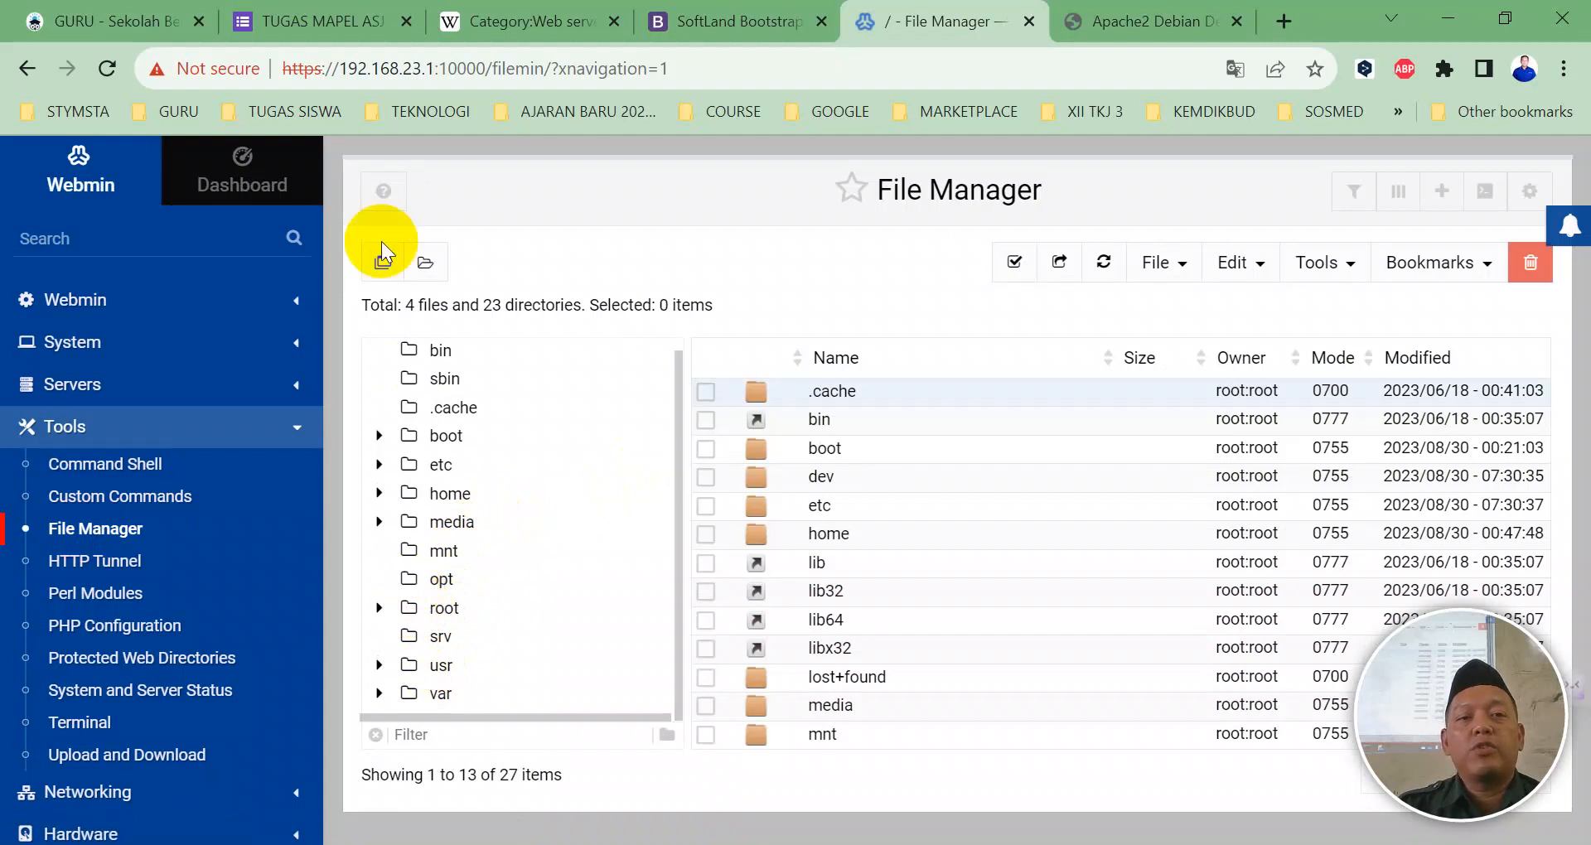
left_click(94, 724)
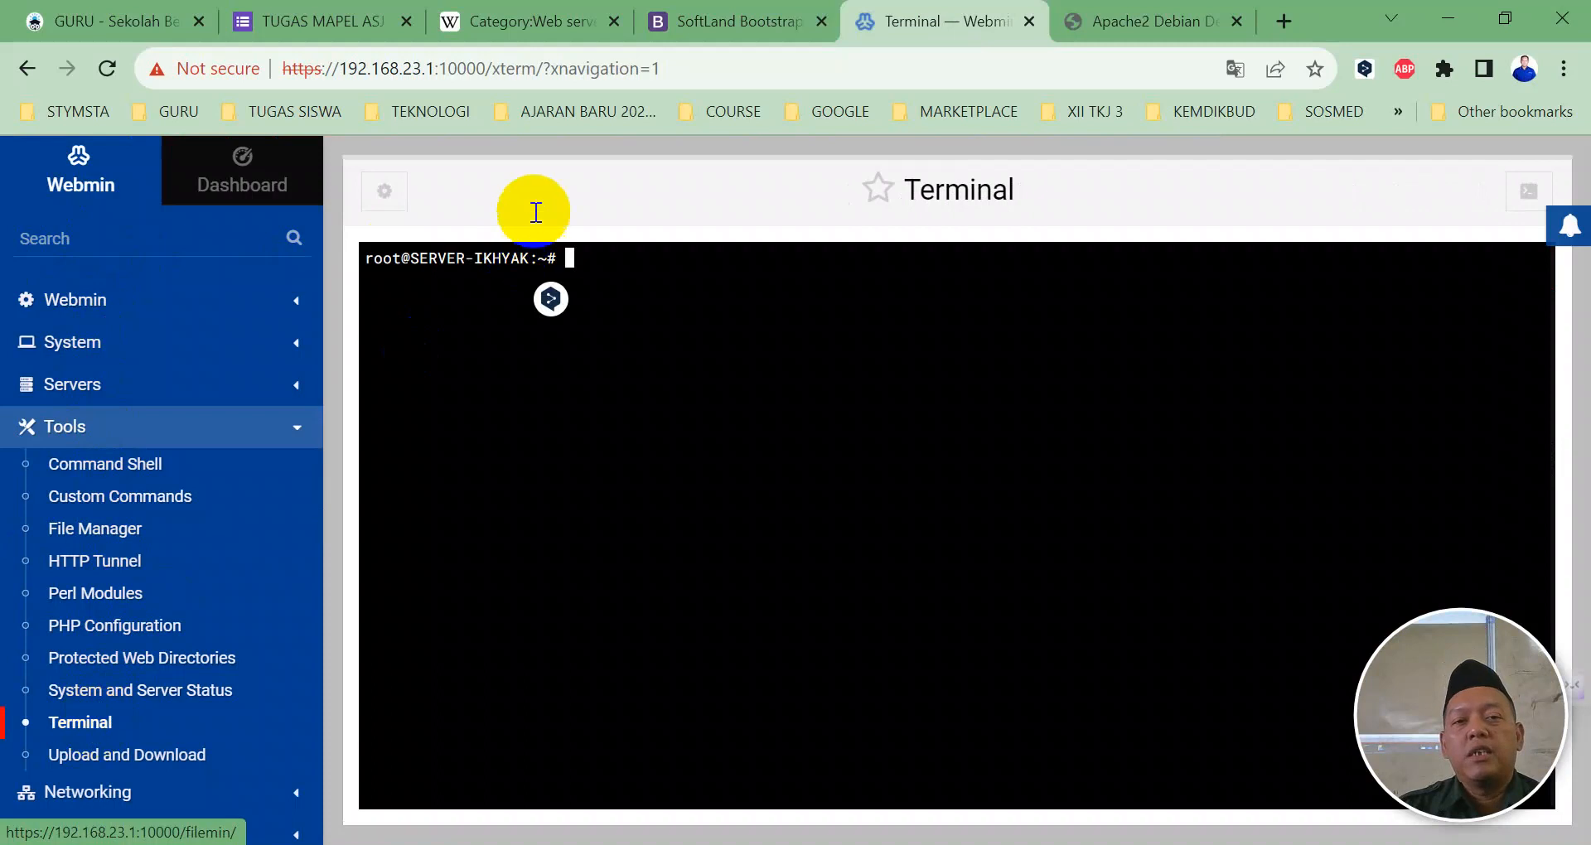
Step: Run adduser for jonathan, fixing the misspelt 'jhonathan', and set the new user's password
left_click(555, 264)
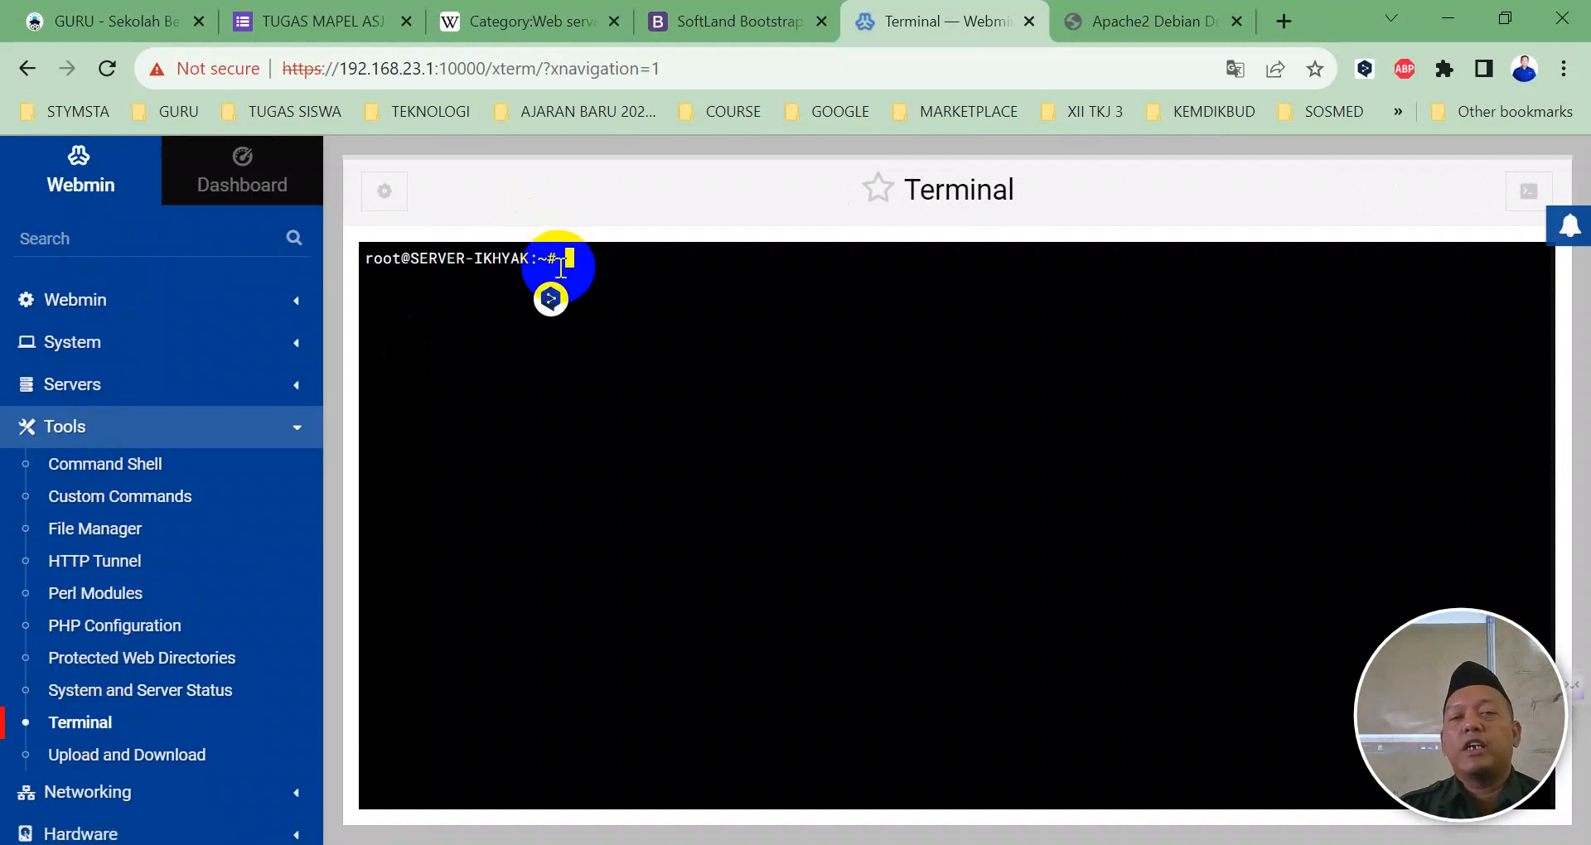
type("adduser")
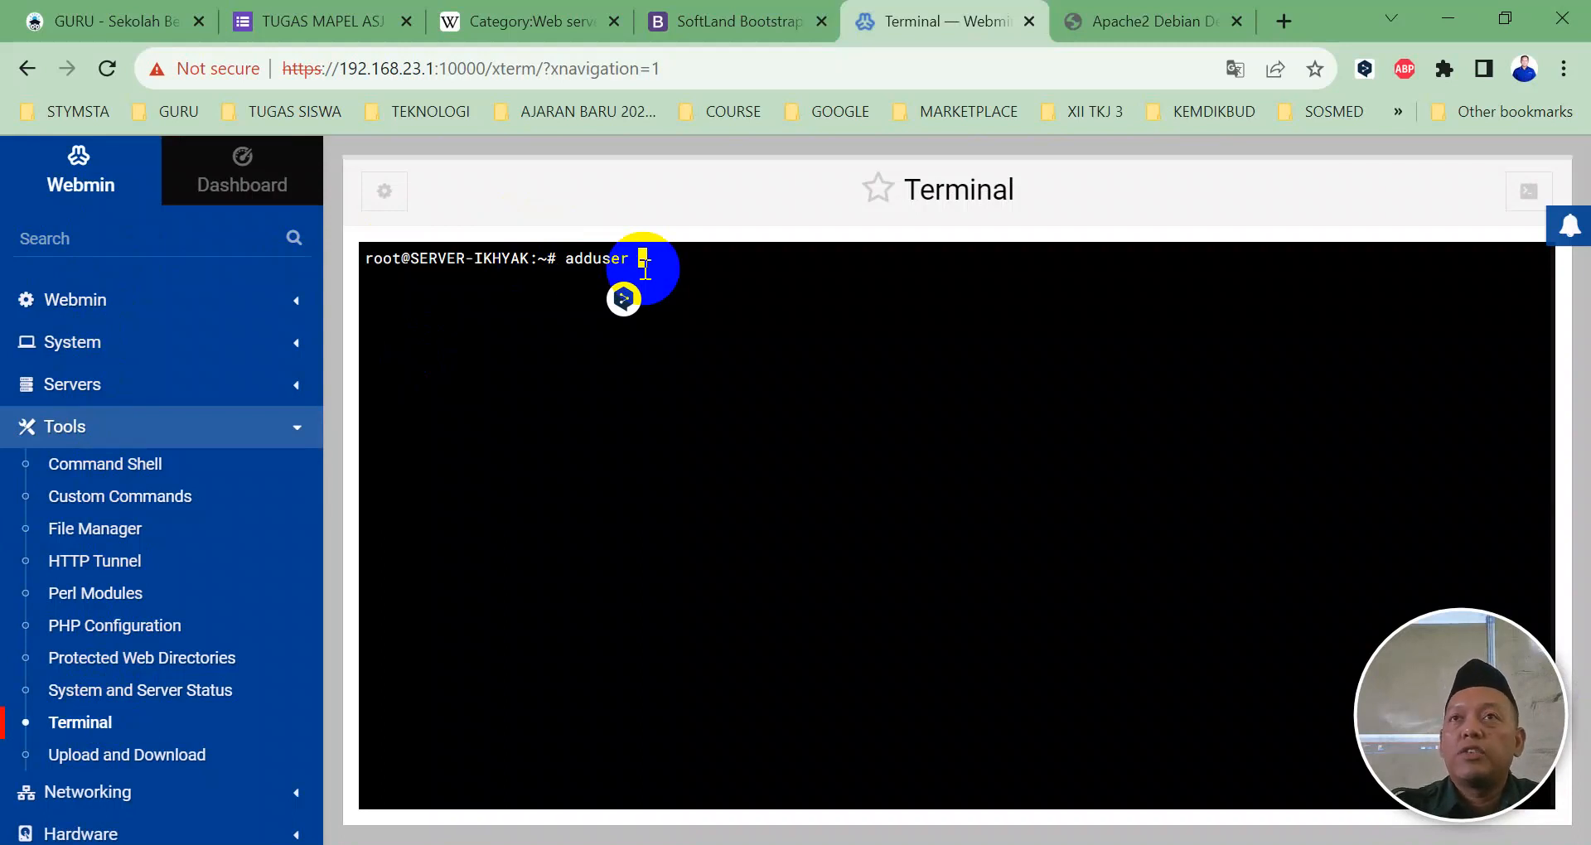
type("jhonathan")
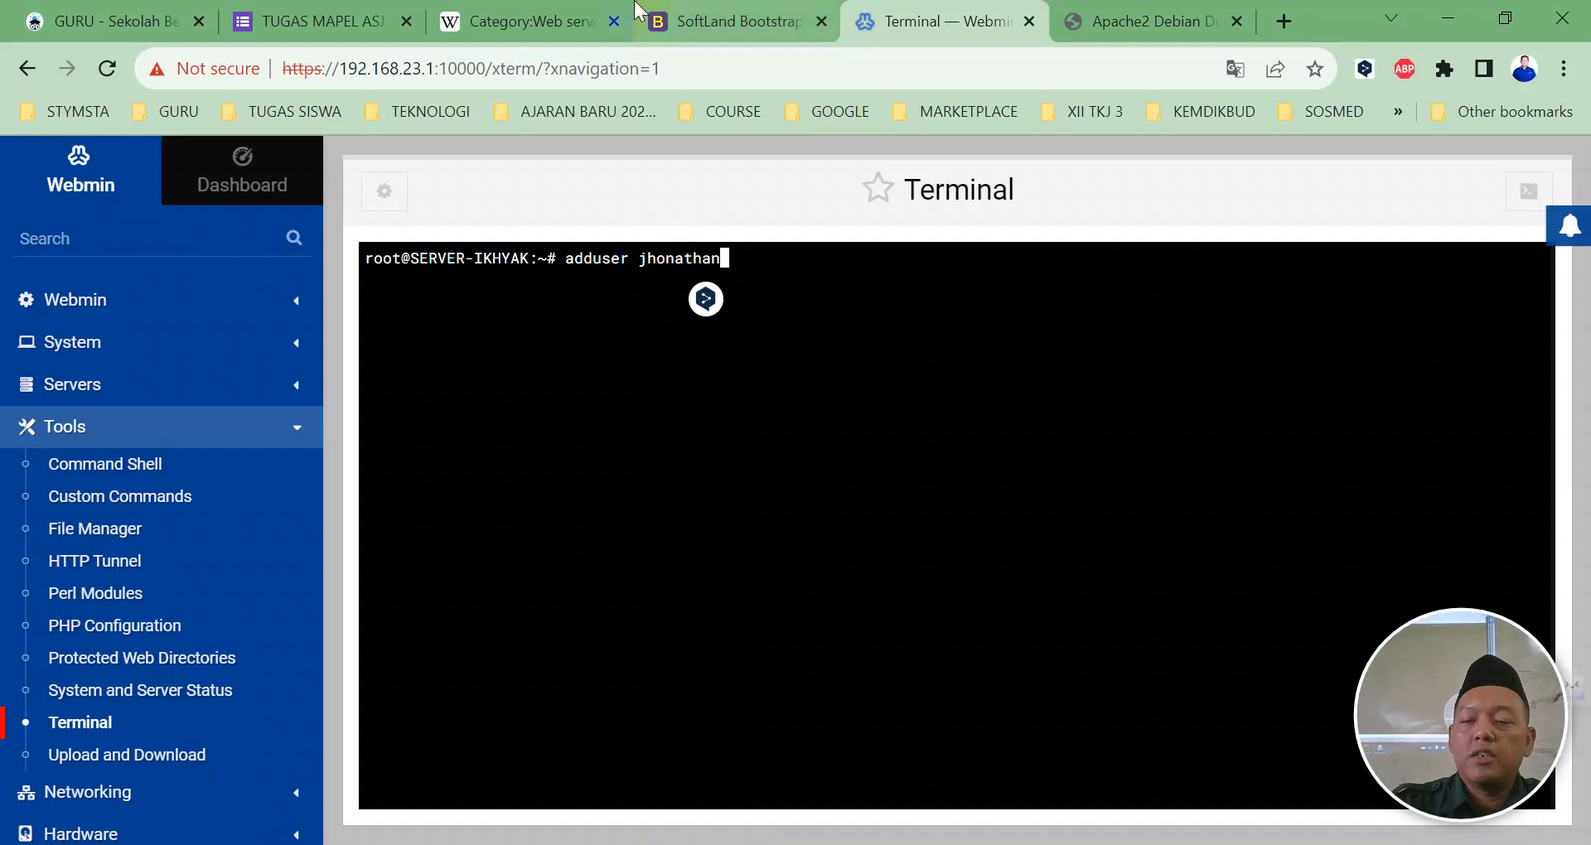
mouse_move(638, 10)
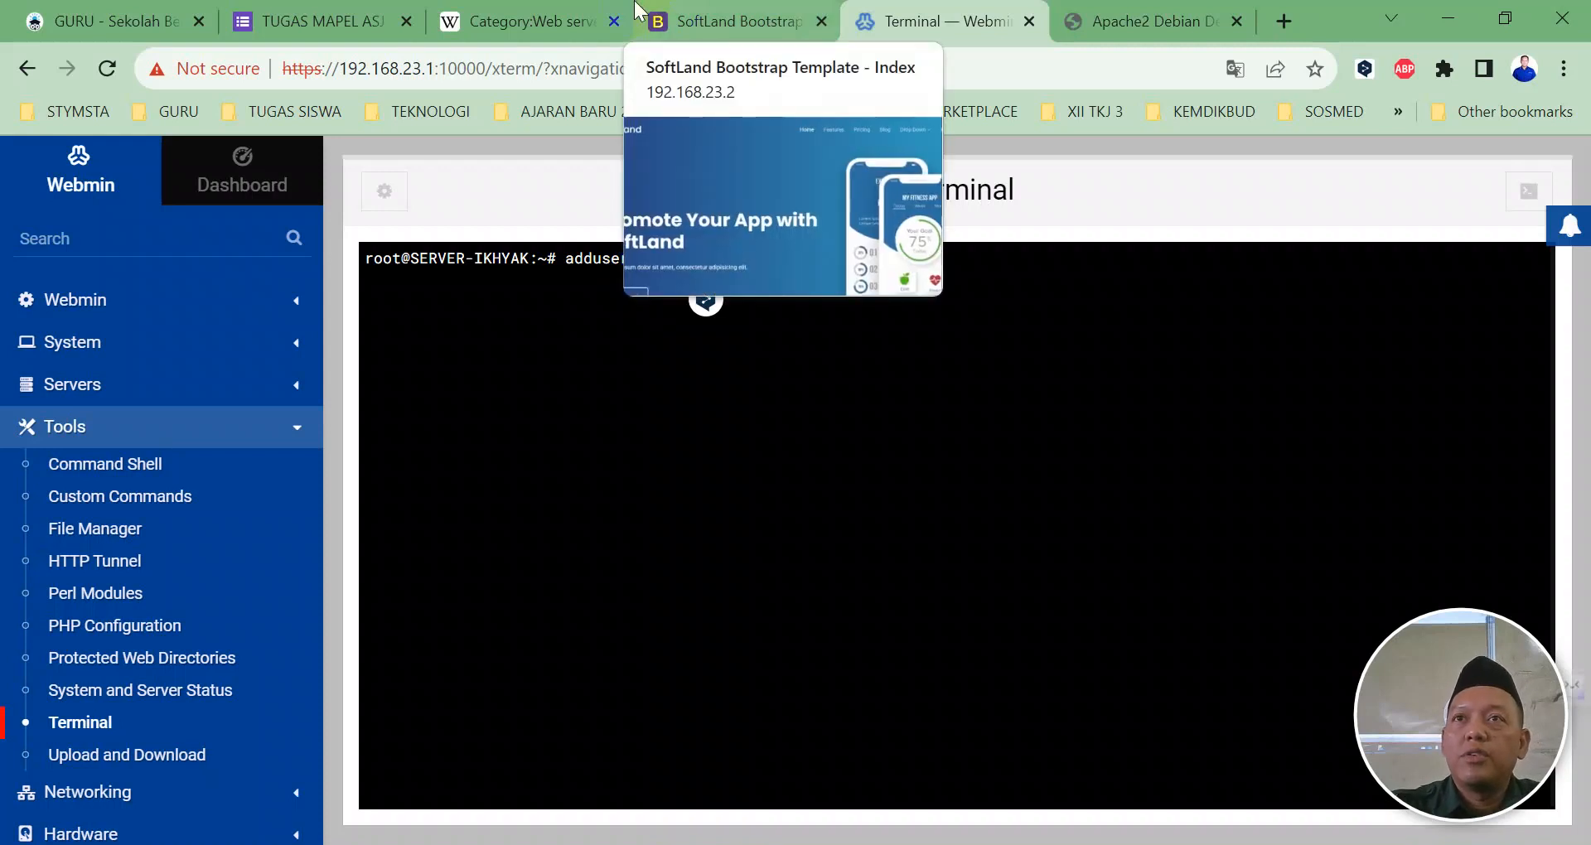
key("Left")
key("Left")
key("Left")
key("Left")
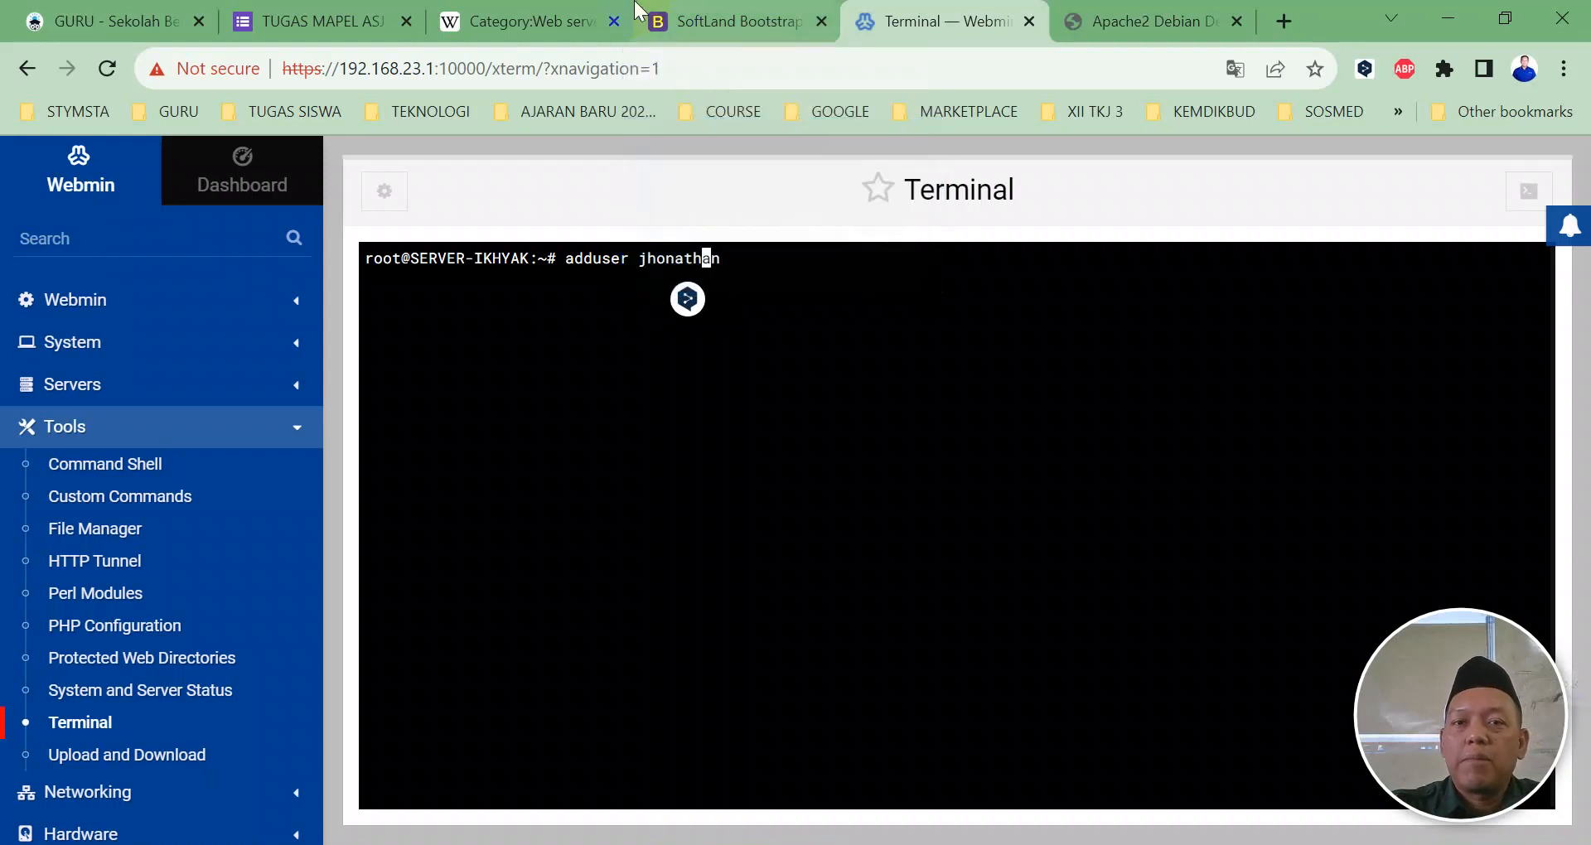
key("Right")
key("Right")
key("Right")
key("Right")
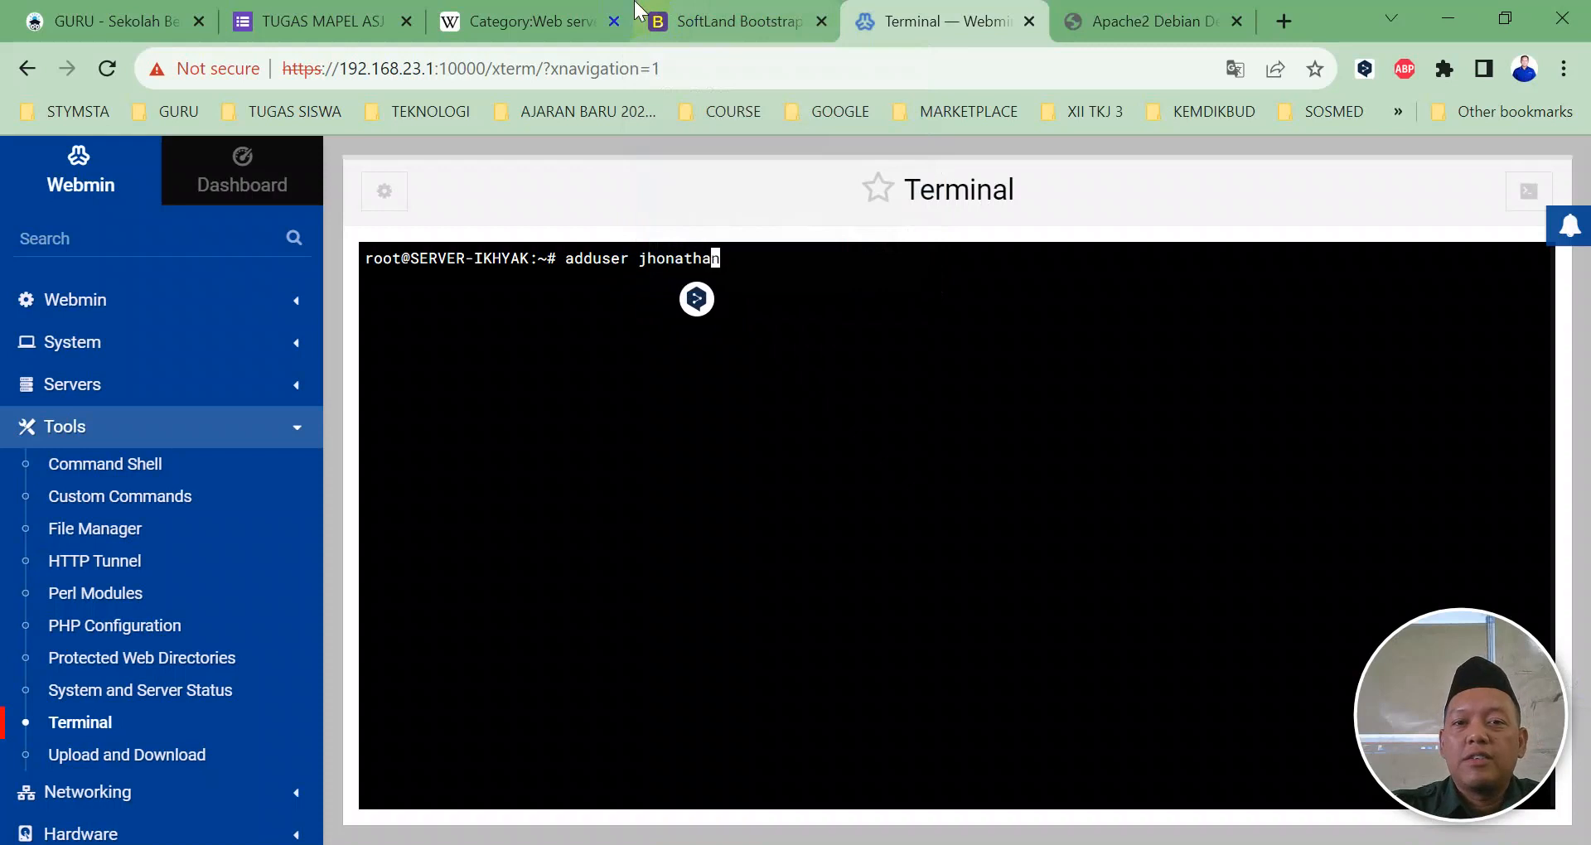
key("Left")
key("Left")
key("Left")
key("Left")
key("Left")
key("Left")
key("Left")
key("BackSpace")
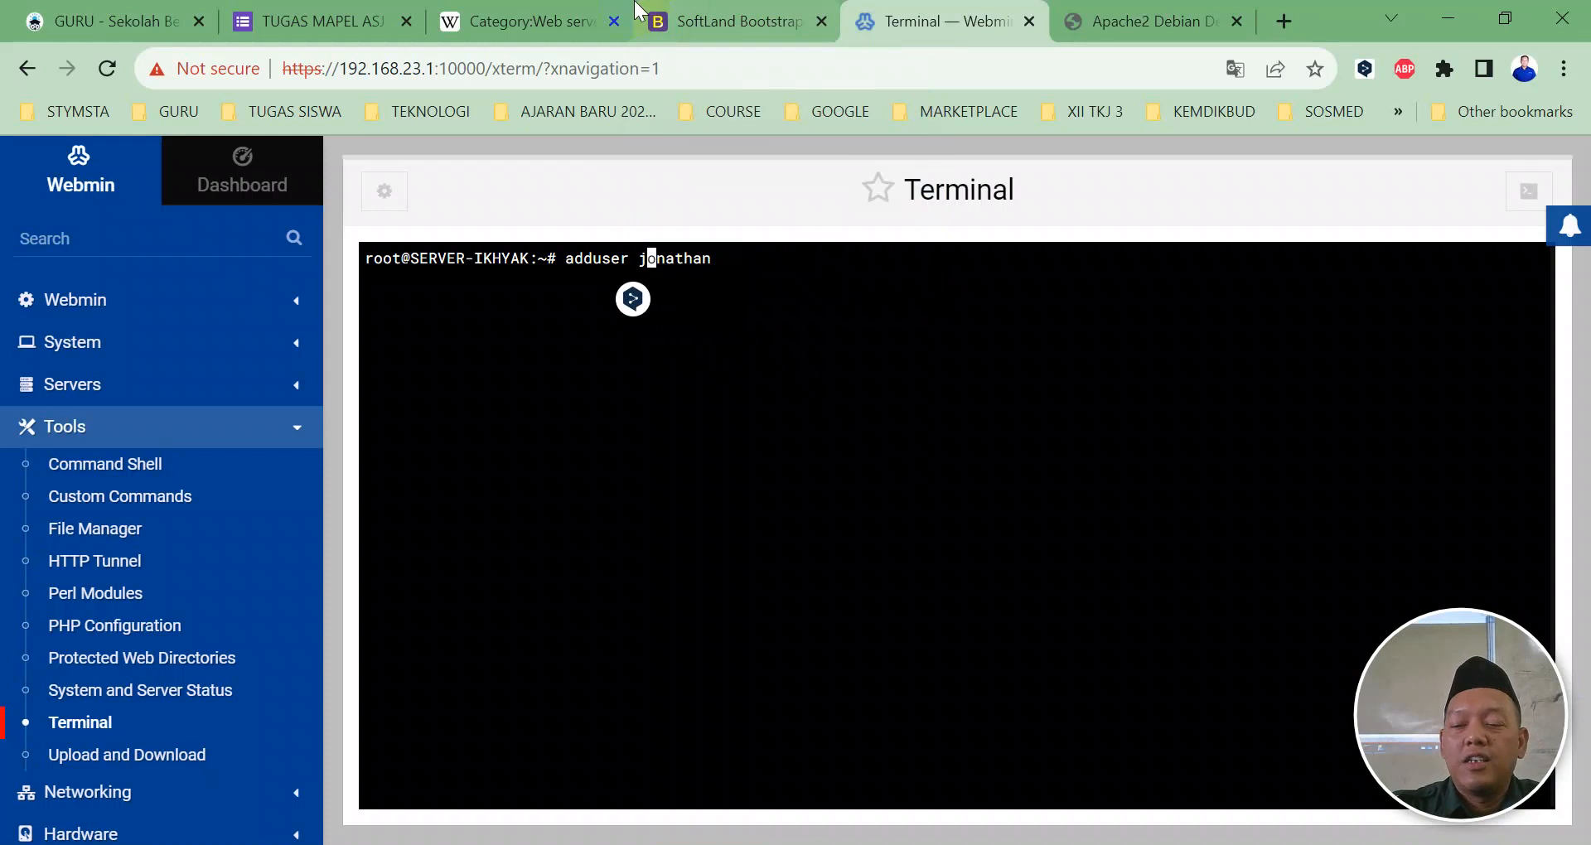
key("End")
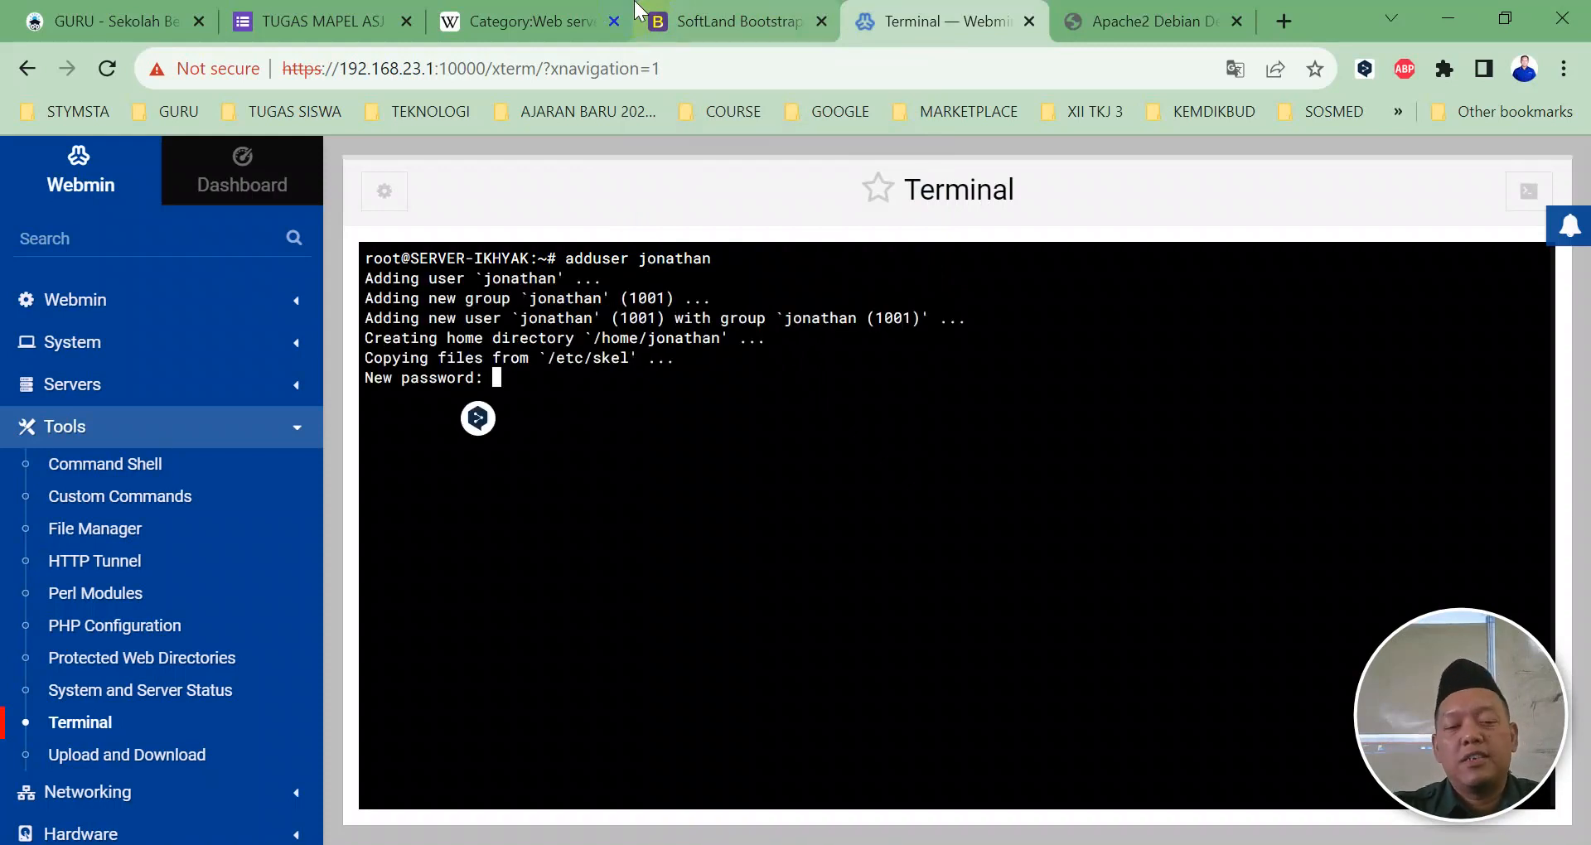
key("Return")
key("Return")
key("Return")
key("Return")
key("Return")
key("Return")
key("Return")
key("Return")
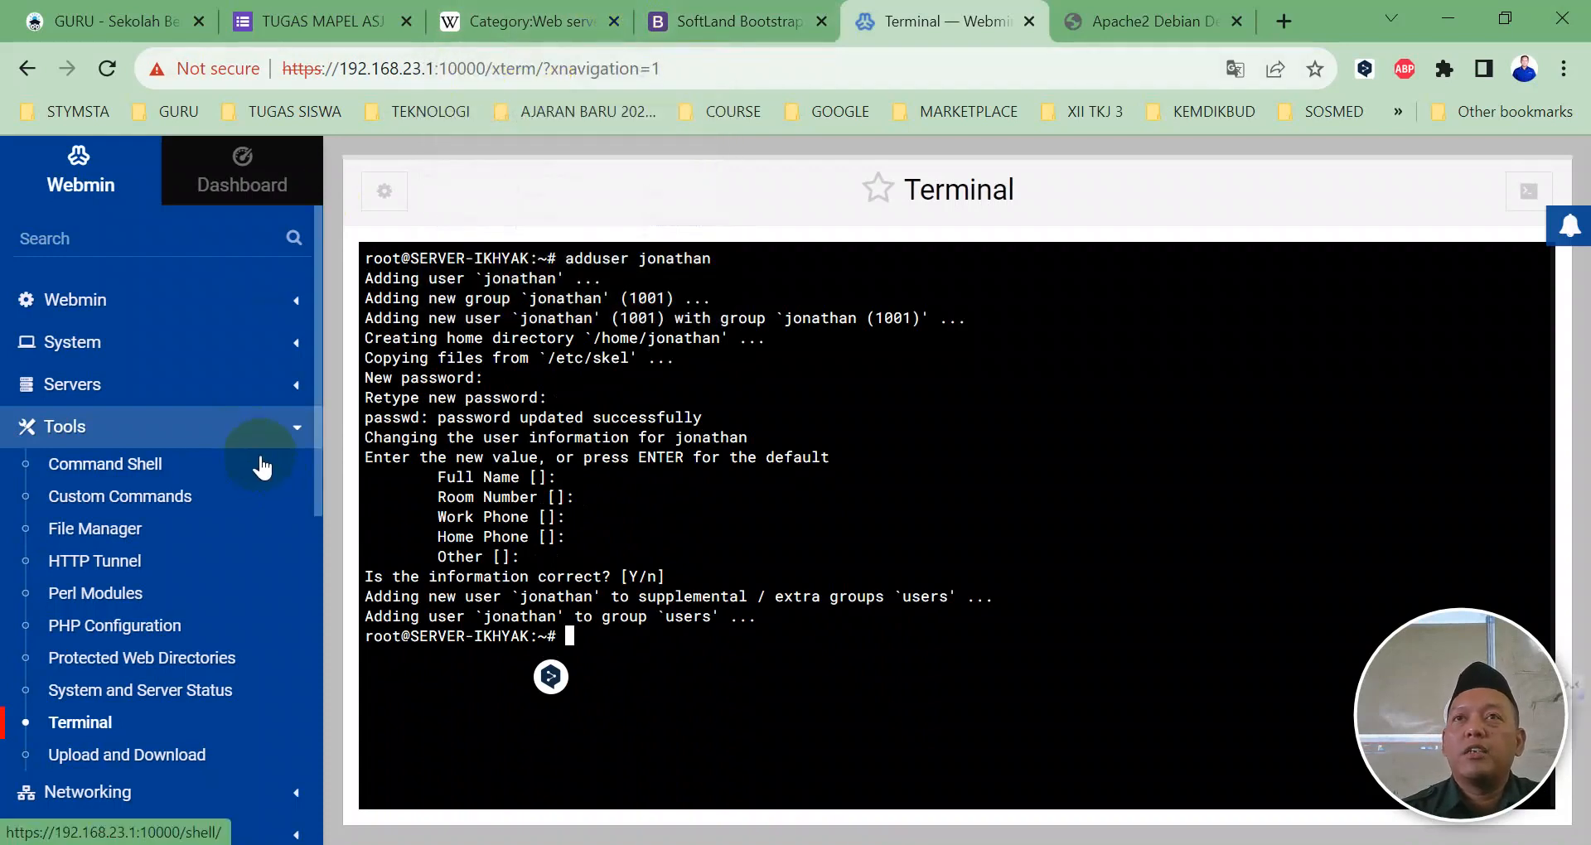
scroll(262, 468, "down", 5)
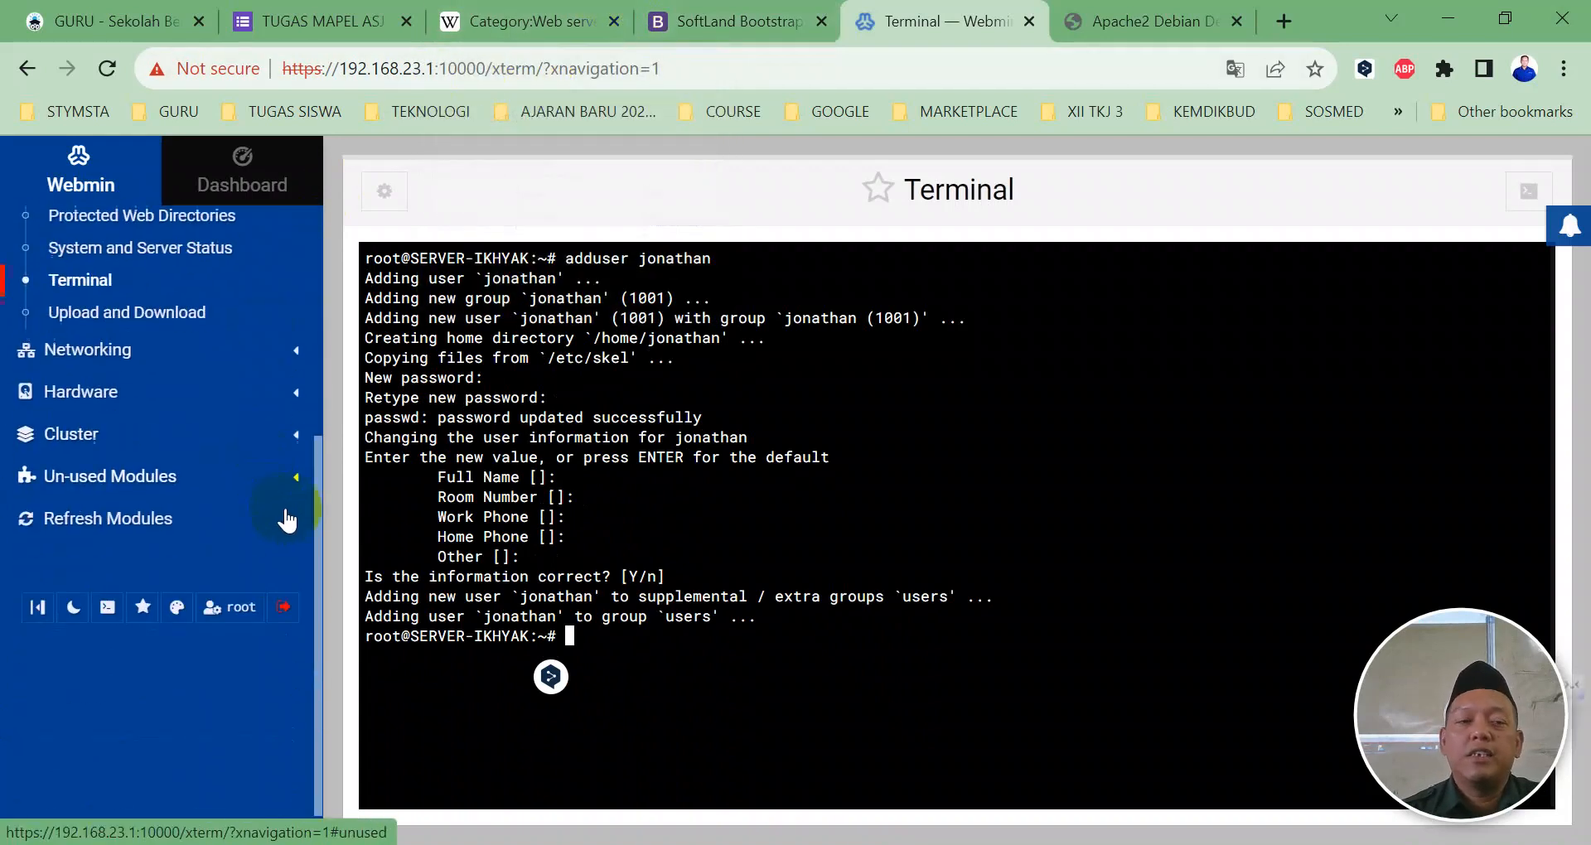
Step: Sign out and attempt a Webmin login as jonathan, which is rejected
left_click(278, 613)
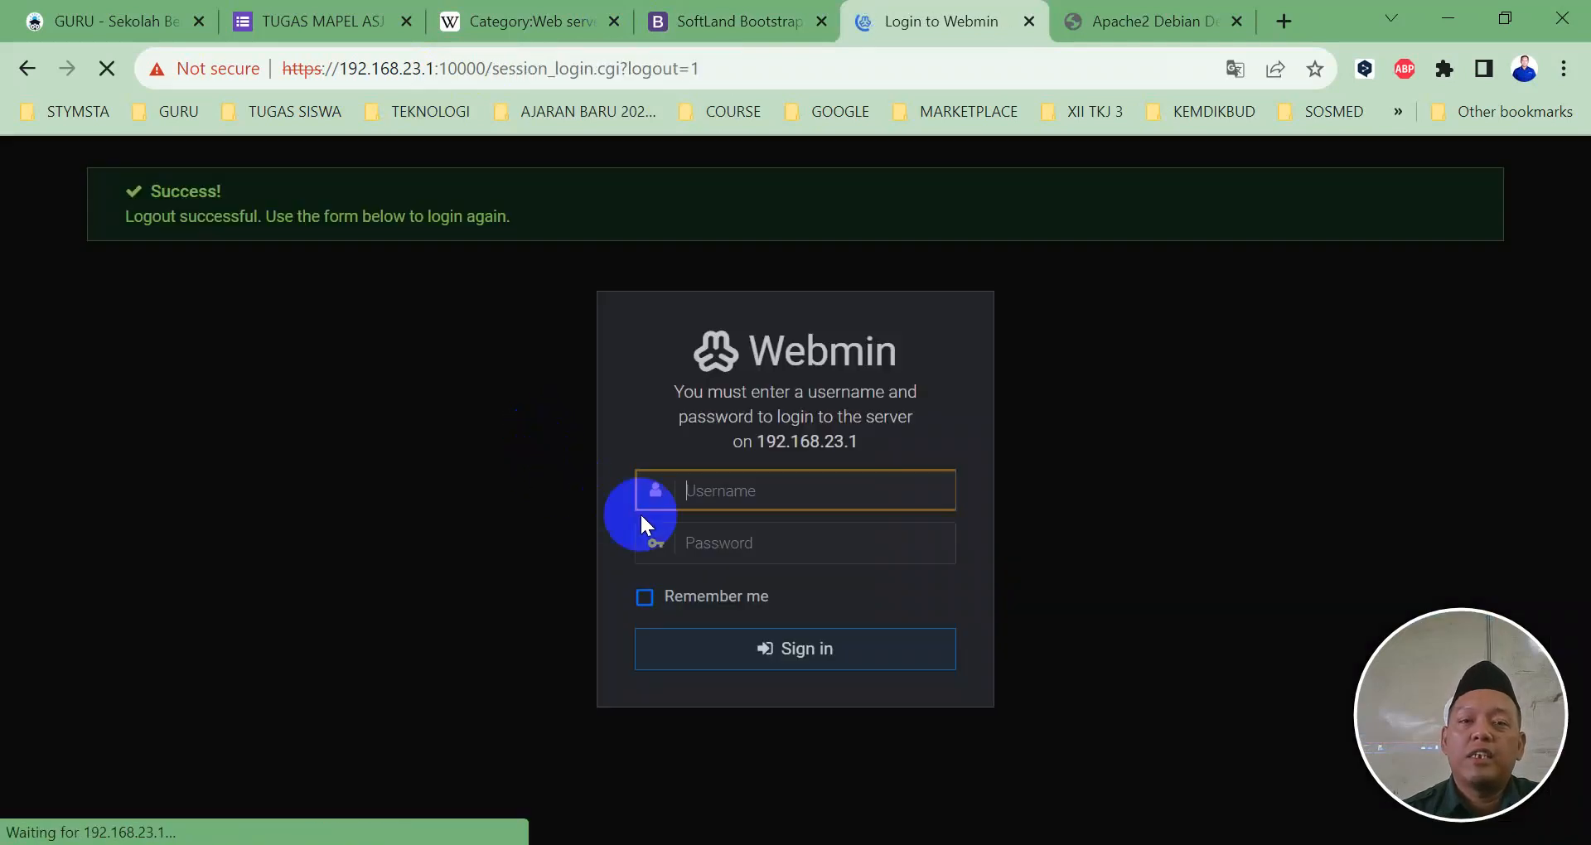
type("jon")
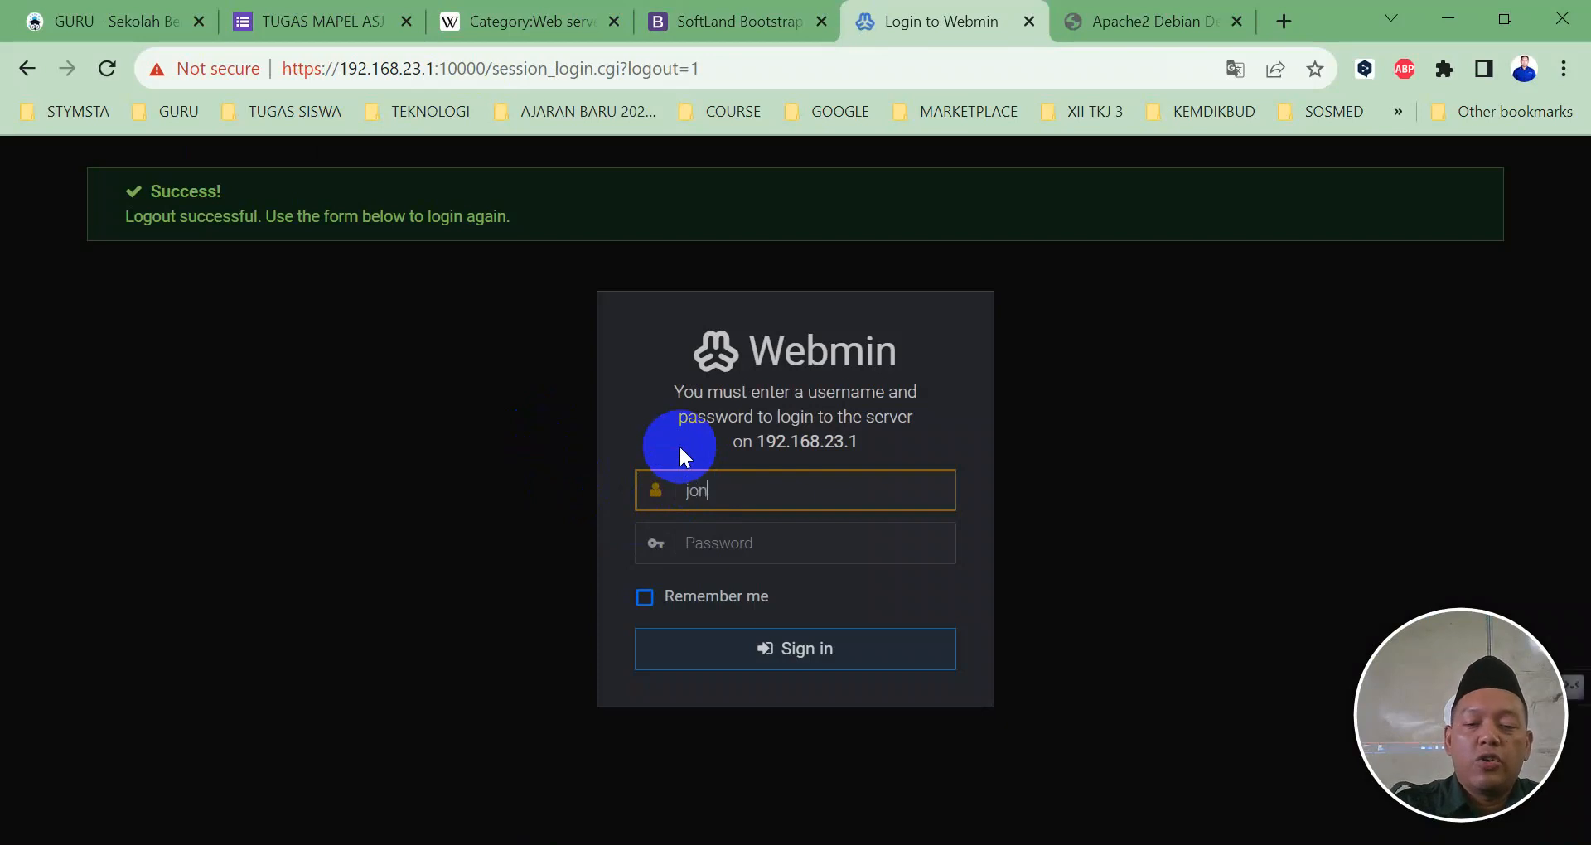
type("athan")
key("Tab")
type("1")
key("Return")
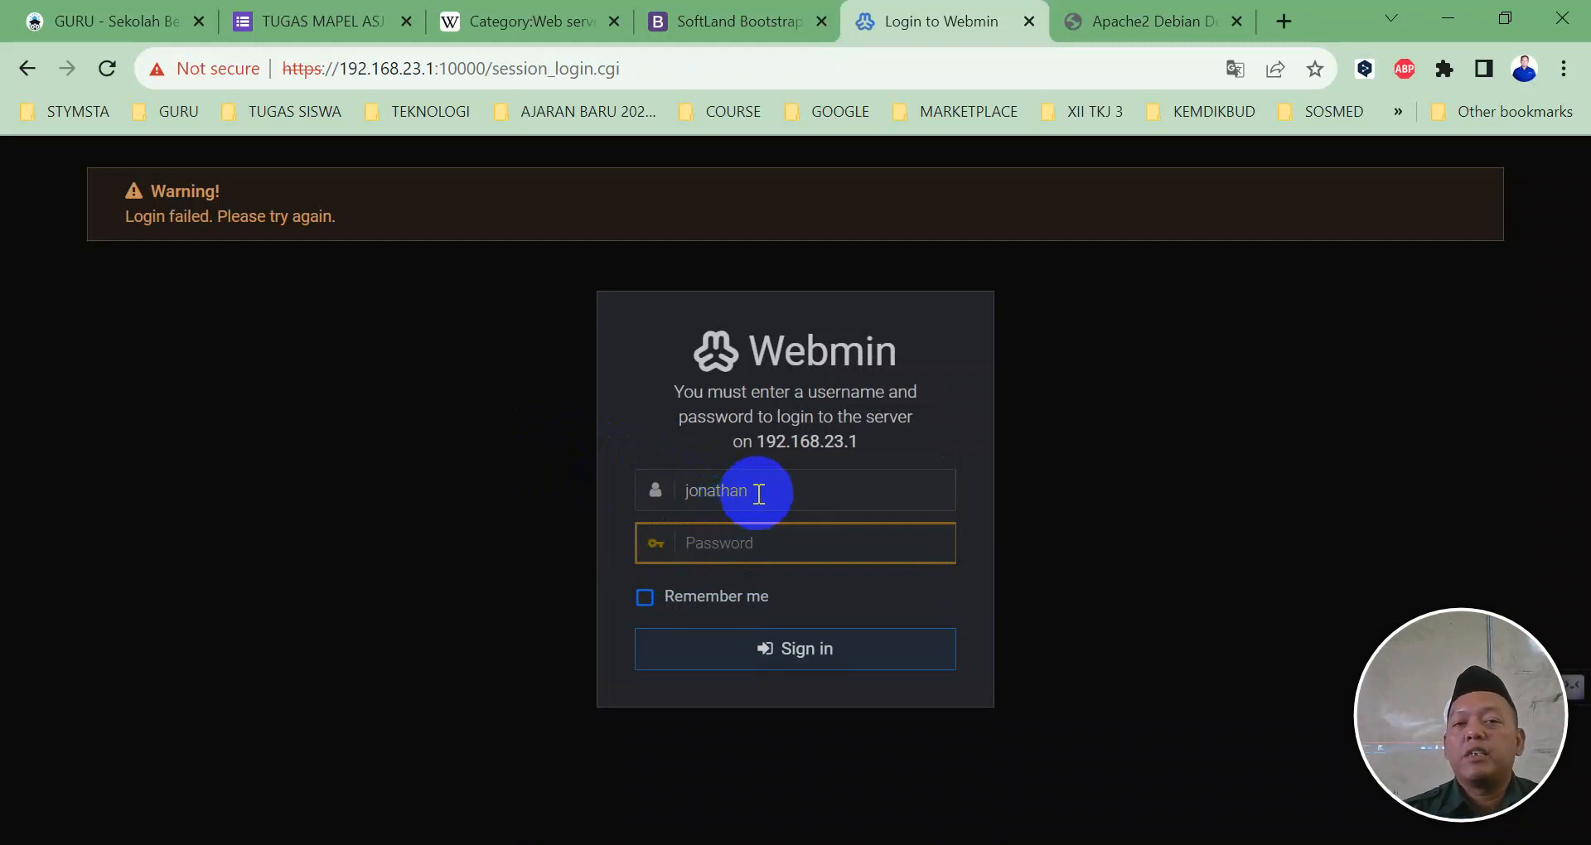
Step: Replace the username with root and sign in with its password
left_click_drag(759, 493, 612, 497)
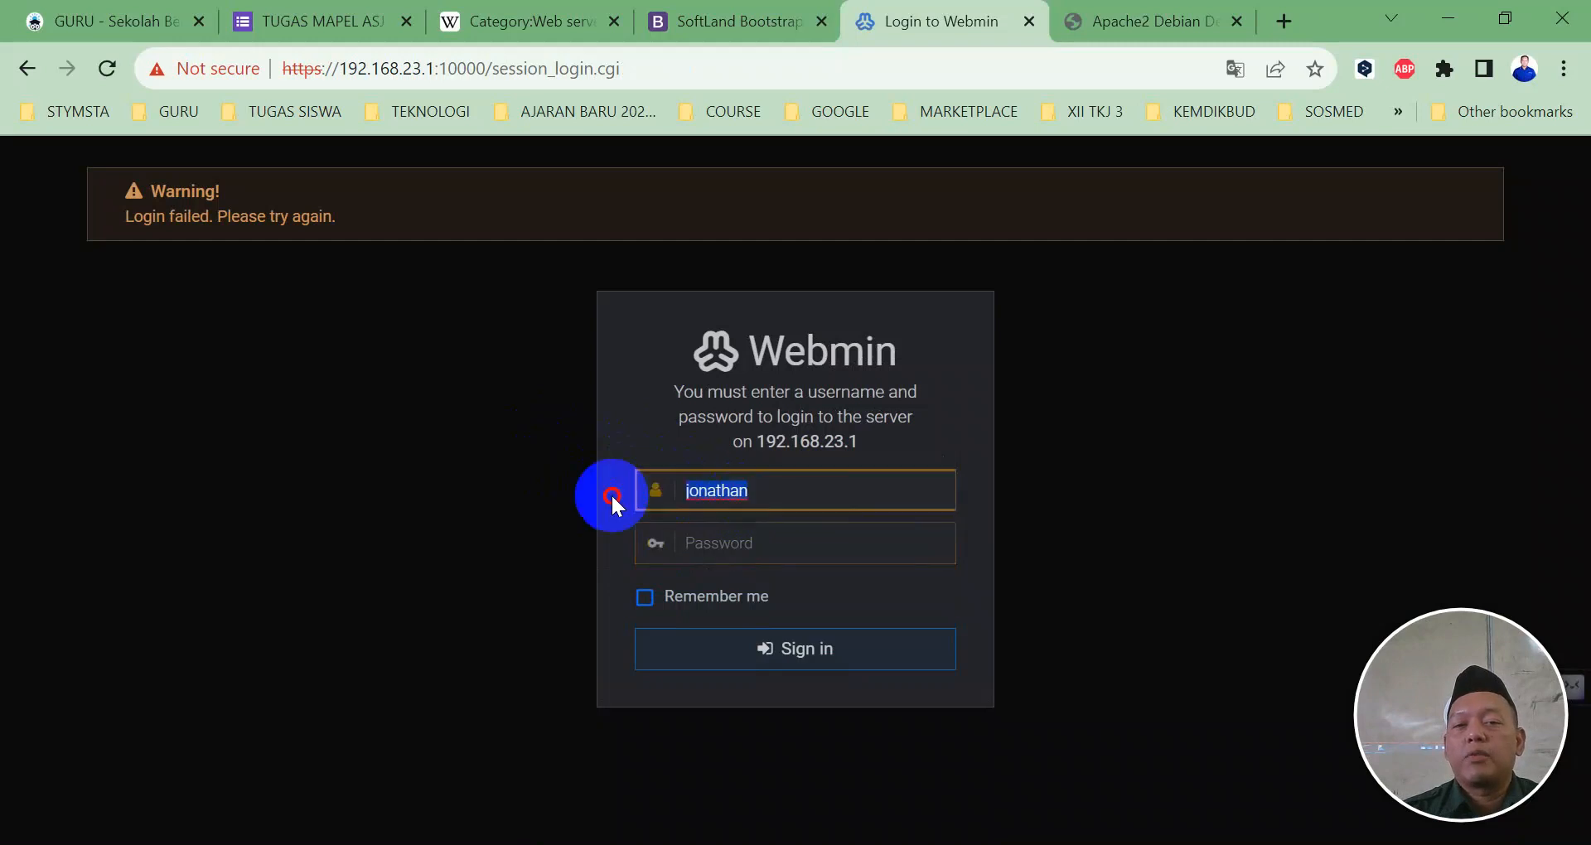
type("root")
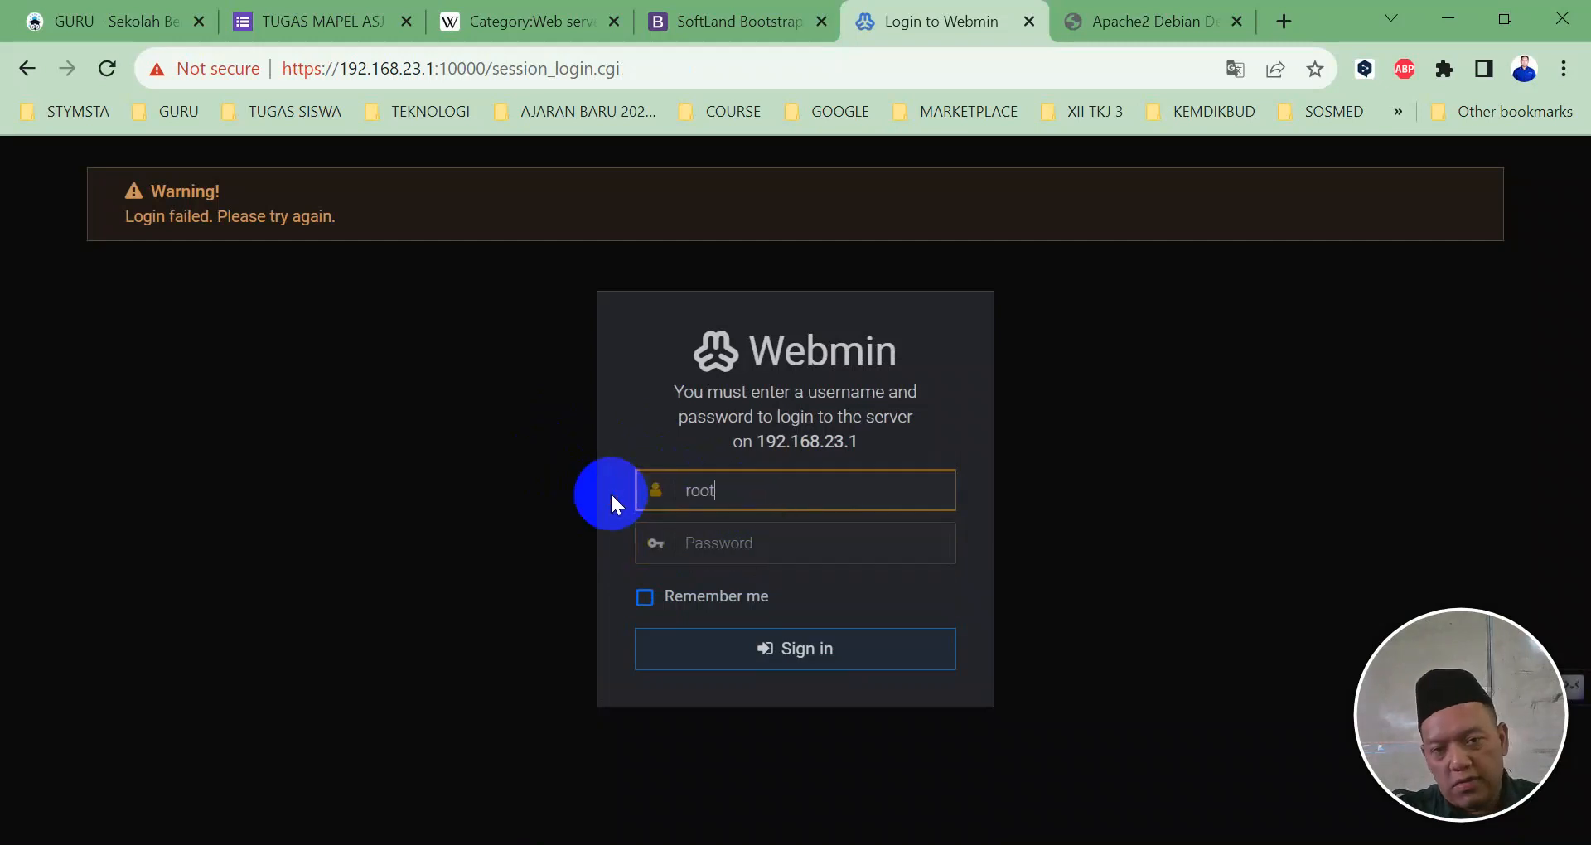
key("Tab")
type("r")
key("Return")
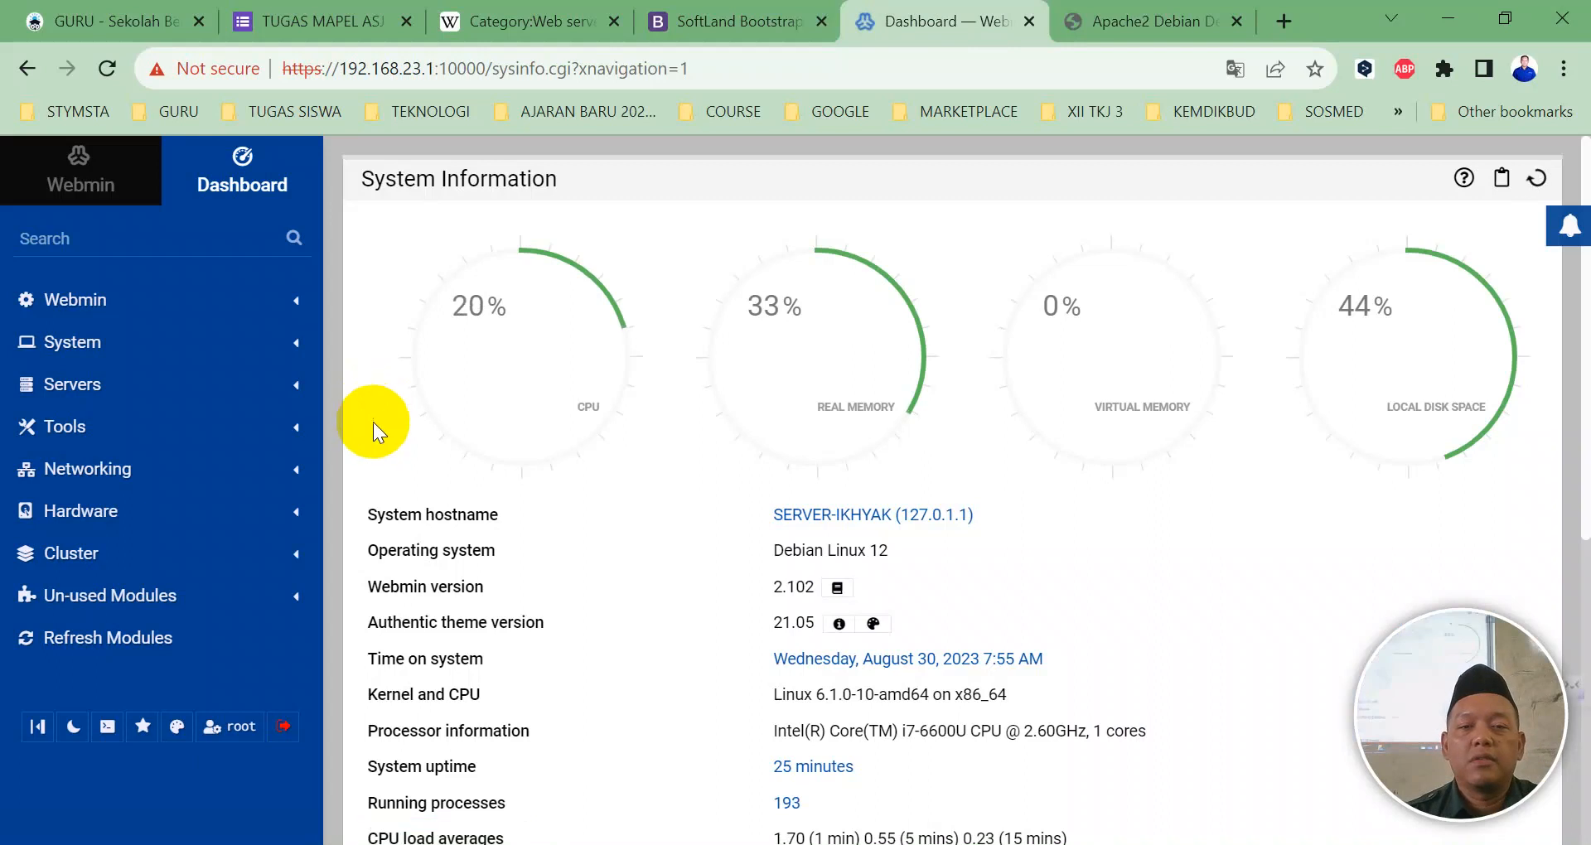
Step: Navigate File Manager to /home/jonathan and start an upload into that folder
left_click(65, 419)
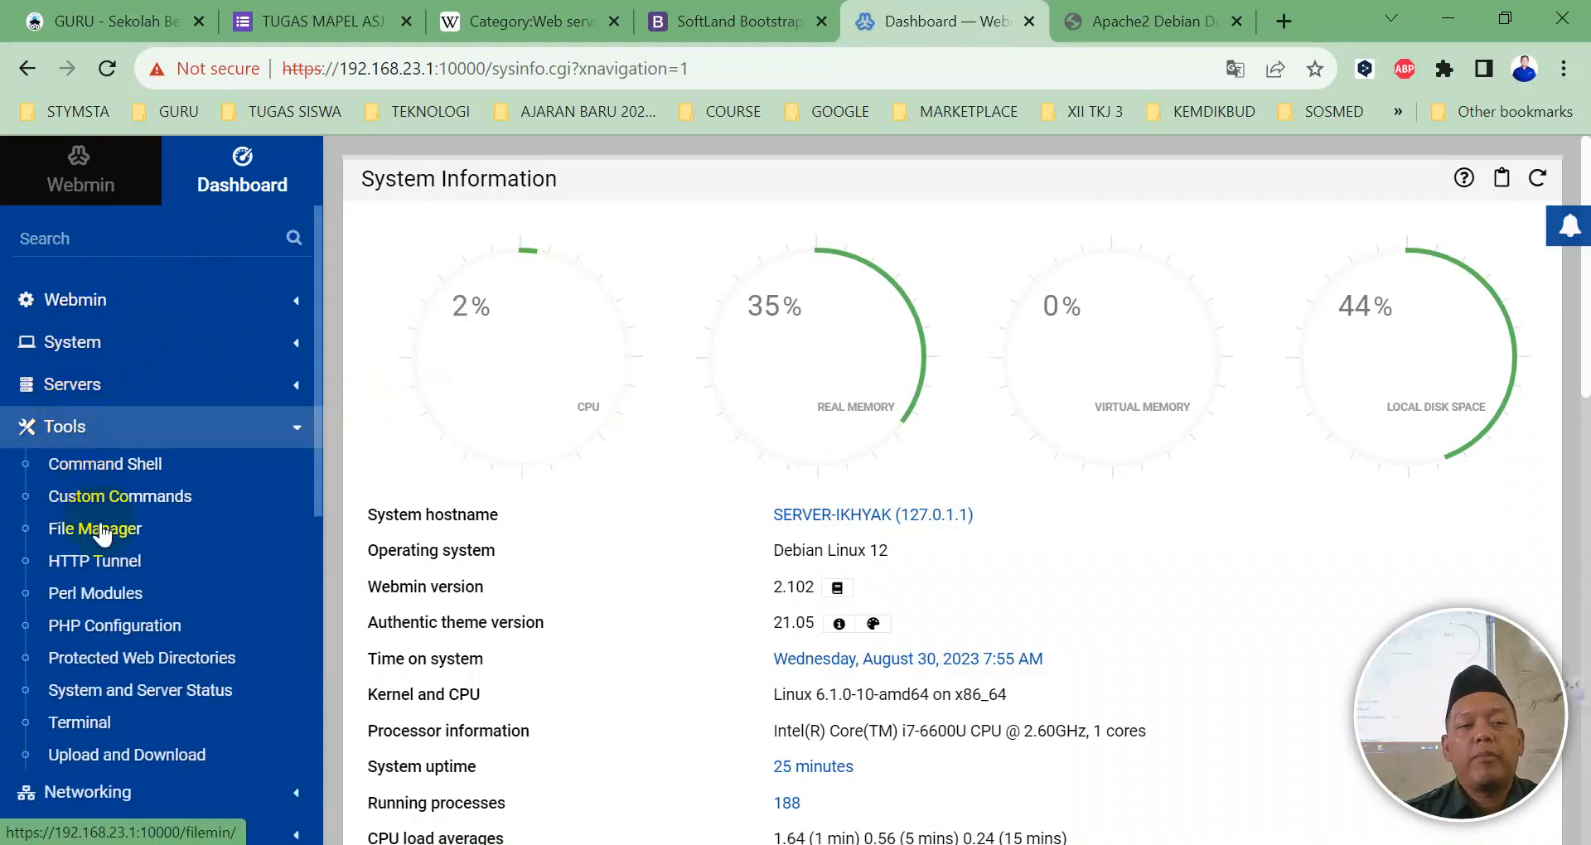
left_click(101, 529)
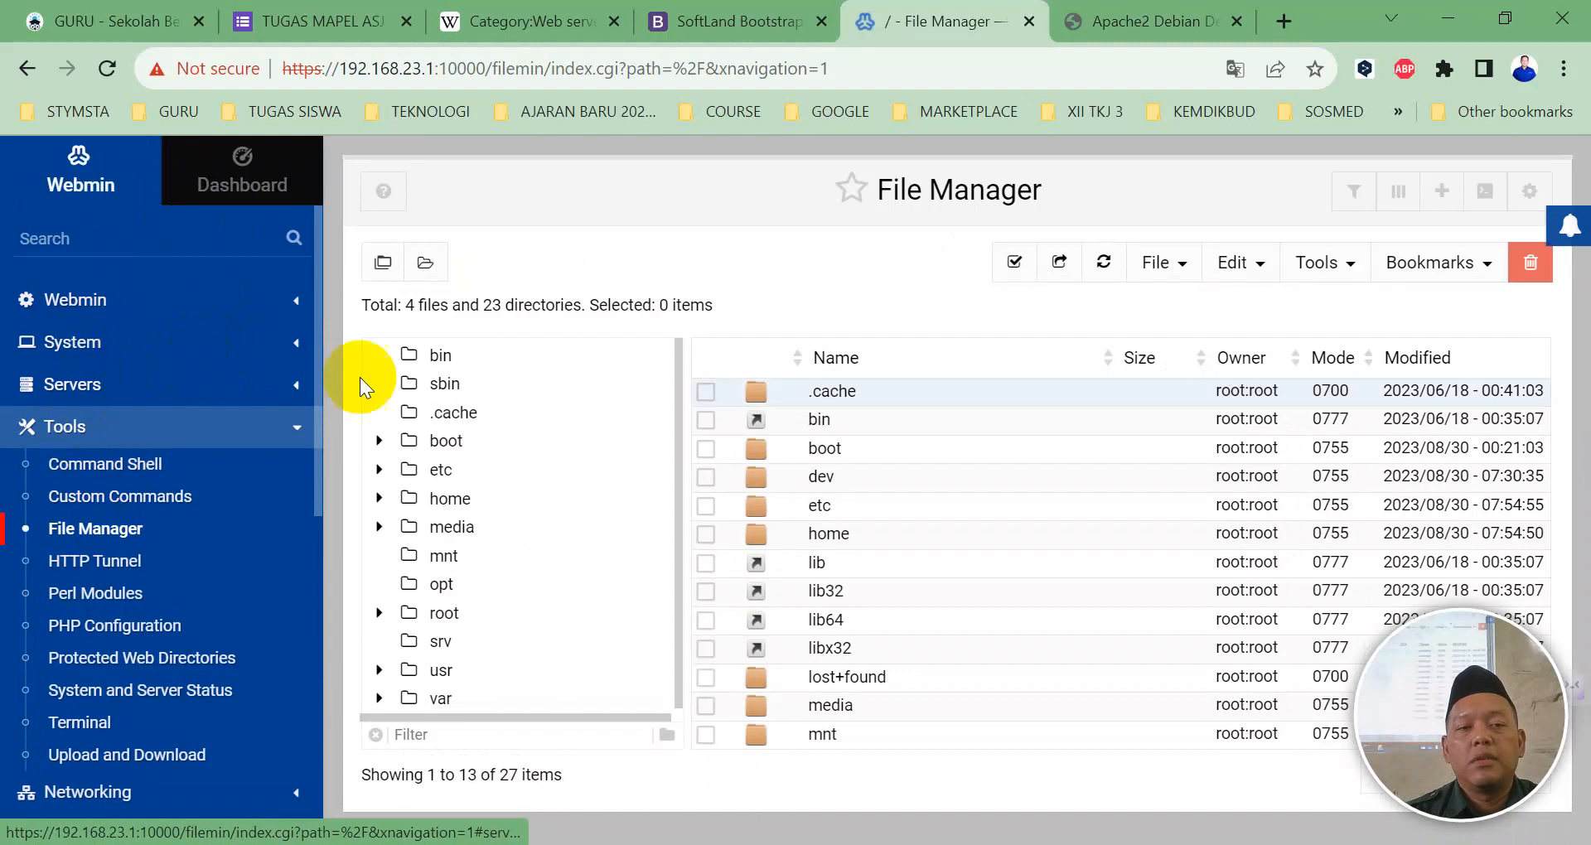
left_click(450, 493)
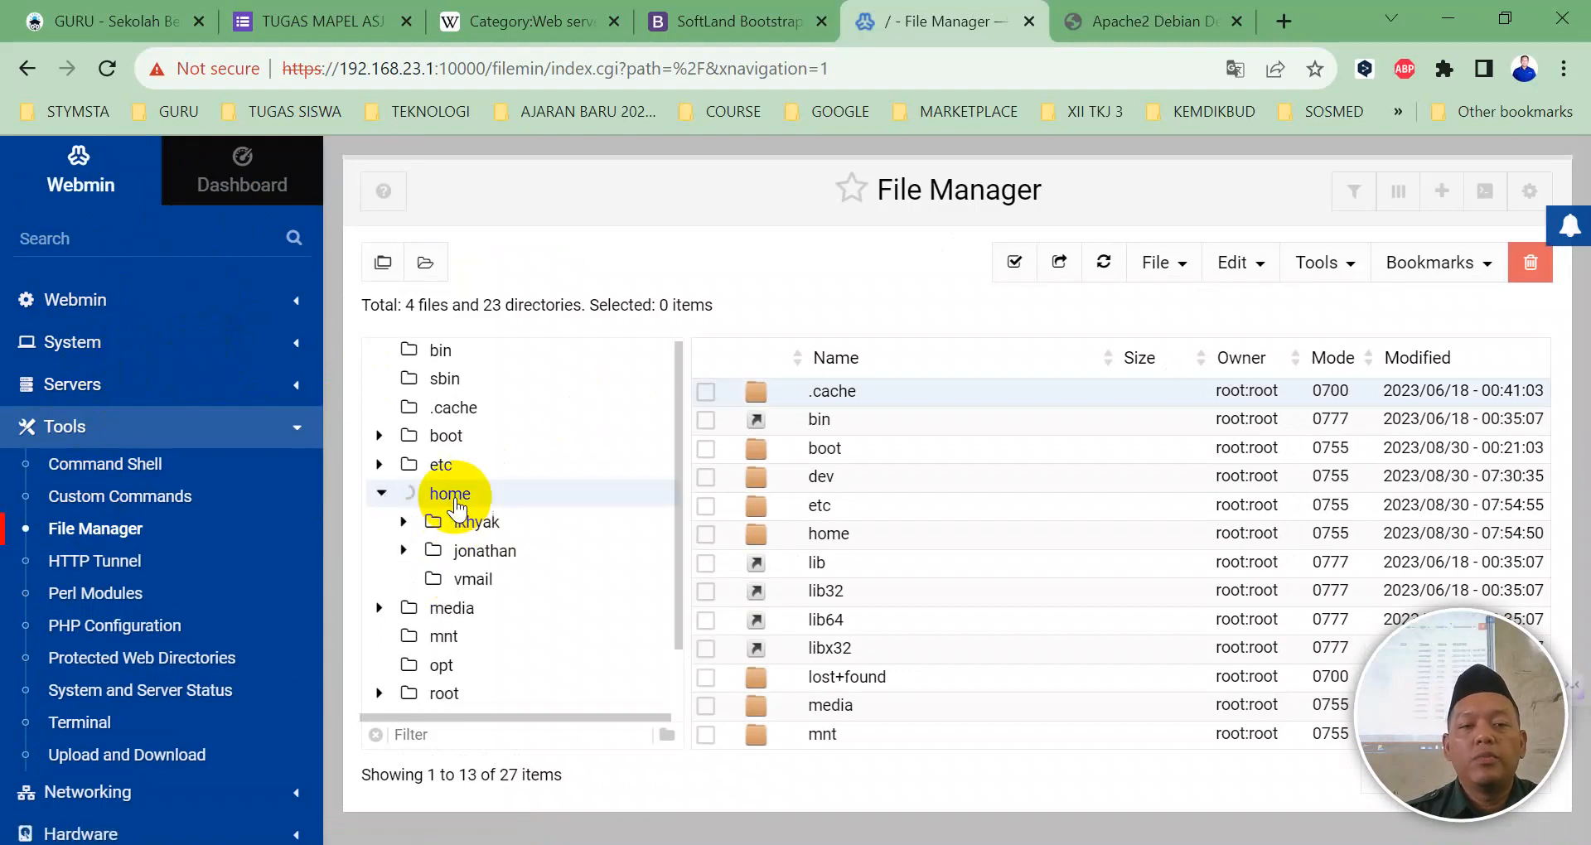
scroll(476, 572, "down", 1)
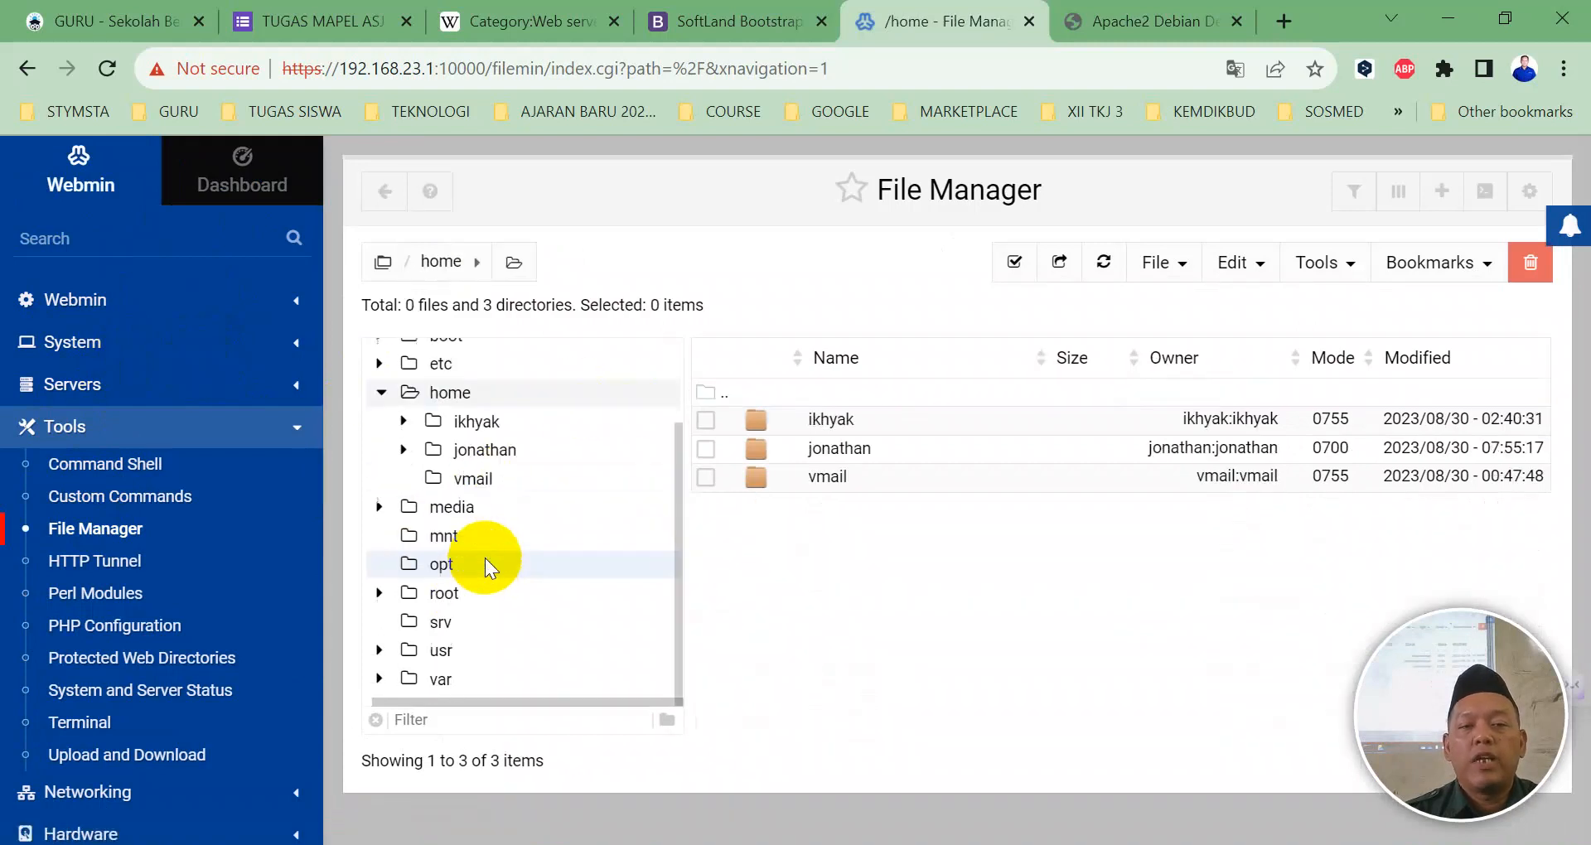
left_click(484, 454)
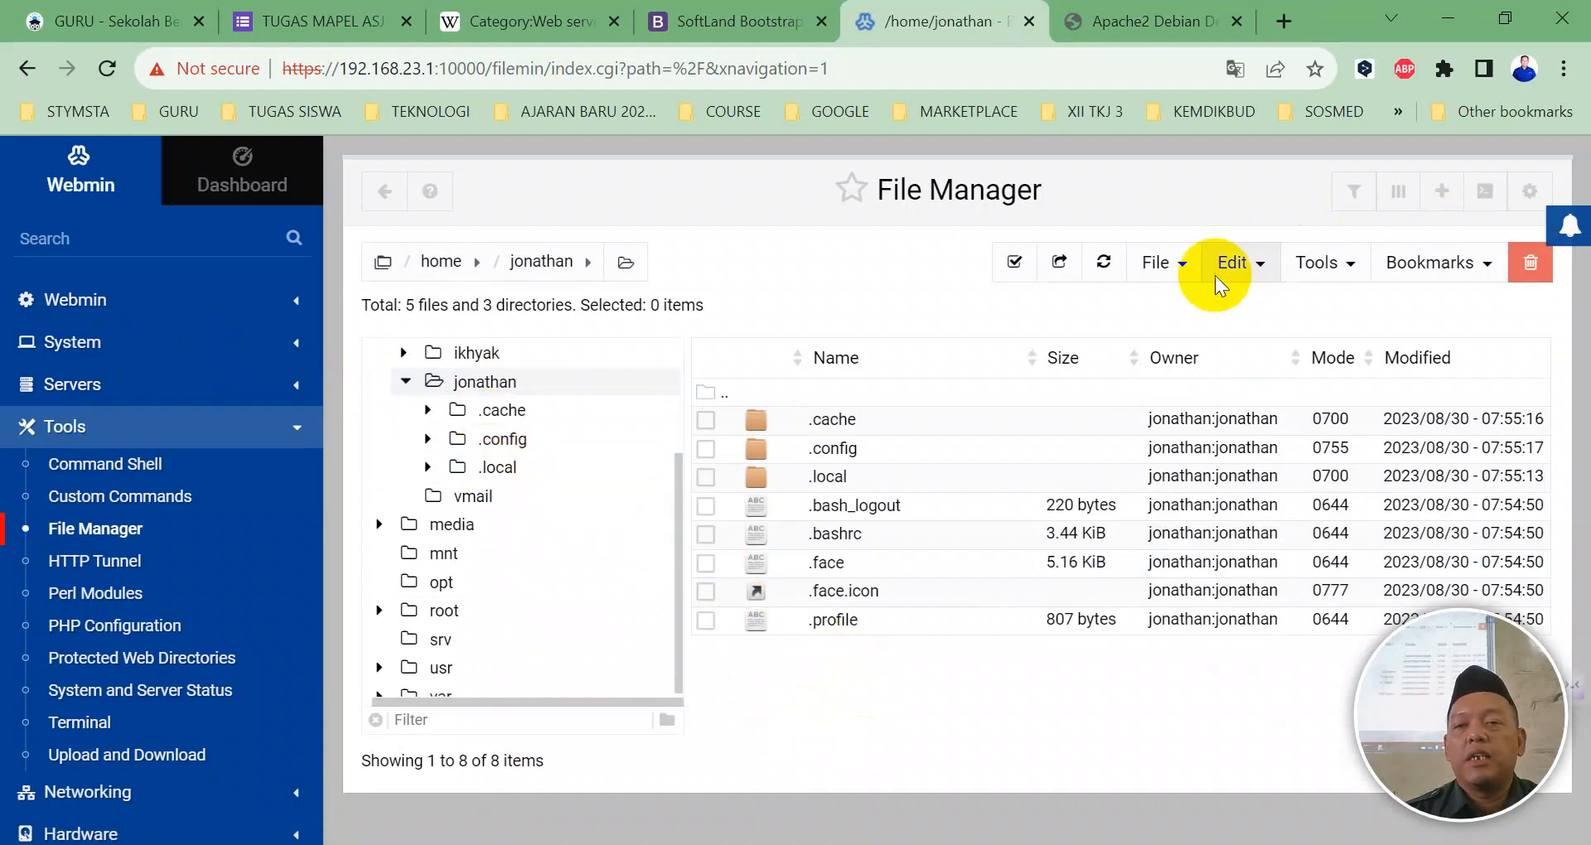
left_click(1183, 267)
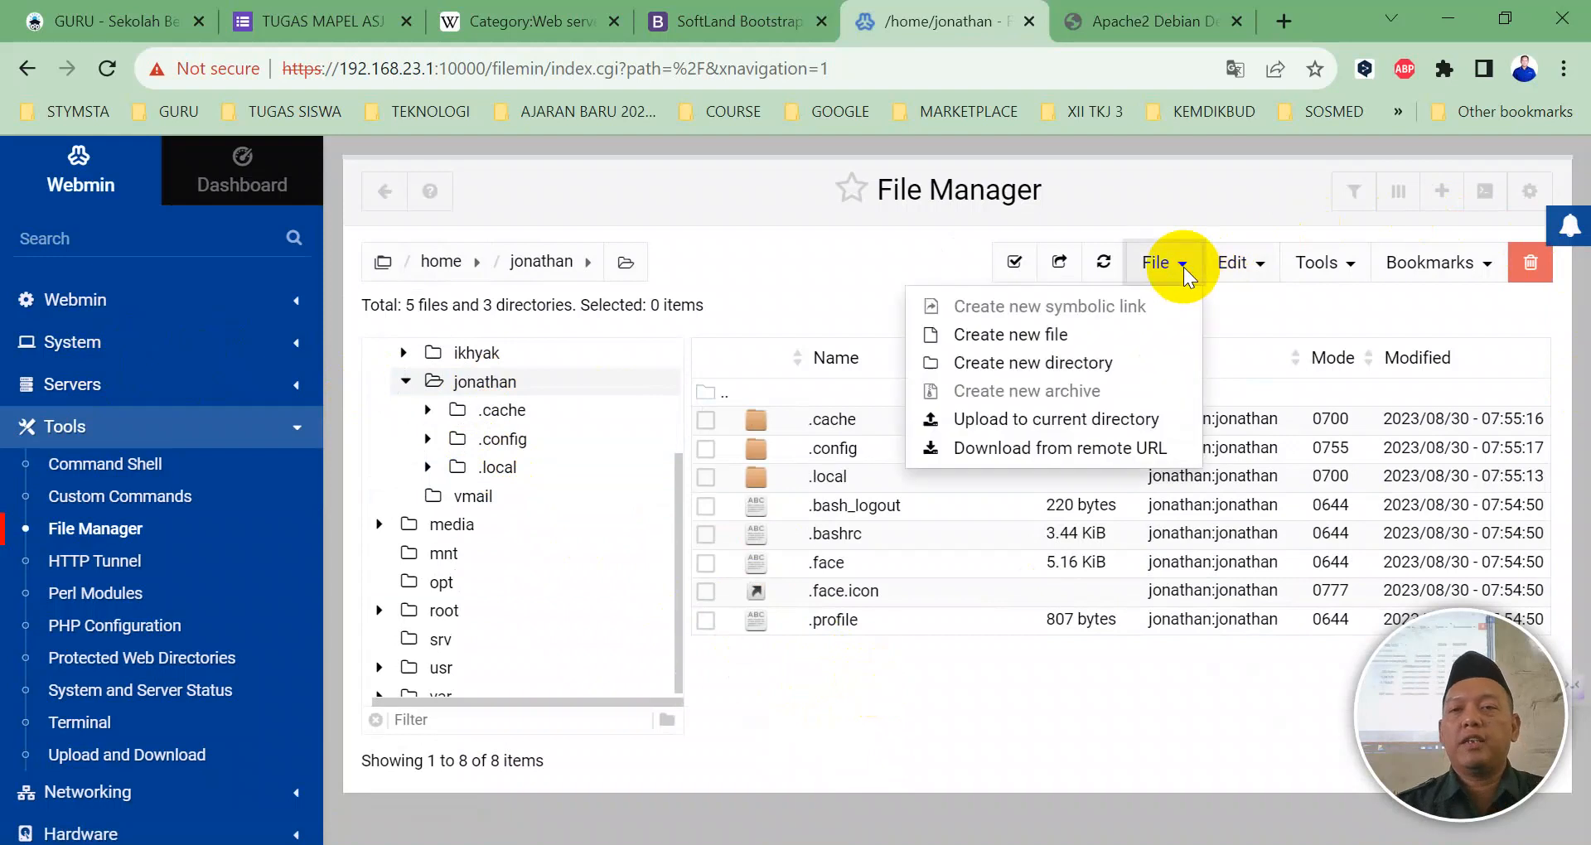
left_click(1054, 423)
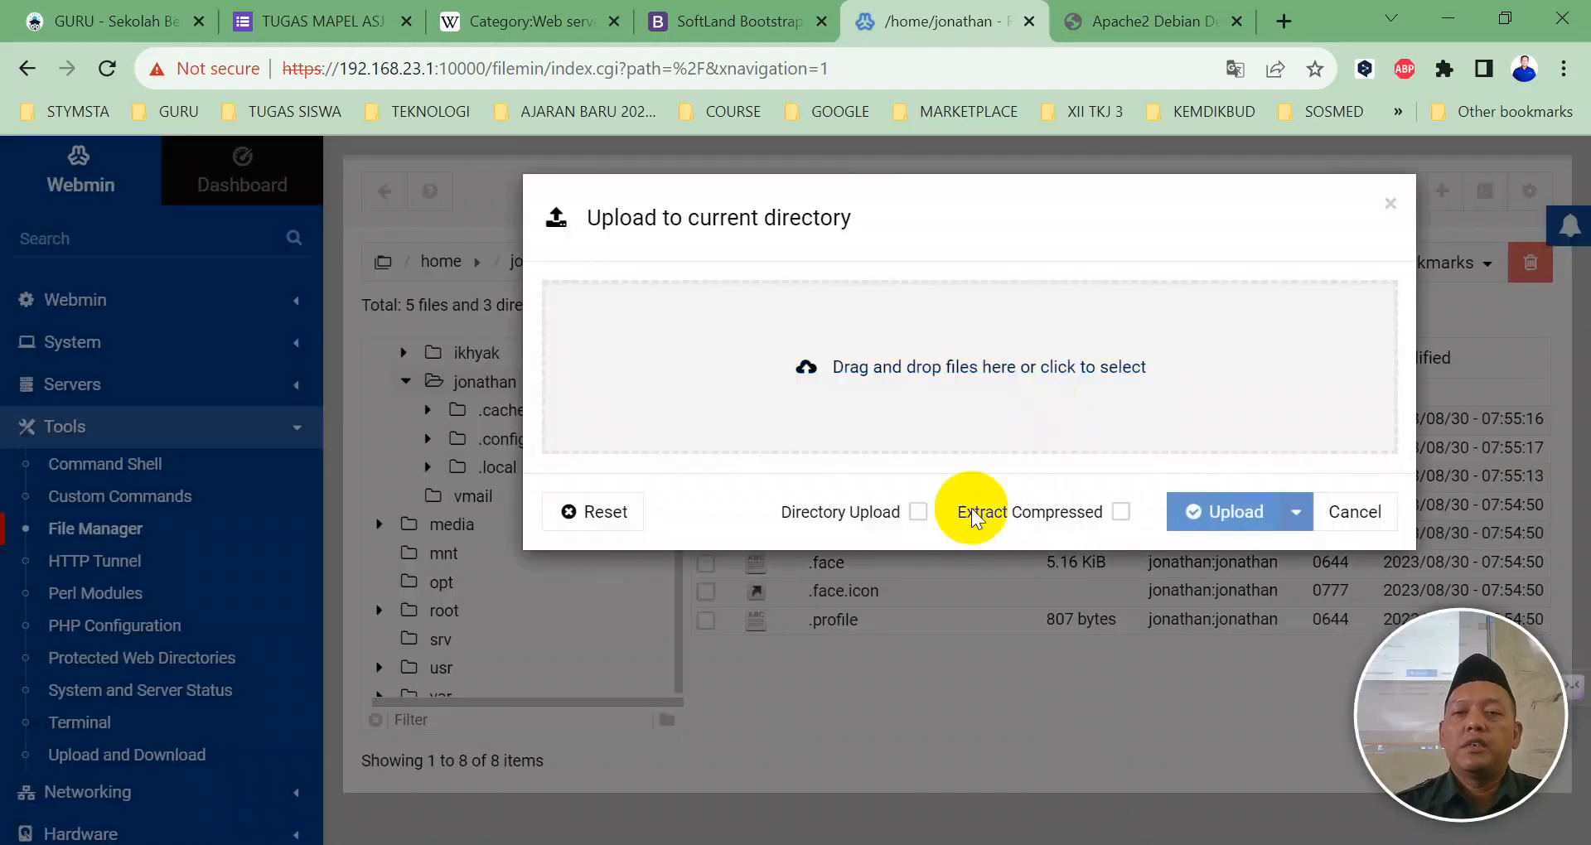
Step: Upload the konstruksi folder (171 files) into /home/jonathan, then view the 192.168.23.3 tab
left_click(918, 511)
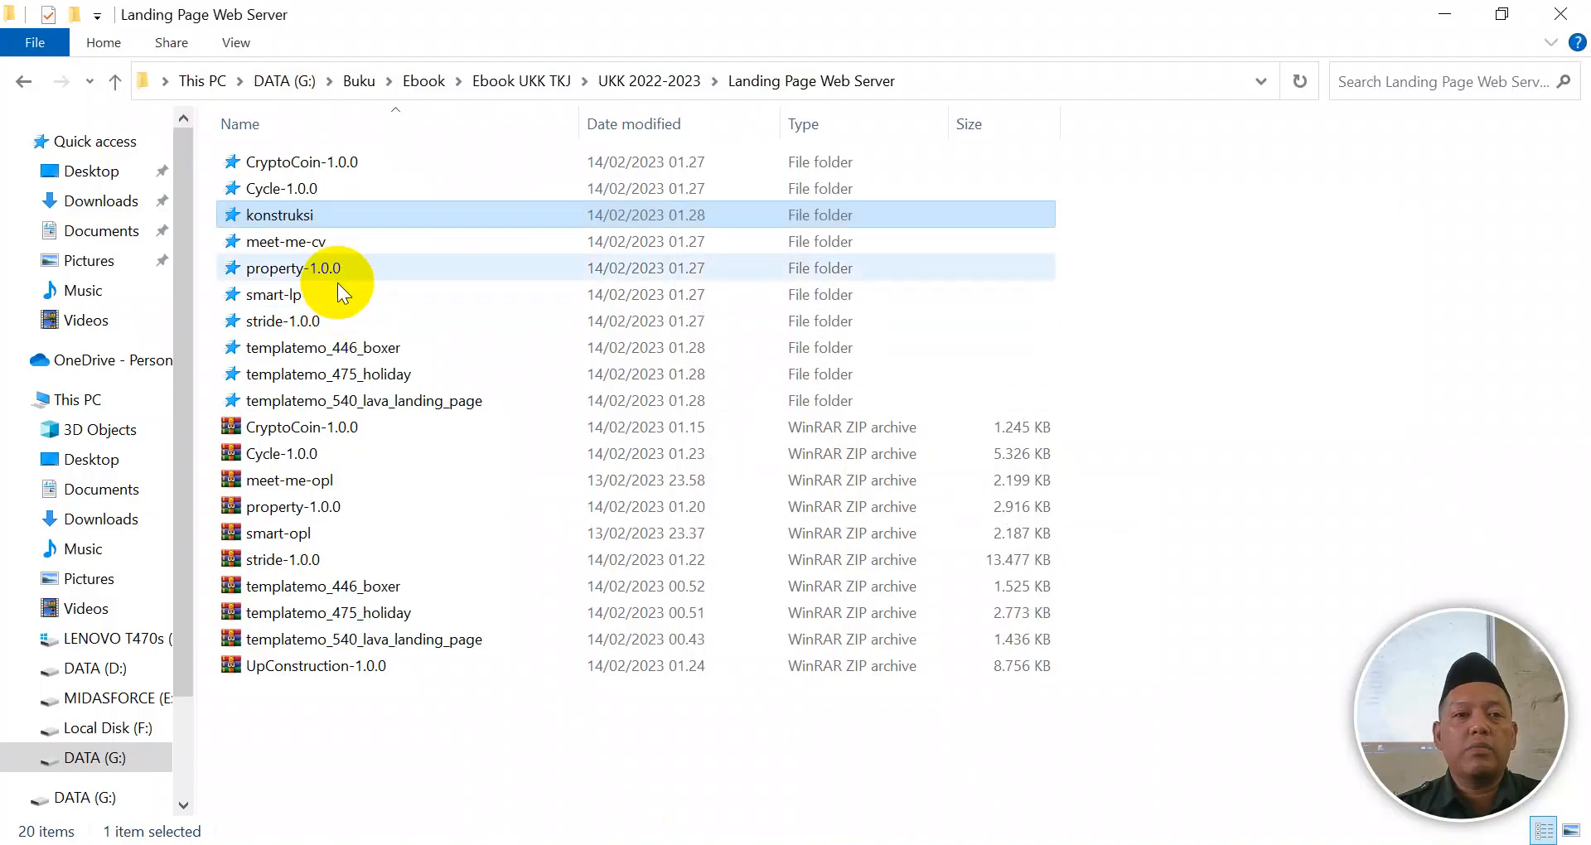
left_click_drag(300, 217, 950, 389)
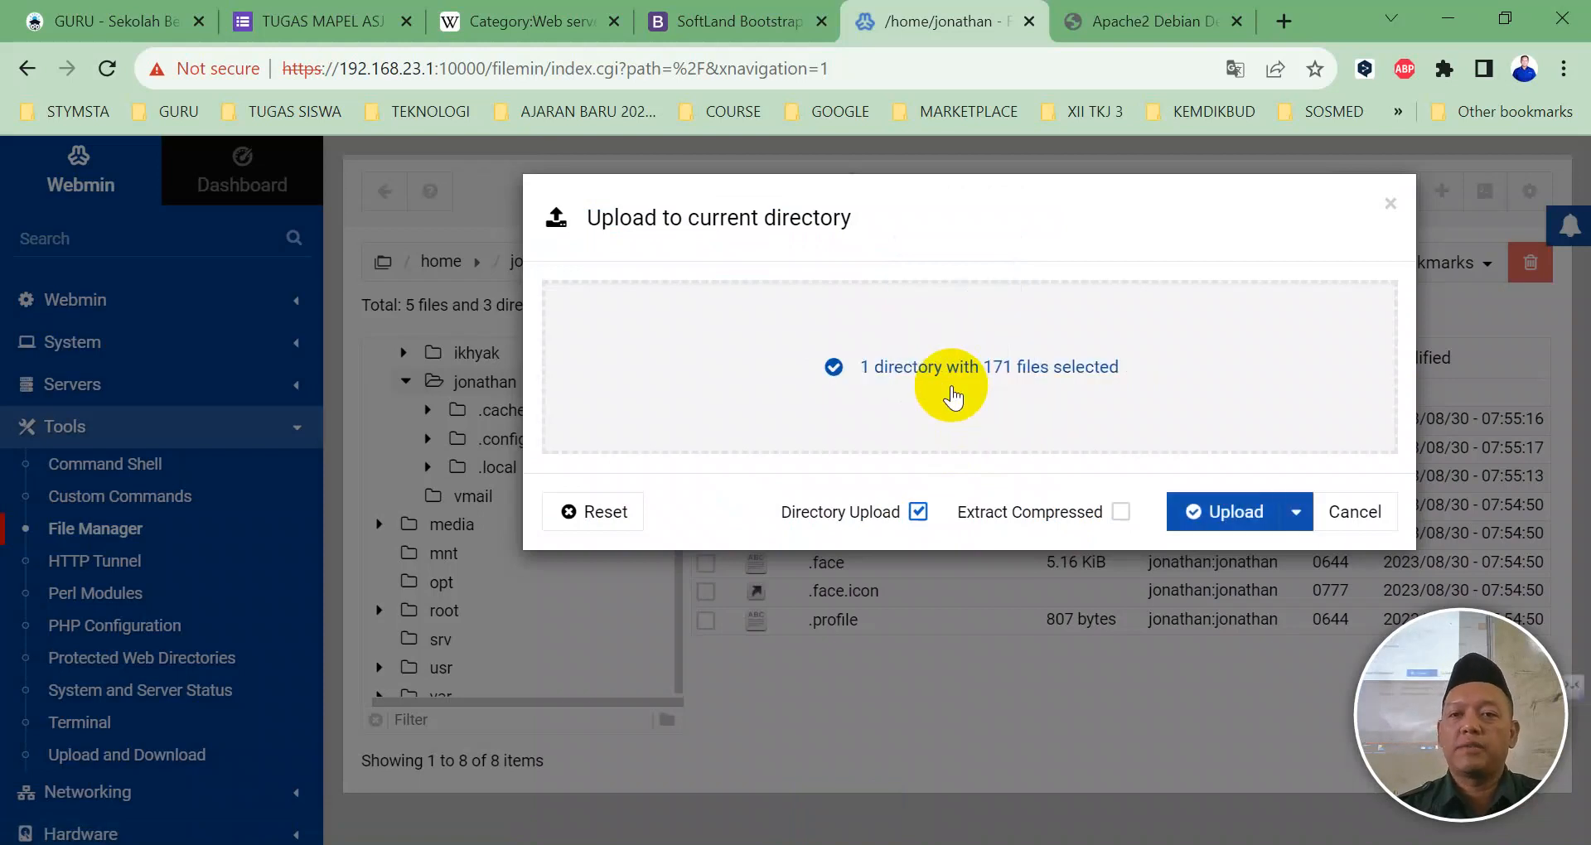
left_click(1215, 509)
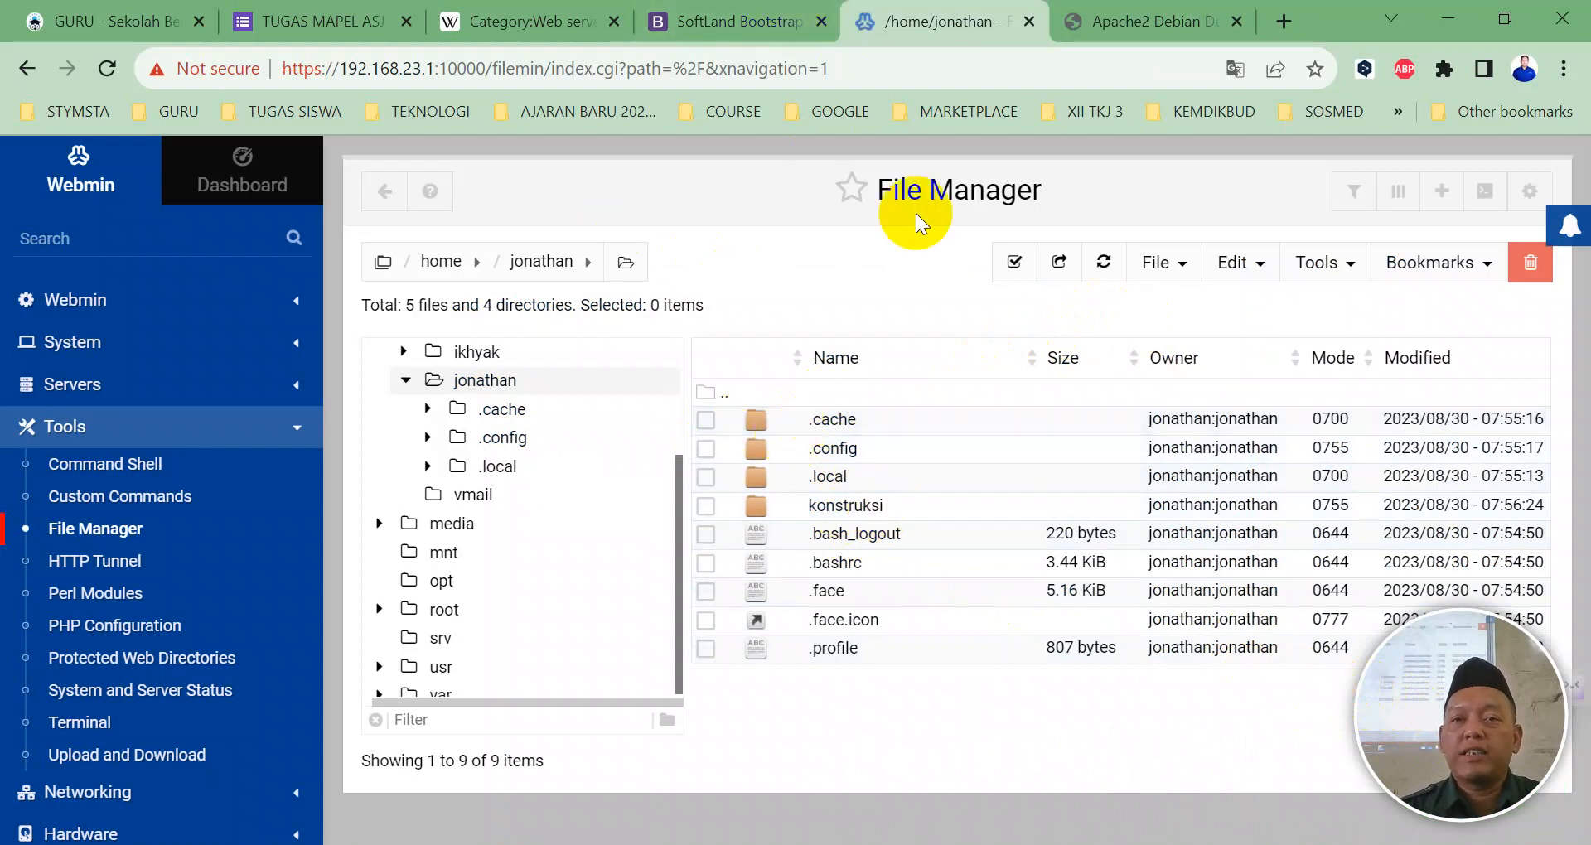
left_click(1181, 23)
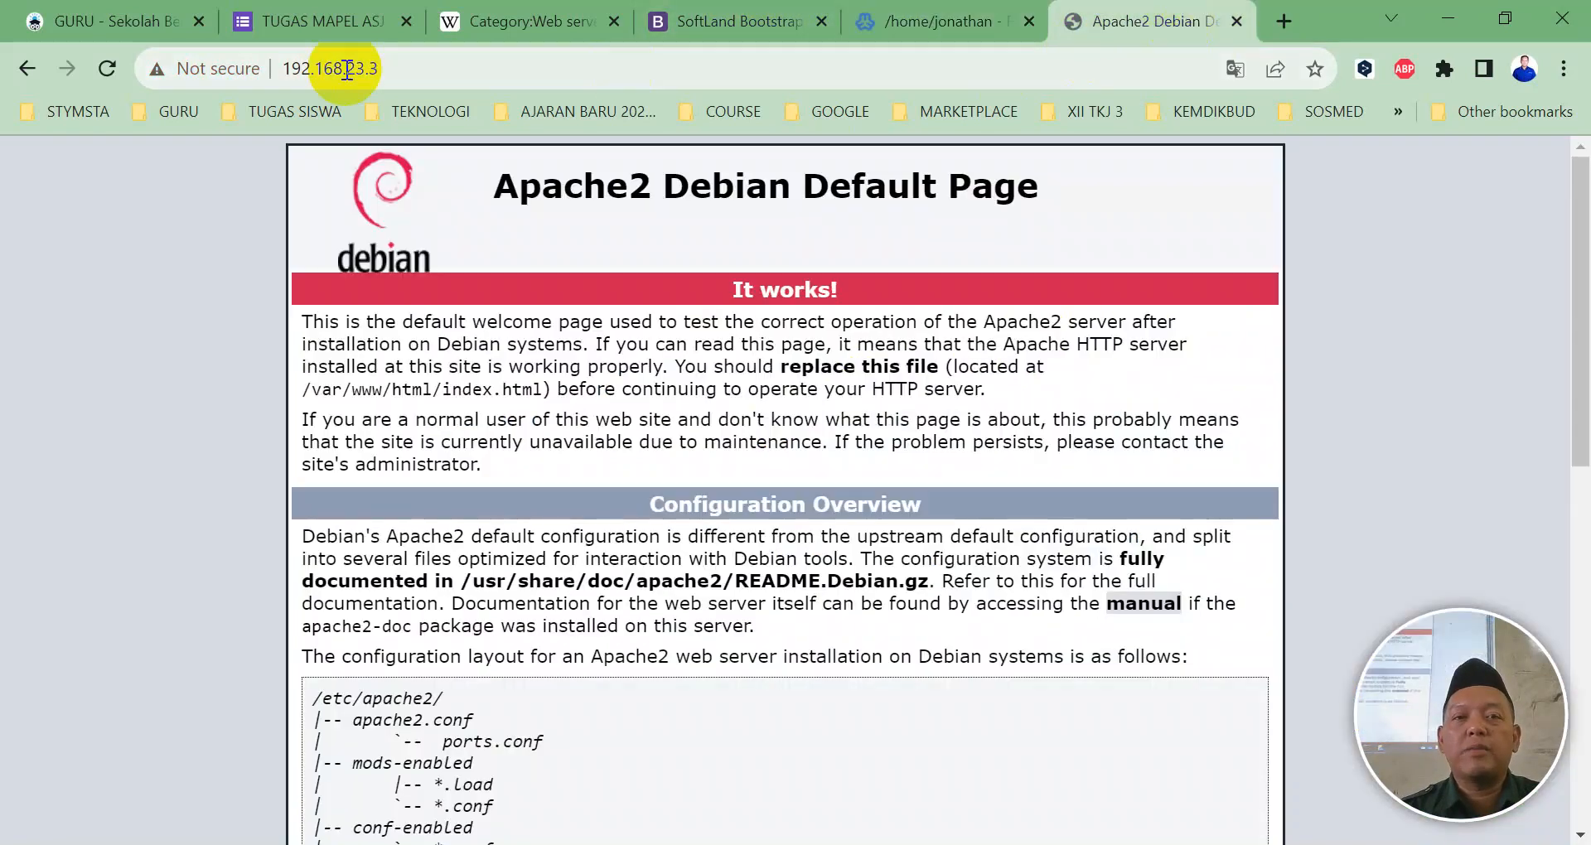
Step: Reload the 192.168.23.3 default page, then open Webmin's Apache Webserver module
left_click(107, 72)
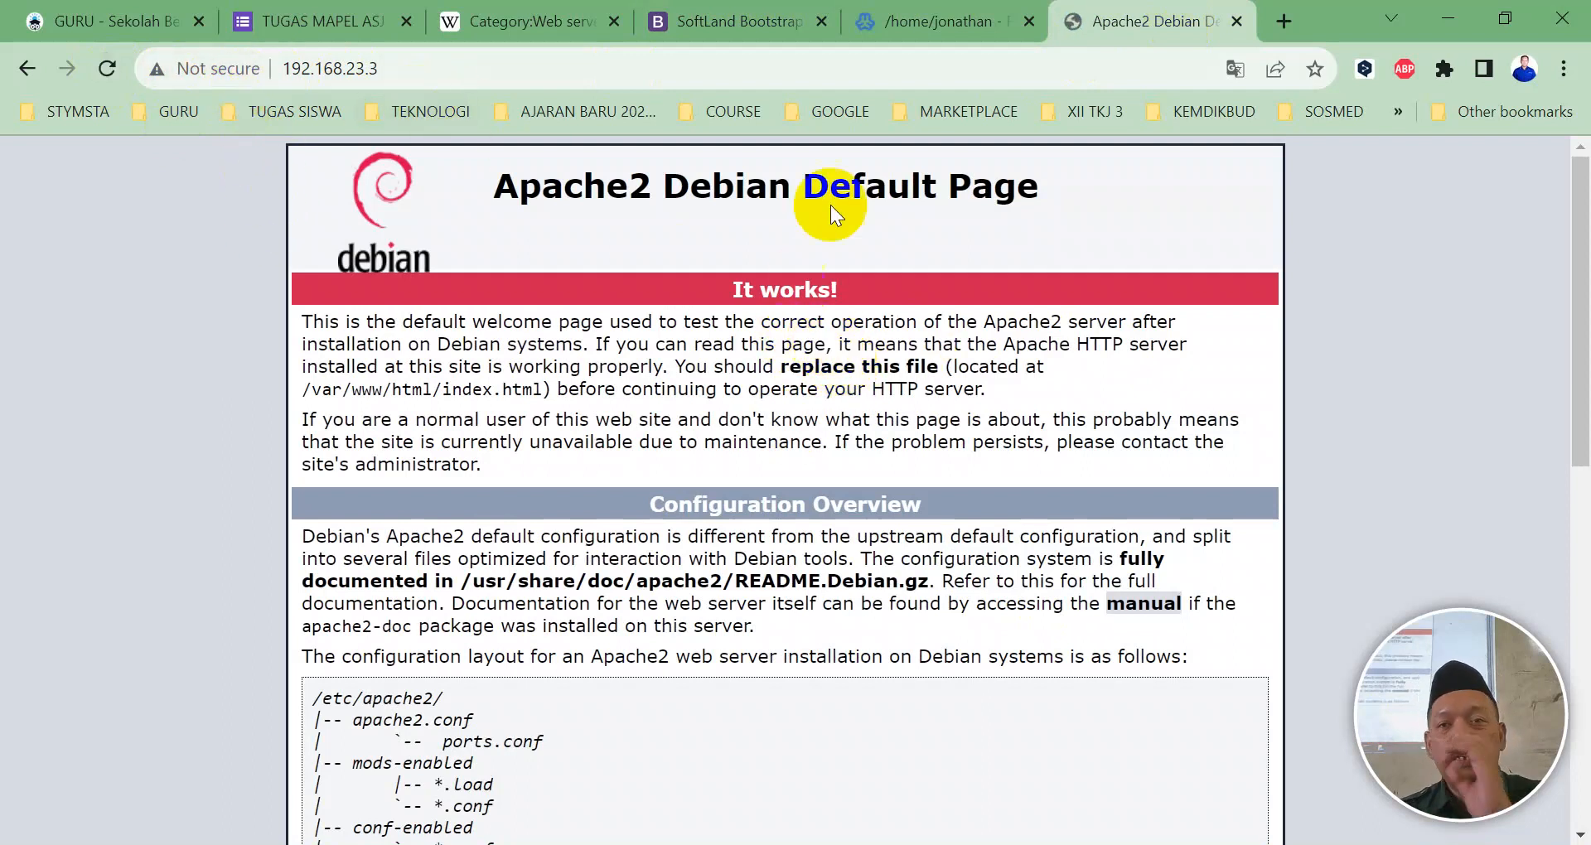
left_click(911, 21)
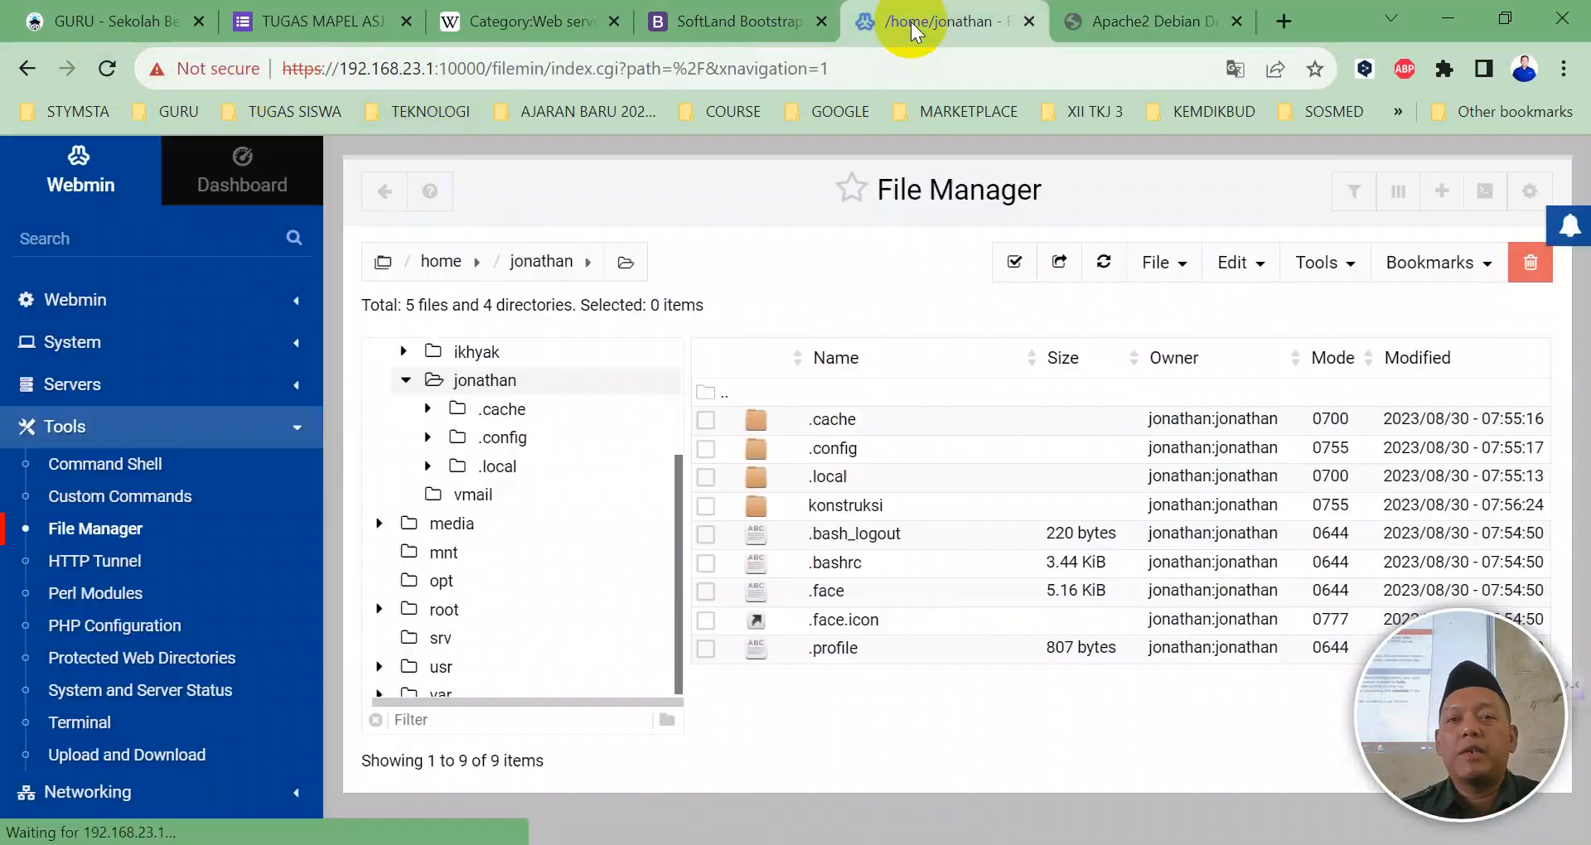
left_click(131, 372)
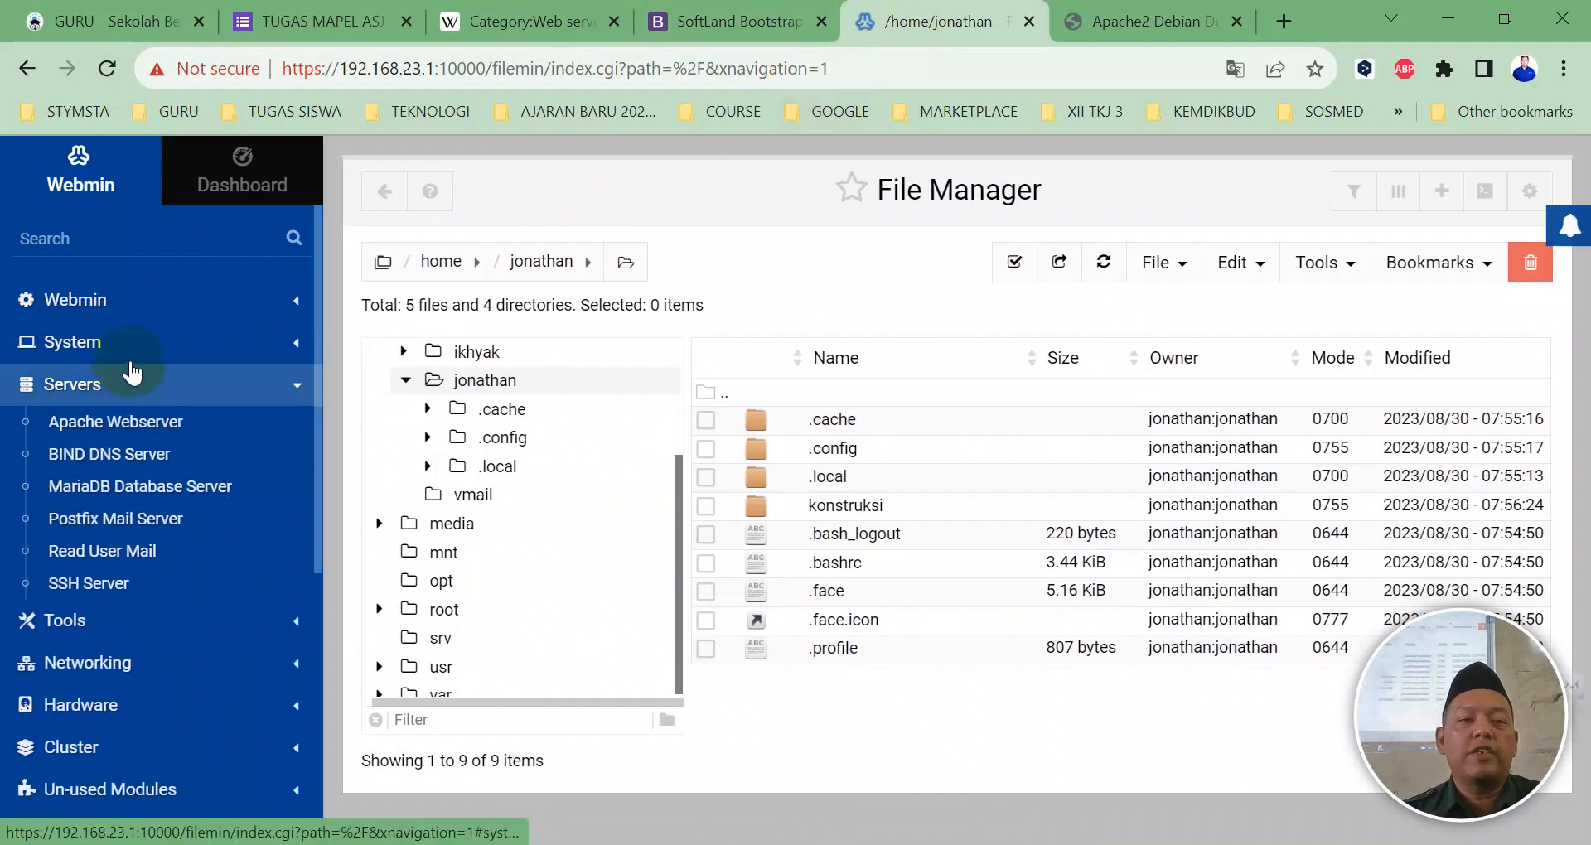
left_click(132, 424)
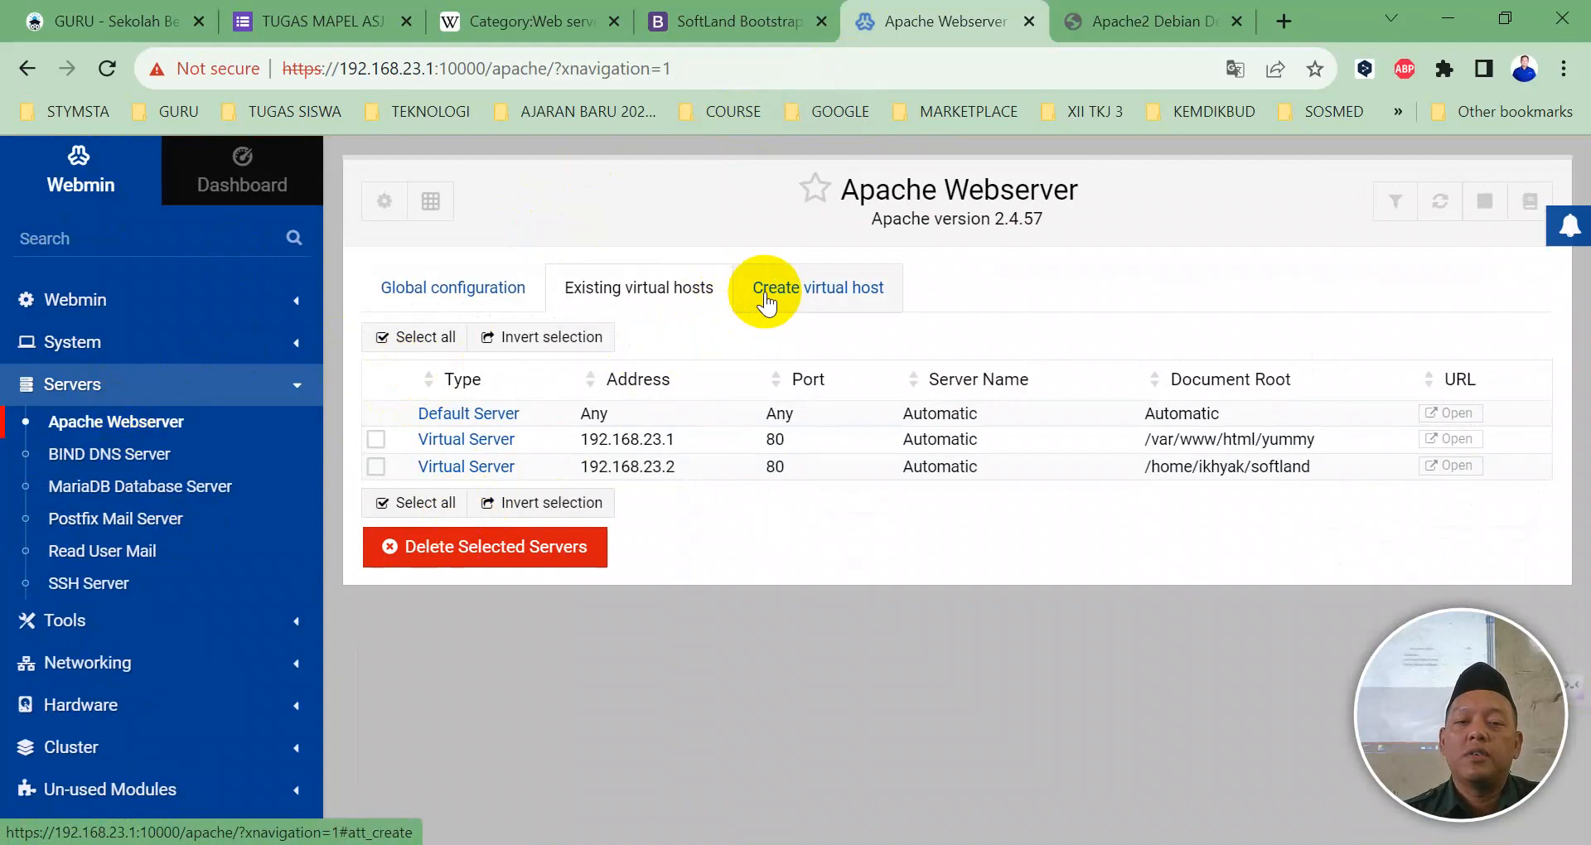
Step: Open the Create virtual host form and choose a specific listening address
left_click(765, 300)
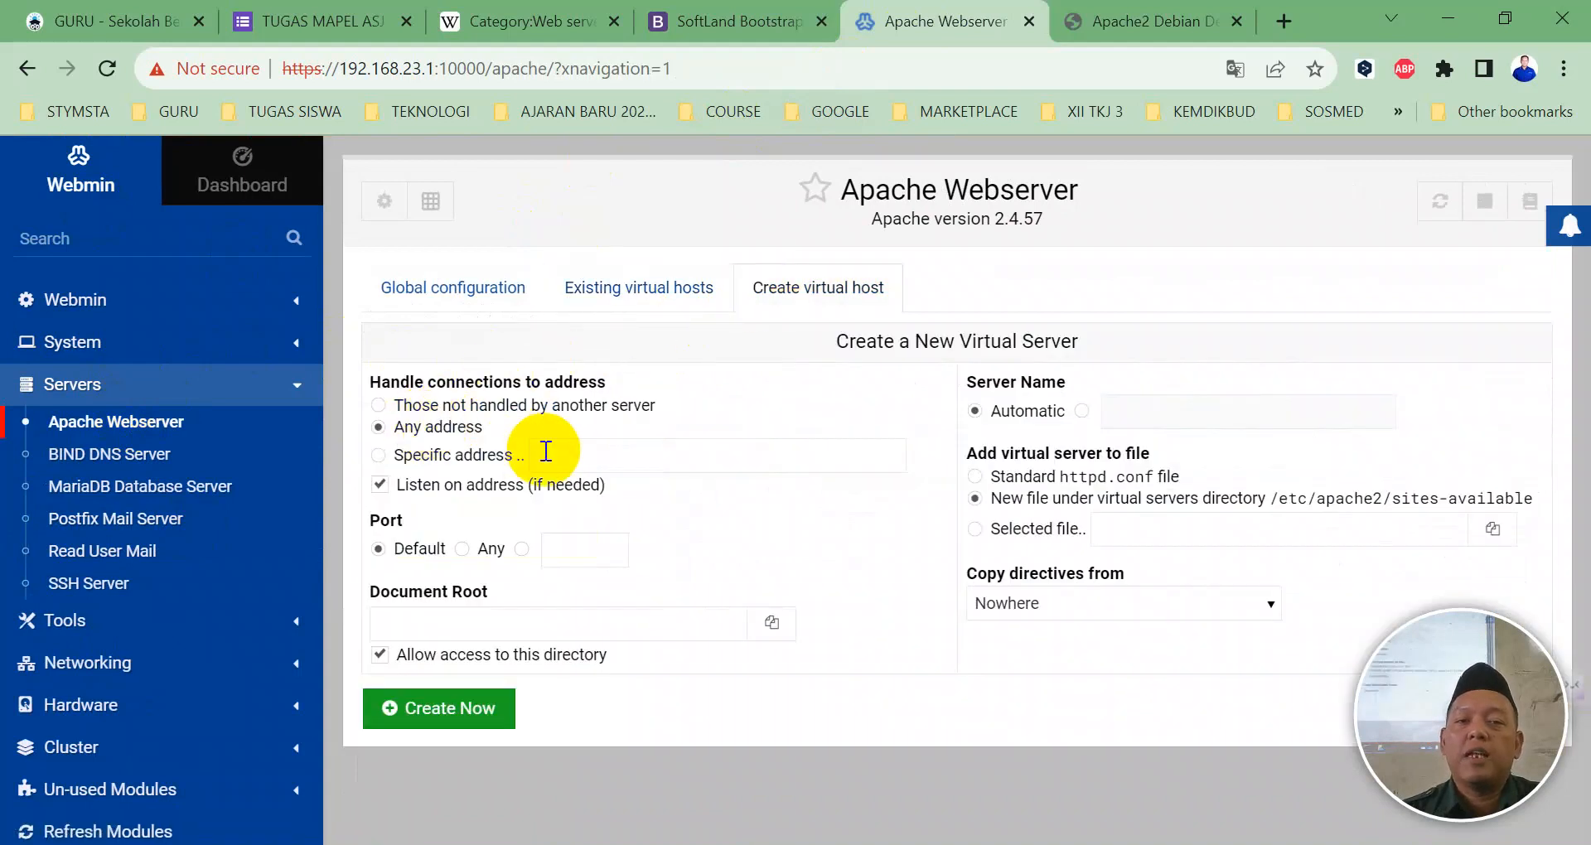
left_click(555, 451)
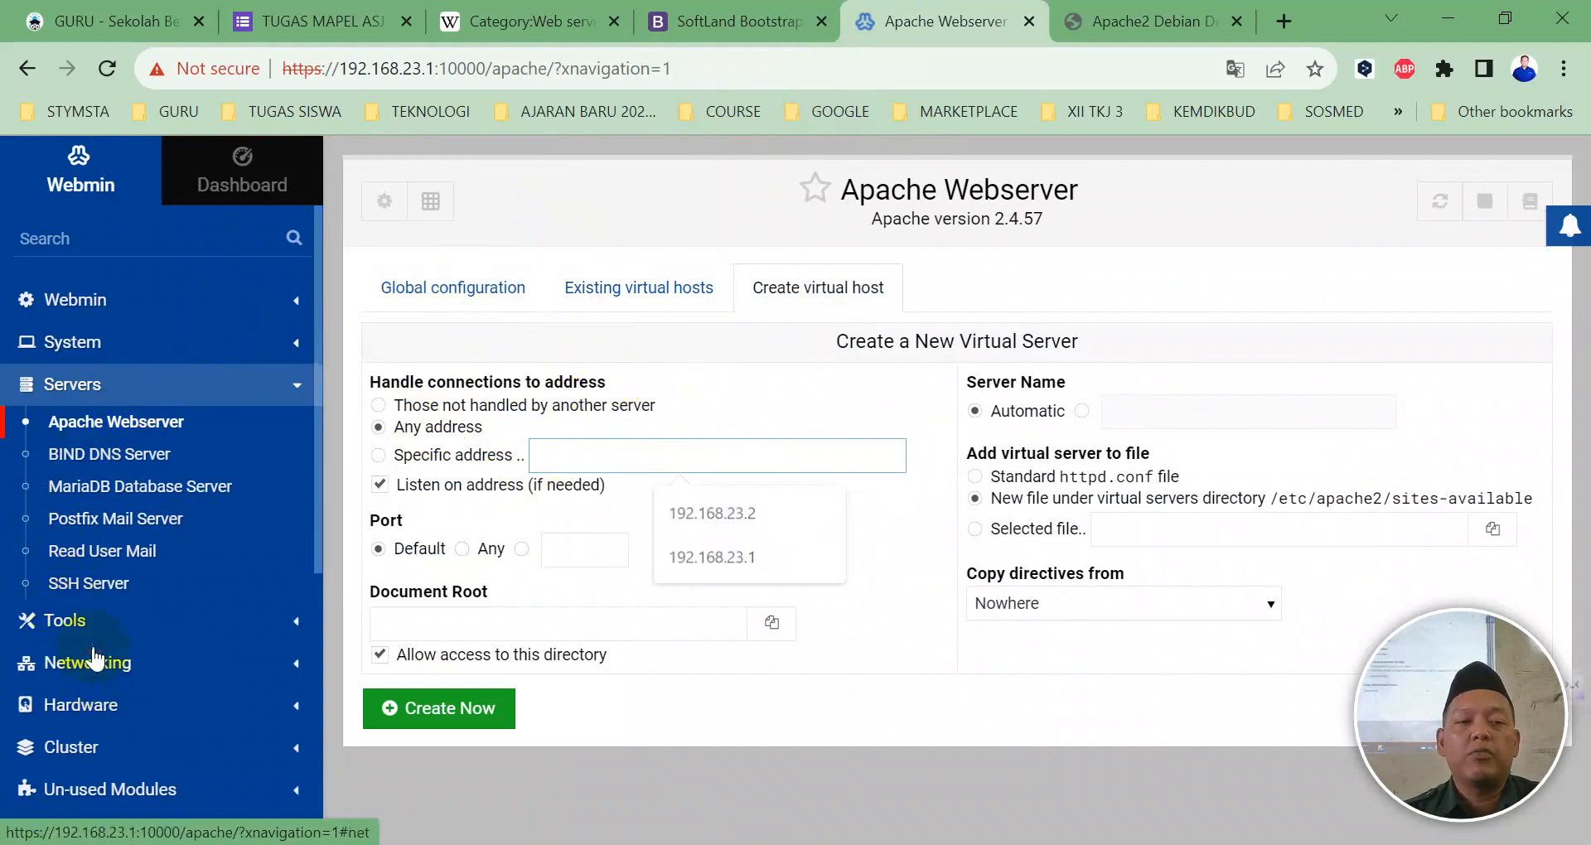
left_click(87, 669)
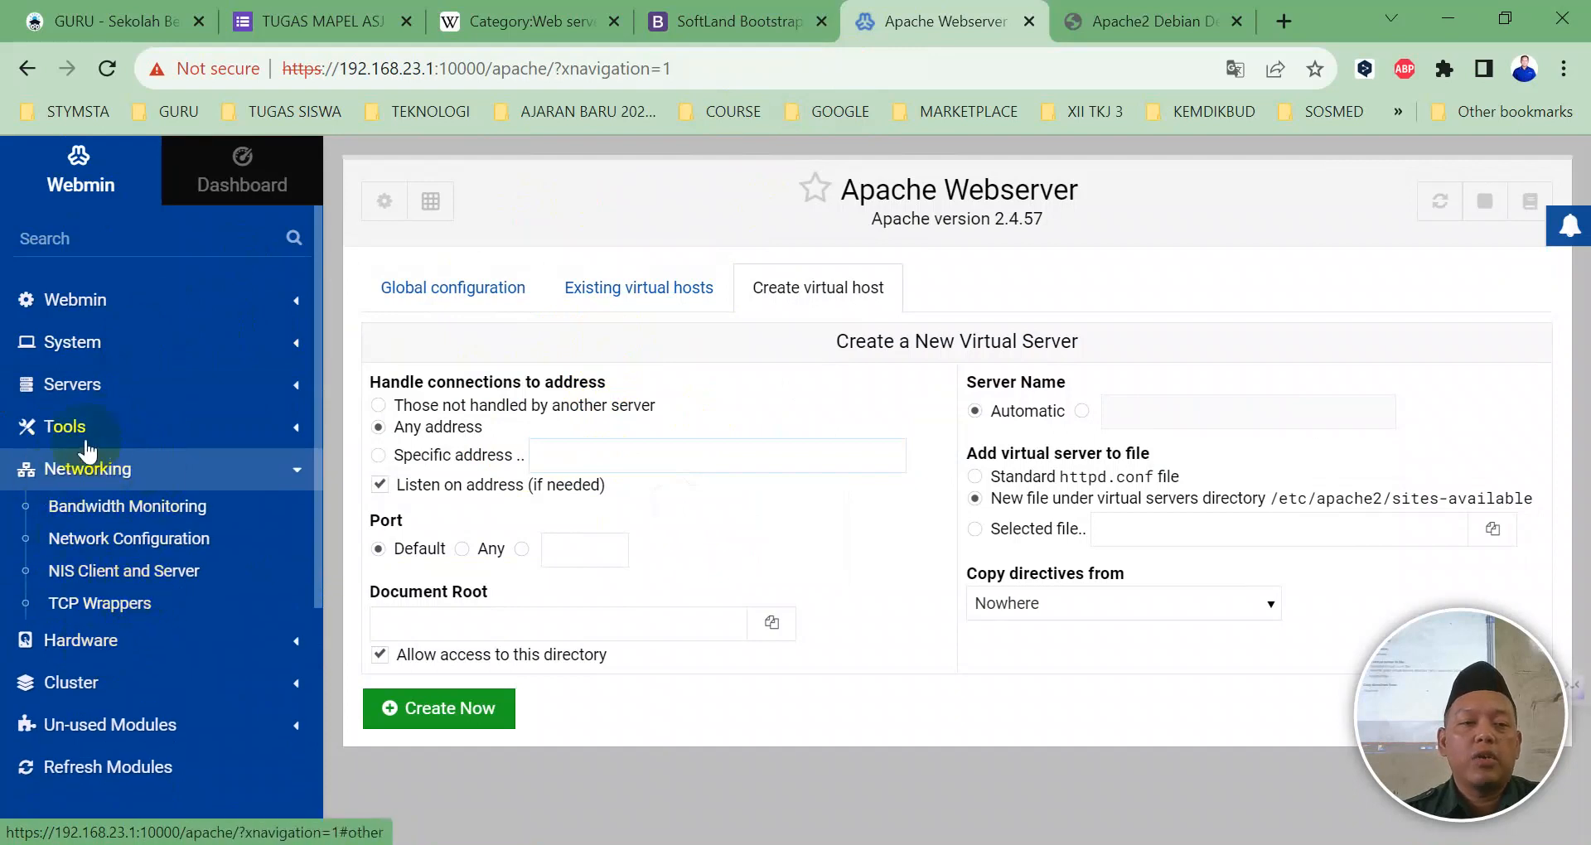
Step: Inspect the boot-time interfaces, where enp0s8:2 holds 192.168.23.3, then return to Network Configuration
left_click(113, 543)
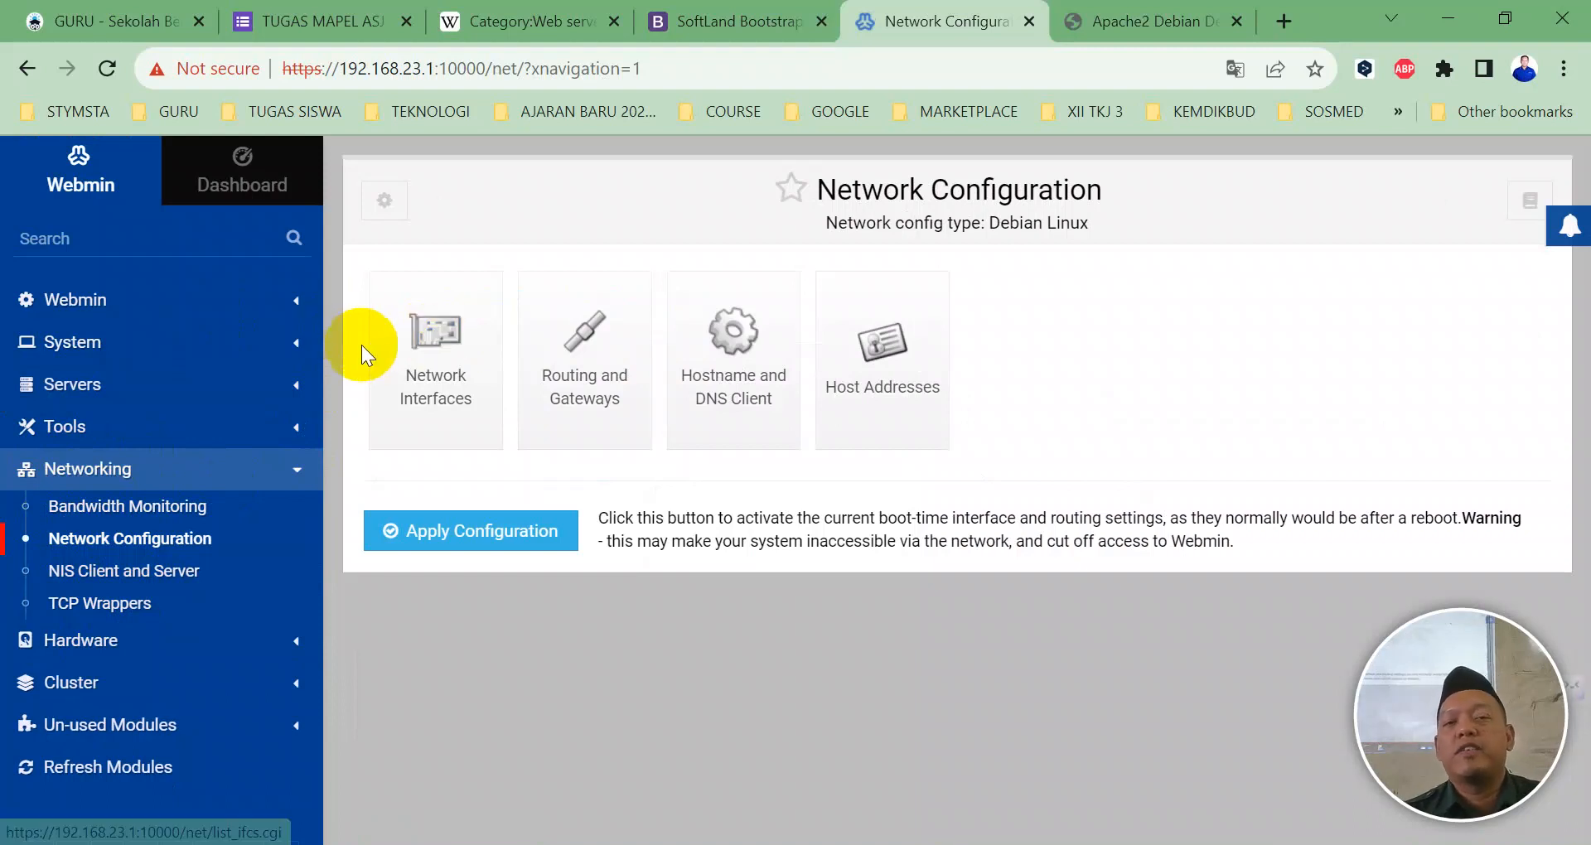
left_click(448, 344)
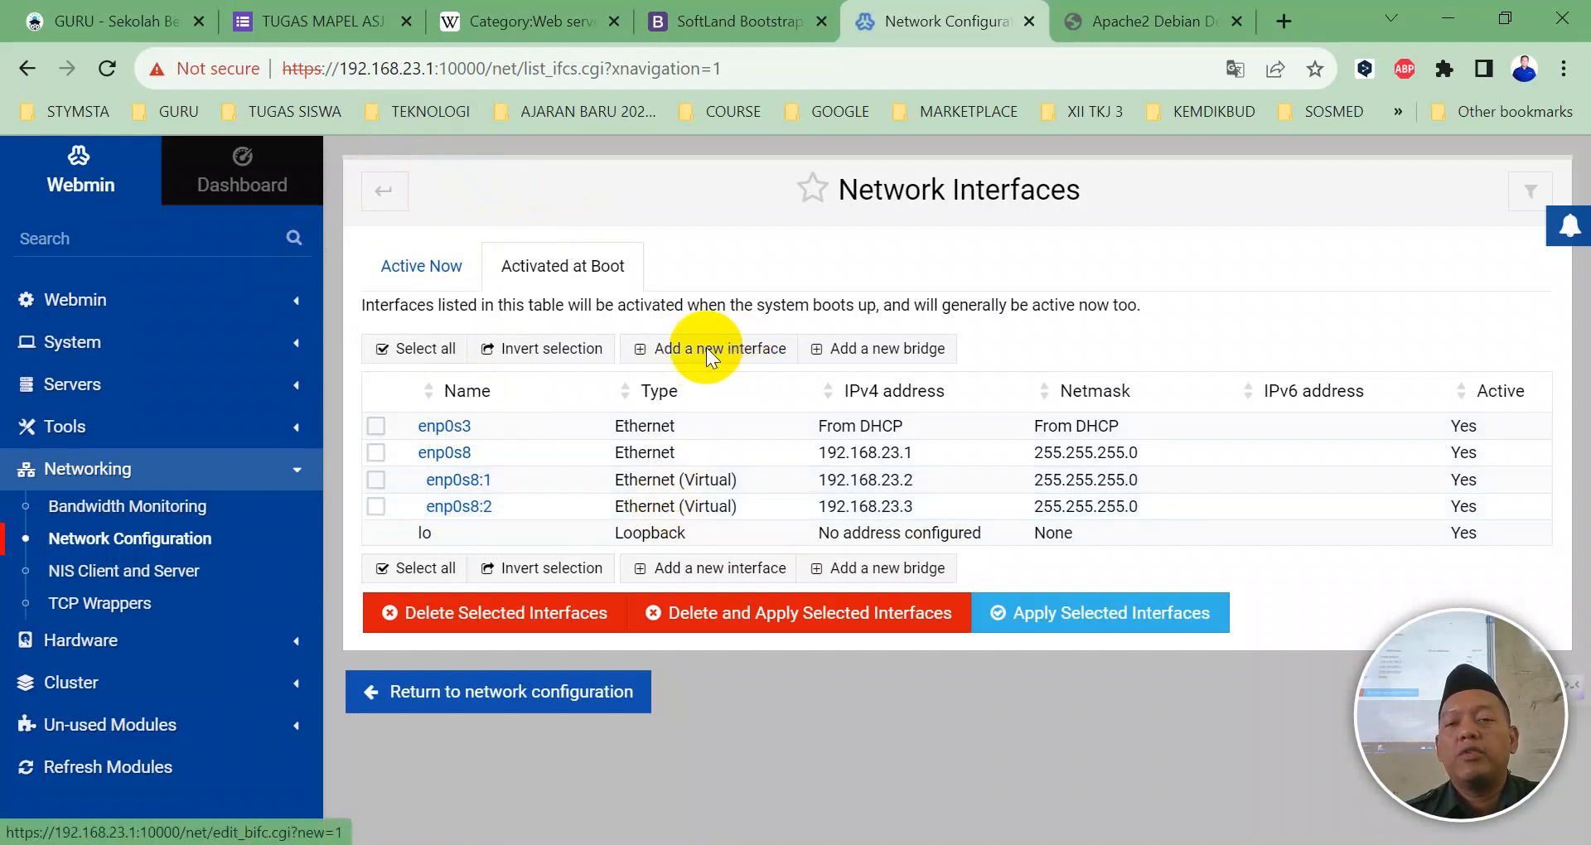
left_click(715, 346)
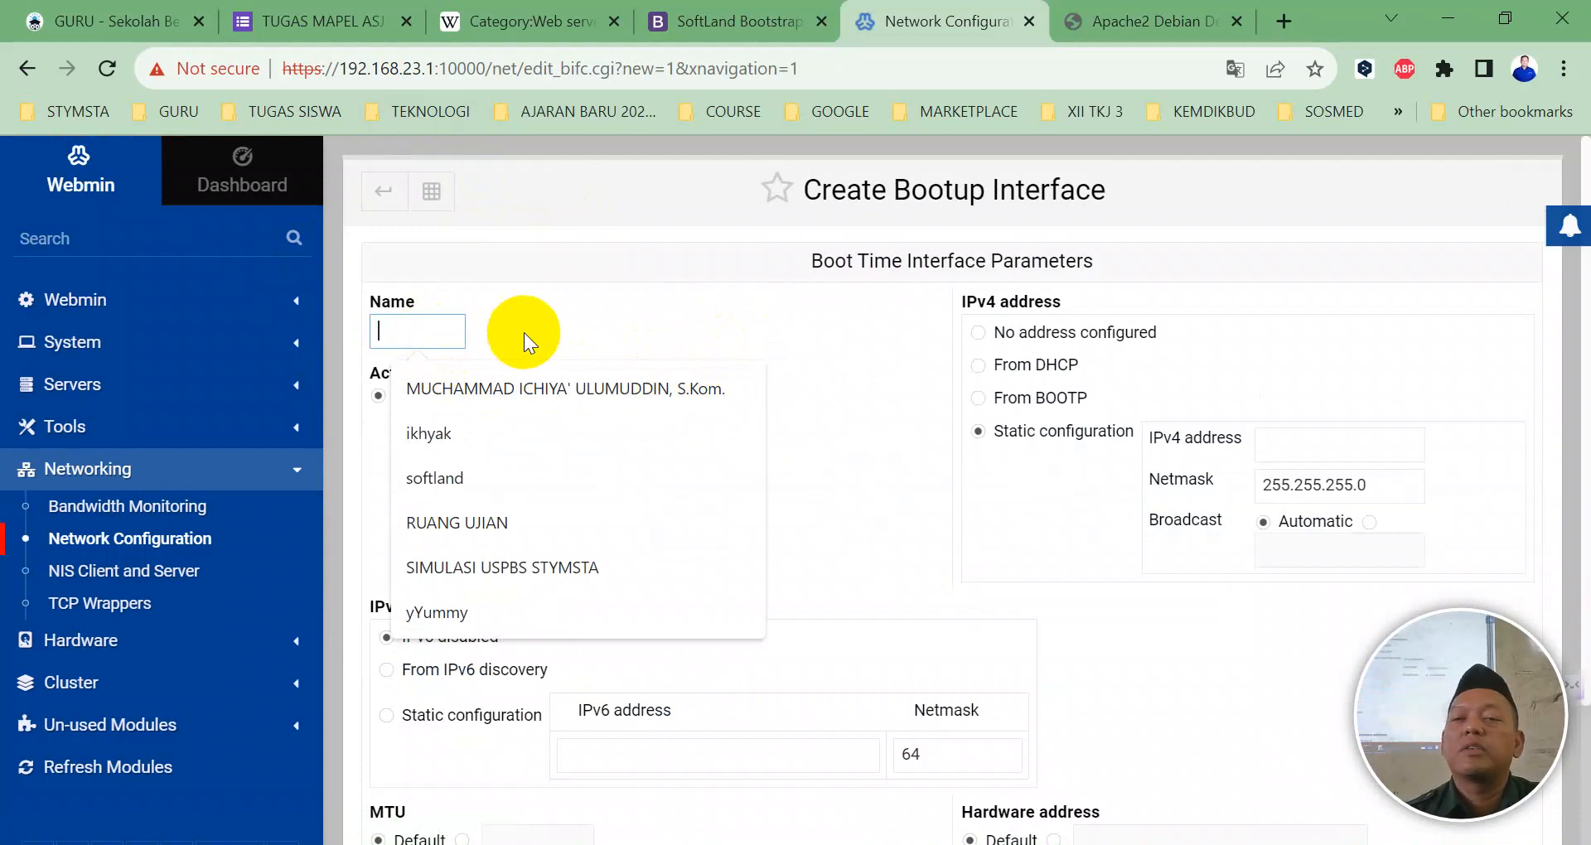
left_click(383, 192)
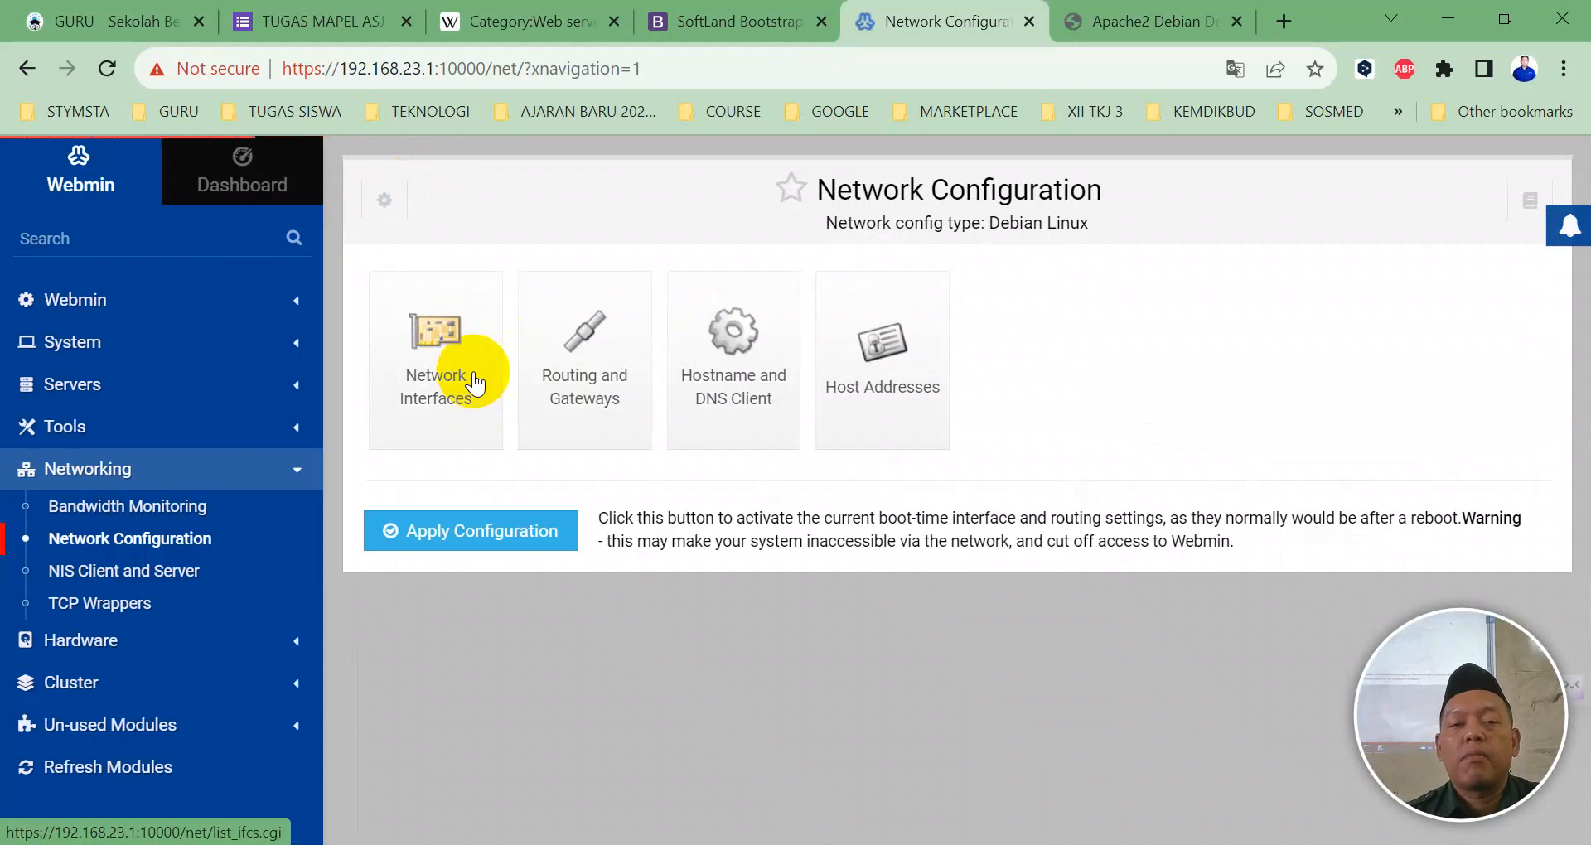
Step: Save and apply the enp0s8:2 interface at 192.168.23.3, then reopen the Apache Webserver module
left_click(473, 384)
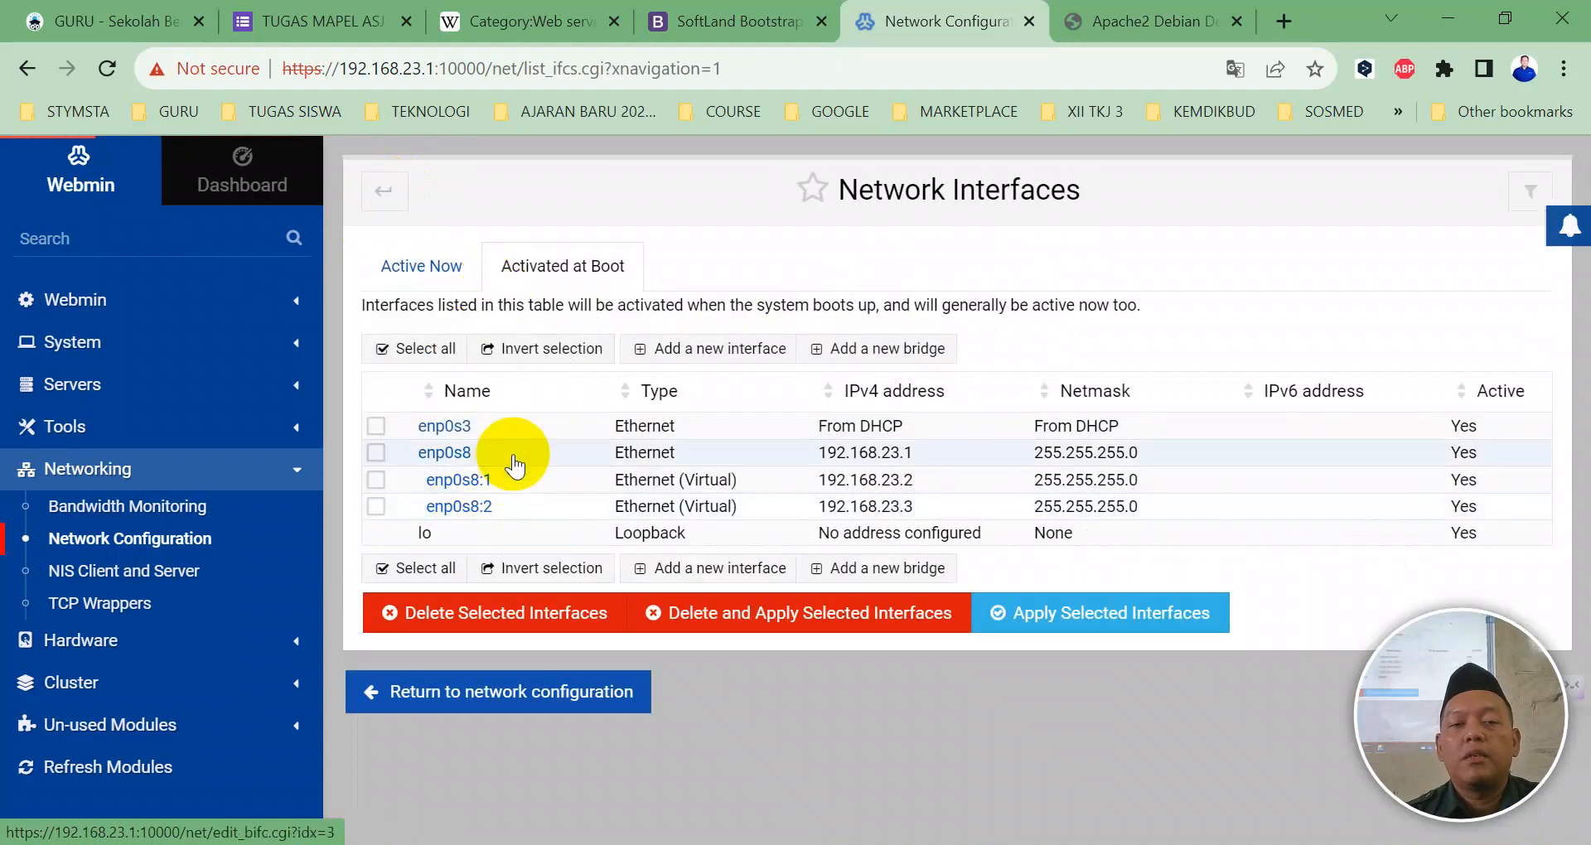
left_click(460, 506)
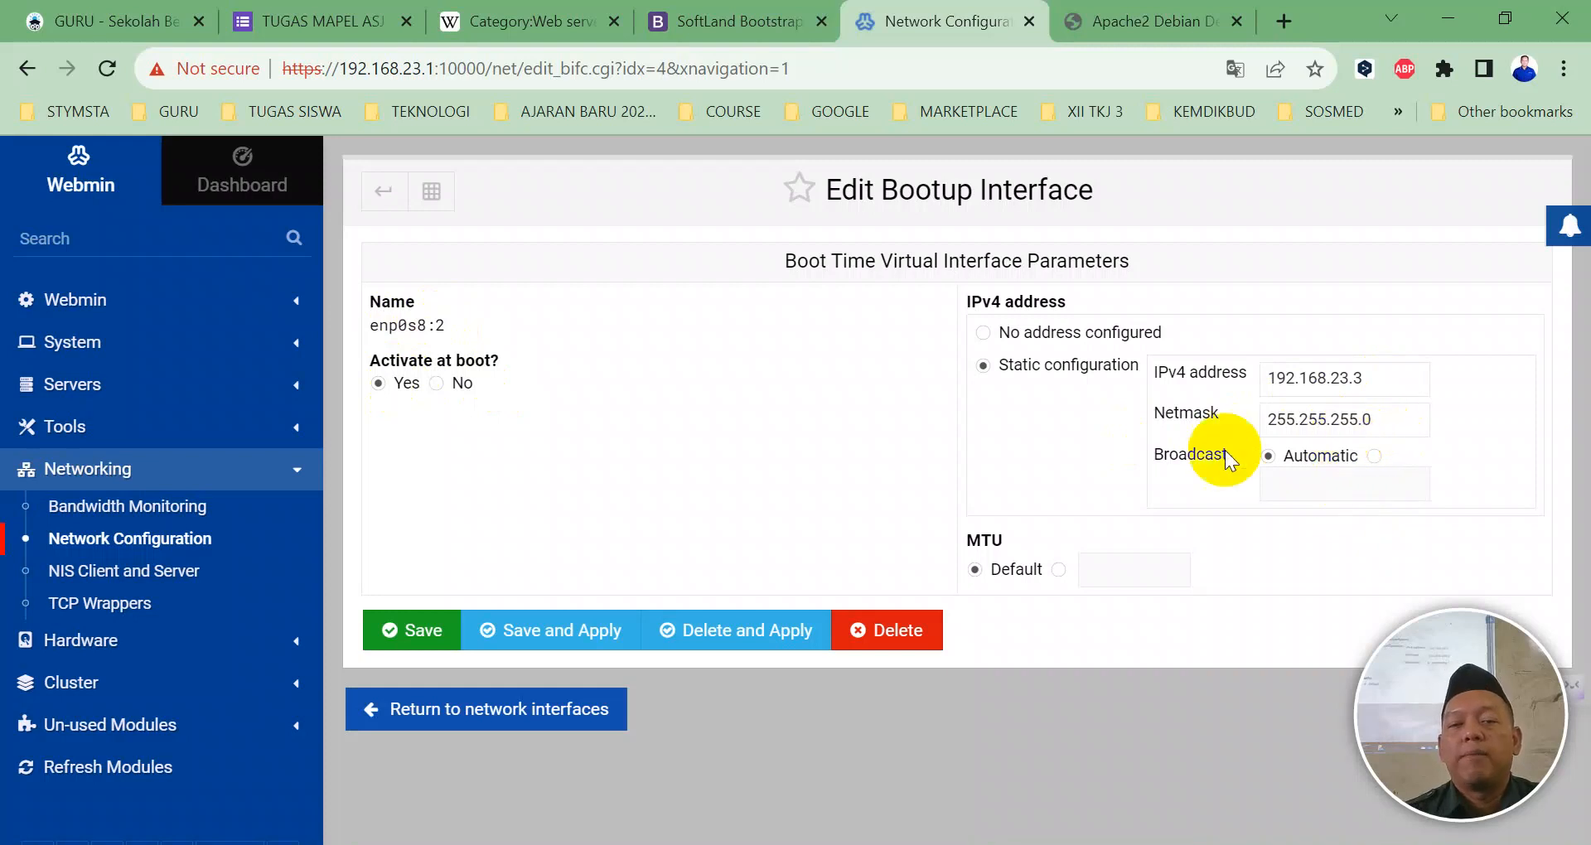
left_click(557, 626)
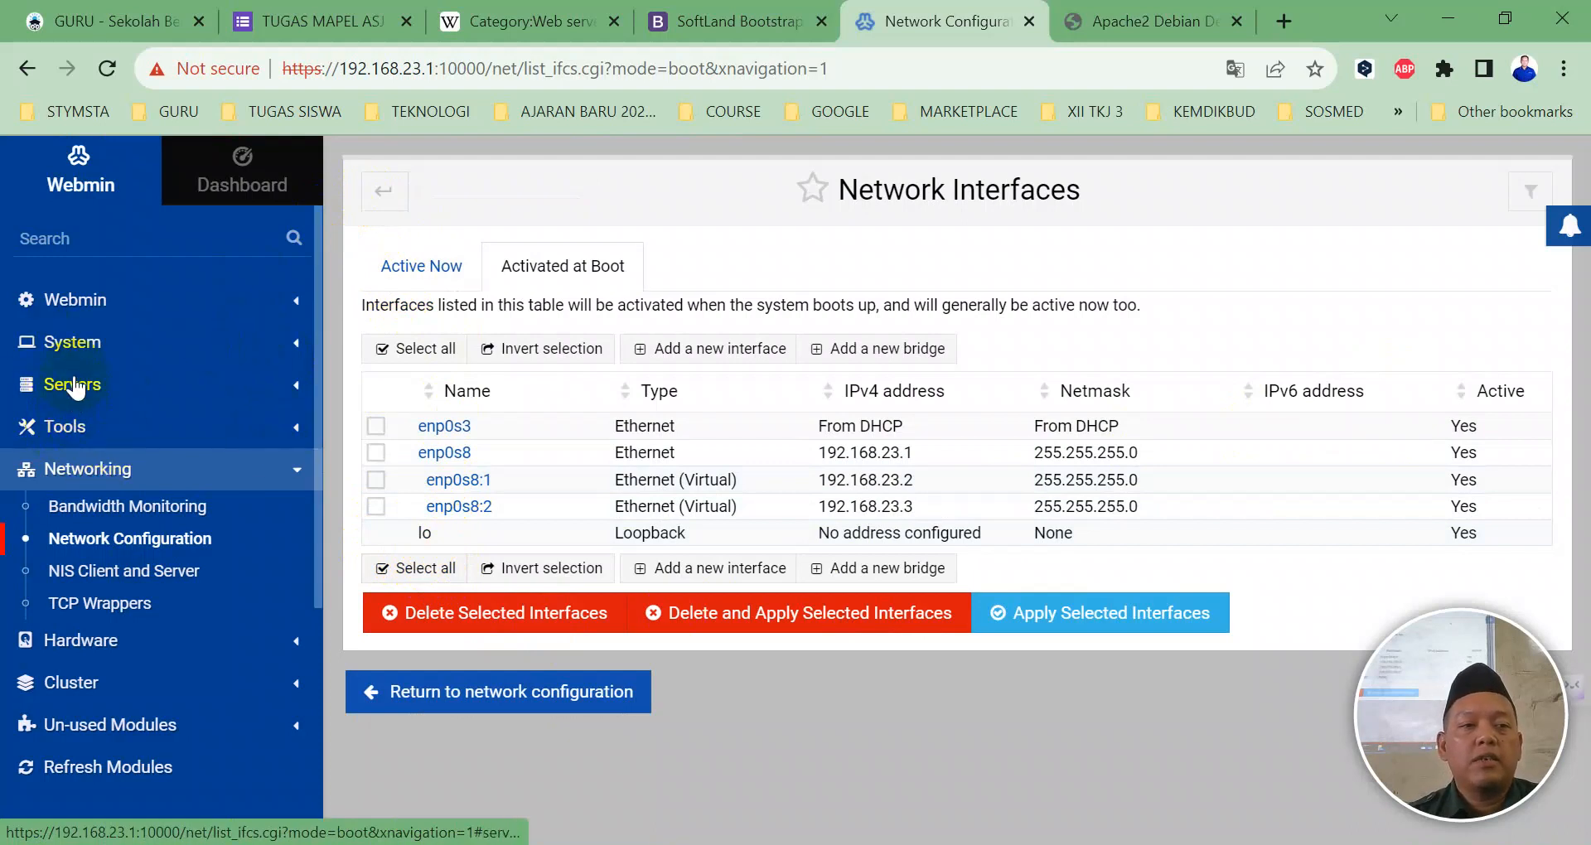
left_click(73, 384)
left_click(73, 423)
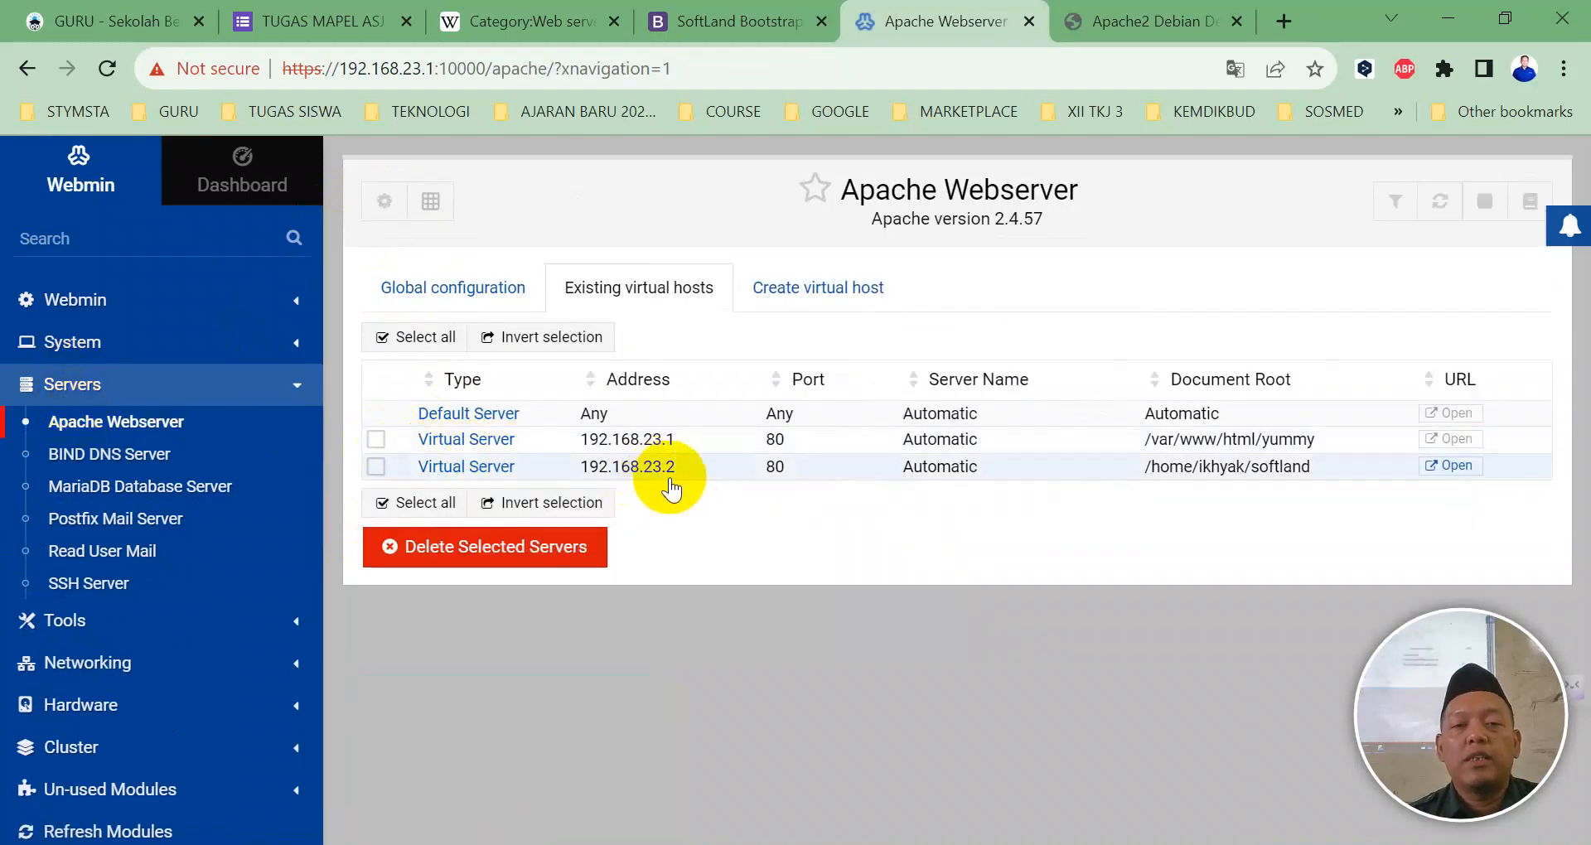
Step: Start a new virtual host bound to specific address 192.168.23.3 on port 80
left_click(799, 286)
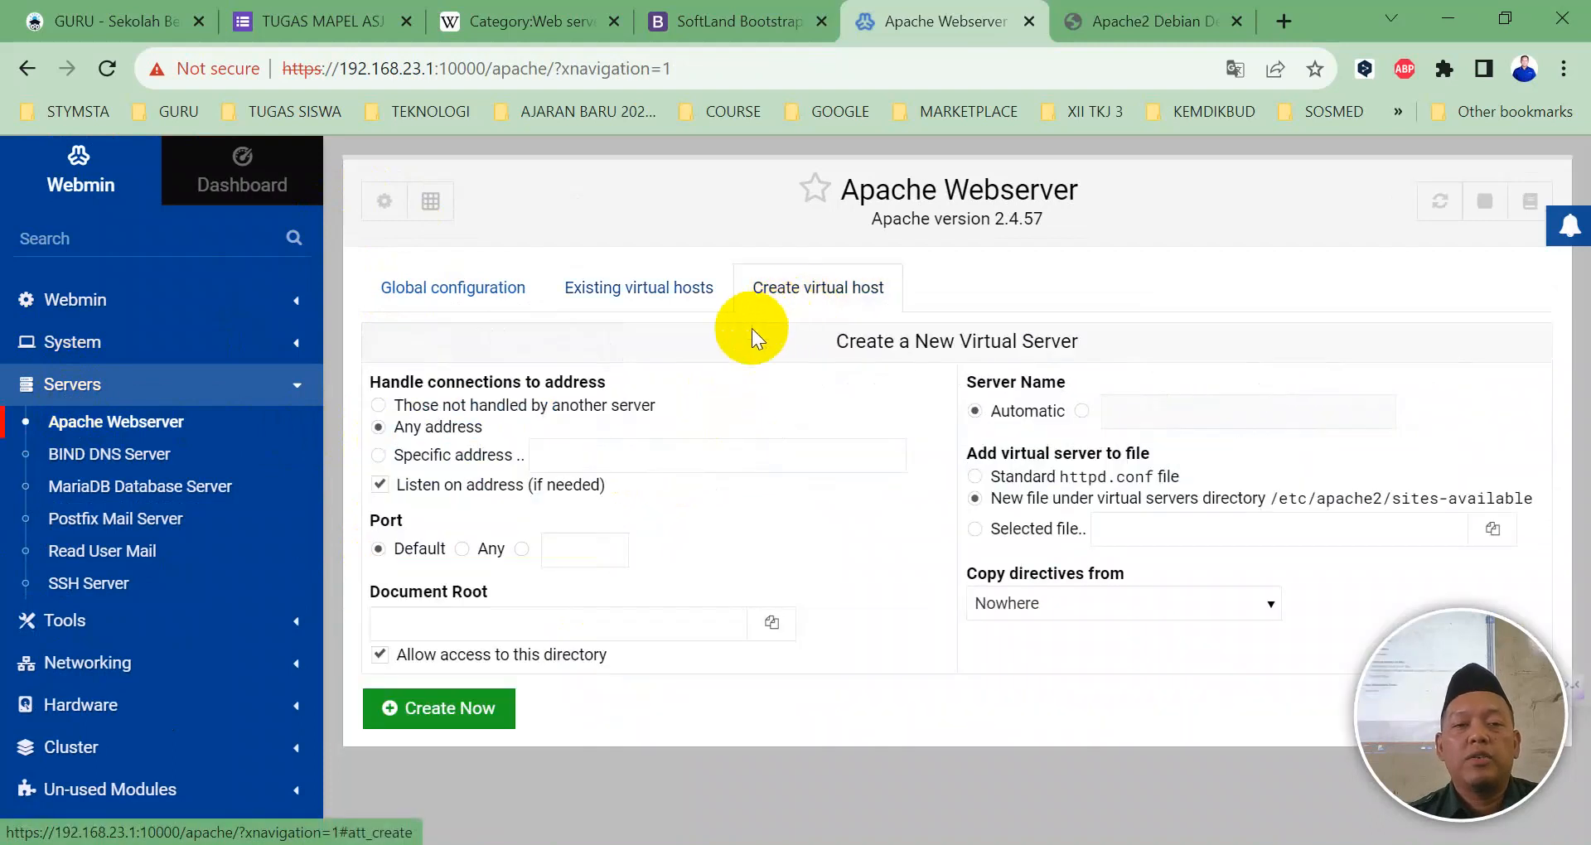
left_click(539, 455)
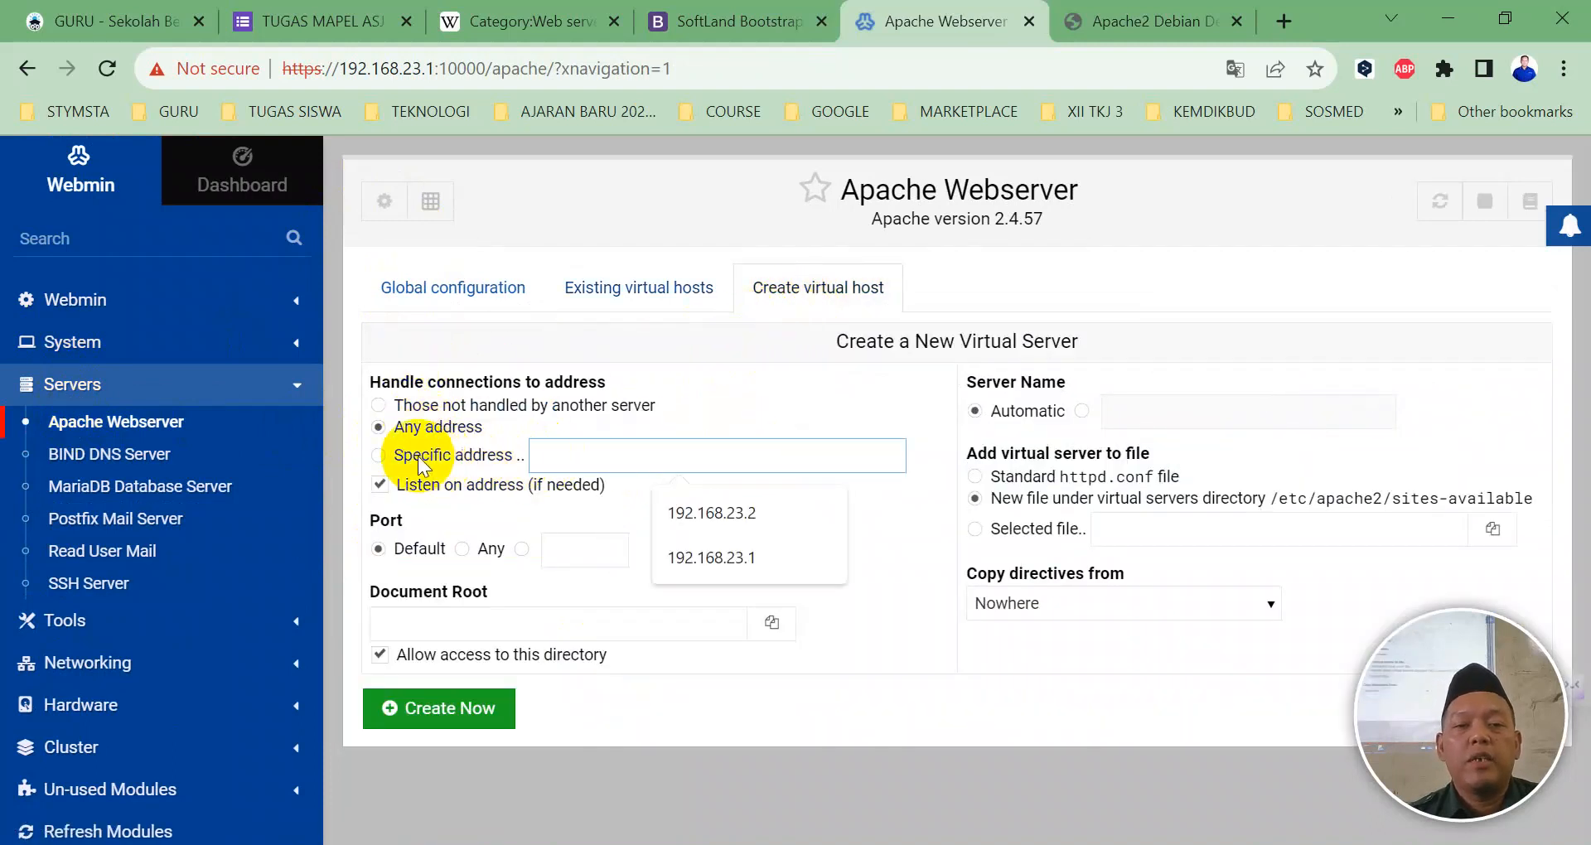
left_click(378, 455)
left_click(551, 455)
left_click(671, 509)
key("BackSpace")
type("3.3")
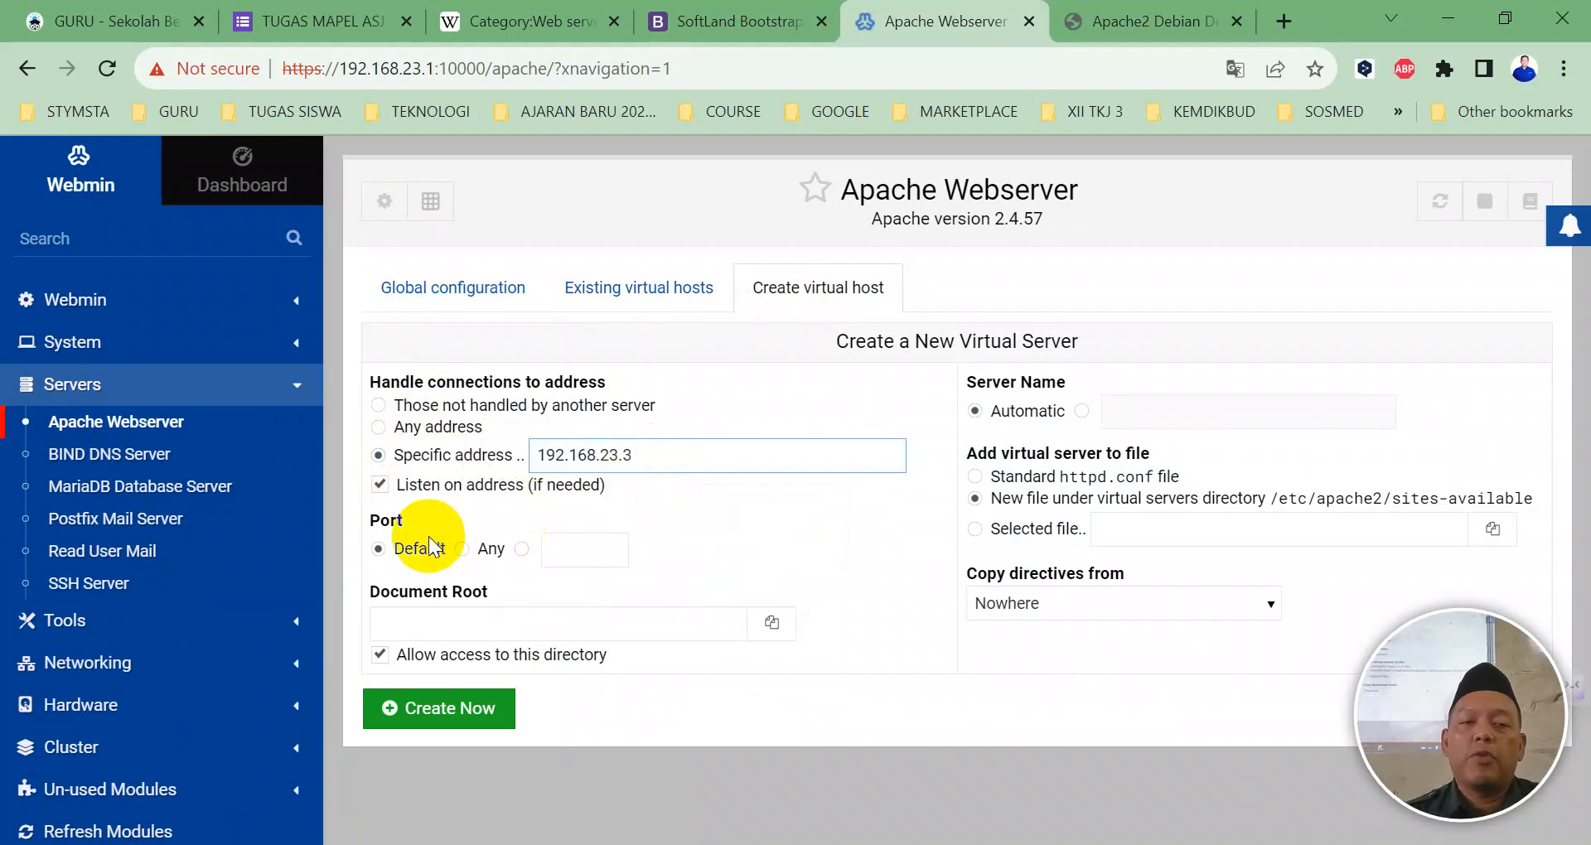
left_click(524, 549)
left_click(570, 549)
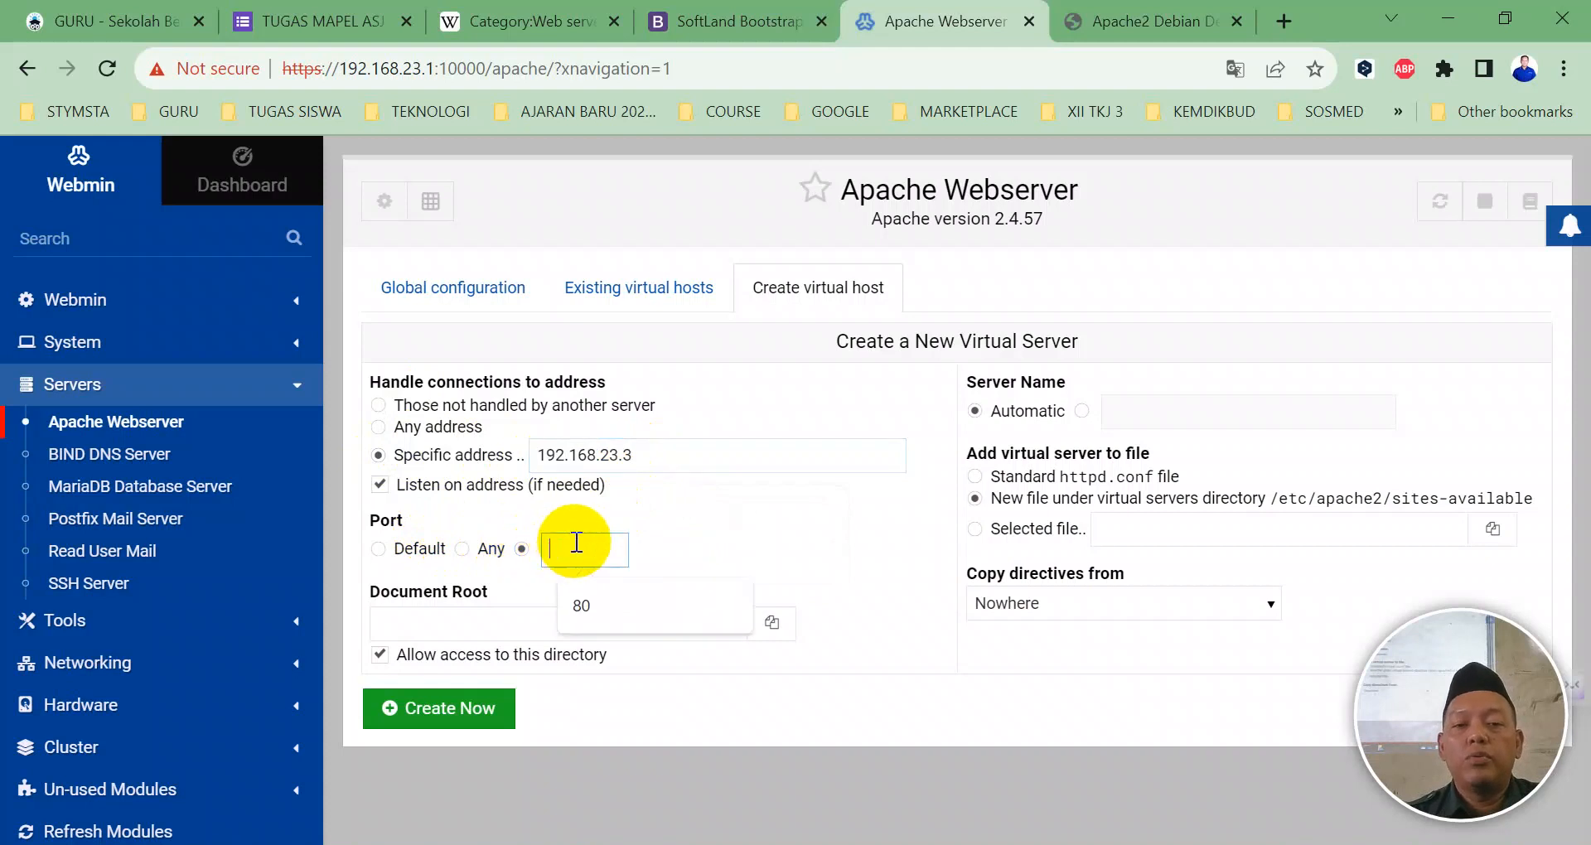
type("80")
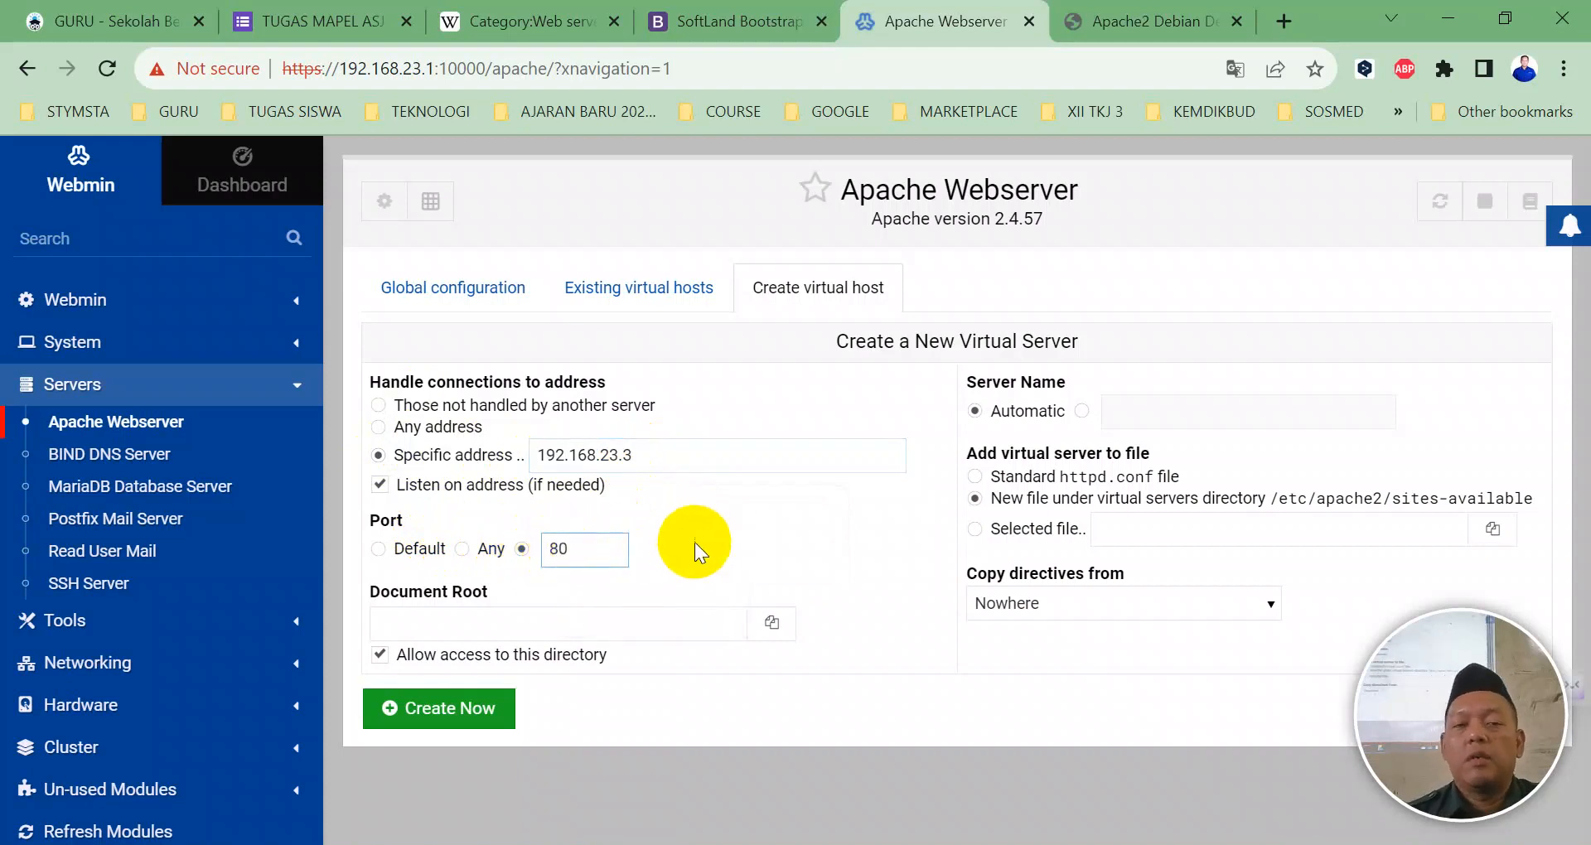
left_click(715, 525)
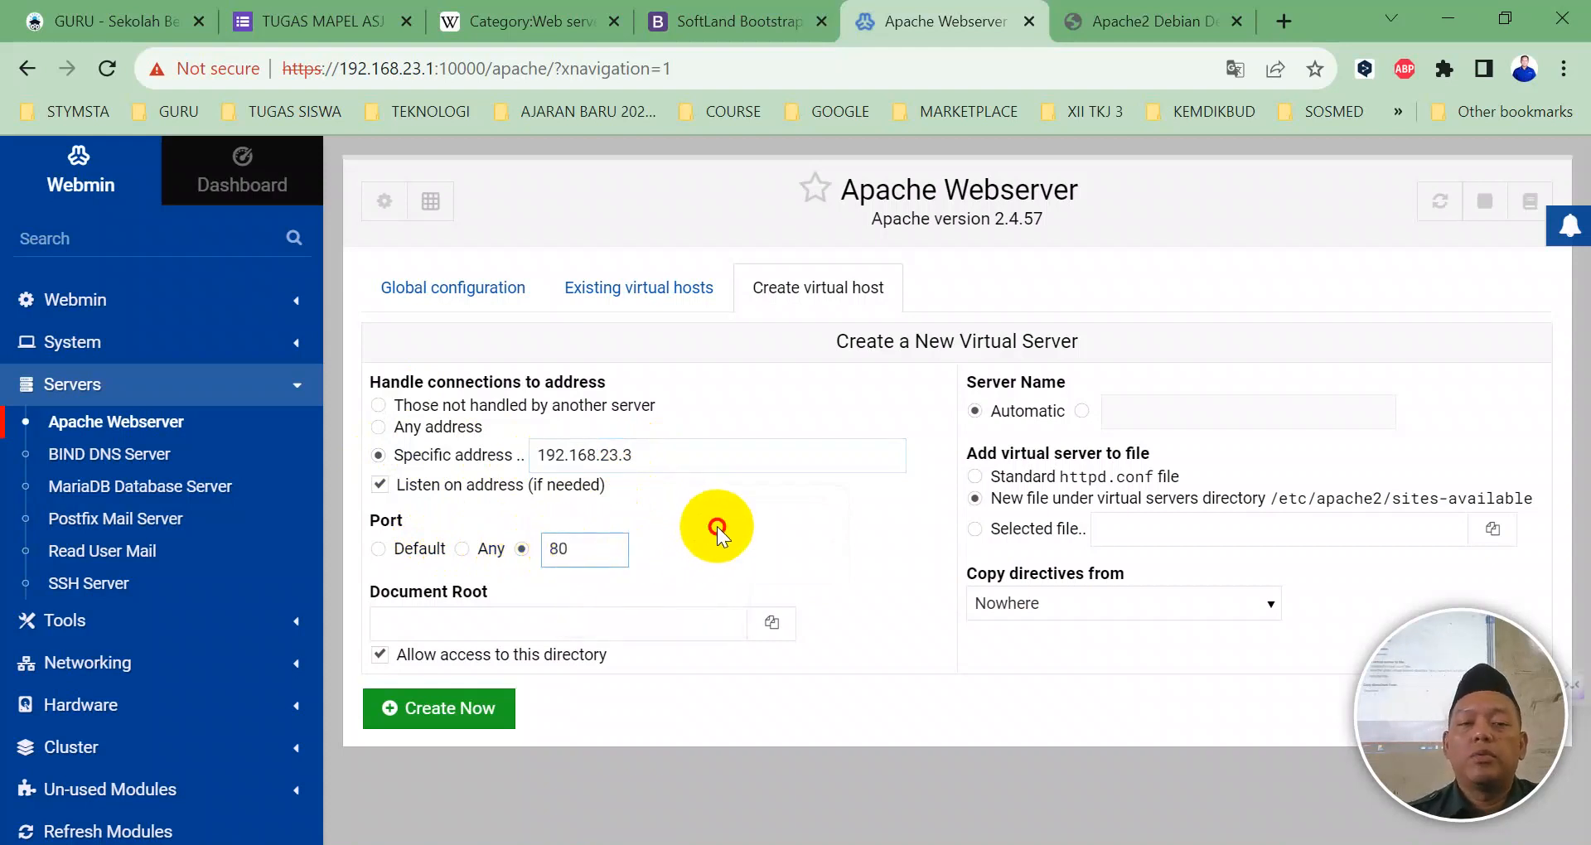
Step: Set the virtual host's document root to /home/jonathan/konstruksi
left_click(535, 614)
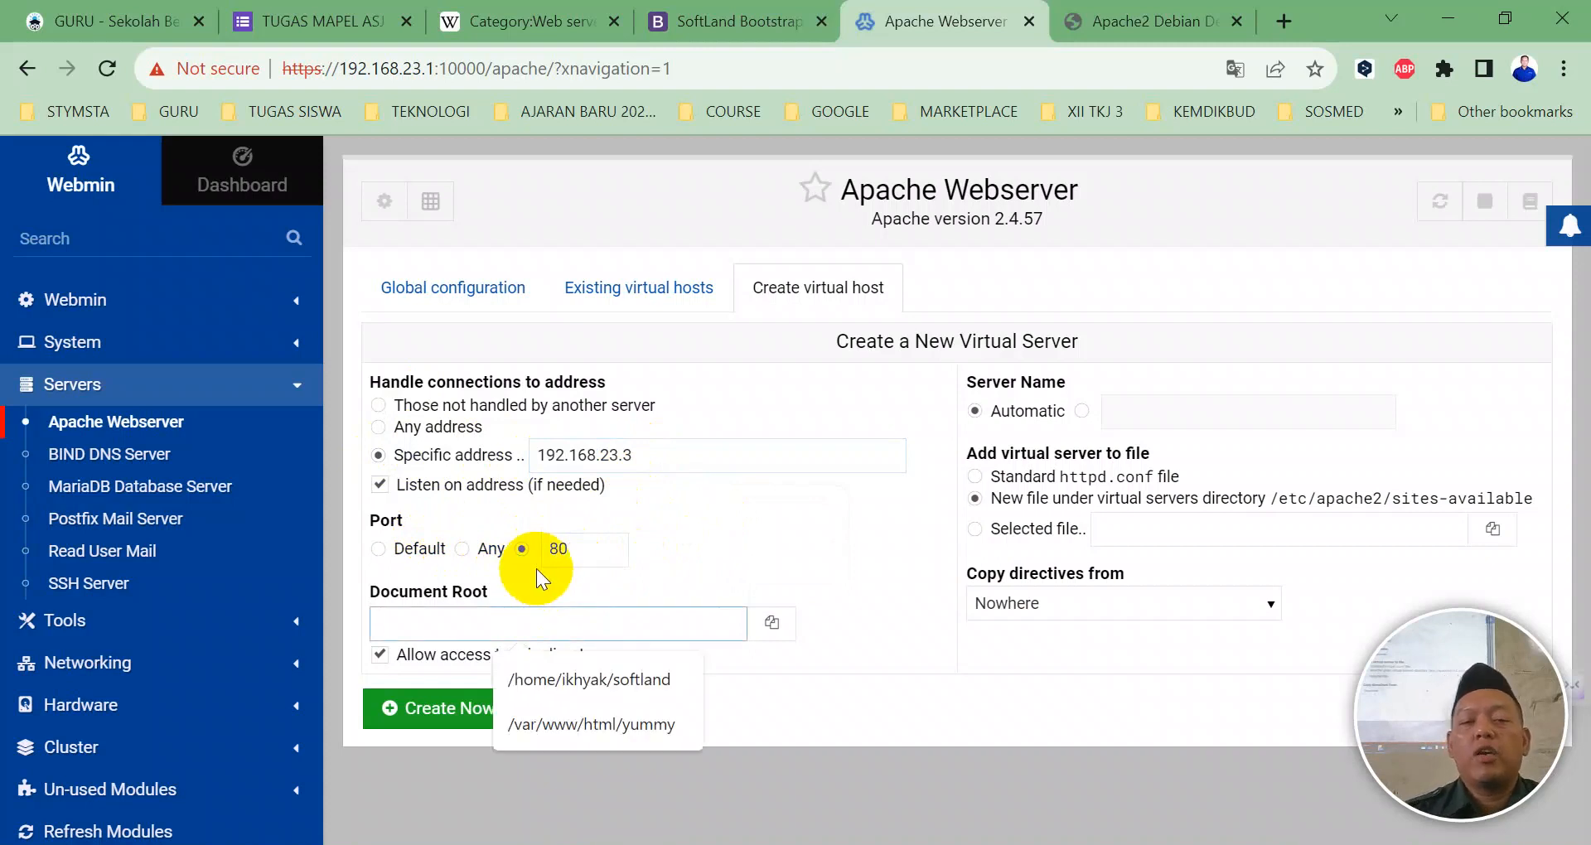
left_click(570, 677)
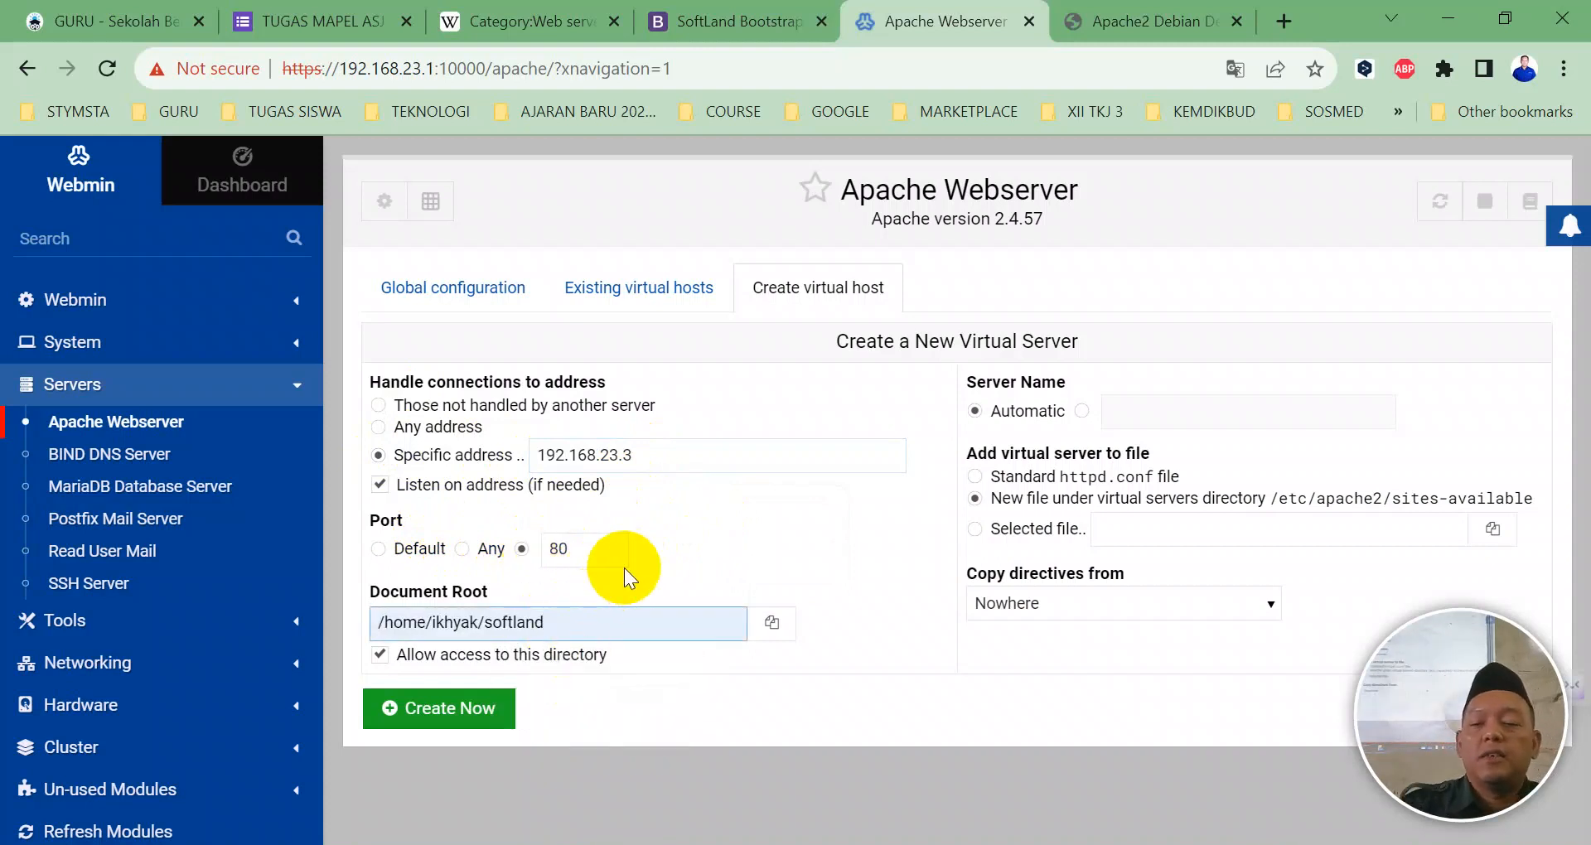
key("BackSpace")
key("BackSpace")
key("BackSpace")
key("BackSpace")
key("BackSpace")
key("BackSpace")
key("BackSpace")
key("BackSpace")
key("BackSpace")
key("BackSpace")
key("BackSpace")
key("BackSpace")
key("BackSpace")
key("BackSpace")
key("BackSpace")
type("jona")
key("BackSpace")
key("BackSpace")
type("nathan")
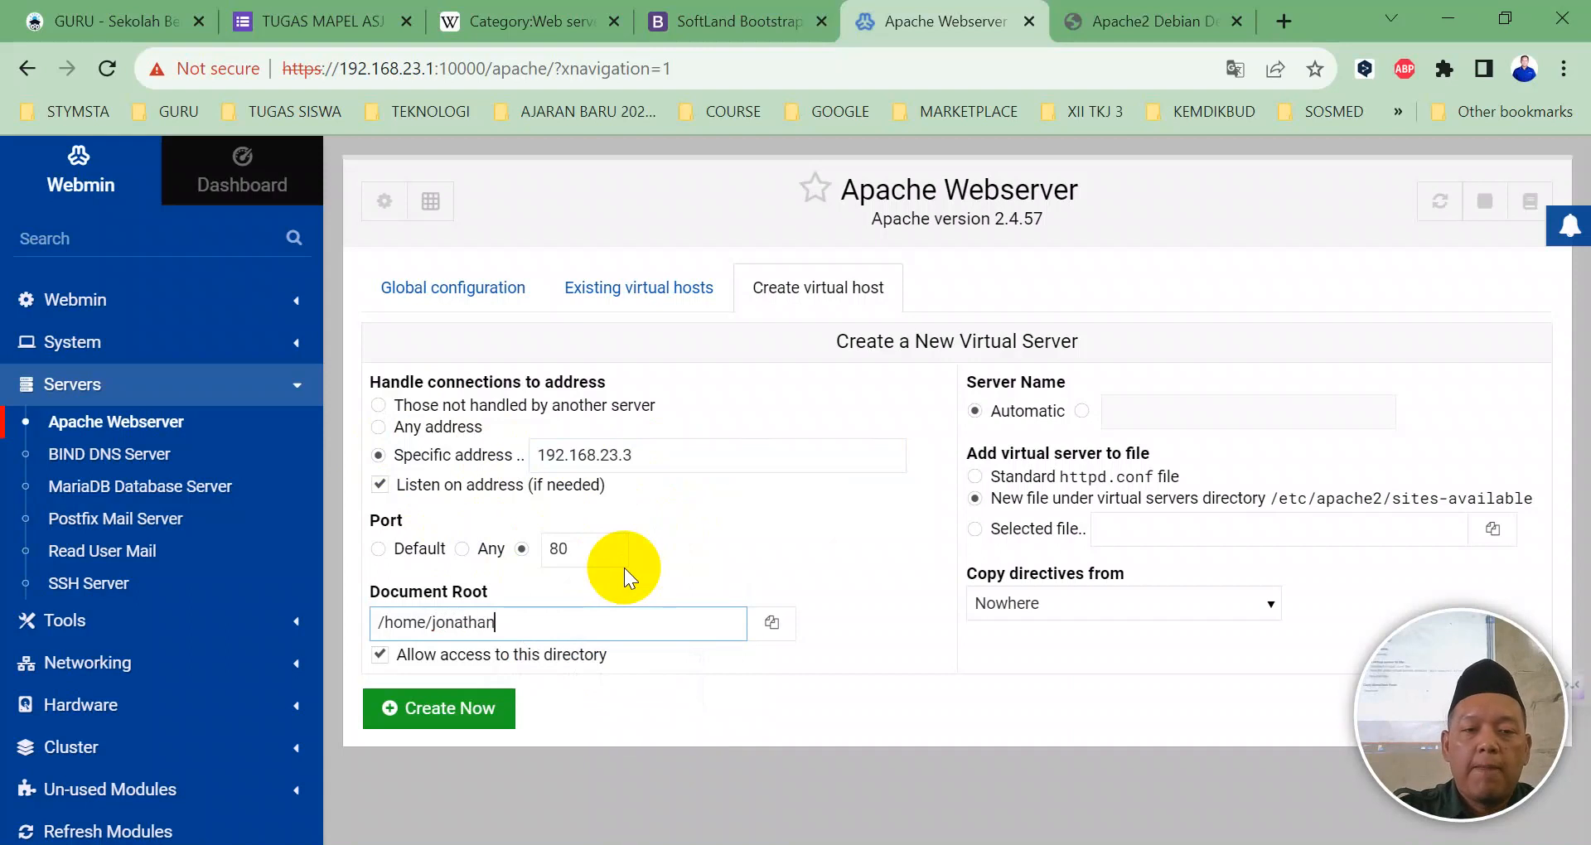
type("/ko")
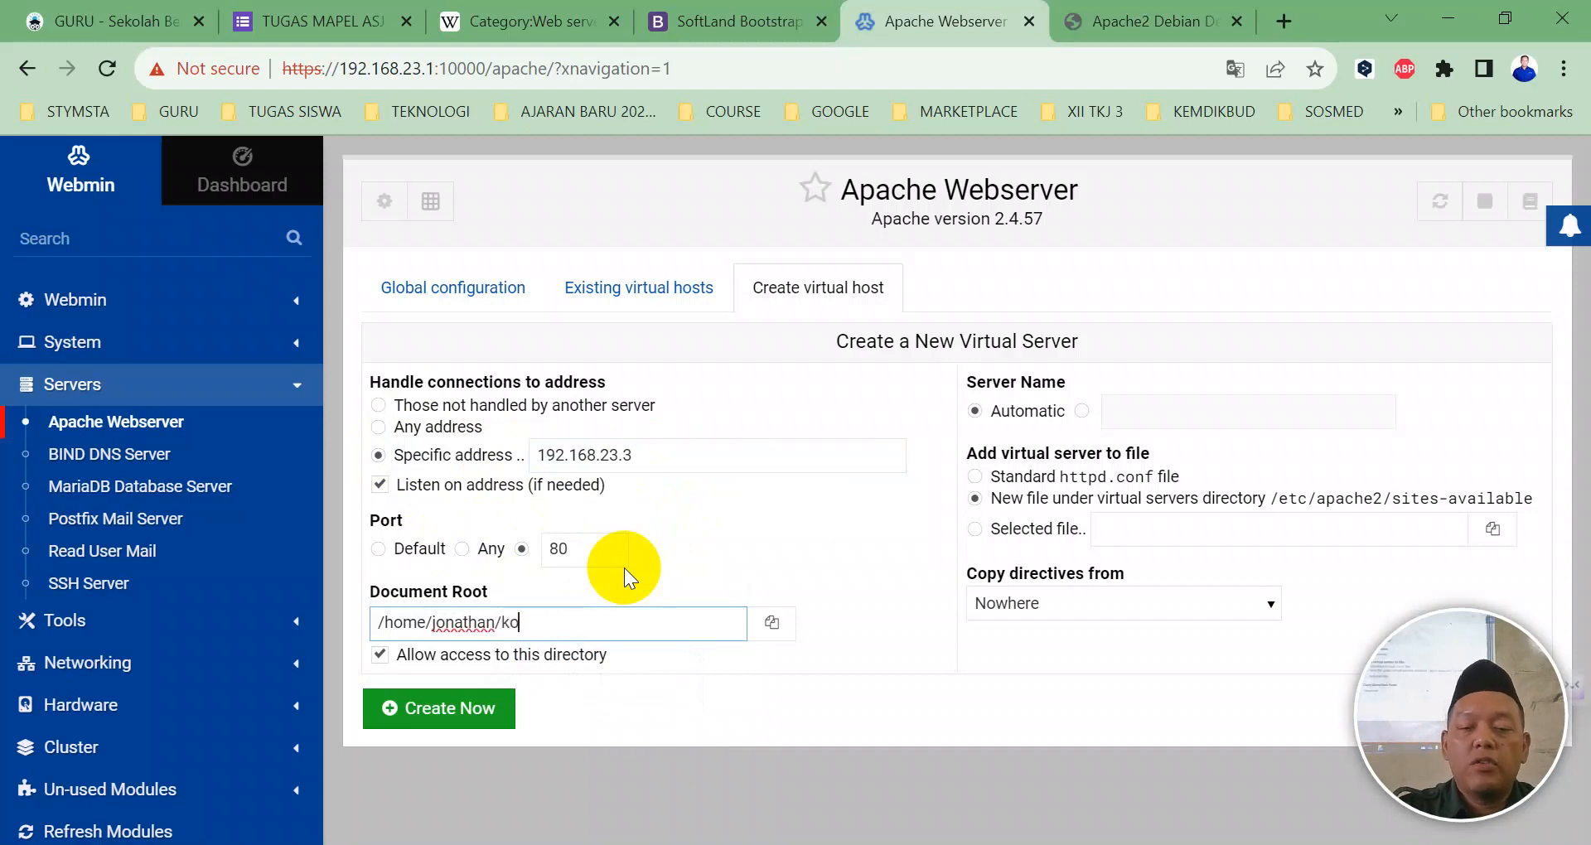
type("nstruk")
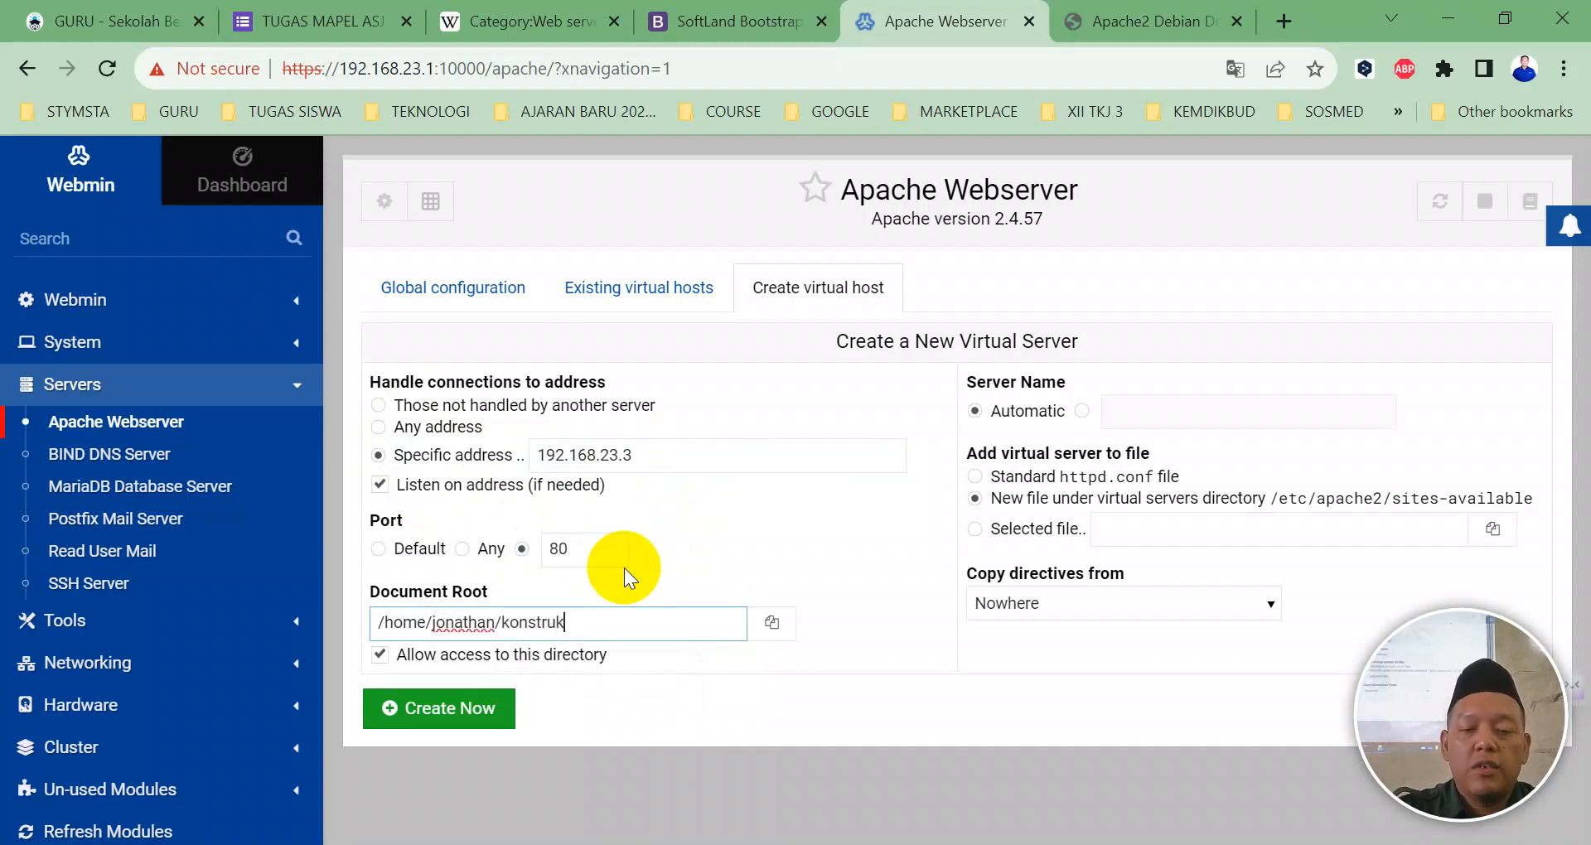
type("si")
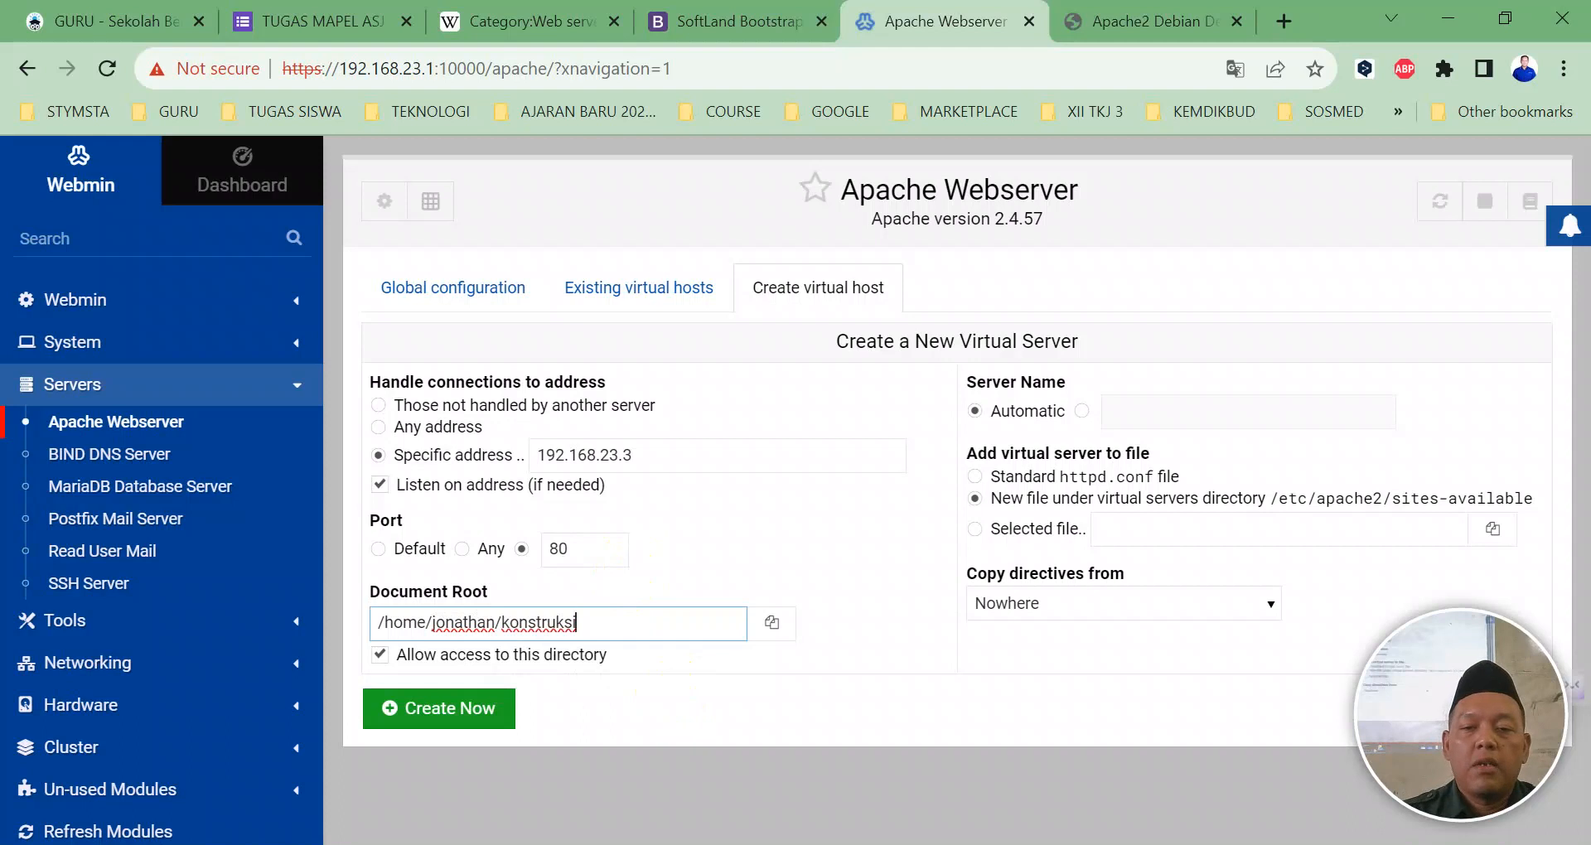
left_click(642, 746)
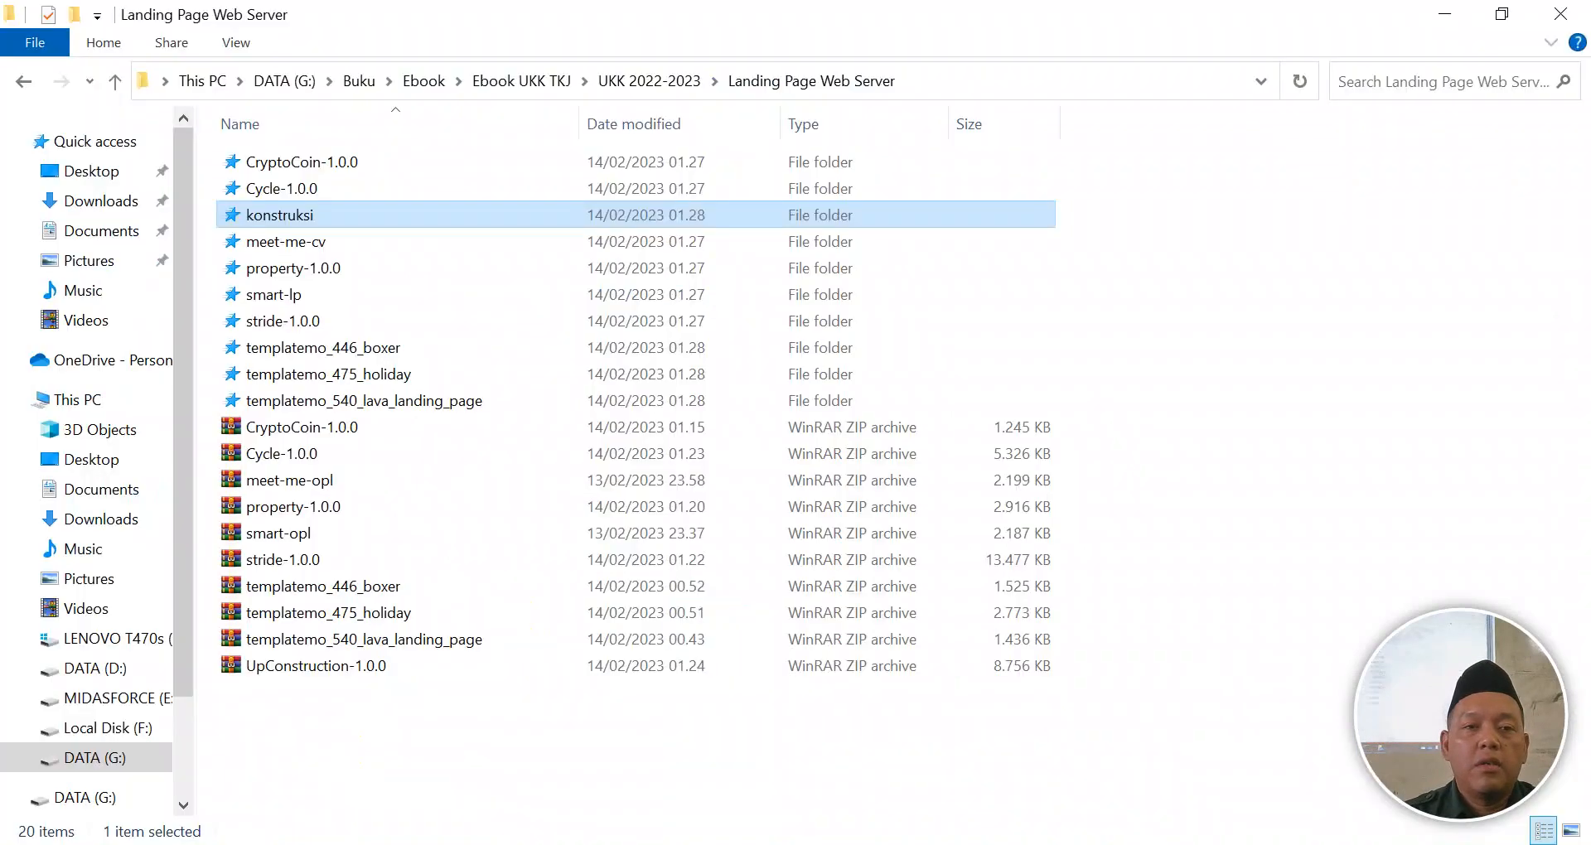
key("alt+Tab")
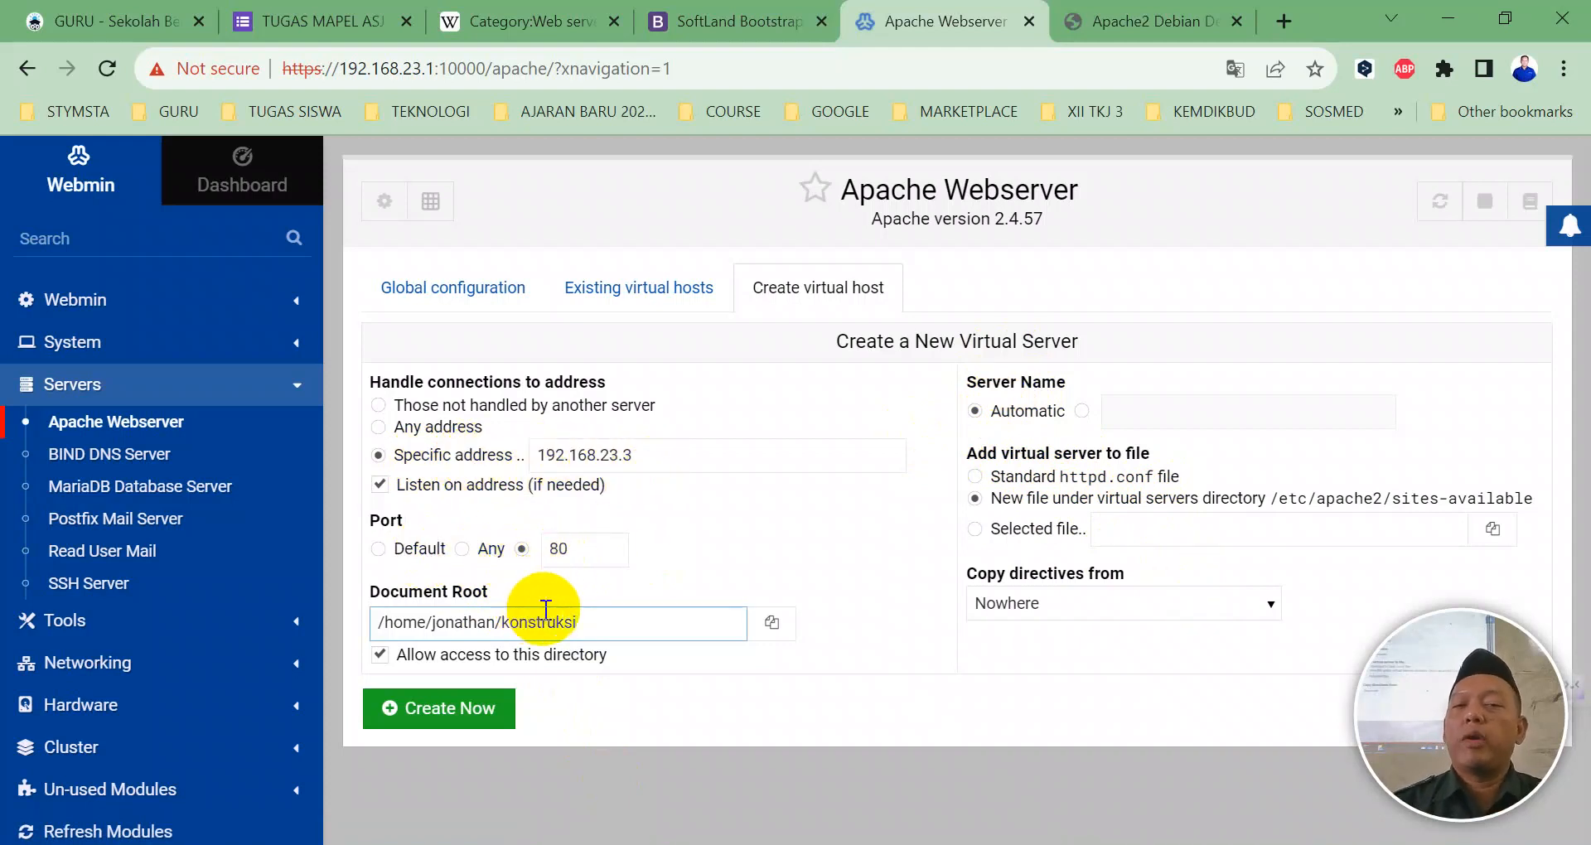
Step: Create the 192.168.23.3:80 virtual host and apply the Apache configuration changes
left_click(491, 708)
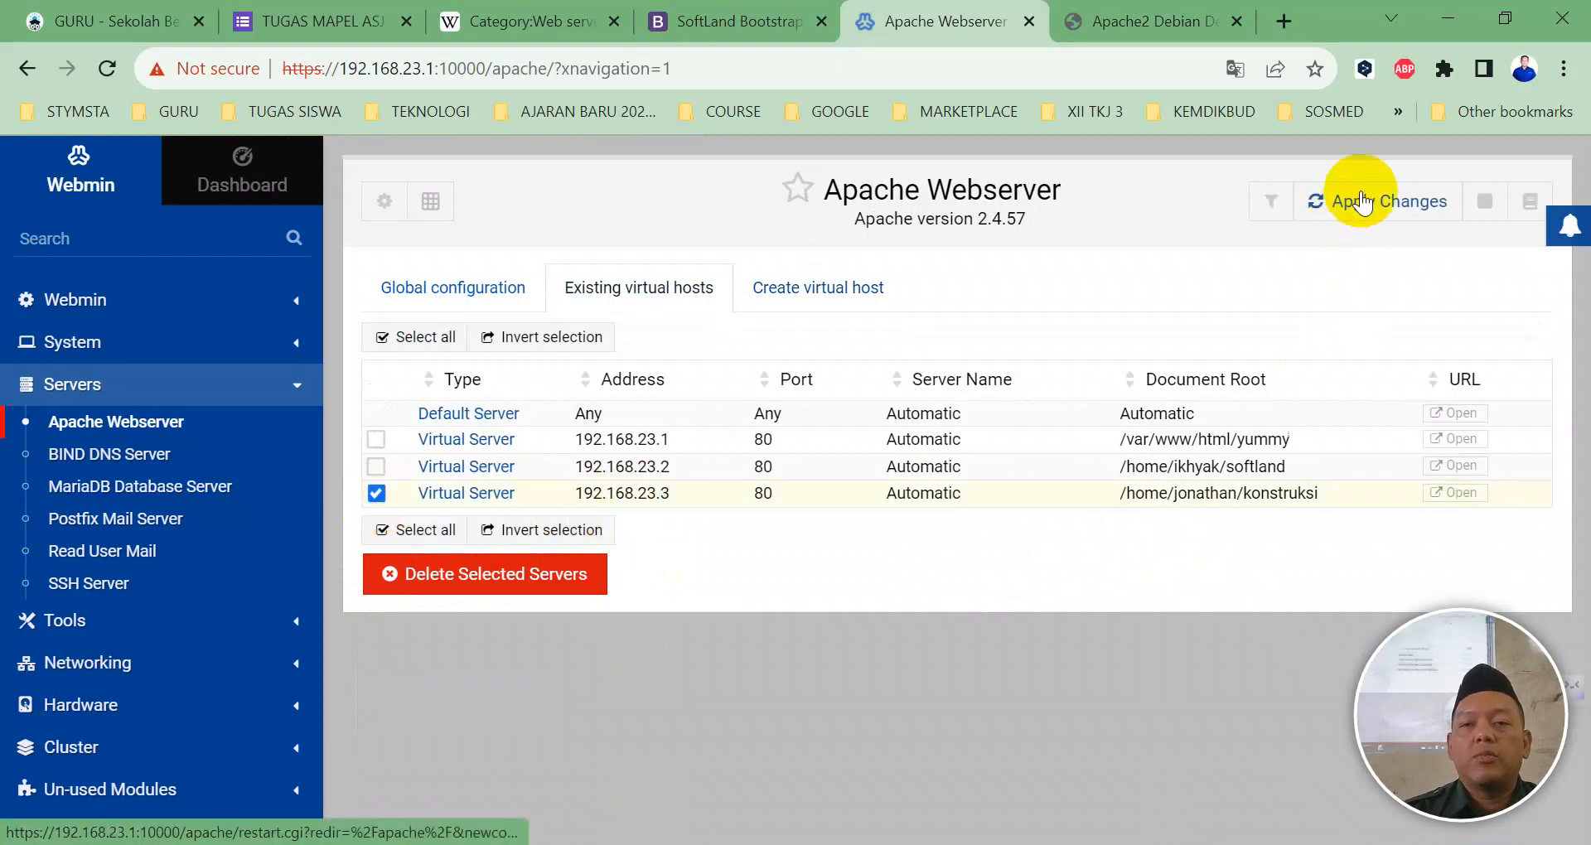
left_click(1359, 207)
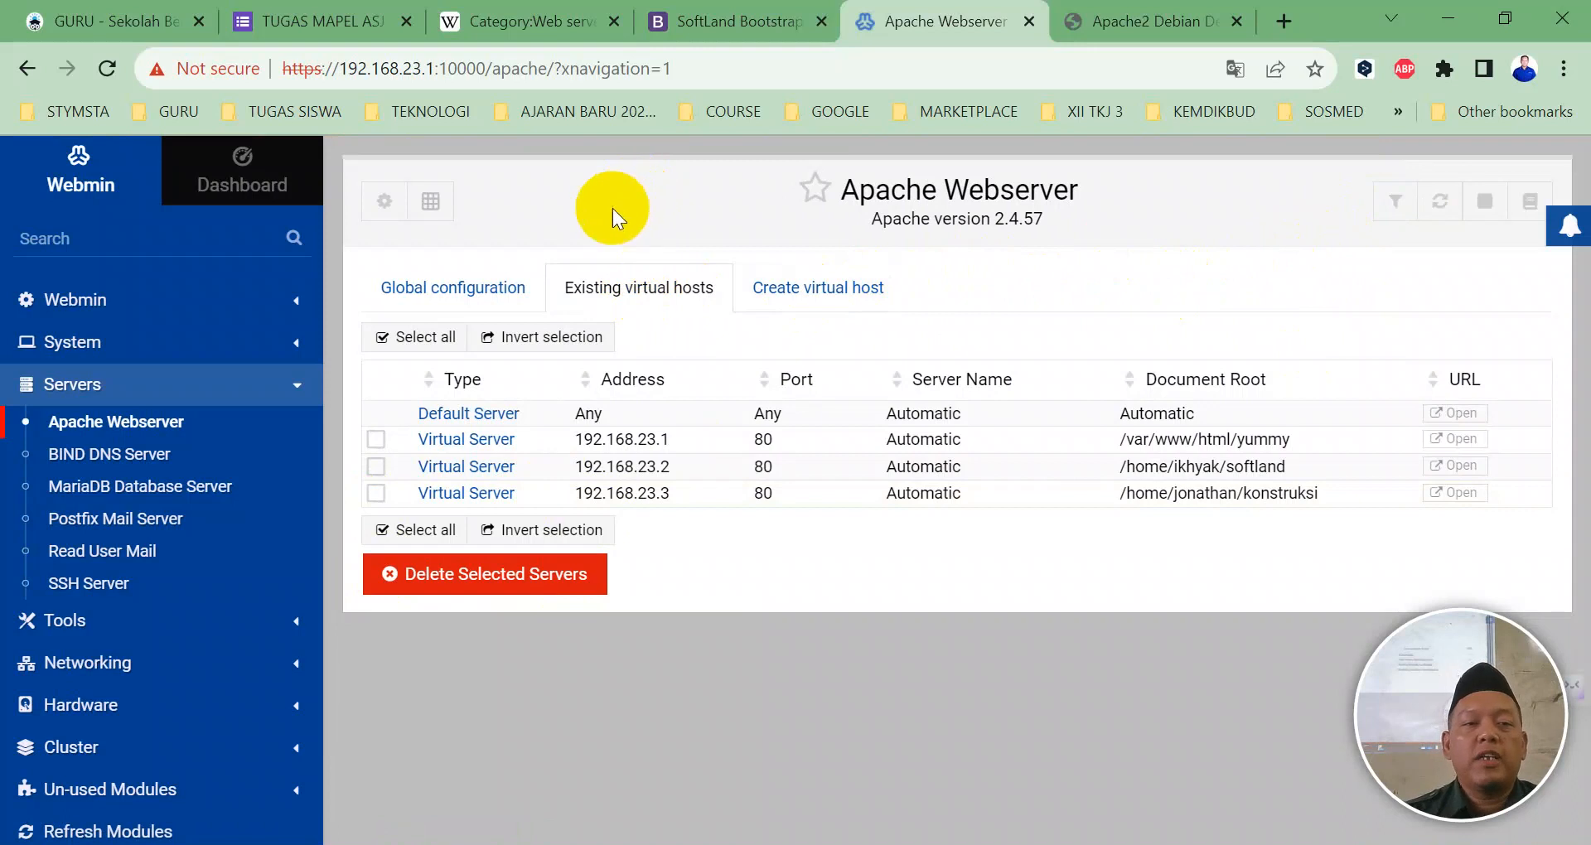
Step: Open the 192.168.23.3 virtual server, review its directives, and save them
left_click(467, 494)
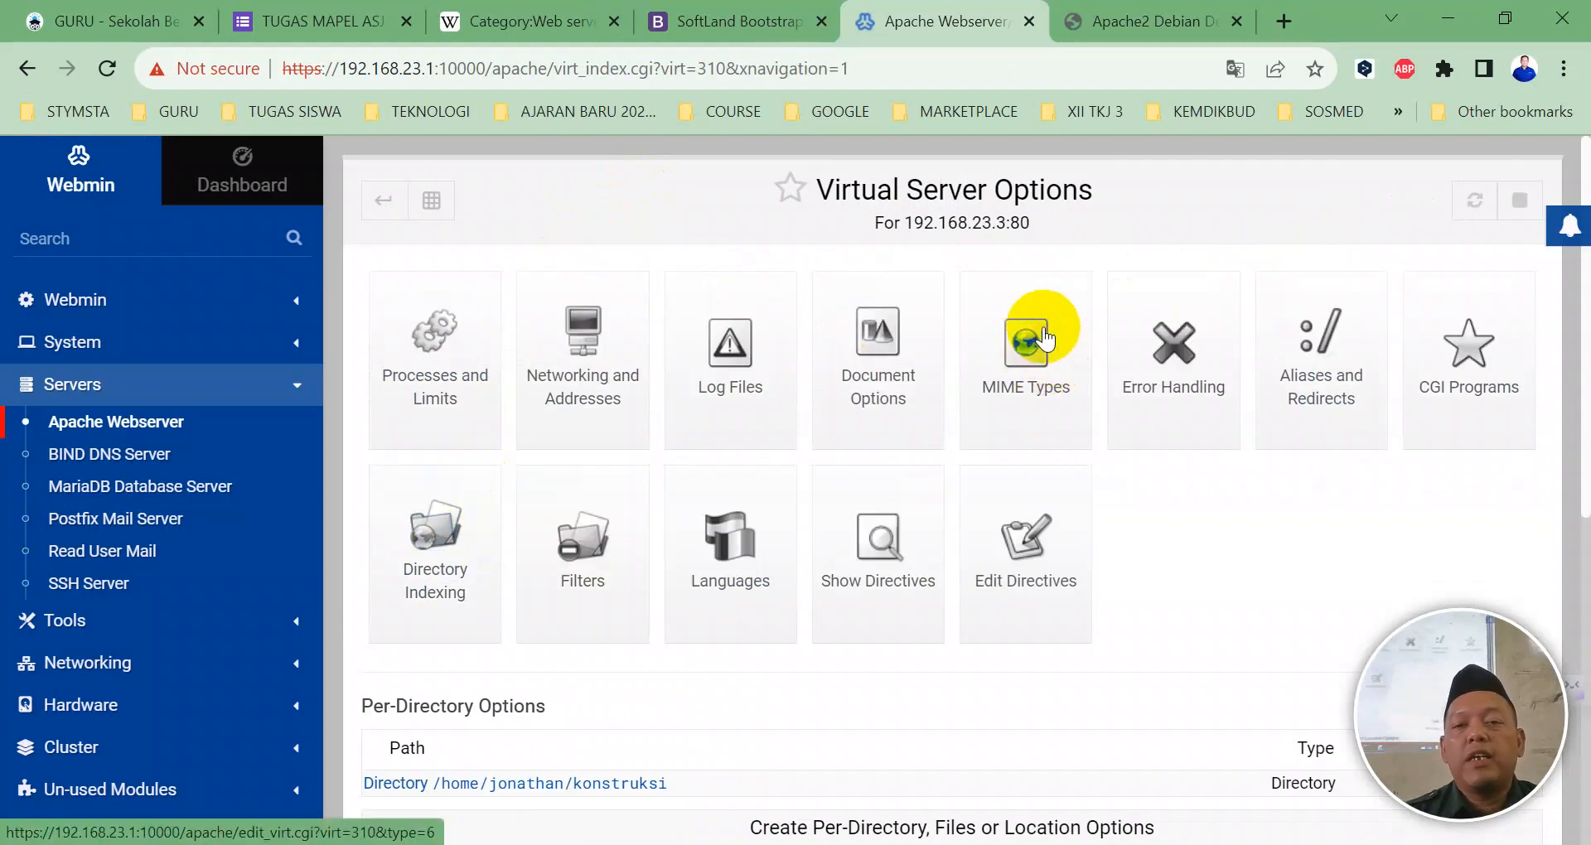
scroll(892, 574, "down", 2)
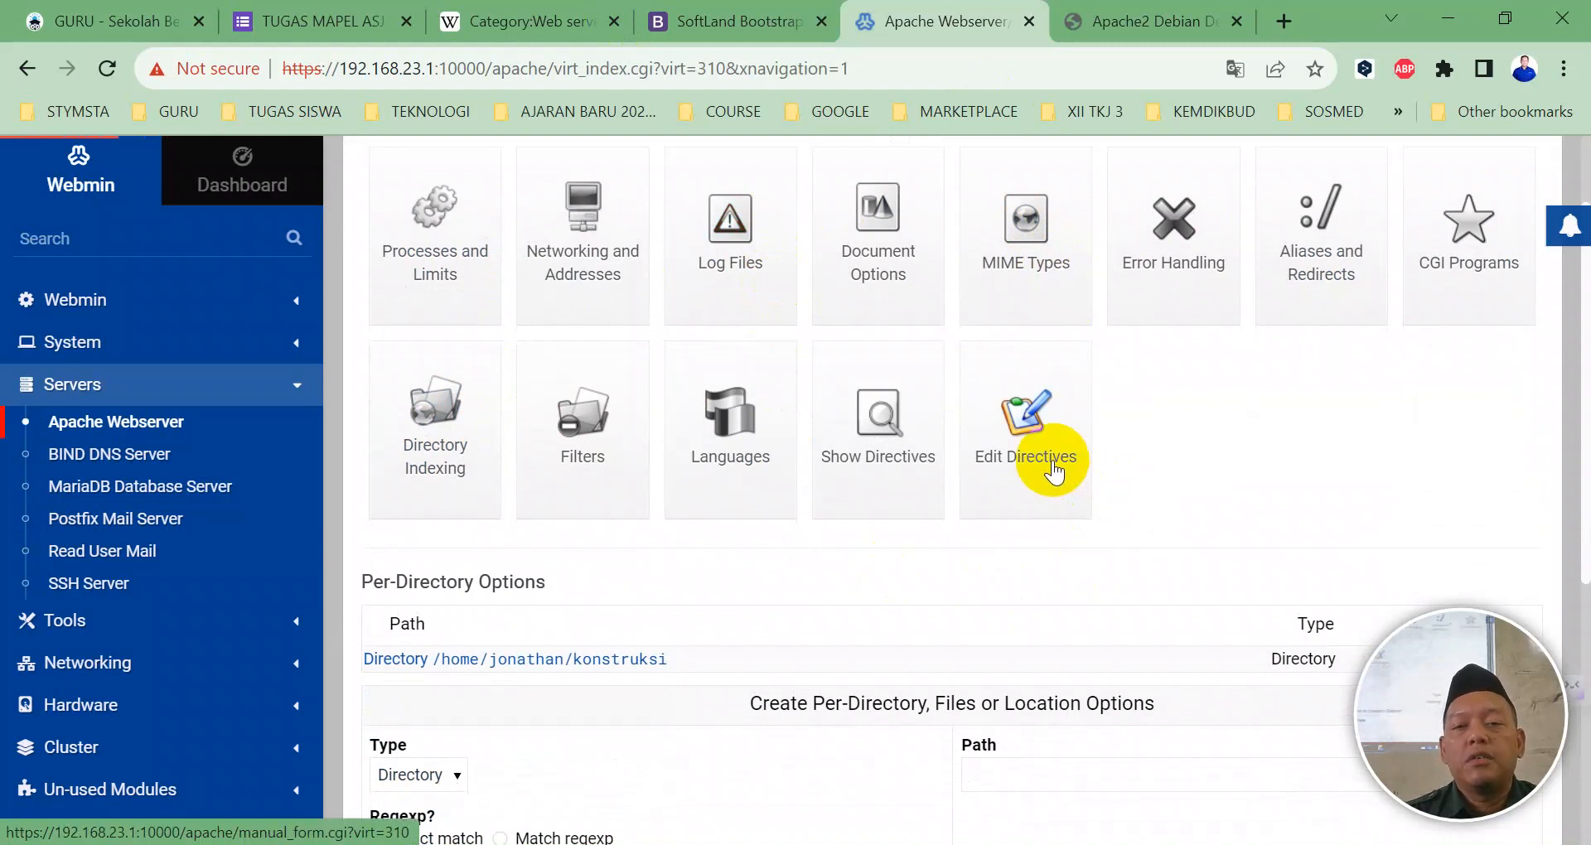
left_click(1052, 470)
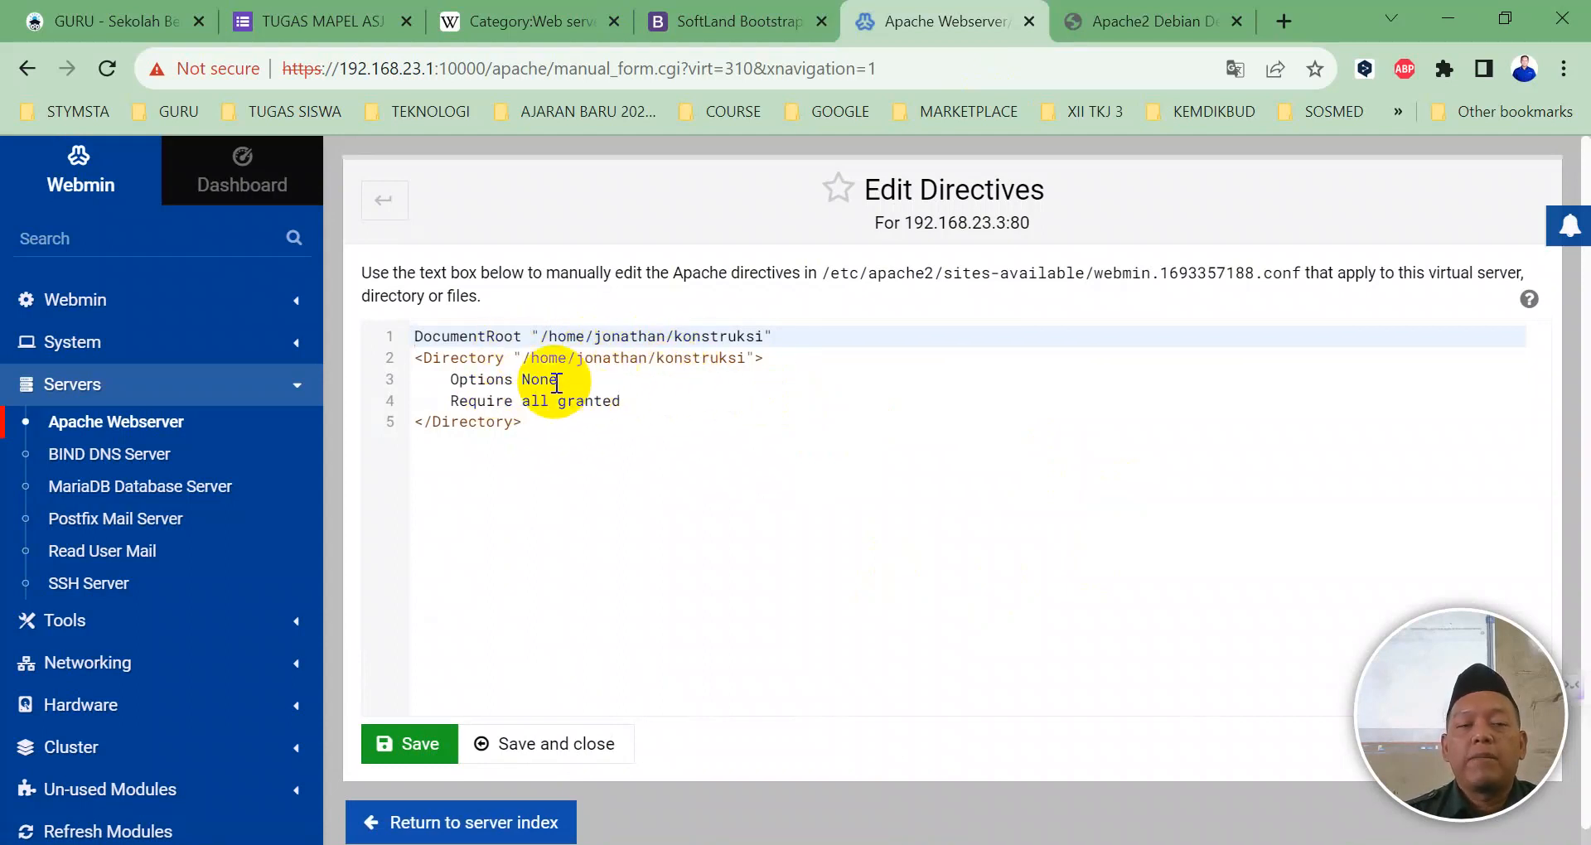
left_click(495, 745)
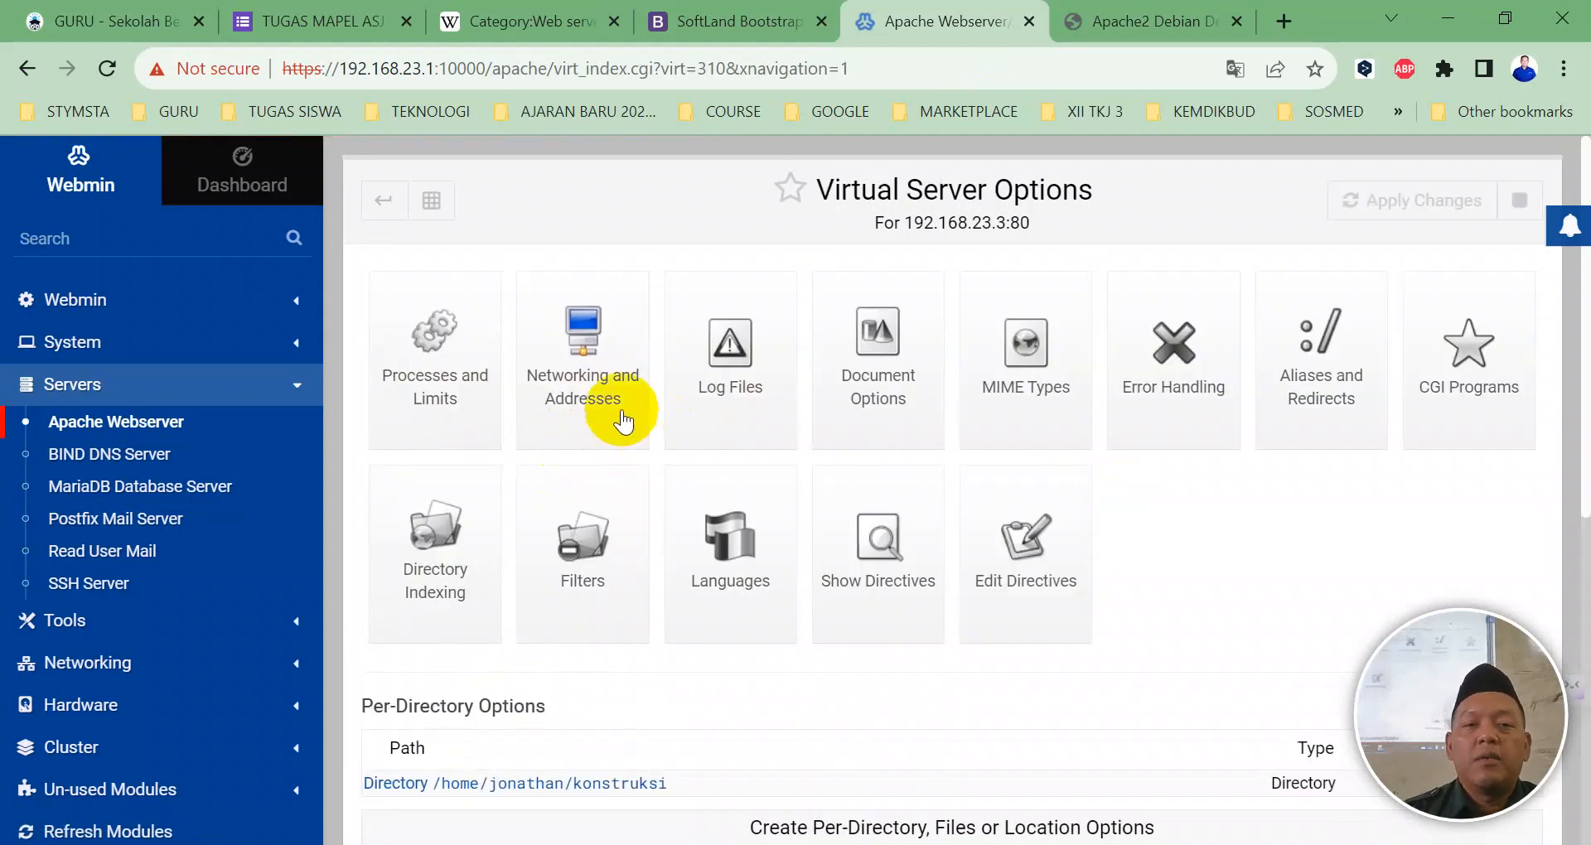
Step: Open Apache's global configuration and bring up apache2.conf in the config file editor
left_click(390, 205)
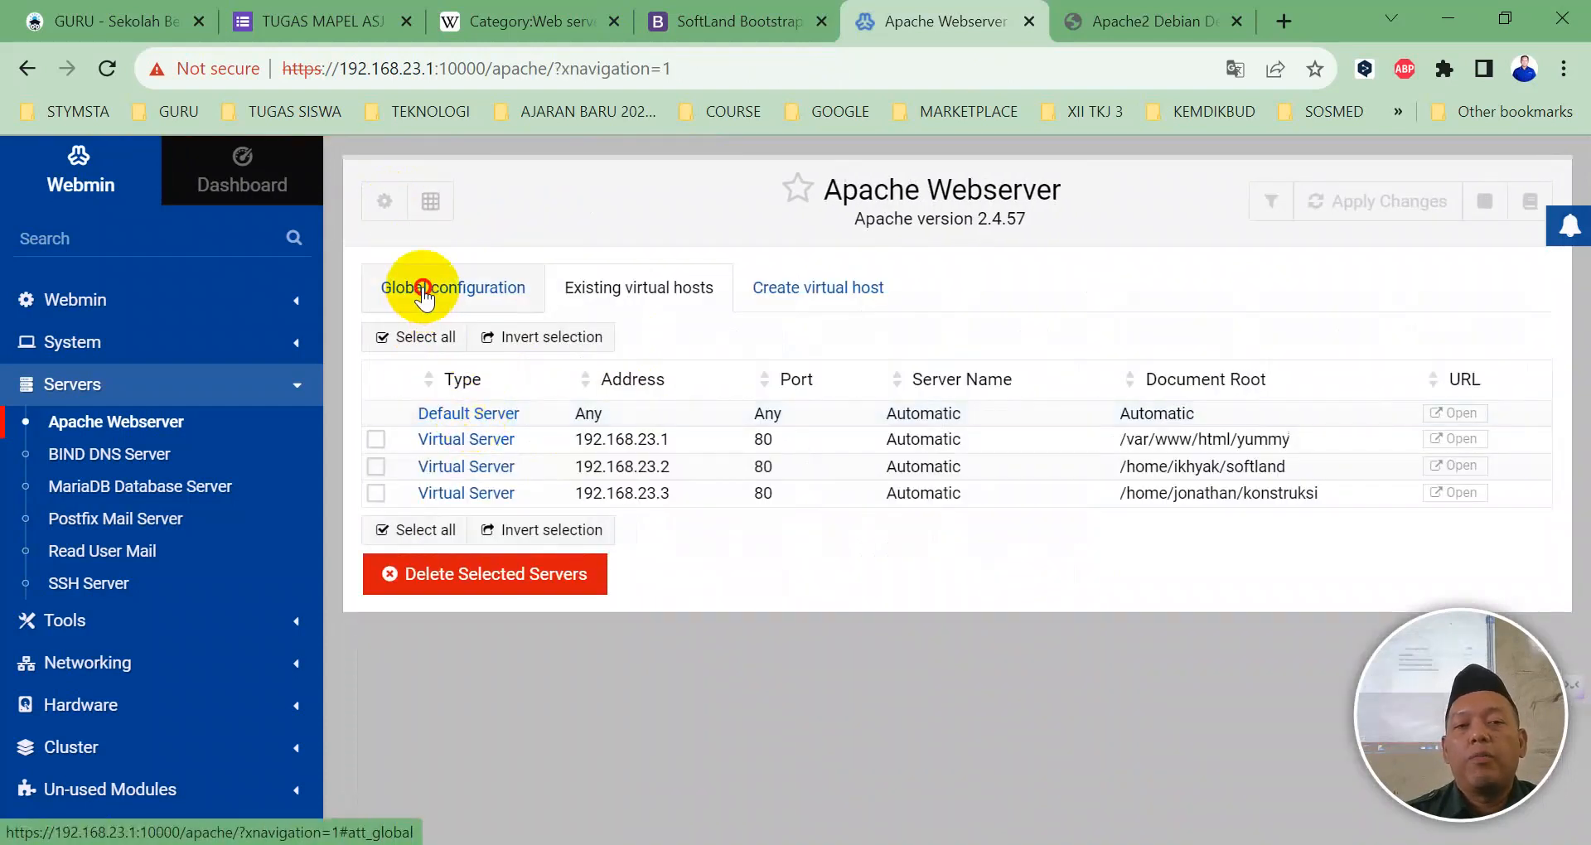
left_click(422, 288)
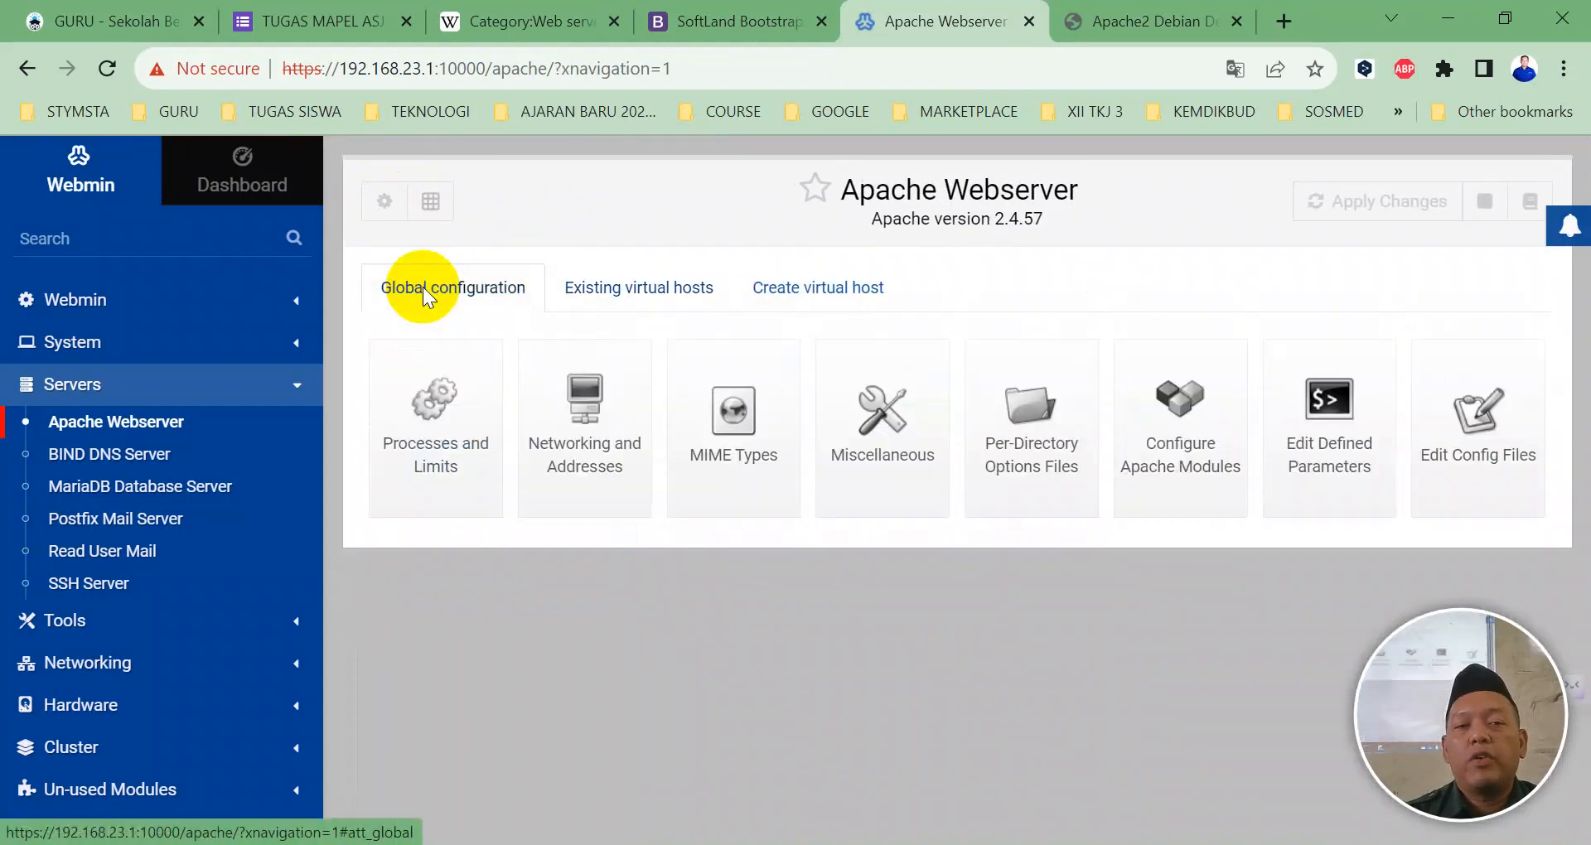
left_click(1471, 470)
scroll(746, 462, "down", 5)
scroll(745, 463, "down", 20)
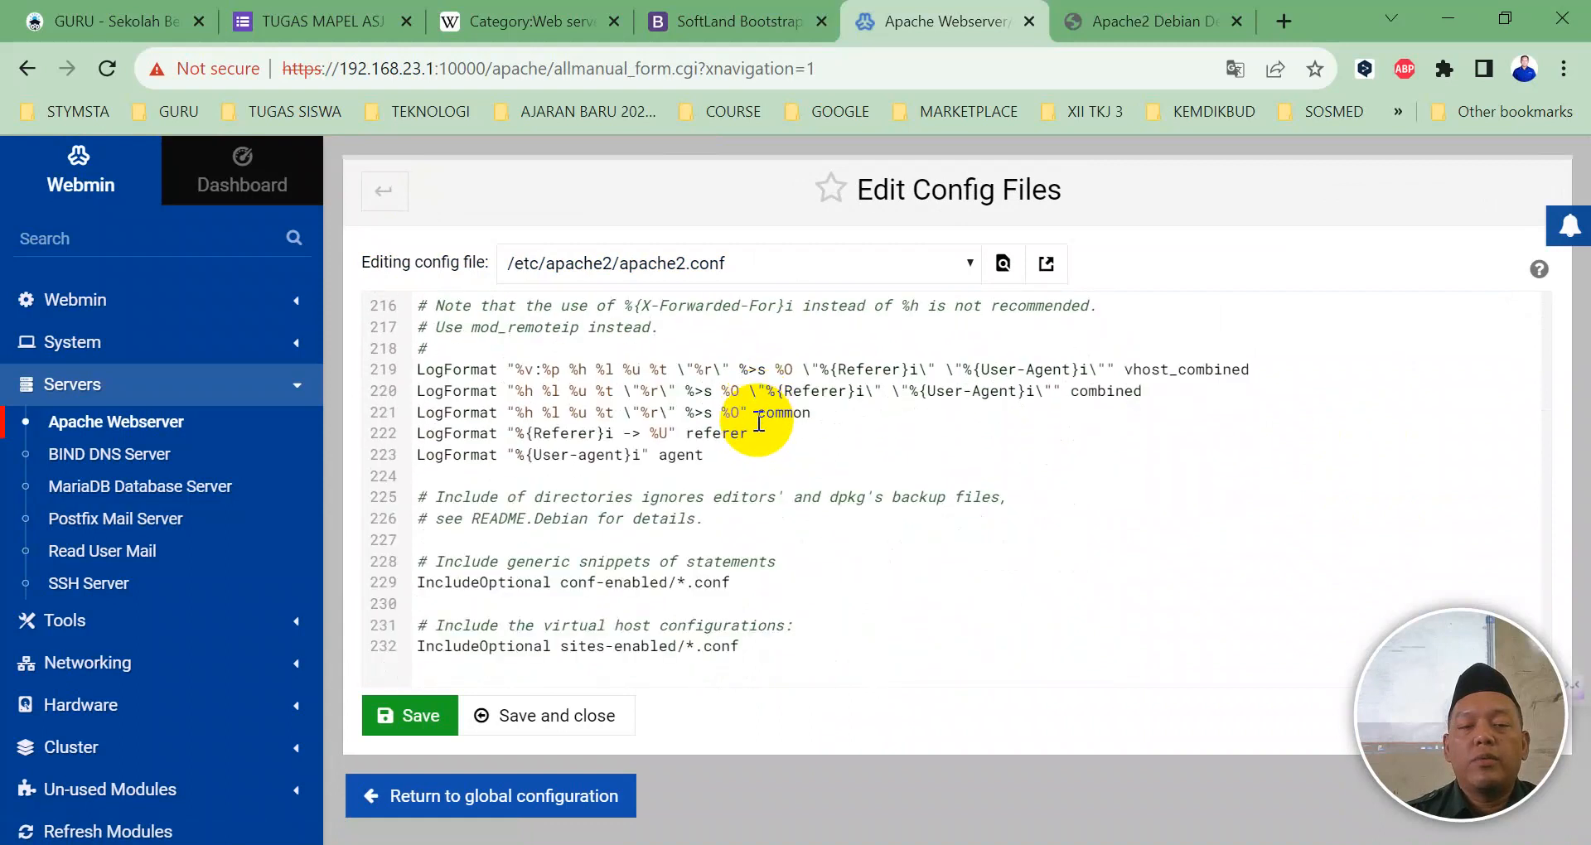
scroll(758, 423, "up", 7)
scroll(724, 436, "up", 3)
scroll(586, 490, "down", 3)
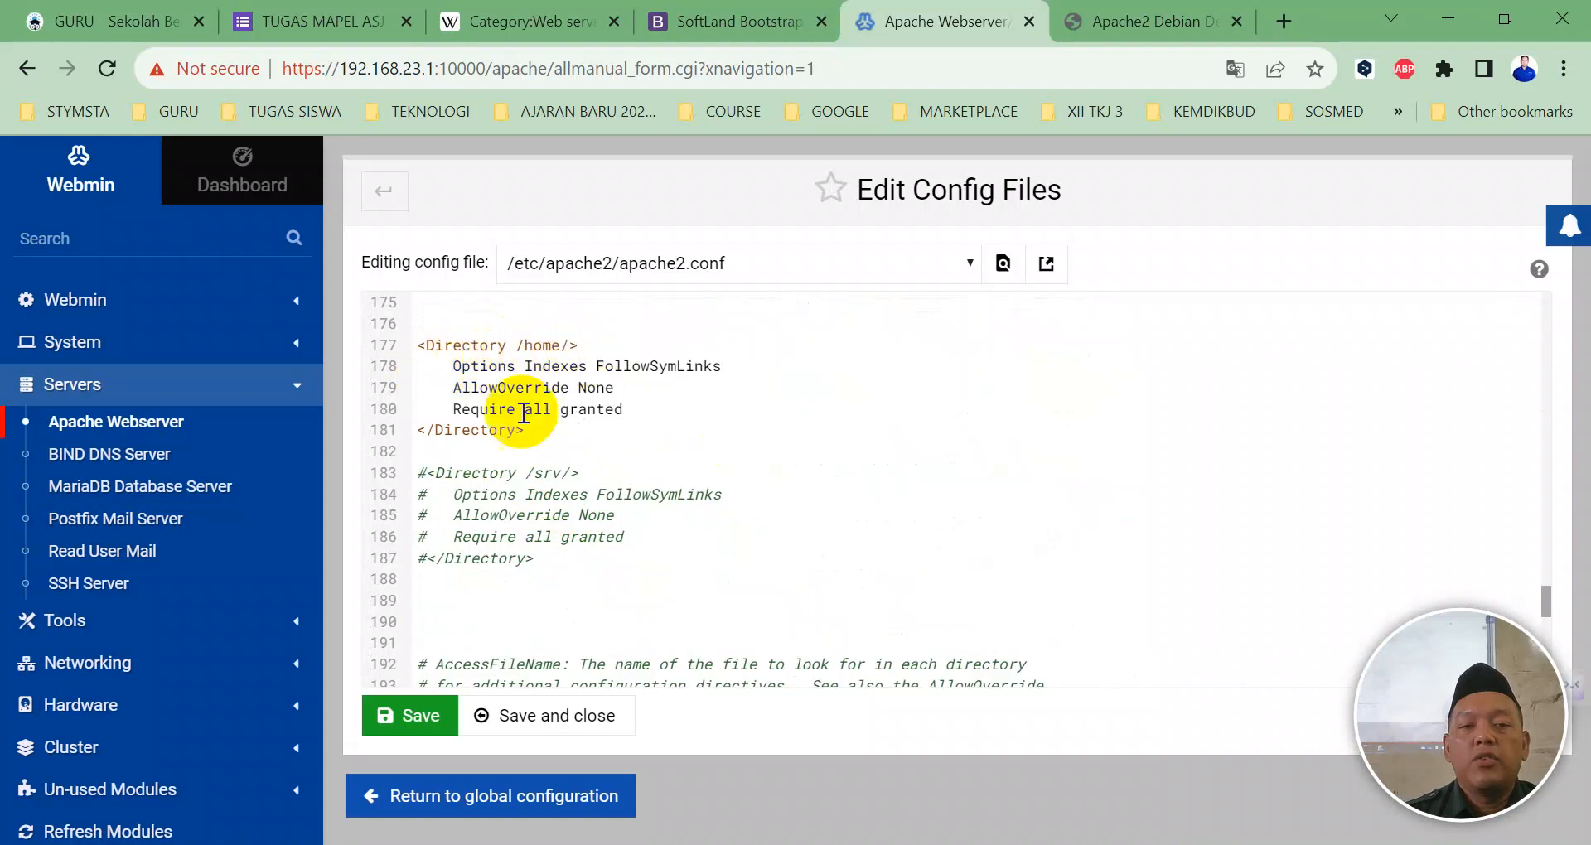
Step: Compare the <Directory /home/> block with /var/www/, then save apache2.conf and apply changes
left_click_drag(530, 431, 437, 345)
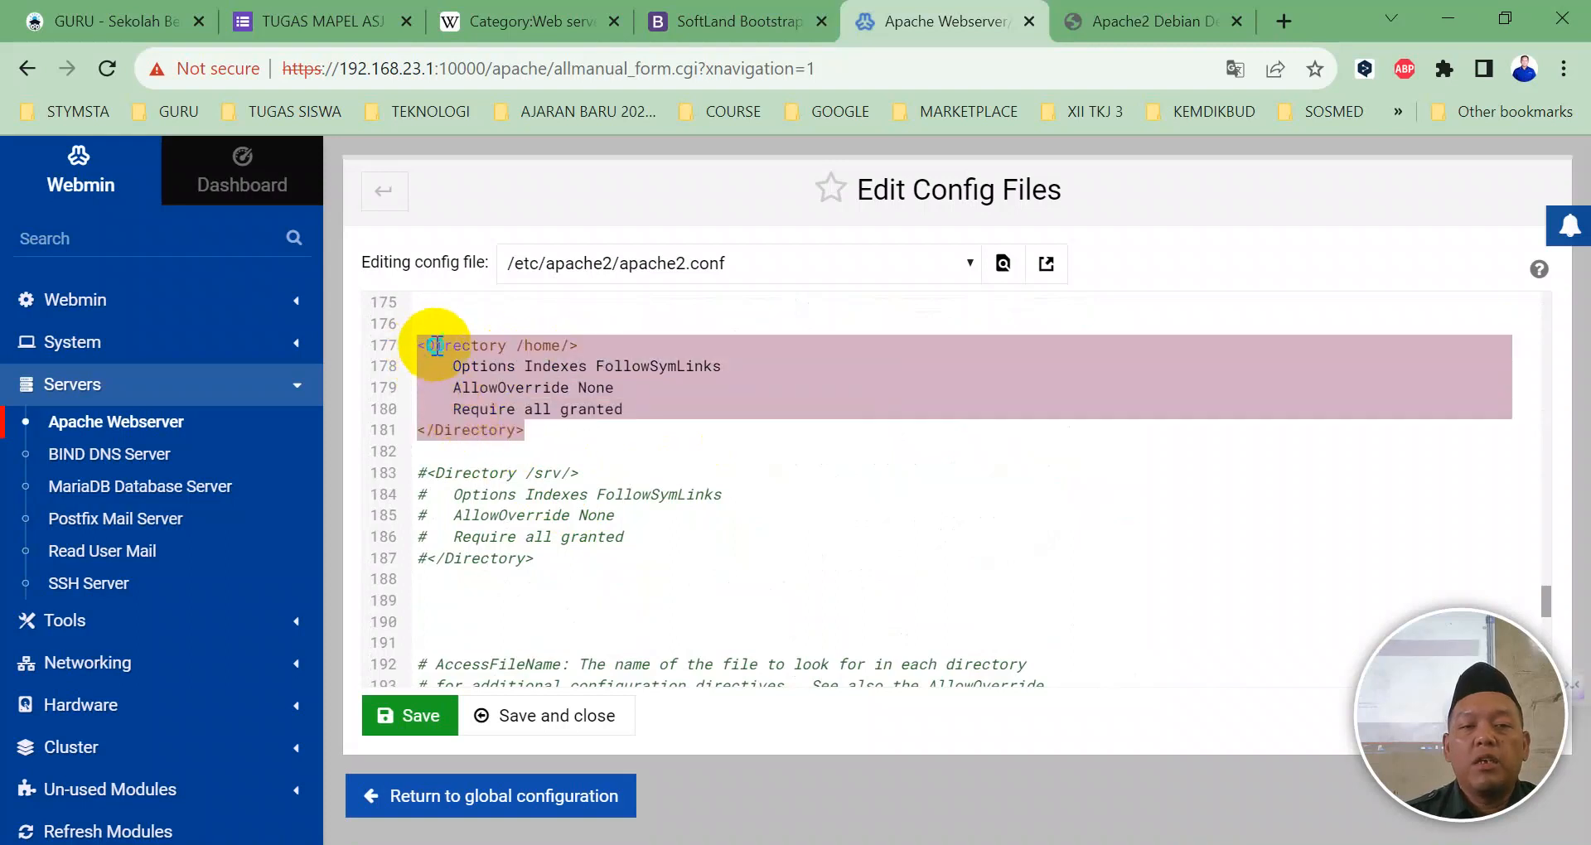
right_click(436, 345)
left_click(1074, 494)
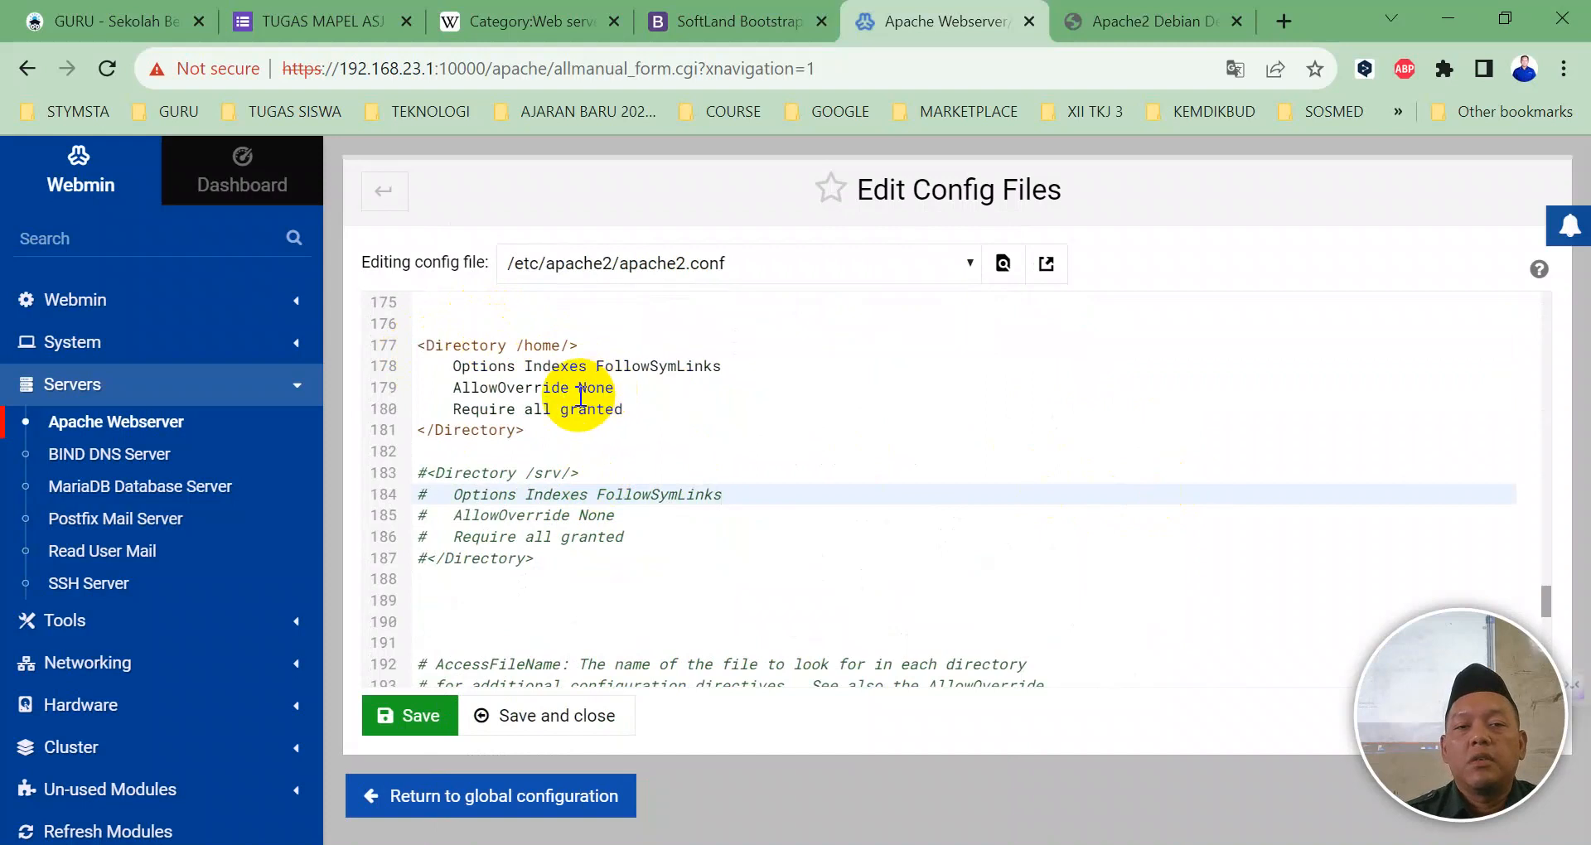
scroll(603, 389, "up", 2)
left_click(524, 554)
left_click_drag(524, 555, 396, 476)
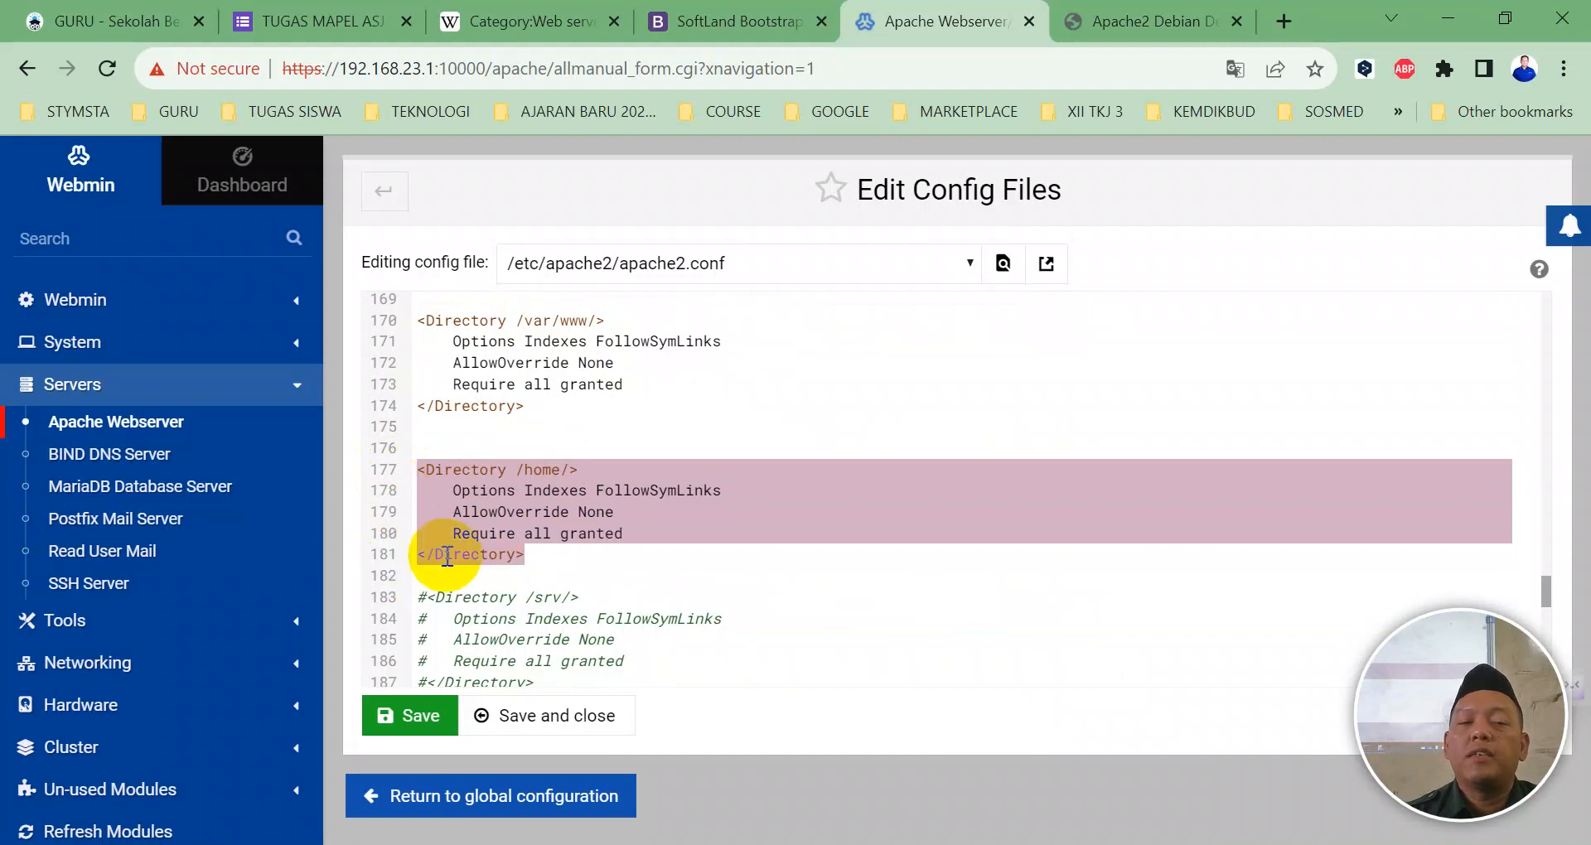
scroll(472, 476, "up", 2)
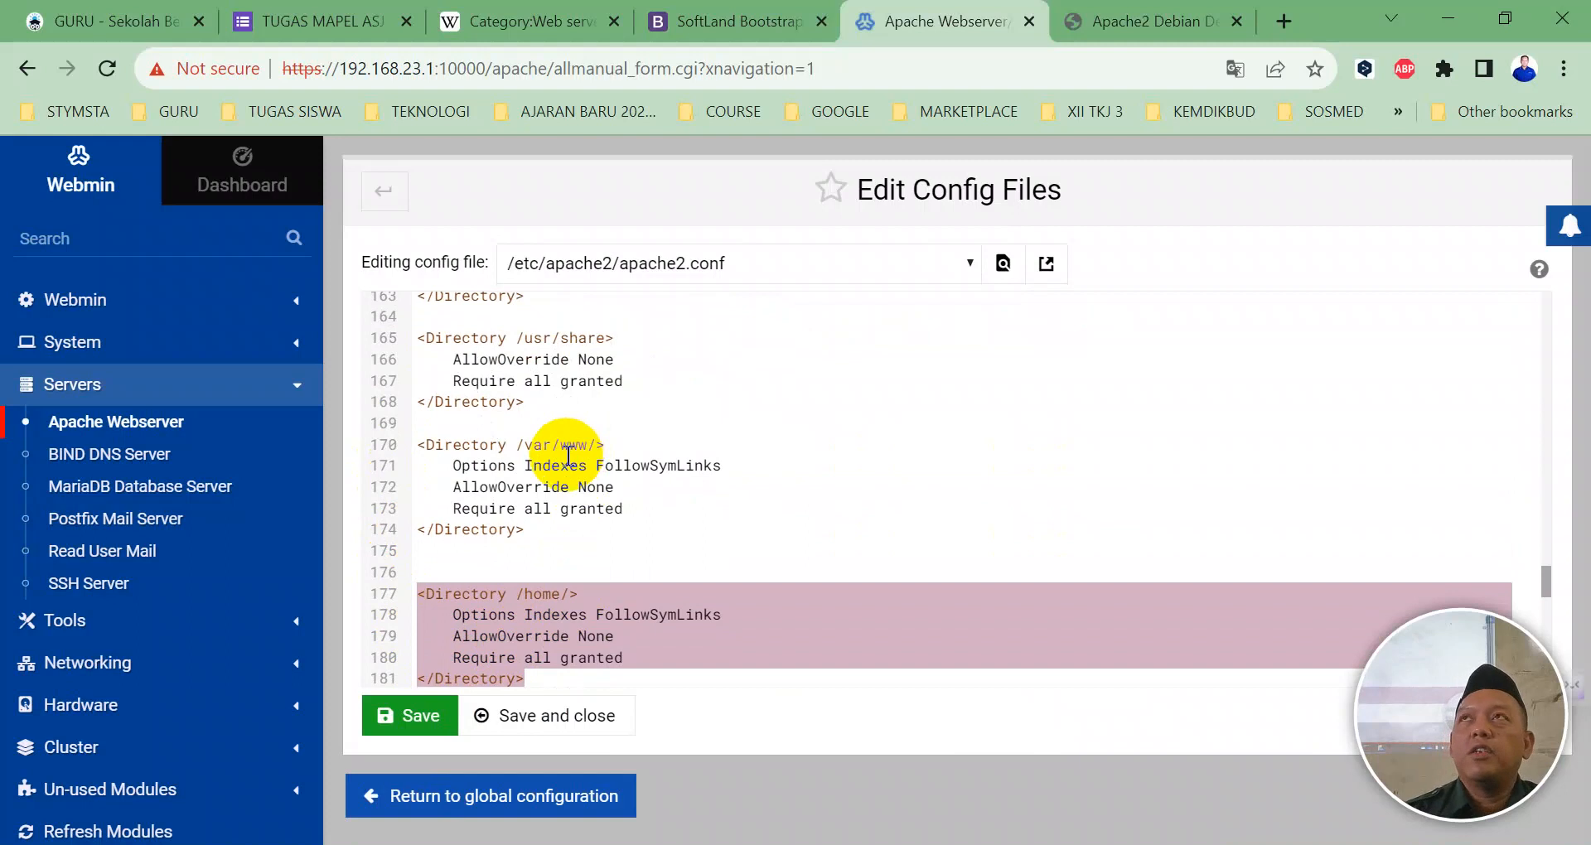
left_click_drag(524, 532, 432, 460)
scroll(521, 508, "down", 4)
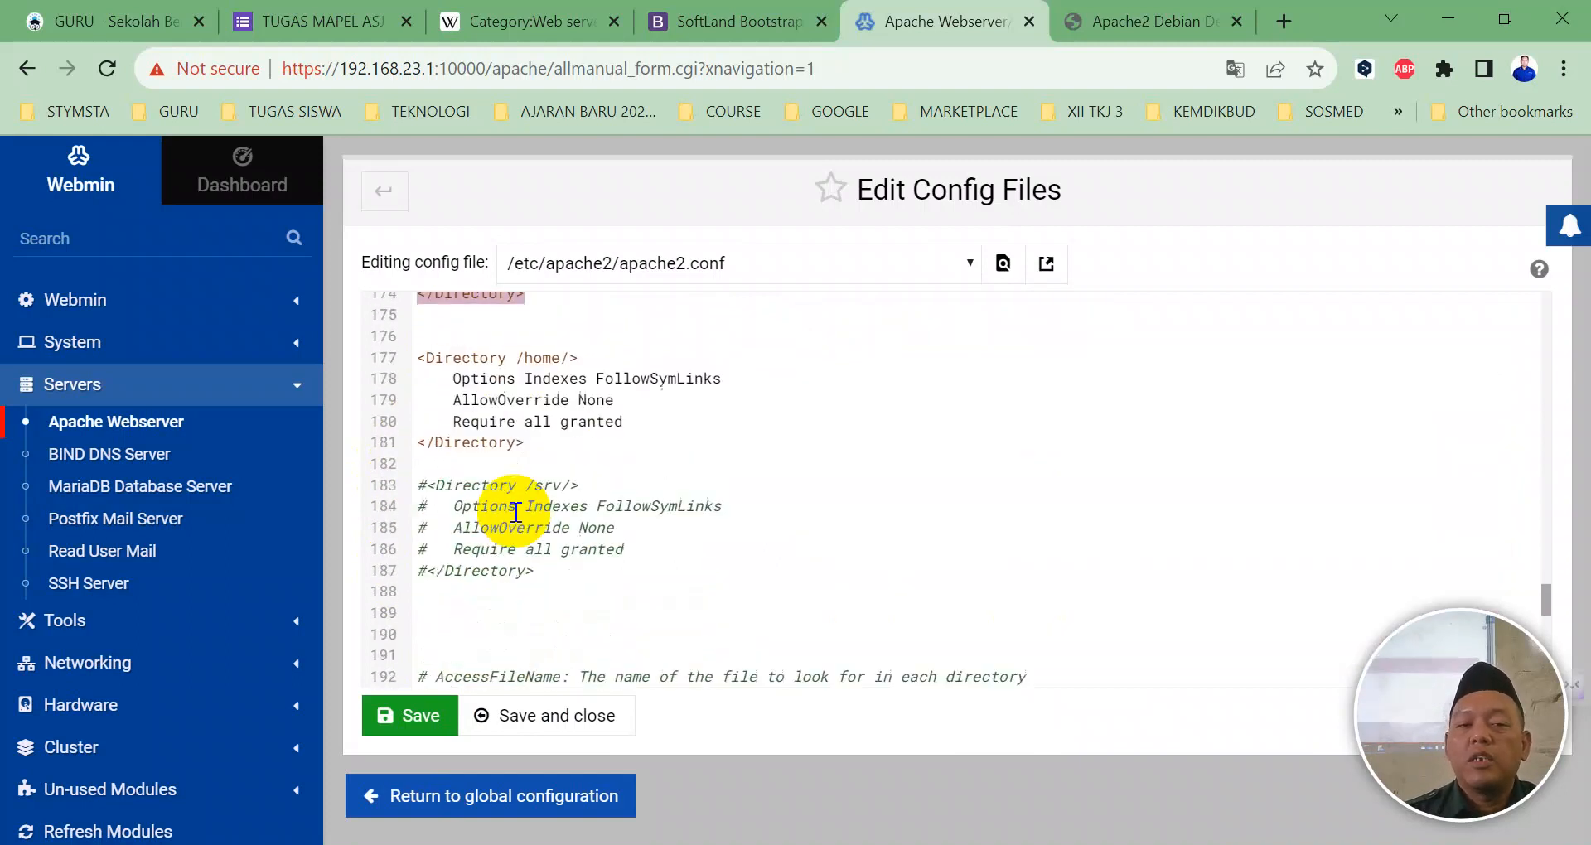
left_click_drag(526, 430, 419, 341)
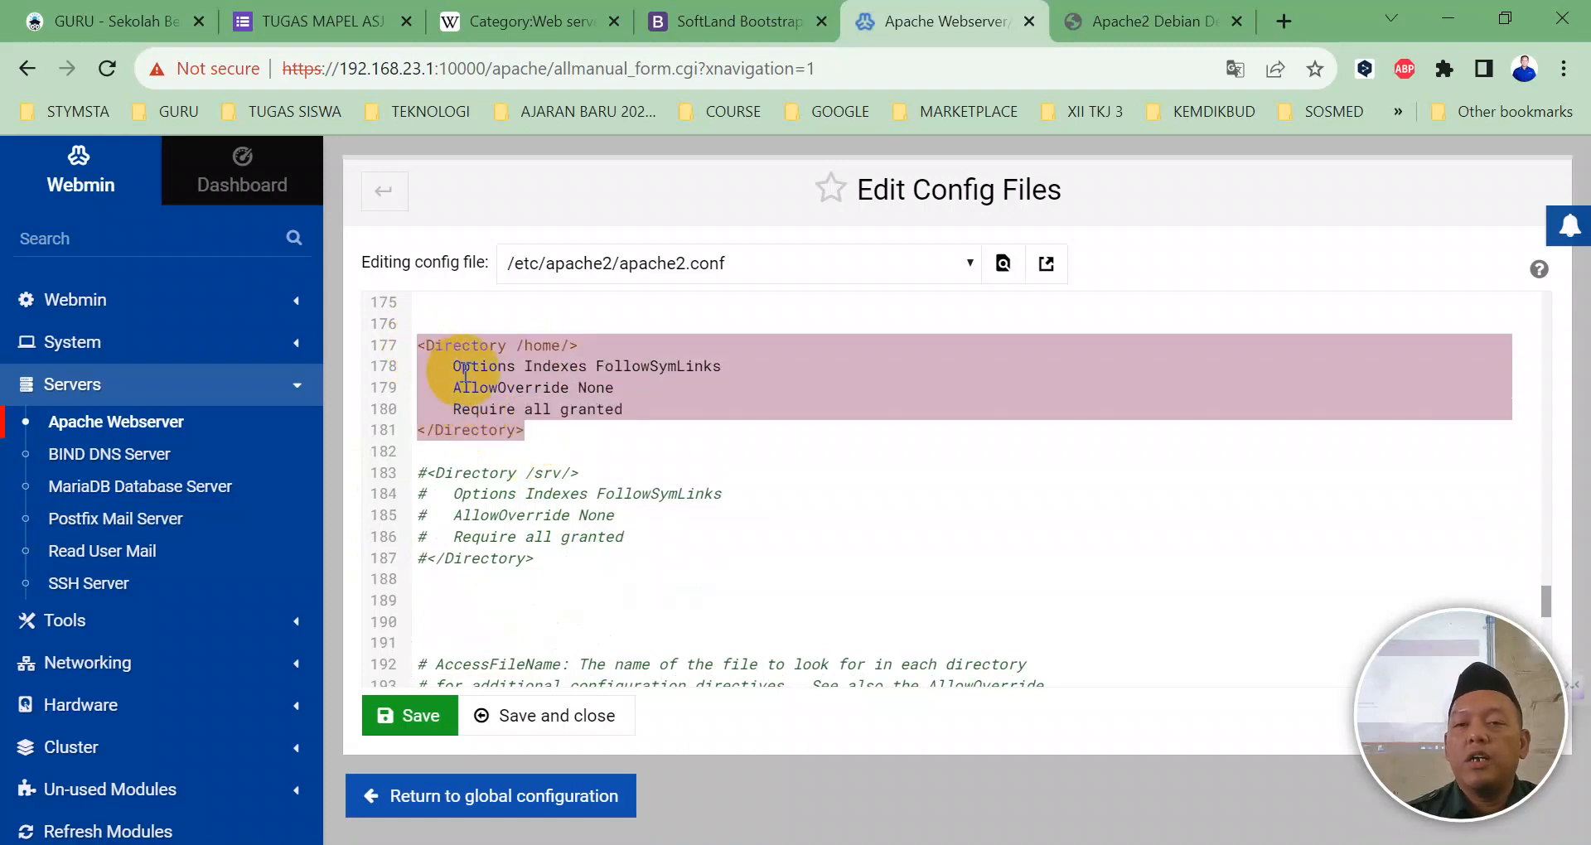
left_click(540, 717)
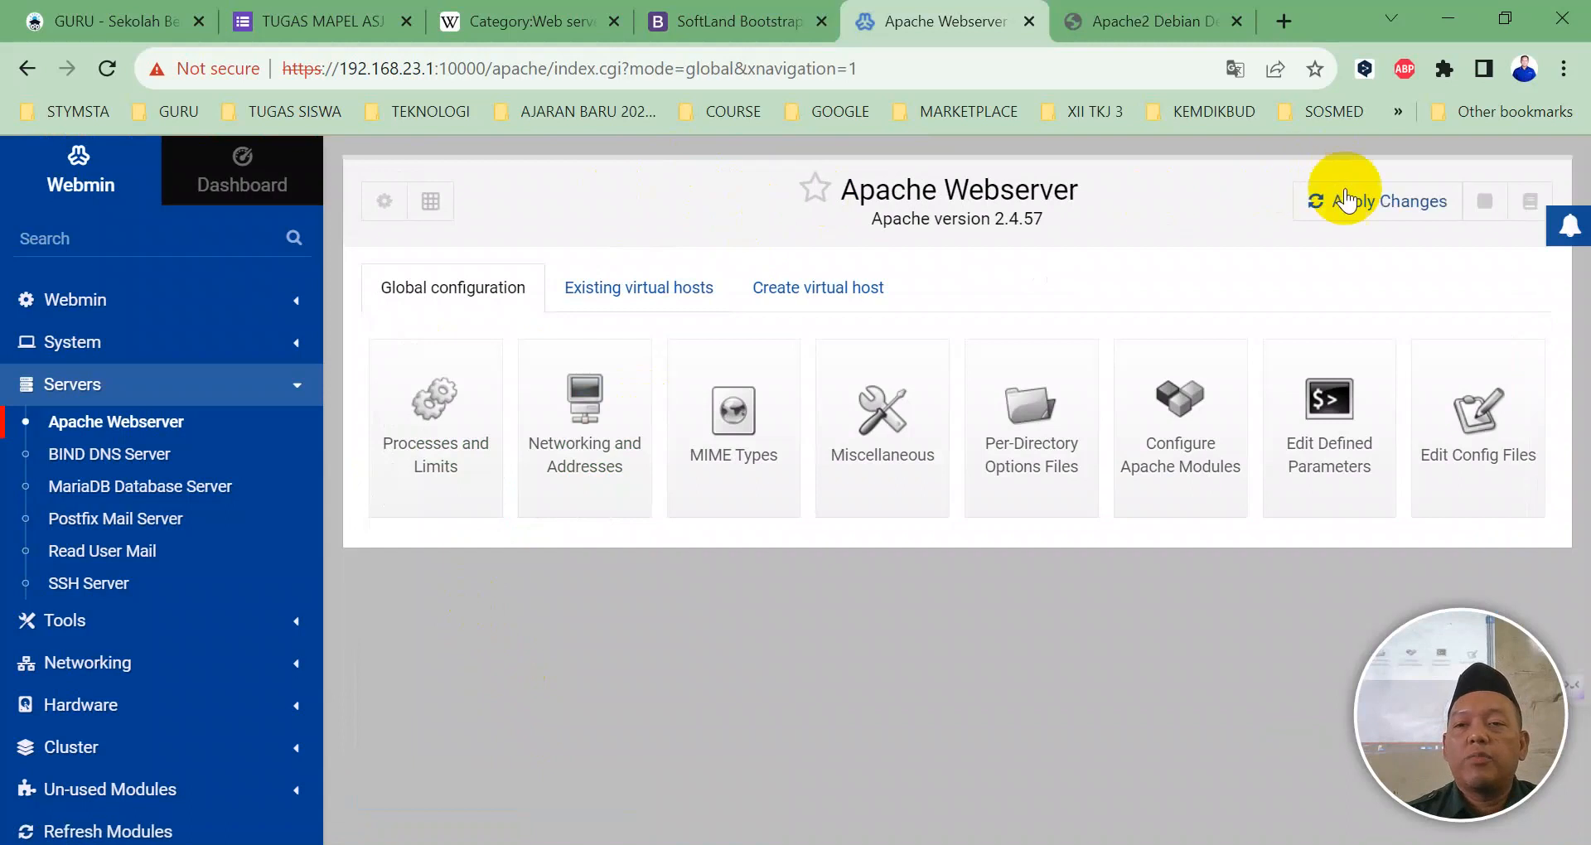
left_click(1335, 207)
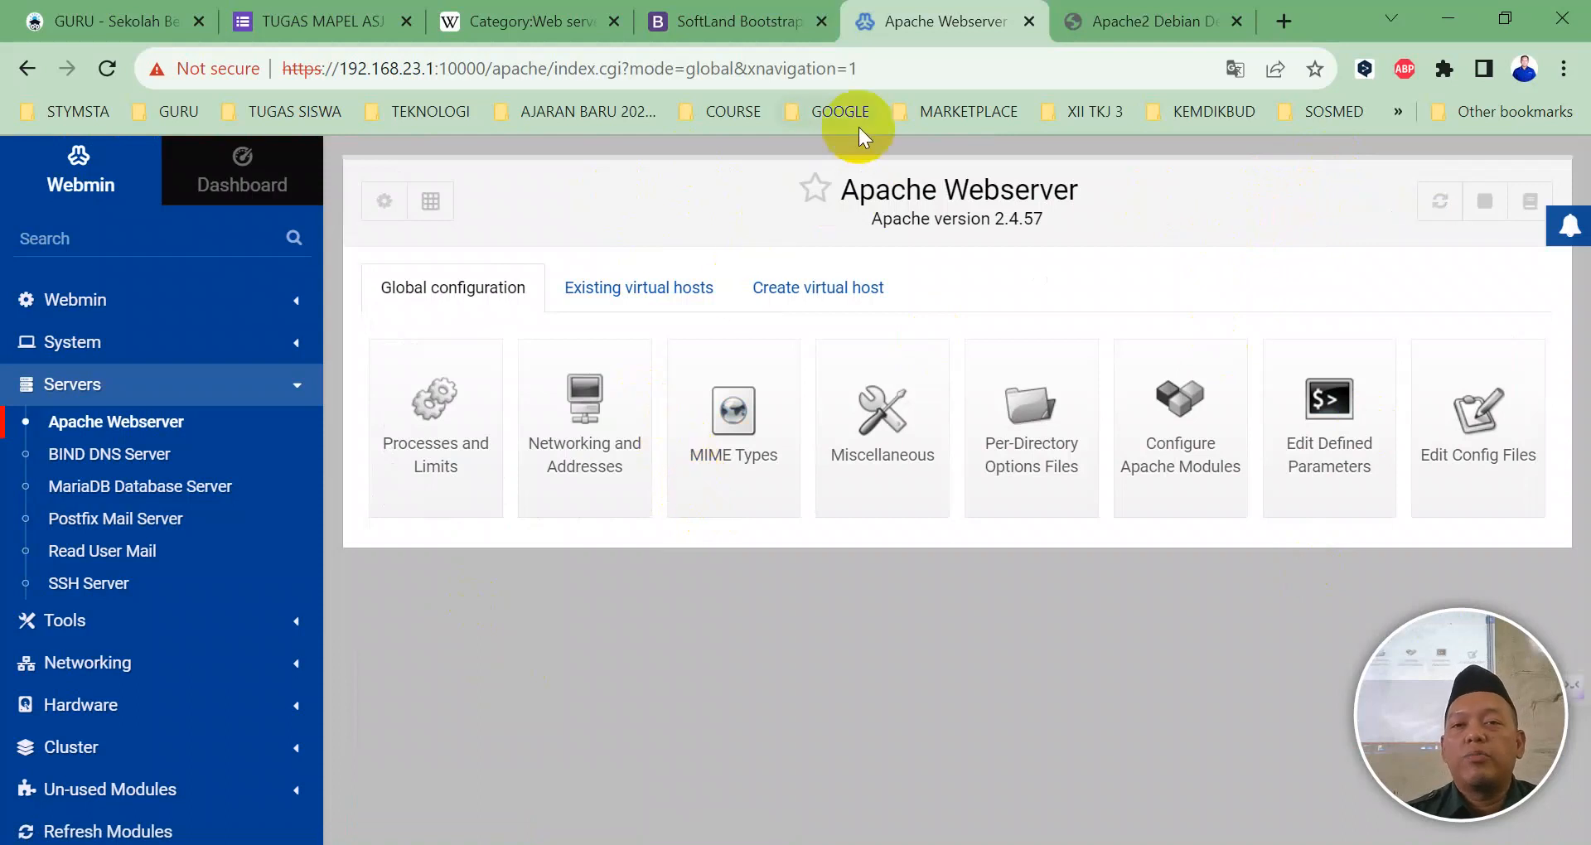
Step: Reload 192.168.23.3 to see 403 Forbidden, then return to the Webmin Apache page
left_click(1077, 21)
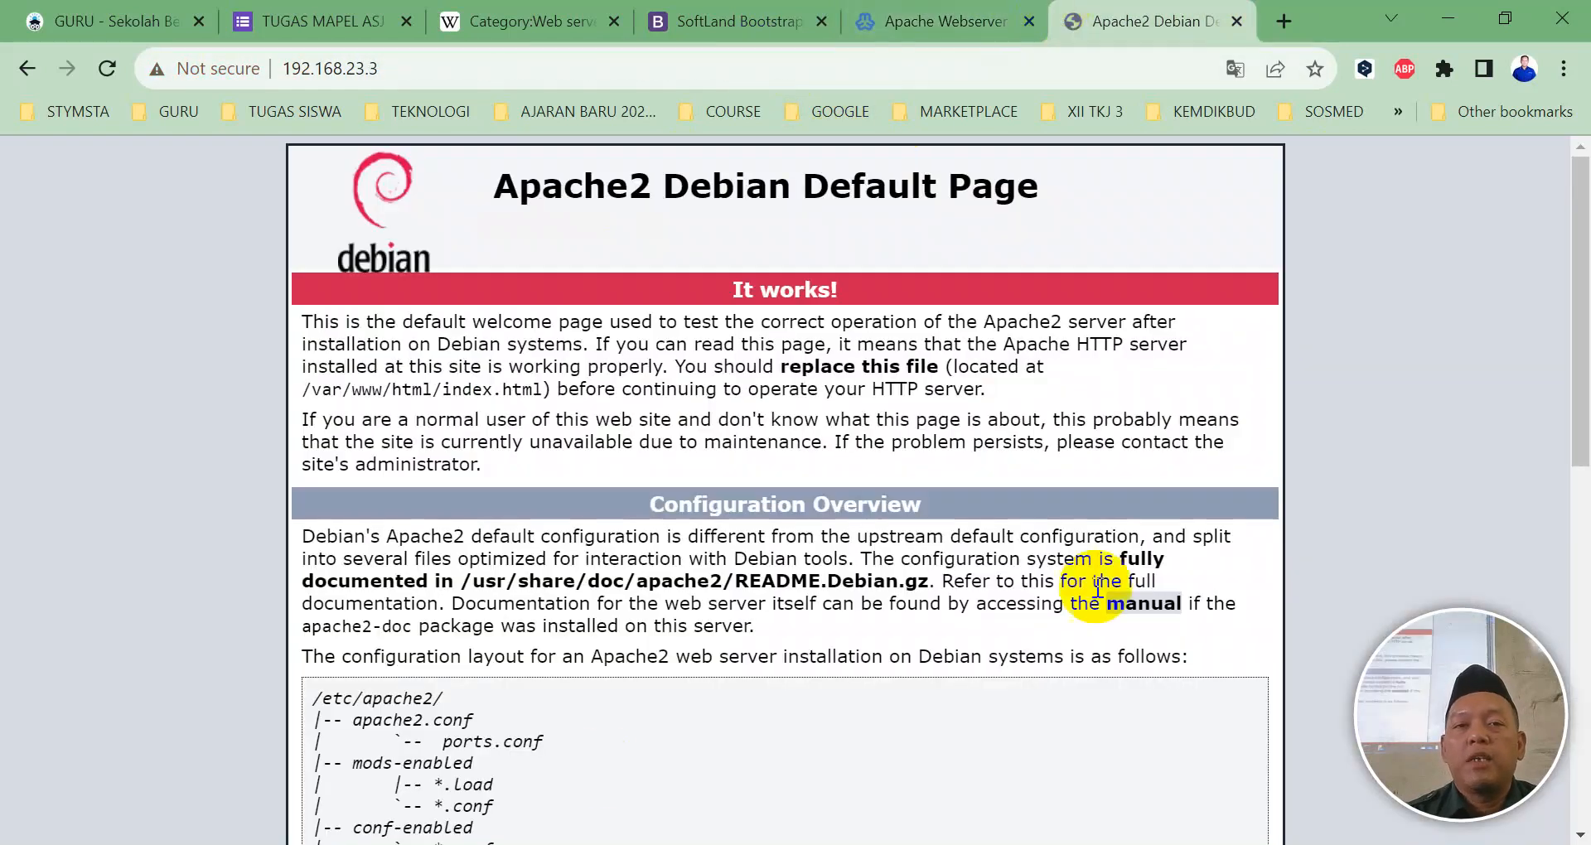
left_click(111, 71)
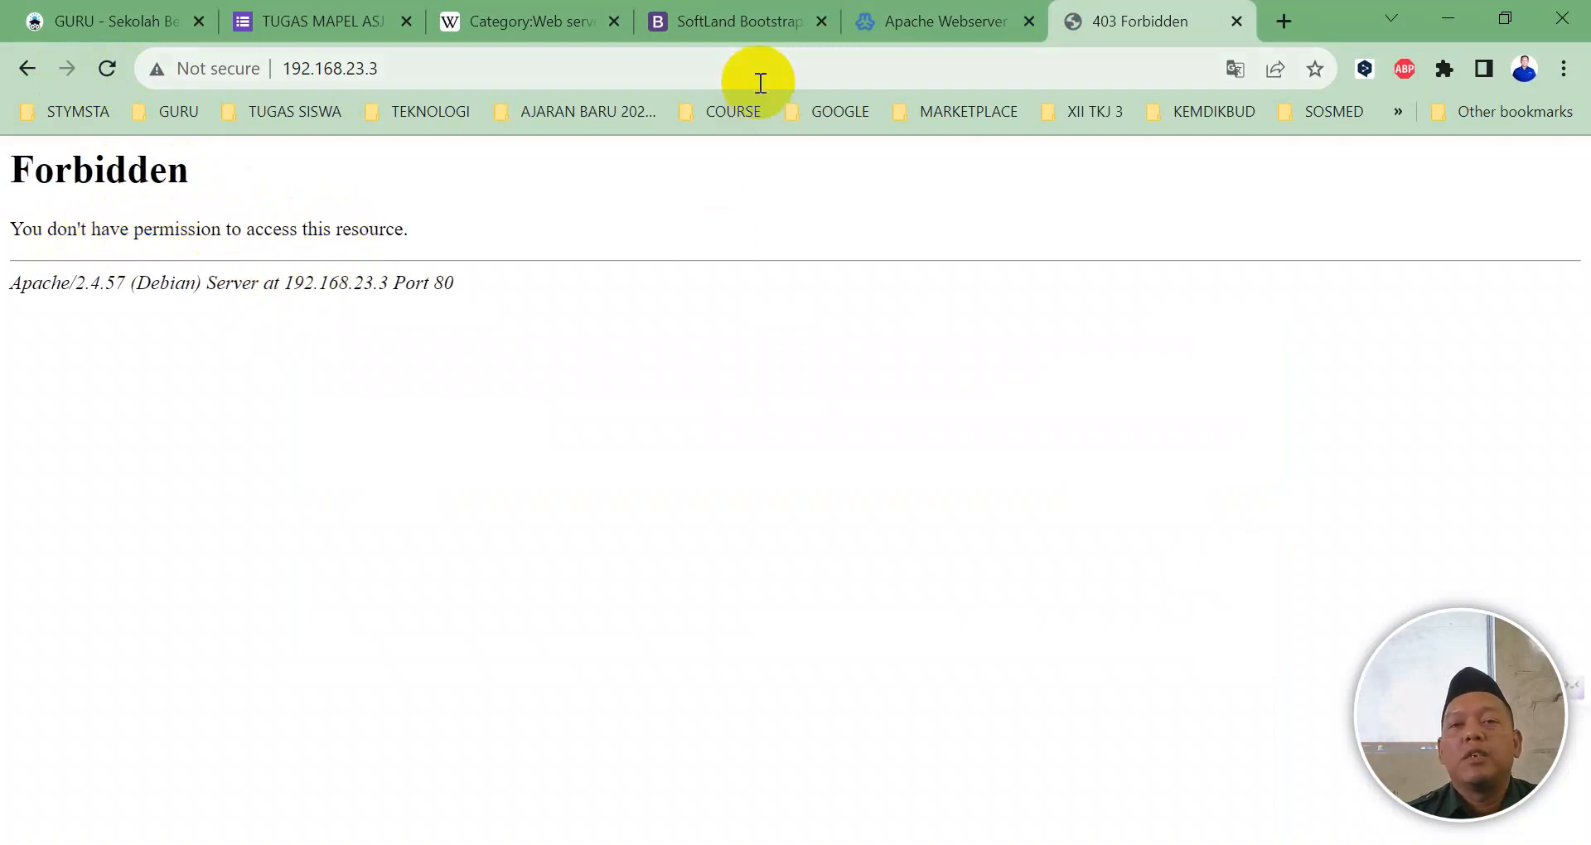
left_click(902, 25)
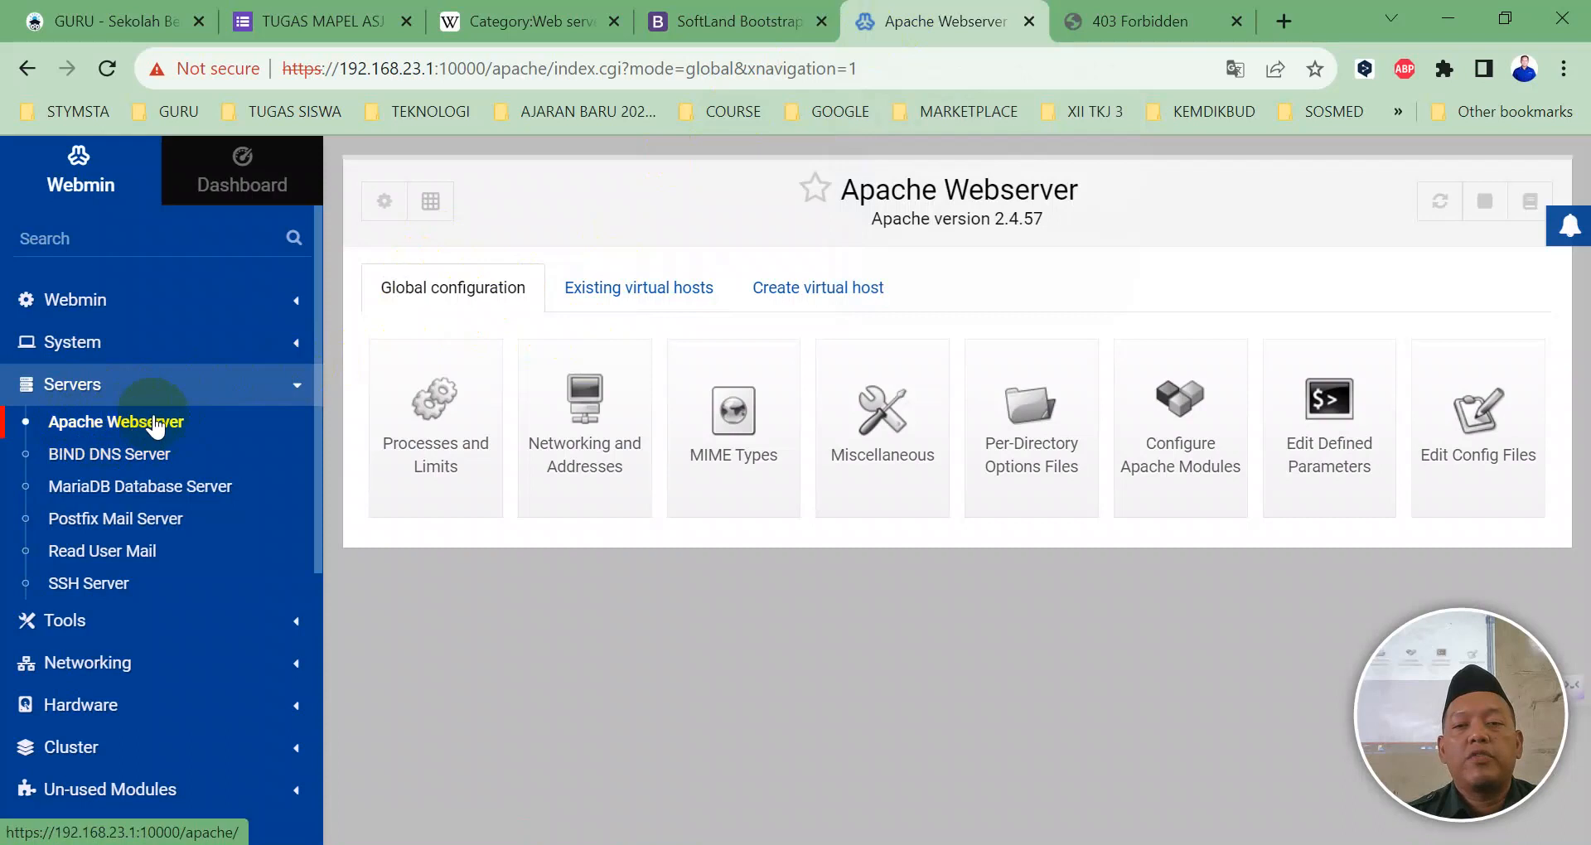
Step: Recheck the <Directory /home/> block in apache2.conf and save the file
left_click(1466, 418)
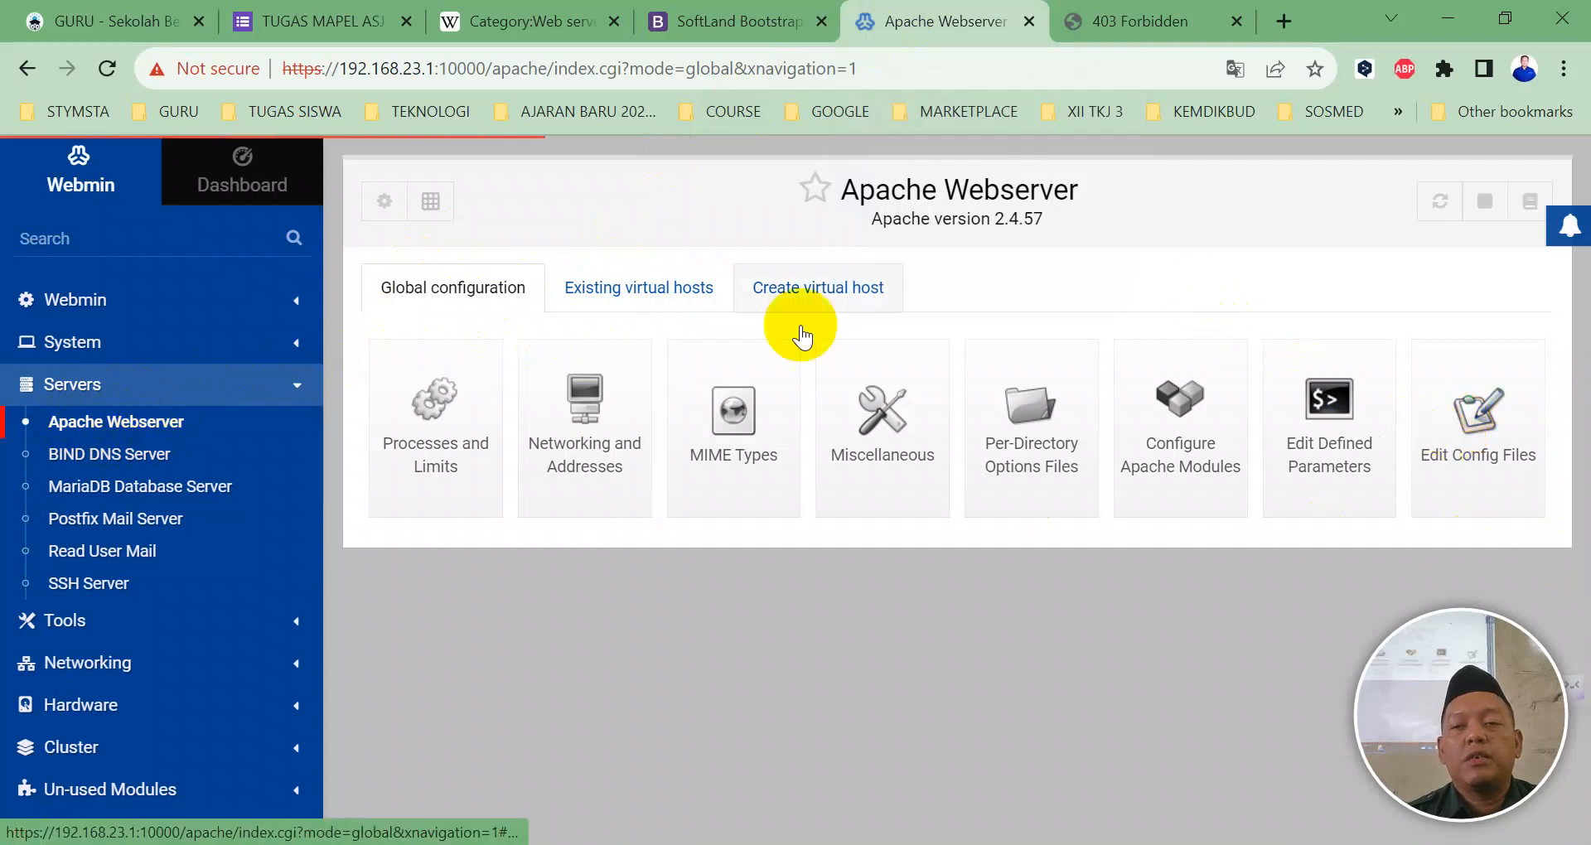
scroll(678, 446, "down", 15)
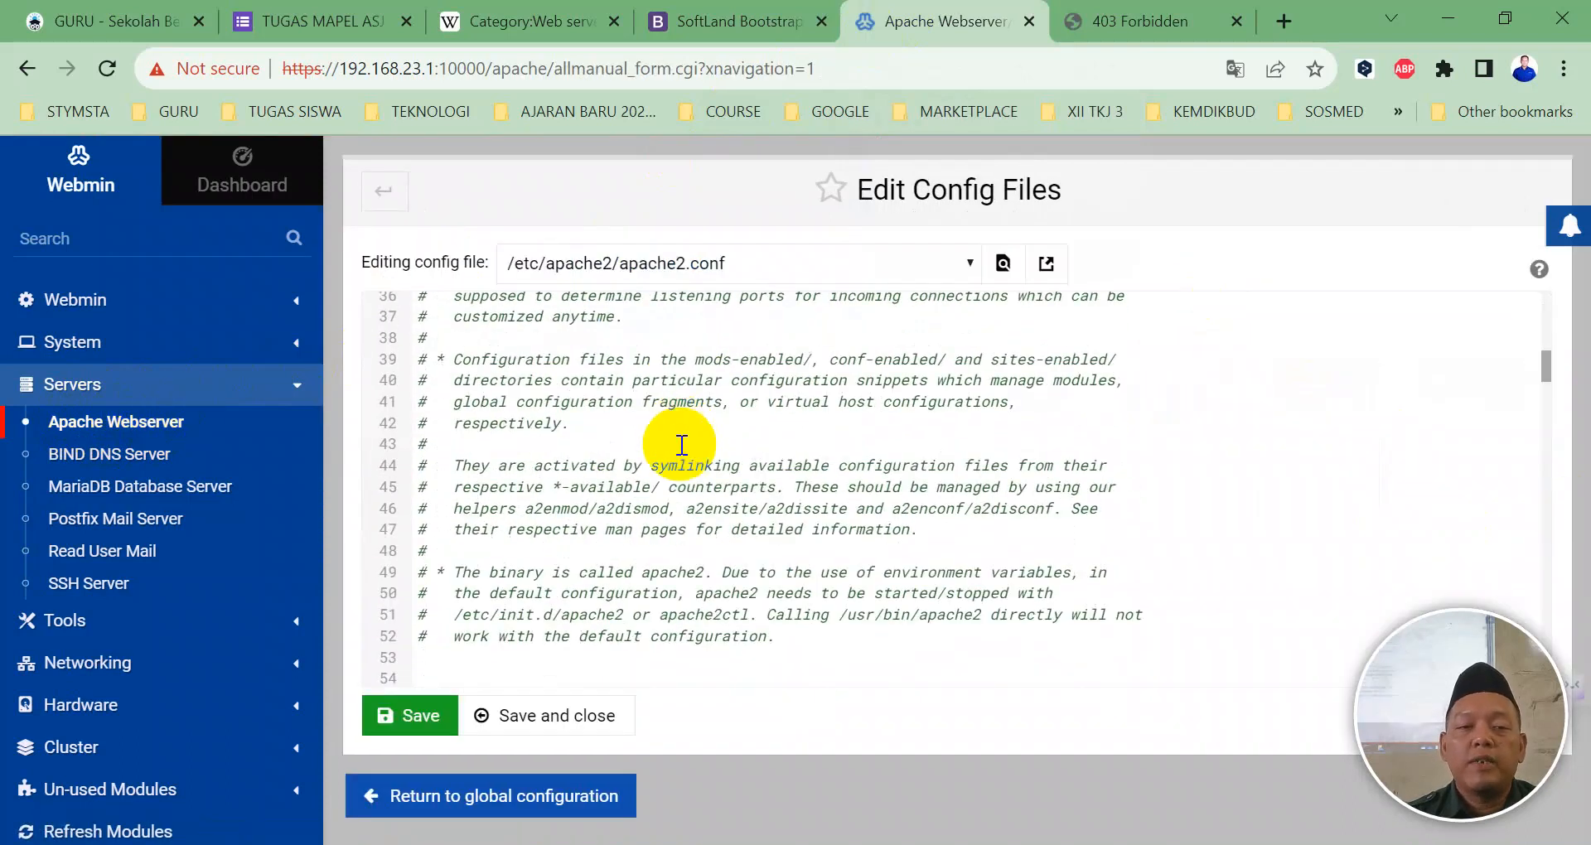
scroll(681, 445, "down", 17)
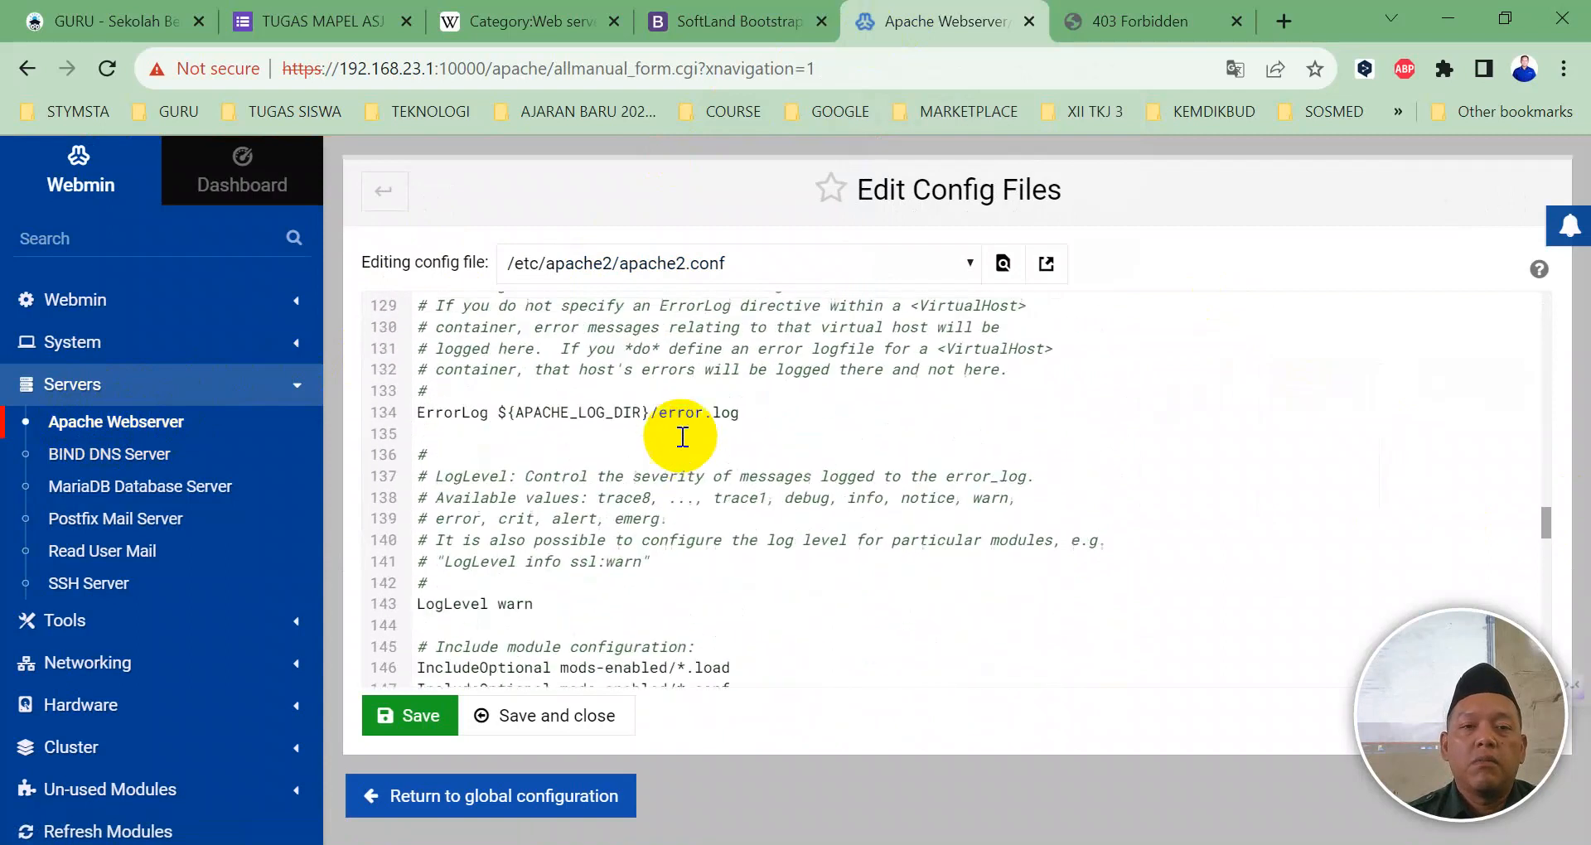
scroll(682, 436, "down", 4)
scroll(679, 434, "down", 4)
scroll(679, 434, "up", 5)
scroll(679, 434, "down", 5)
scroll(679, 433, "down", 3)
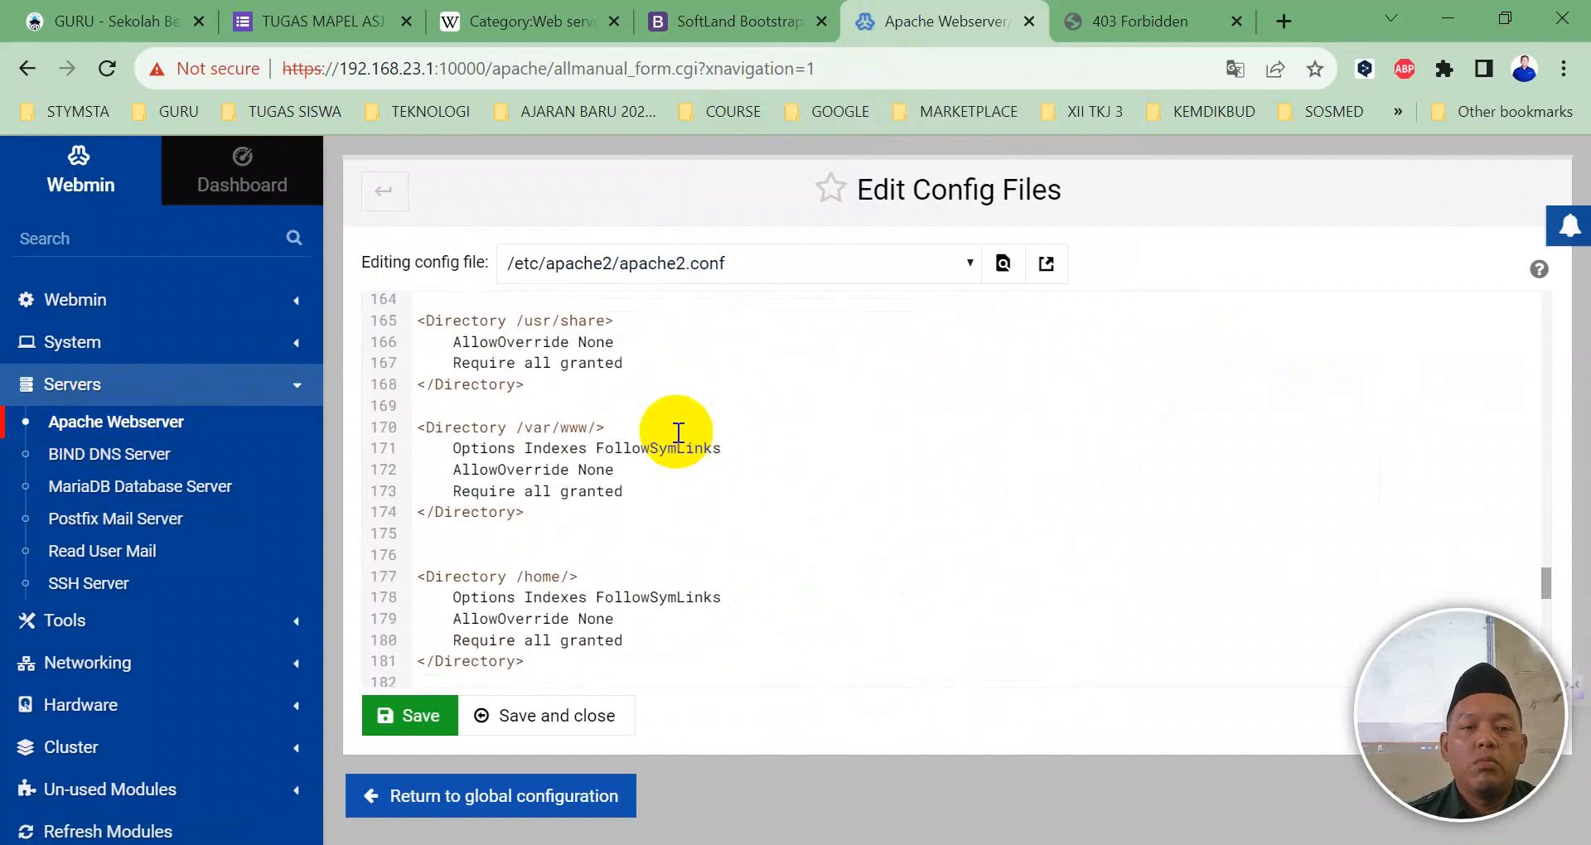
scroll(654, 439, "down", 1)
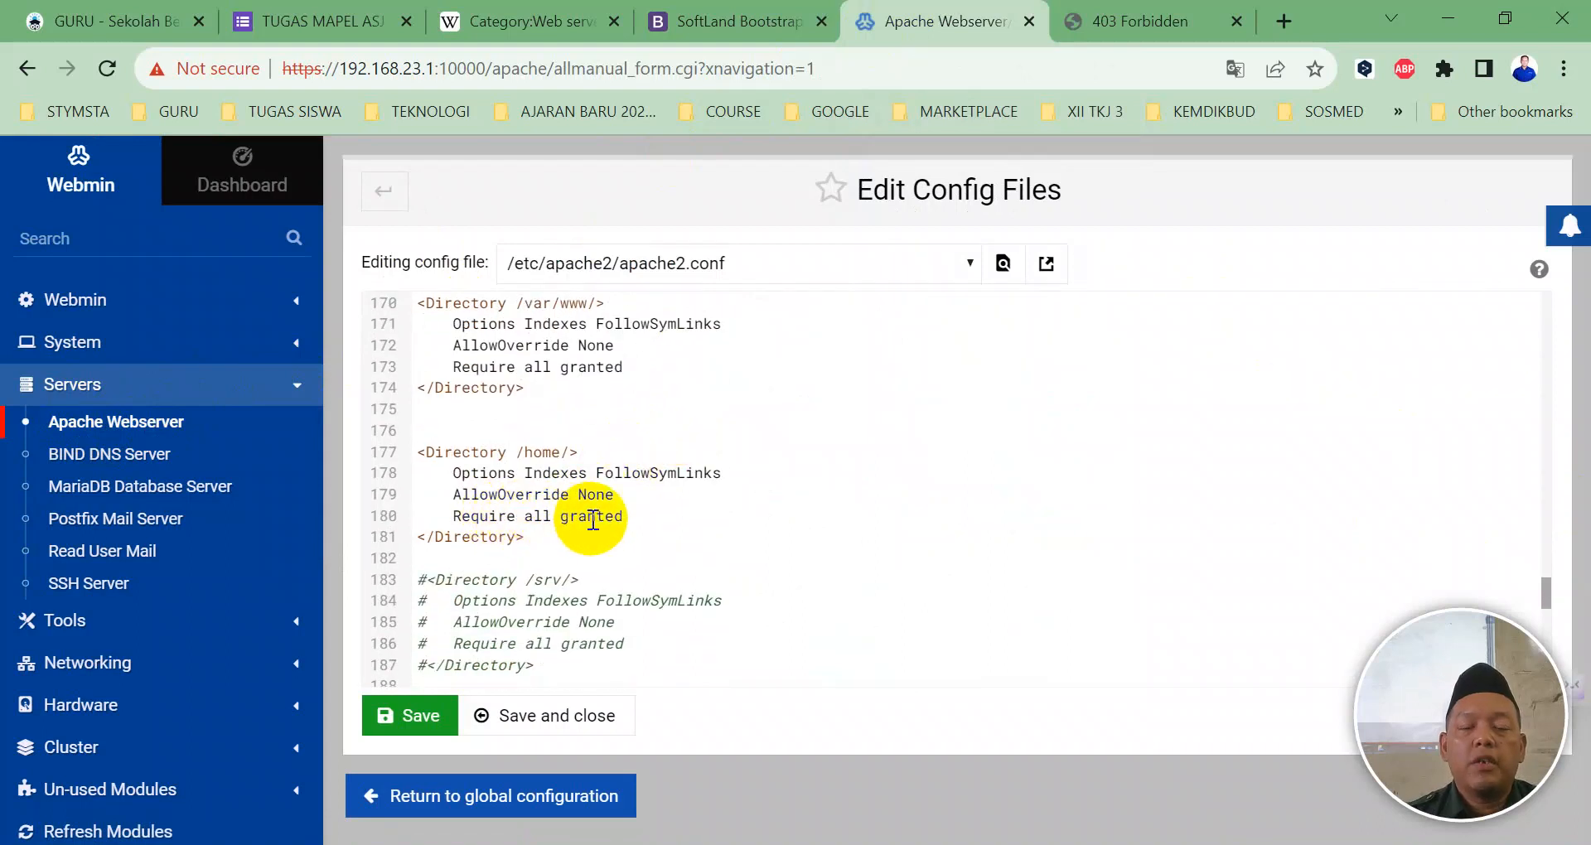
left_click(623, 706)
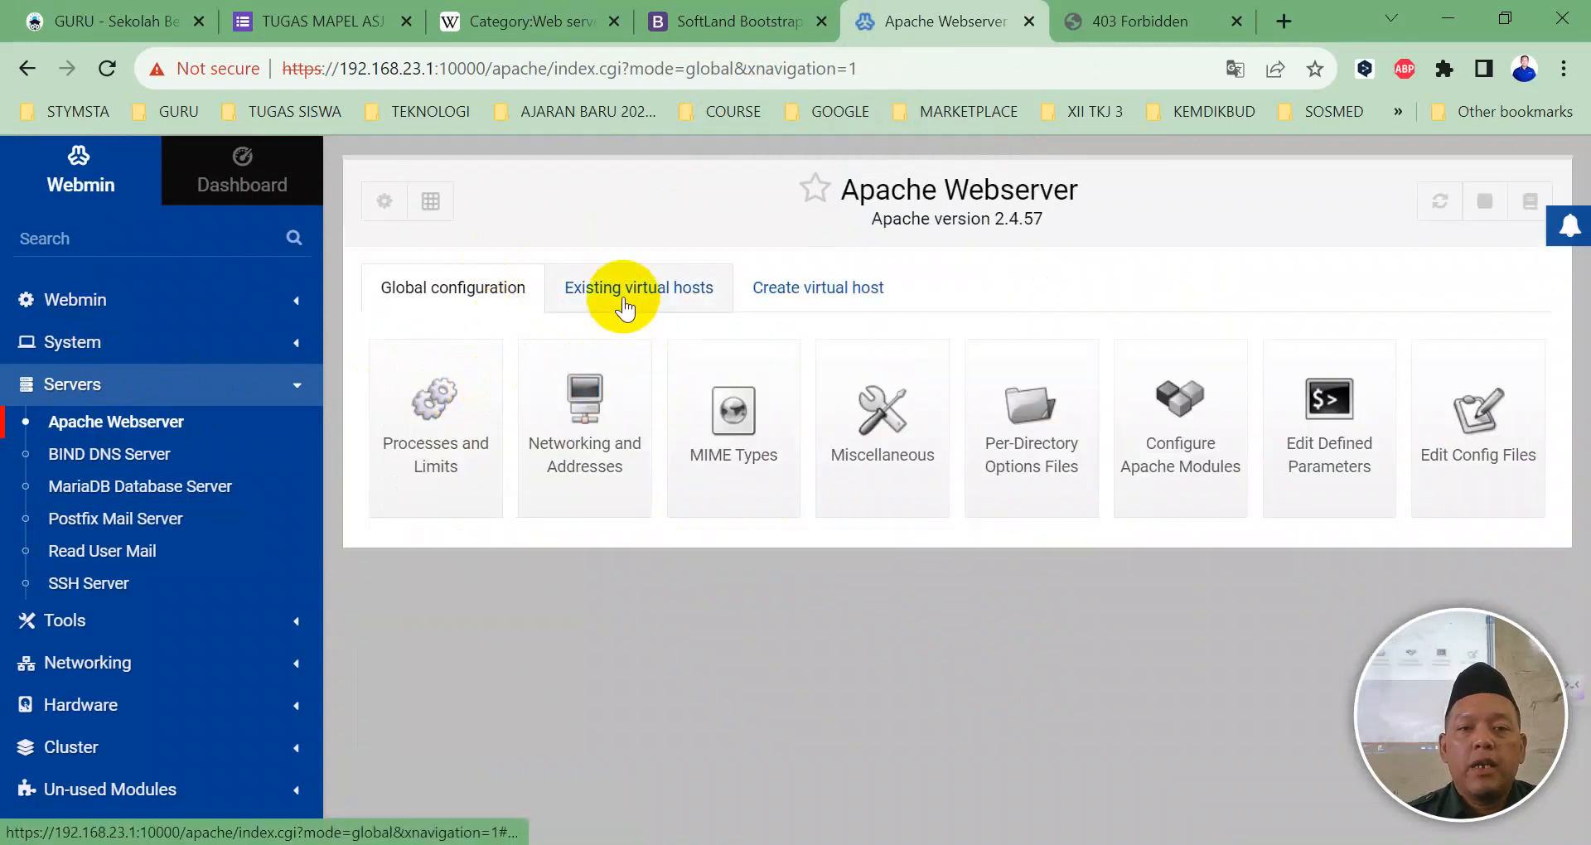
Step: List the existing virtual hosts, including 192.168.23.3:80, and expand the Tools modules
left_click(623, 308)
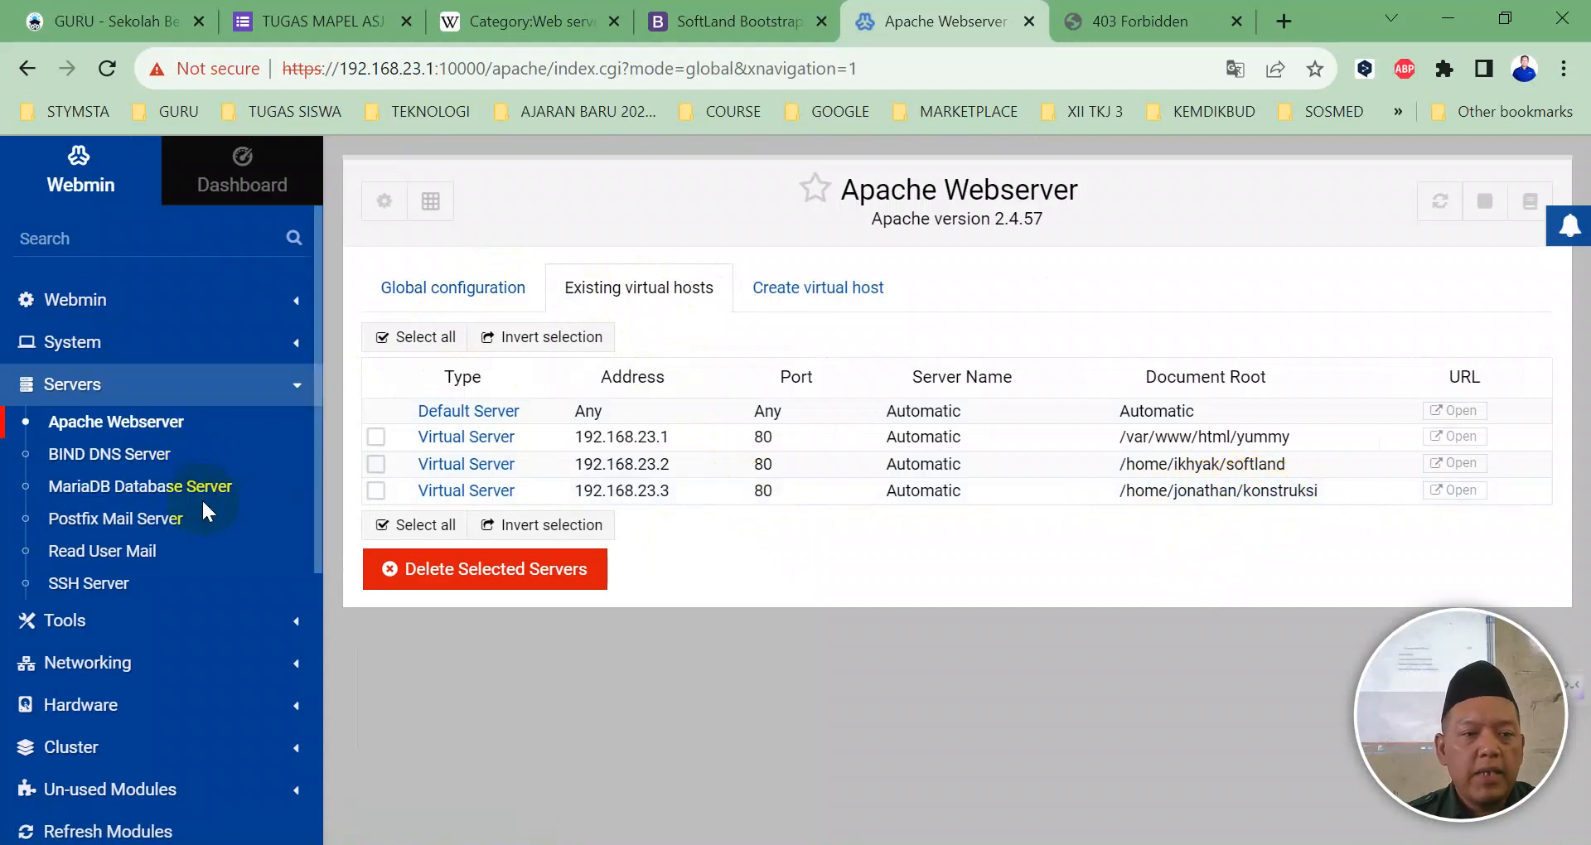
scroll(203, 505, "down", 4)
left_click(70, 314)
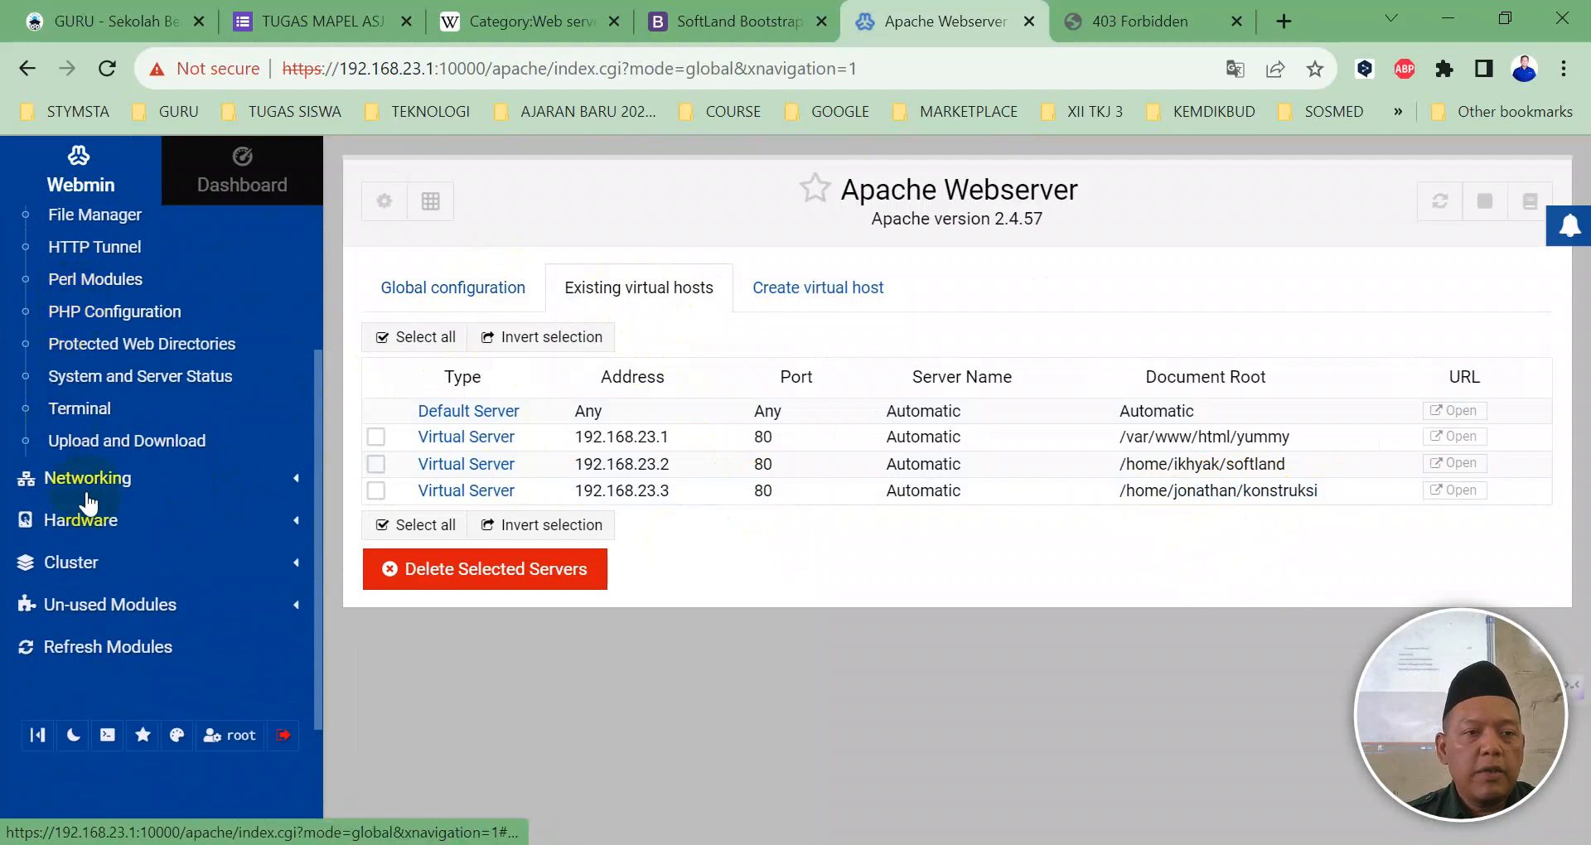
Step: In the Webmin terminal, list the contents of /home and then /home/jonathan
left_click(98, 411)
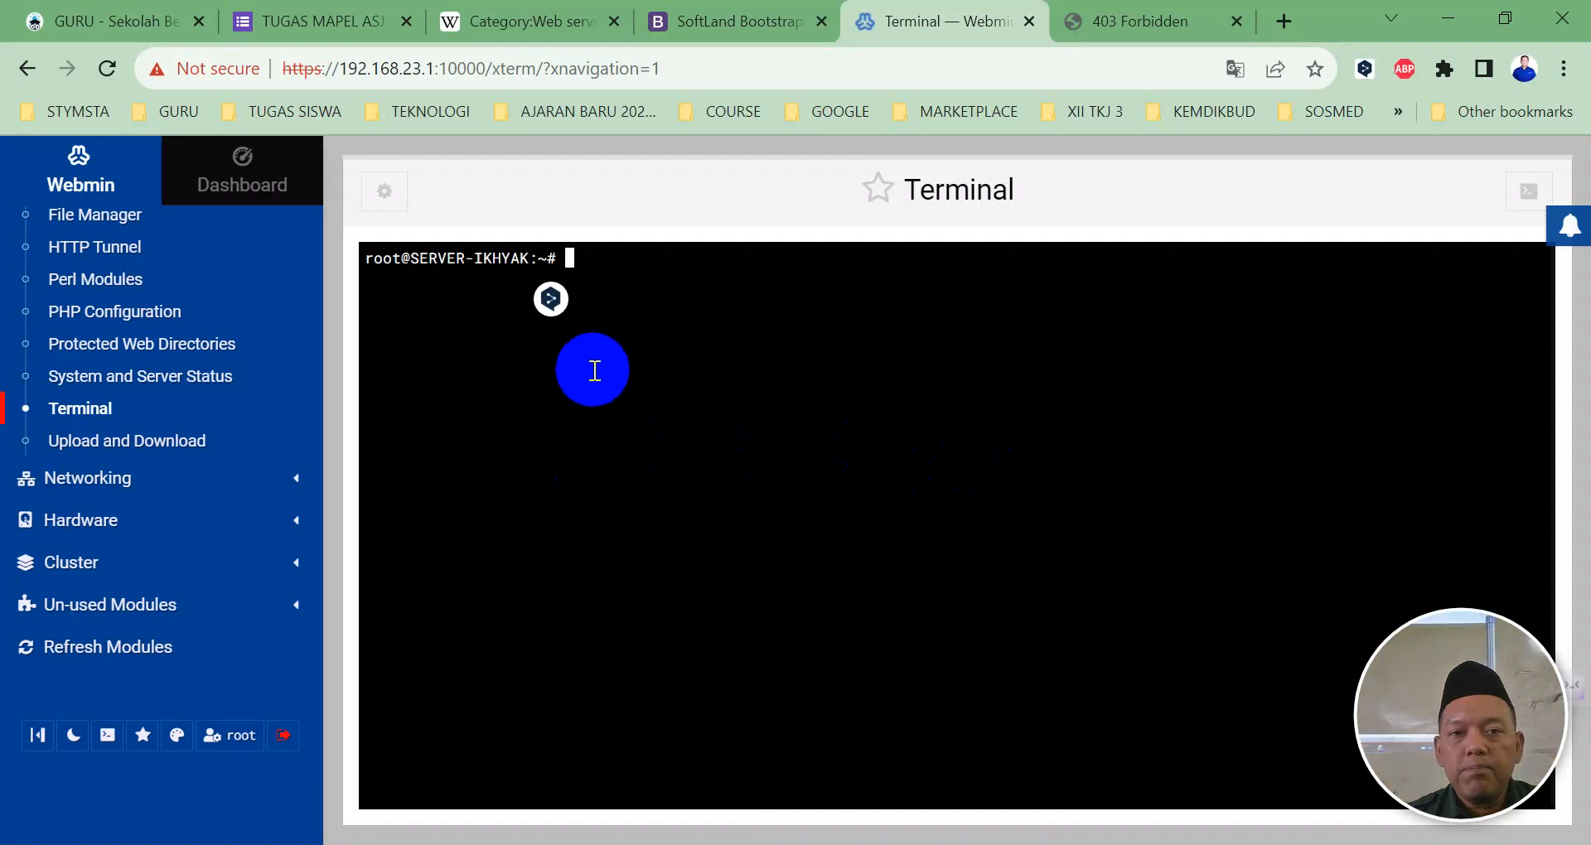
type("ls /h")
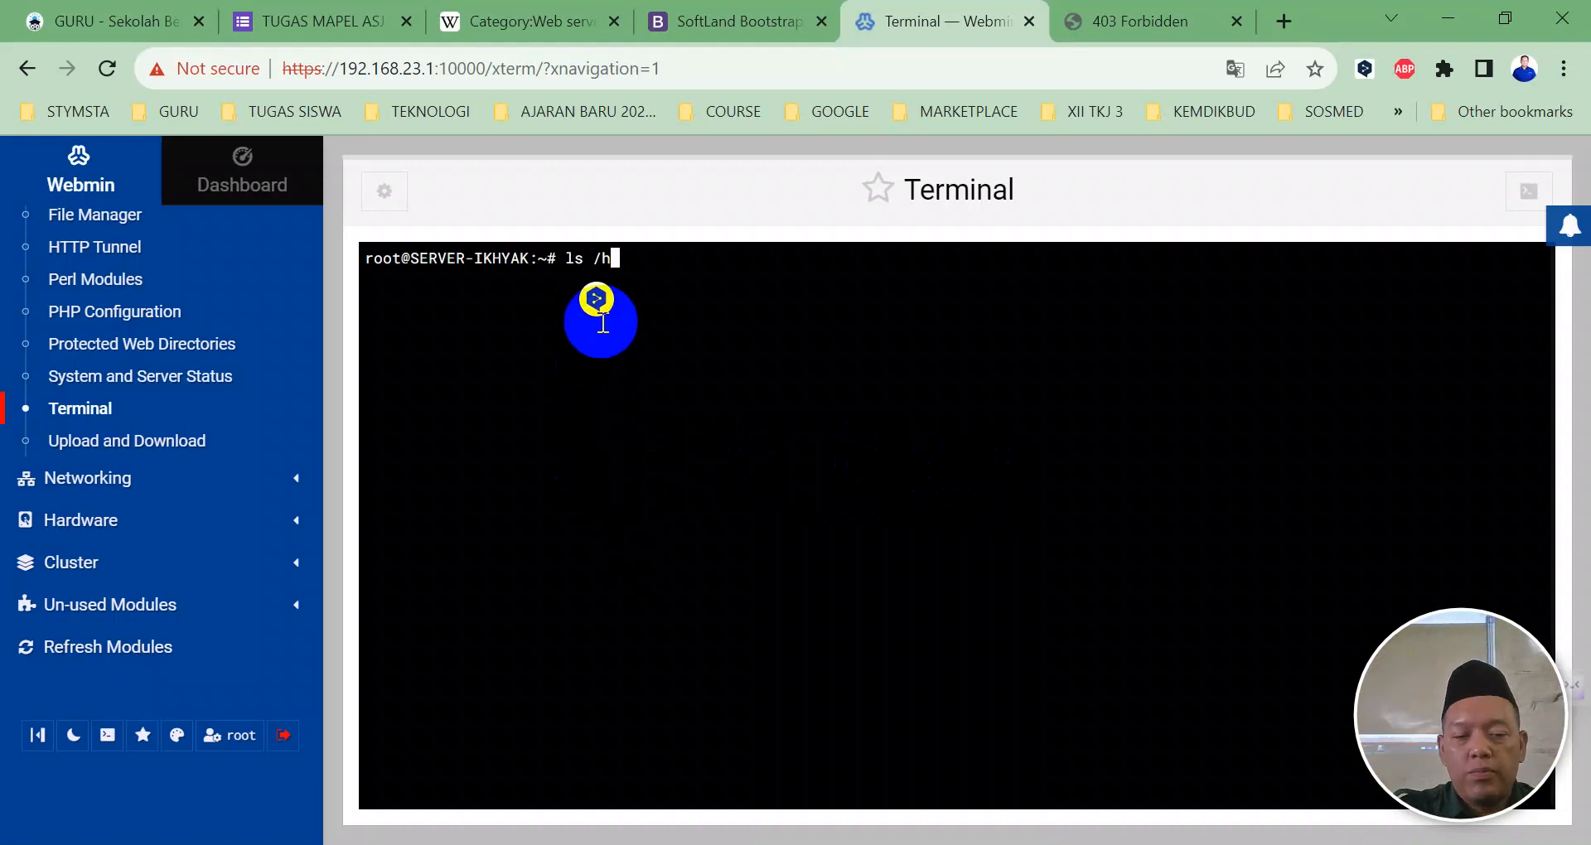
key("Tab")
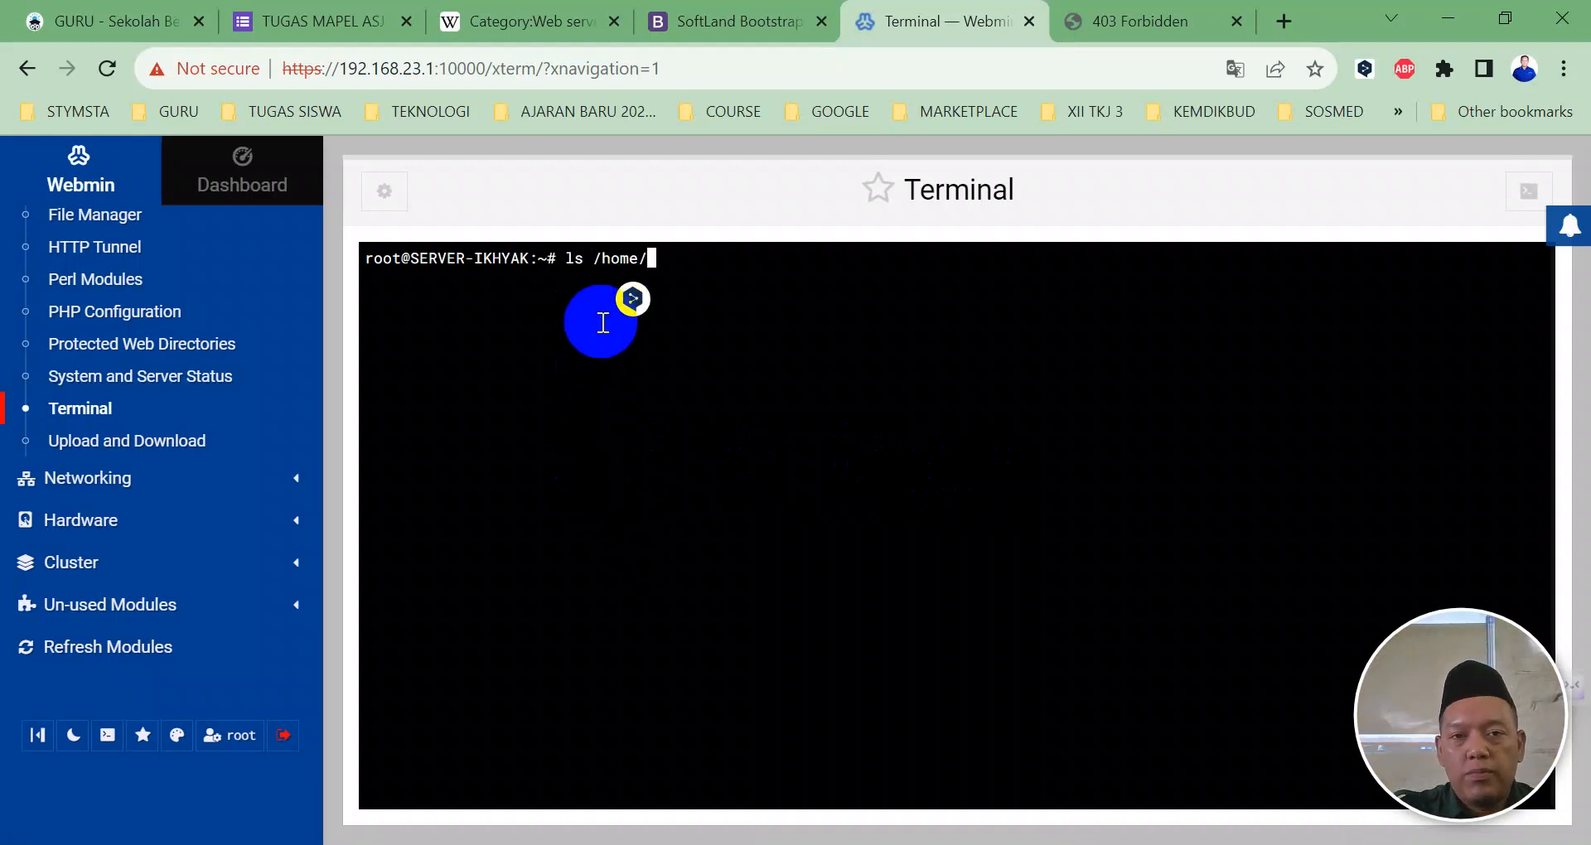
key("Return")
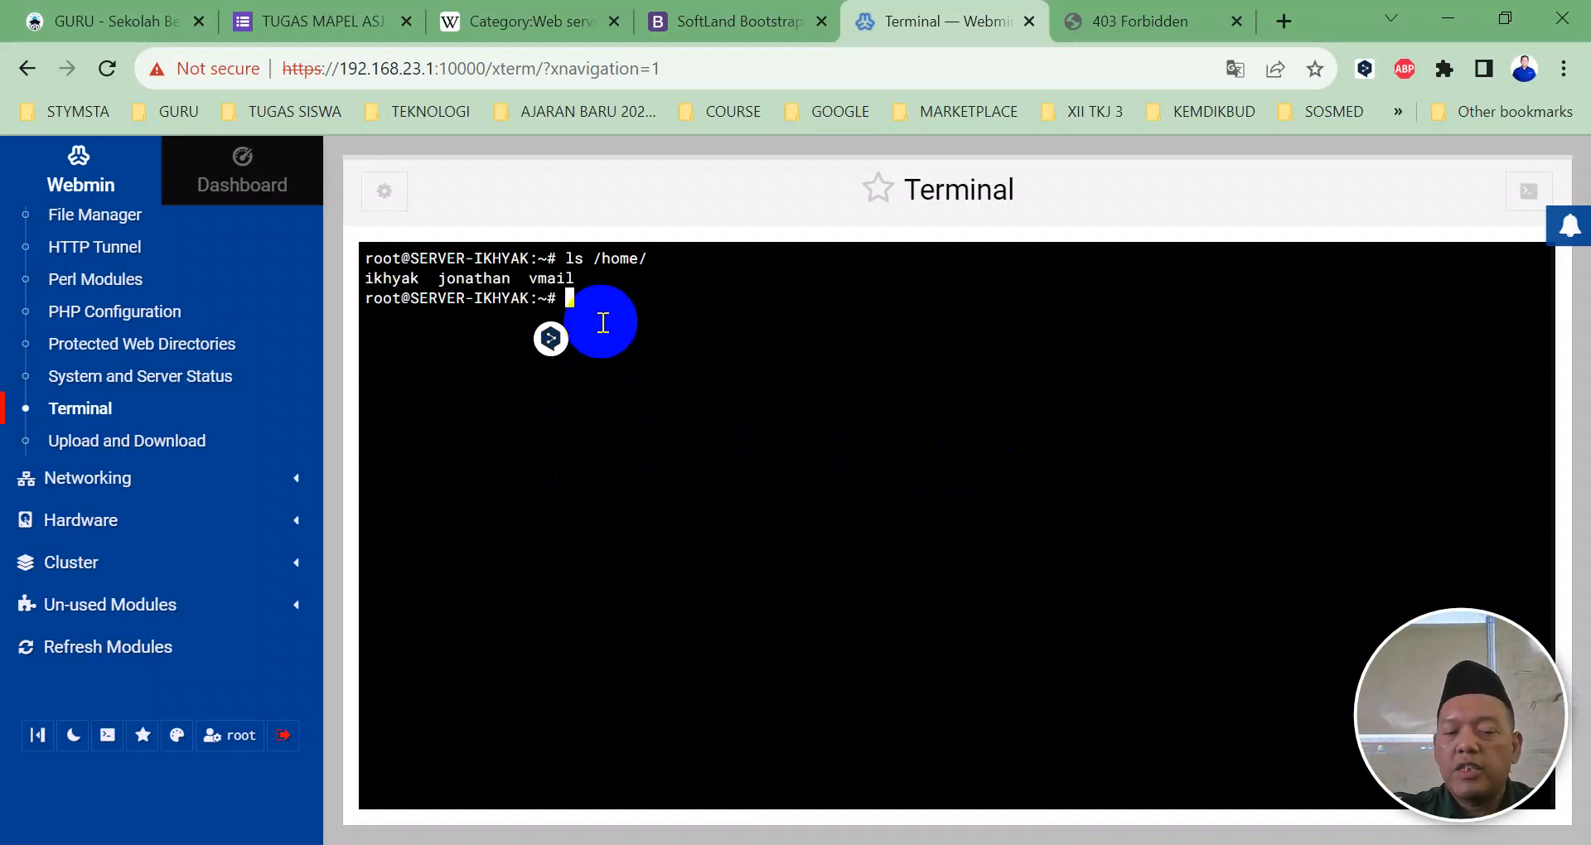
type("ls /h")
key("Tab")
type("q")
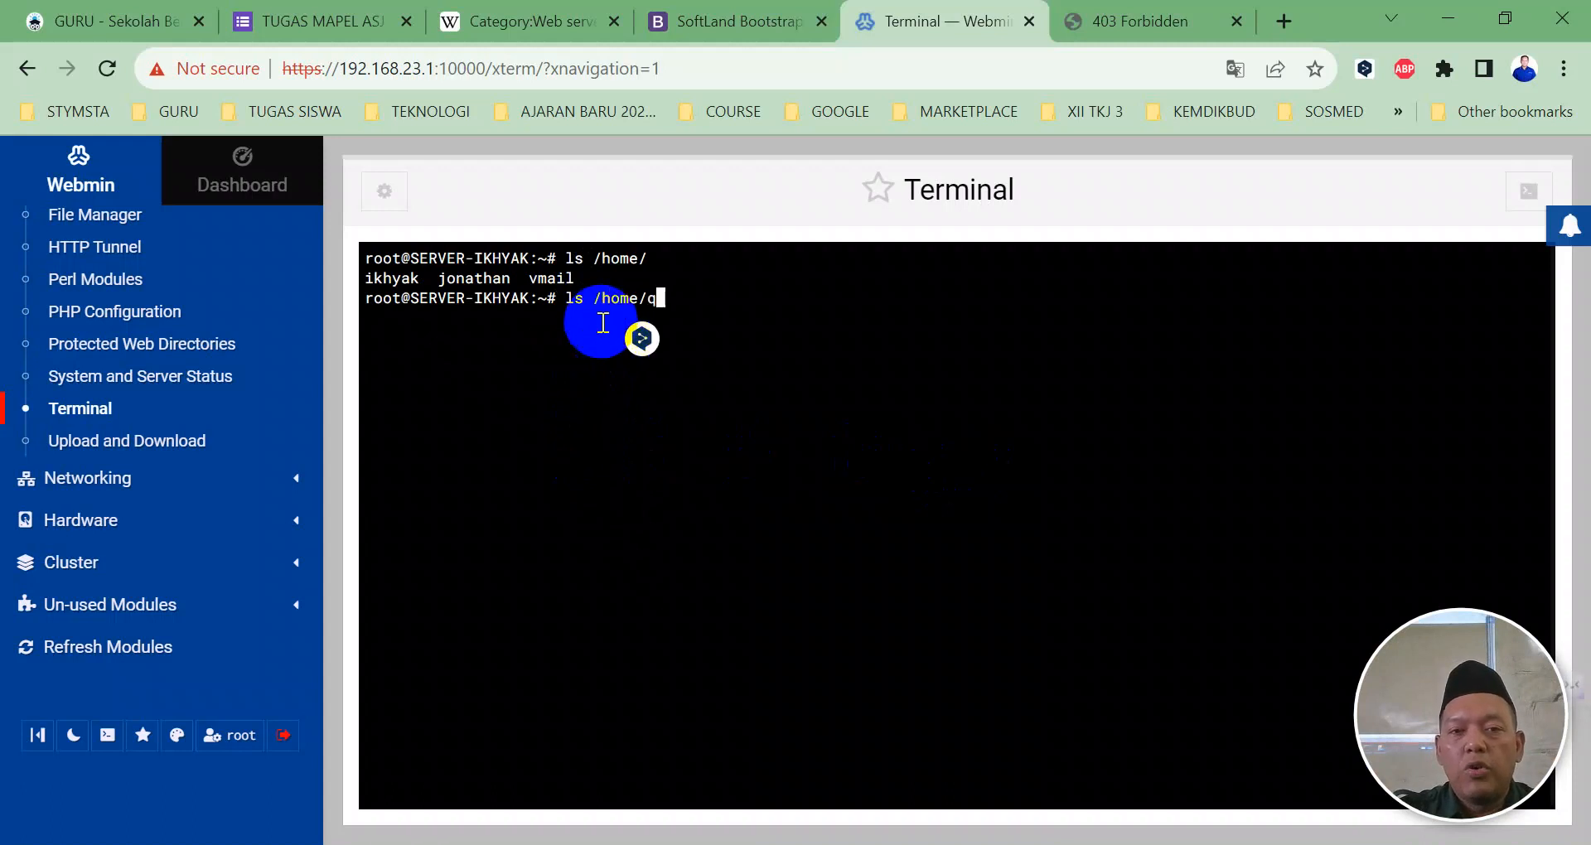
key("BackSpace")
type("jo")
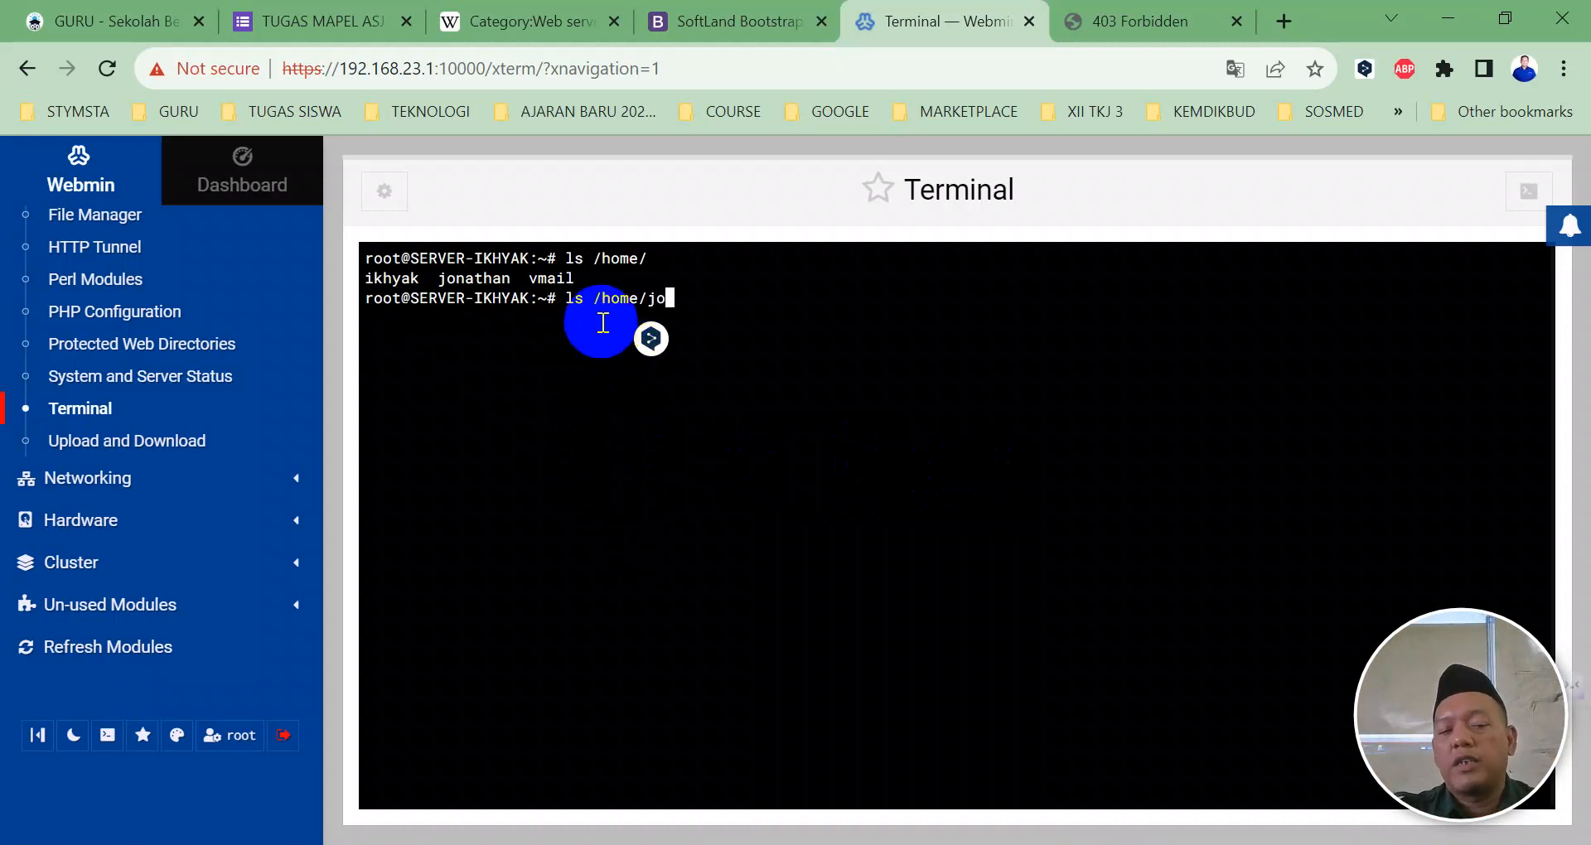
key("Tab")
key("Return")
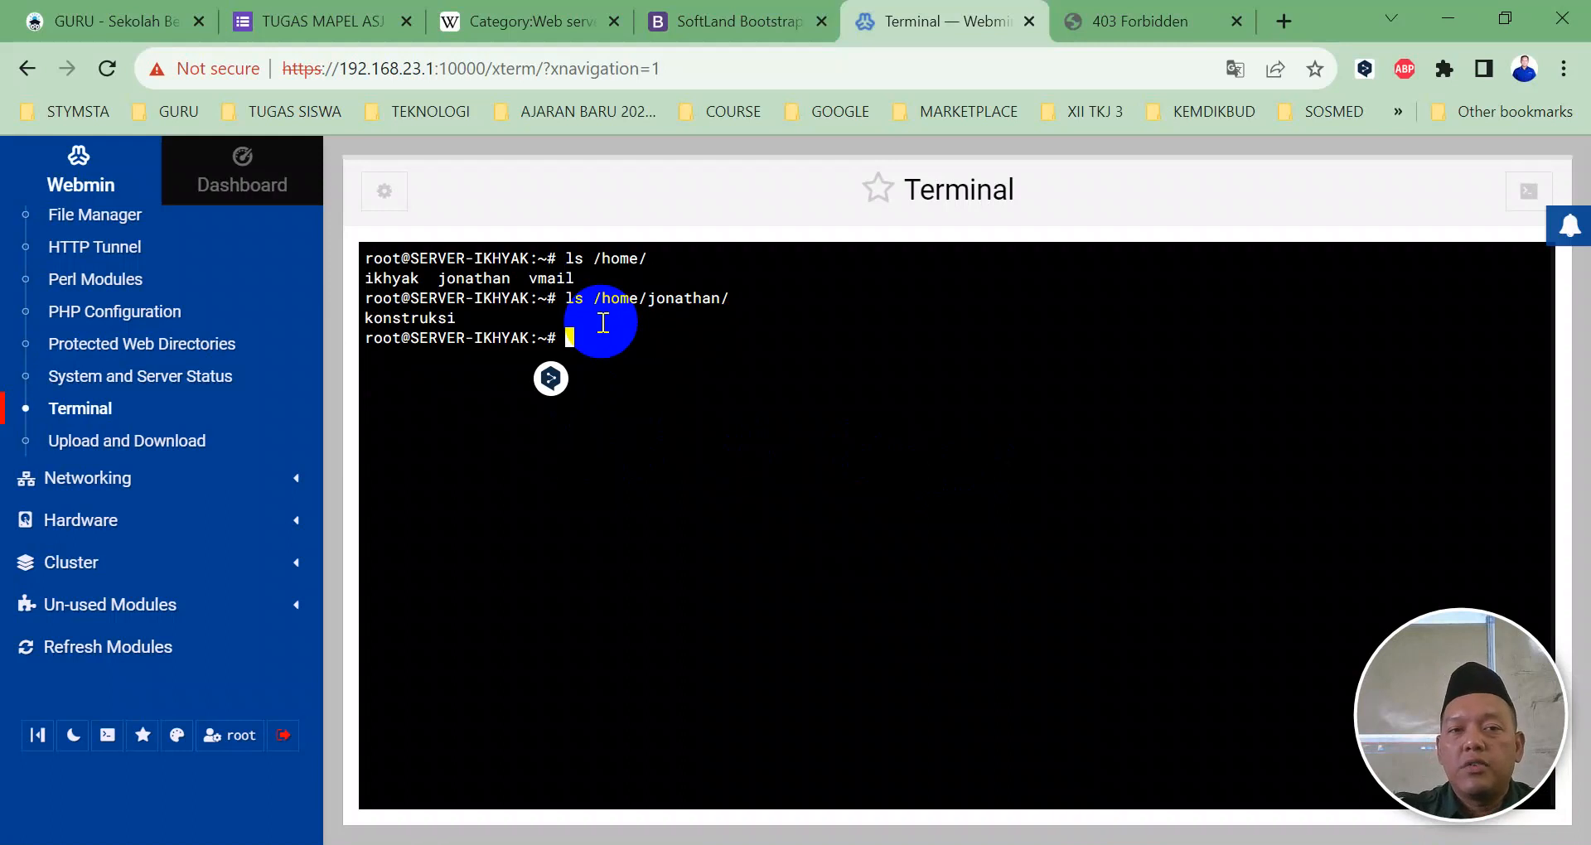
Step: Change into /home/jonathan and list it in detail with ls -l to check ownership
type("ls -l")
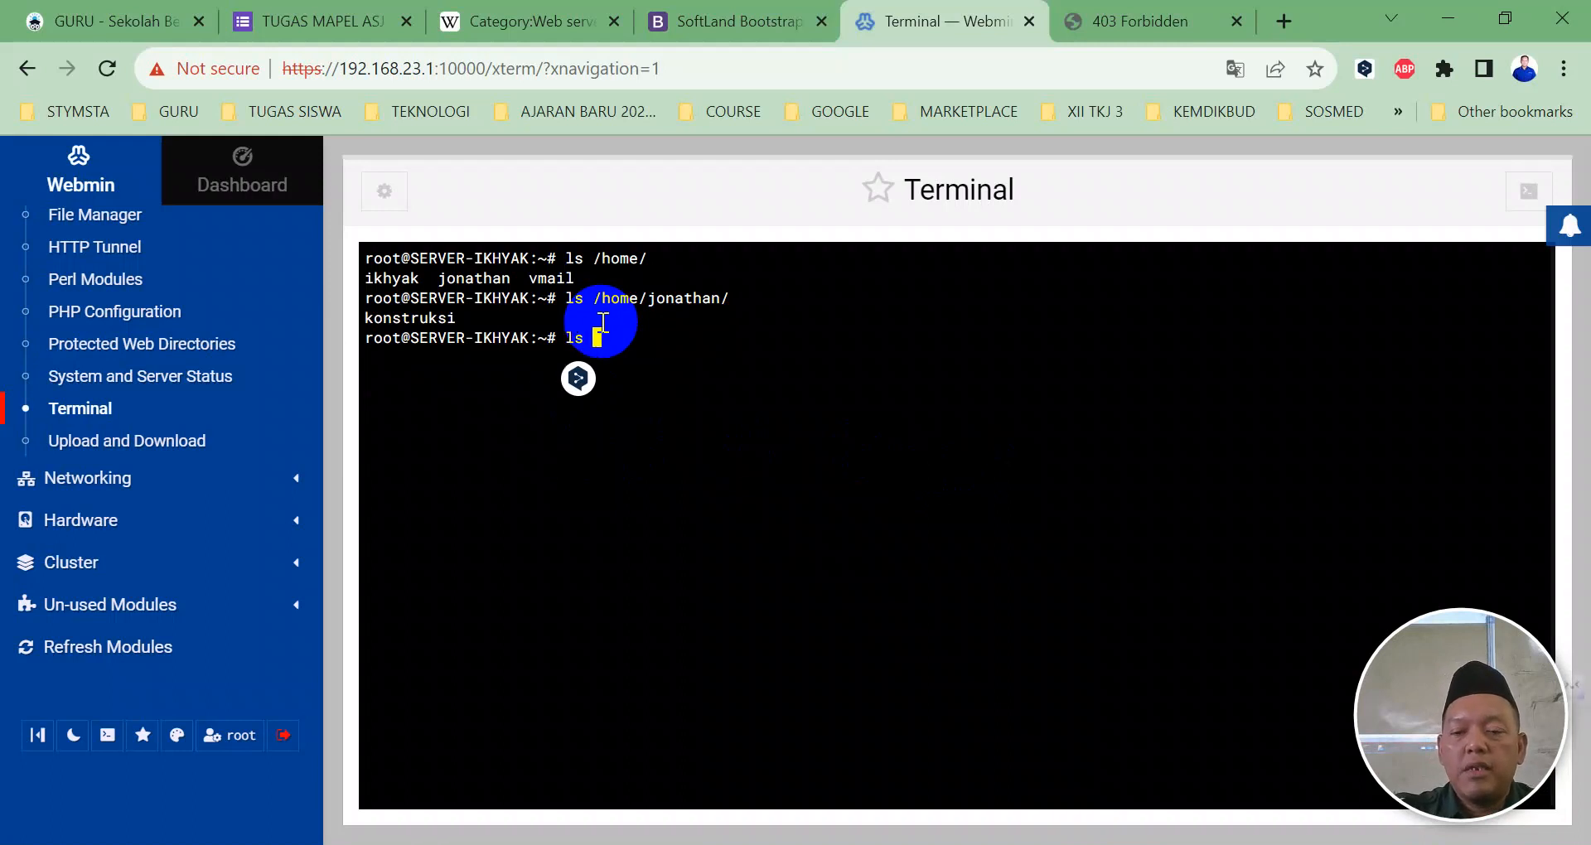
key("BackSpace")
key("BackSpace")
key("BackSpace")
key("BackSpace")
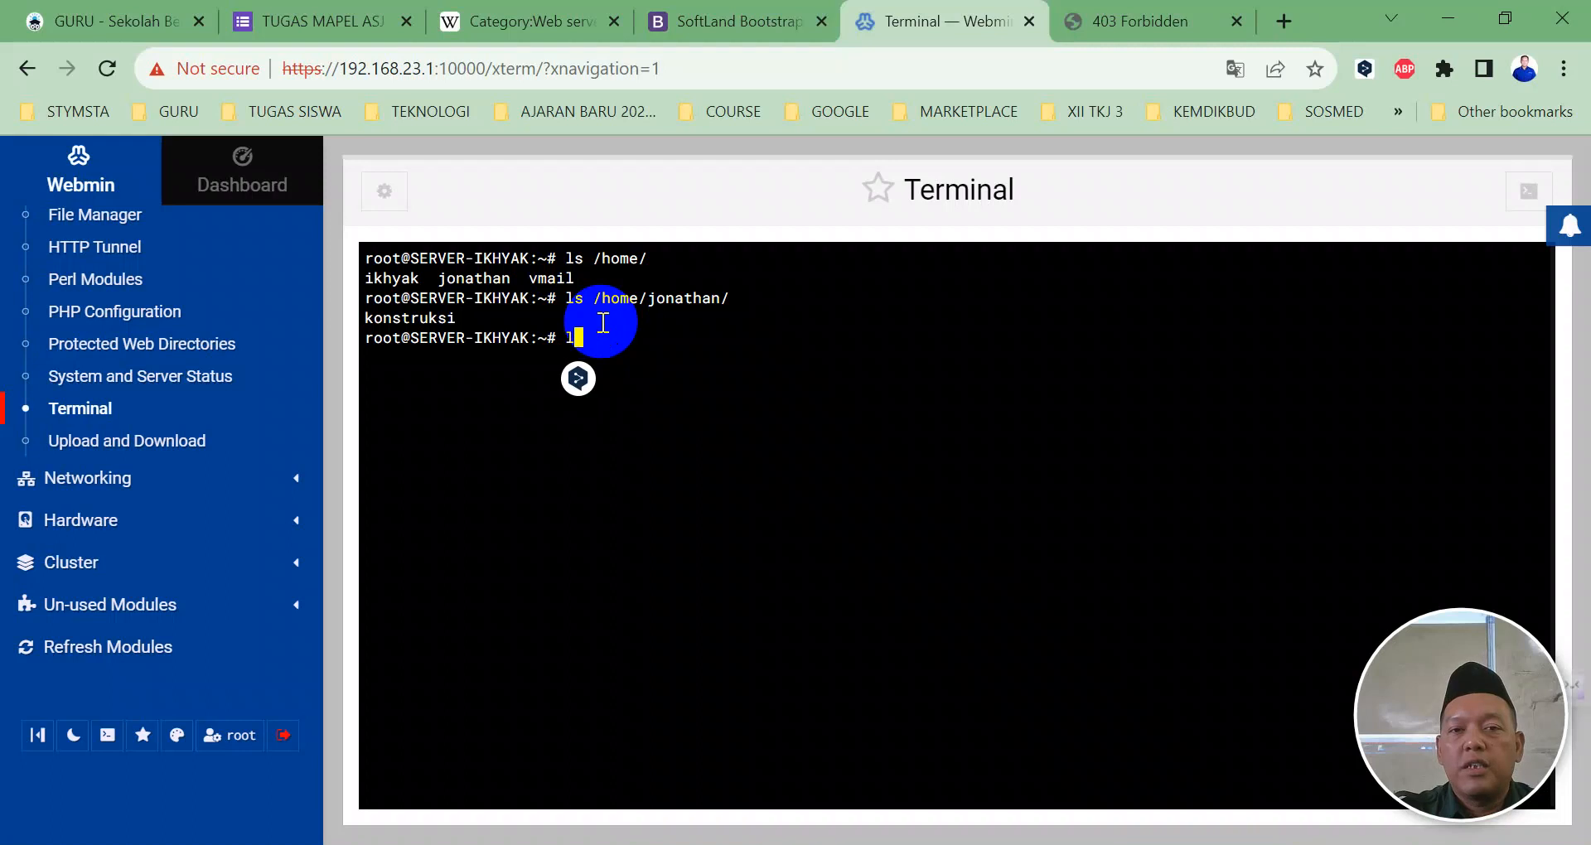
type("cd /home/")
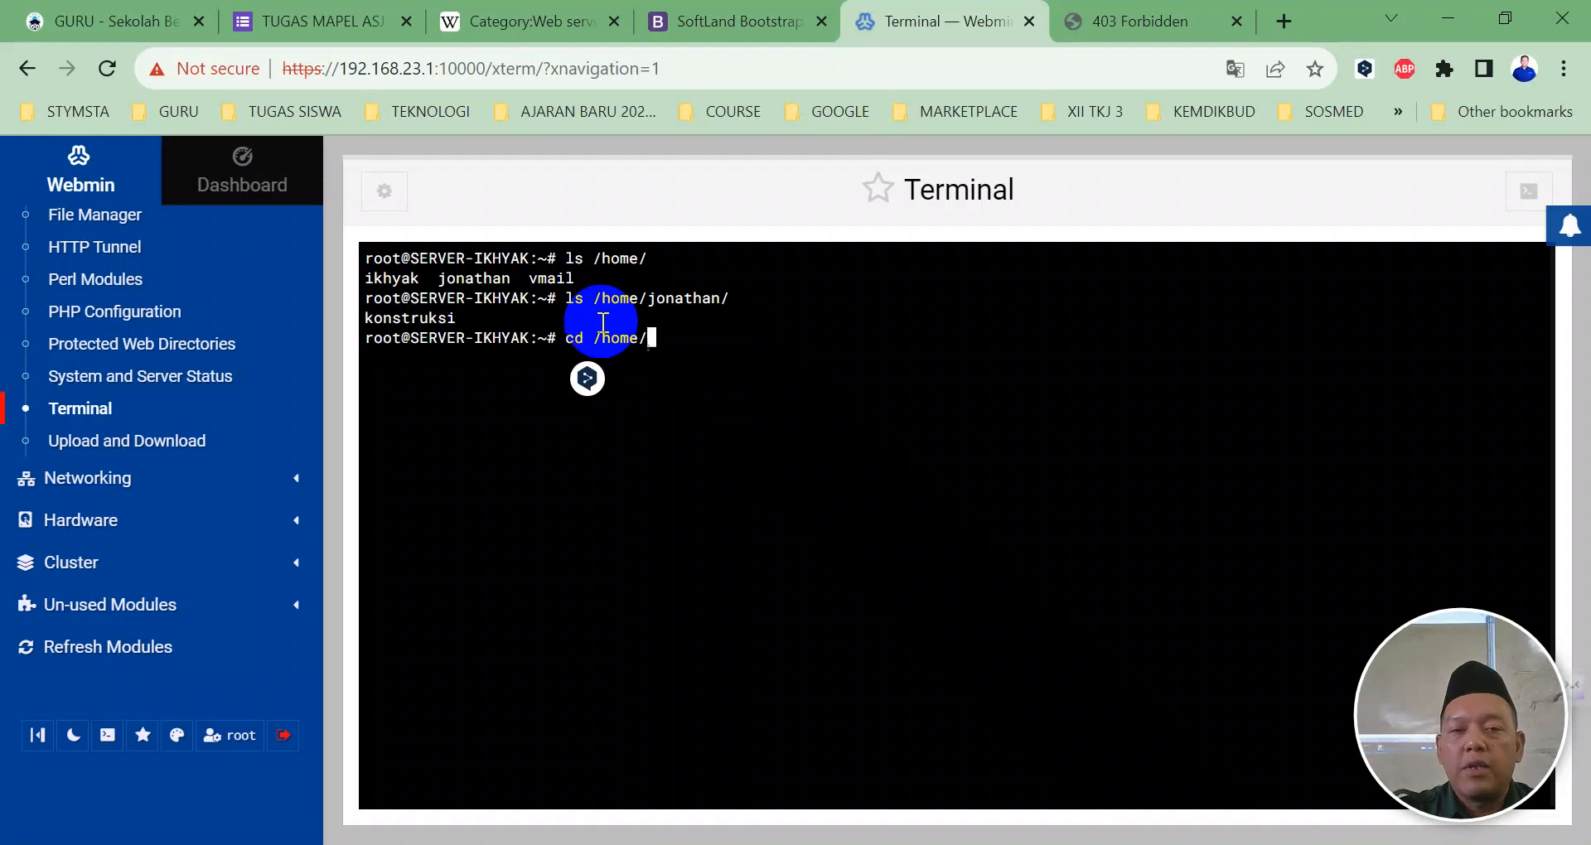
key("Tab")
type("j")
key("Tab")
key("Return")
type("ls -l")
key("Return")
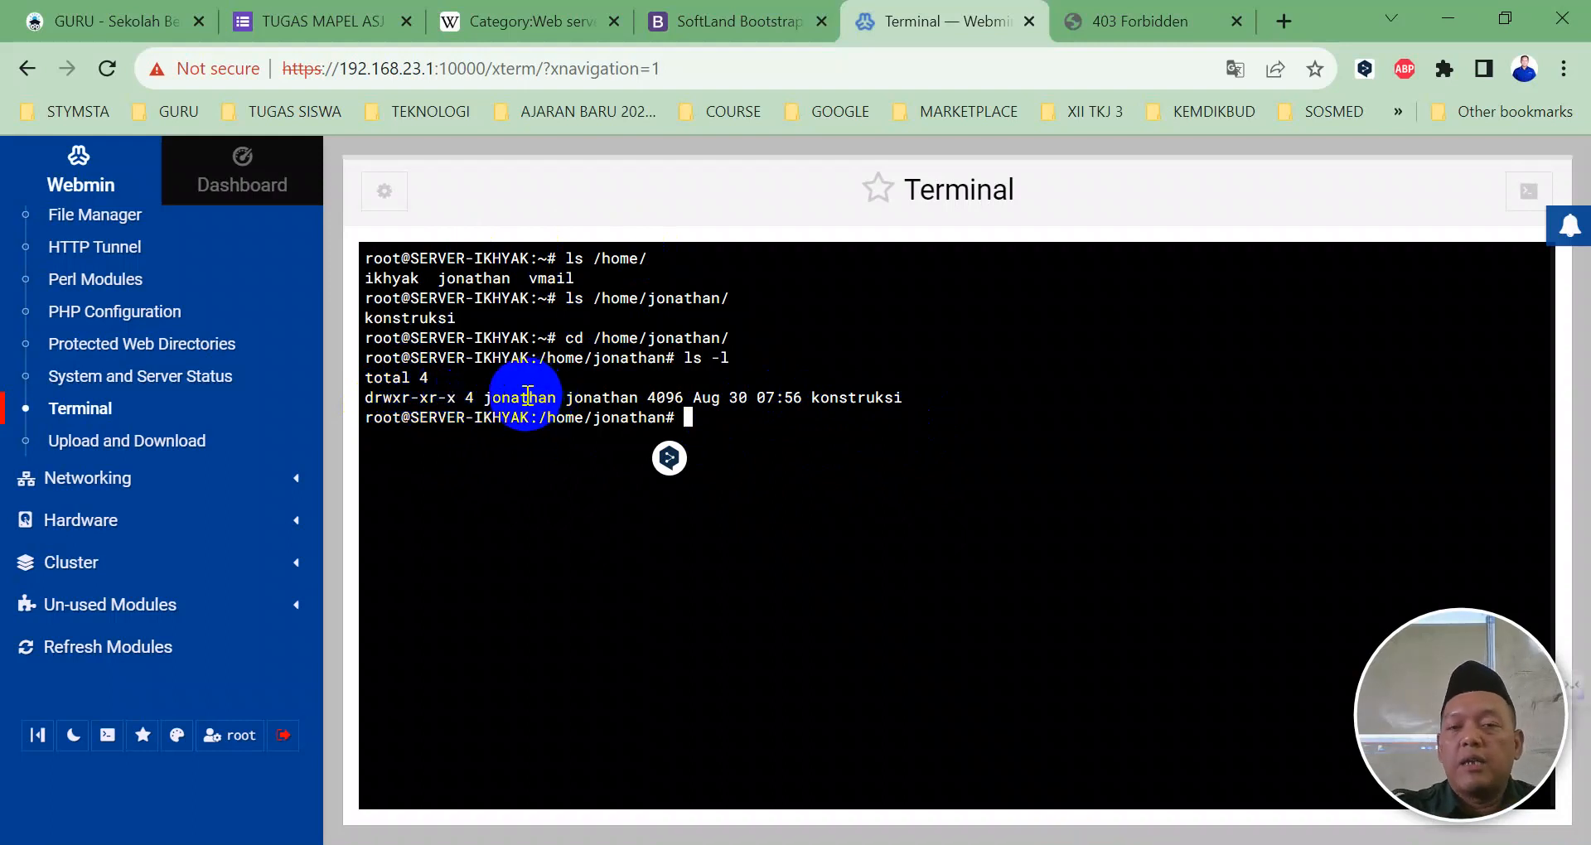
Step: Enter the konstruksi folder and list its files (index.html, assets, forms) with ls -l
type("cd kon")
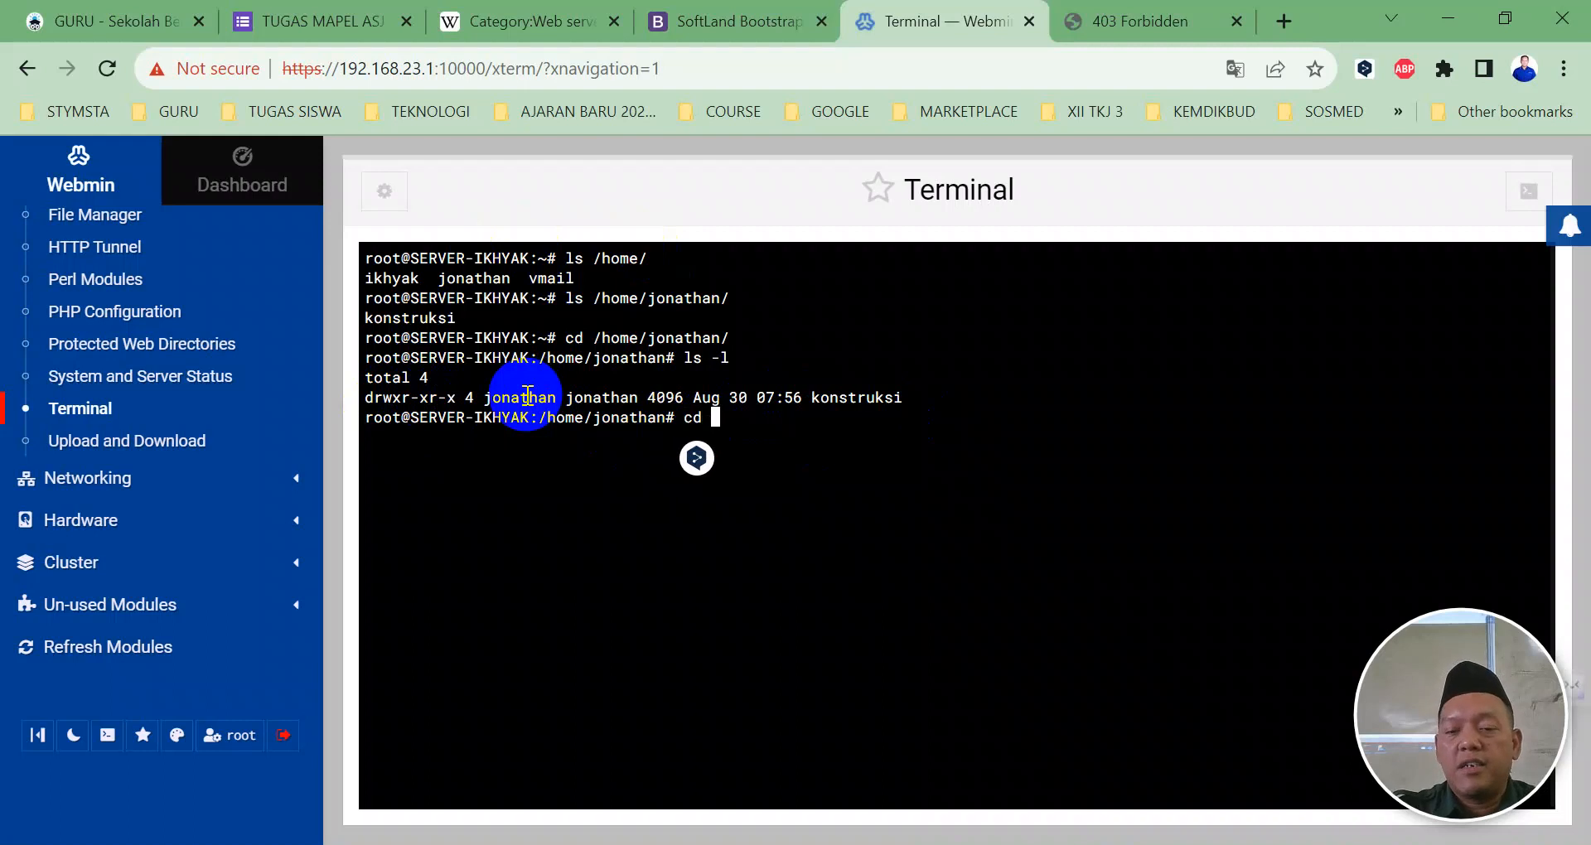
key("Tab")
key("Return")
type("ls -l")
key("Return")
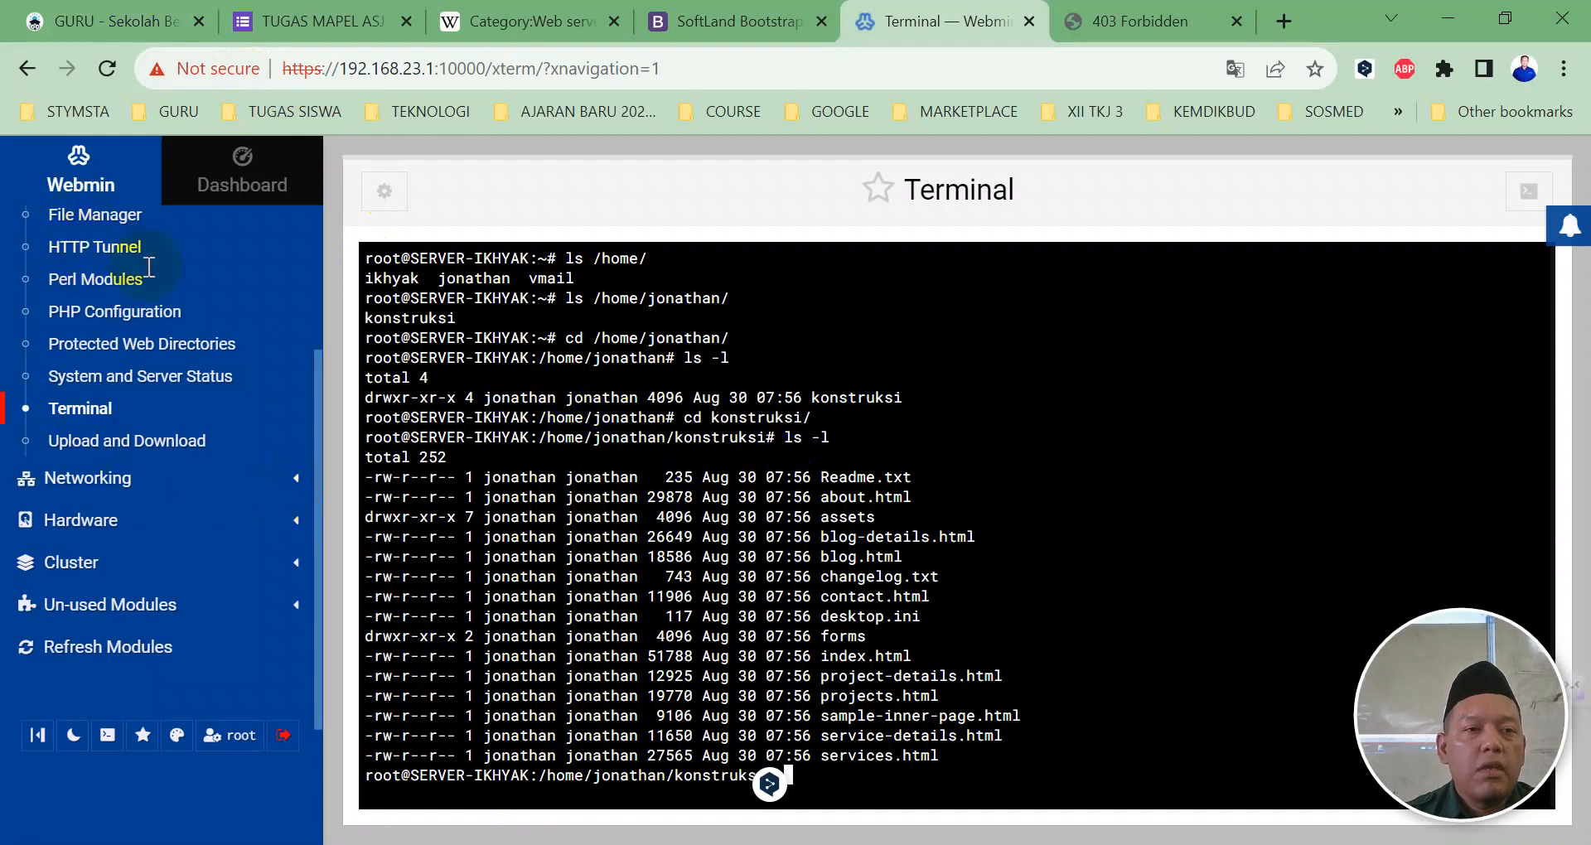
scroll(91, 286, "up", 4)
Step: In the Apache Webserver module, tick the 192.168.23.3 virtual host and apply changes to restart Apache
left_click(83, 386)
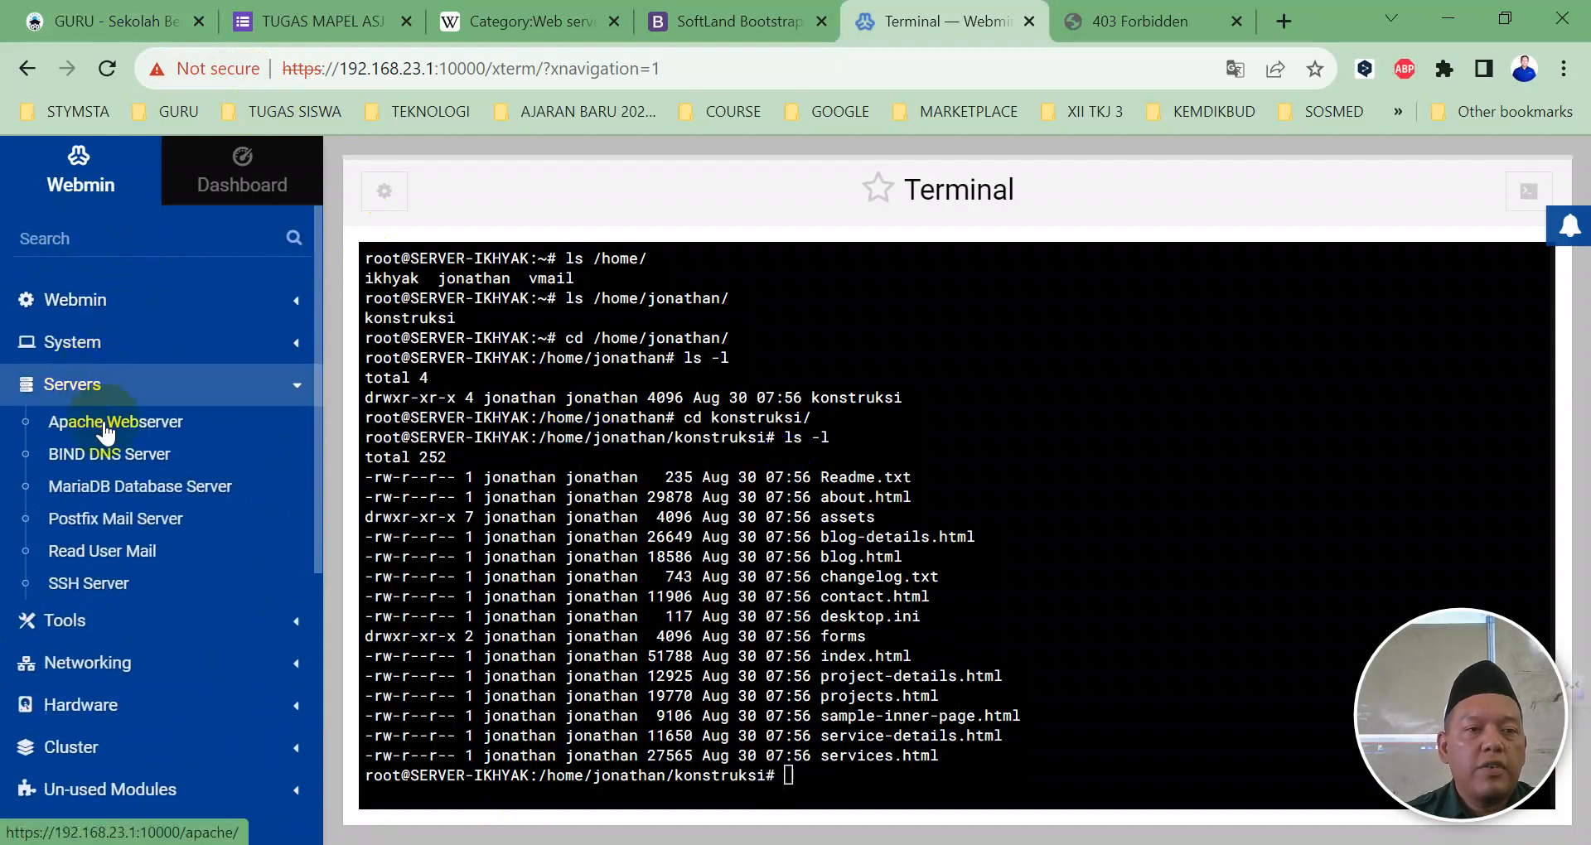
left_click(100, 423)
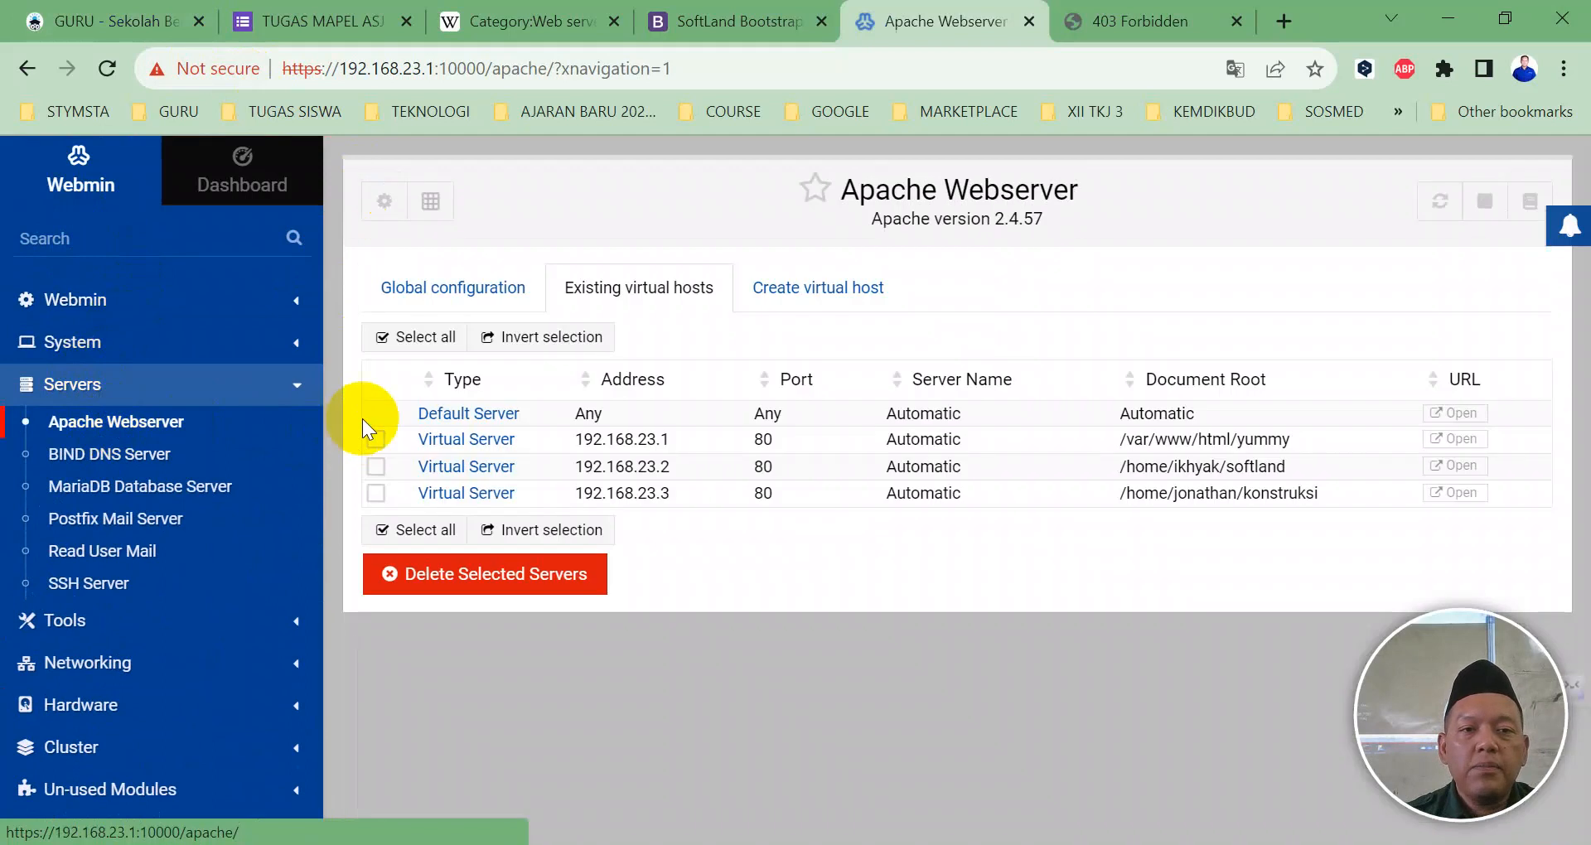
left_click(375, 493)
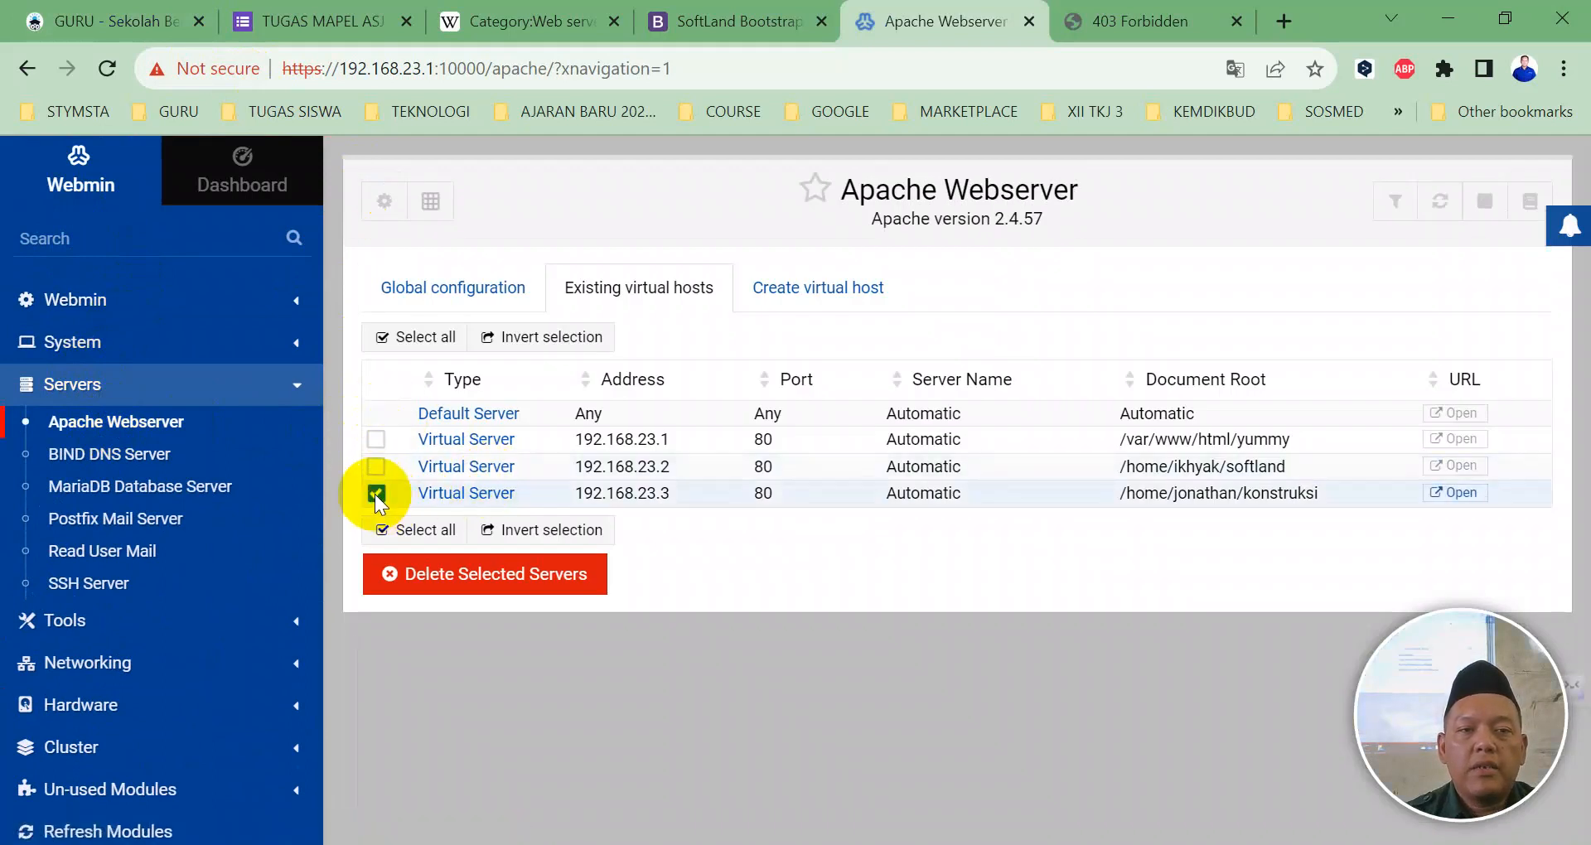
left_click(1441, 203)
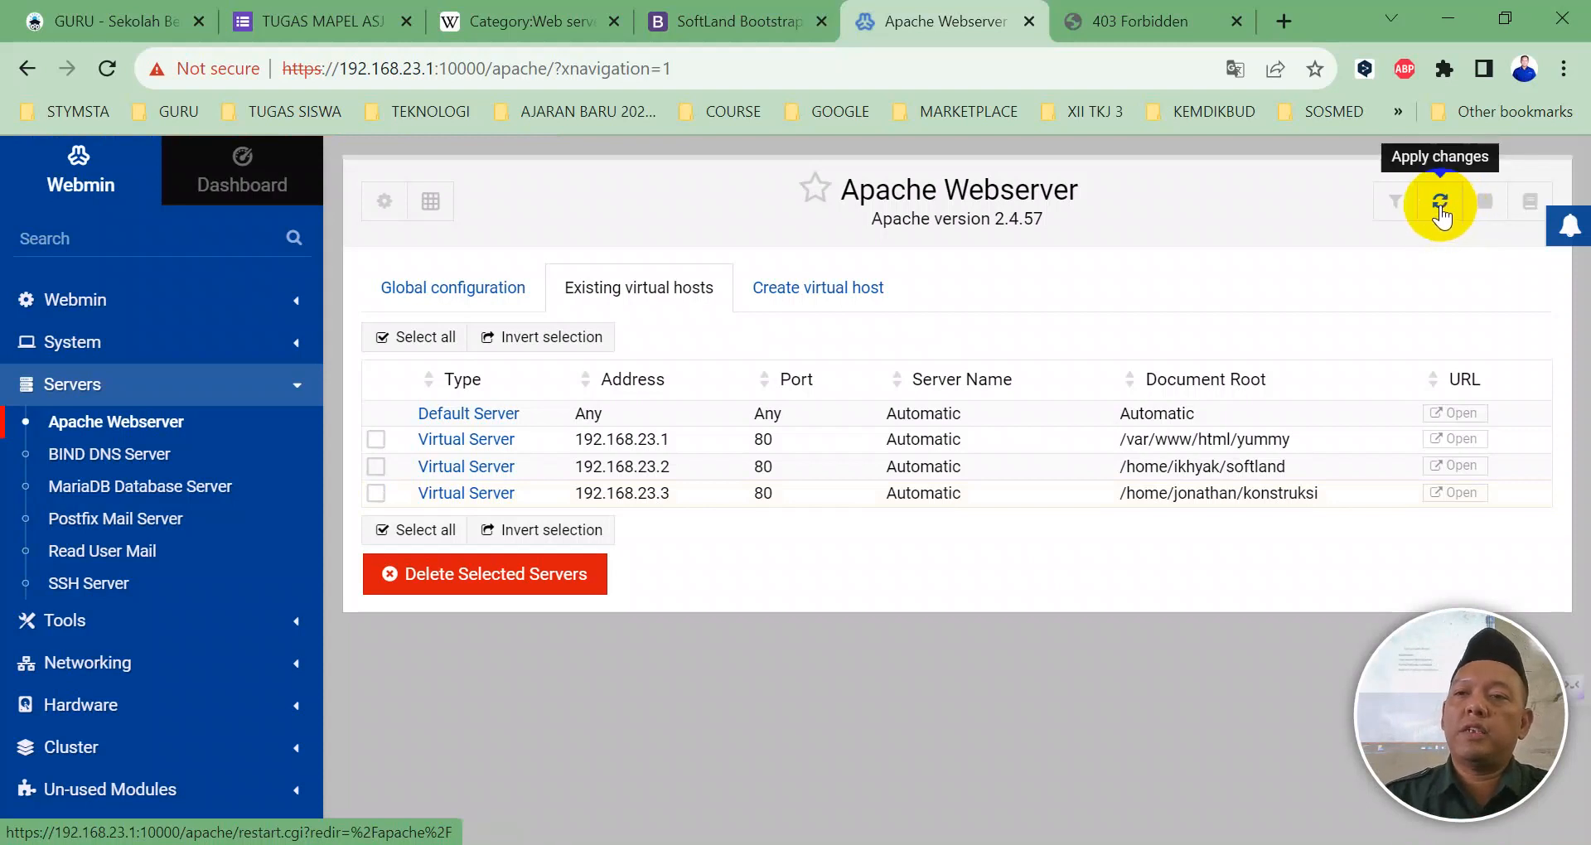
left_click(1428, 209)
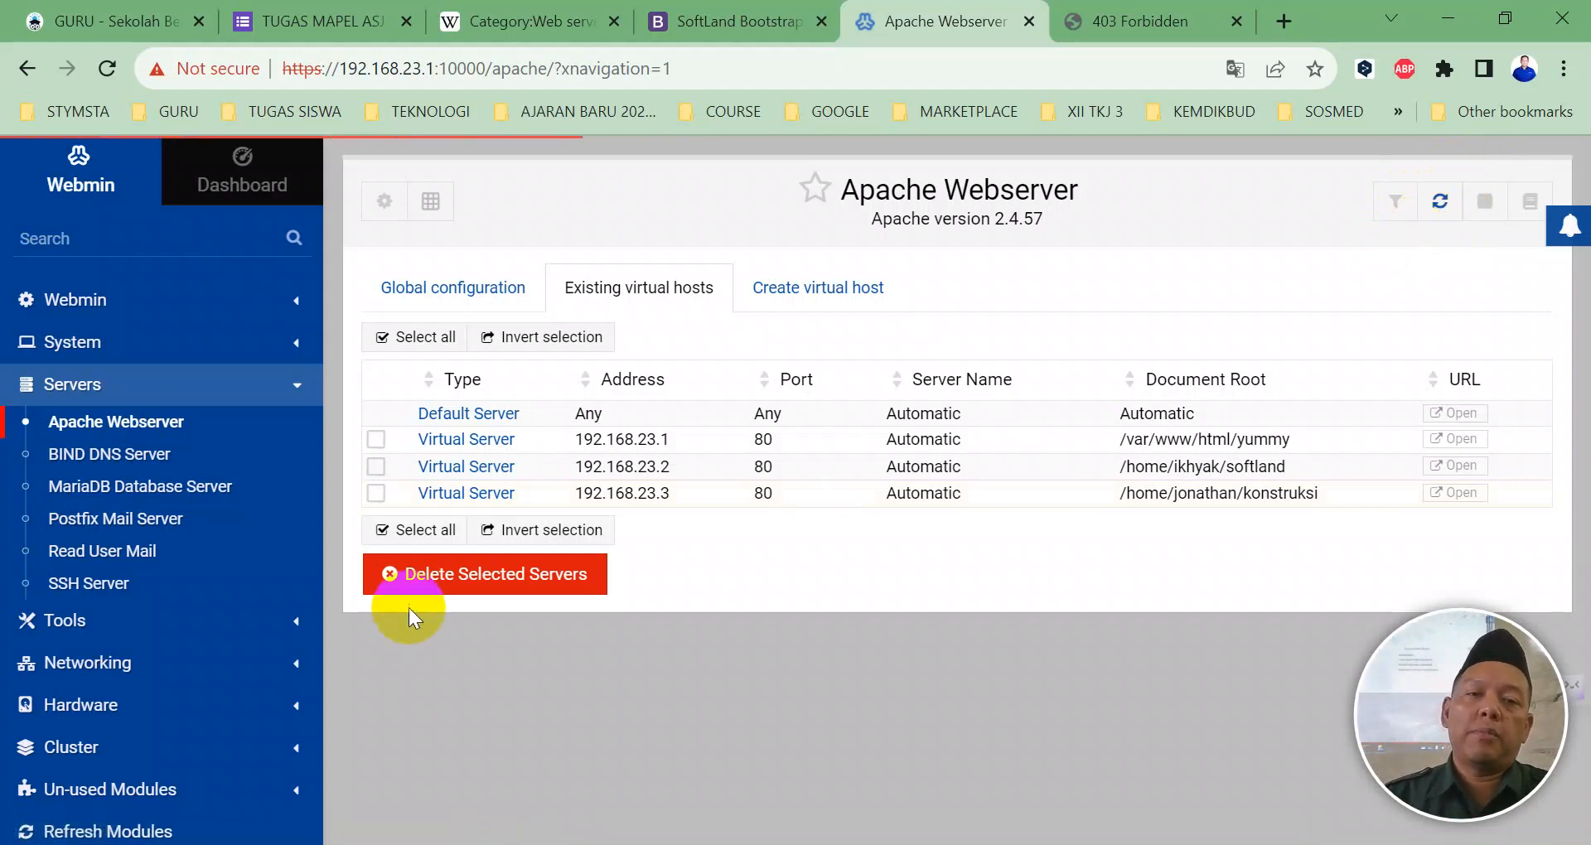
left_click(375, 493)
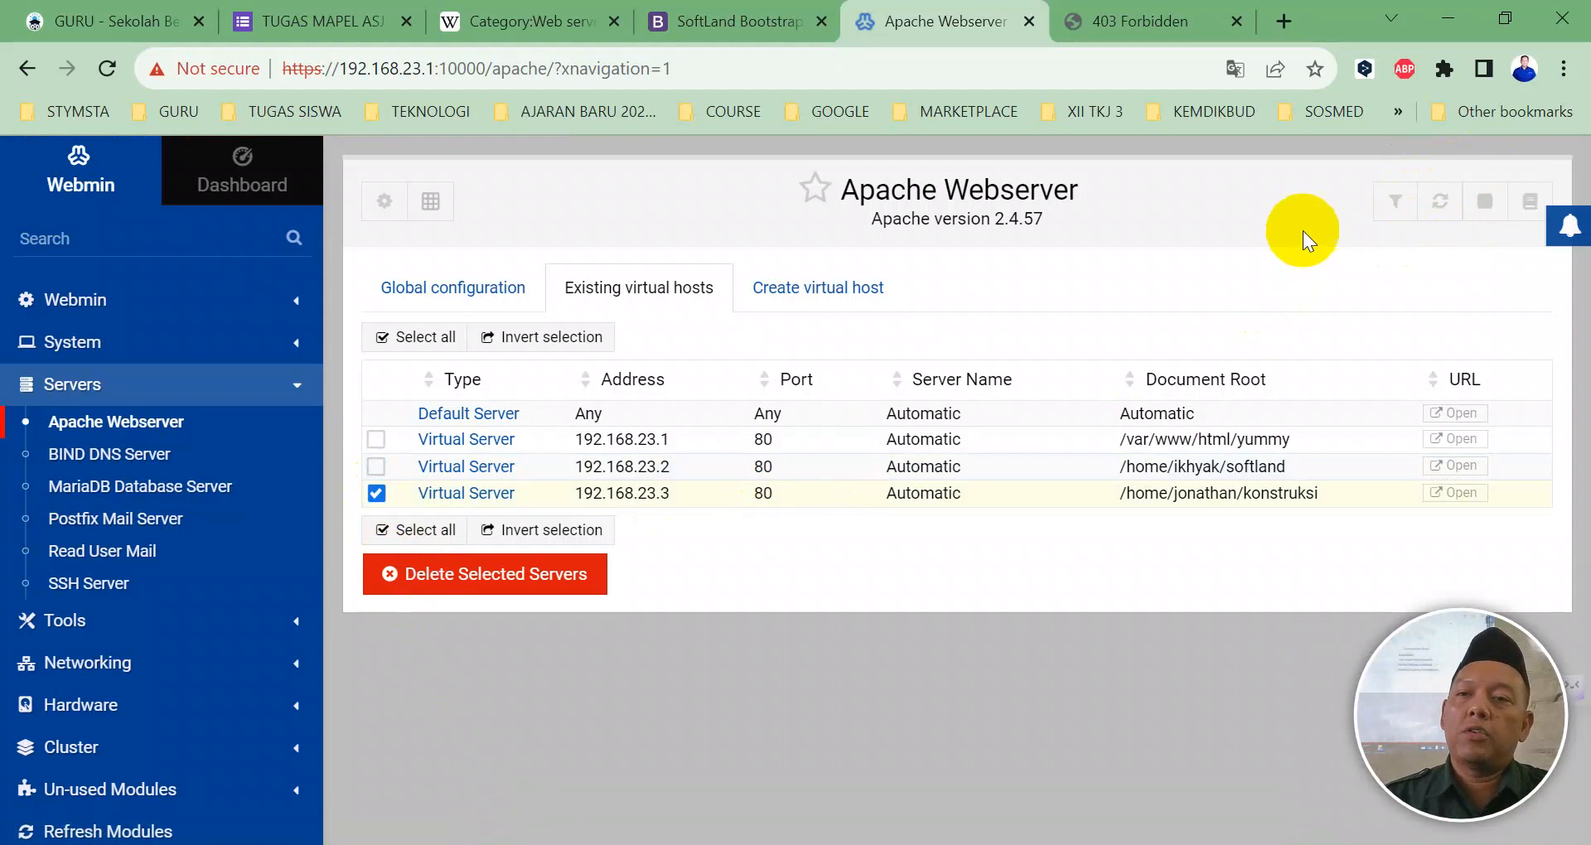
left_click(1439, 202)
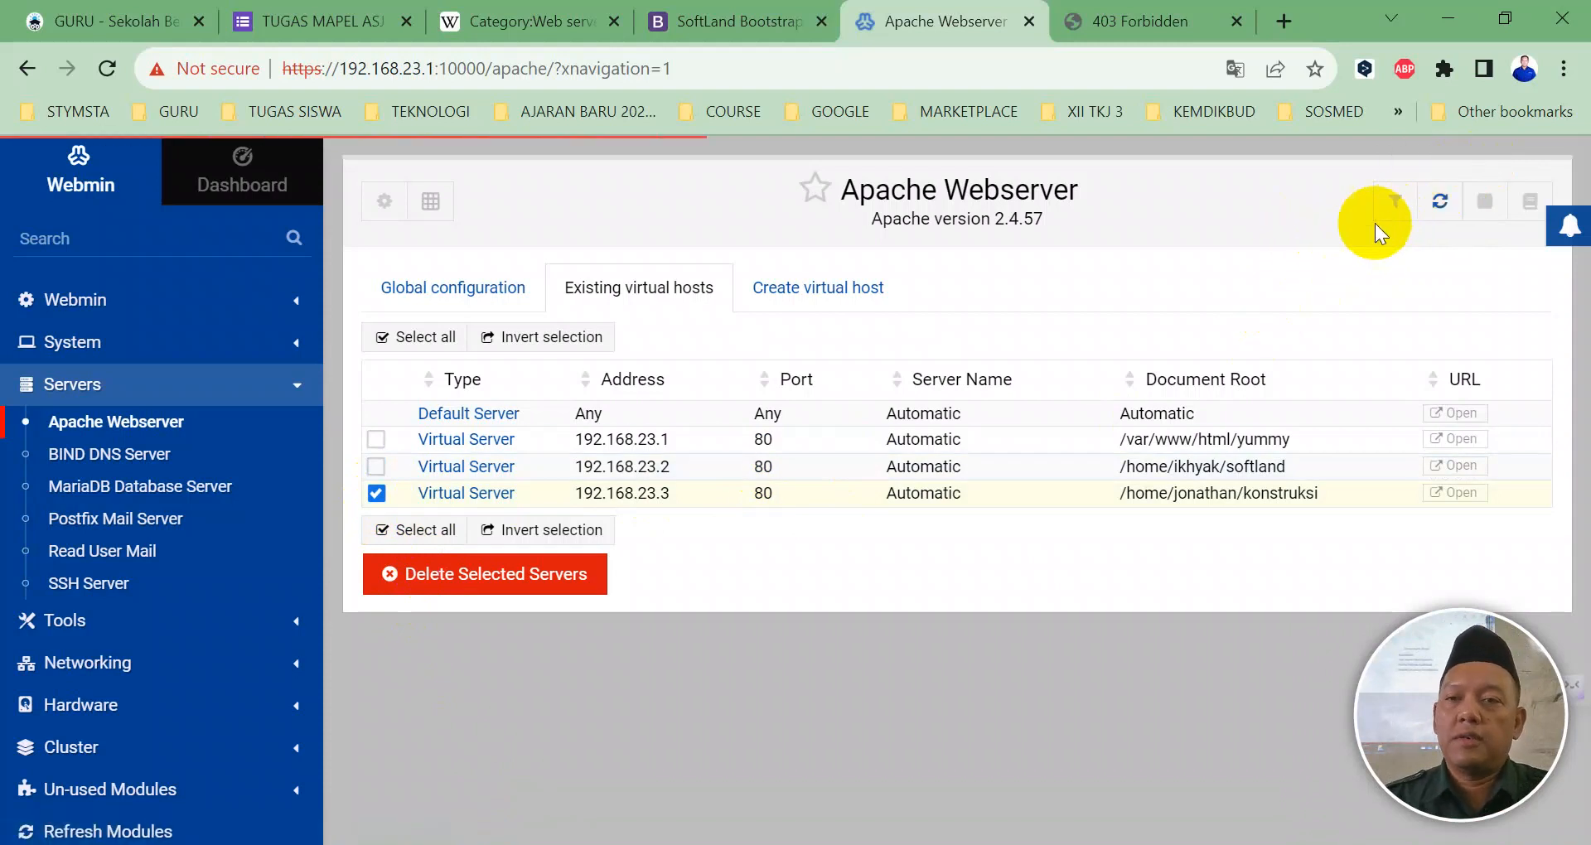
left_click(1120, 21)
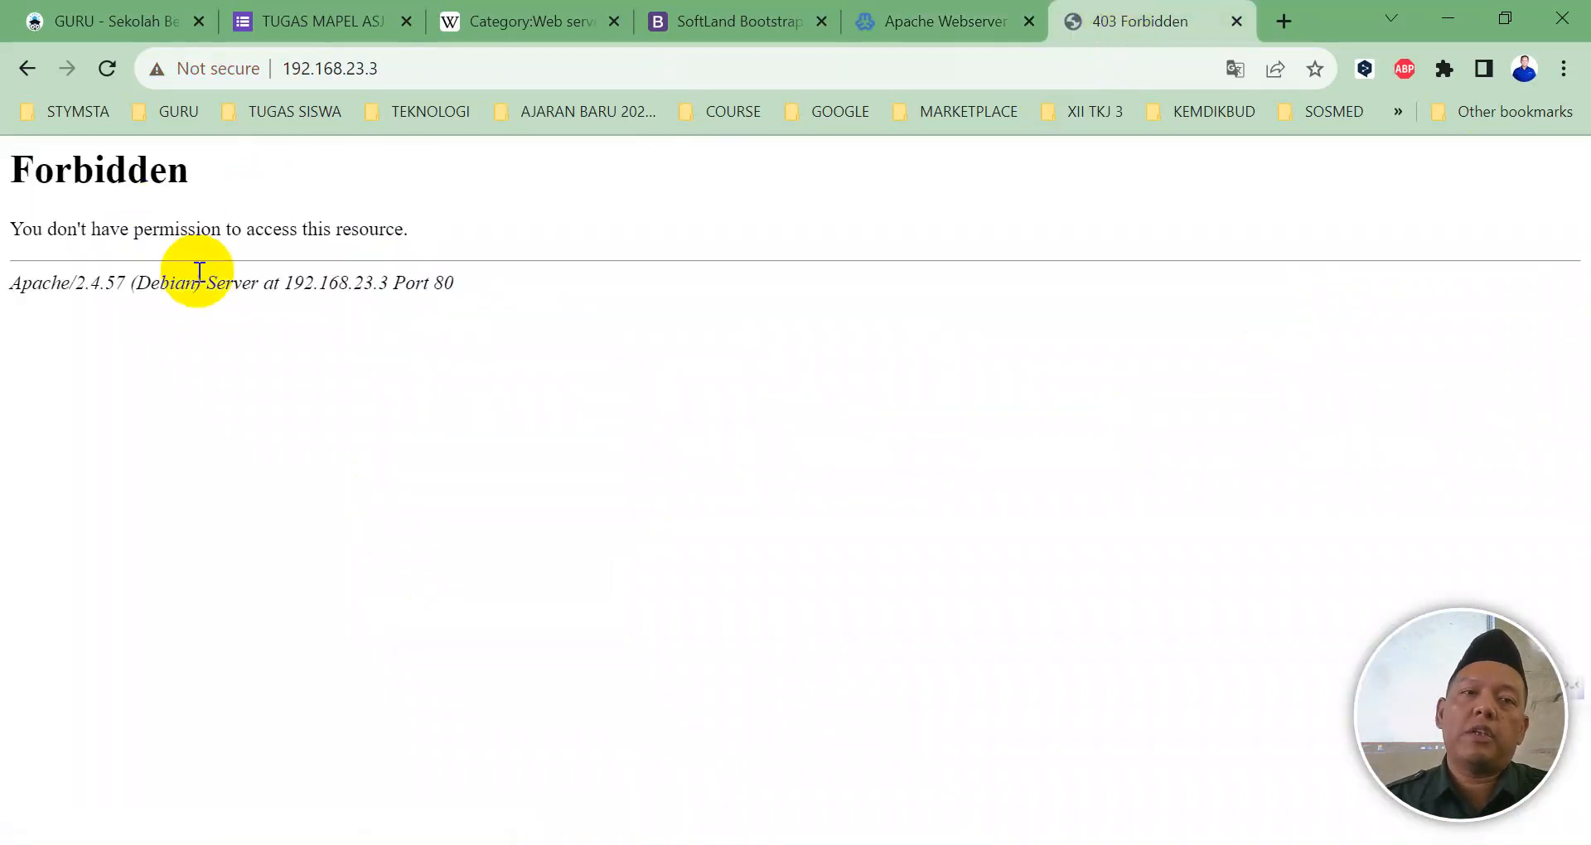
left_click(108, 71)
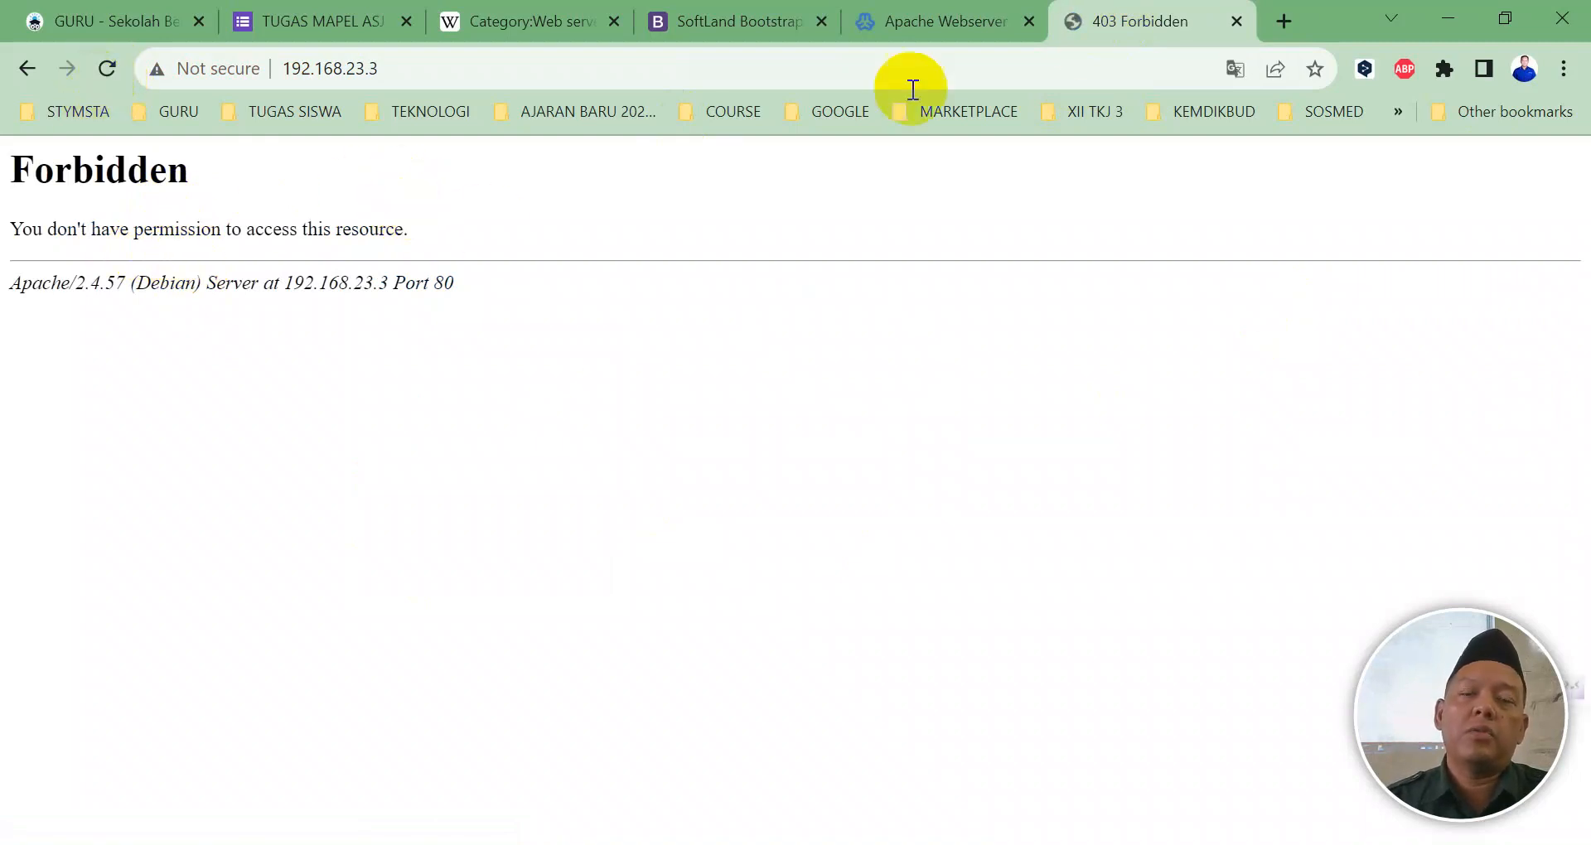
left_click(916, 17)
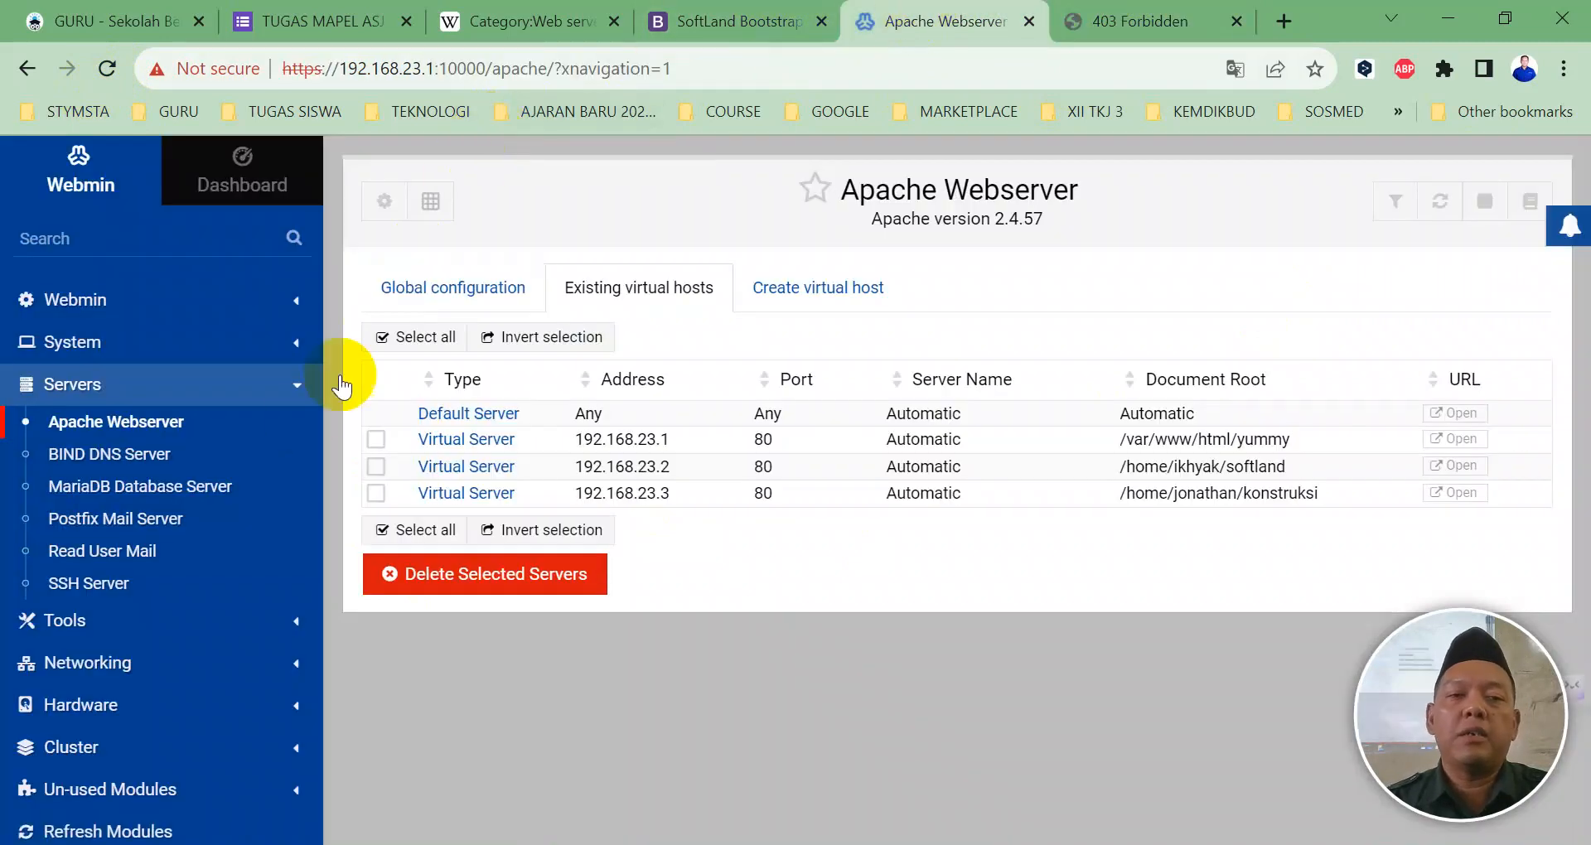
Step: Open the Webmin Terminal and change into /home/jonathan
left_click(107, 622)
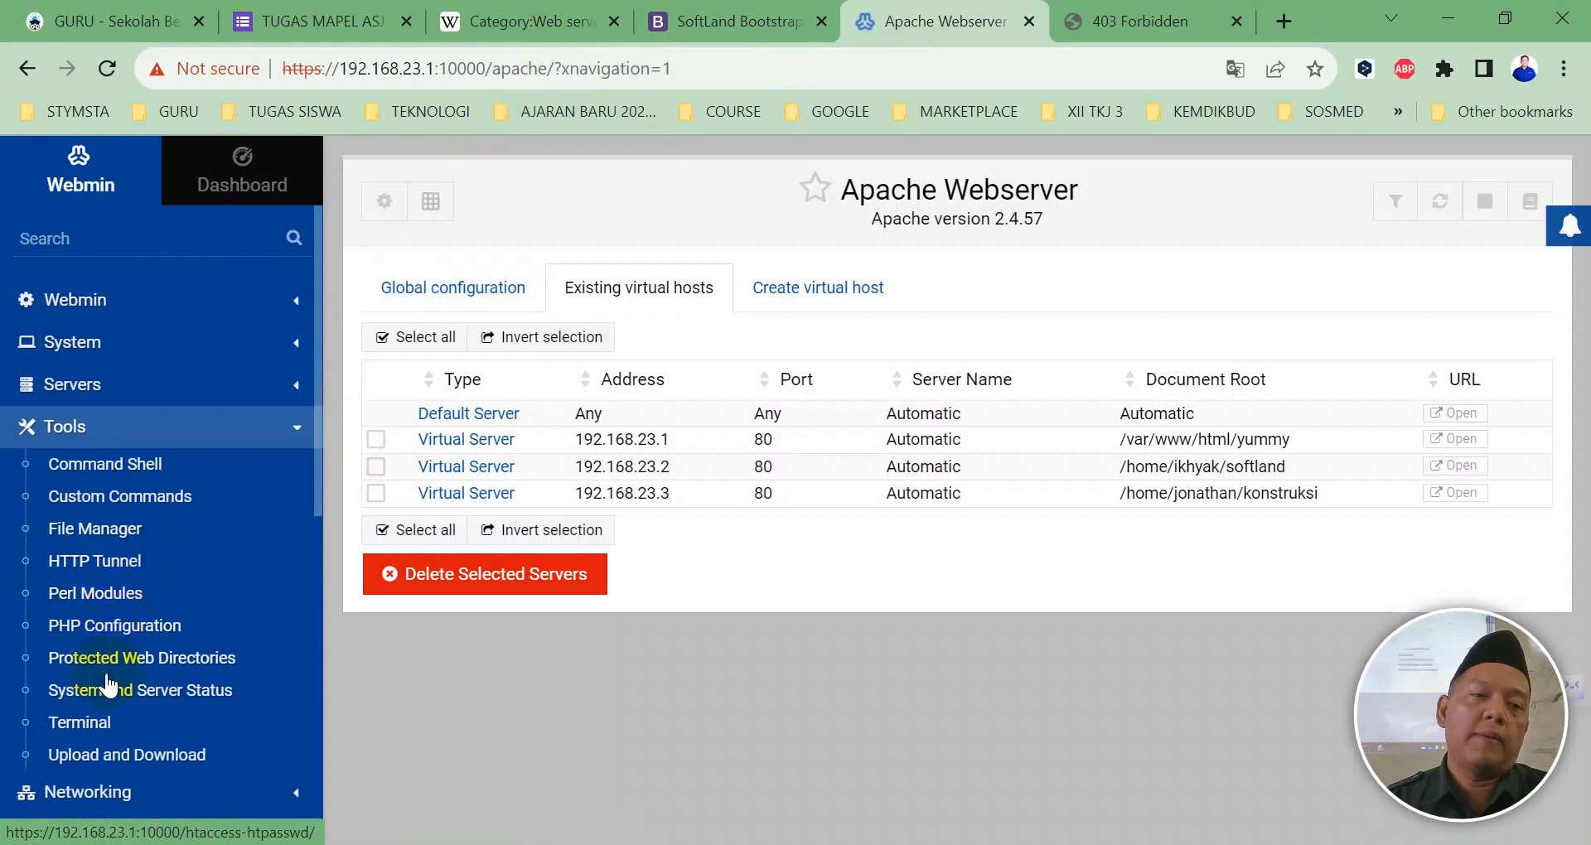
left_click(82, 721)
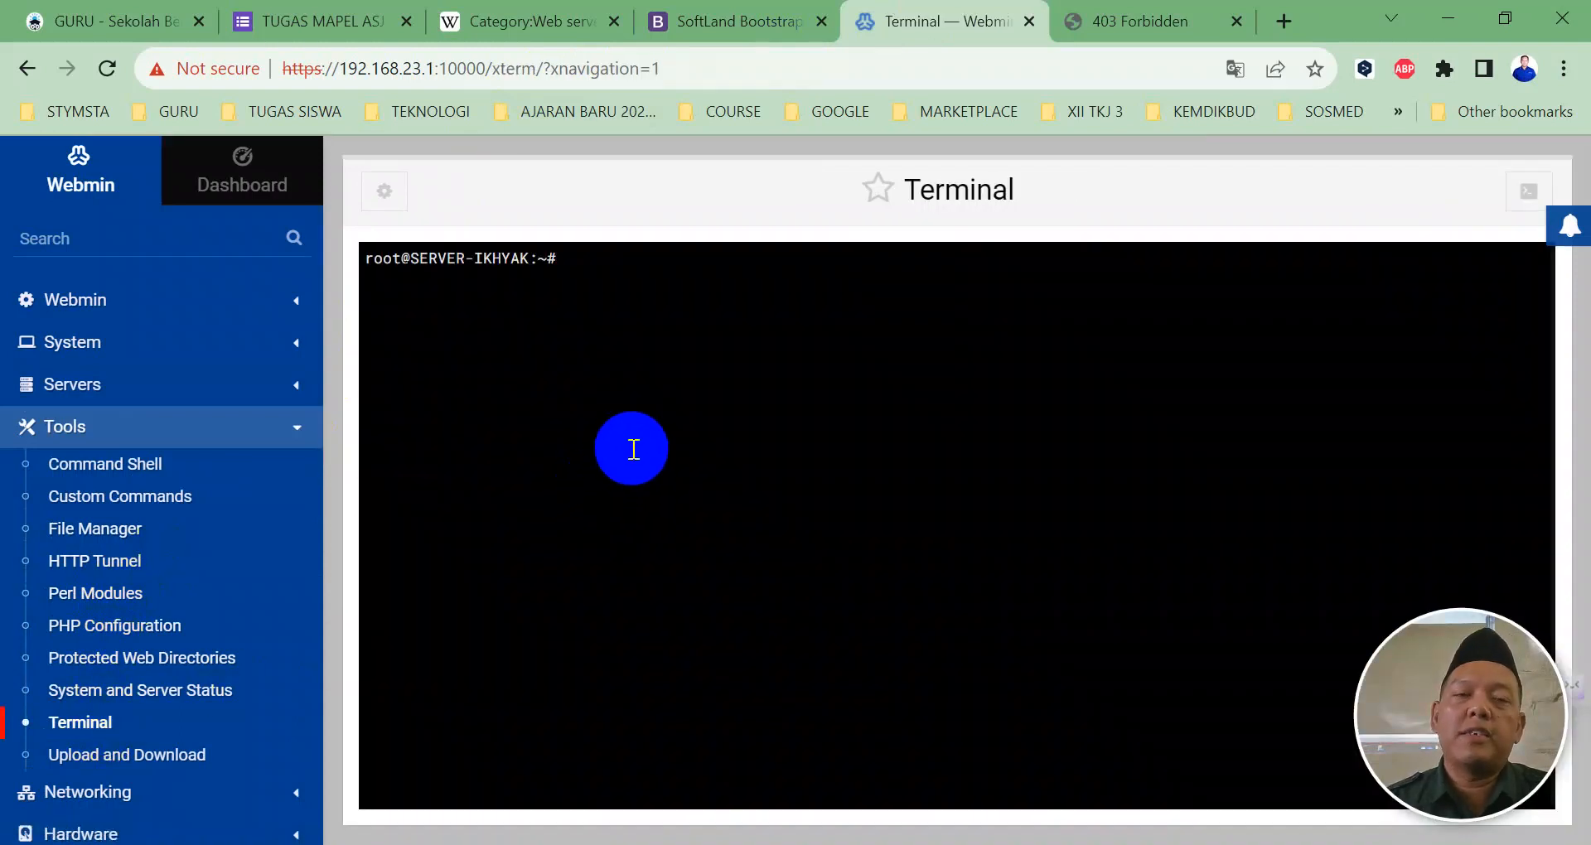
type("c")
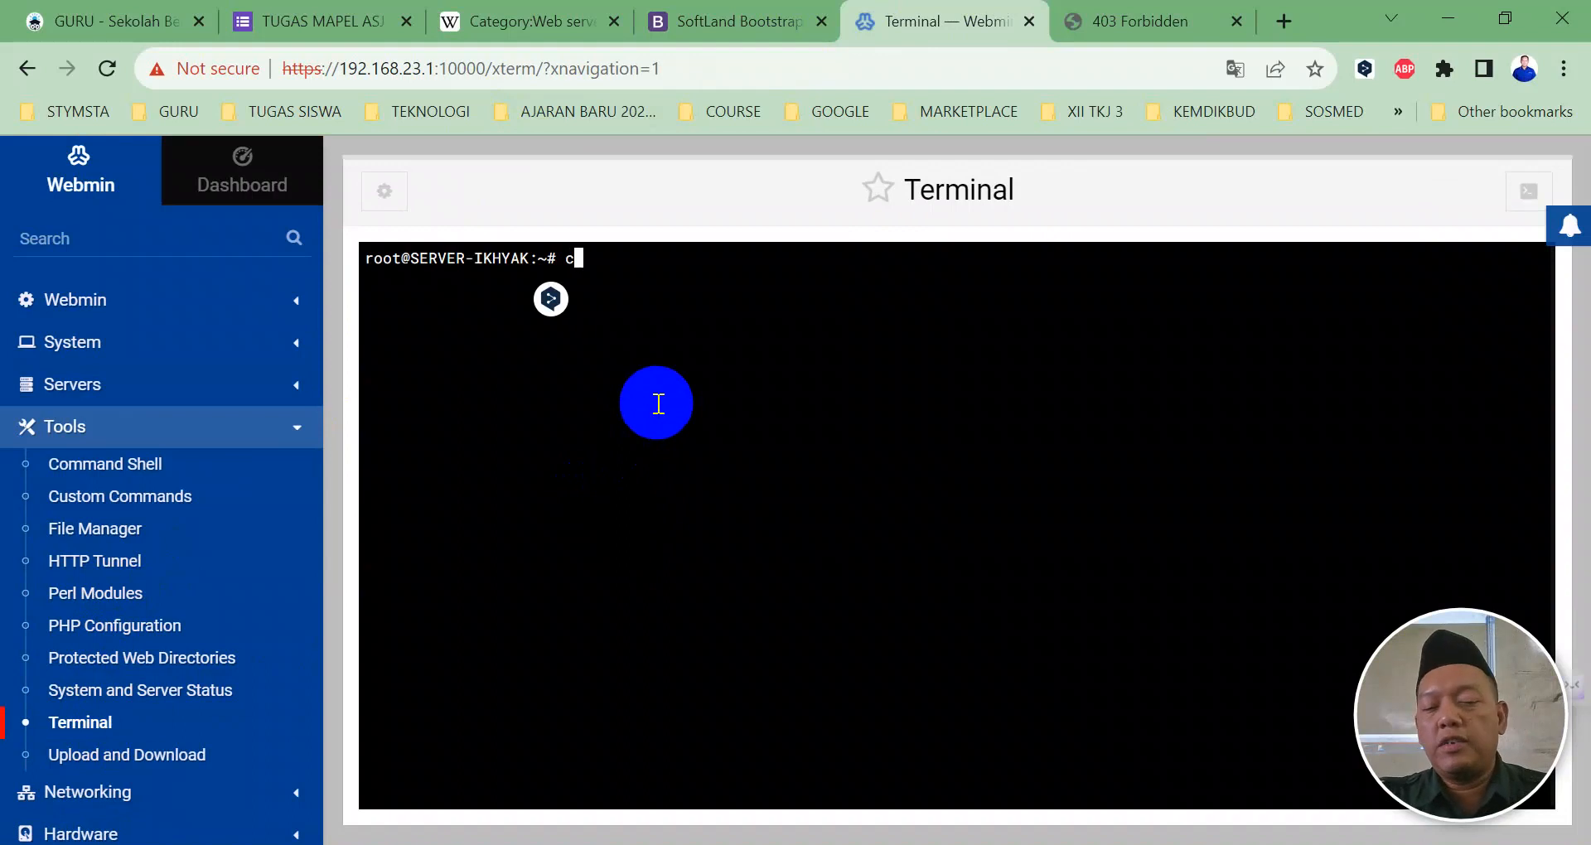
type("d /home/")
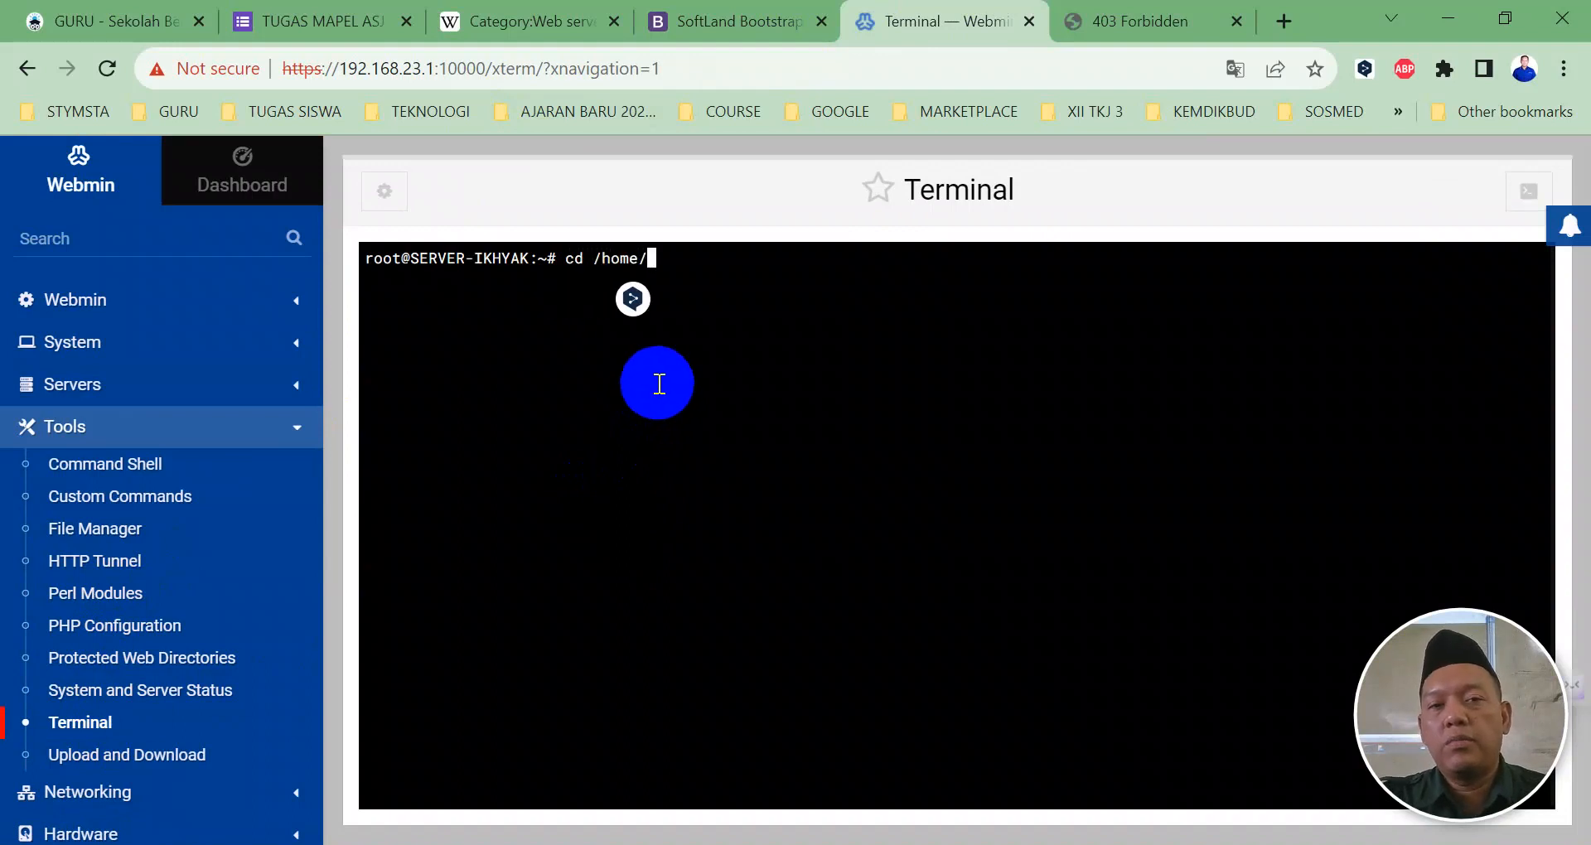
key("Tab")
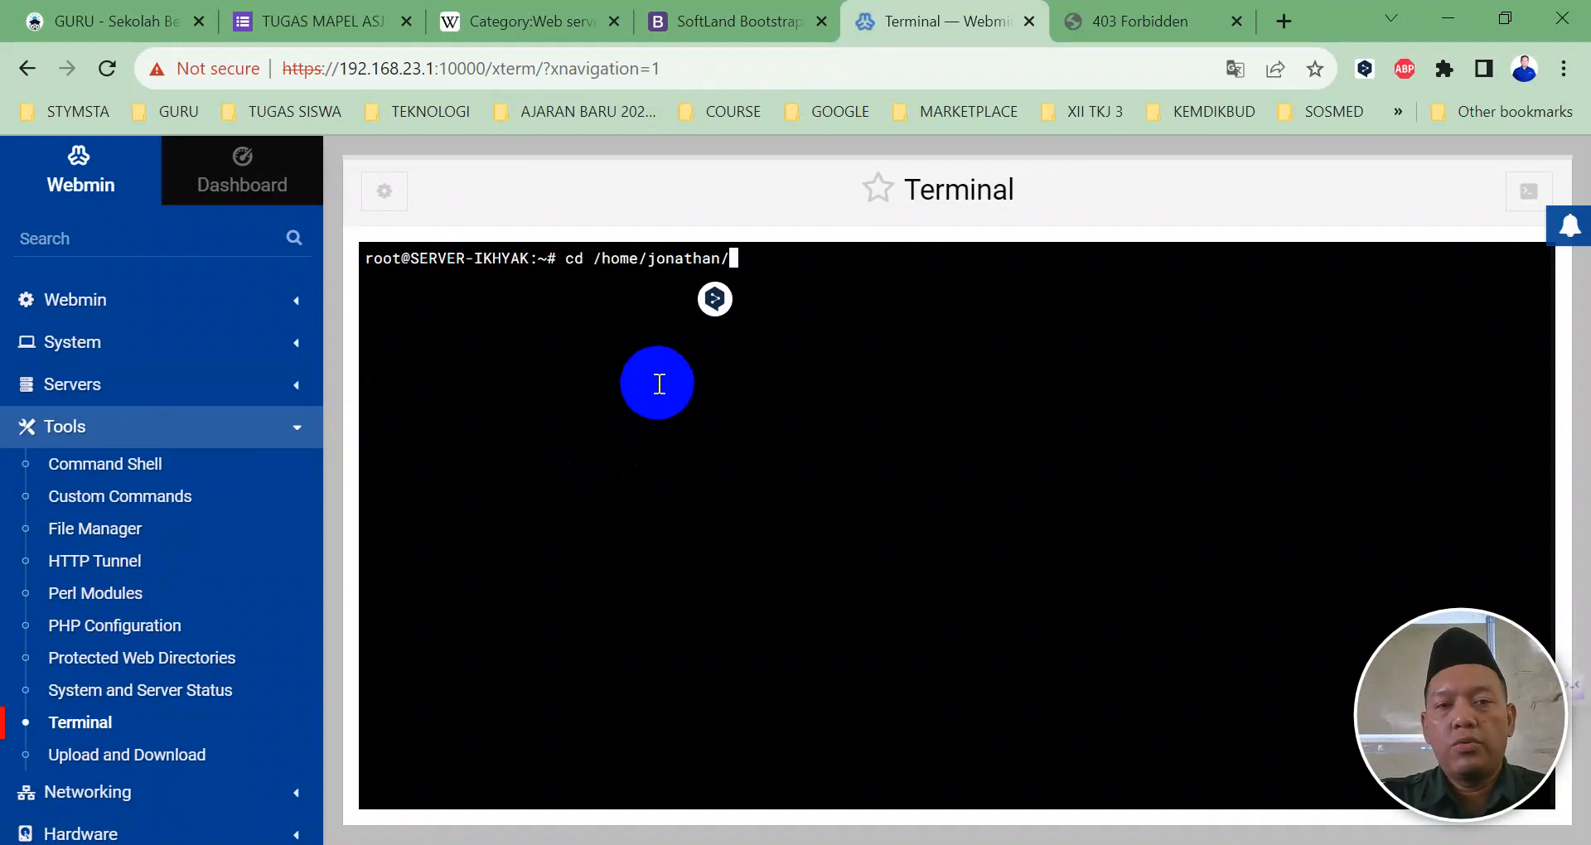
key("Return")
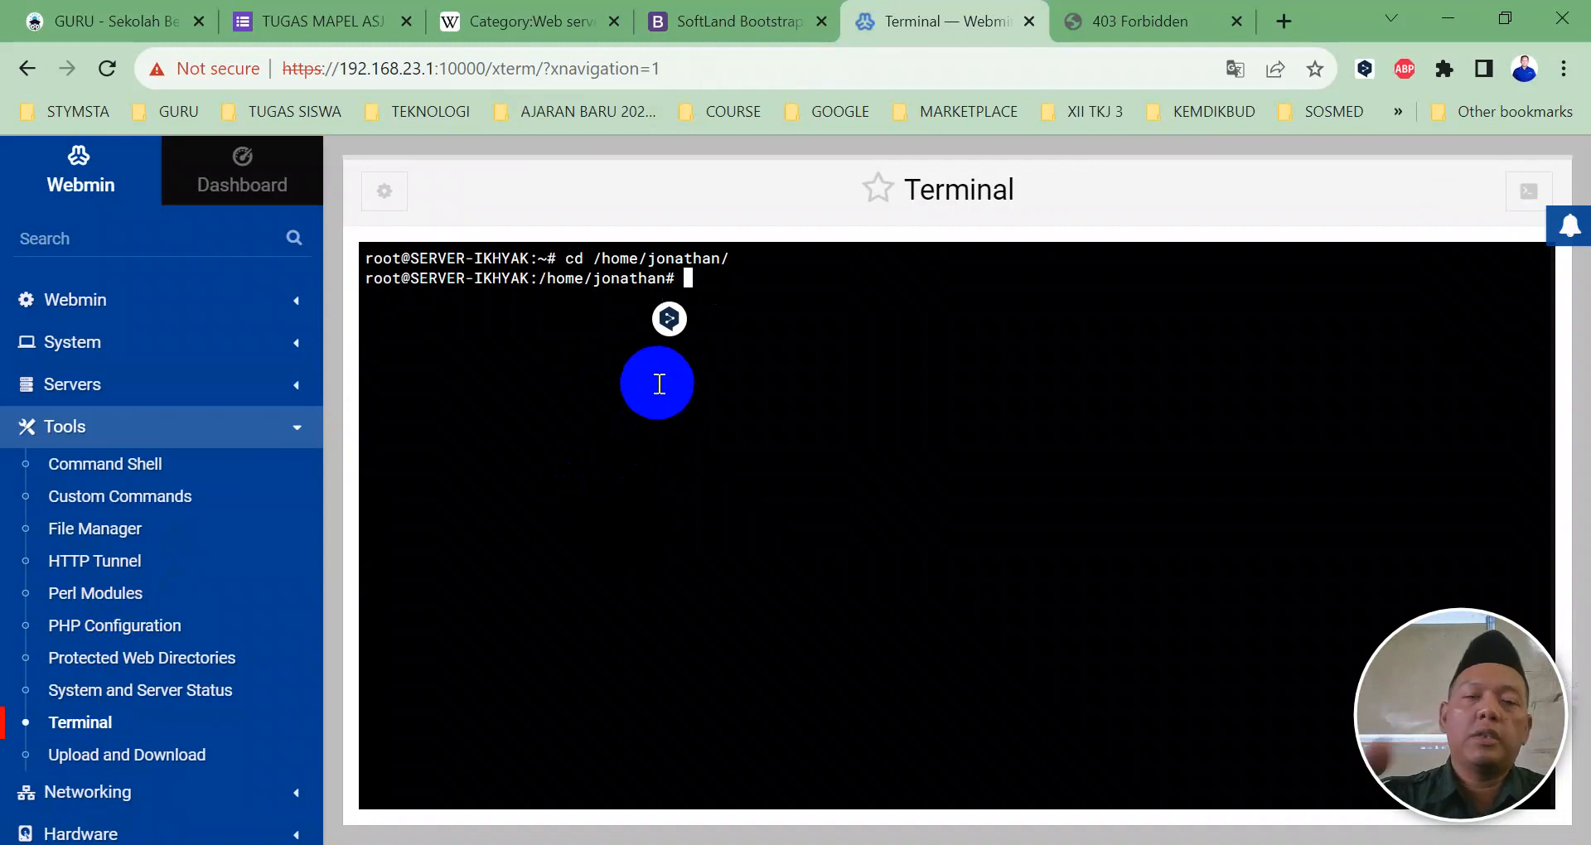
Step: Run chown www-data.www-data konstruksi/ and confirm the new ownership with ls -l
type("ch")
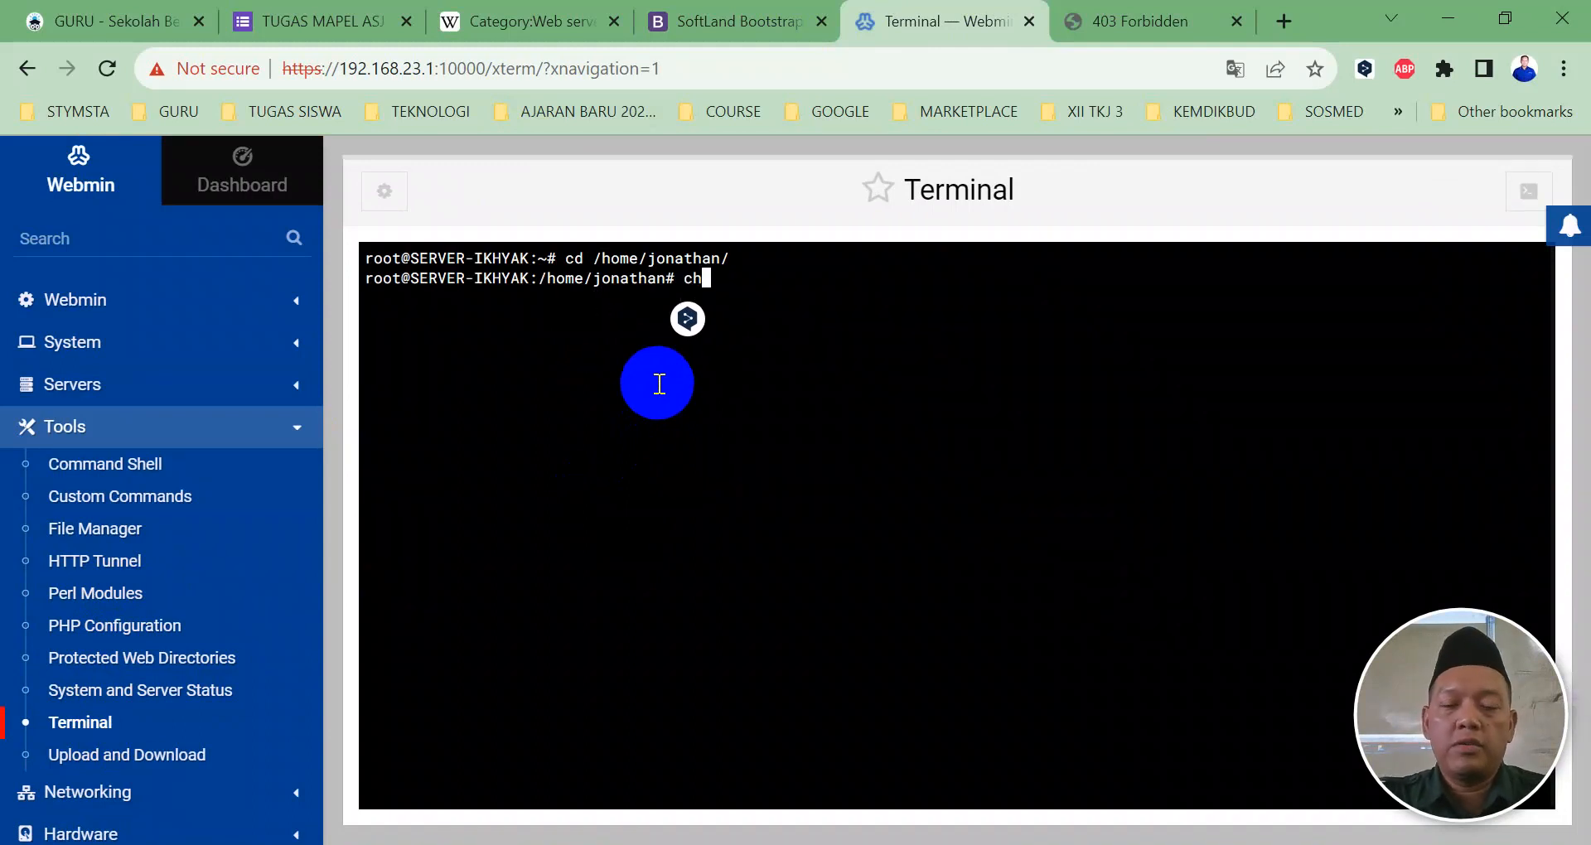
type("mod 7")
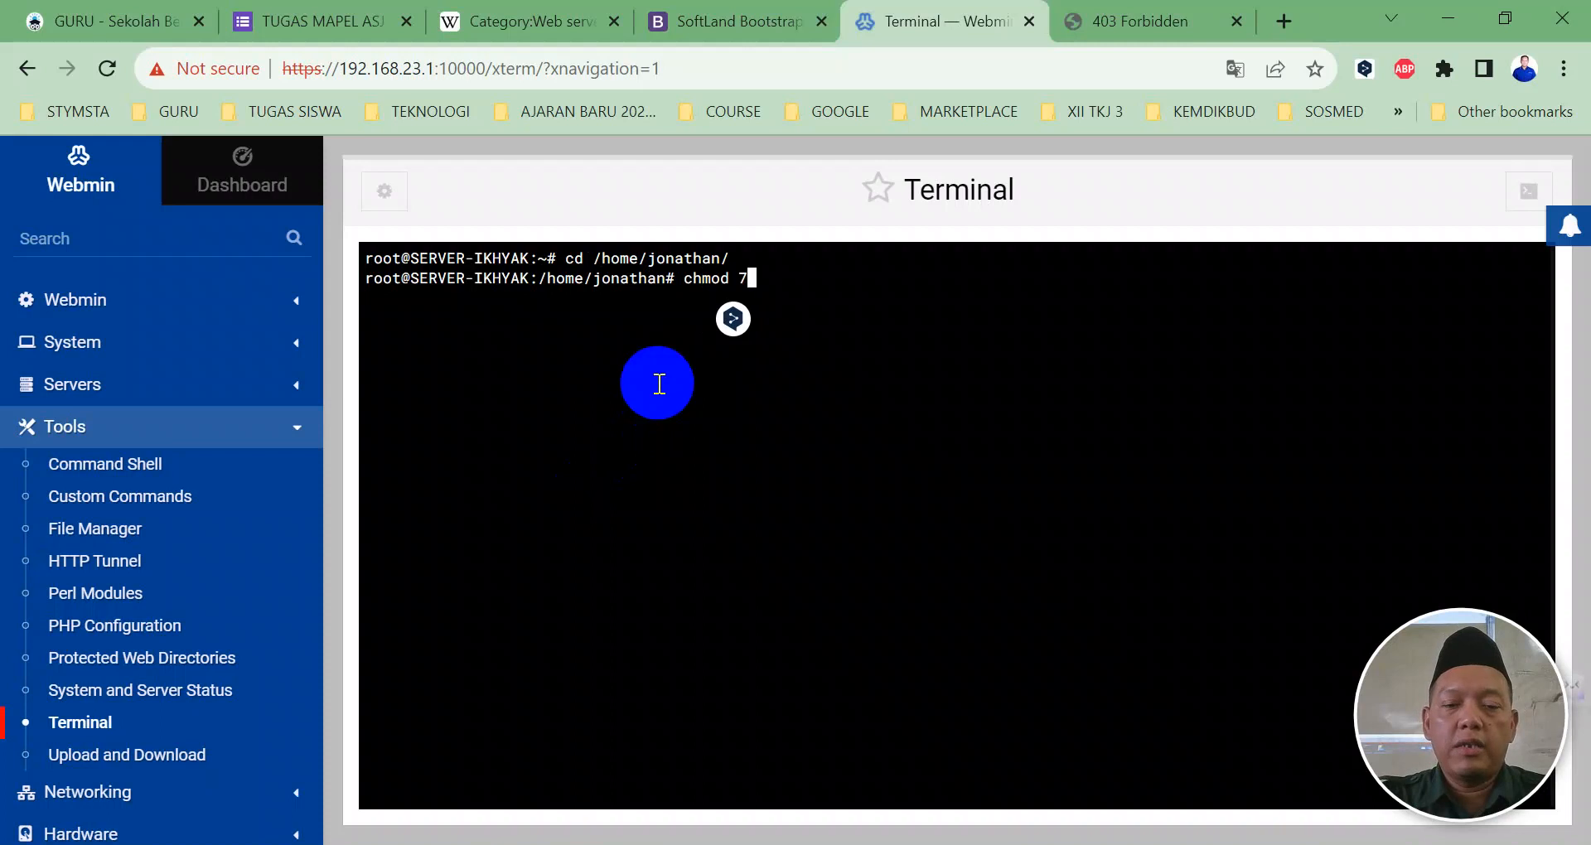
type("55")
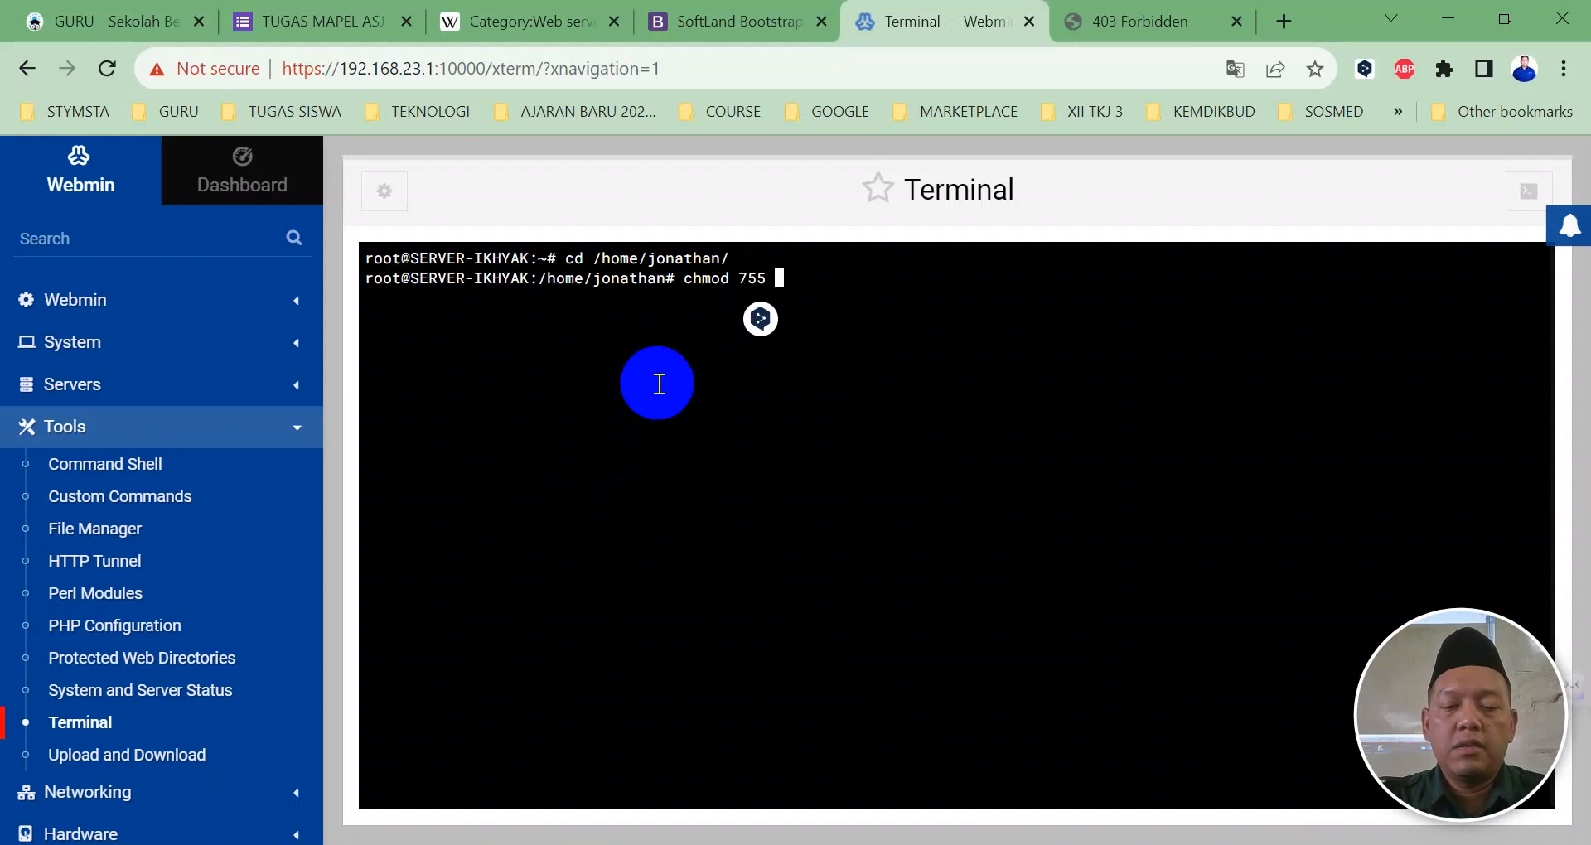
key("BackSpace")
key("BackSpace")
key("BackSpace")
key("BackSpace")
key("BackSpace")
key("BackSpace")
key("BackSpace")
key("BackSpace")
key("BackSpace")
key("BackSpace")
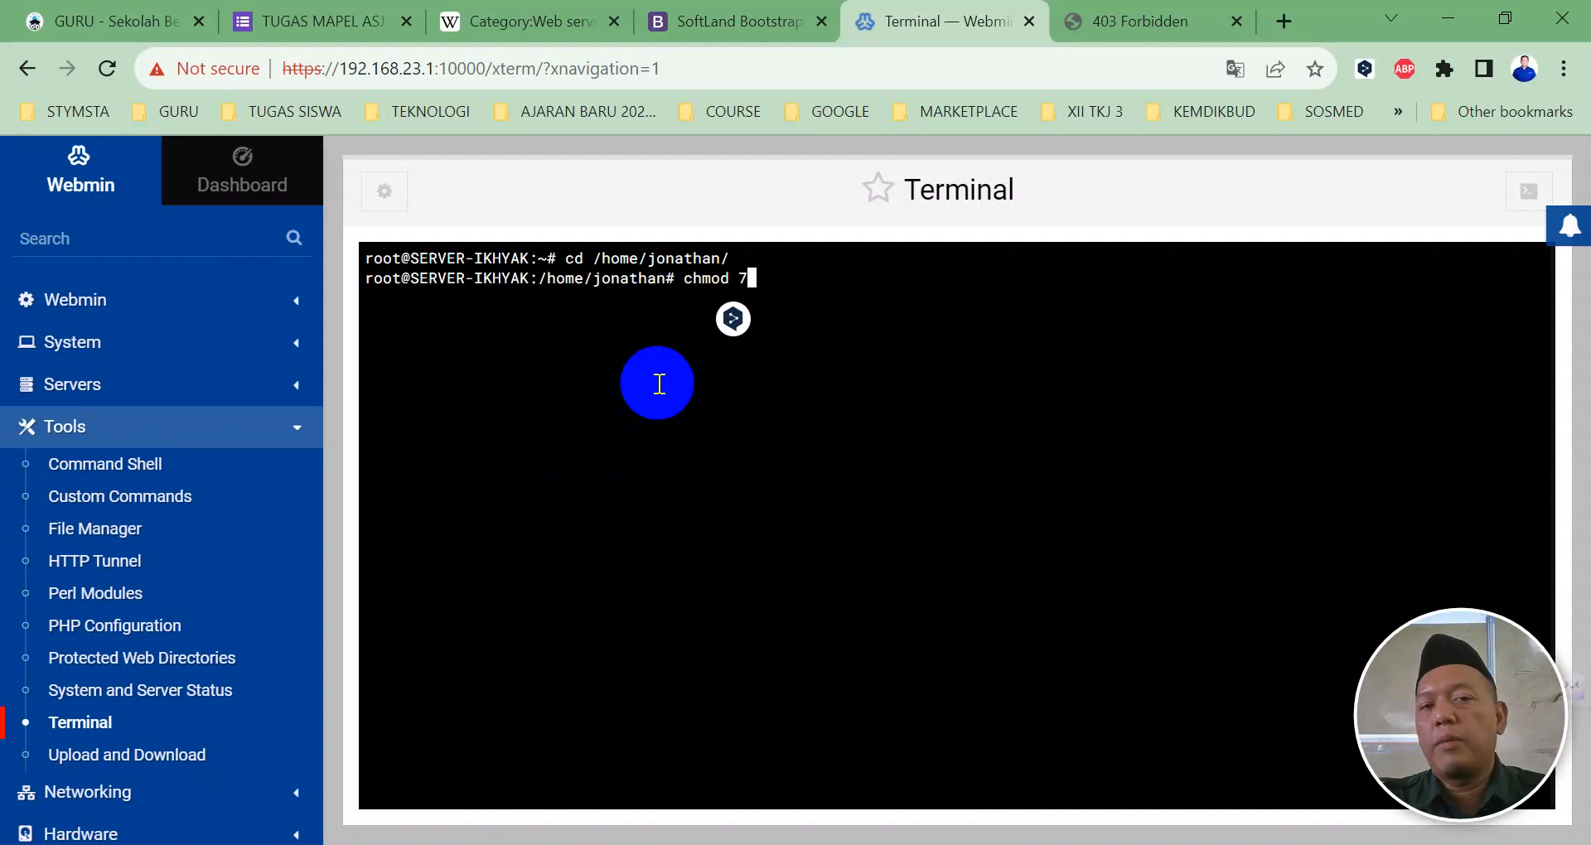
type("ch")
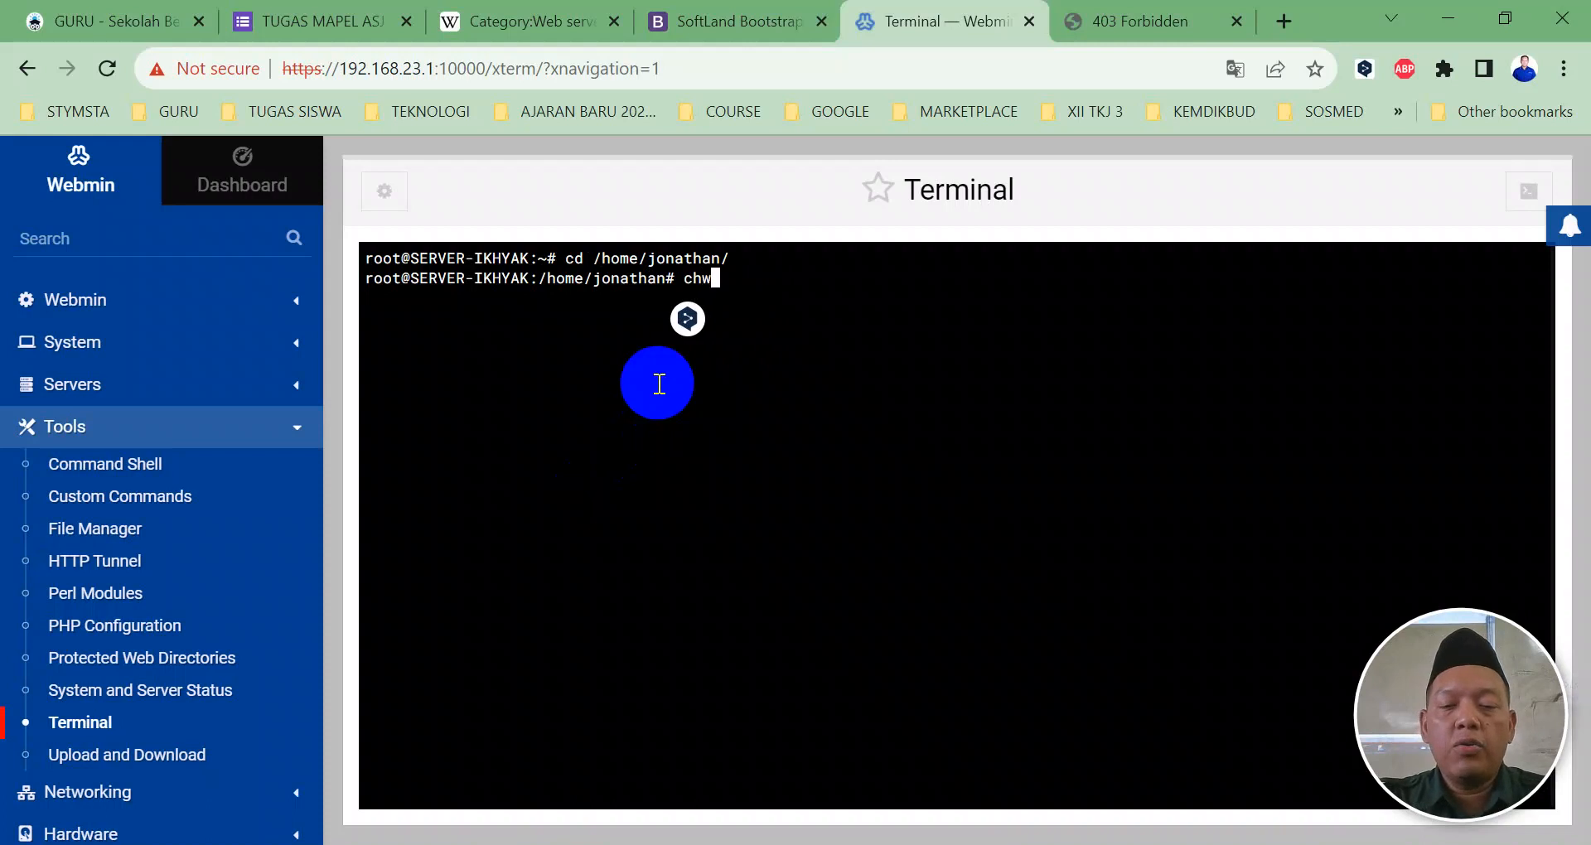
type("own www-data")
key("BackSpace")
type(".www")
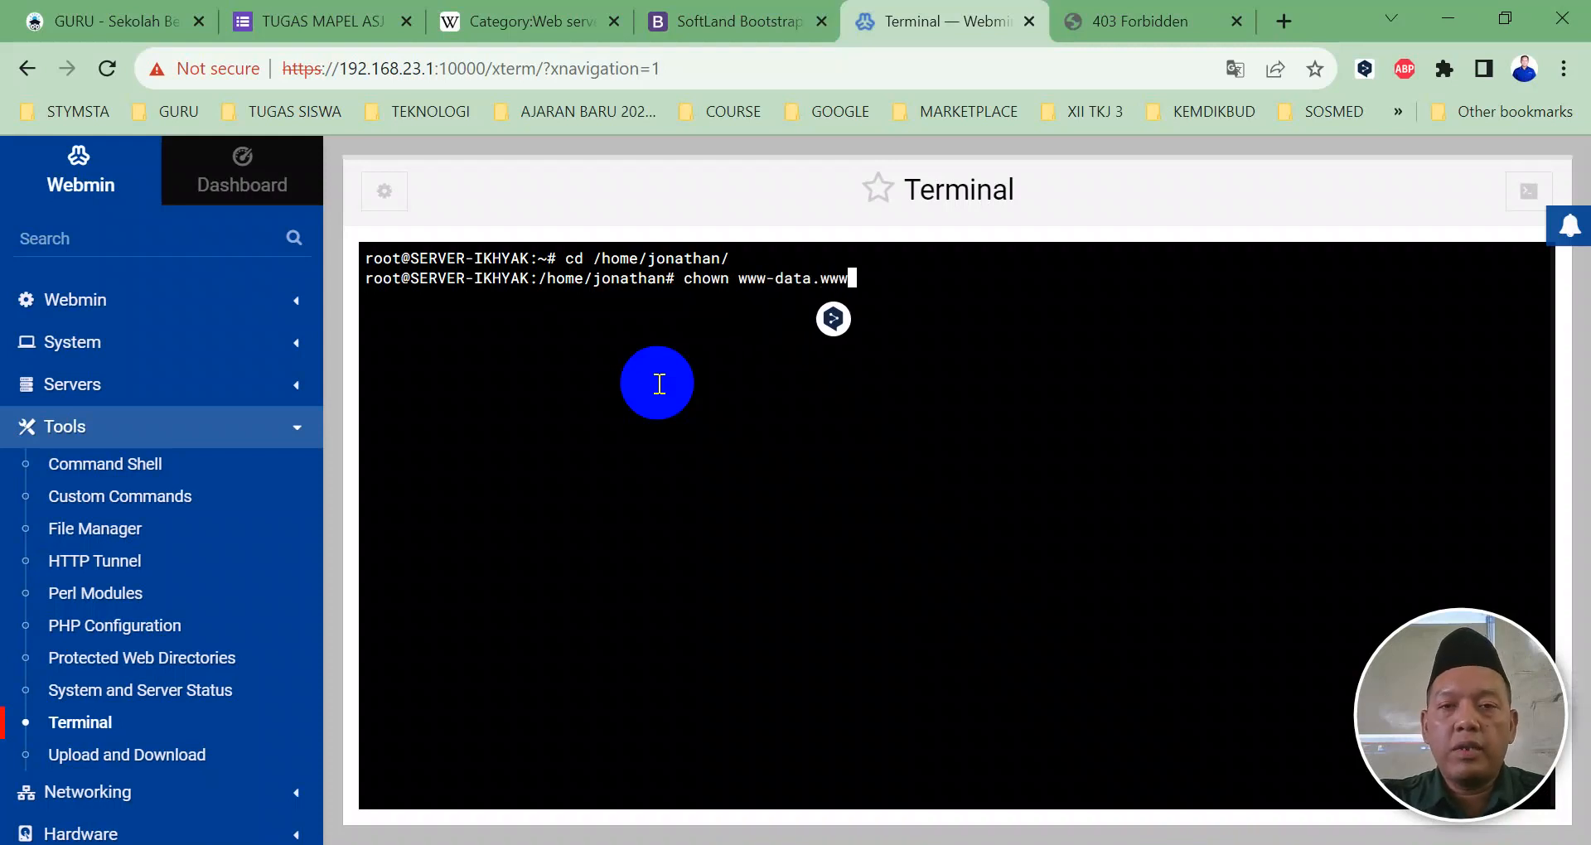
type("-data")
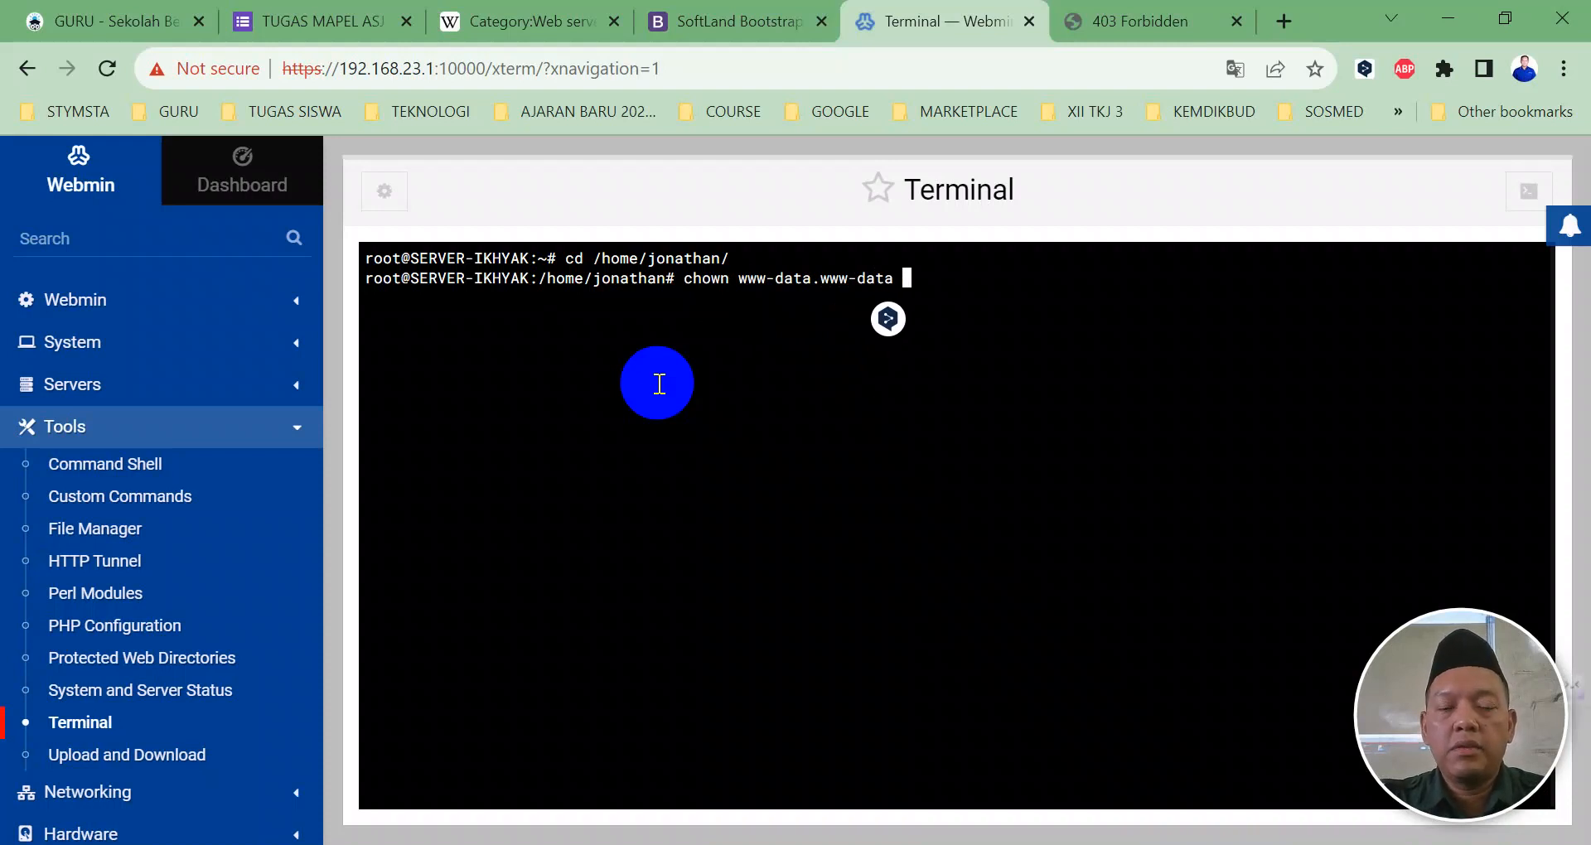
type(" konstruksi/")
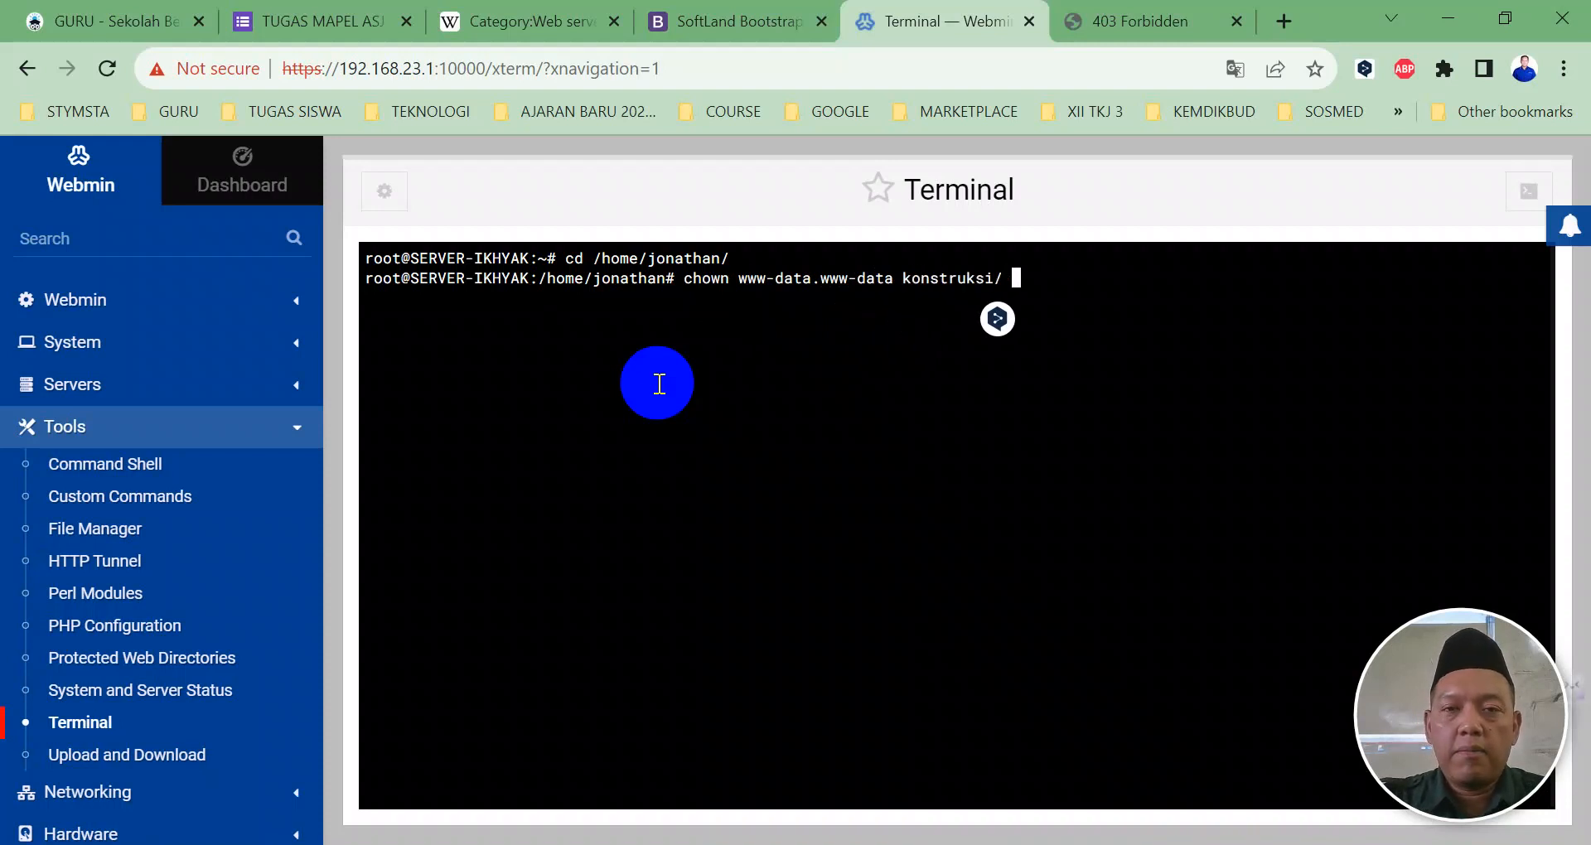
key("Return")
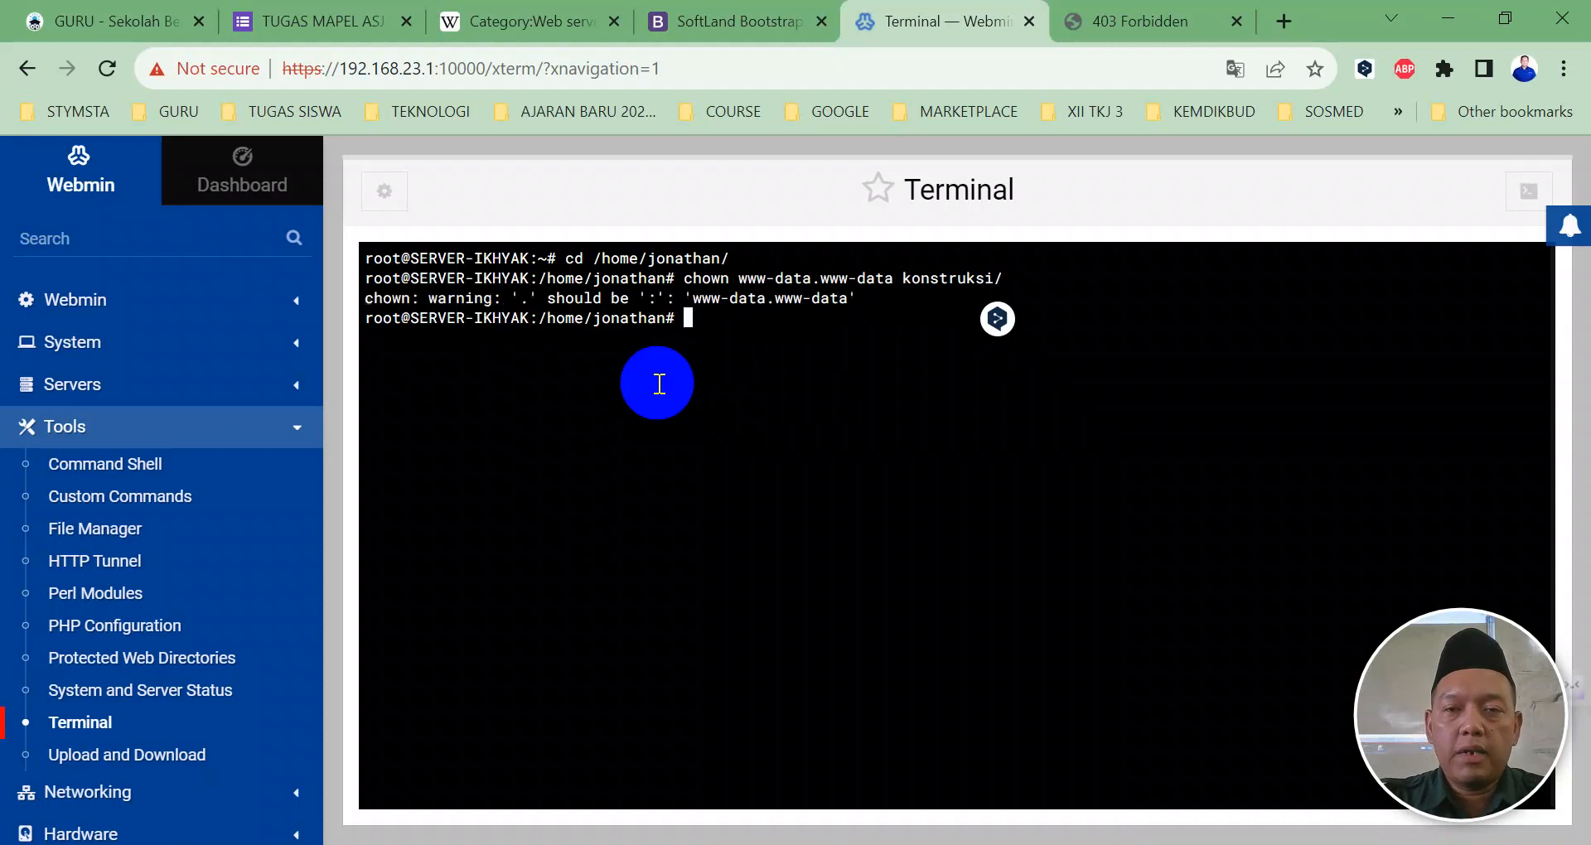
type("ls -l")
key("Return")
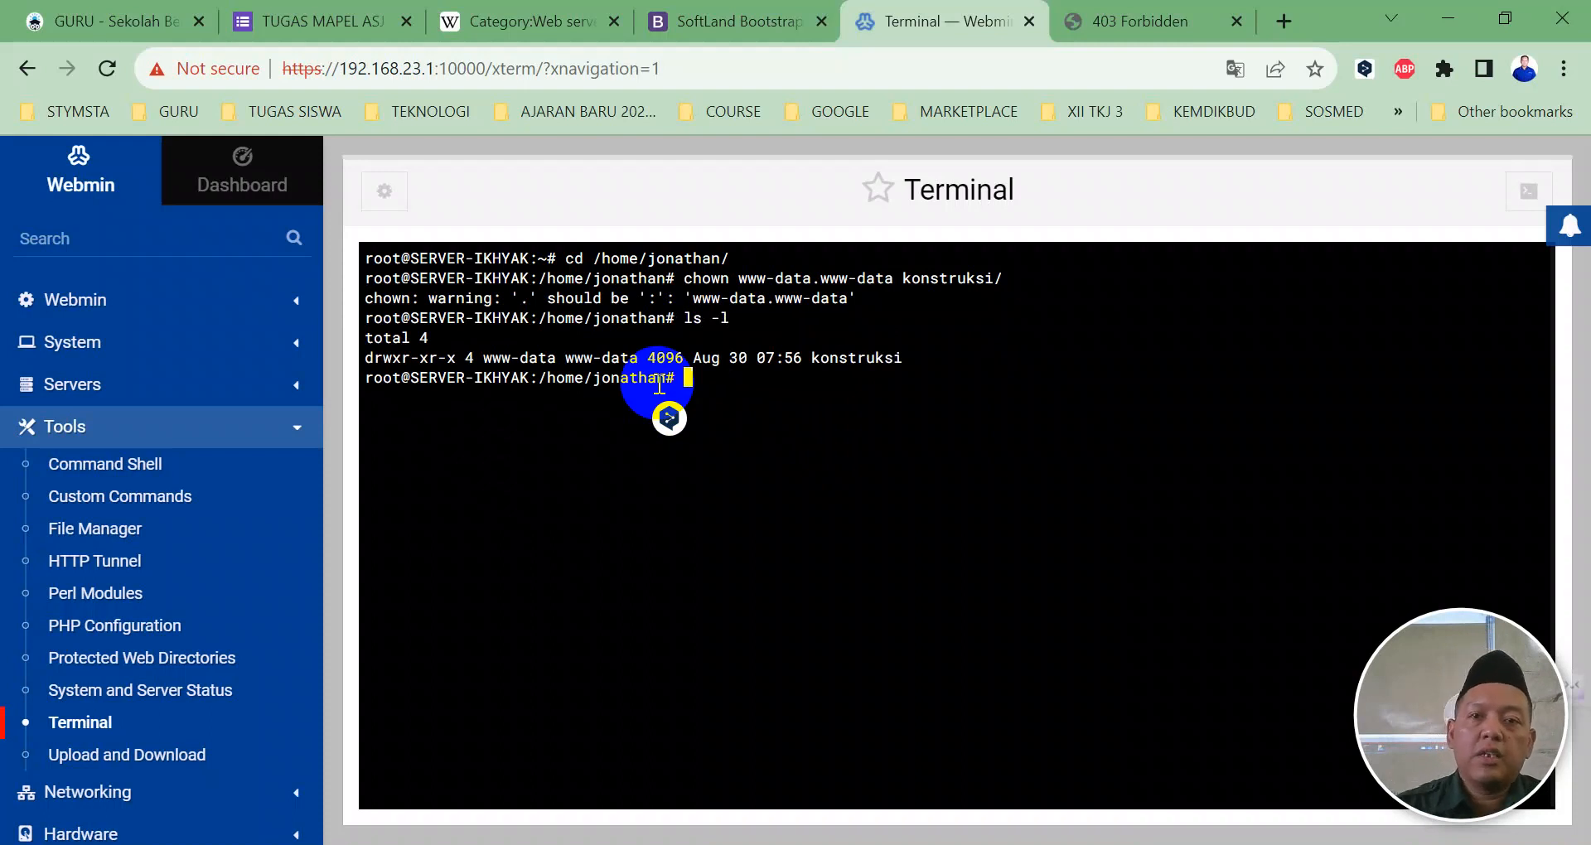
left_click(77, 387)
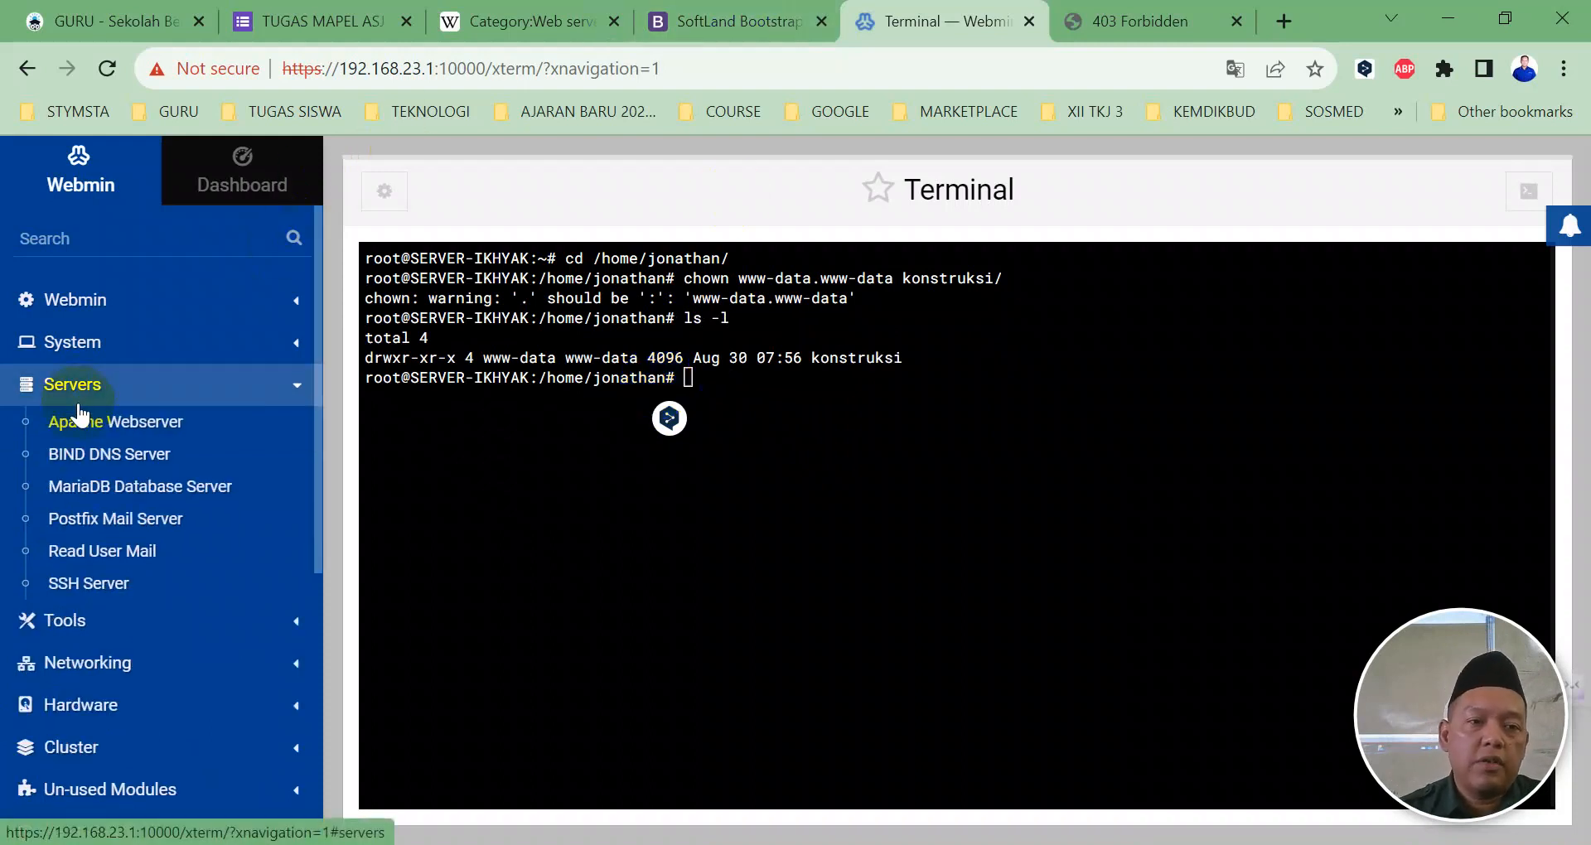
Step: Apply changes in the Apache Webserver module, then return to the 192.168.23.3 Forbidden tab
left_click(85, 421)
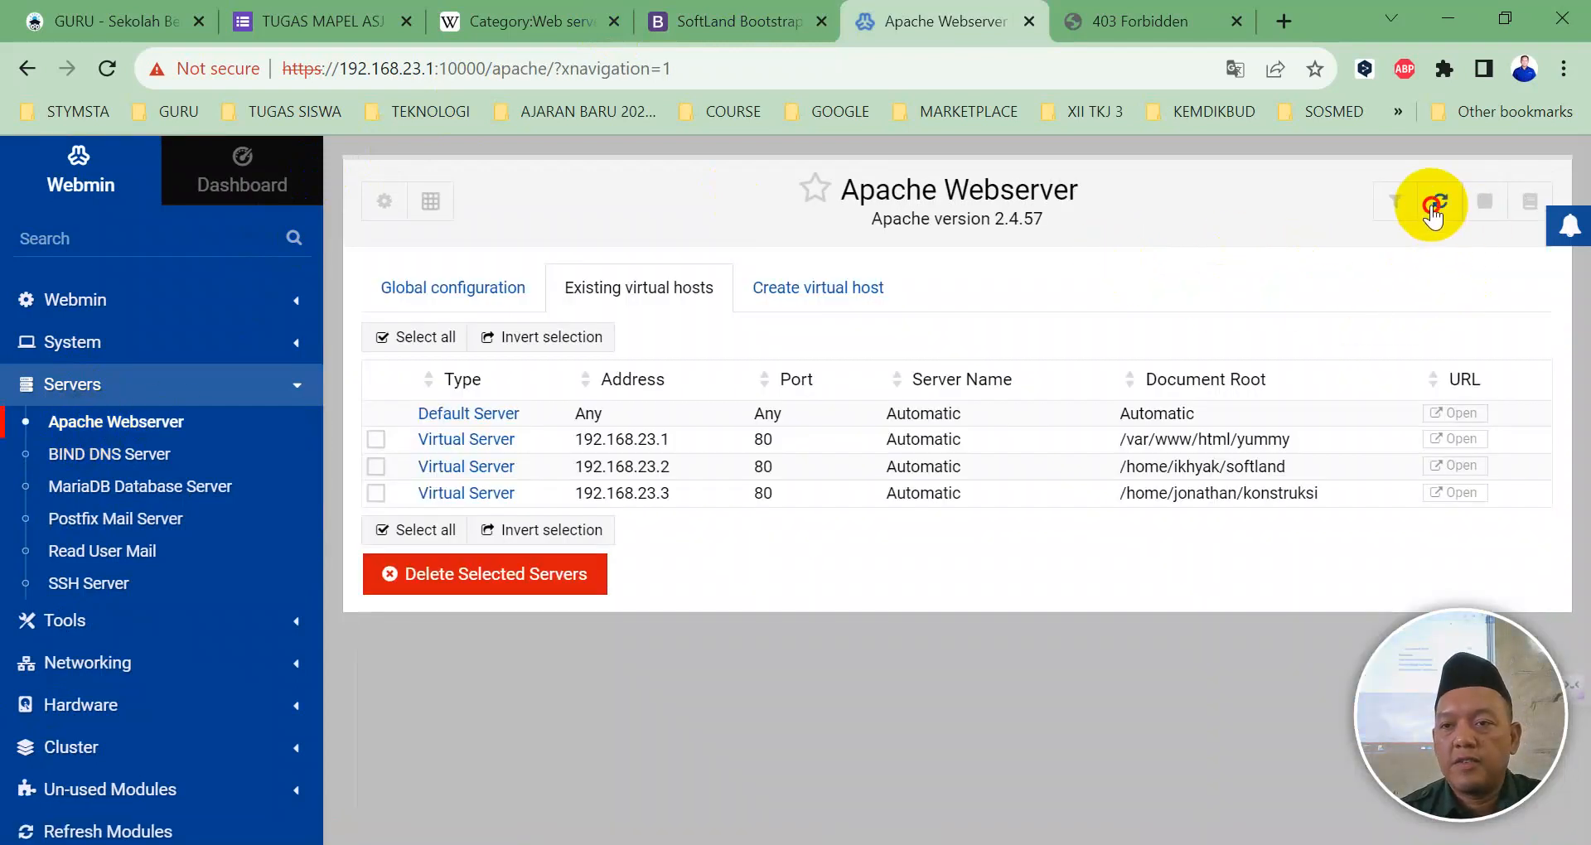
left_click(1433, 212)
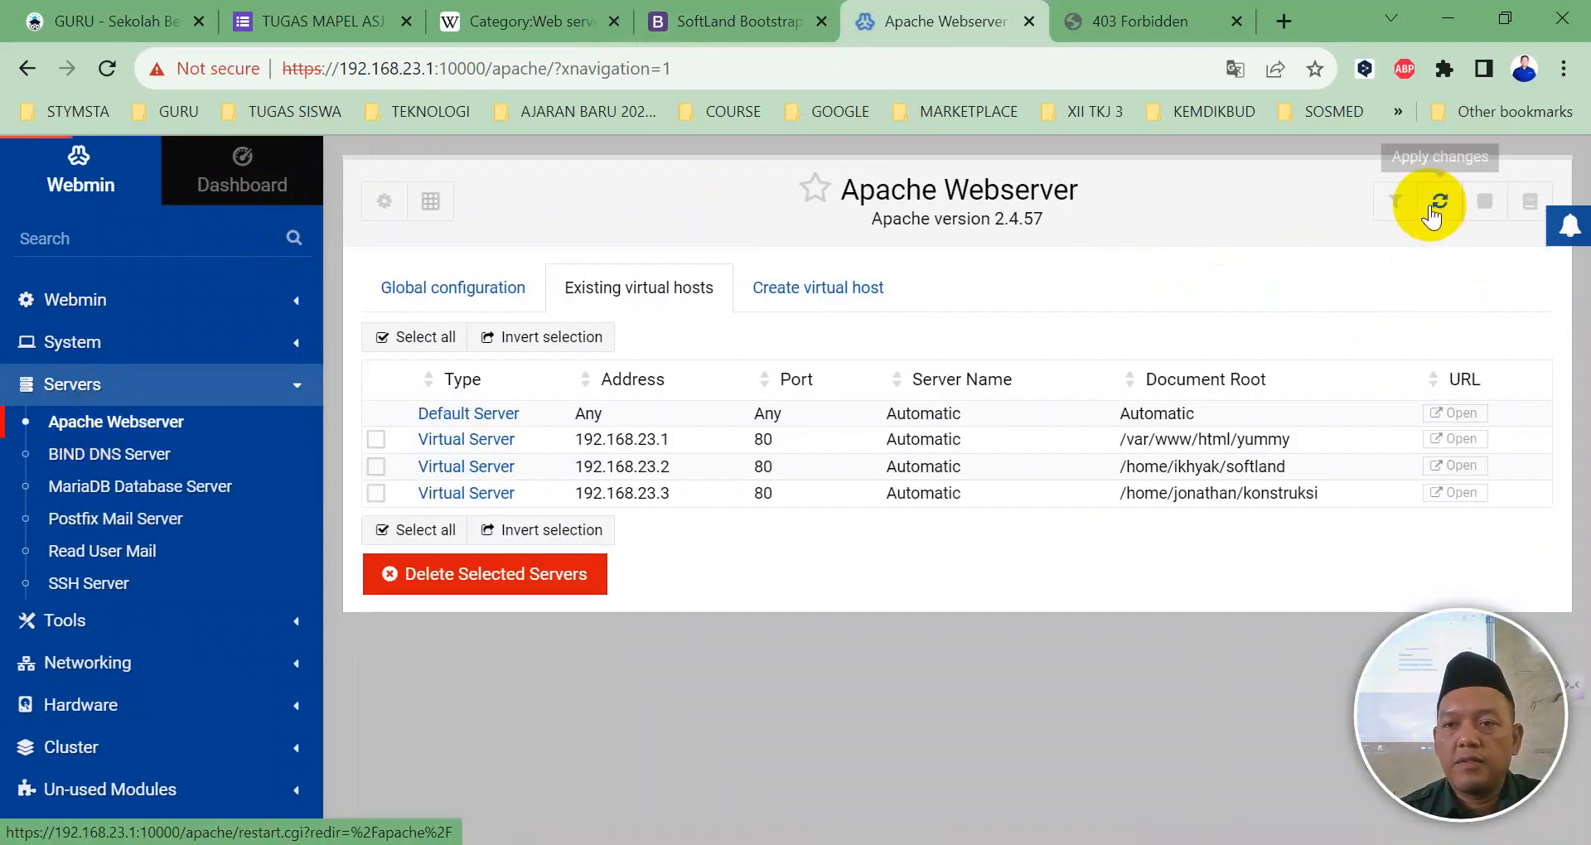
left_click(1154, 15)
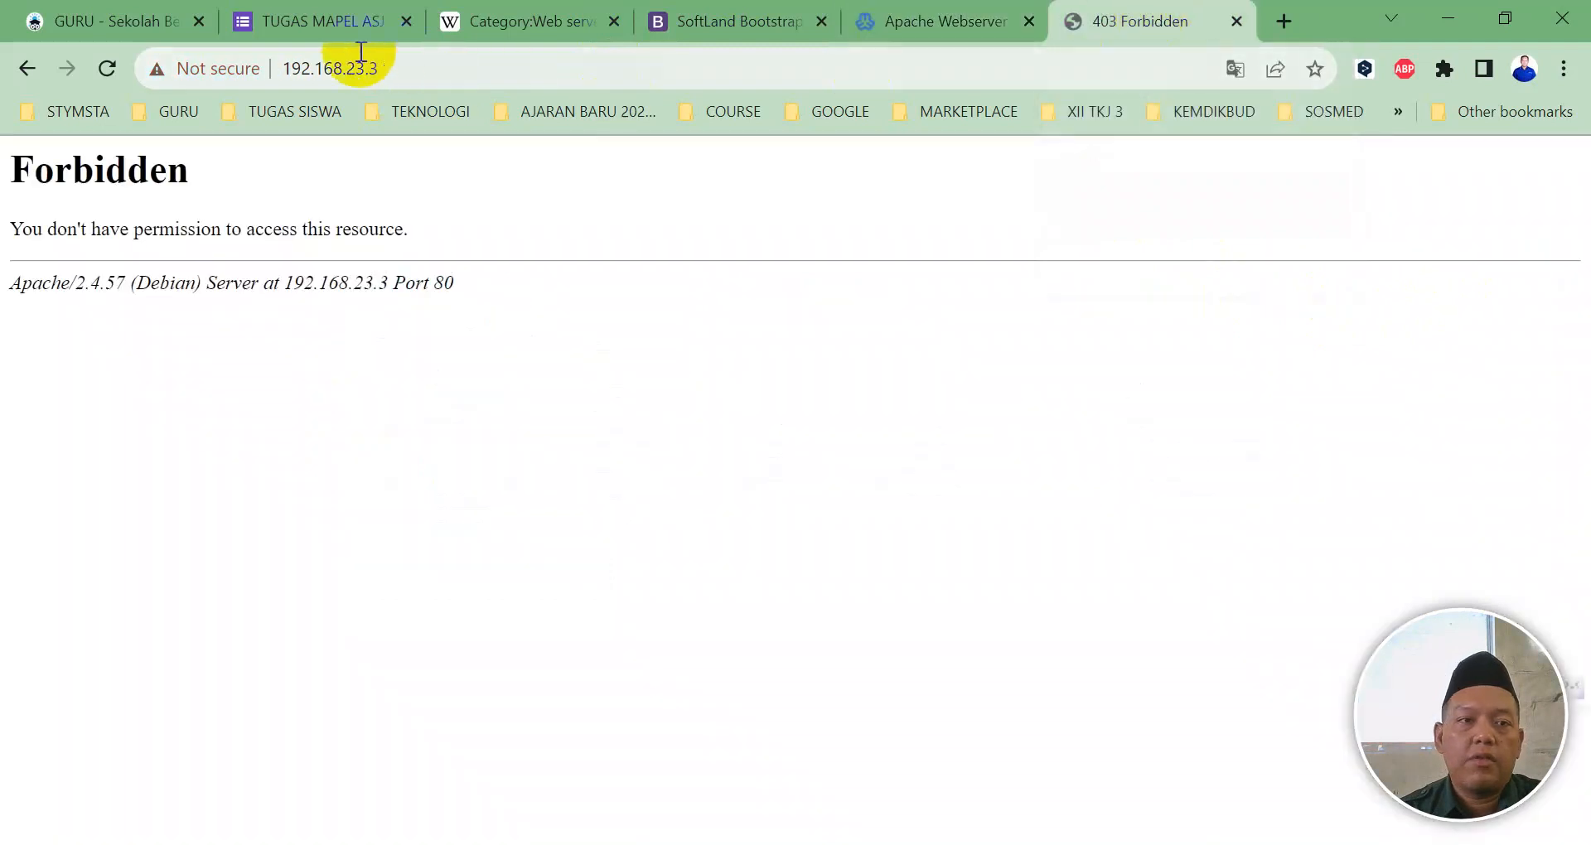
Step: Reload the 403 page, ping 192.168.23.3 from Command Prompt, then return to Webmin's virtual host list
left_click(107, 68)
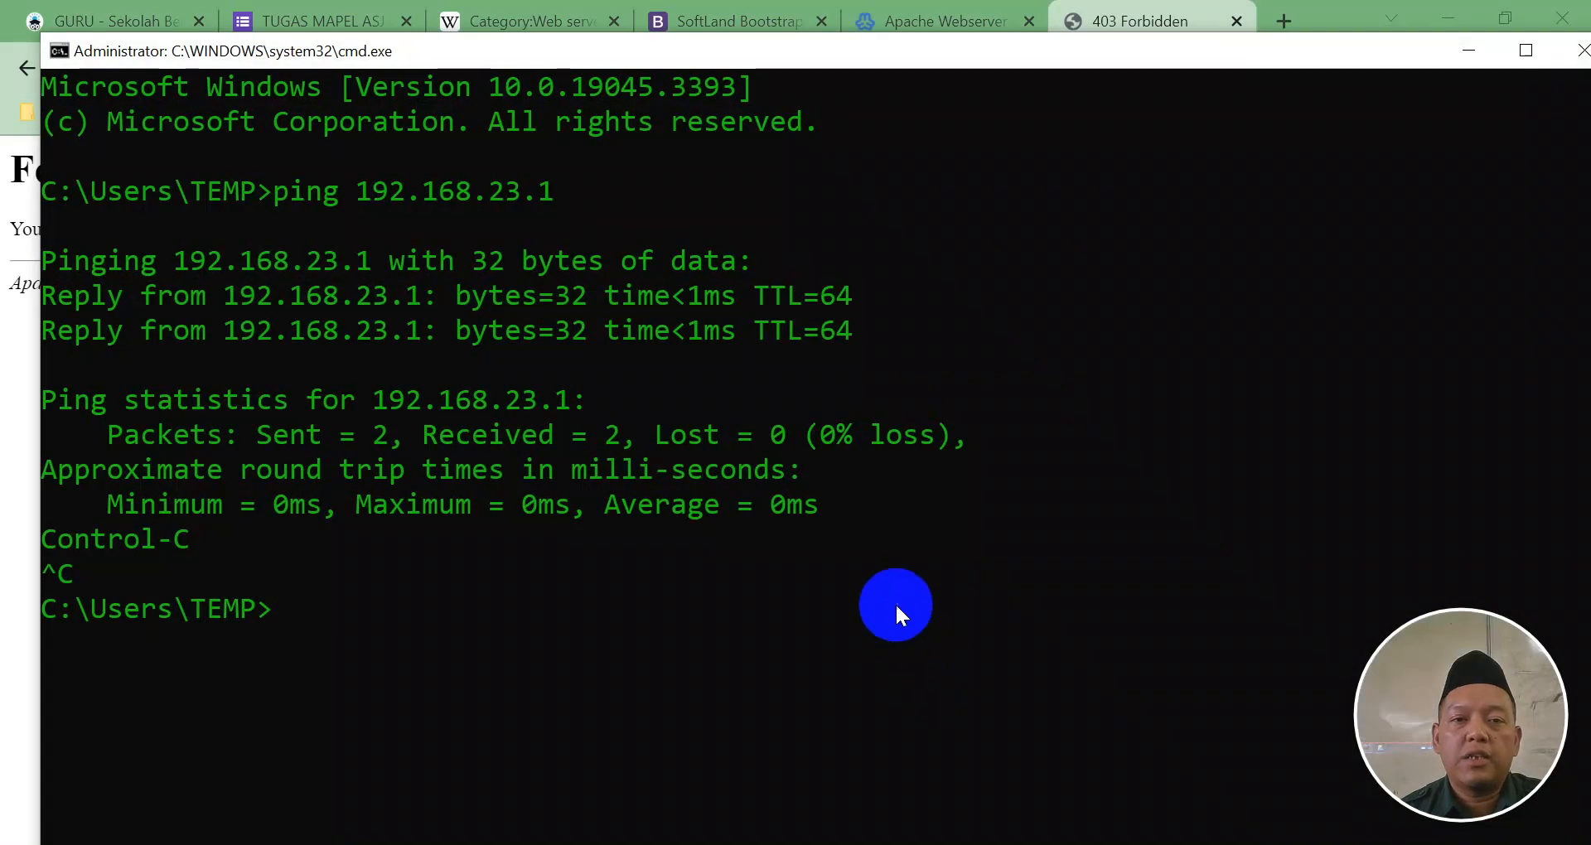
key("Up")
key("BackSpace")
type("3.3")
key("Return")
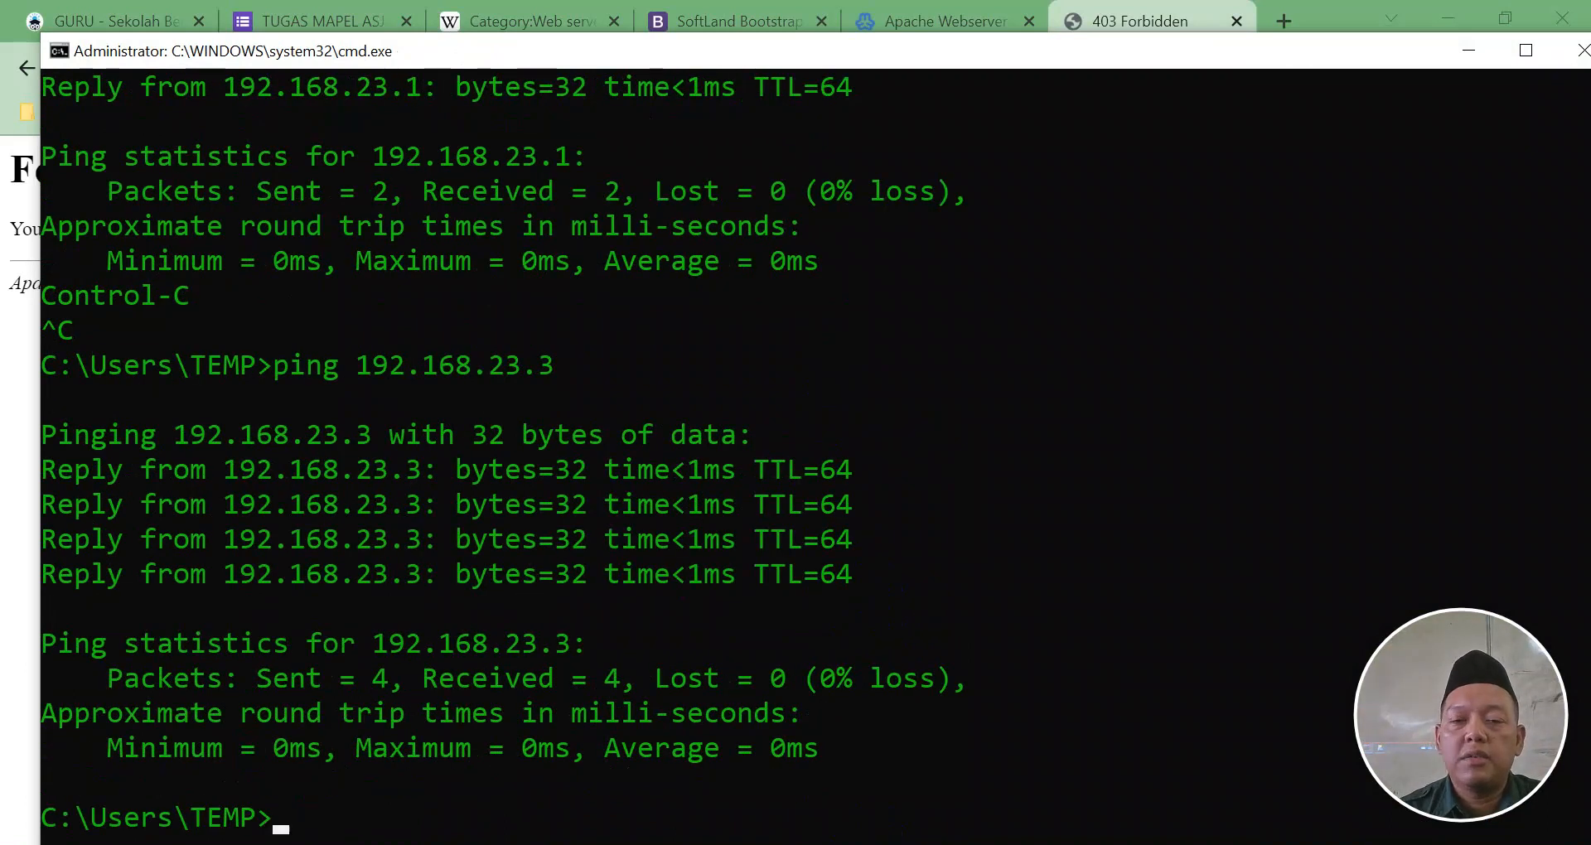
key("alt+Tab")
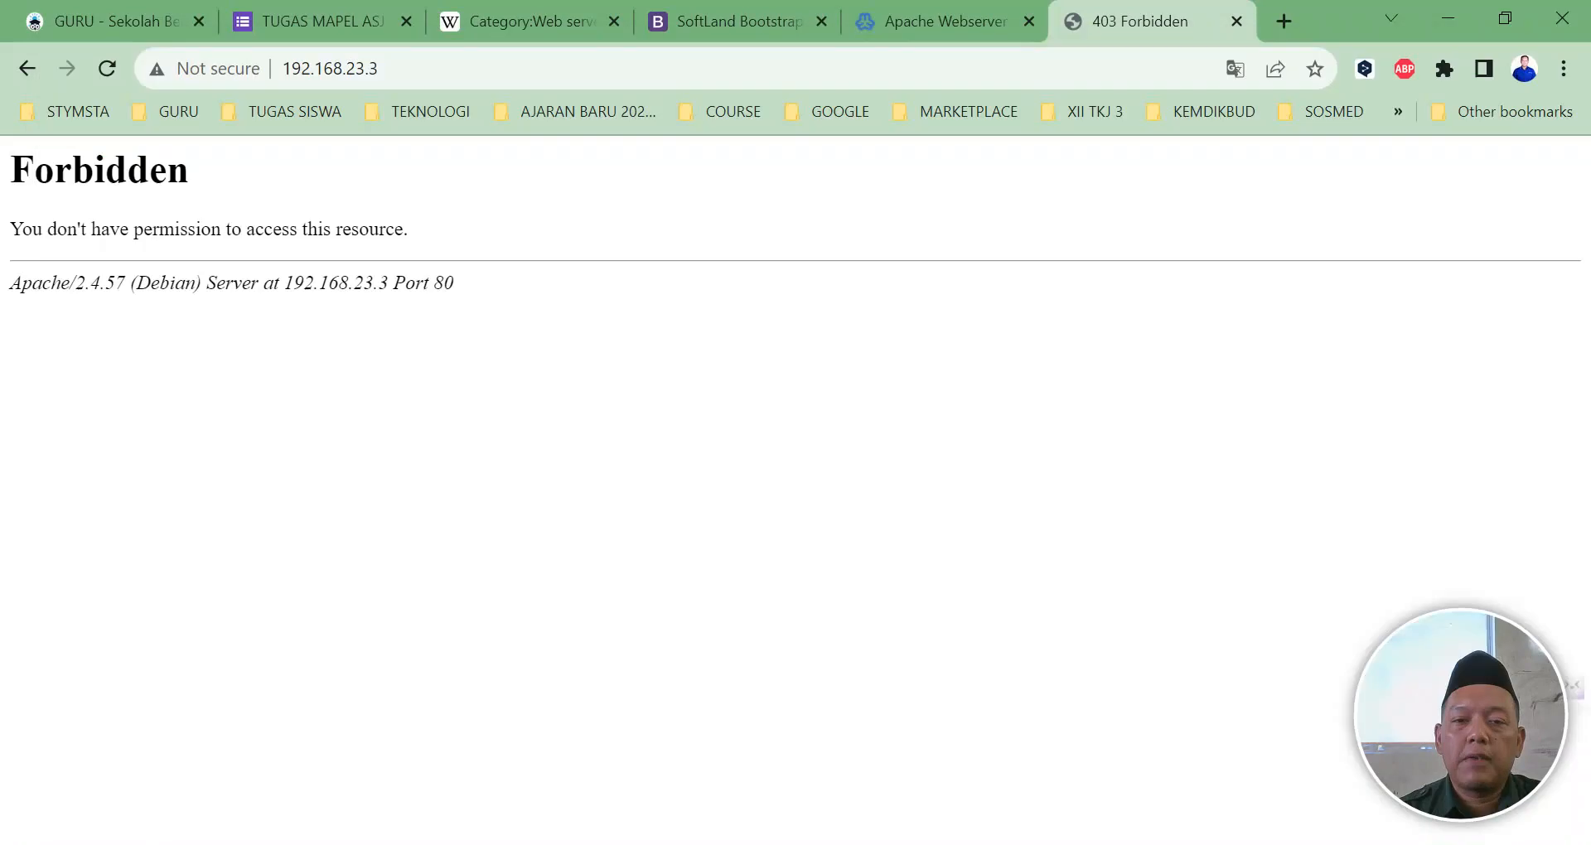
left_click(868, 26)
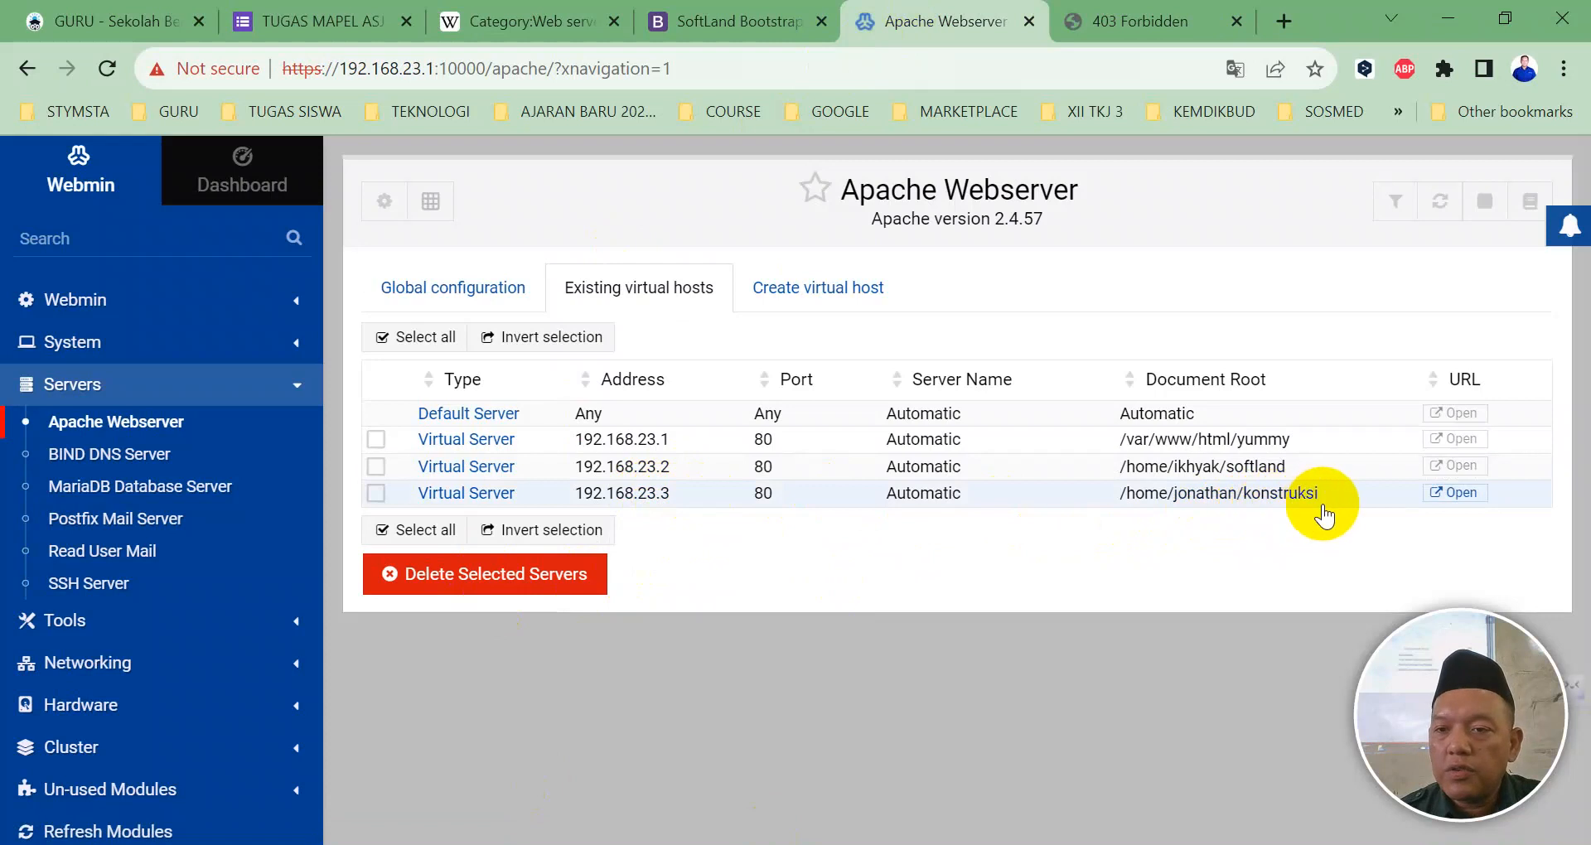
Step: Open the Webmin Terminal from Tools and start typing nano /etc/apa
left_click(39, 626)
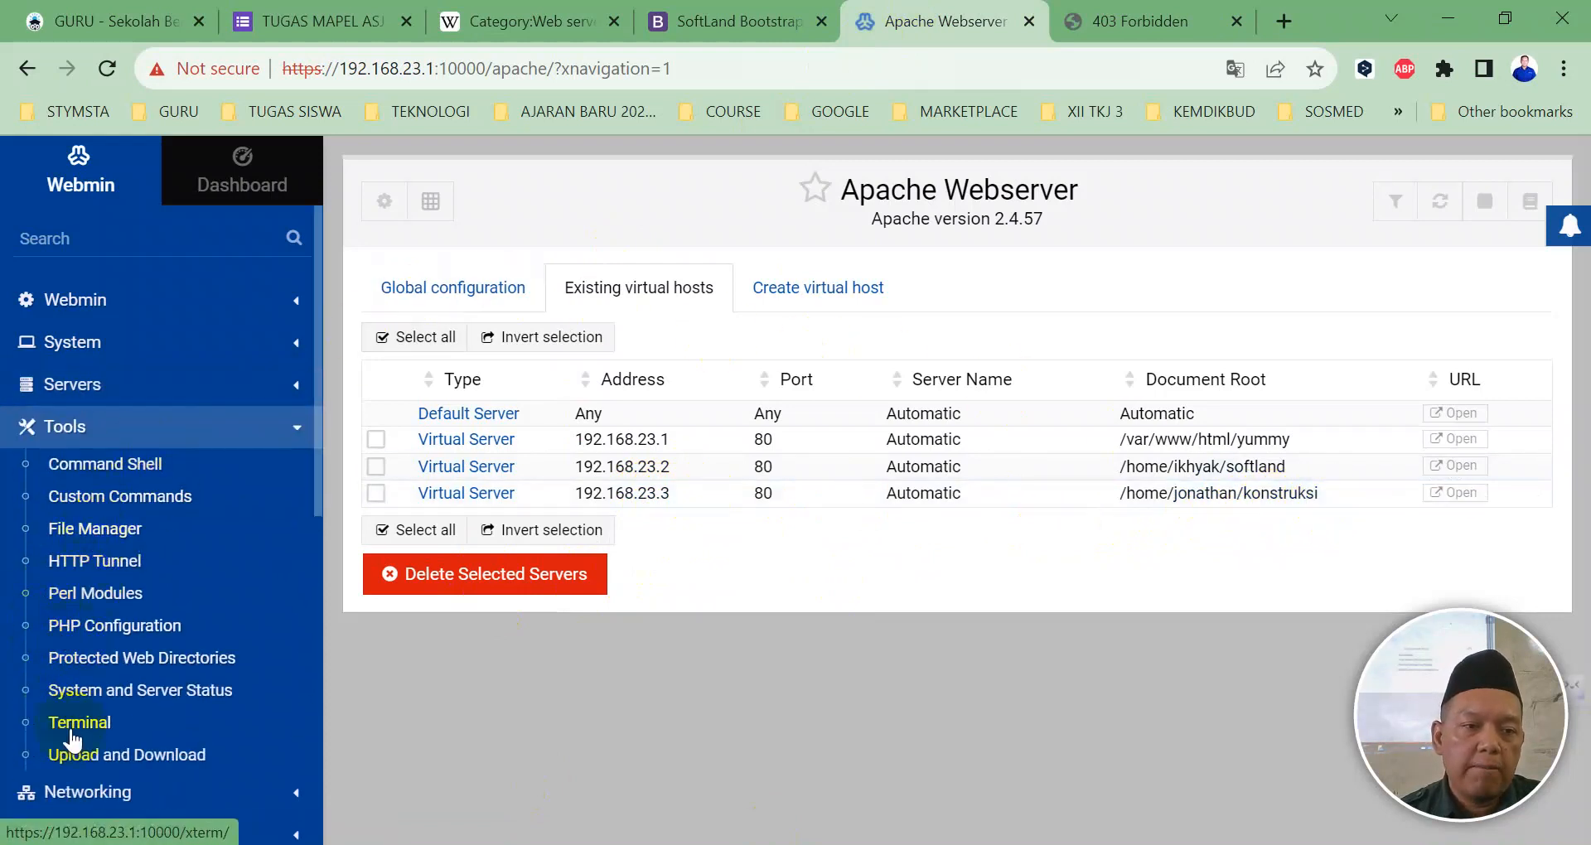
left_click(74, 727)
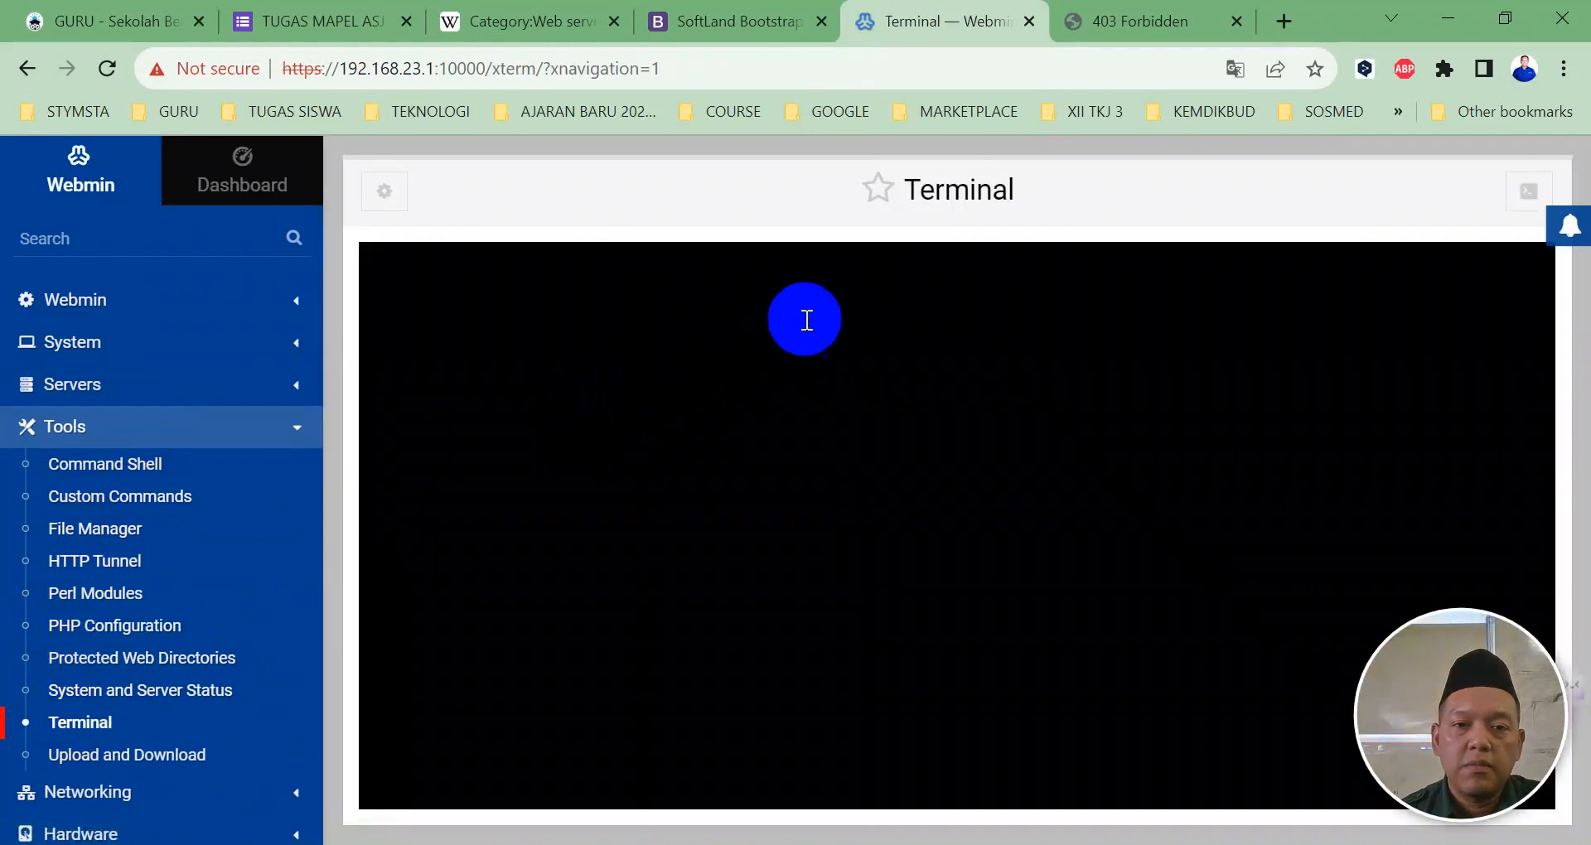
type("nano /etc/")
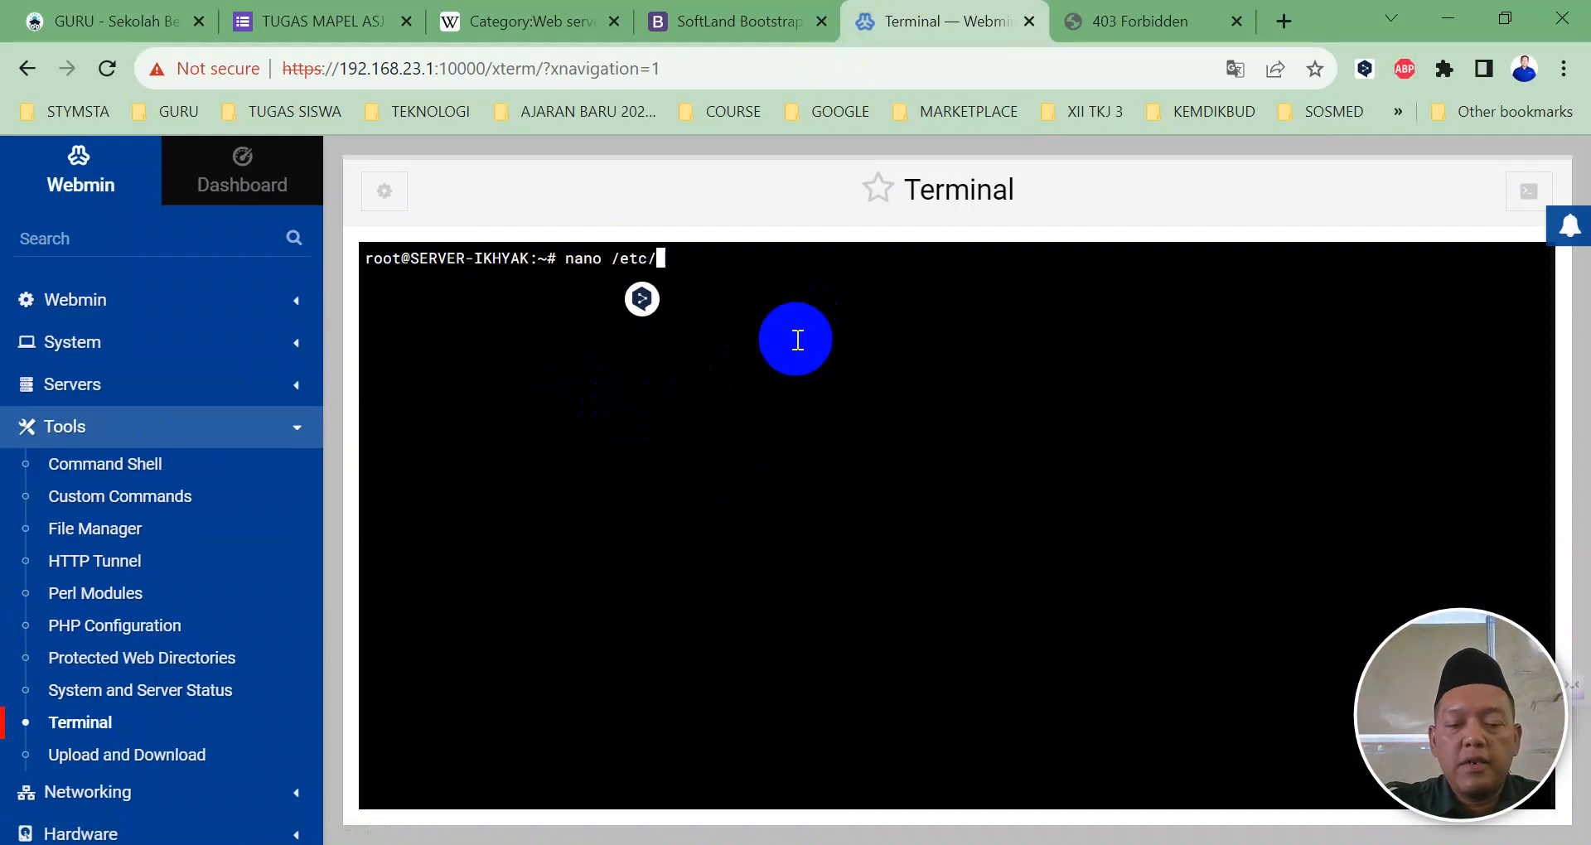
type("apa")
Step: Open /etc/apache2/apache2.conf in nano, scroll to the <Directory /home/> block, and exit
key("Tab")
type("ap")
key("Tab")
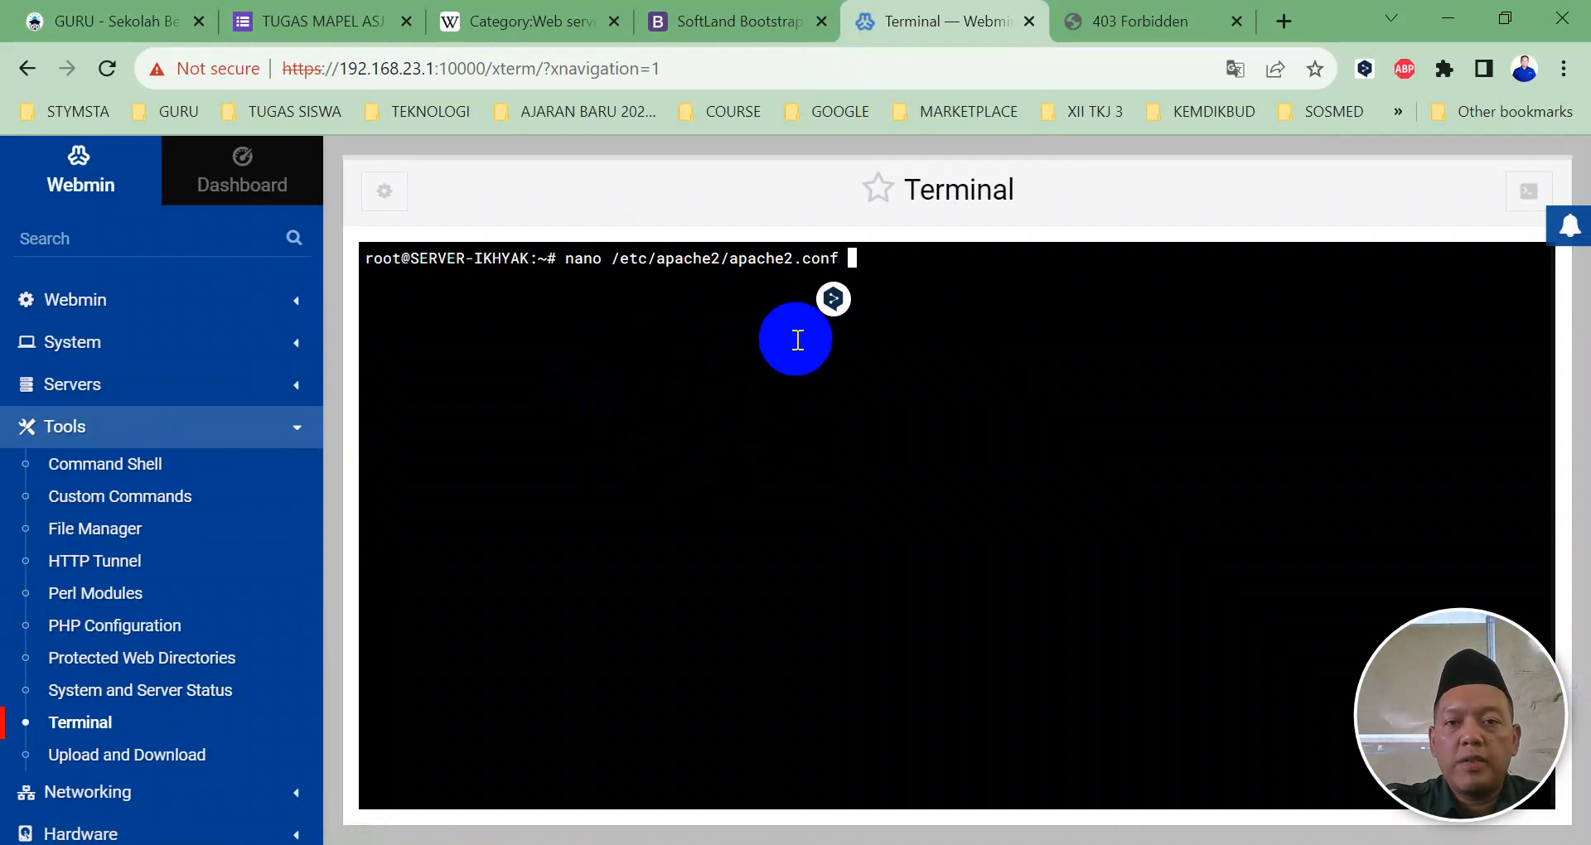
key("Return")
key("Down")
key("Down")
key("Down")
key("Down")
key("Down")
key("Down")
key("Down")
key("Down")
key("Down")
key("Down")
key("Down")
key("Down")
key("Down")
key("Down")
key("Down")
key("Down")
key("Down")
key("Down")
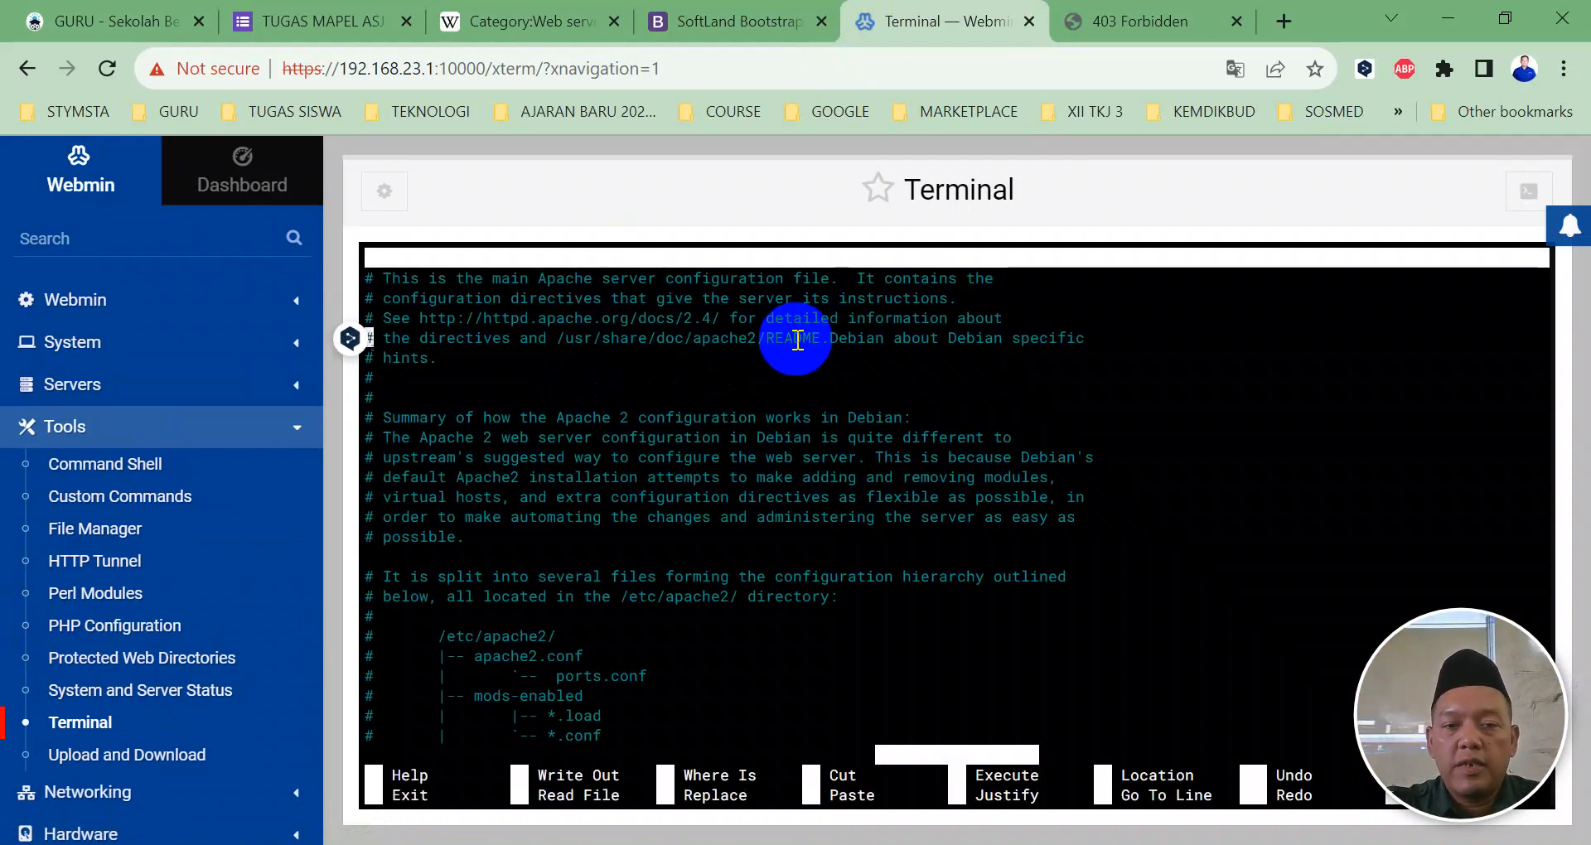
key("Down")
key("Down")
key("Down")
key("Down")
key("Down")
key("Down")
key("Down")
key("Down")
key("Down")
key("Down")
key("Down")
key("Down")
key("Down")
key("Down")
key("Down")
key("Down")
key("Down")
key("Down")
key("Down")
key("Down")
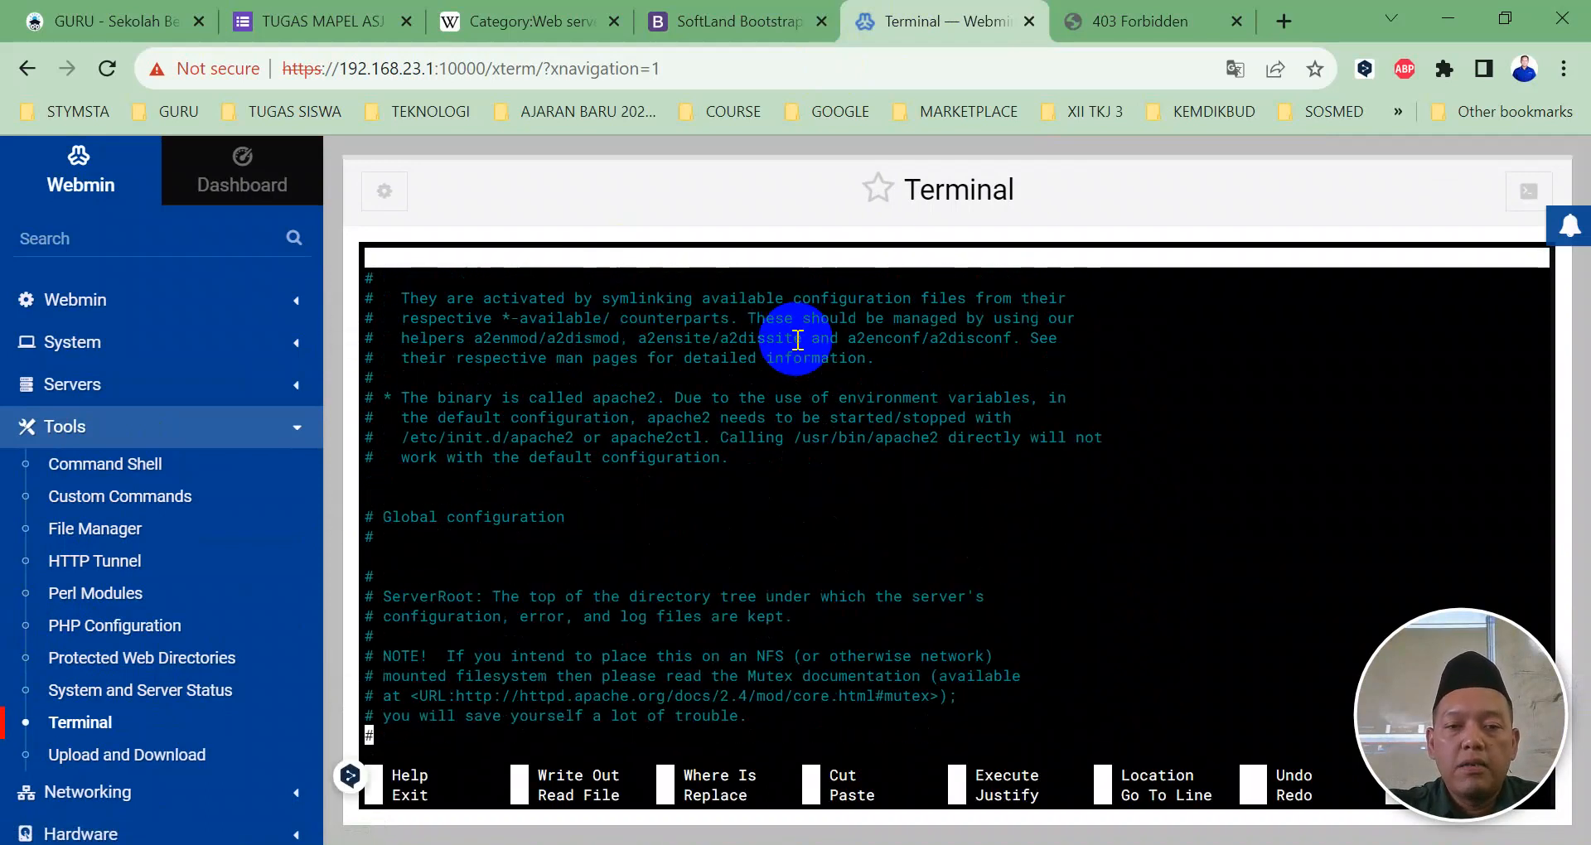
key("Down")
key("Down")
key("Down")
key("Down")
key("Down")
key("Down")
key("Down")
key("Down")
key("Down")
key("Down")
key("Down")
key("Down")
key("Down")
key("Down")
key("Down")
key("Down")
key("Down")
key("Down")
key("Down")
key("Down")
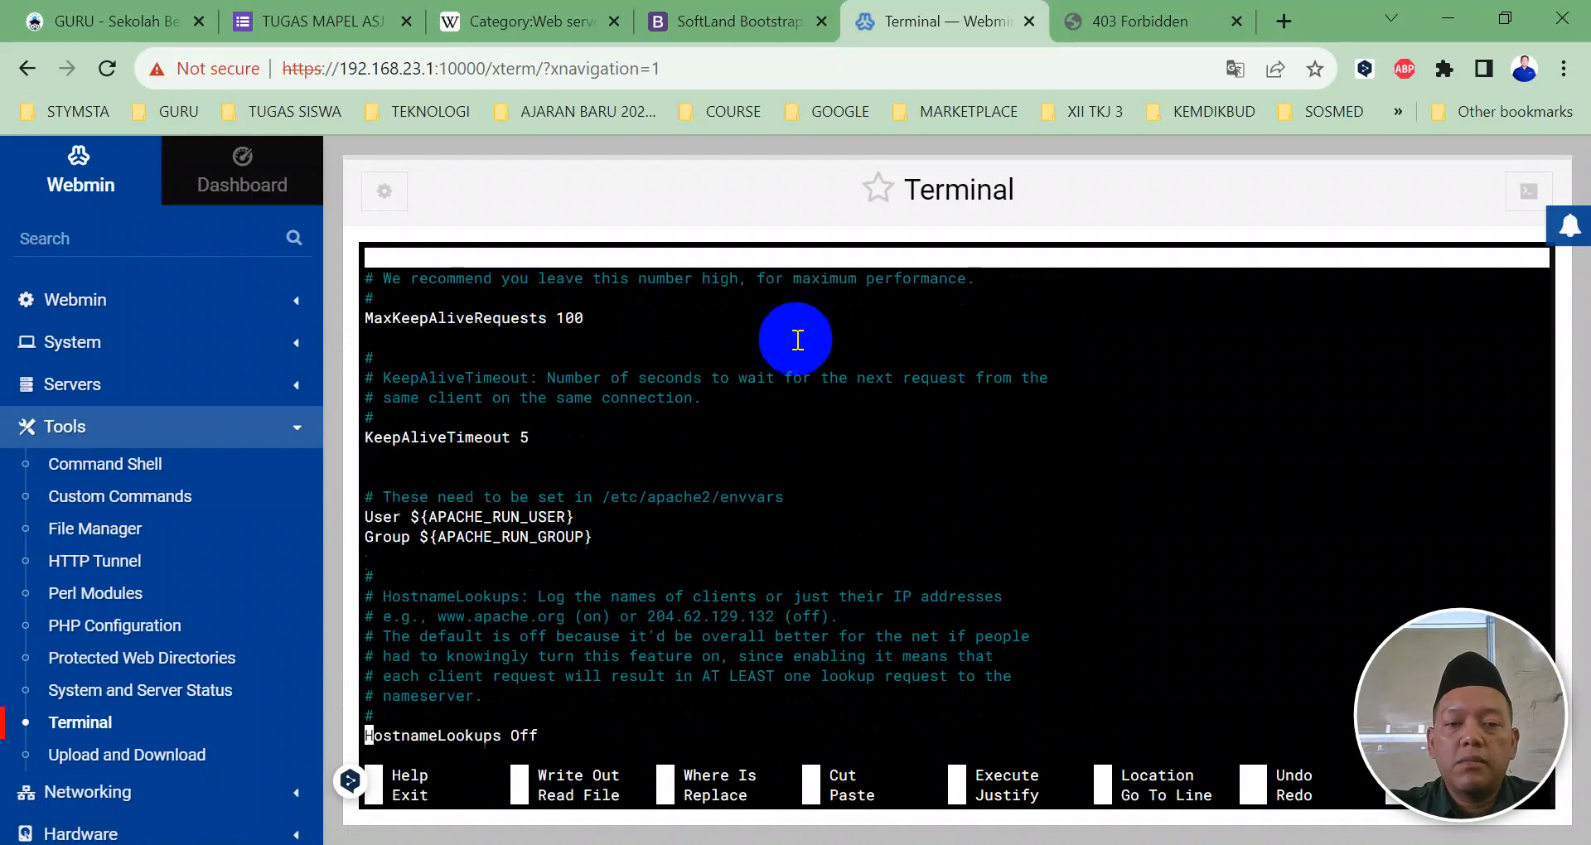
key("Down")
key("Down")
key("Down")
key("Down")
key("Down")
key("Down")
key("Down")
key("Down")
key("Down")
key("Down")
key("Down")
key("Down")
key("Down")
key("Down")
key("Down")
key("Down")
key("Down")
key("Down")
key("Down")
key("Down")
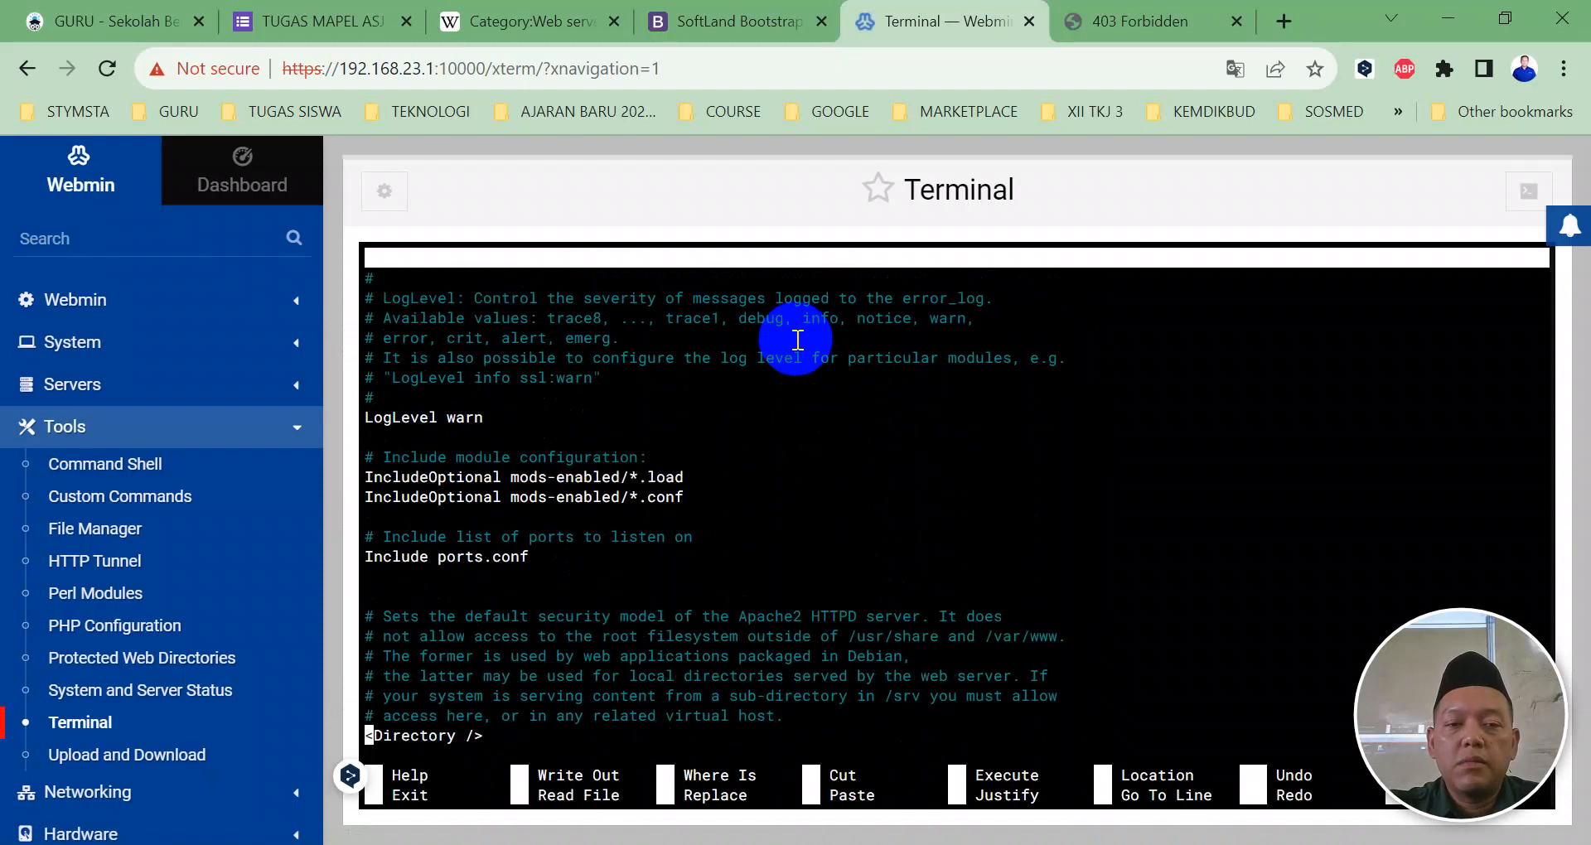
key("Down")
key("Down")
key("Down")
key("Down")
key("Down")
key("Down")
key("Down")
key("Down")
key("Down")
key("Down")
key("Down")
key("Down")
key("Down")
key("Down")
key("Down")
key("Down")
key("Down")
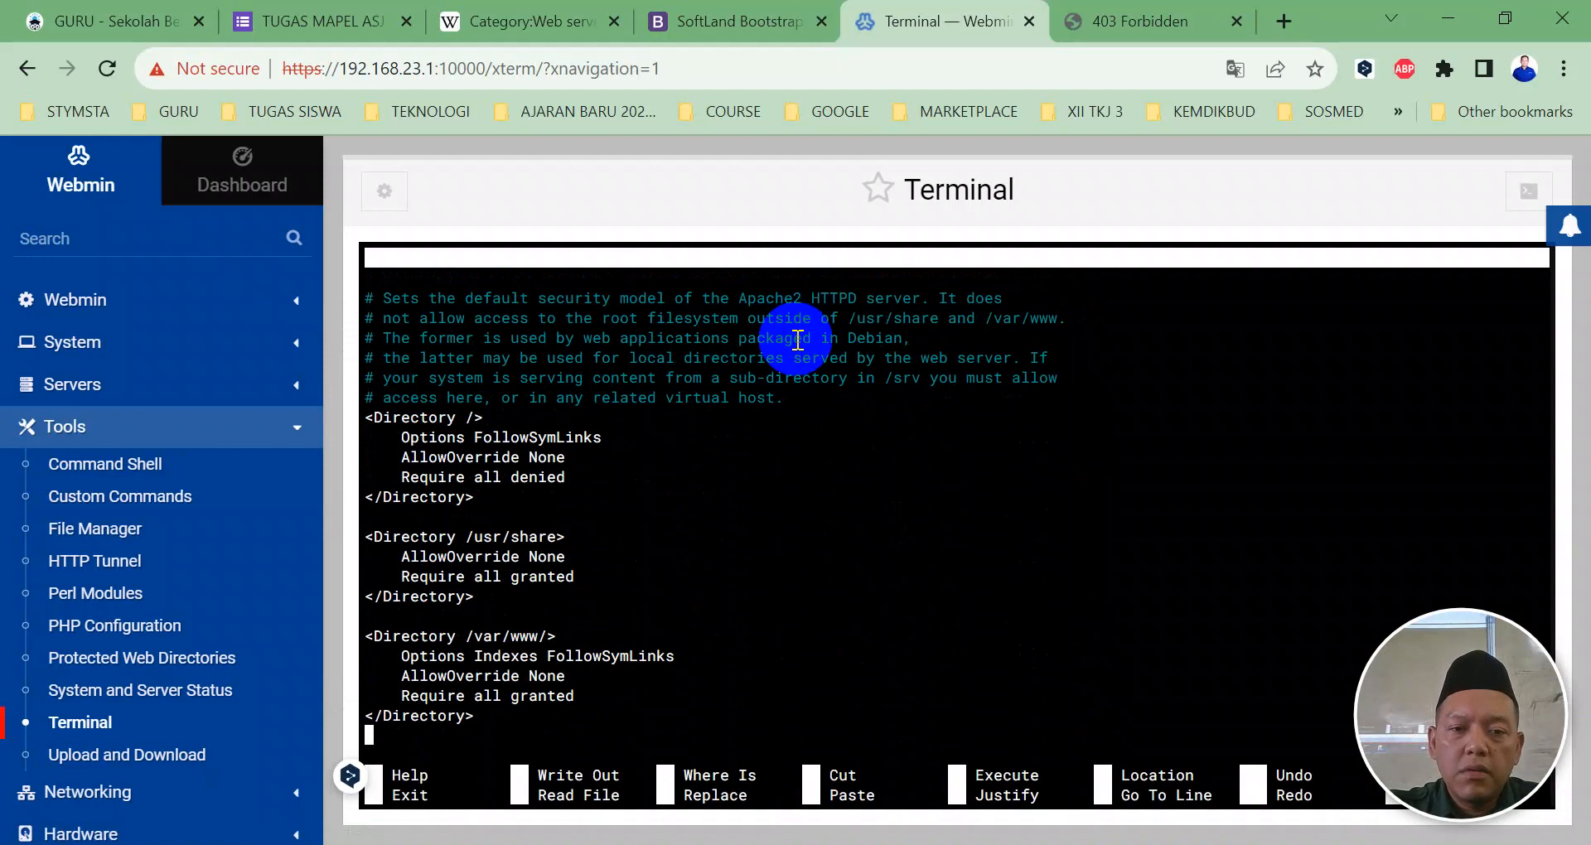
key("Down")
key("Down")
key("Down")
key("Down")
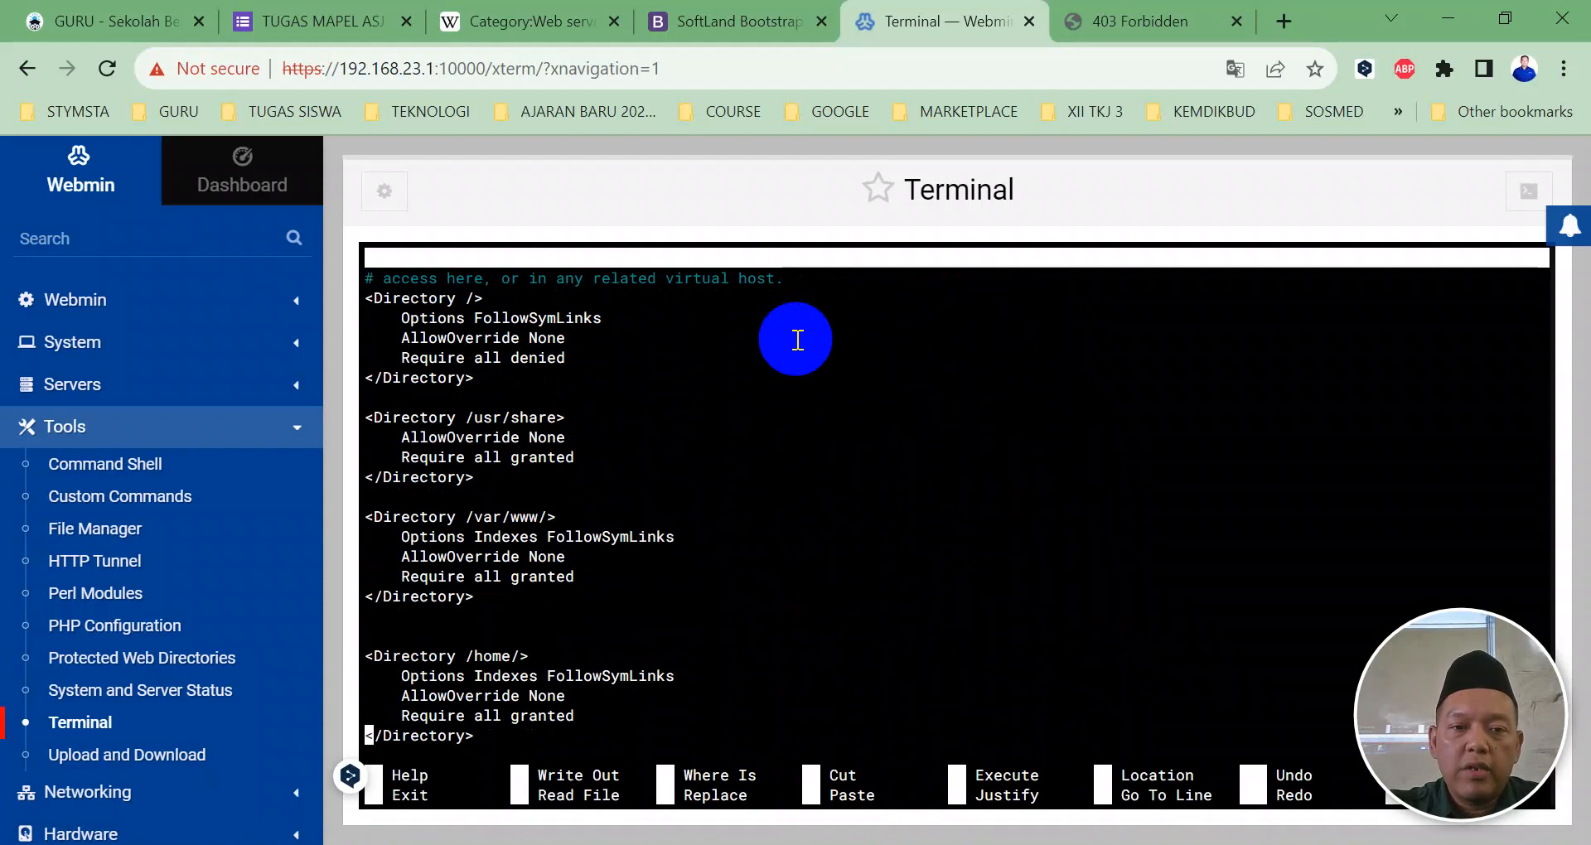
key("Down")
key("Down")
key("Down")
key("Down")
key("Down")
key("Down")
key("Down")
key("Down")
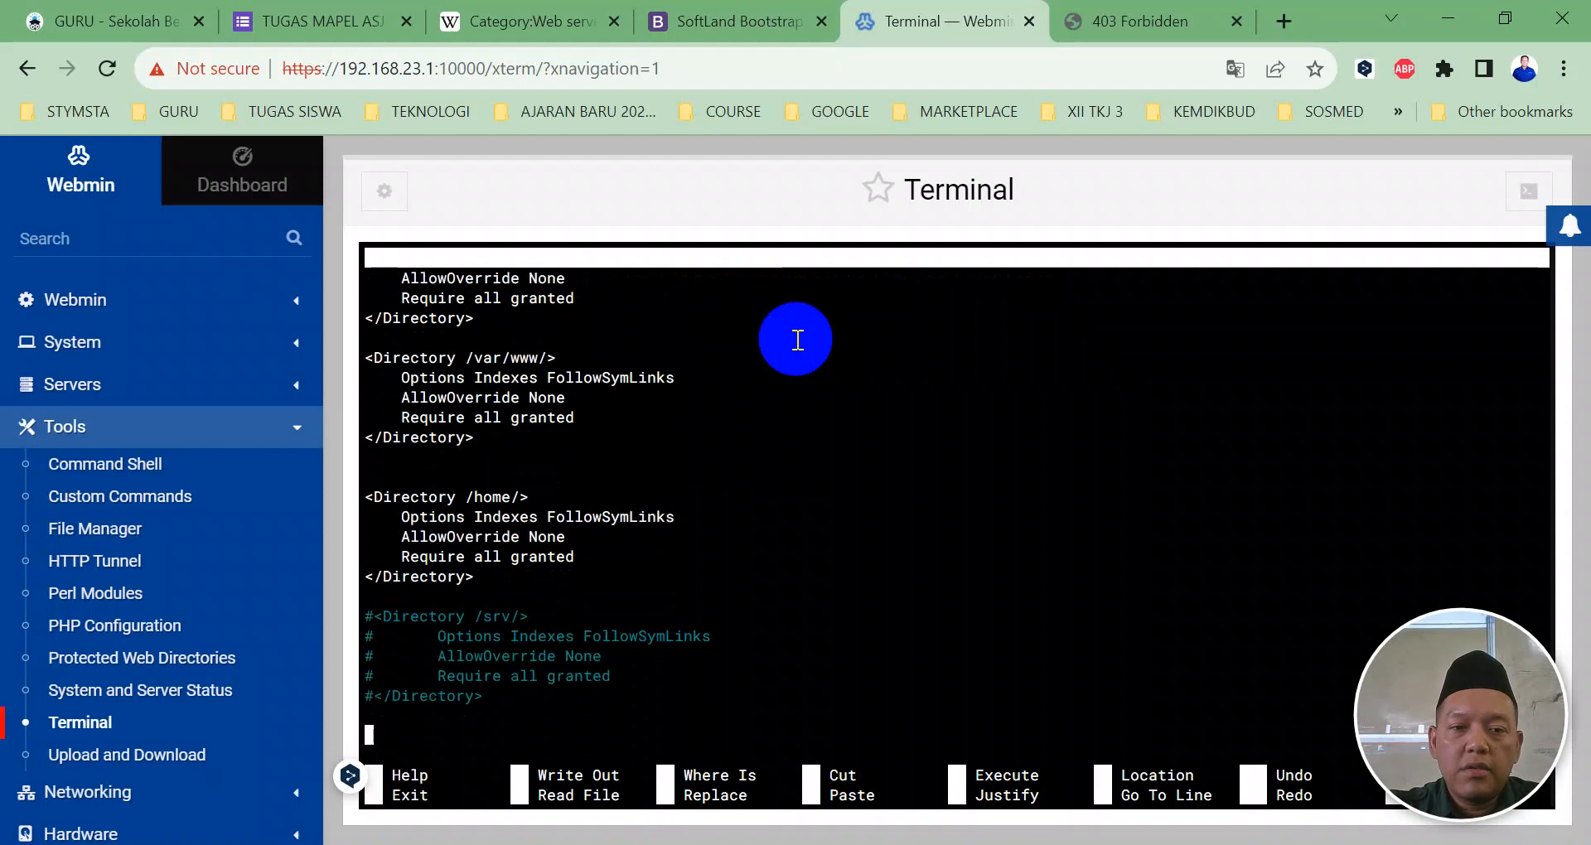
key("ctrl+x")
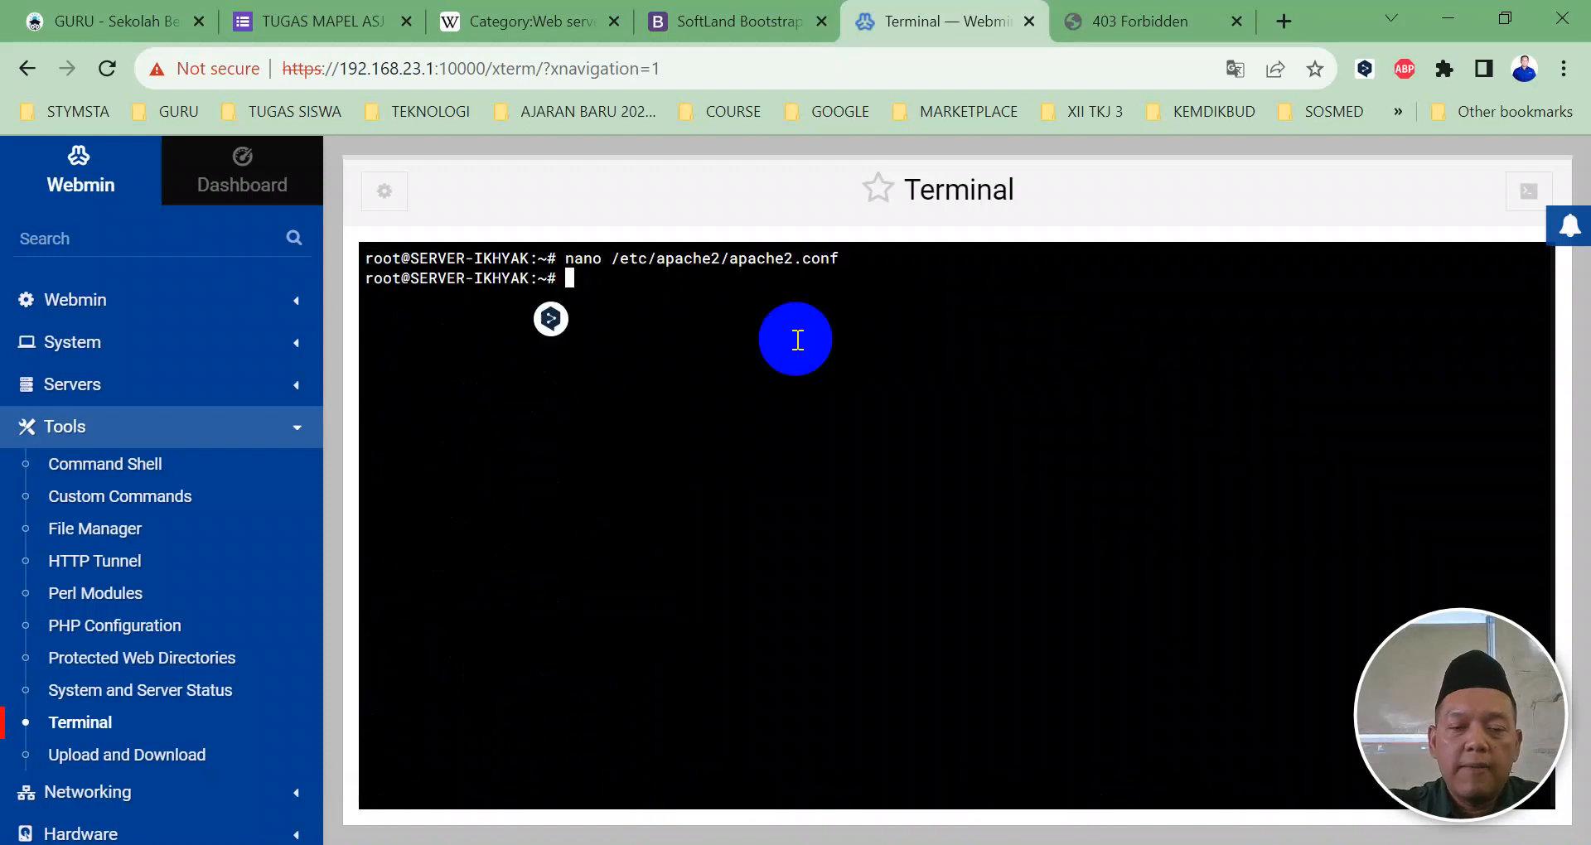
Step: Change into /etc/apache2/sites-available, list it with ls -l, and select the webmin.1693357188 file name
type("cd /etc/")
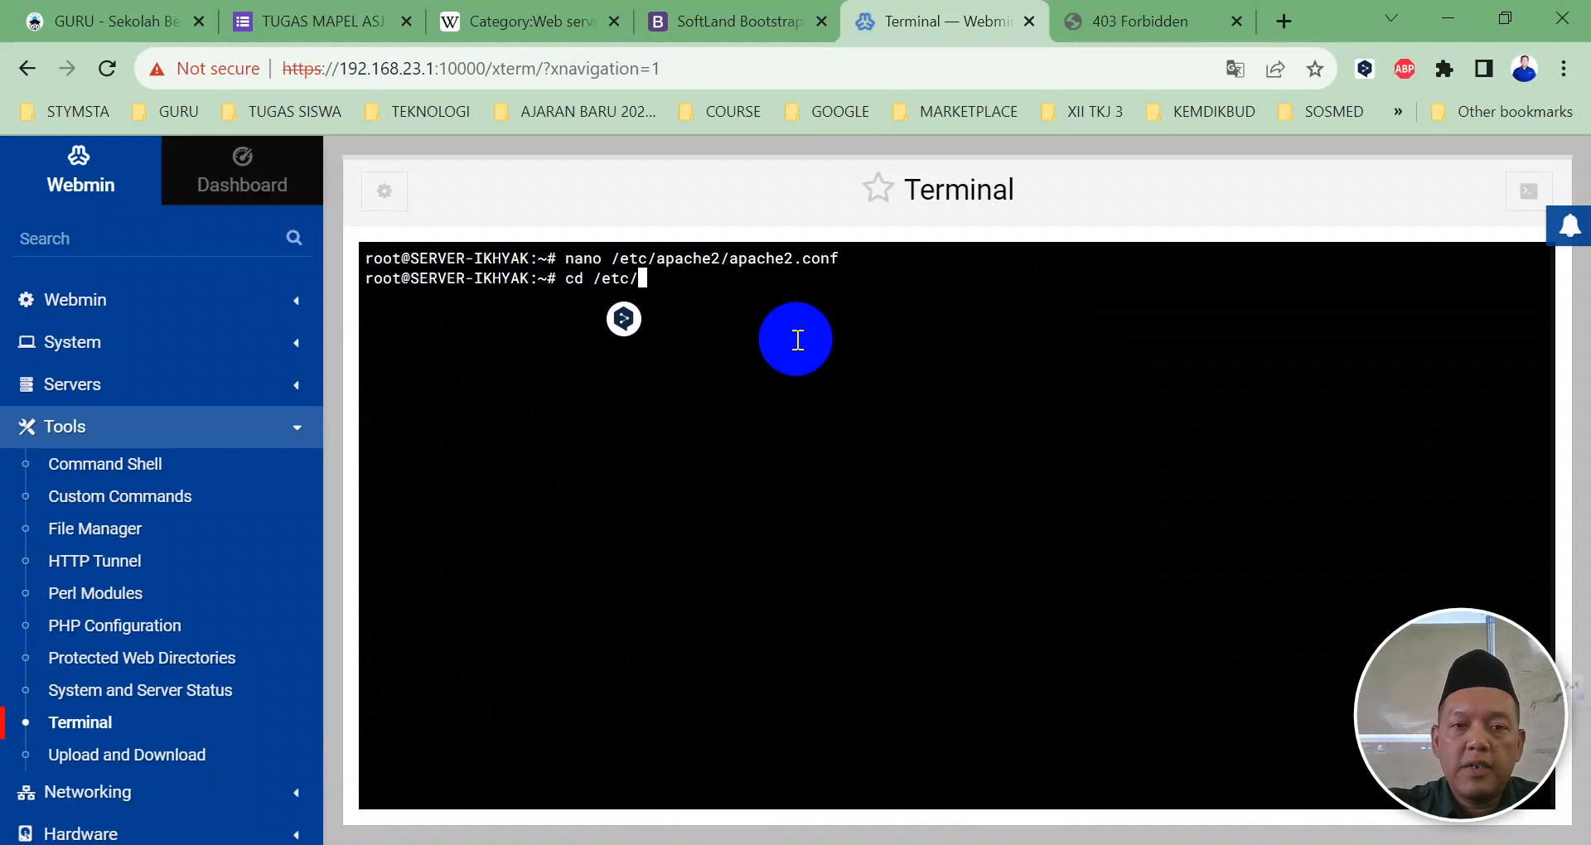
type("ap")
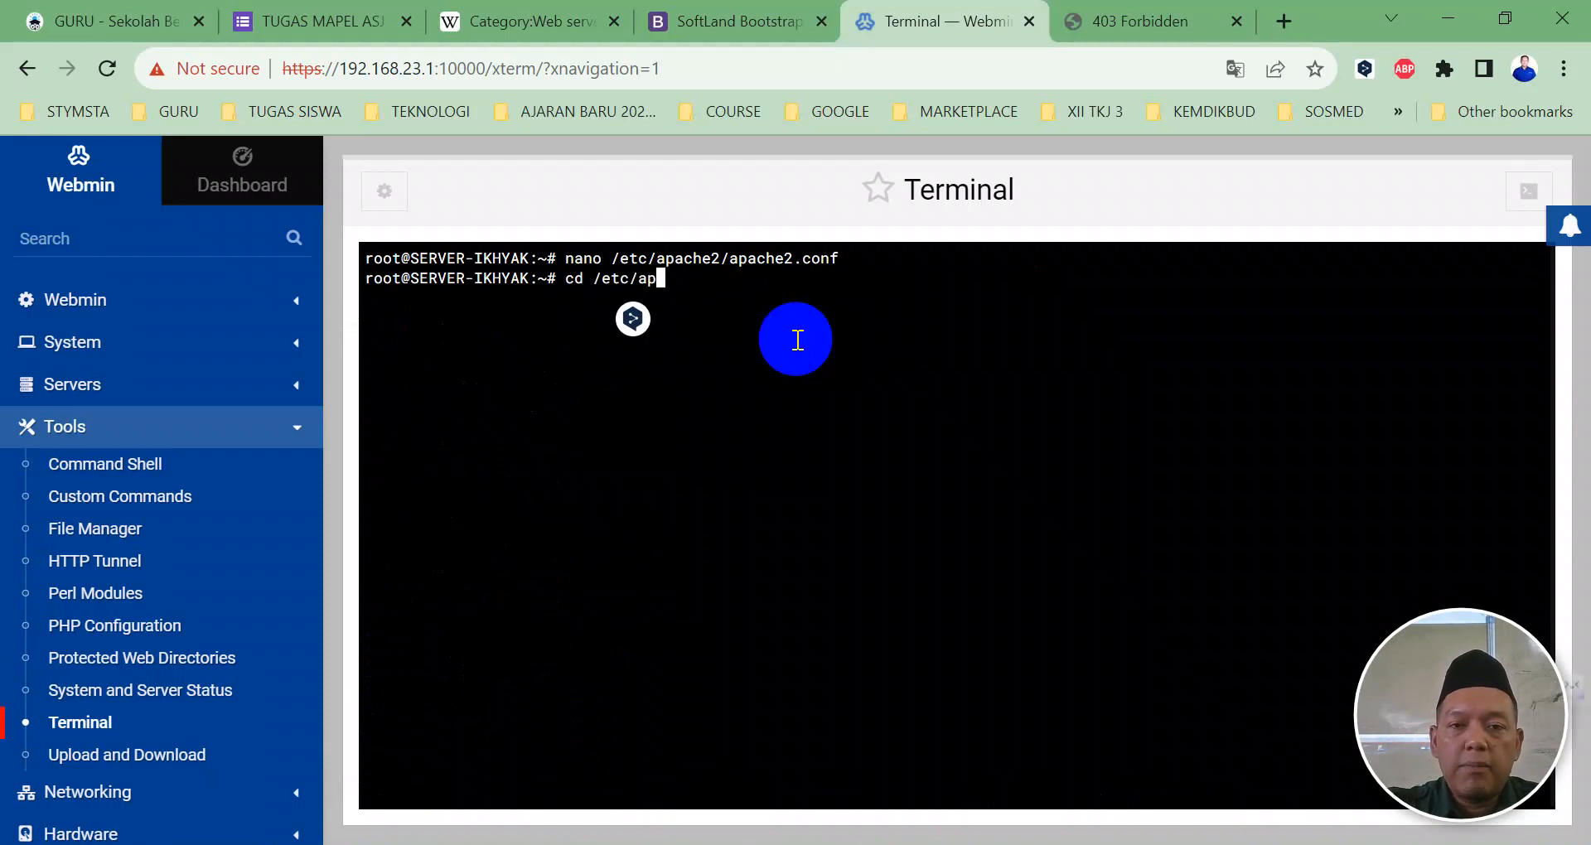
type("ache2/sites-a")
key("Tab")
key("Return")
type("ls -l")
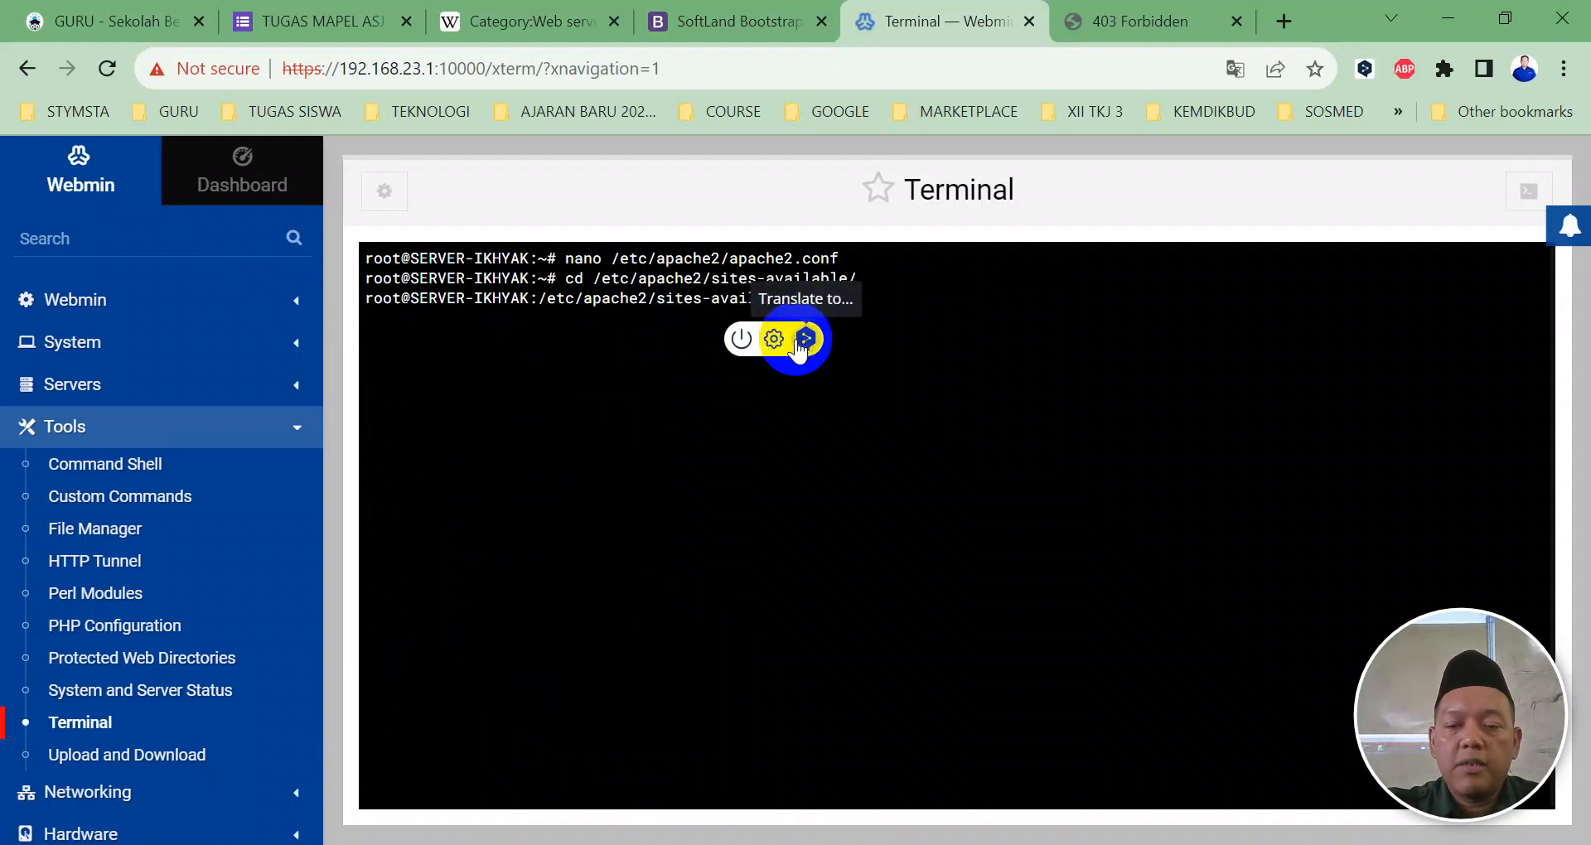
key("Return")
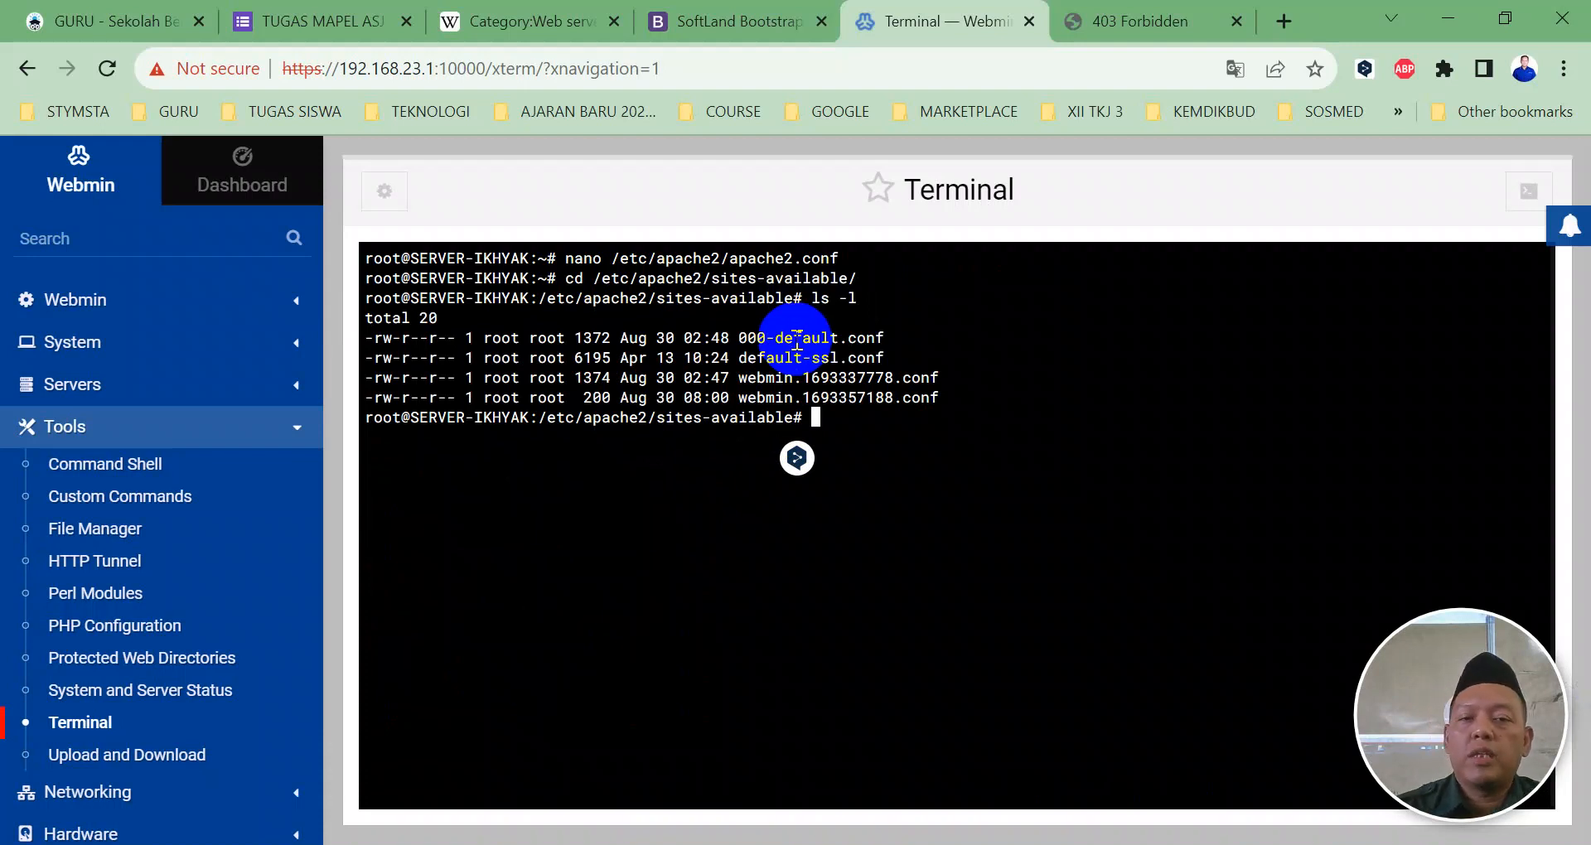
left_click_drag(703, 399, 901, 398)
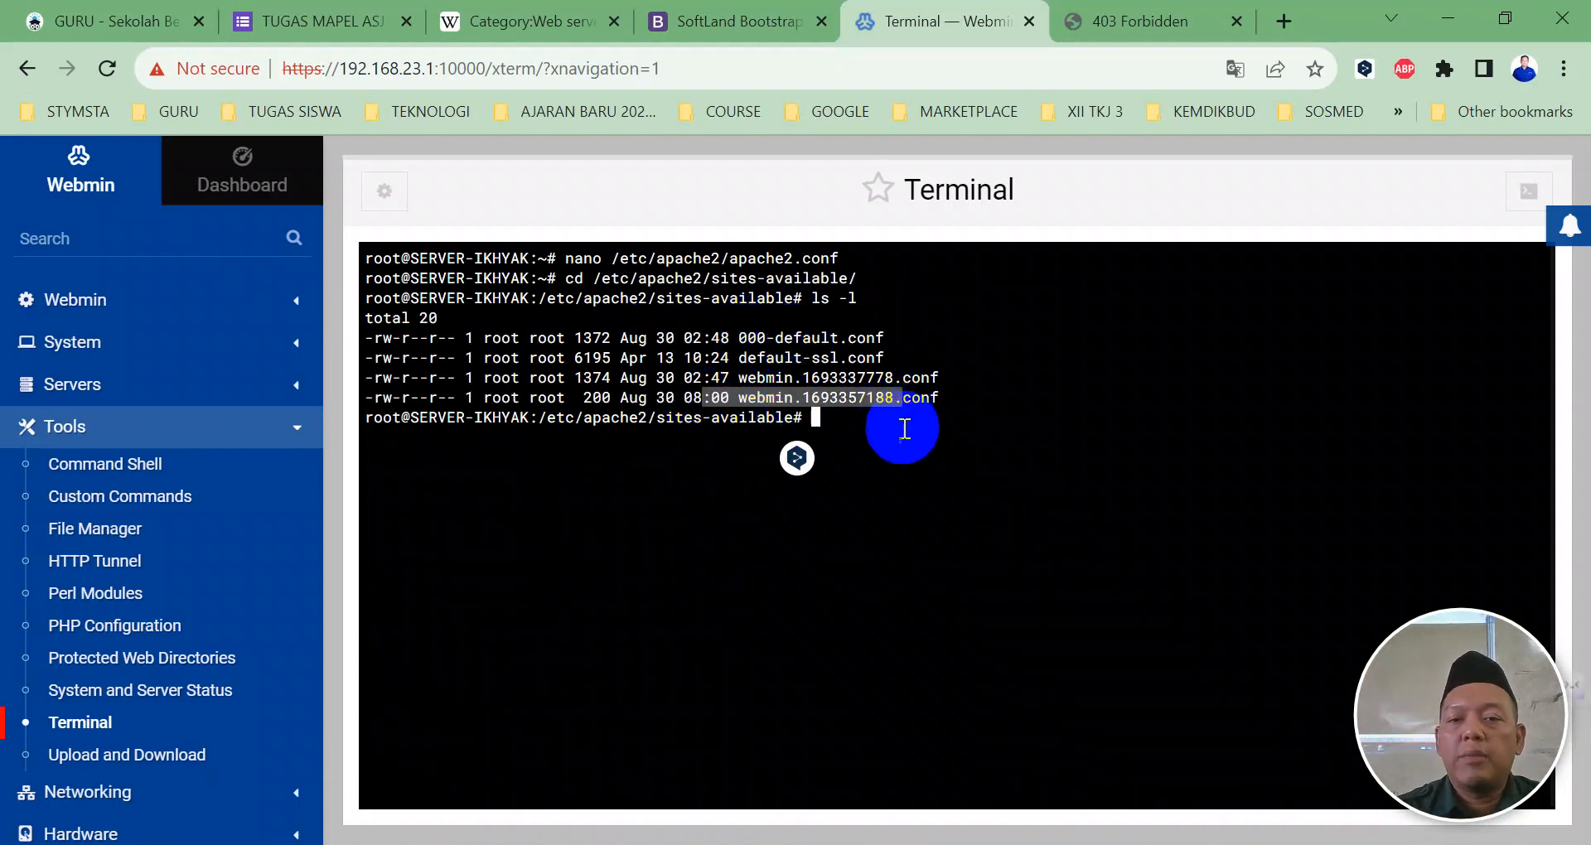
Step: View webmin.1693357188.conf in nano, checking its 192.168.23.3:80 VirtualHost for konstruksi, then exit
type("nan")
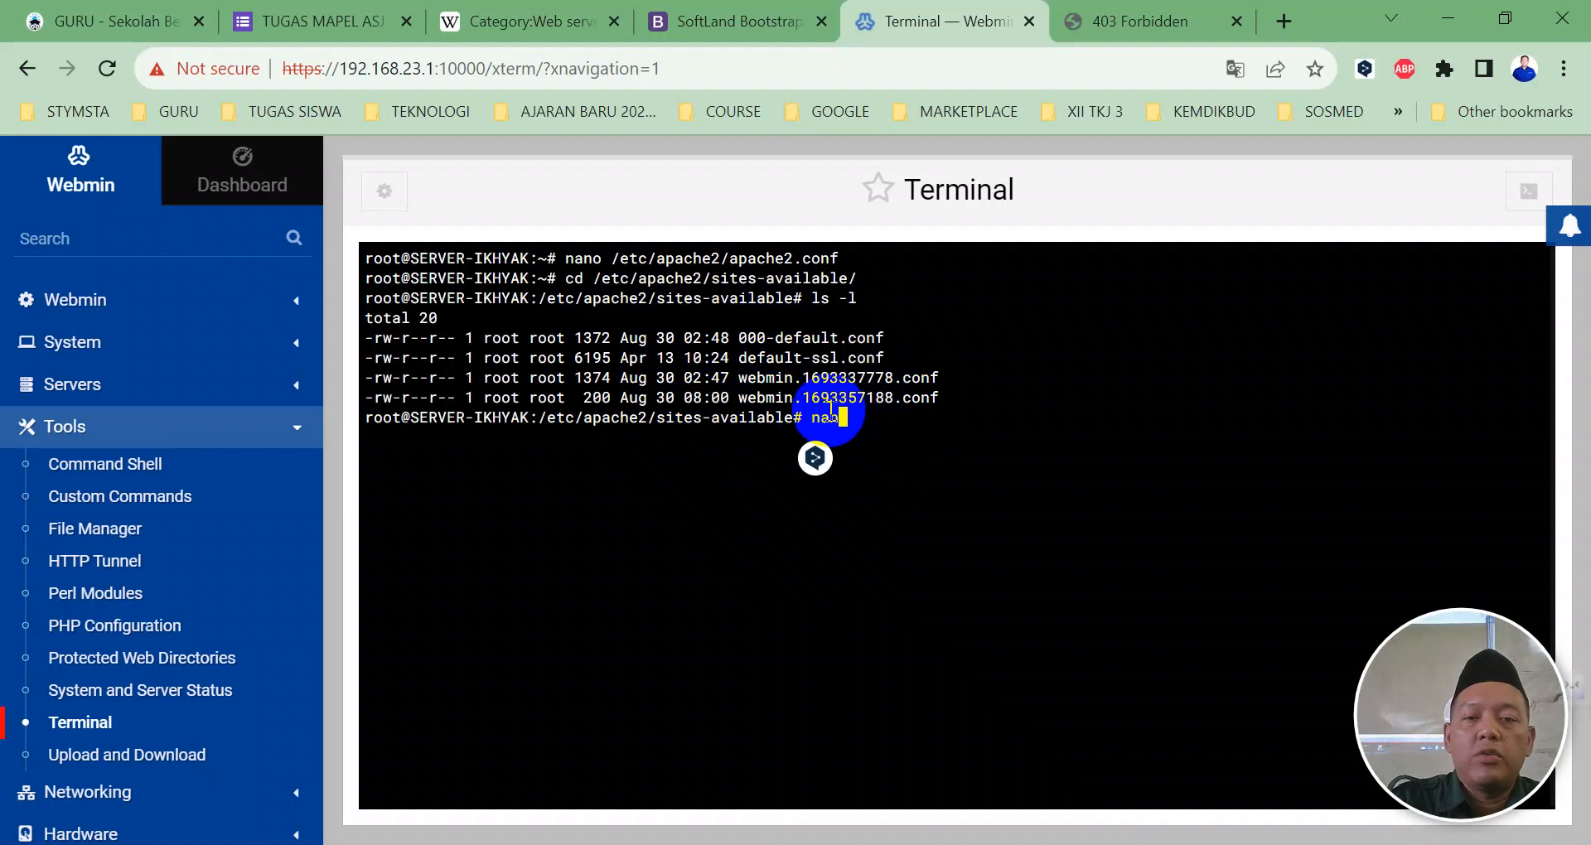
type("o web")
key("Tab")
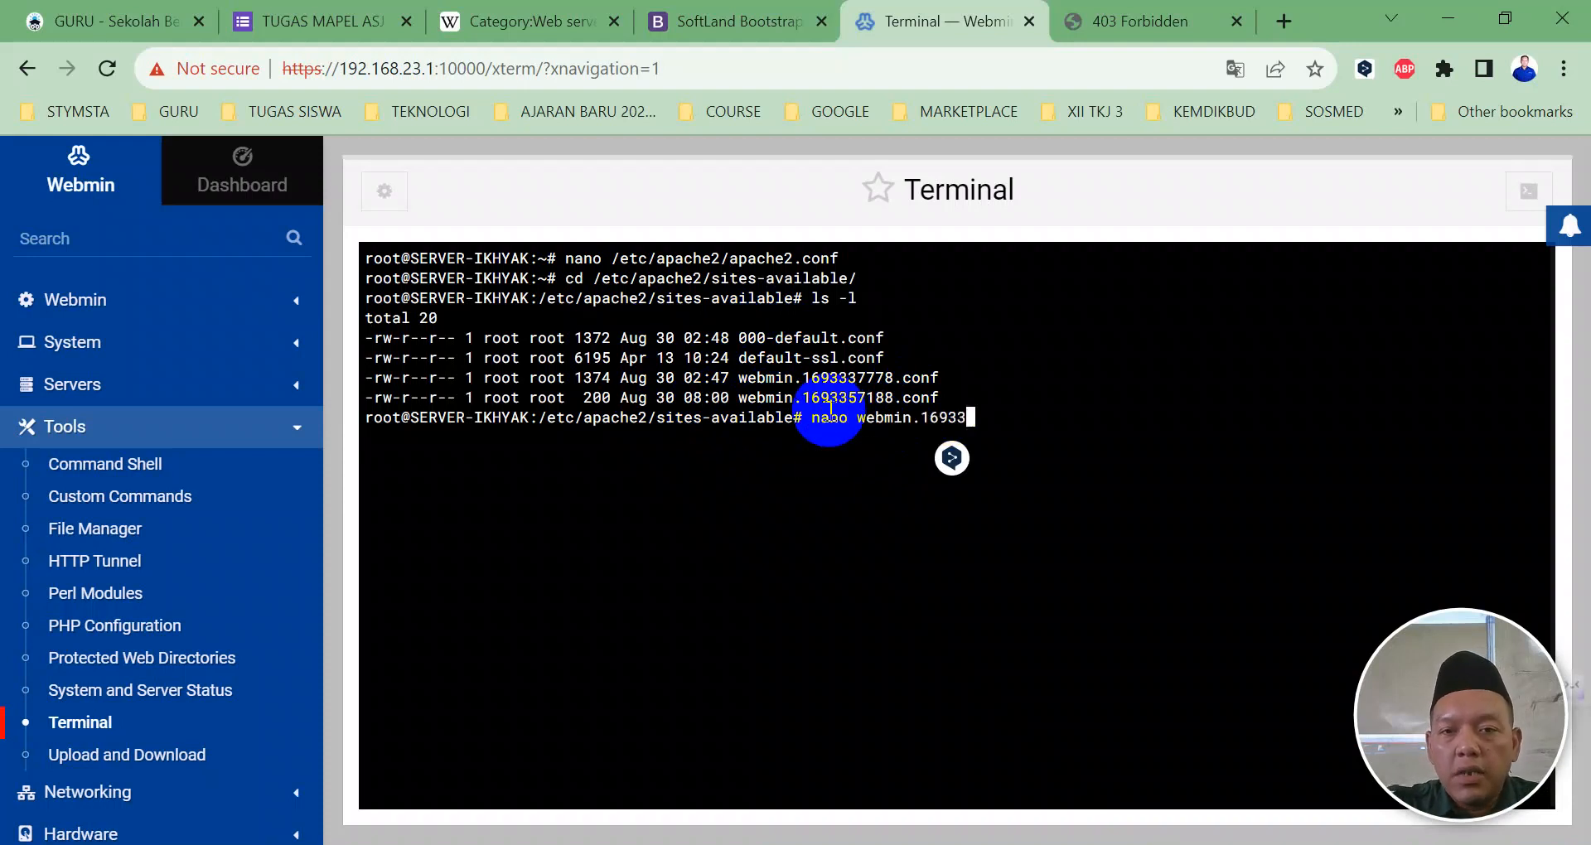
type("57")
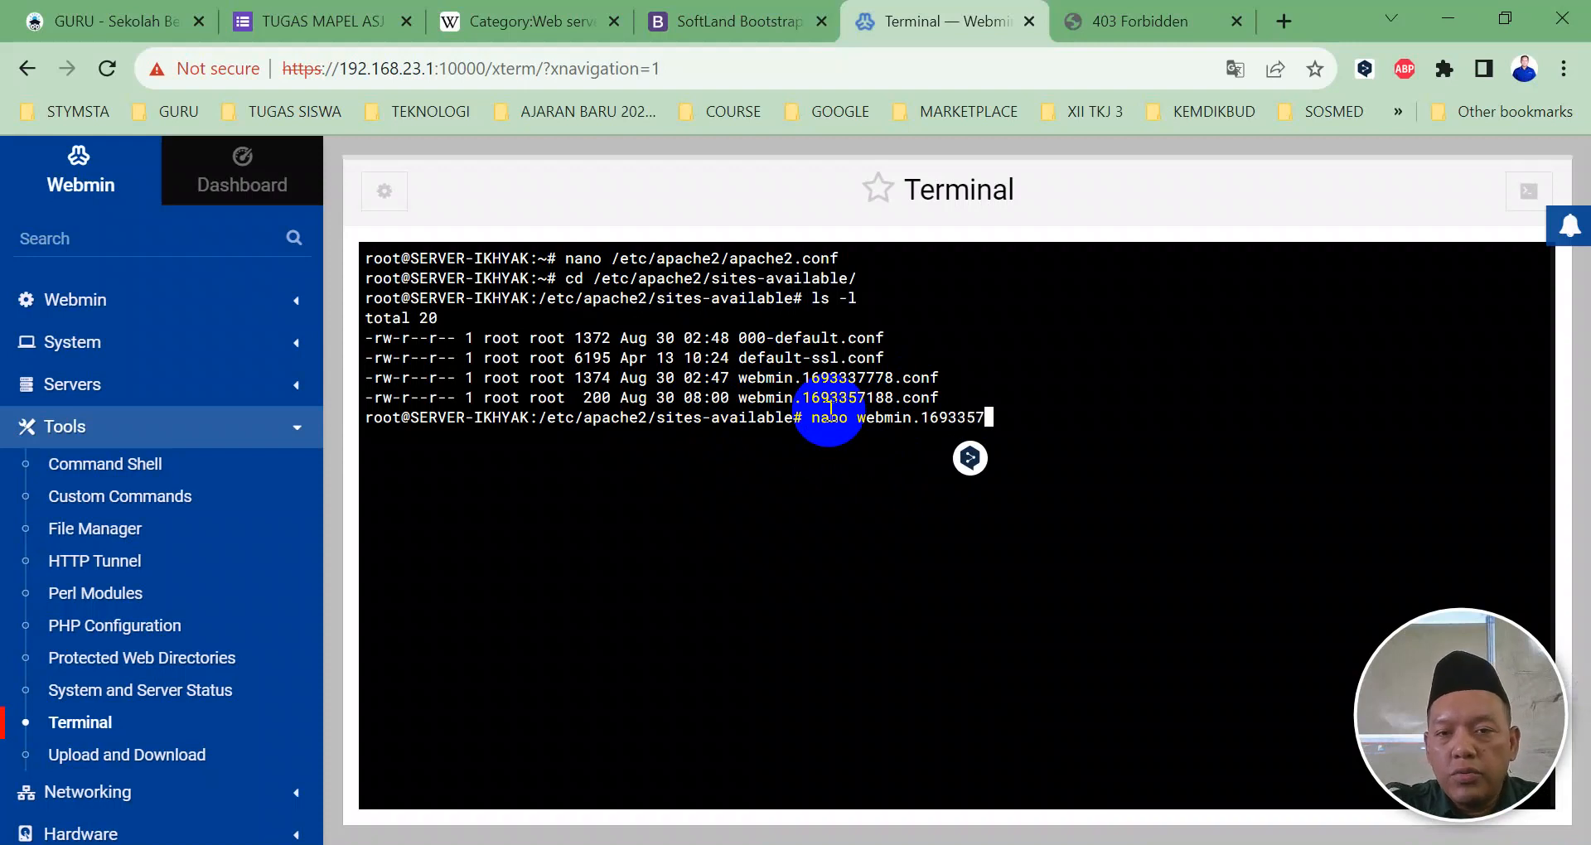
key("Tab")
key("Return")
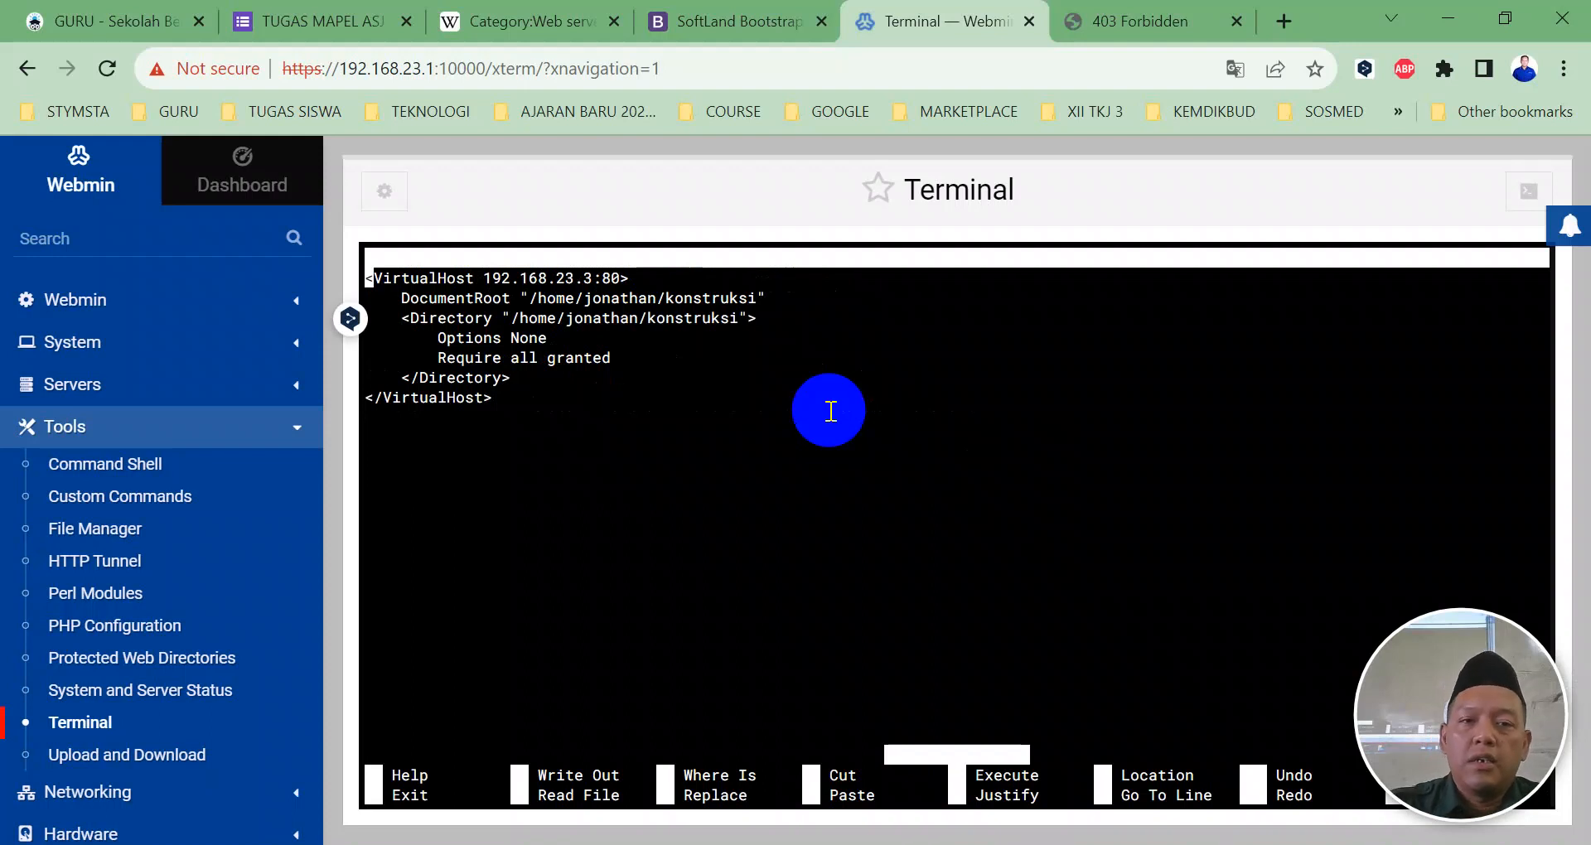
key("Down")
key("Down")
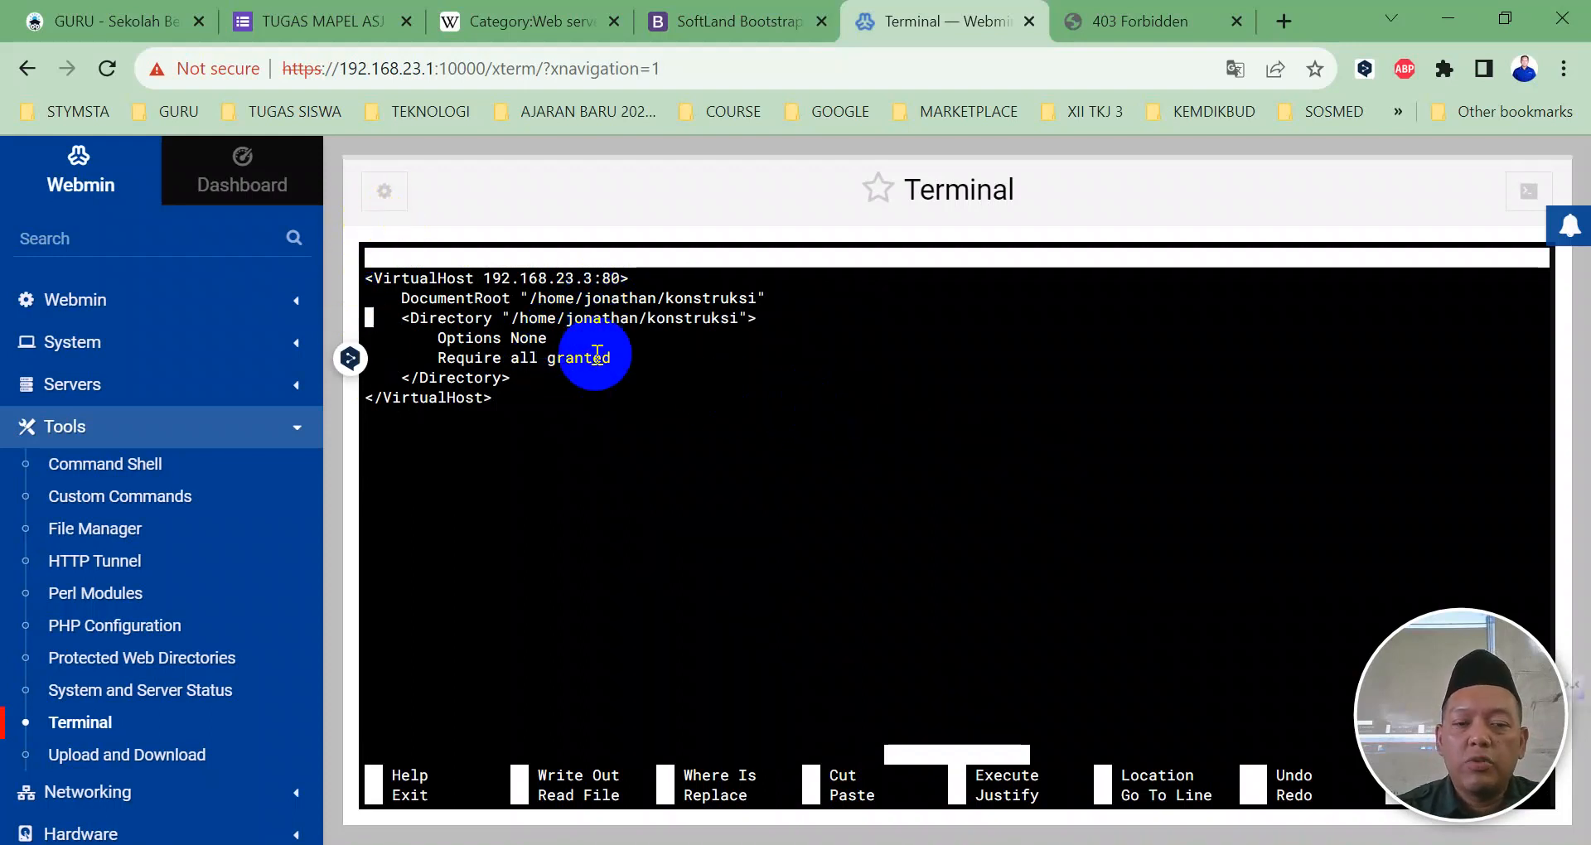
key("ctrl+x")
key("Up")
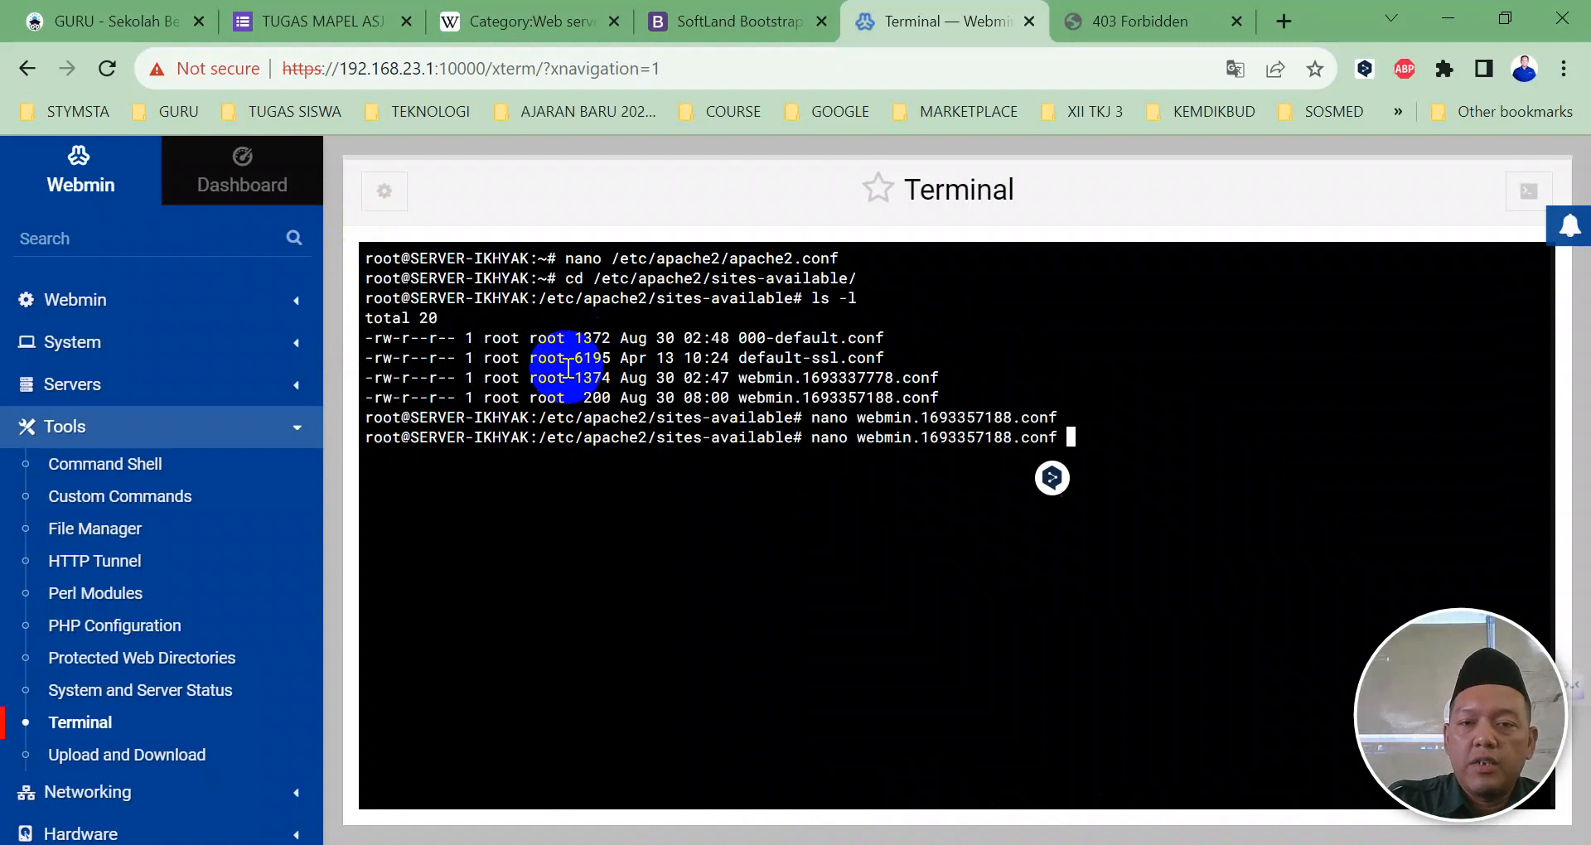
key("BackSpace")
key("BackSpace")
key("BackSpace")
key("BackSpace")
key("BackSpace")
key("BackSpace")
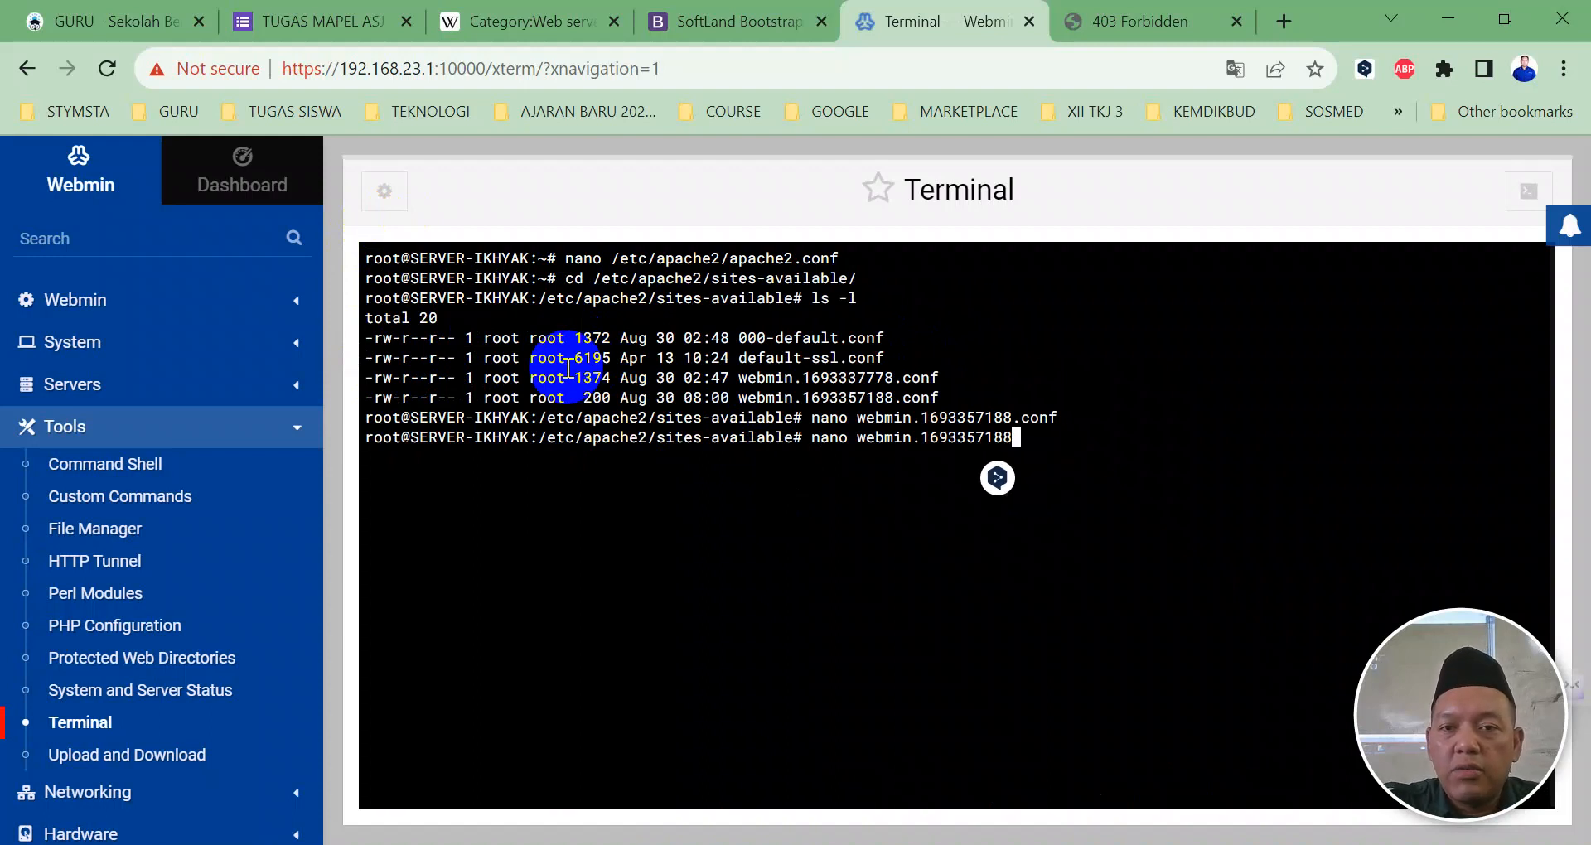
key("BackSpace")
key("BackSpace")
key("BackSpace")
key("BackSpace")
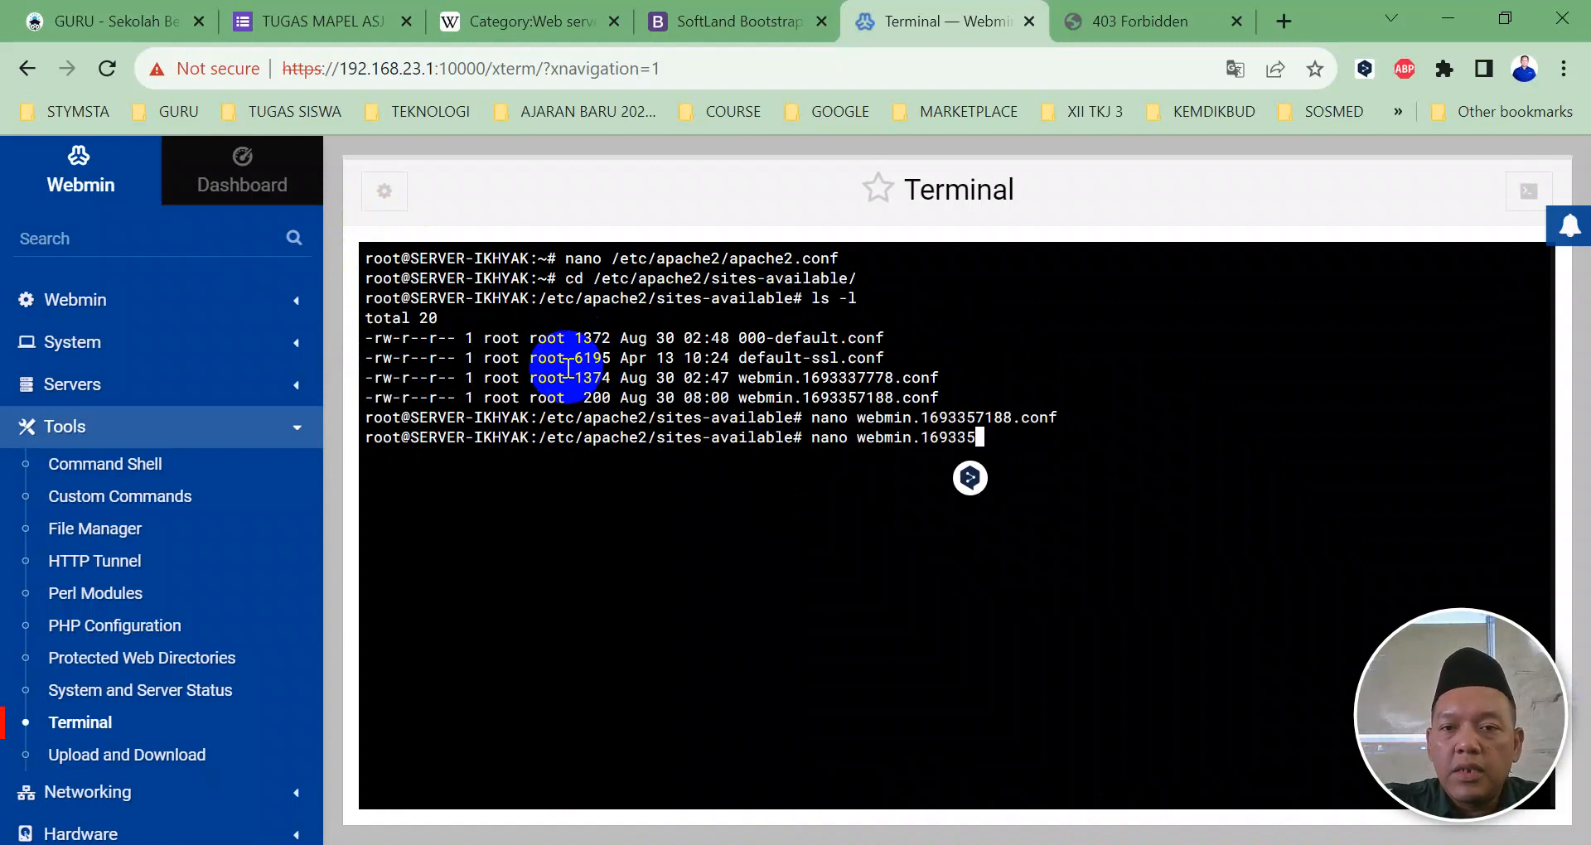
type("77")
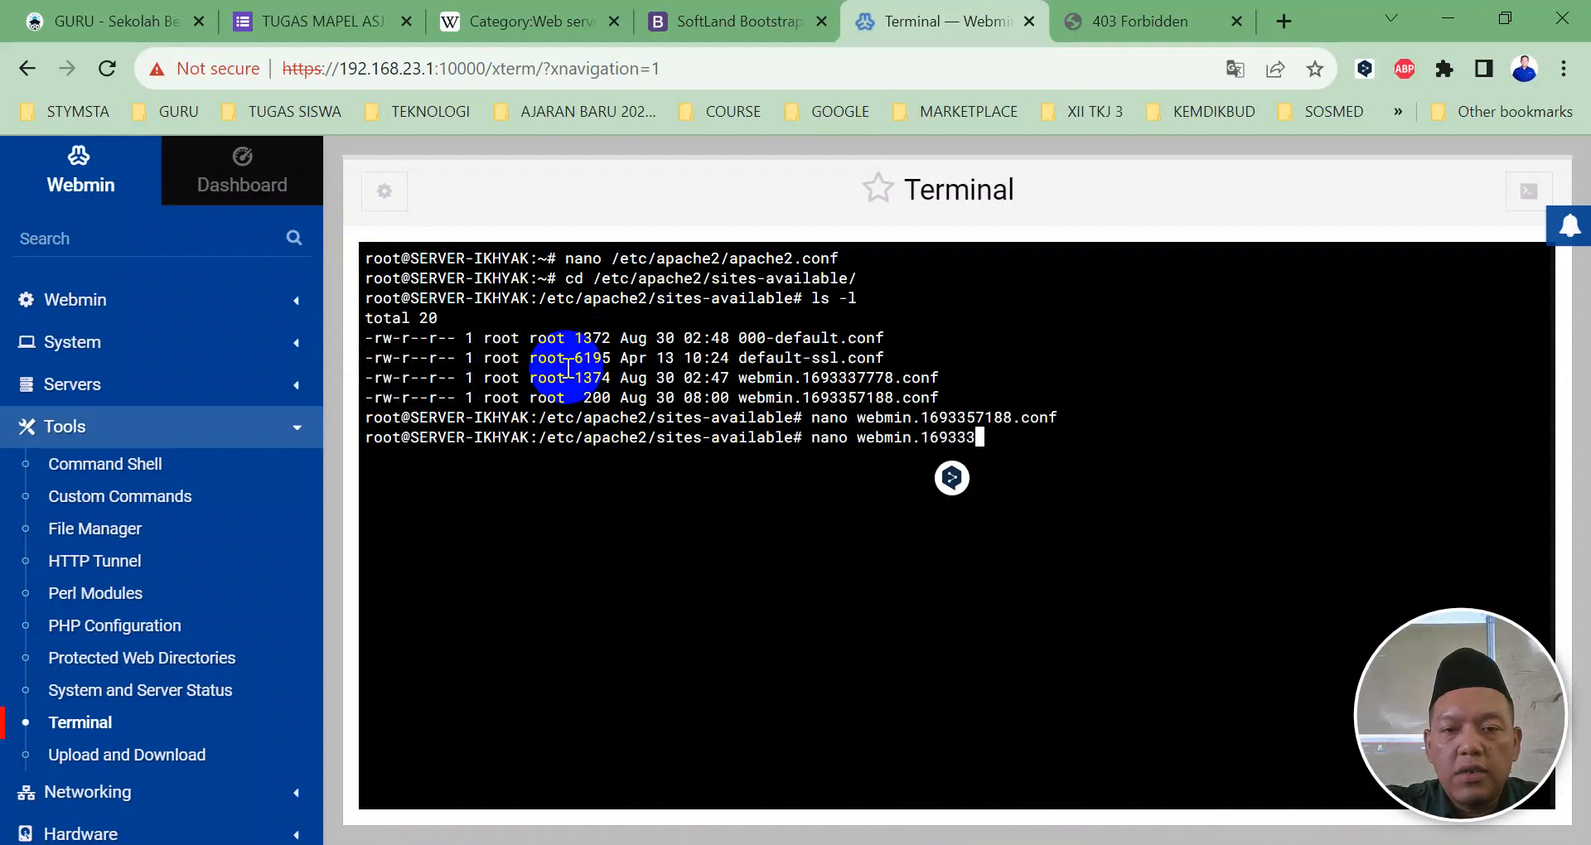
key("Tab")
key("Return")
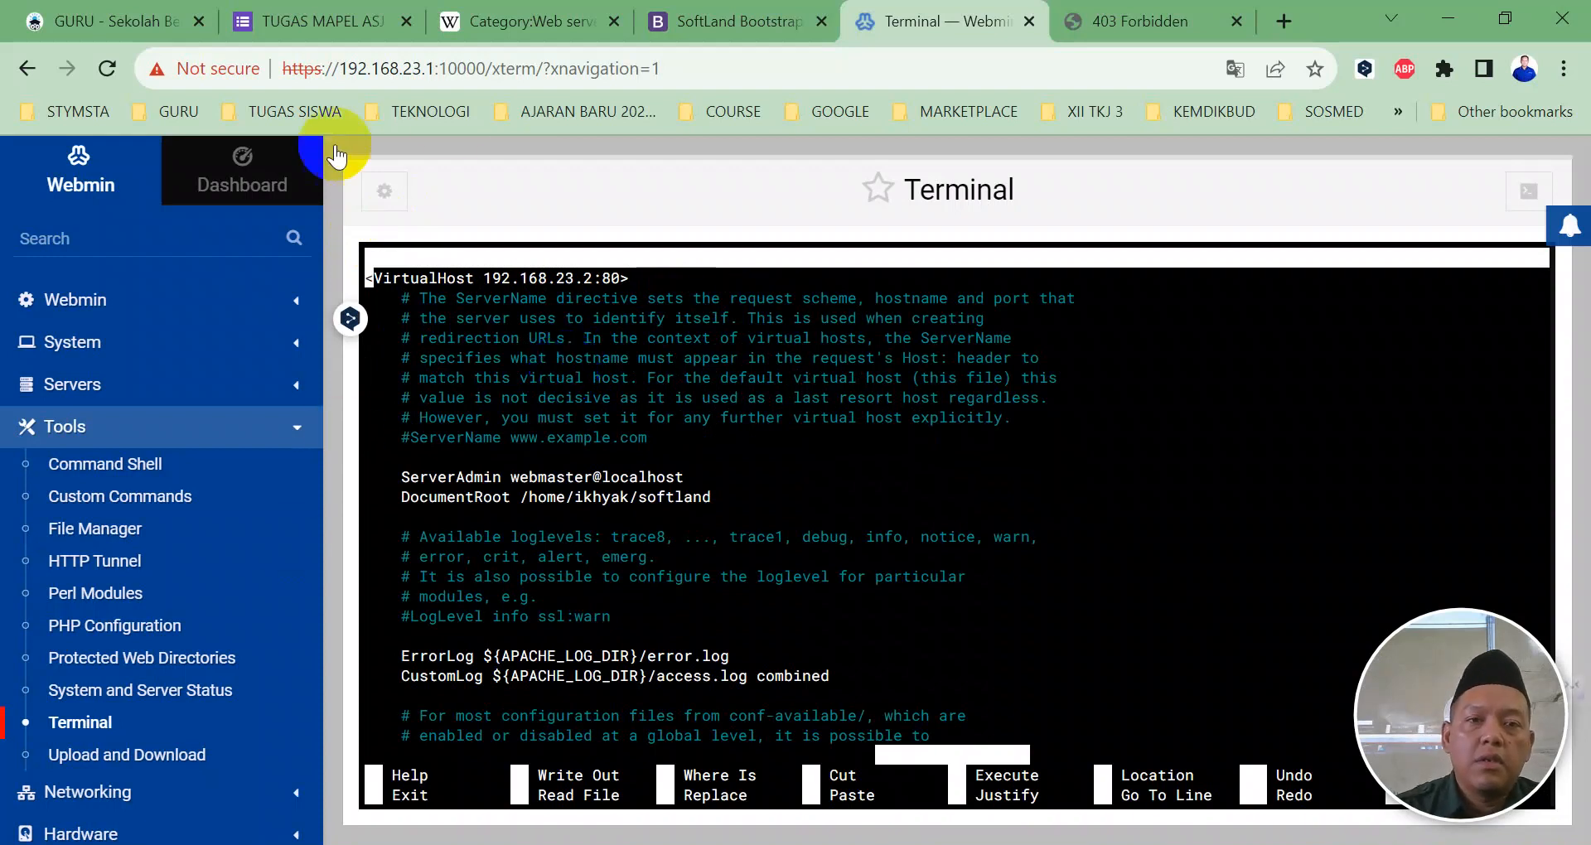
scroll(568, 401, "down", 5)
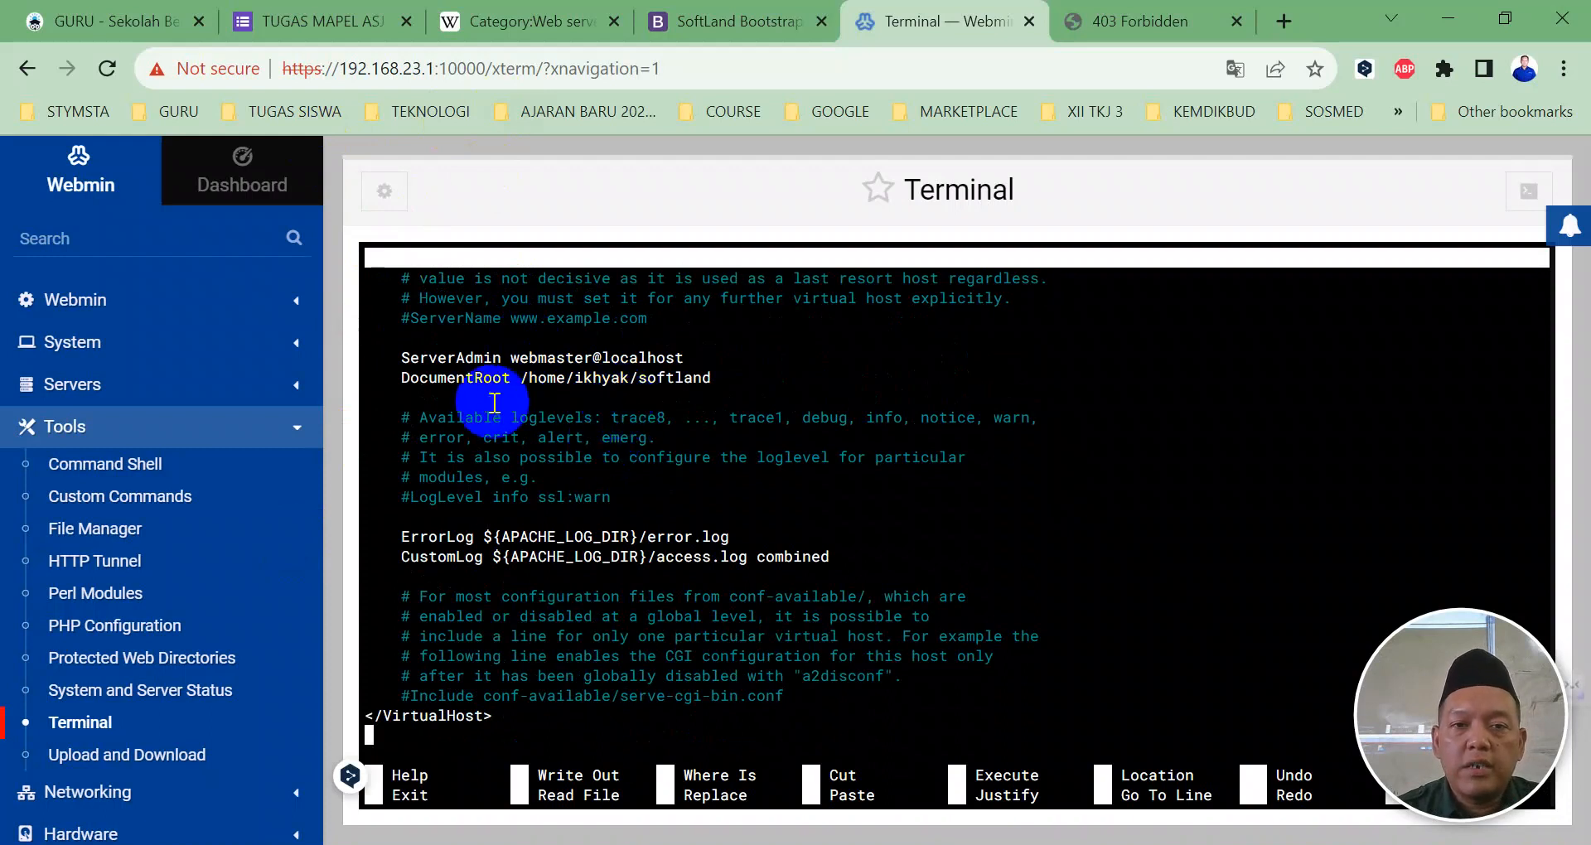
scroll(525, 299, "up", 2)
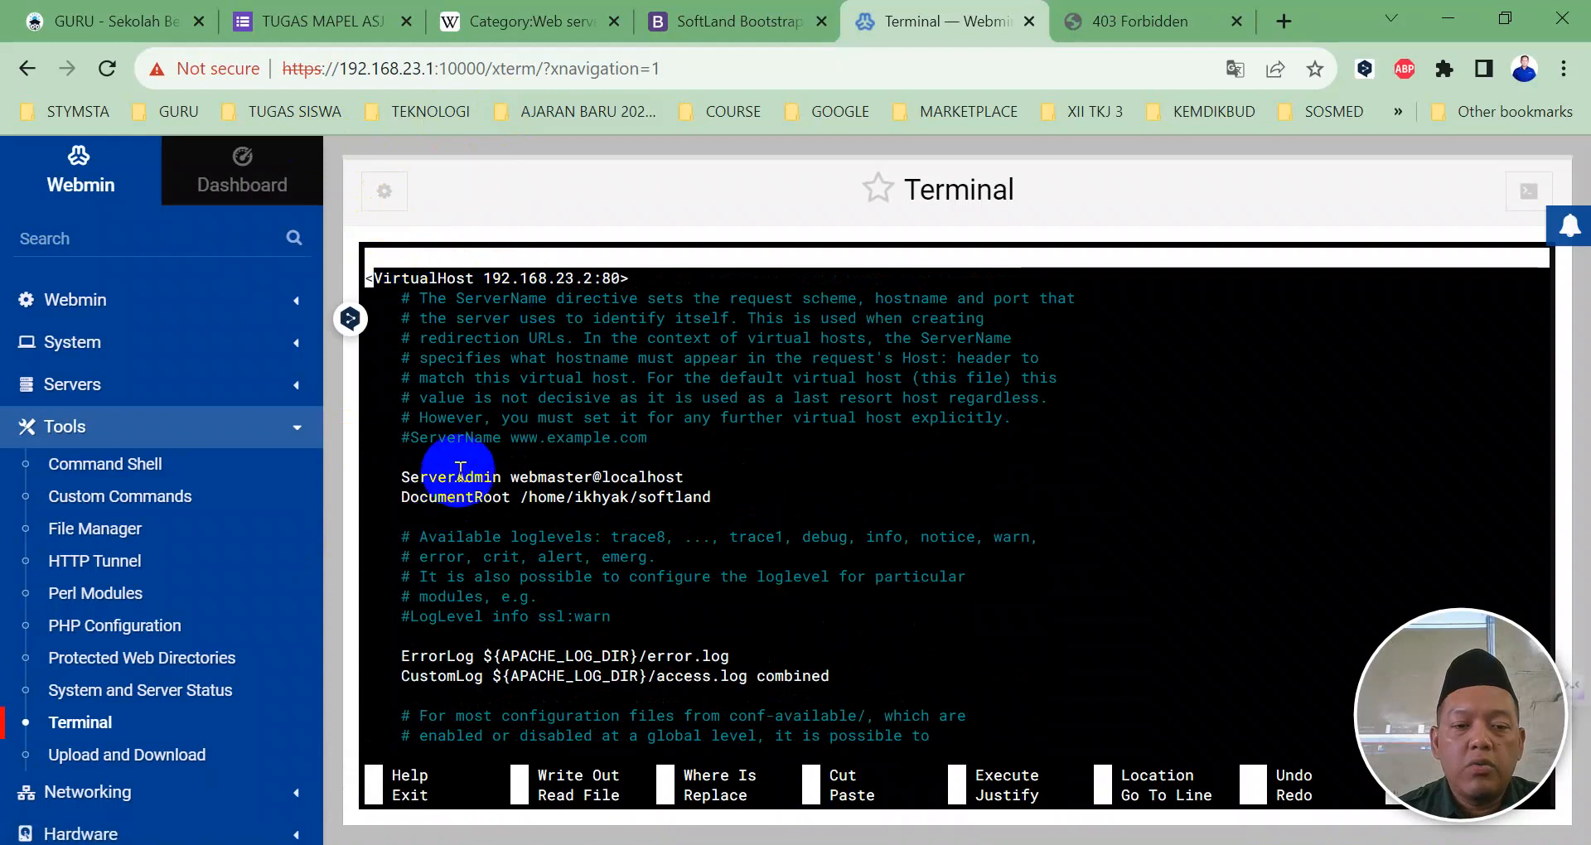
key("ctrl+x")
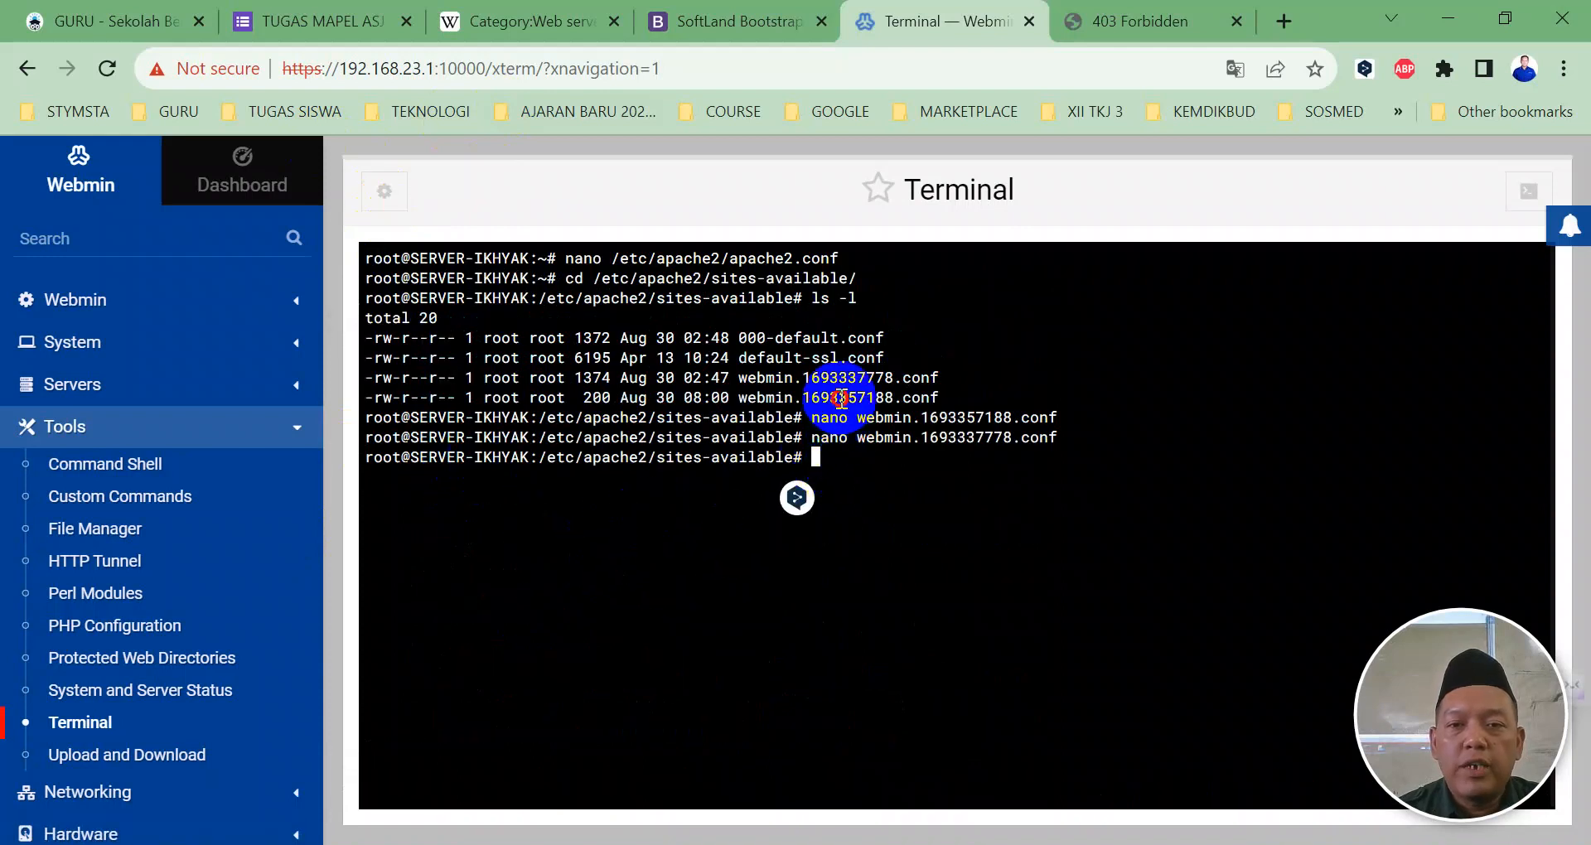
Step: Delete webmin.1693357188.conf with rm
double_click(837, 398)
left_click(874, 468)
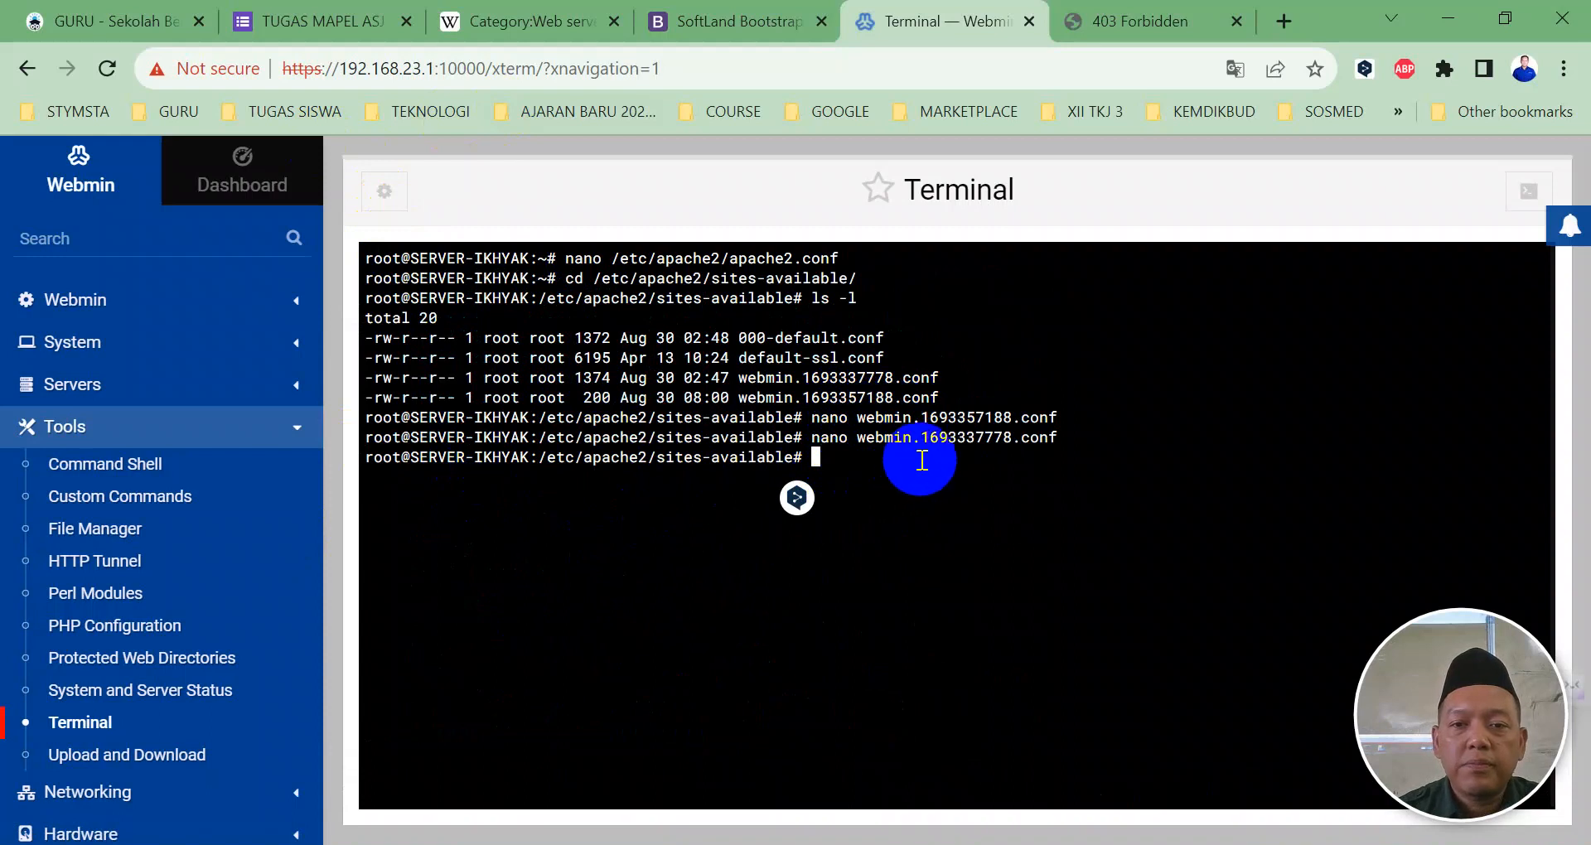
type("rm ")
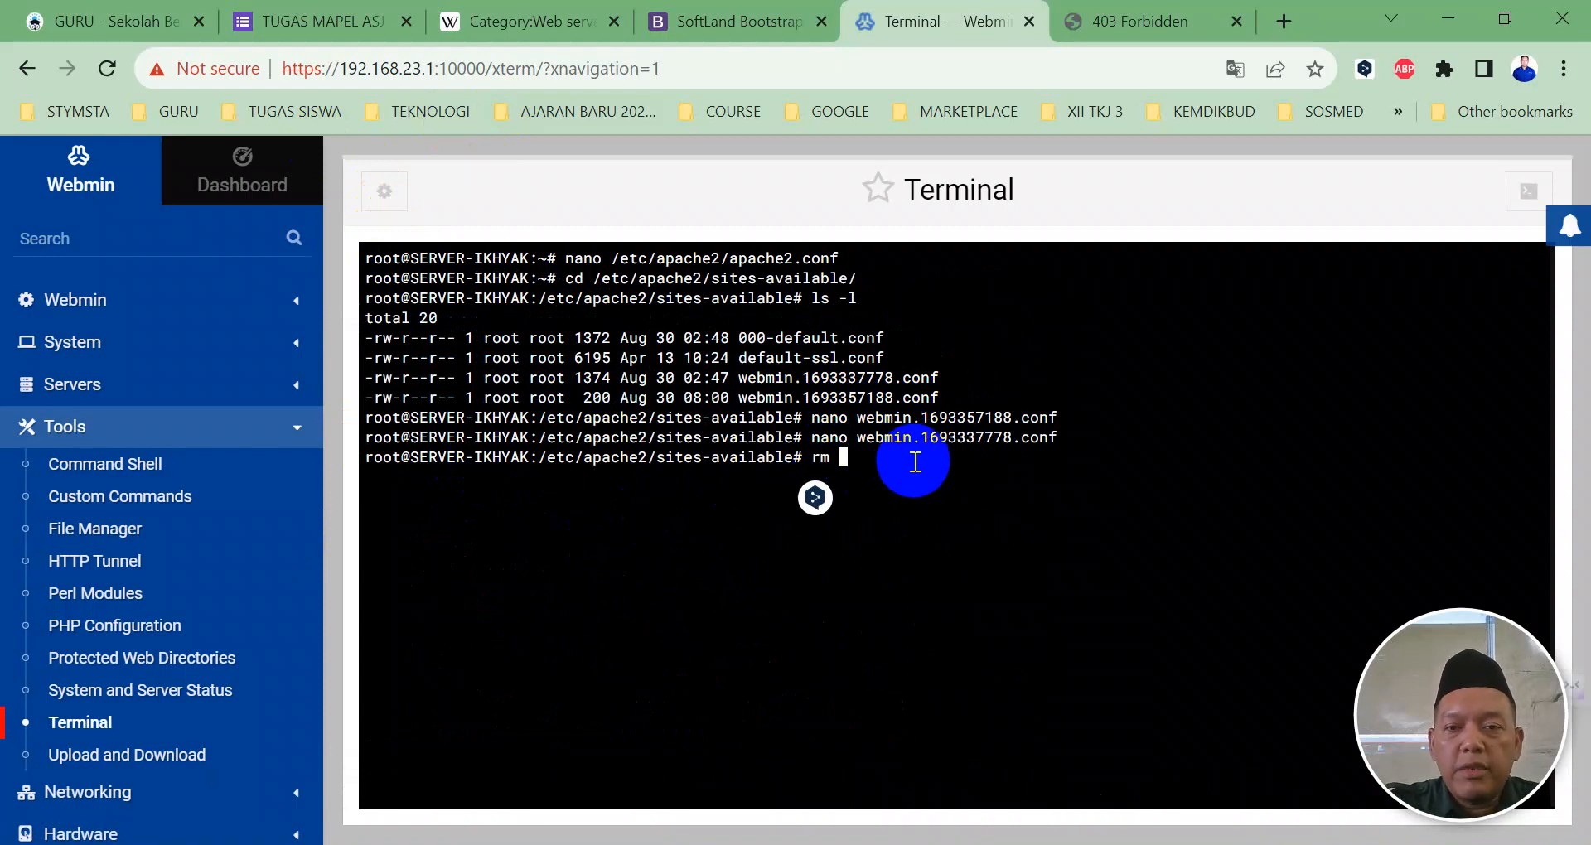
type("web")
key("Tab")
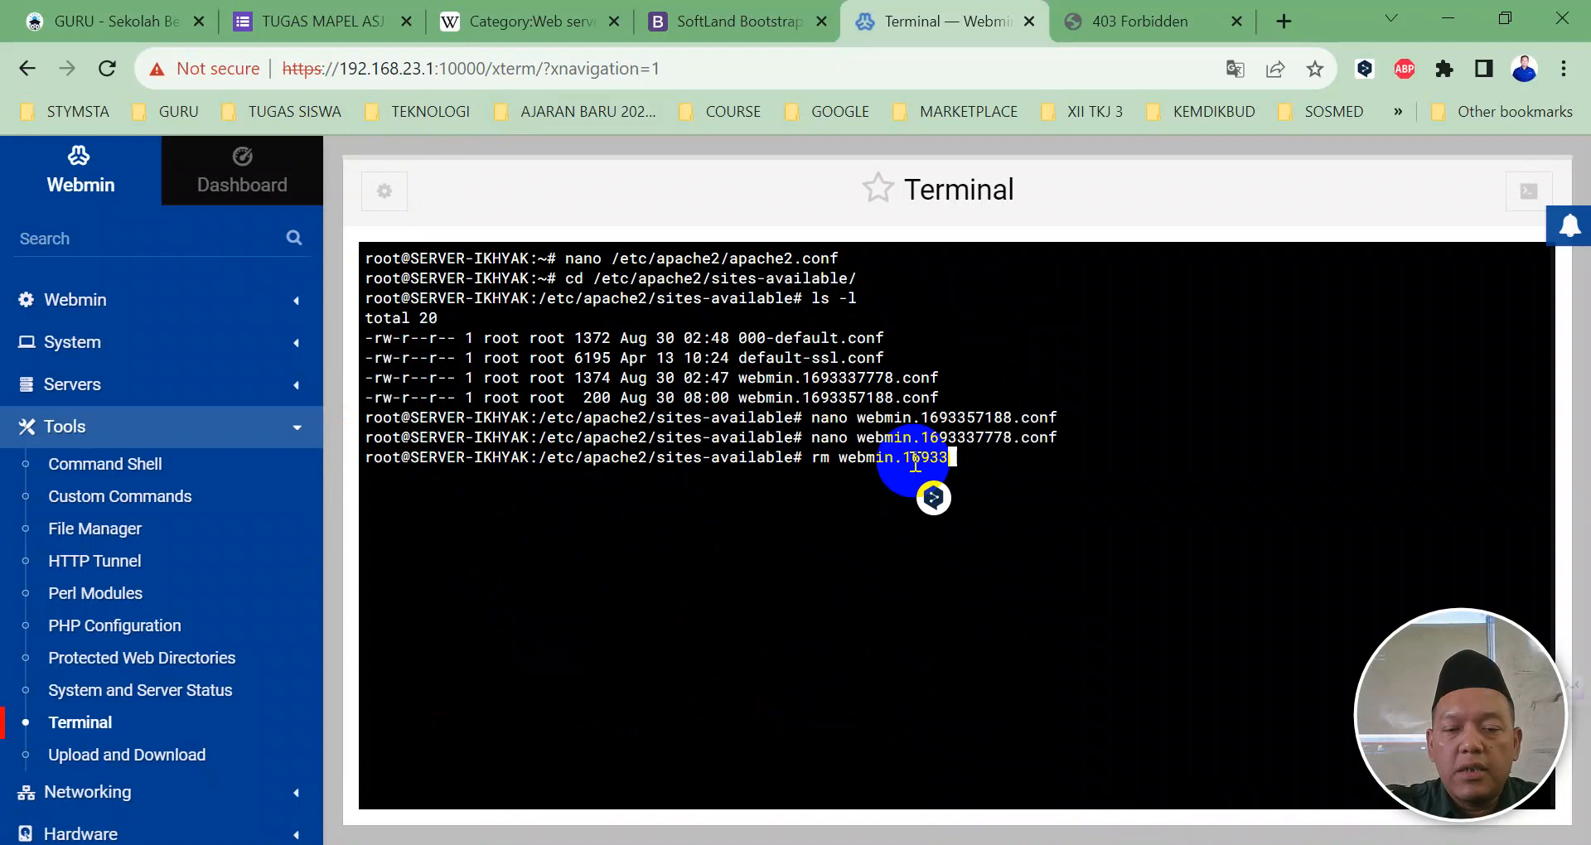
type("5")
key("Tab")
key("Return")
Step: Begin copying webmin.1693337778.conf to a new jonathan.conf with cp
type("cp web")
key("Tab")
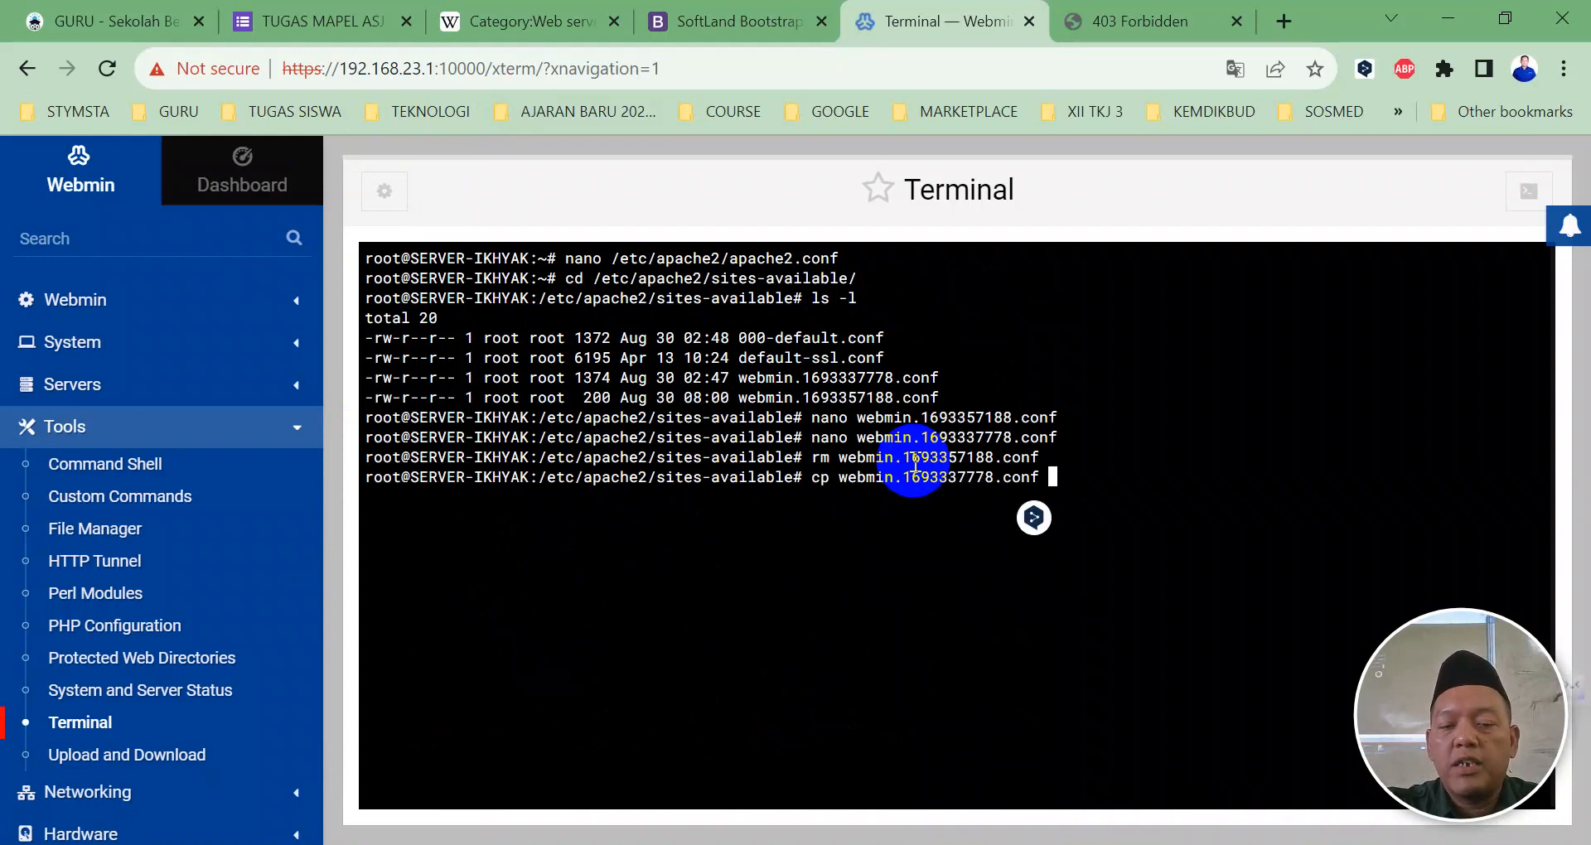
type("nathan")
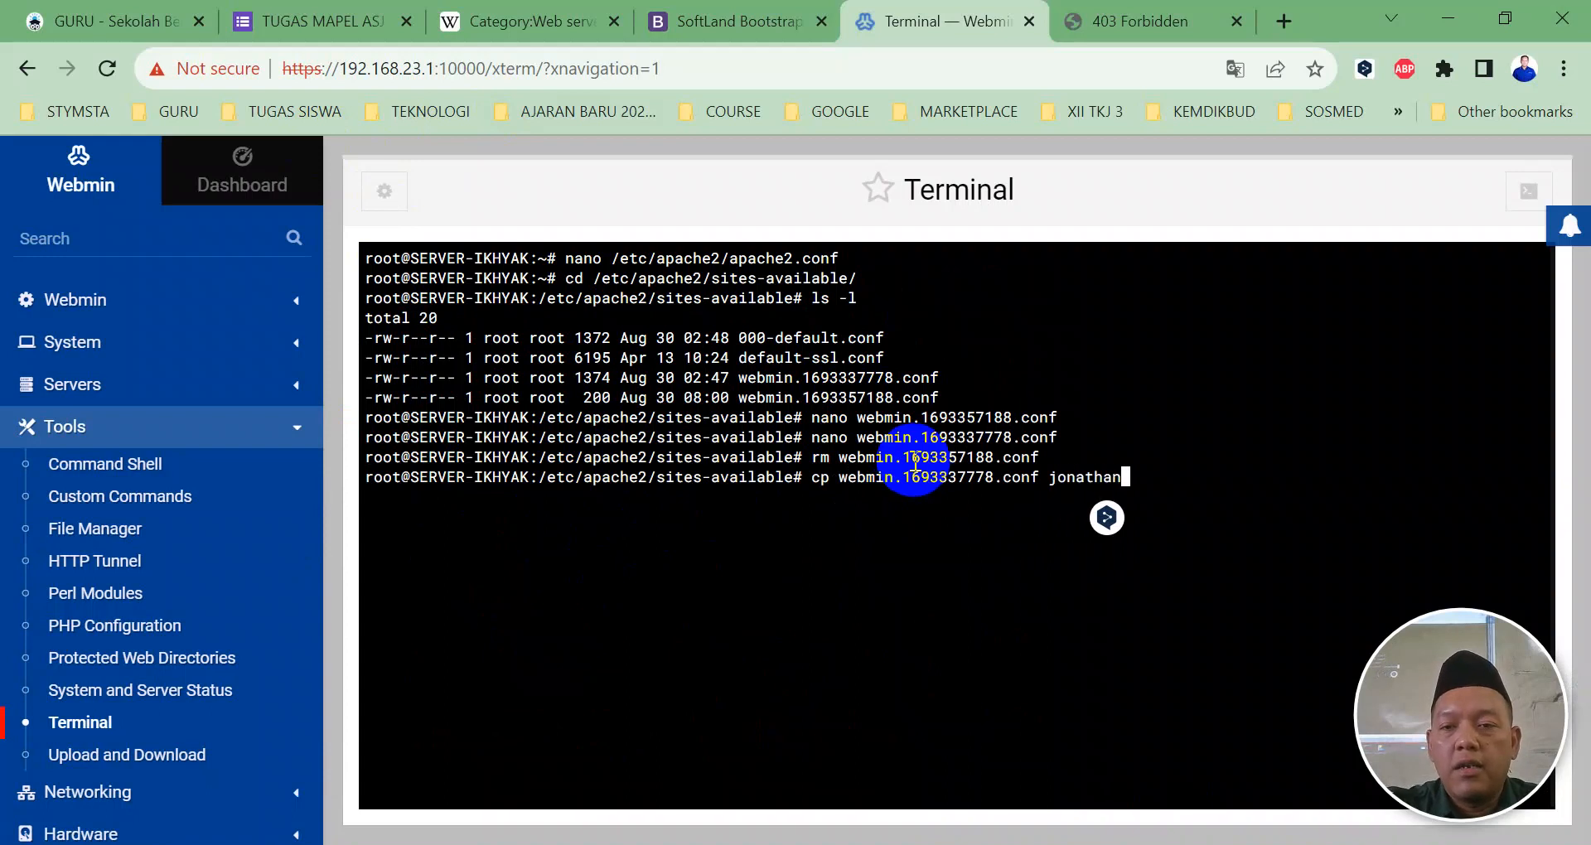
type(".conf")
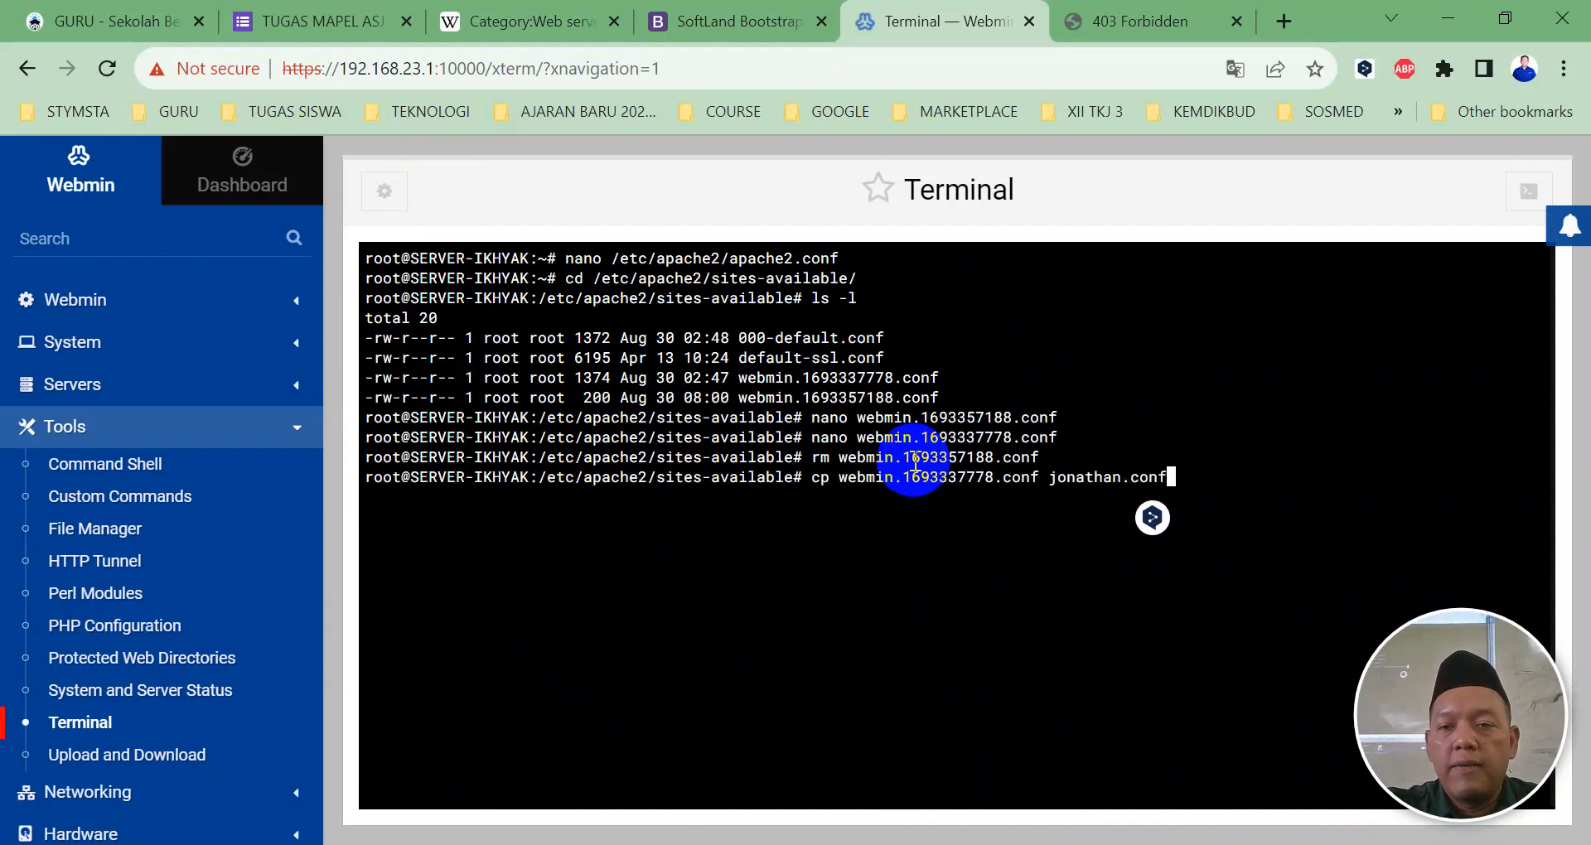
type("nano")
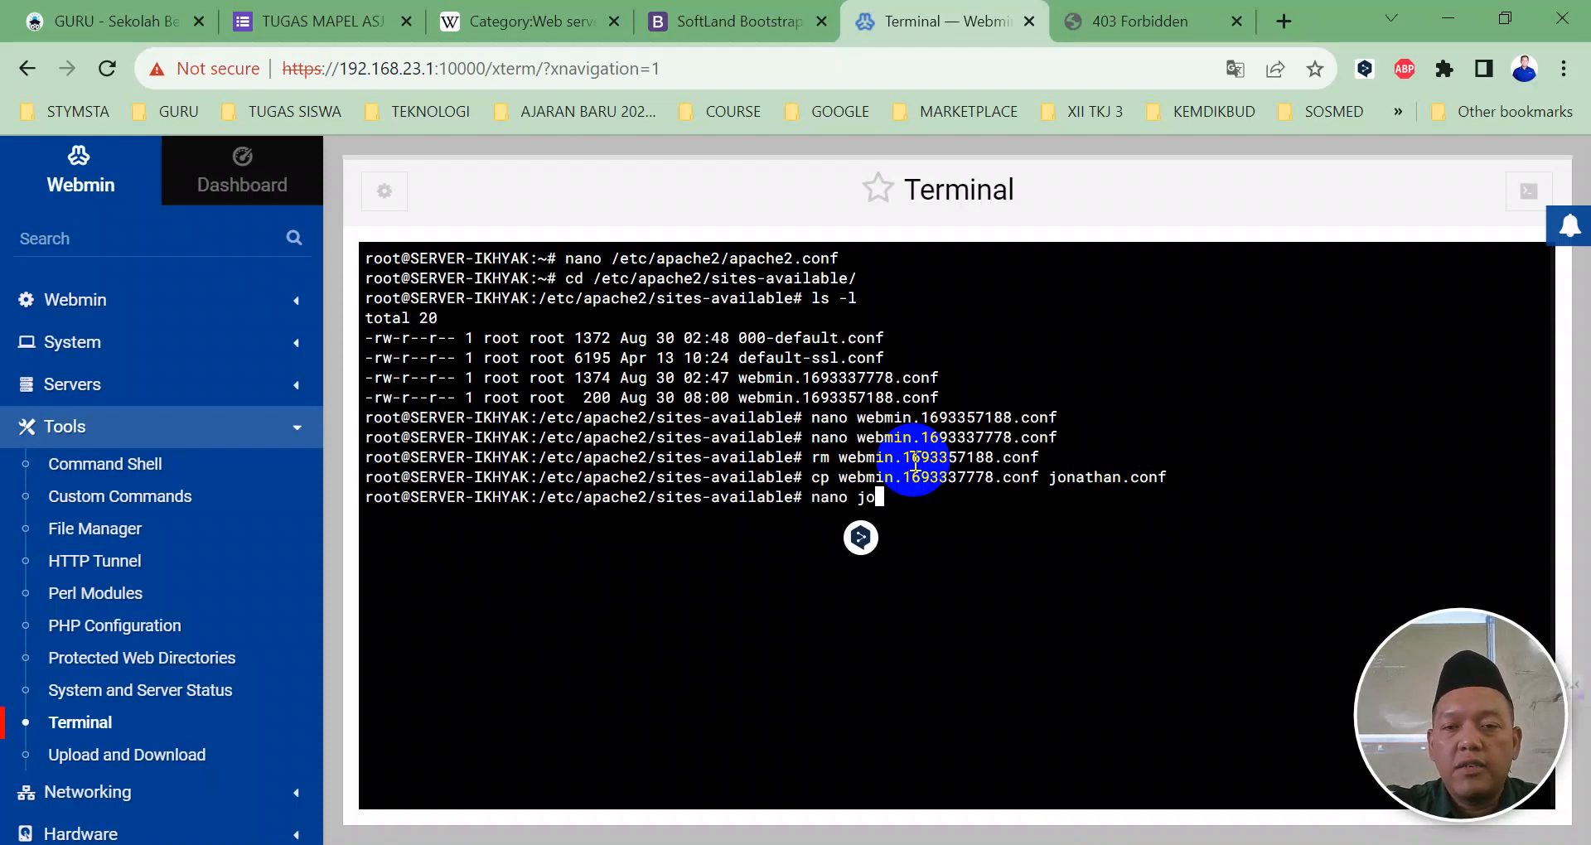
type(" jon")
Step: Open jonathan.conf in nano and change the virtual host IP to 192.168.23.3
key("Tab")
key("Return")
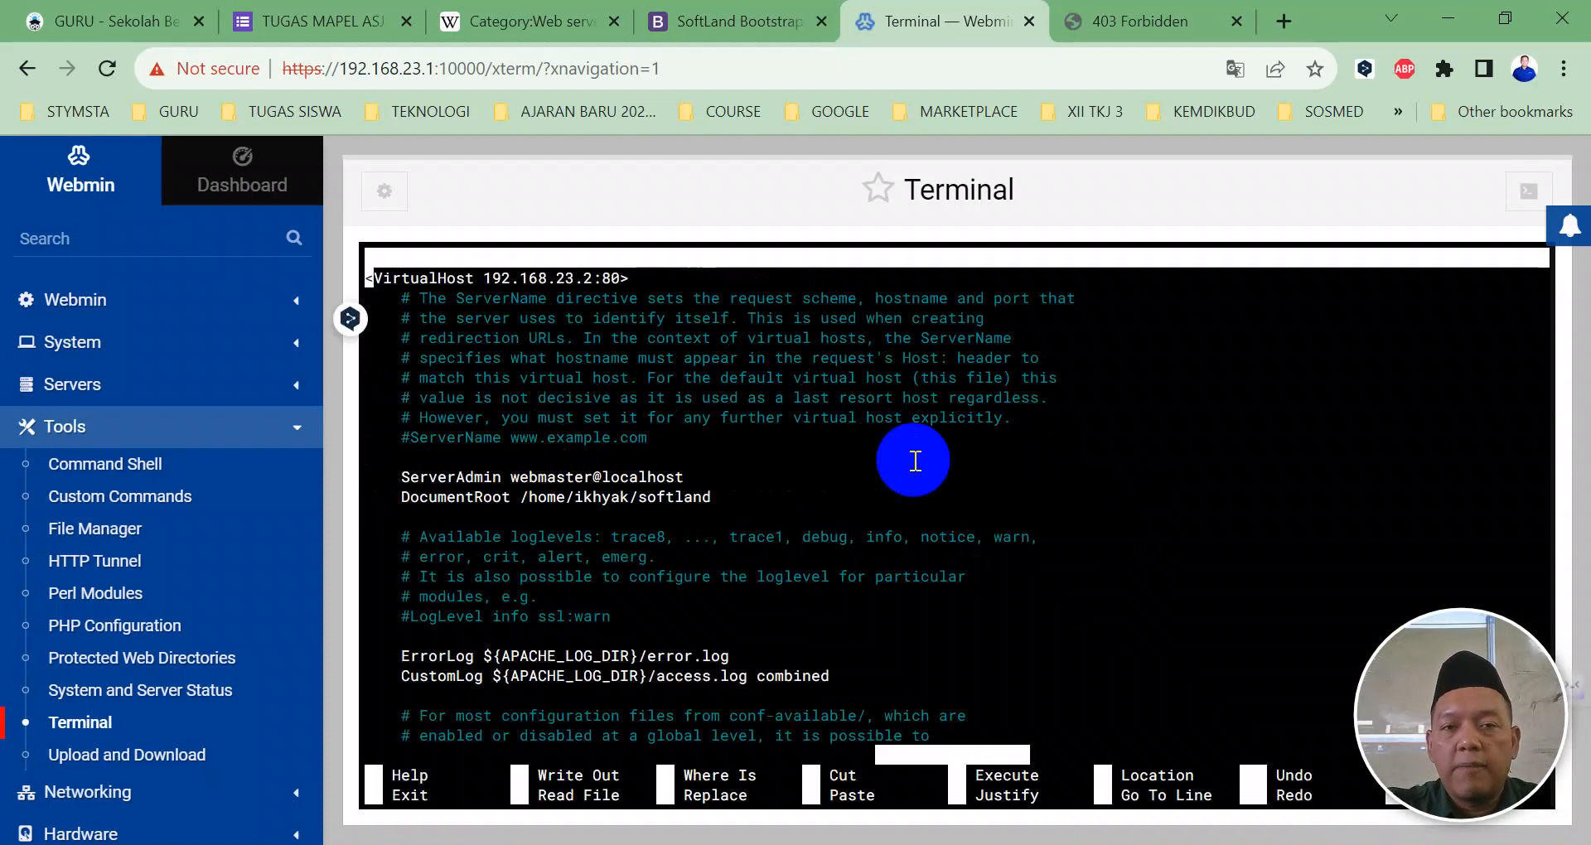
key("Right")
key("Right")
key("Right")
key("Right")
key("Right")
key("Right")
key("Right")
key("Right")
key("Right")
key("Right")
key("Right")
key("Right")
key("Right")
key("Right")
key("Right")
key("Right")
key("Right")
key("Right")
key("Right")
key("Right")
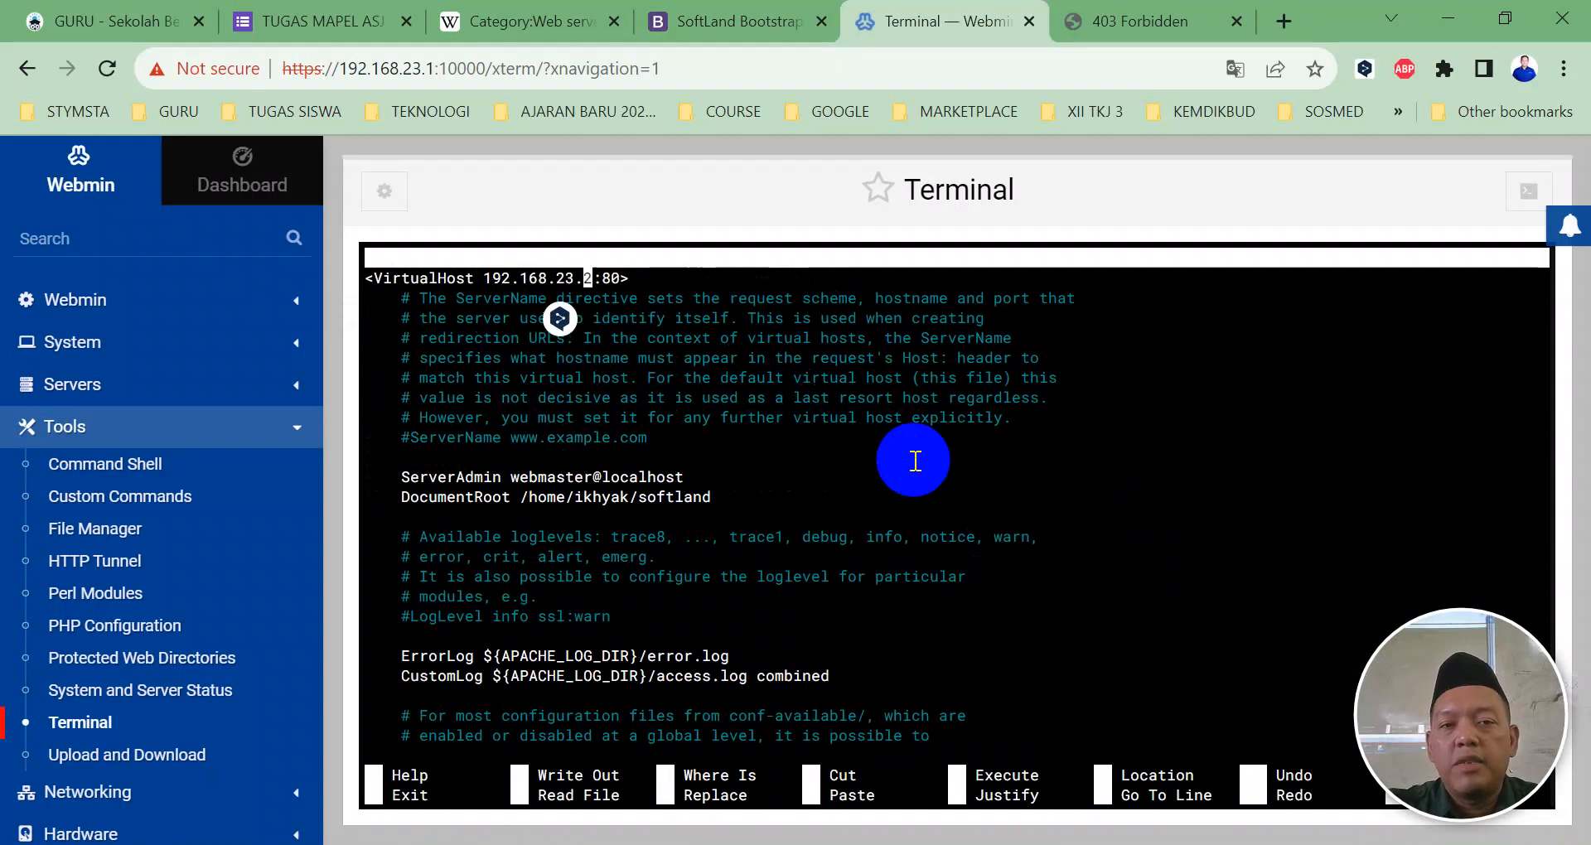
type("3")
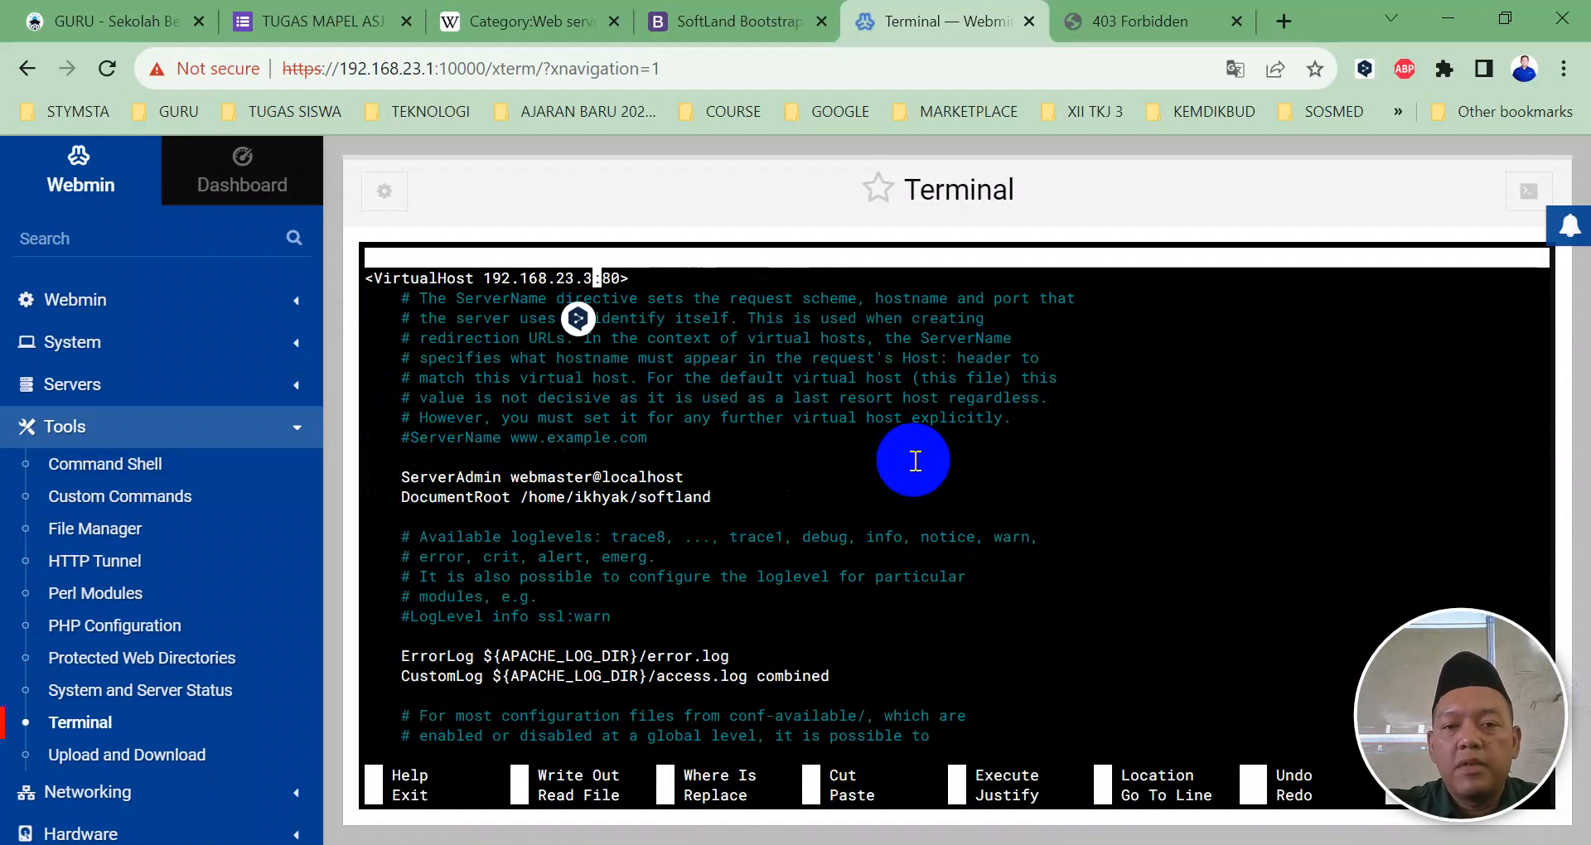
Step: Set DocumentRoot to /home/jonathan/konstruksi and begin exiting the editor
key("Down")
key("Down")
key("Down")
key("Down")
key("Down")
key("Down")
key("Down")
key("Down")
key("Down")
key("Down")
key("Right")
key("Right")
key("Right")
key("Right")
key("Right")
key("Right")
key("Right")
key("Right")
key("Right")
key("Right")
key("Right")
key("Right")
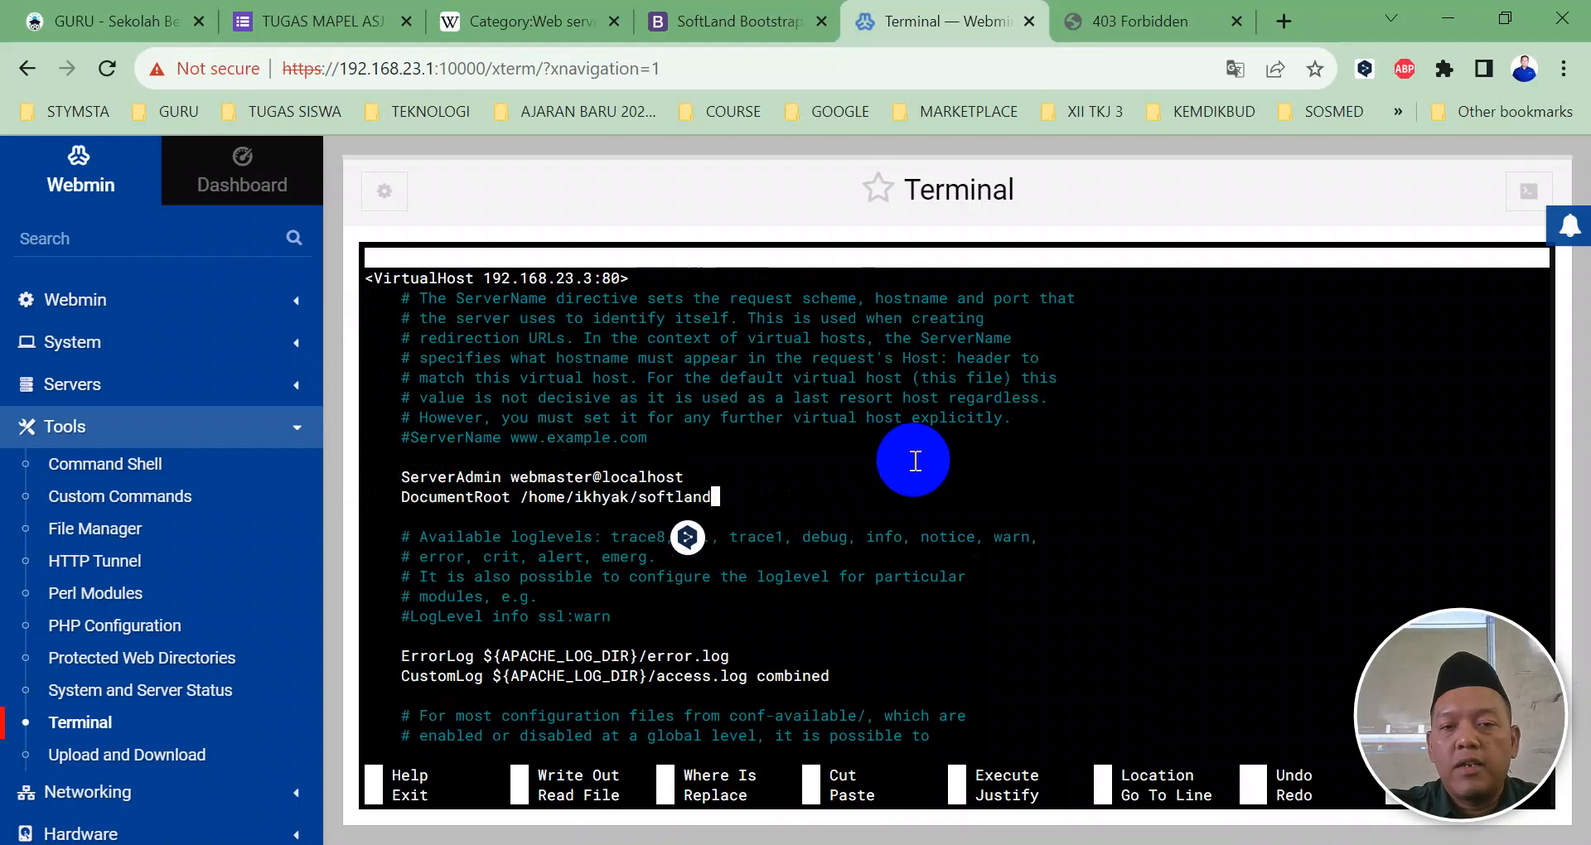
key("BackSpace")
key("BackSpace")
key("BackSpace")
key("BackSpace")
key("BackSpace")
key("BackSpace")
key("BackSpace")
key("BackSpace")
key("BackSpace")
key("BackSpace")
key("BackSpace")
key("BackSpace")
key("BackSpace")
type("jonathan")
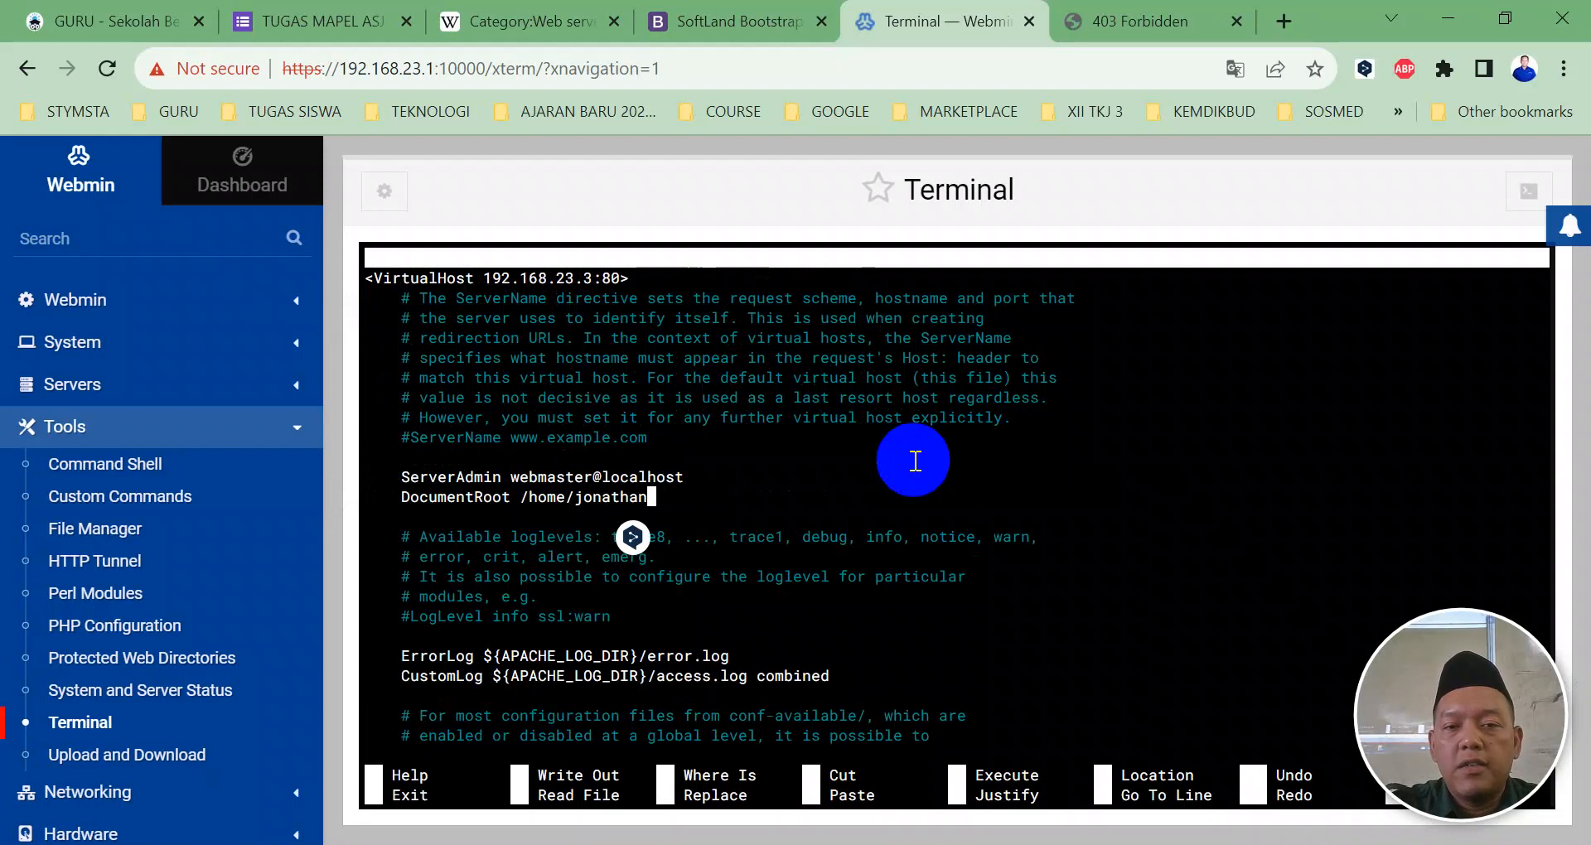
type("/konstruksi")
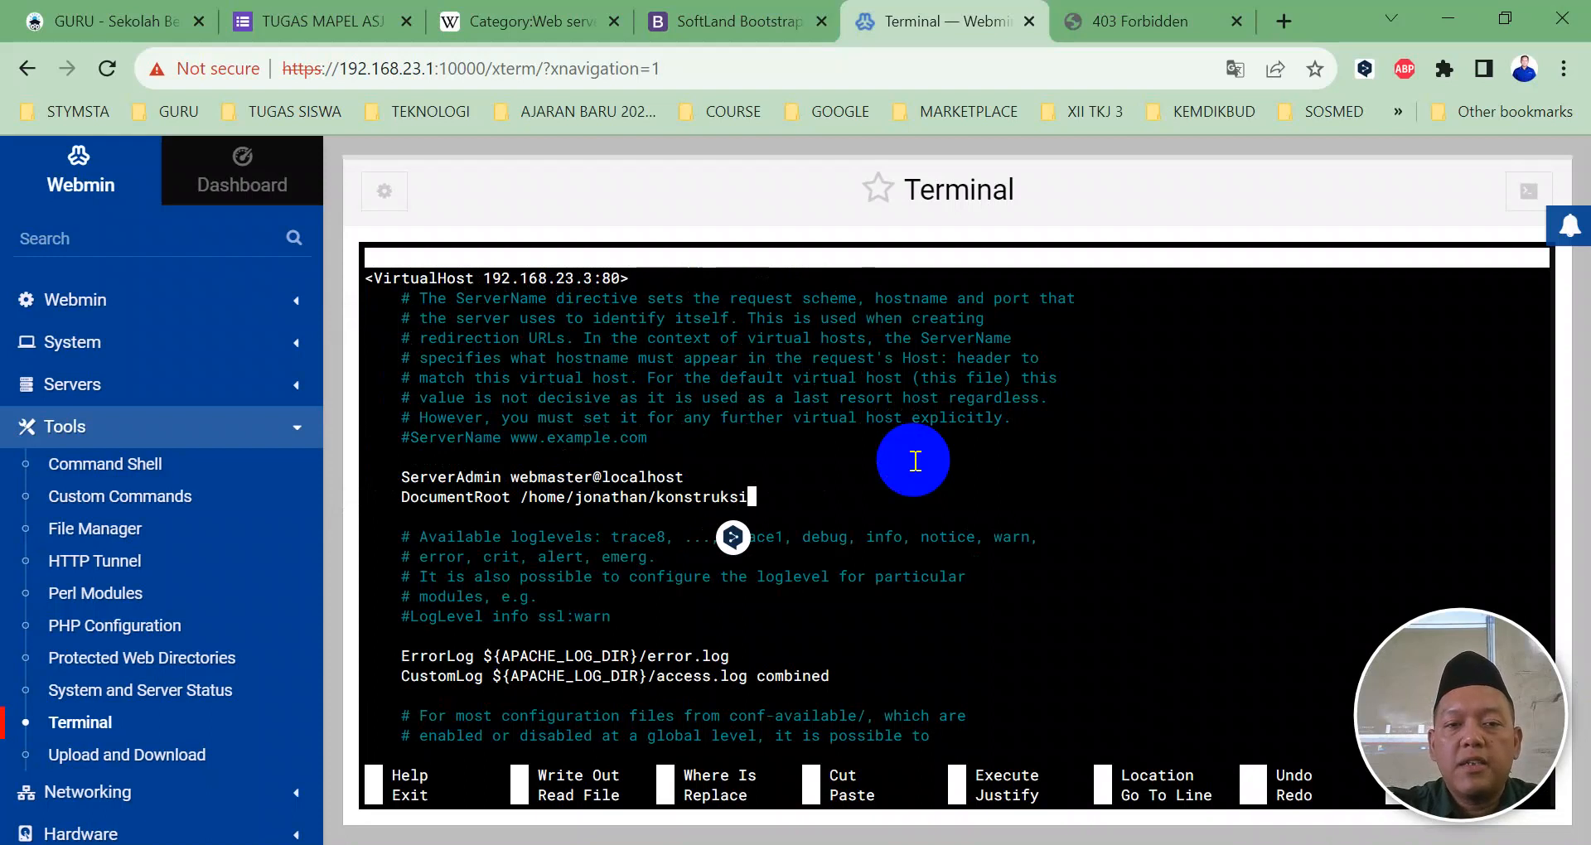
key("ctrl+x")
Step: Save jonathan.conf, run /etc/init.d/apache2 restart, and go to Servers > Apache Webserver
key("y")
key("Return")
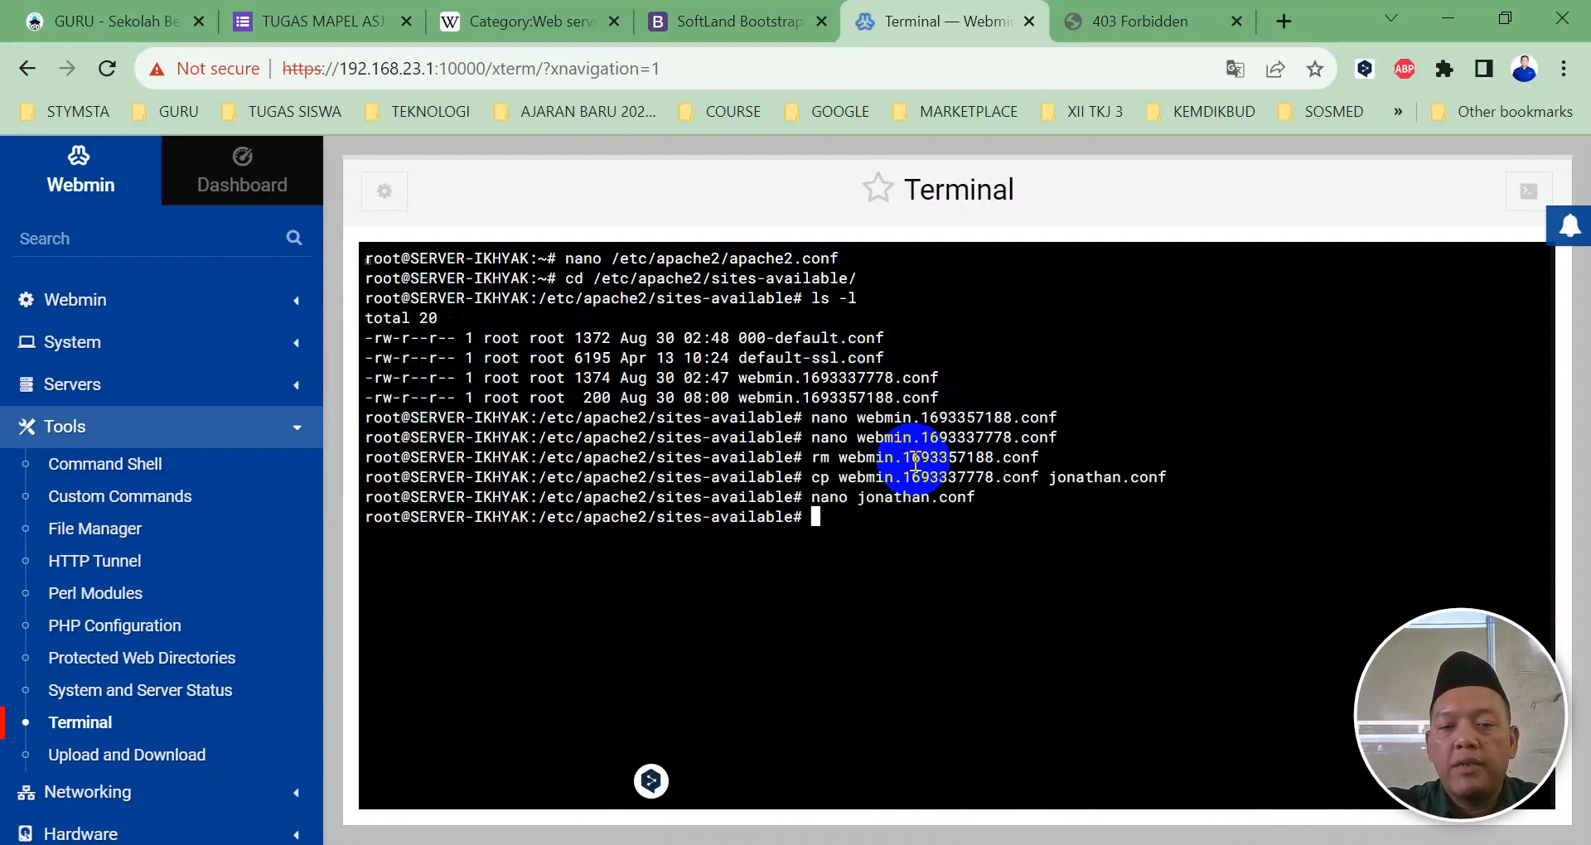
type("/etc/init.d/")
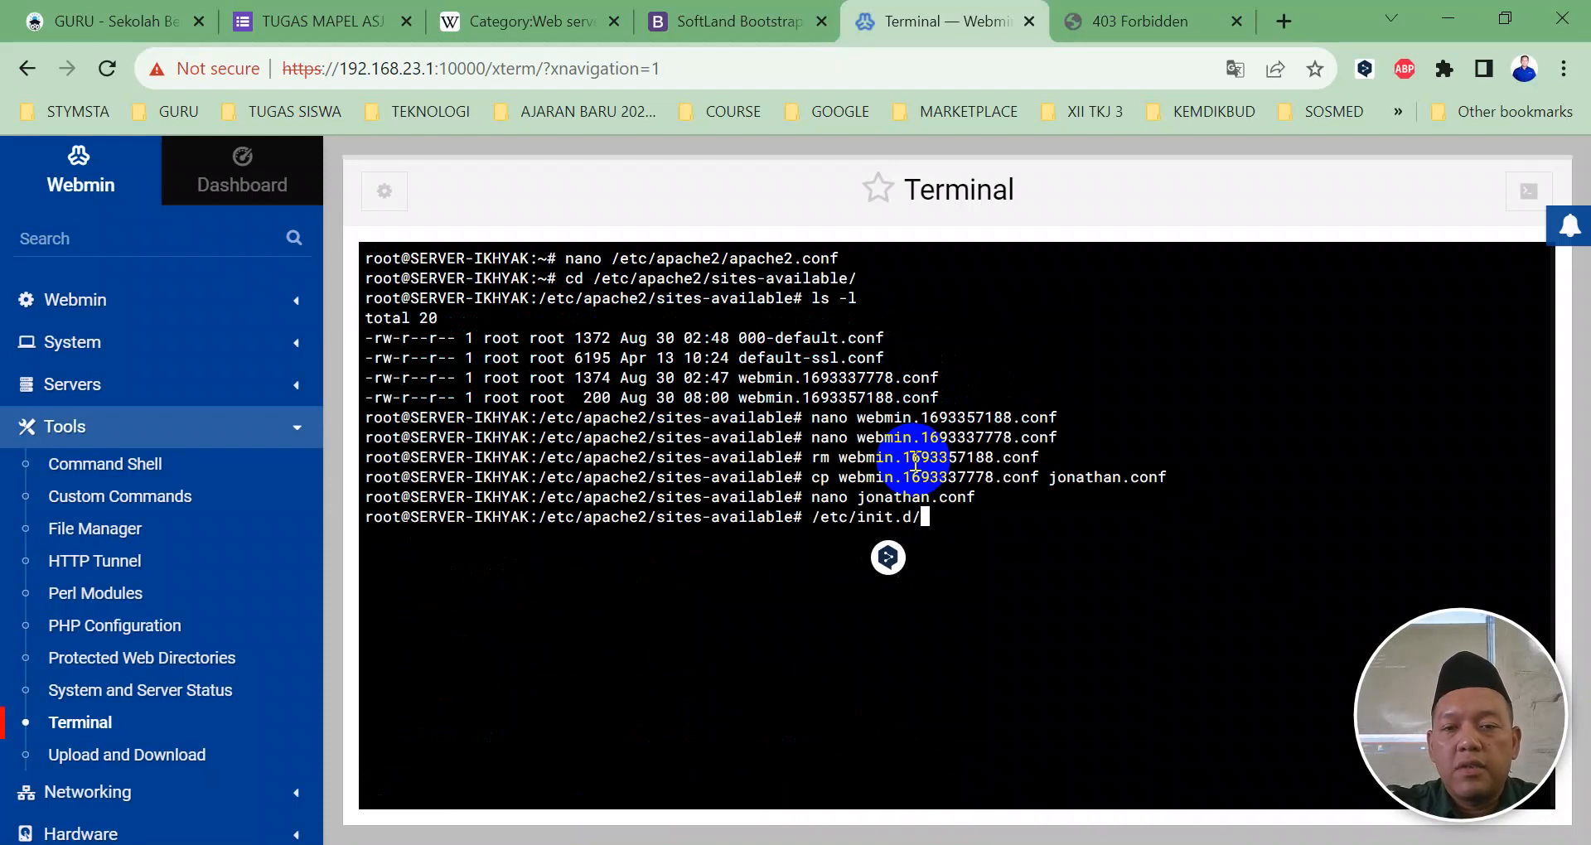
type("apache2 restart")
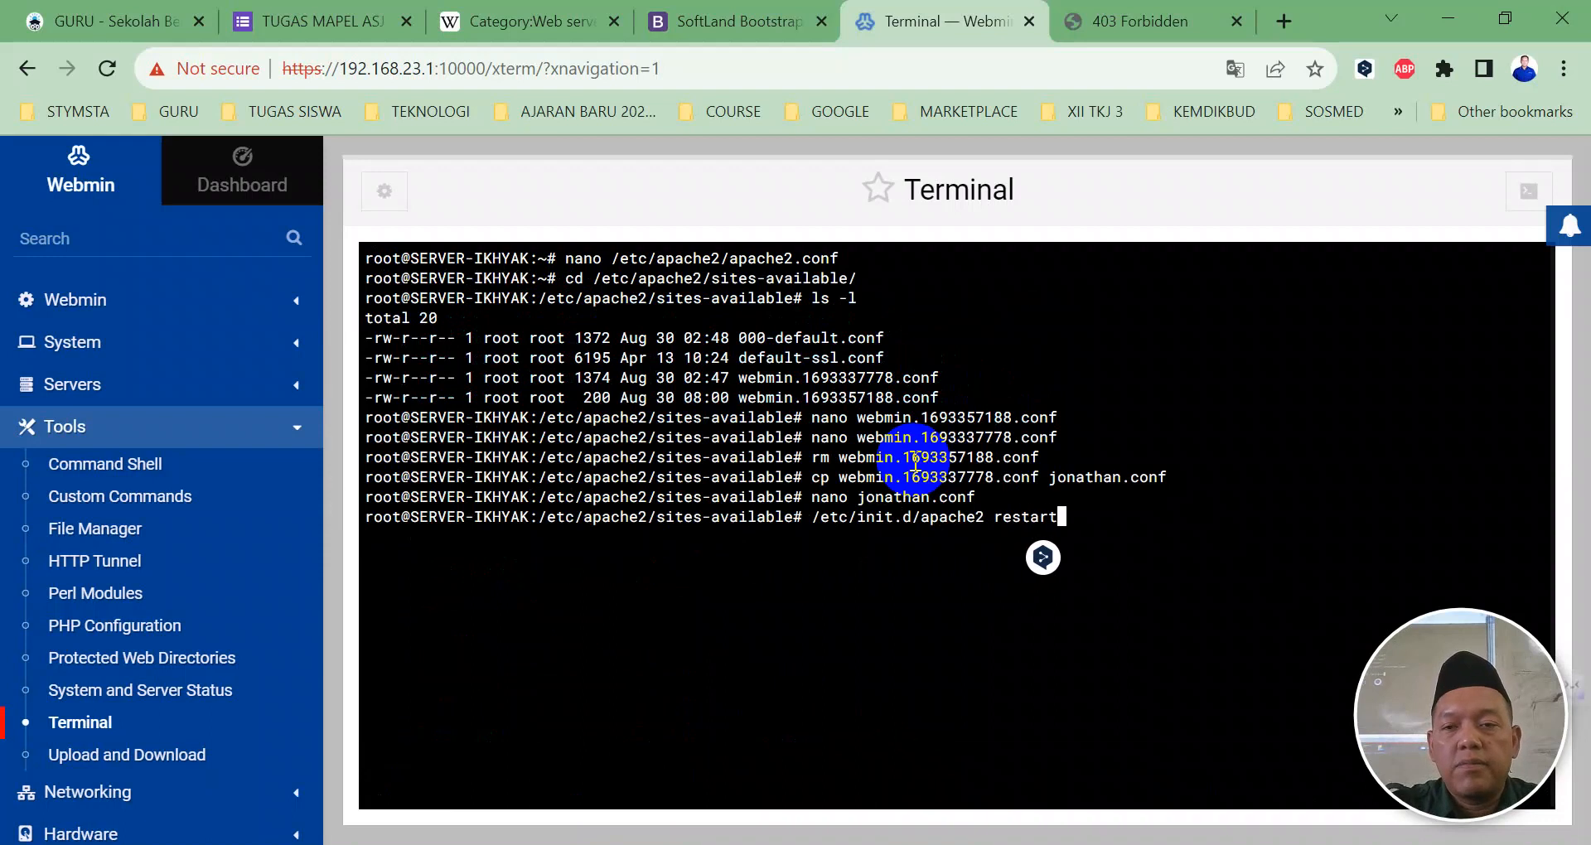
key("Return")
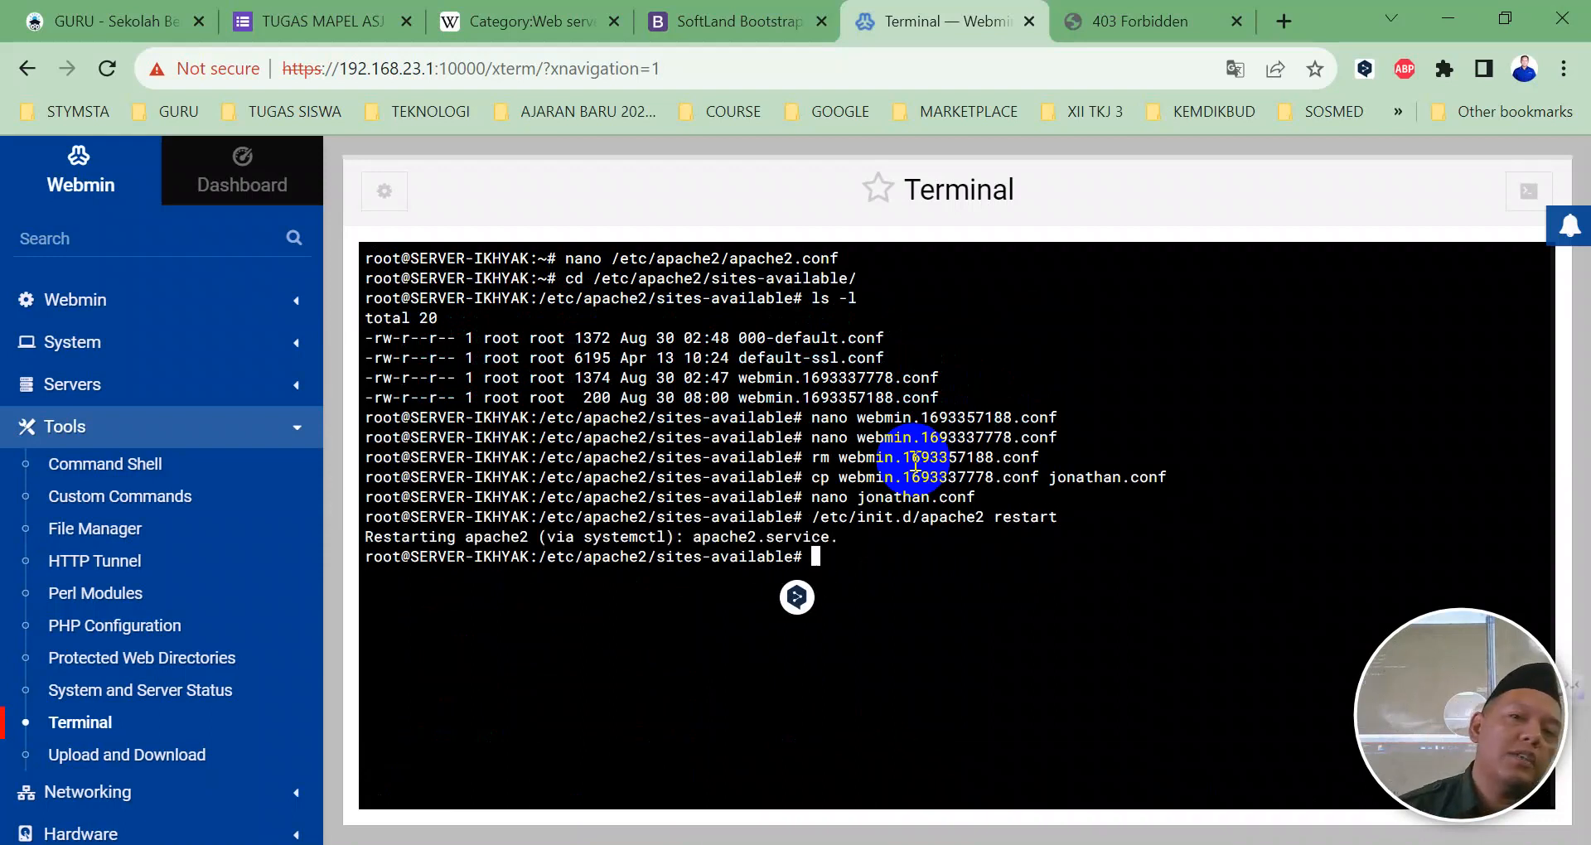
left_click(72, 384)
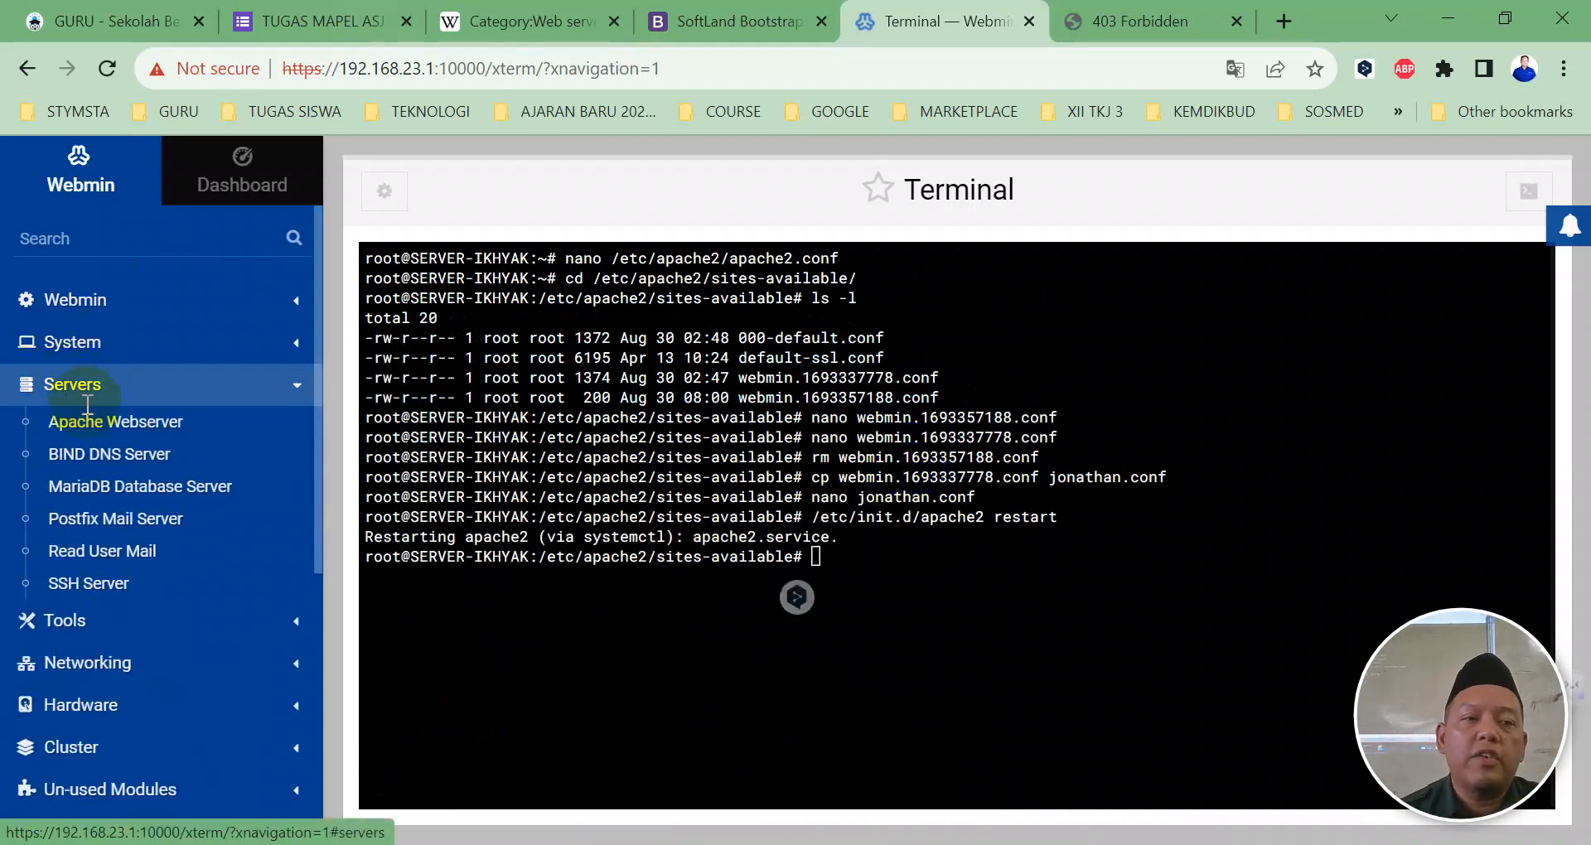
left_click(88, 421)
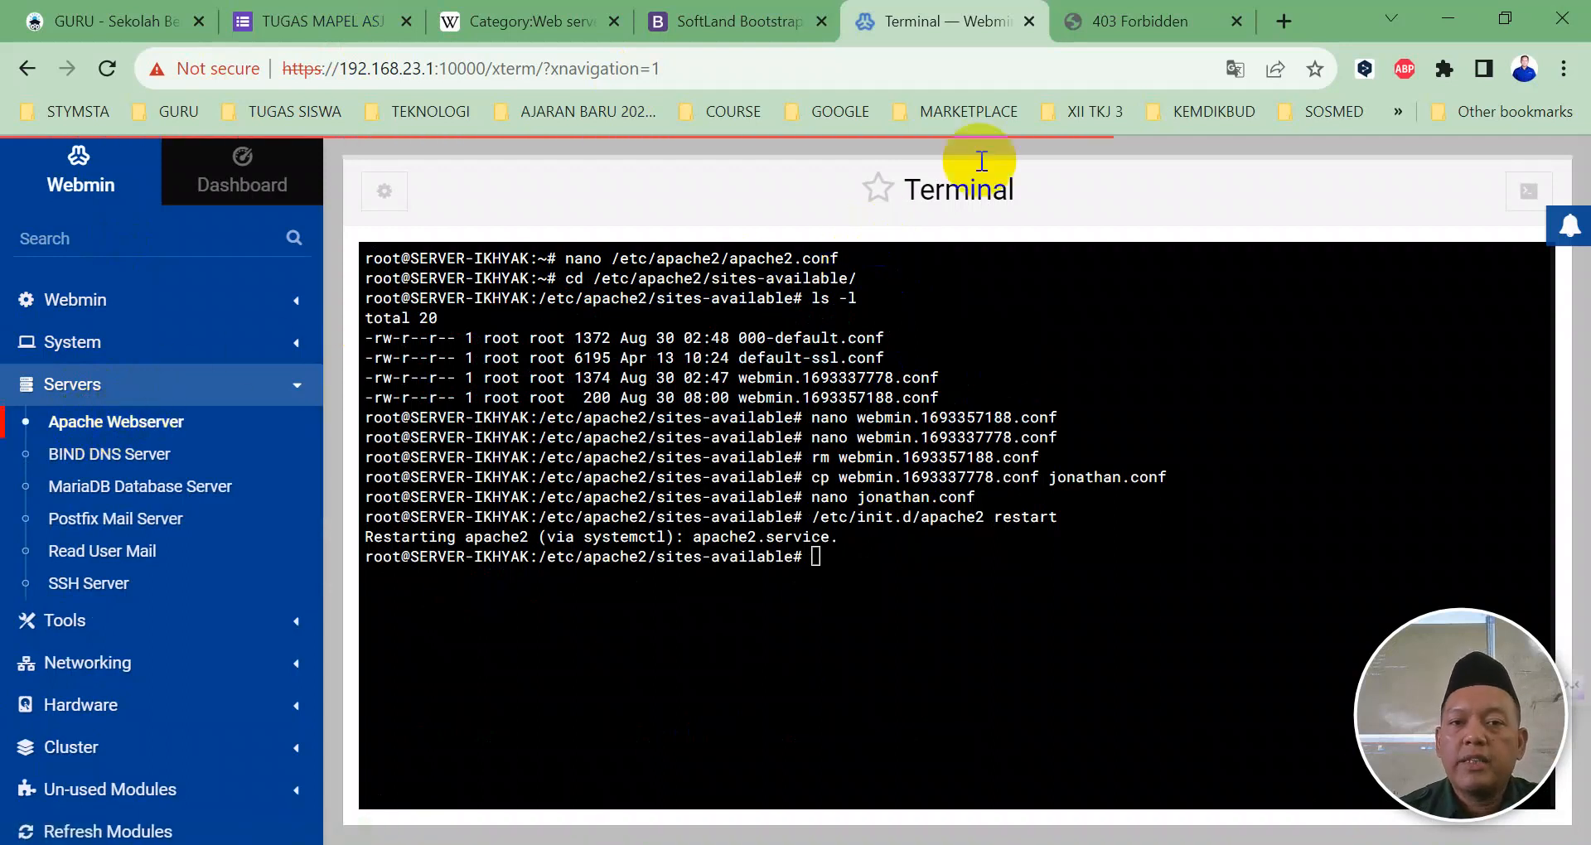
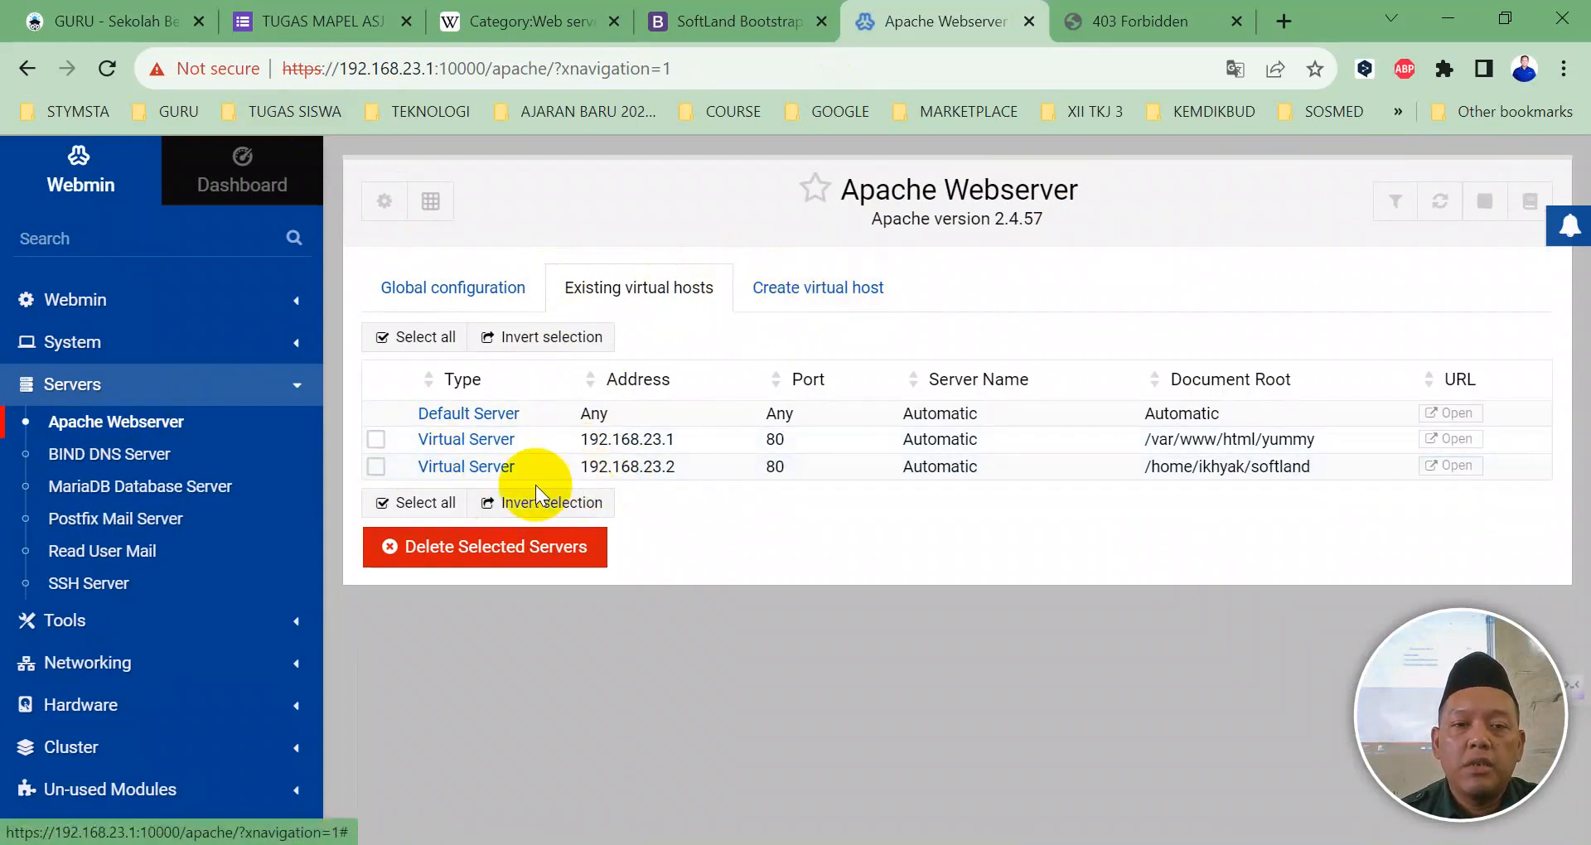
Step: Apply the Apache changes and bring up the Create virtual host form
left_click(1440, 201)
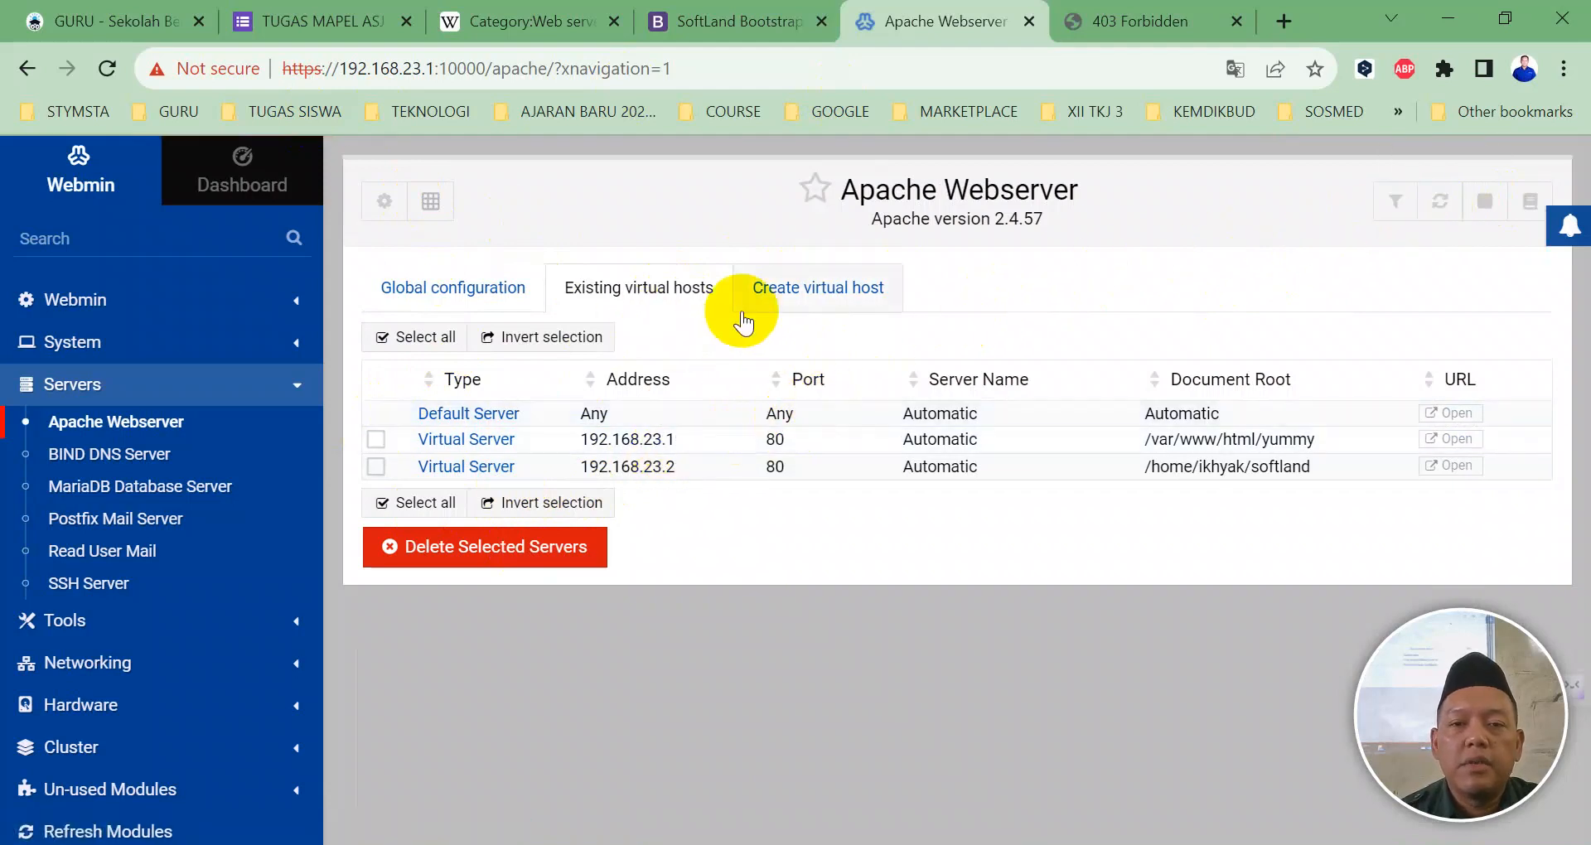
left_click(799, 294)
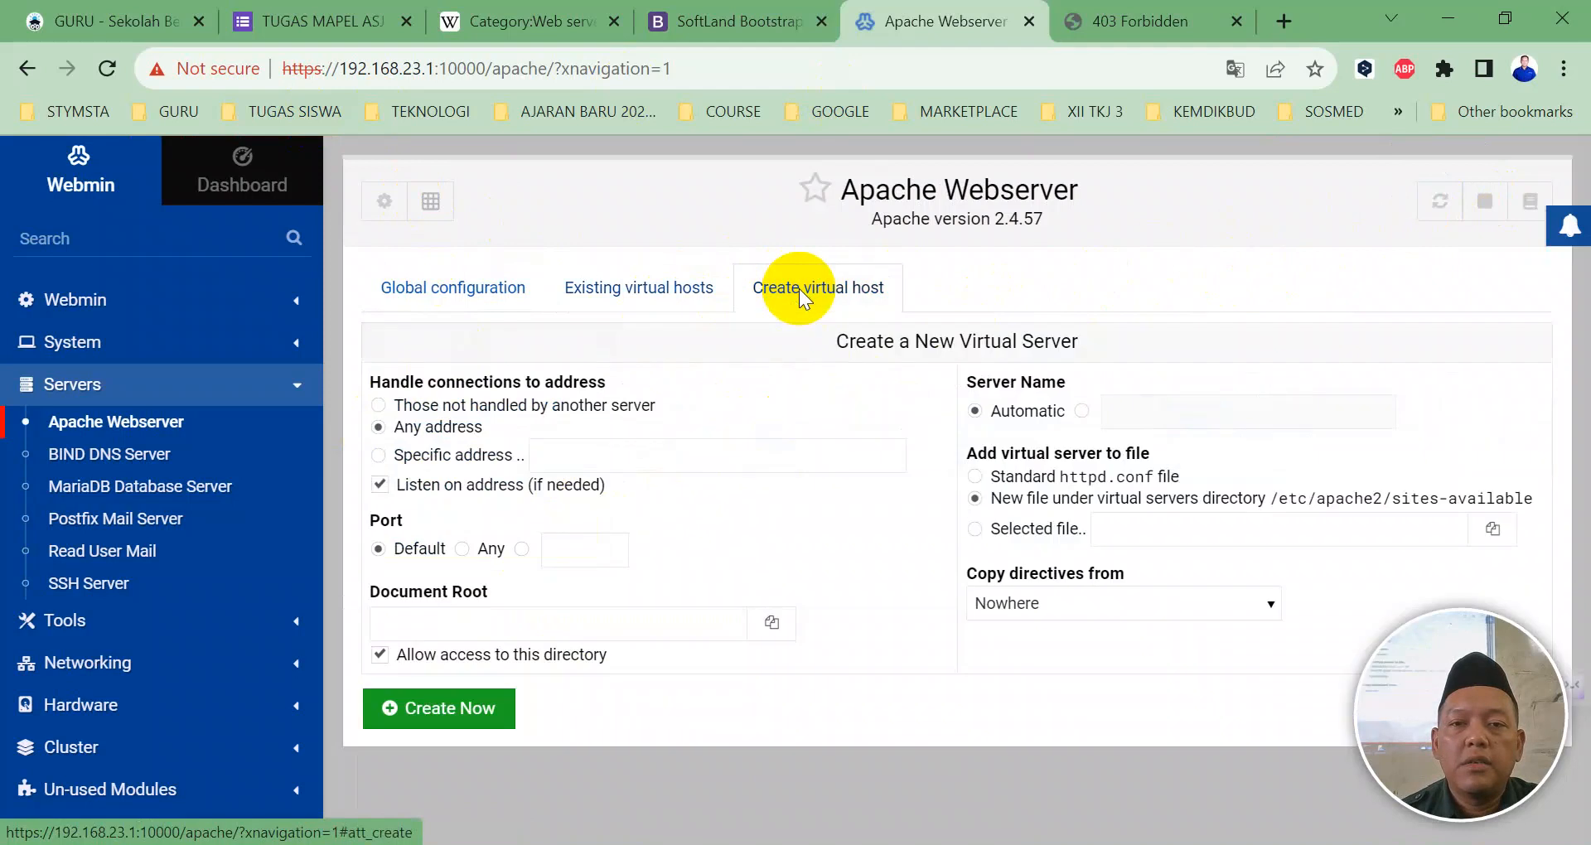
Step: Create a virtual host for 192.168.23.3 on port 80, copying directives from softland
left_click(561, 452)
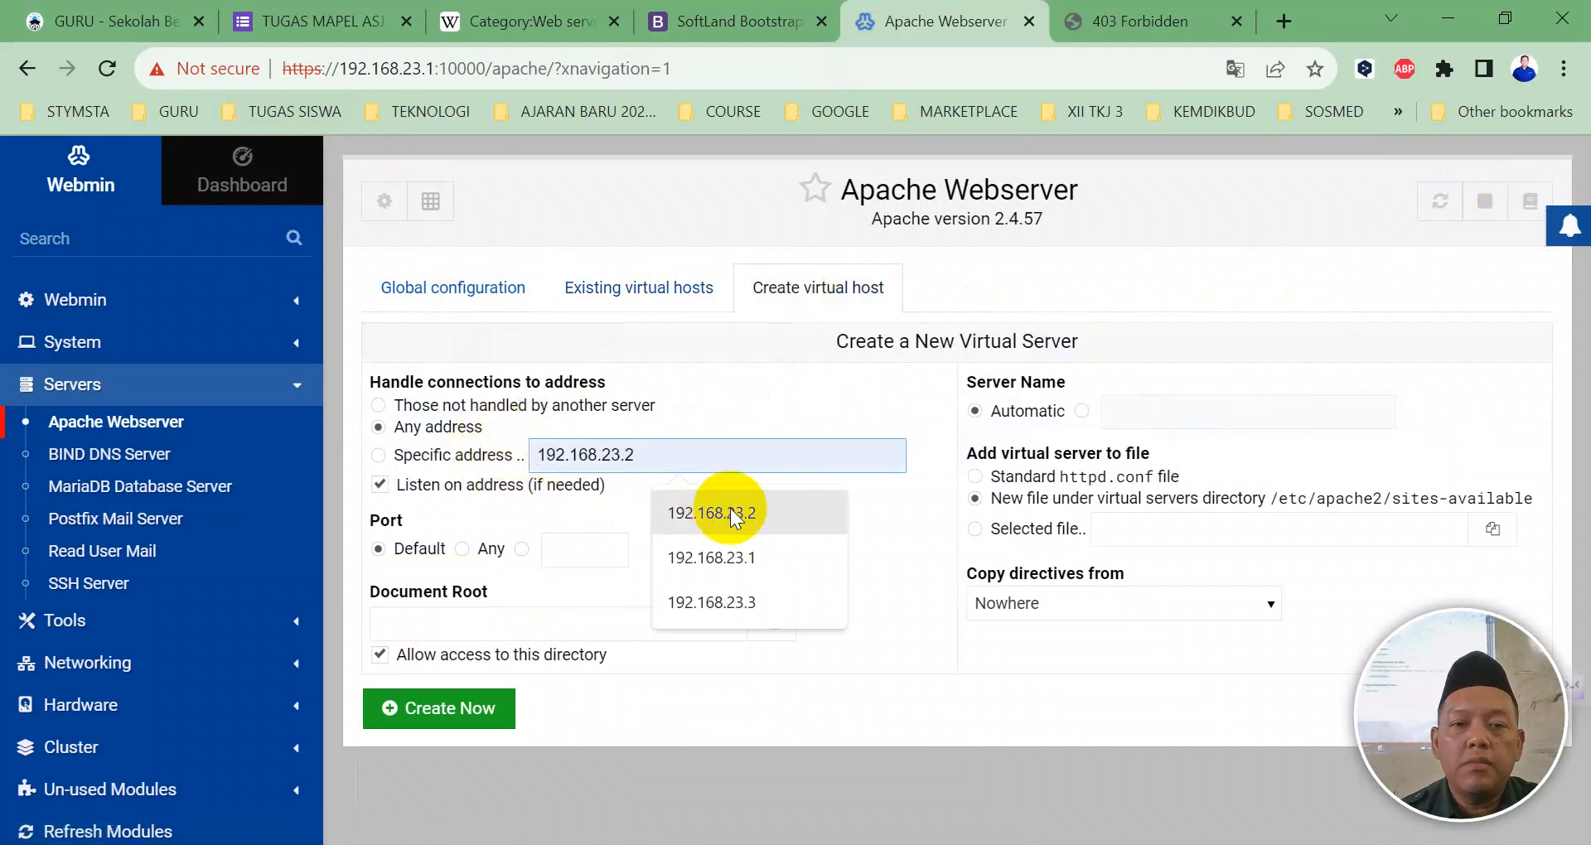
left_click(723, 600)
left_click(523, 550)
left_click(579, 549)
left_click(605, 602)
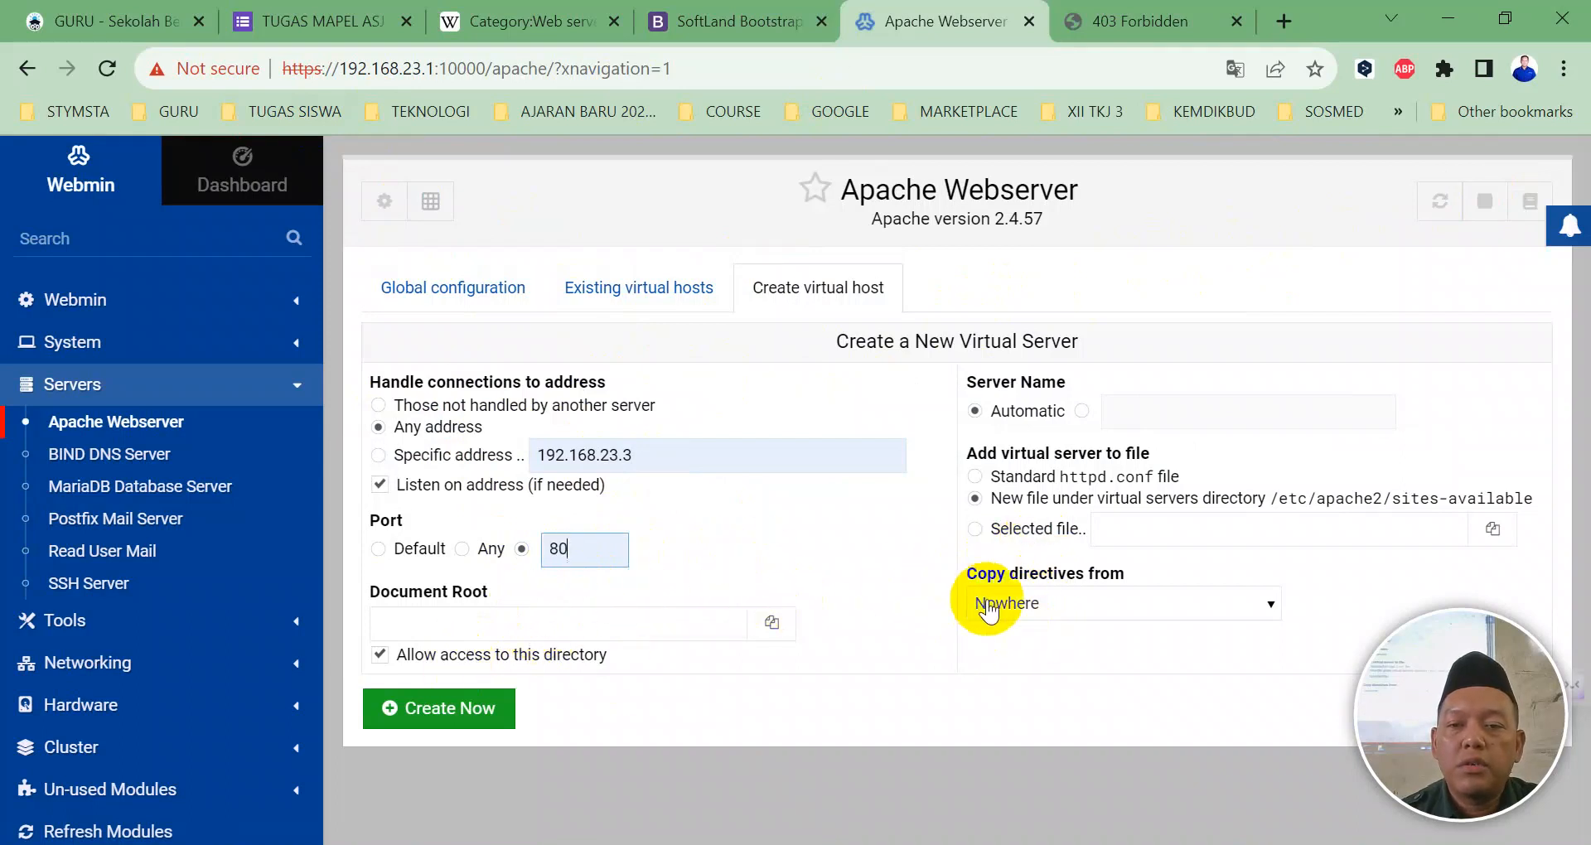
left_click(989, 610)
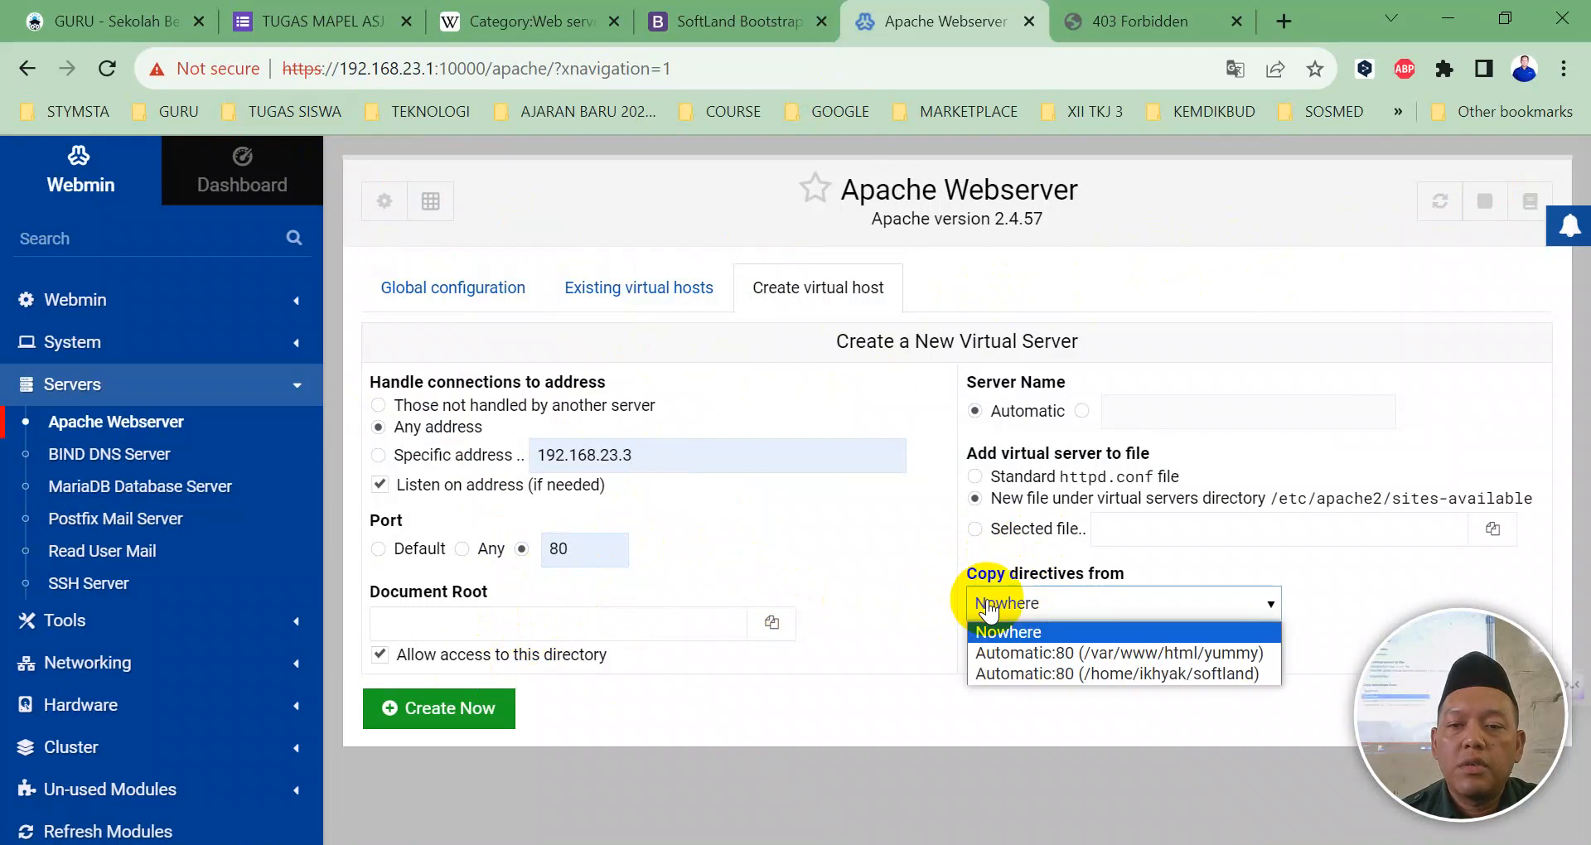
left_click(995, 671)
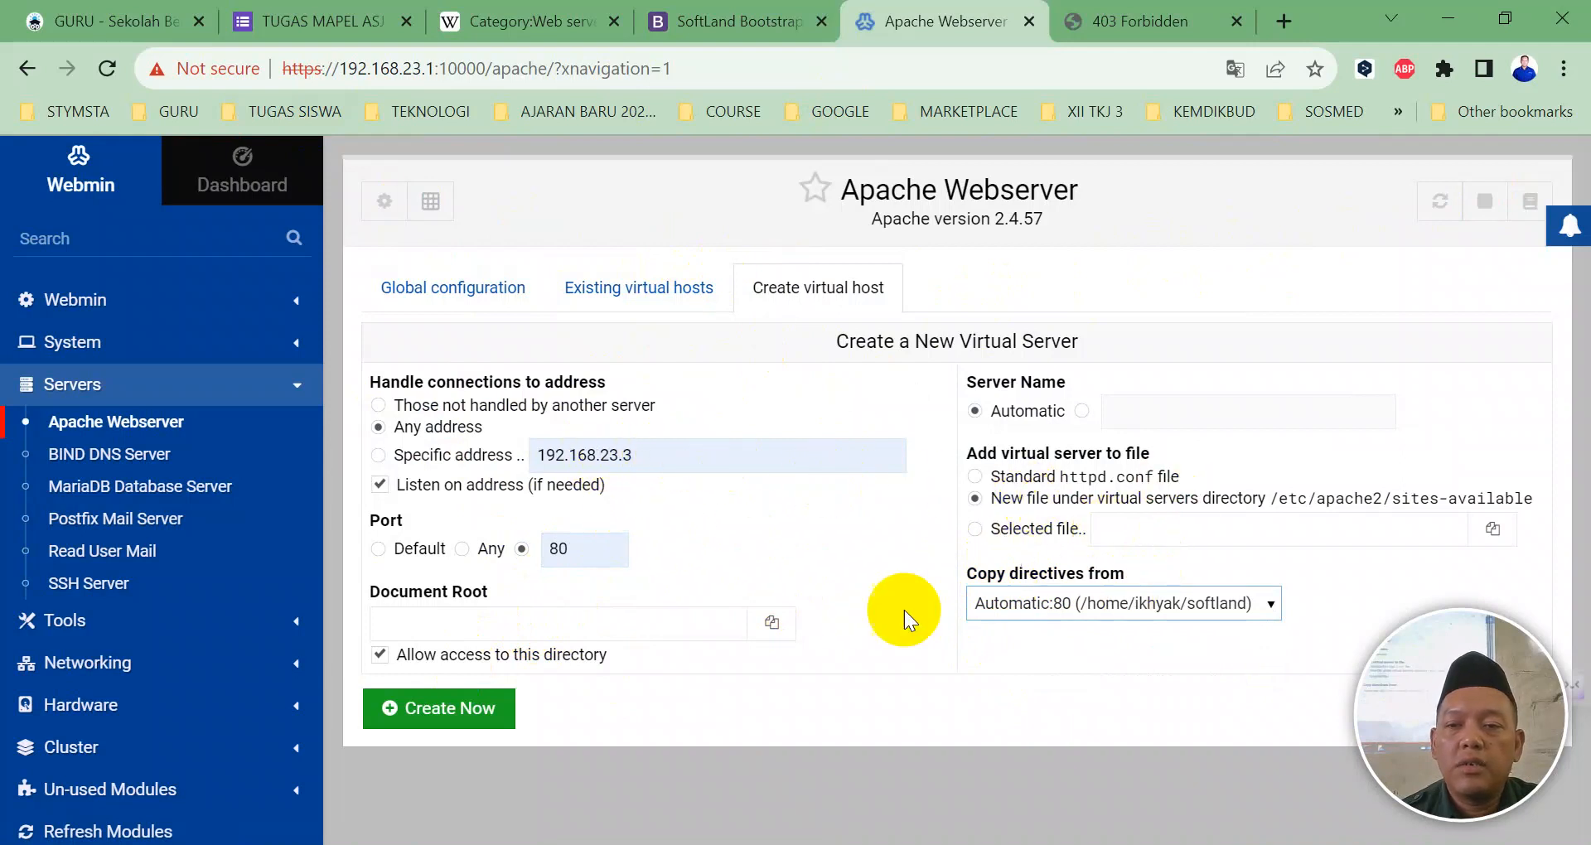
left_click(468, 709)
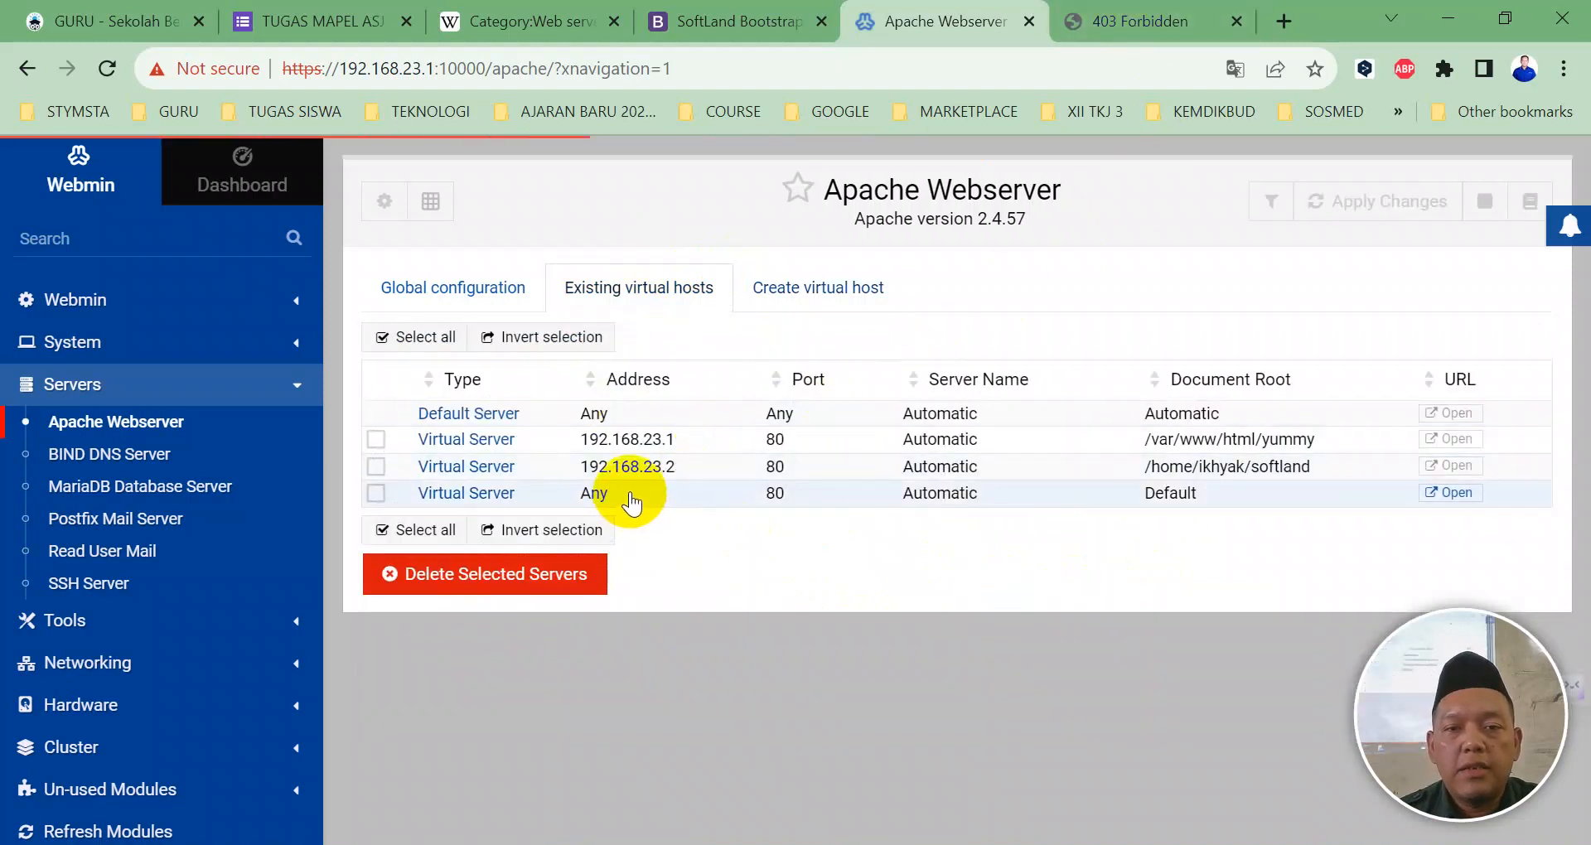
left_click(630, 495)
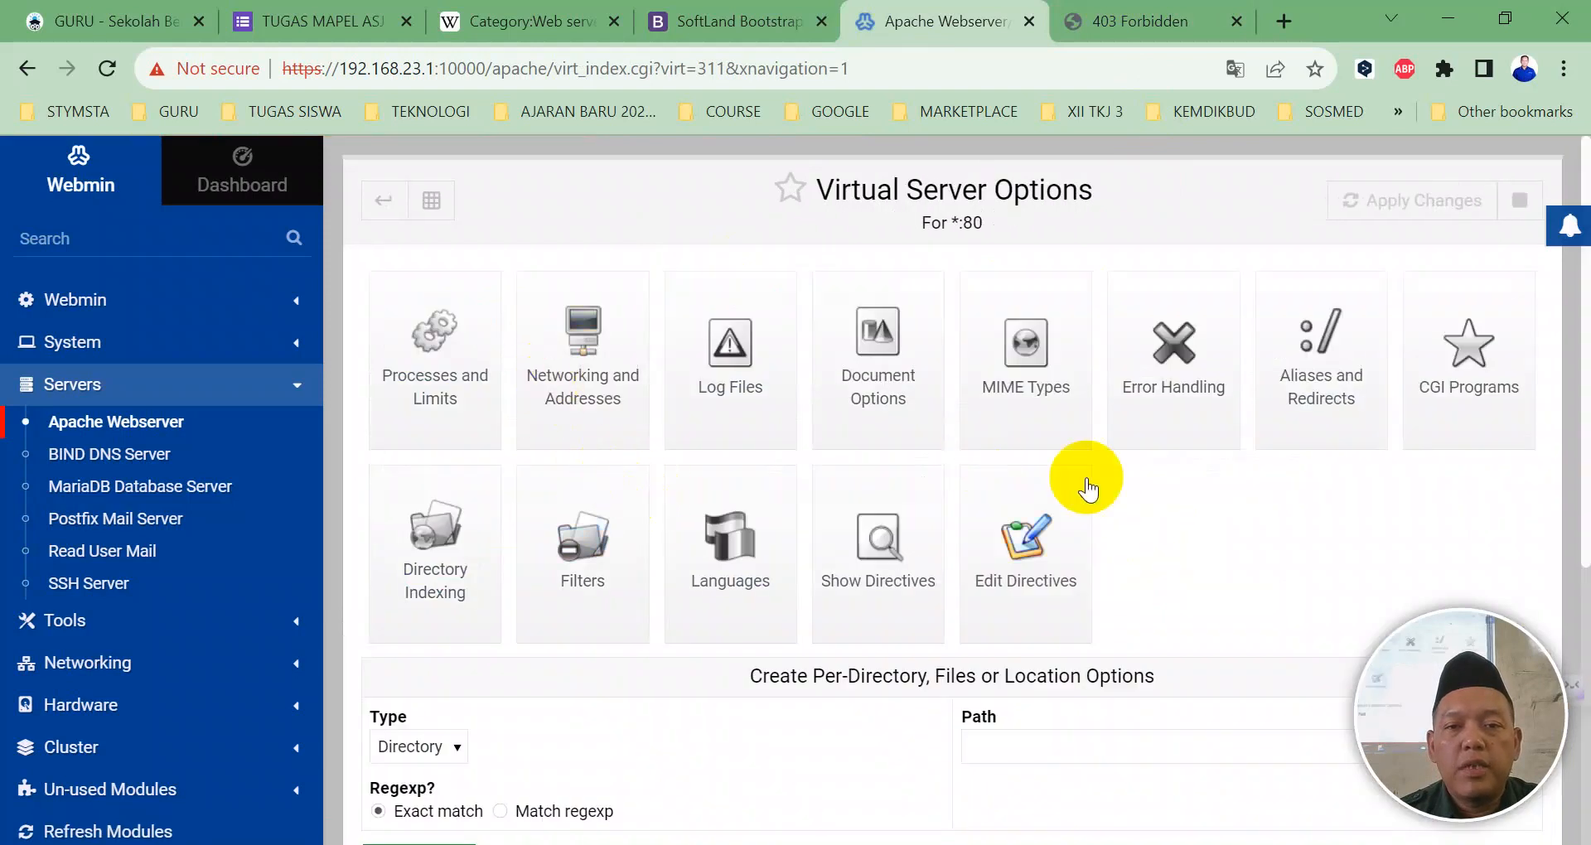
left_click(634, 346)
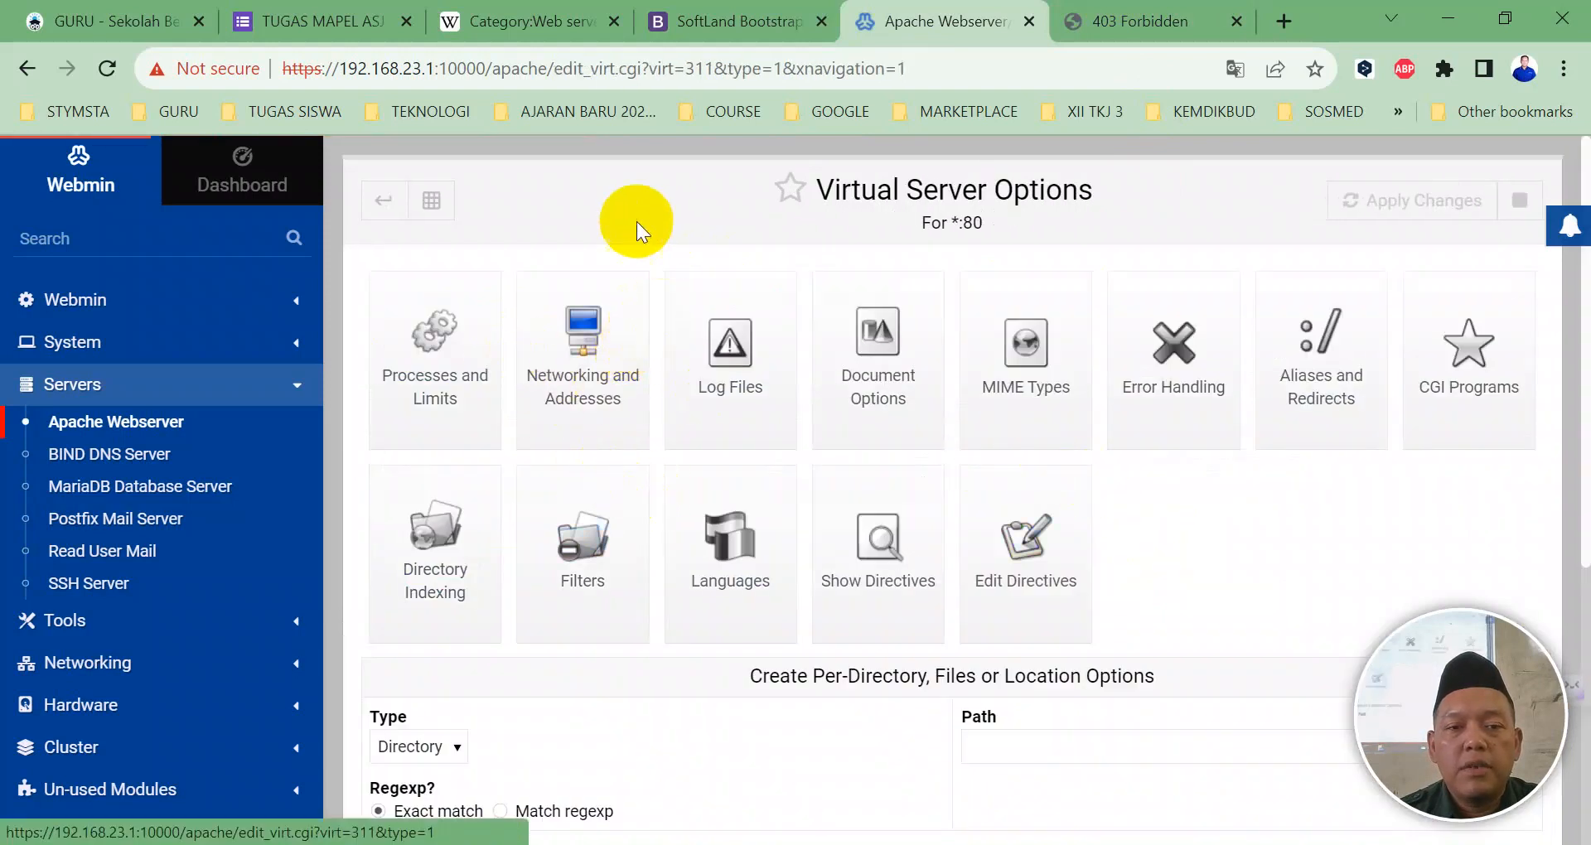
scroll(568, 414, "down", 2)
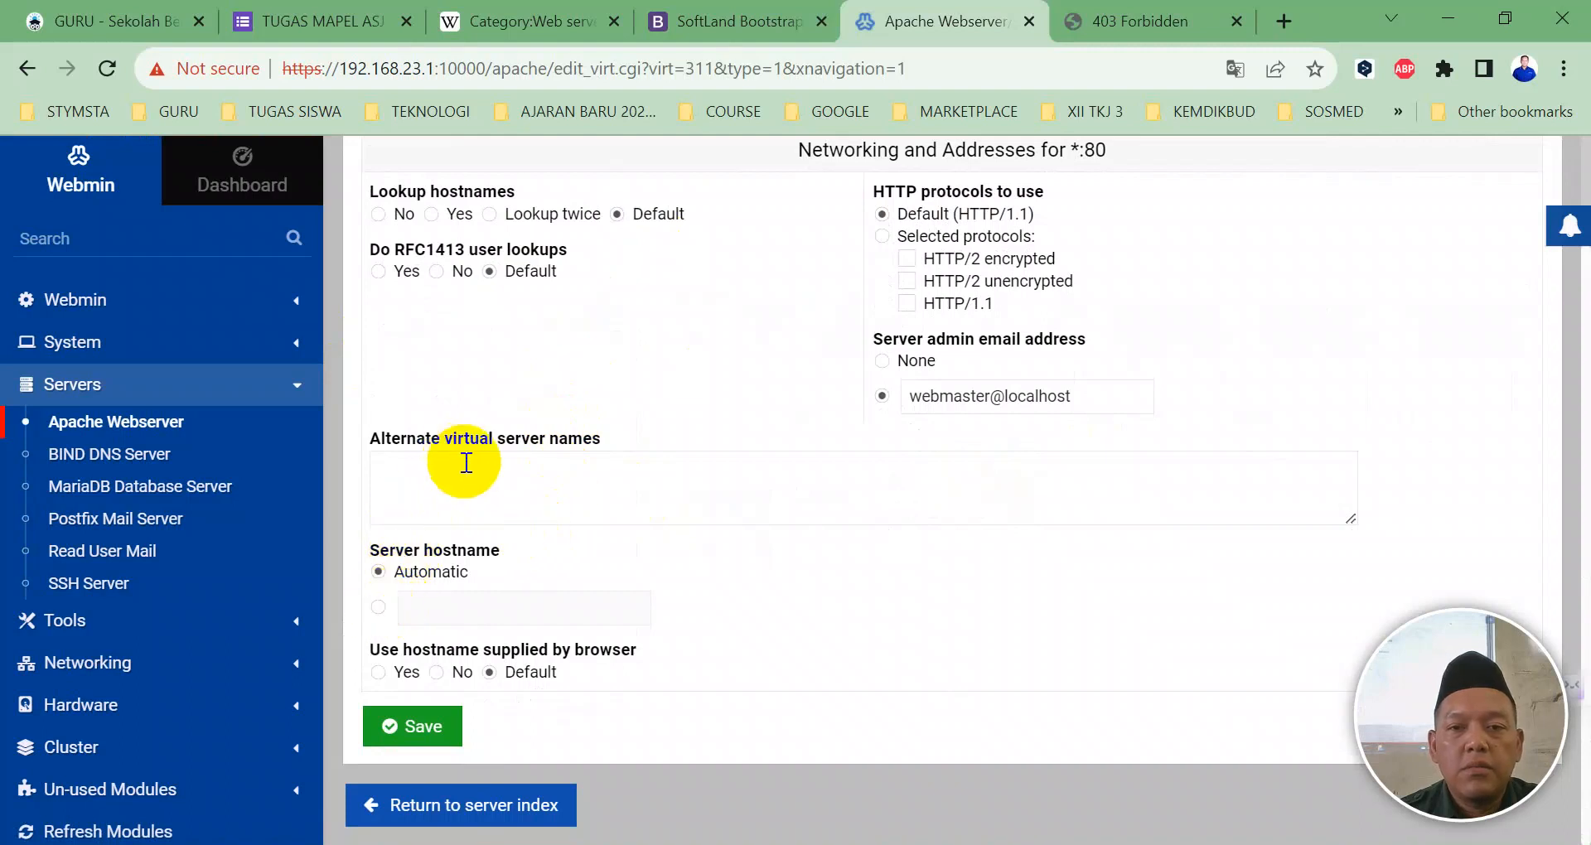
scroll(600, 452, "up", 2)
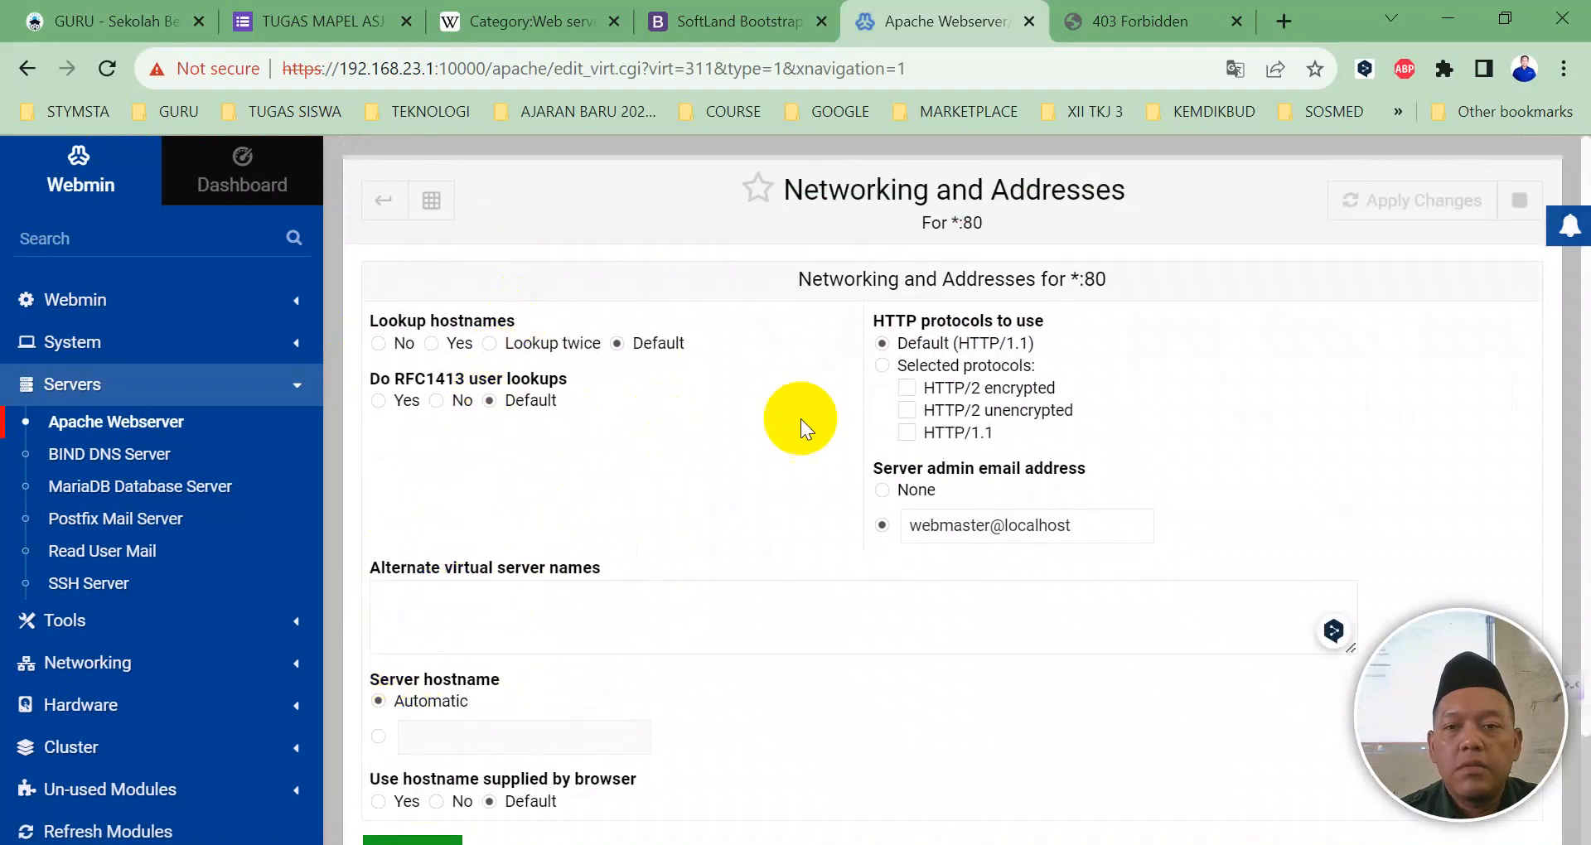
scroll(841, 522, "down", 2)
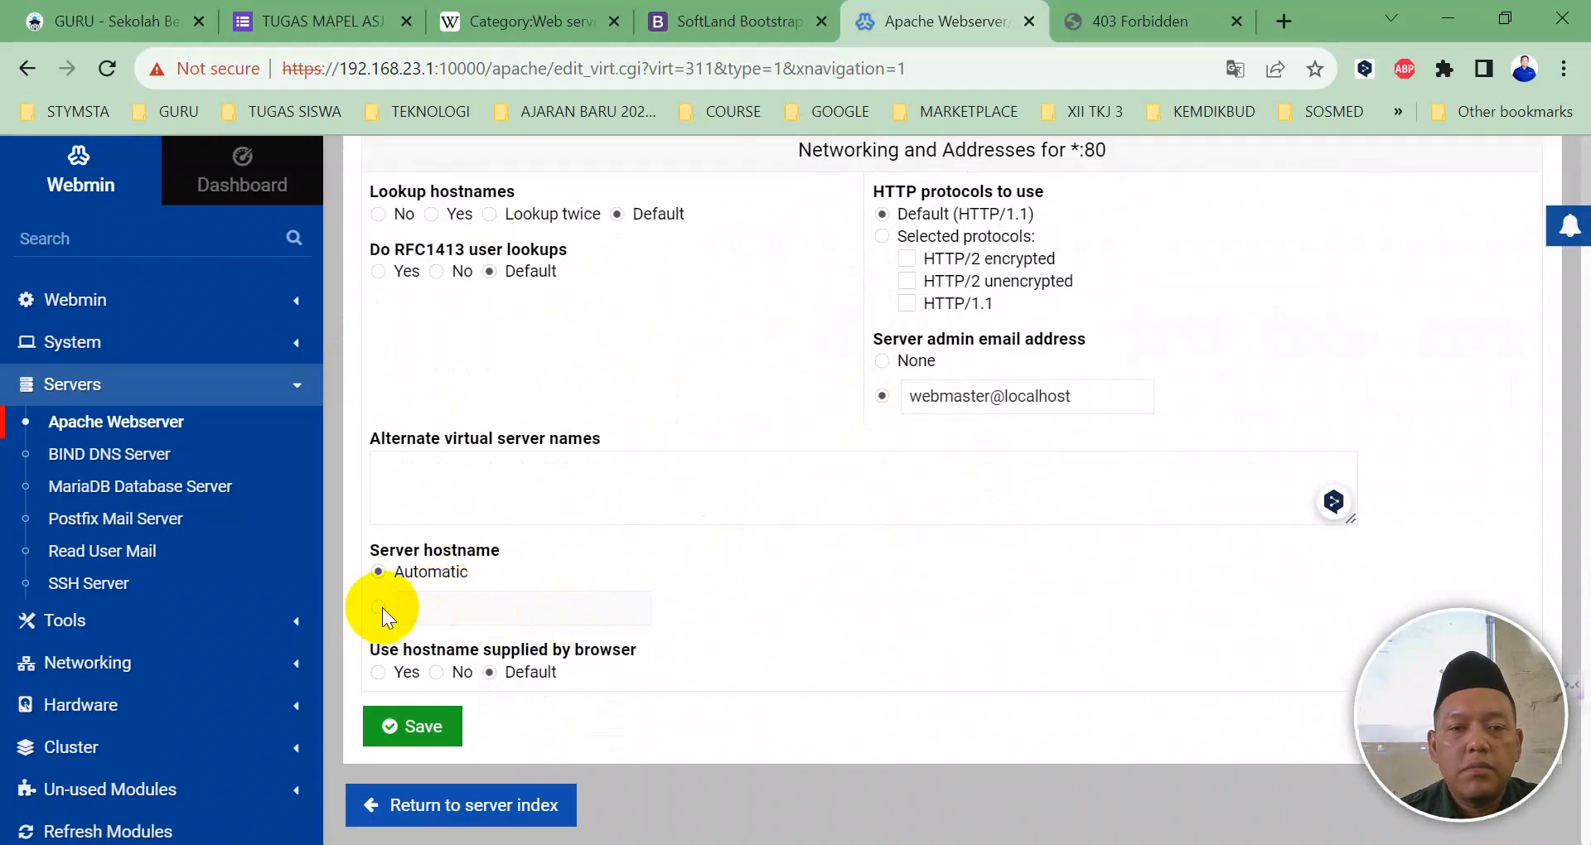
scroll(439, 524, "up", 2)
scroll(439, 523, "down", 2)
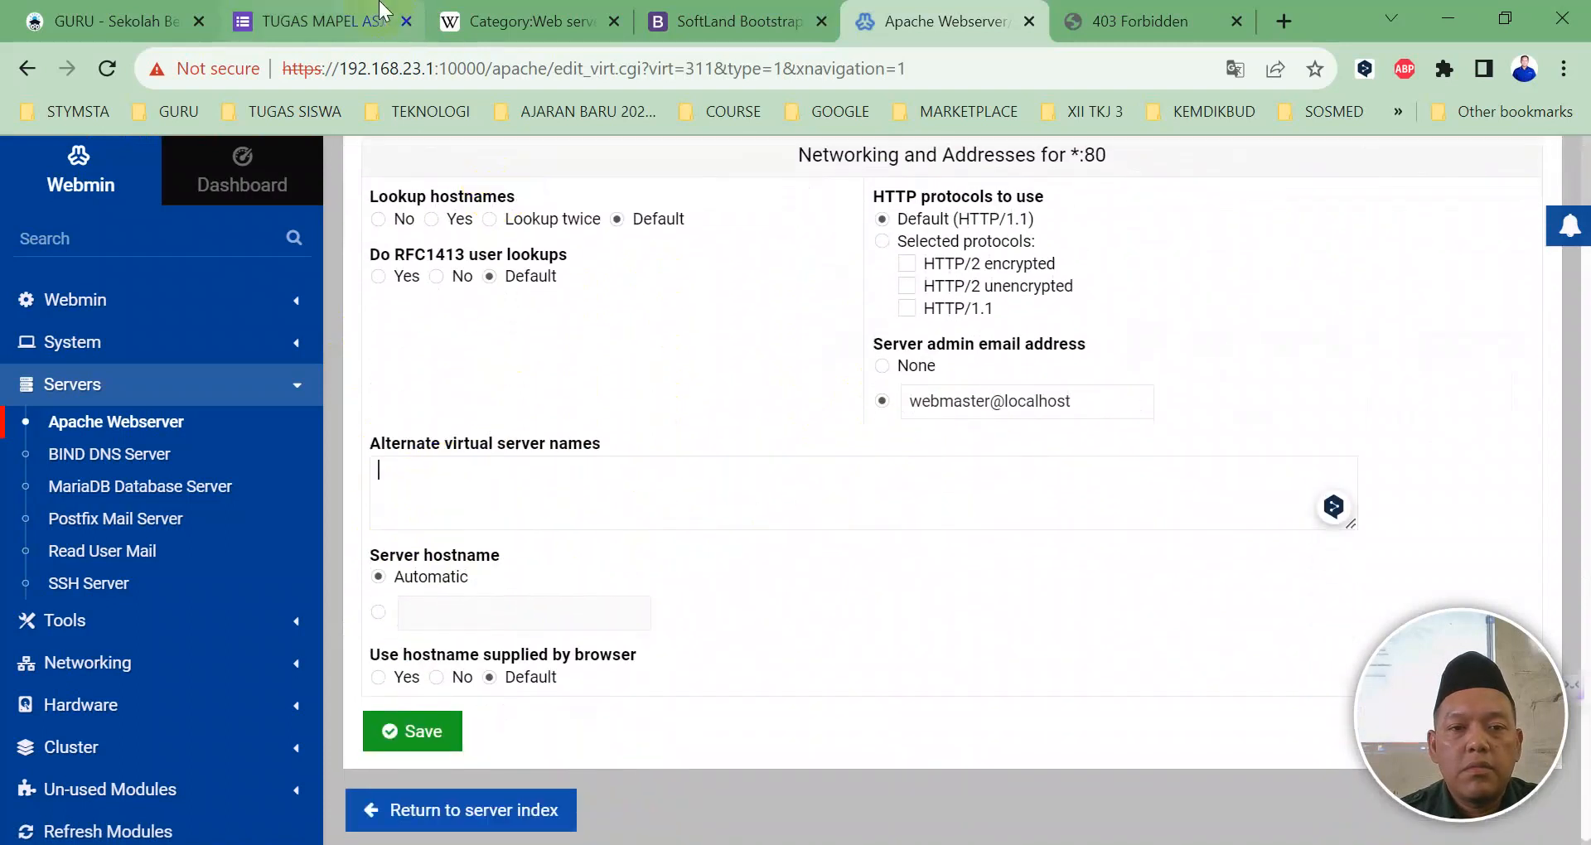
scroll(386, 292, "up", 2)
left_click(371, 210)
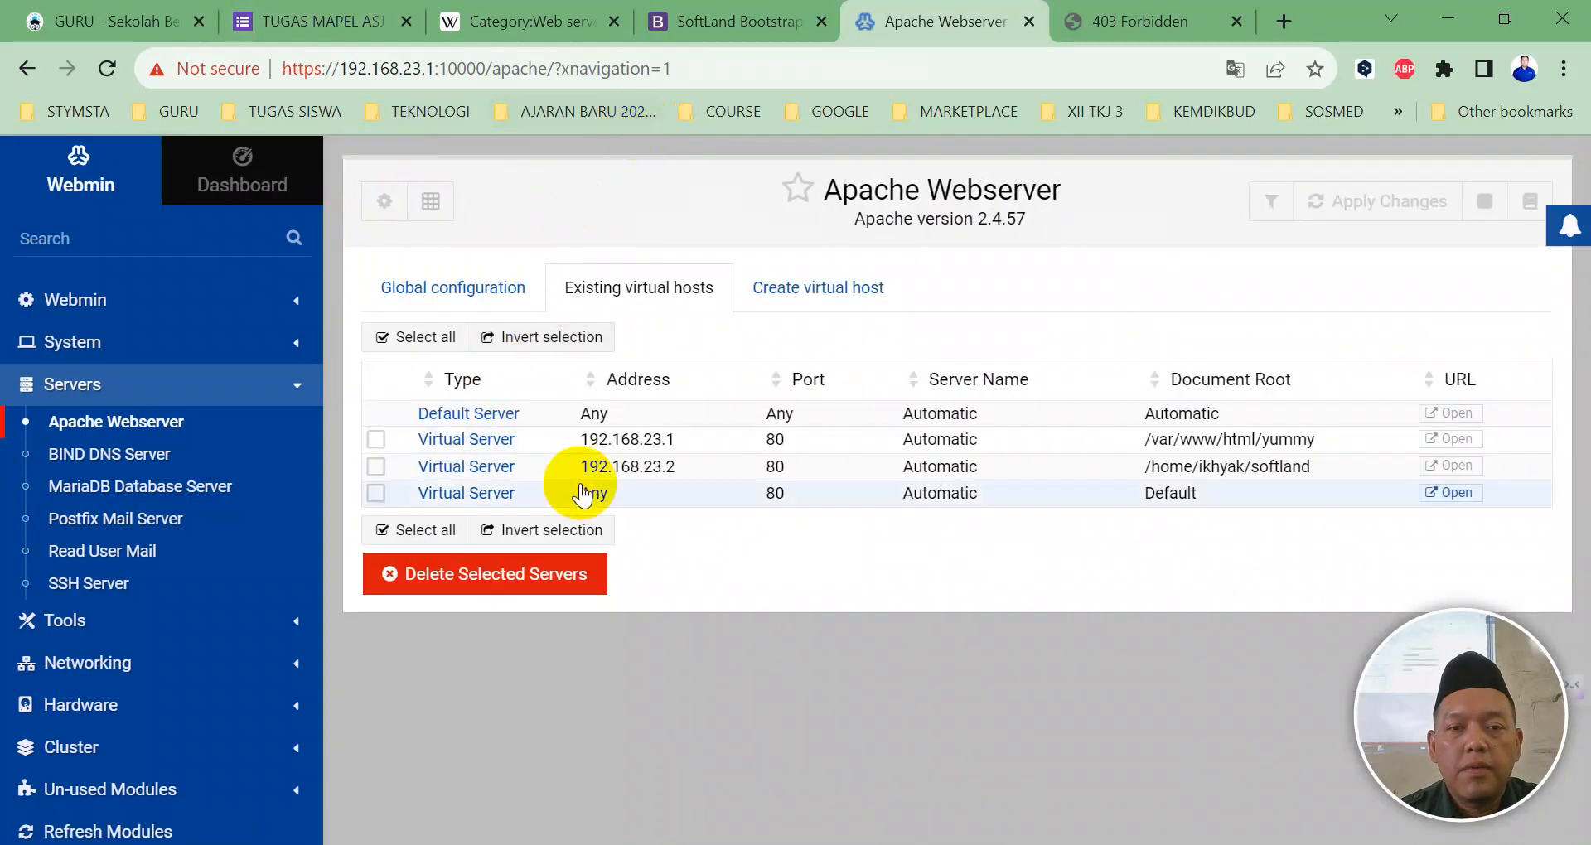
left_click(466, 493)
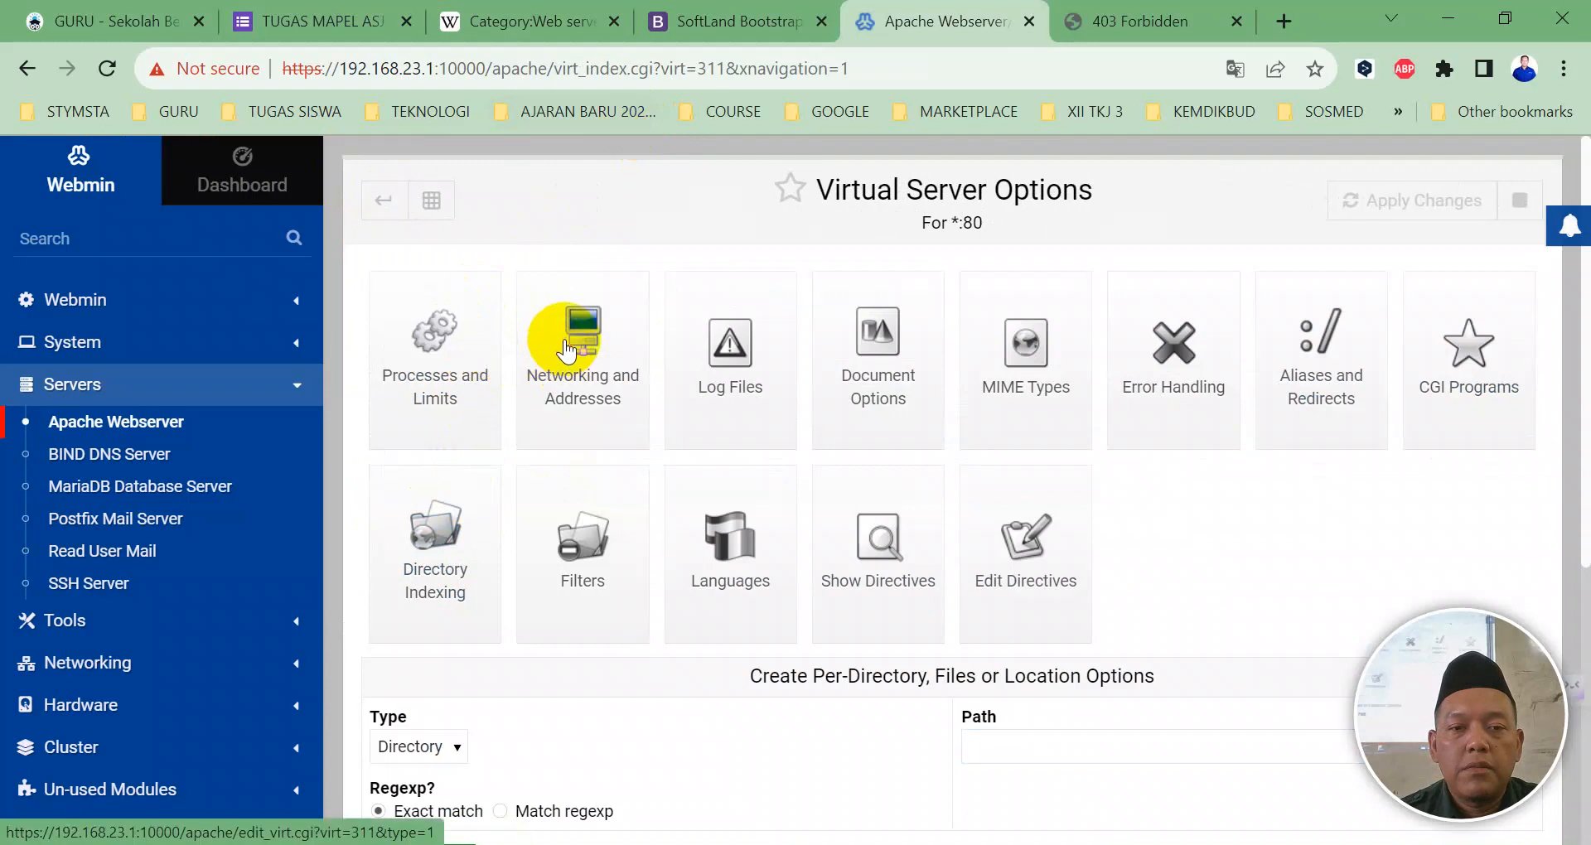
left_click(568, 346)
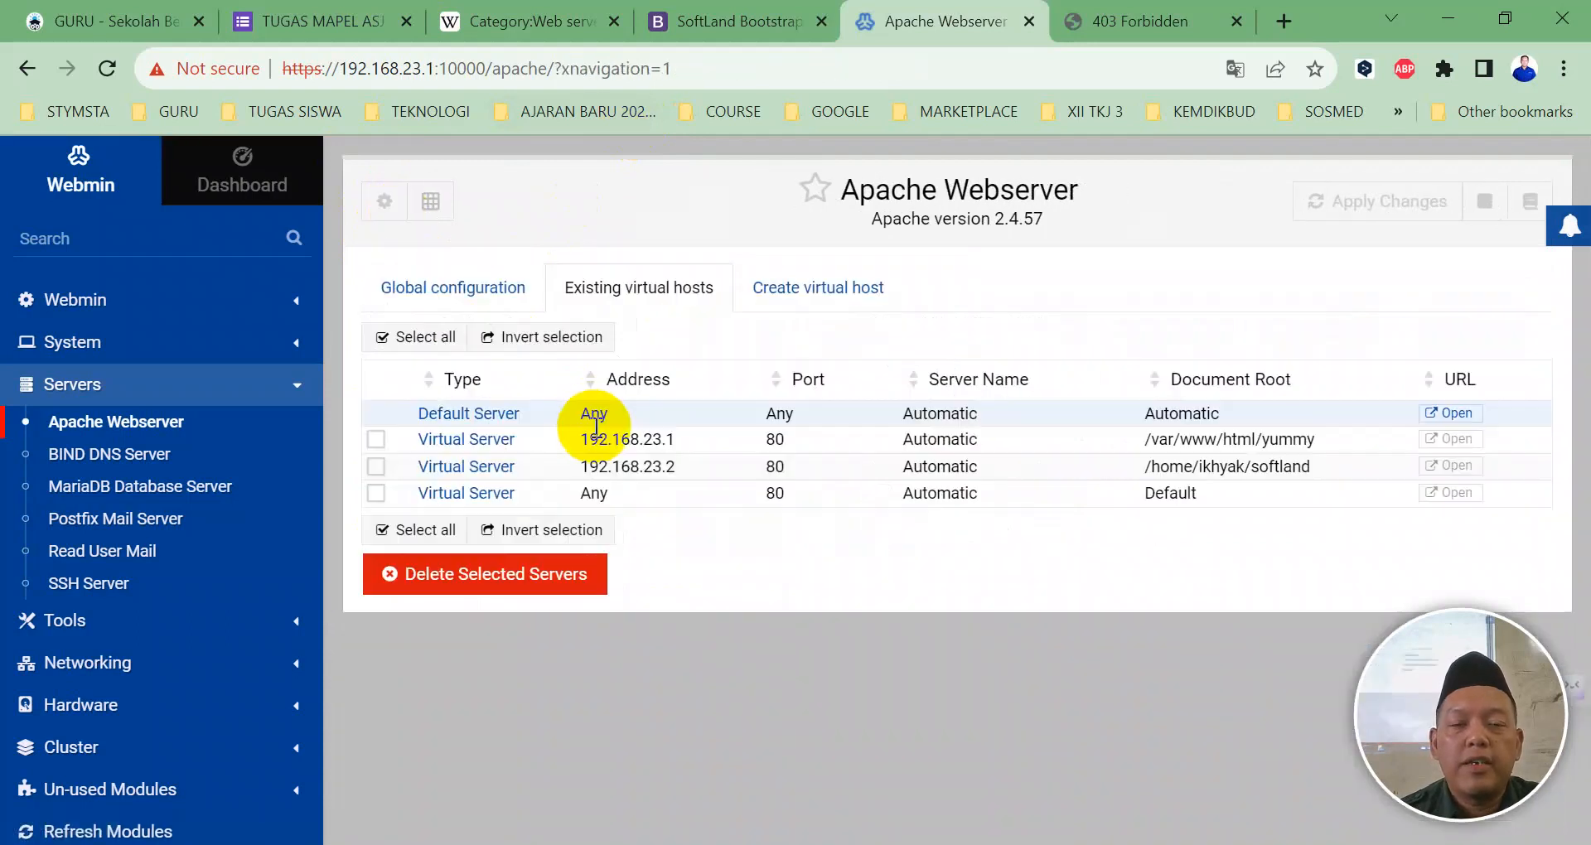
Step: Set the new host's address to 192.168.23.3 and document root to the konstruksi folder, then save
left_click(659, 448)
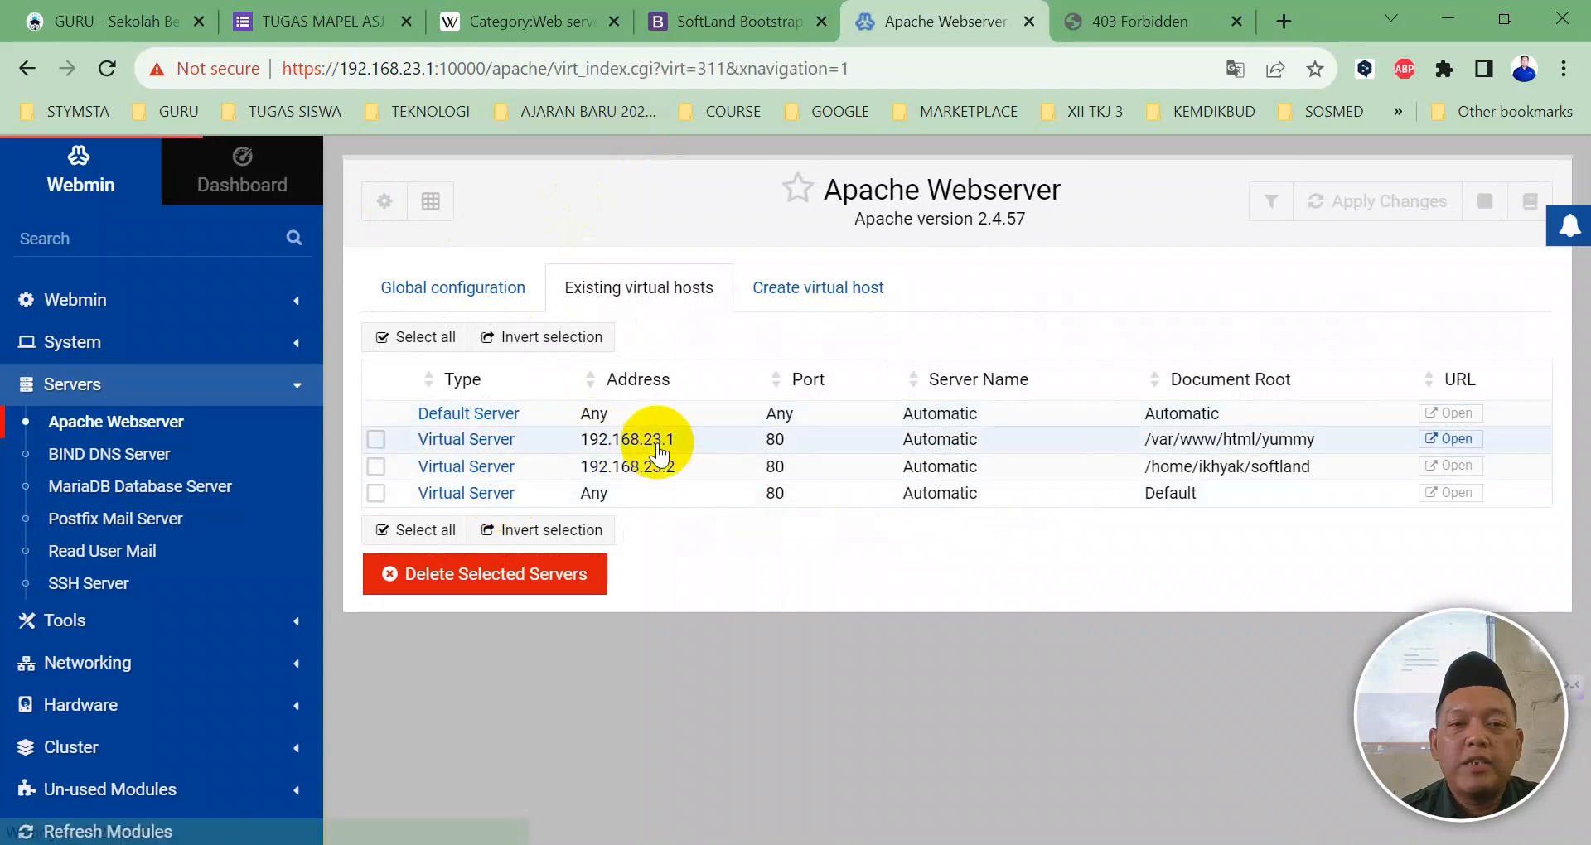
scroll(646, 472, "down", 5)
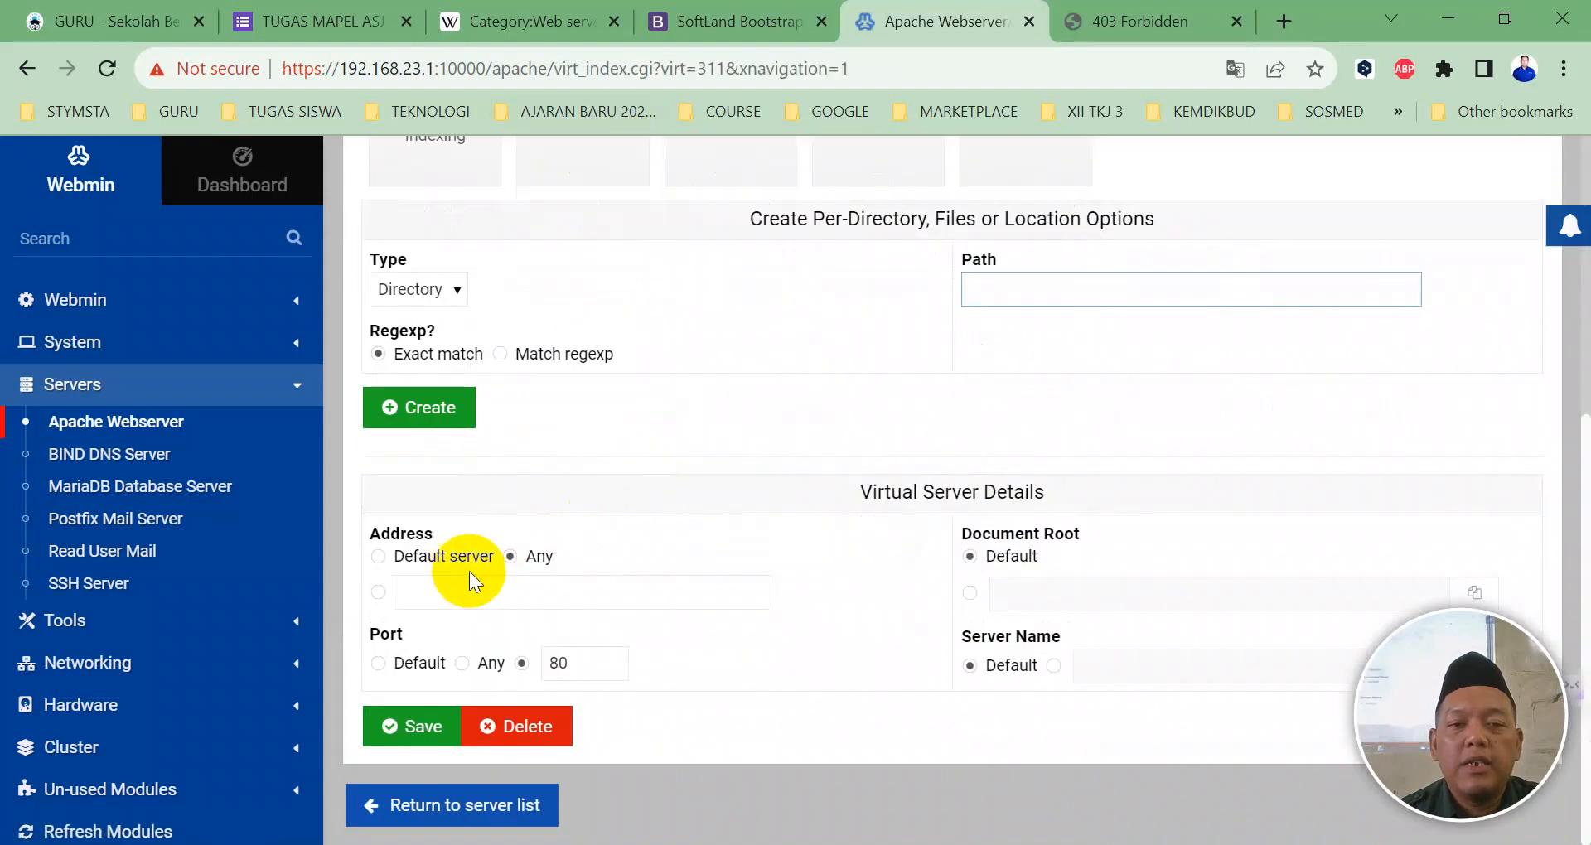
left_click(380, 595)
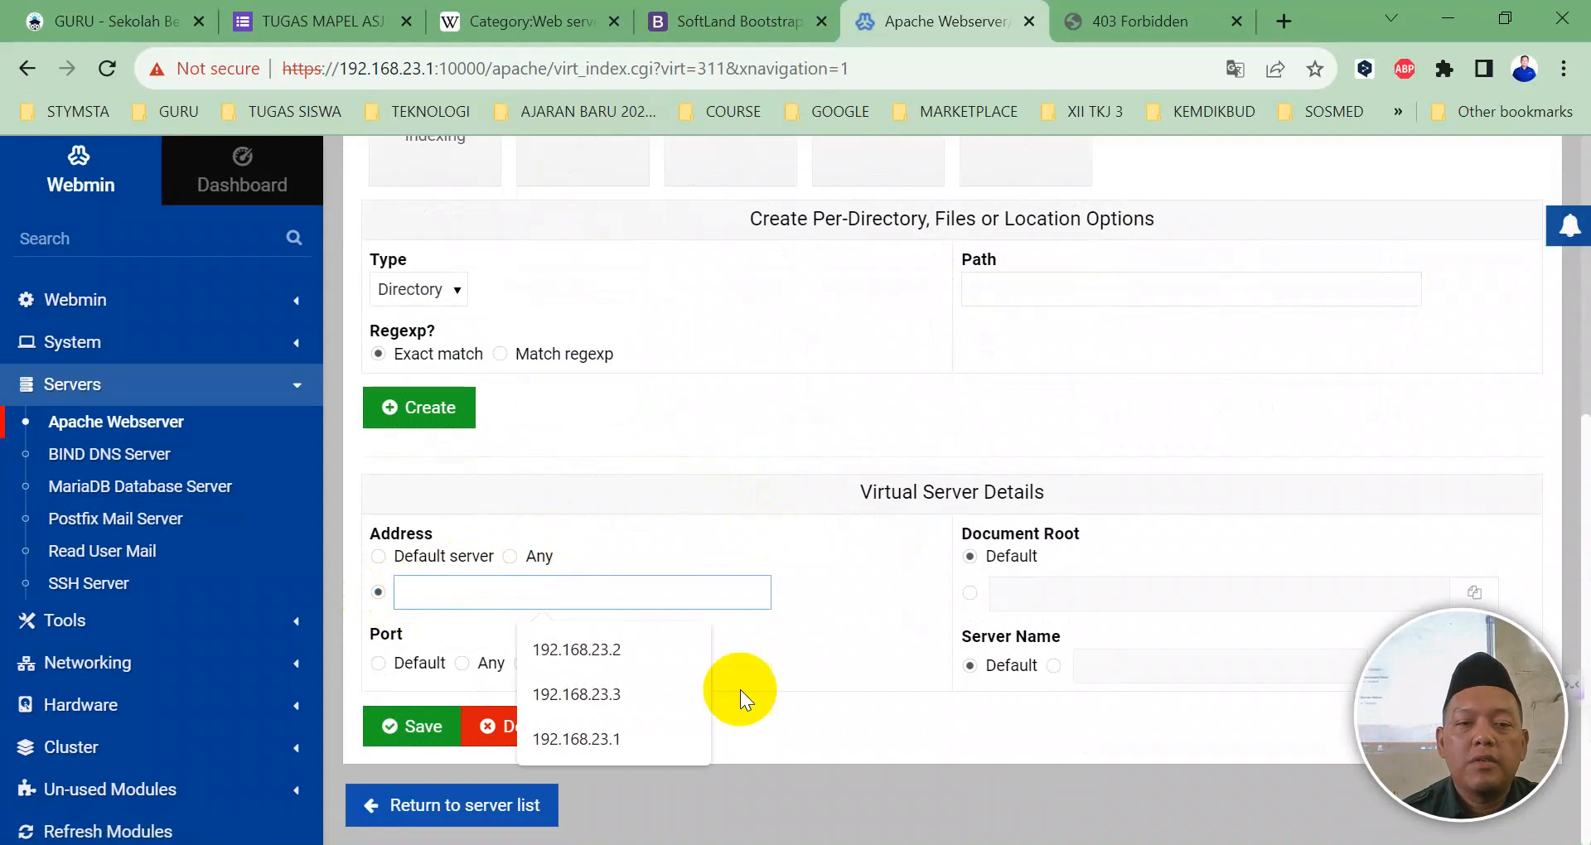
left_click(618, 698)
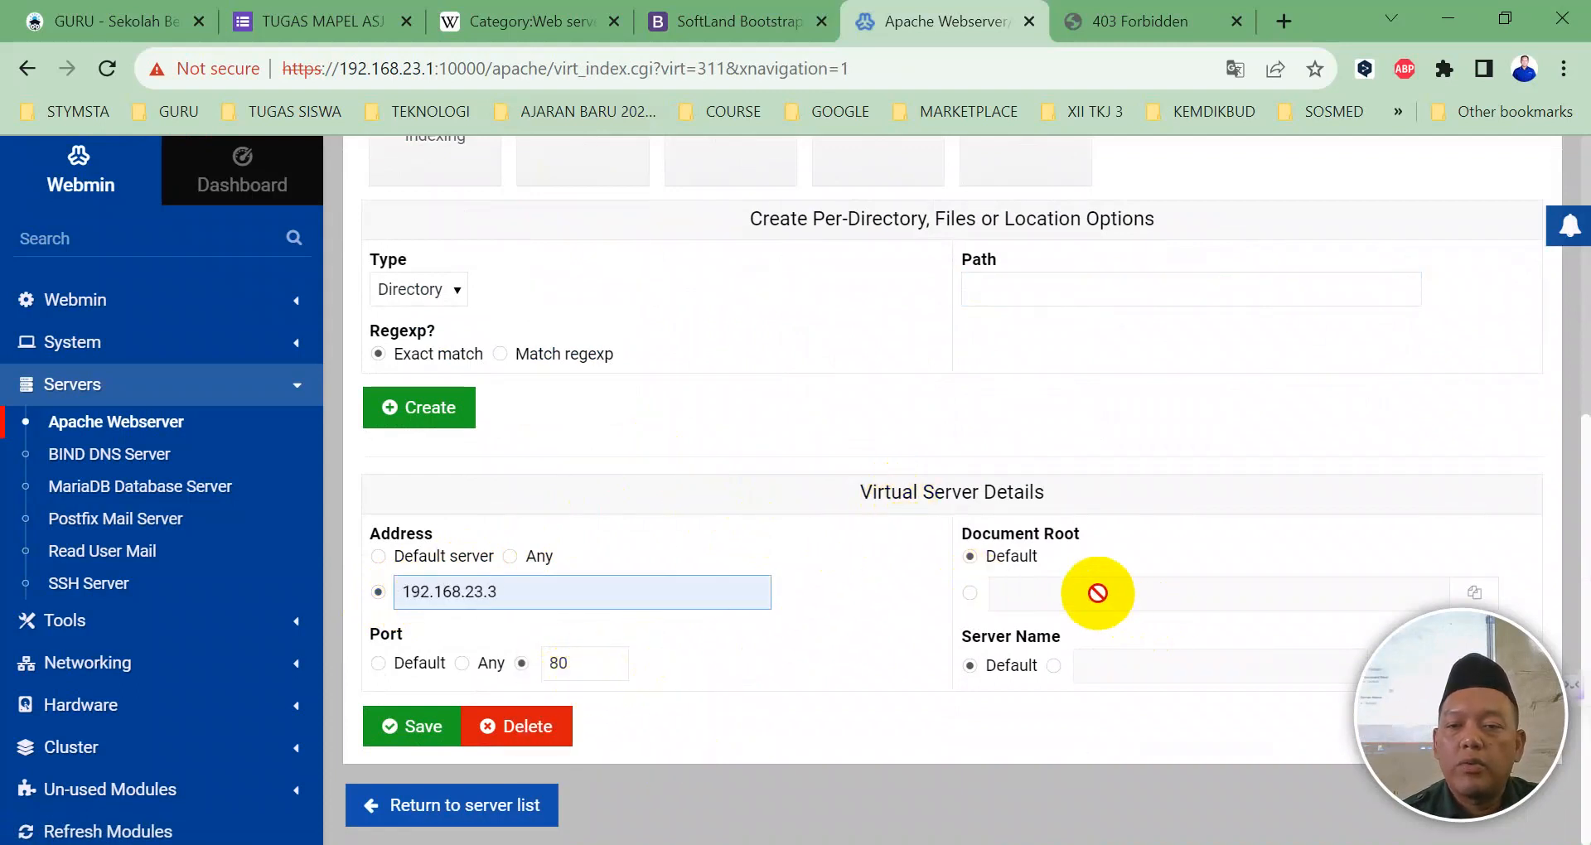
left_click(970, 593)
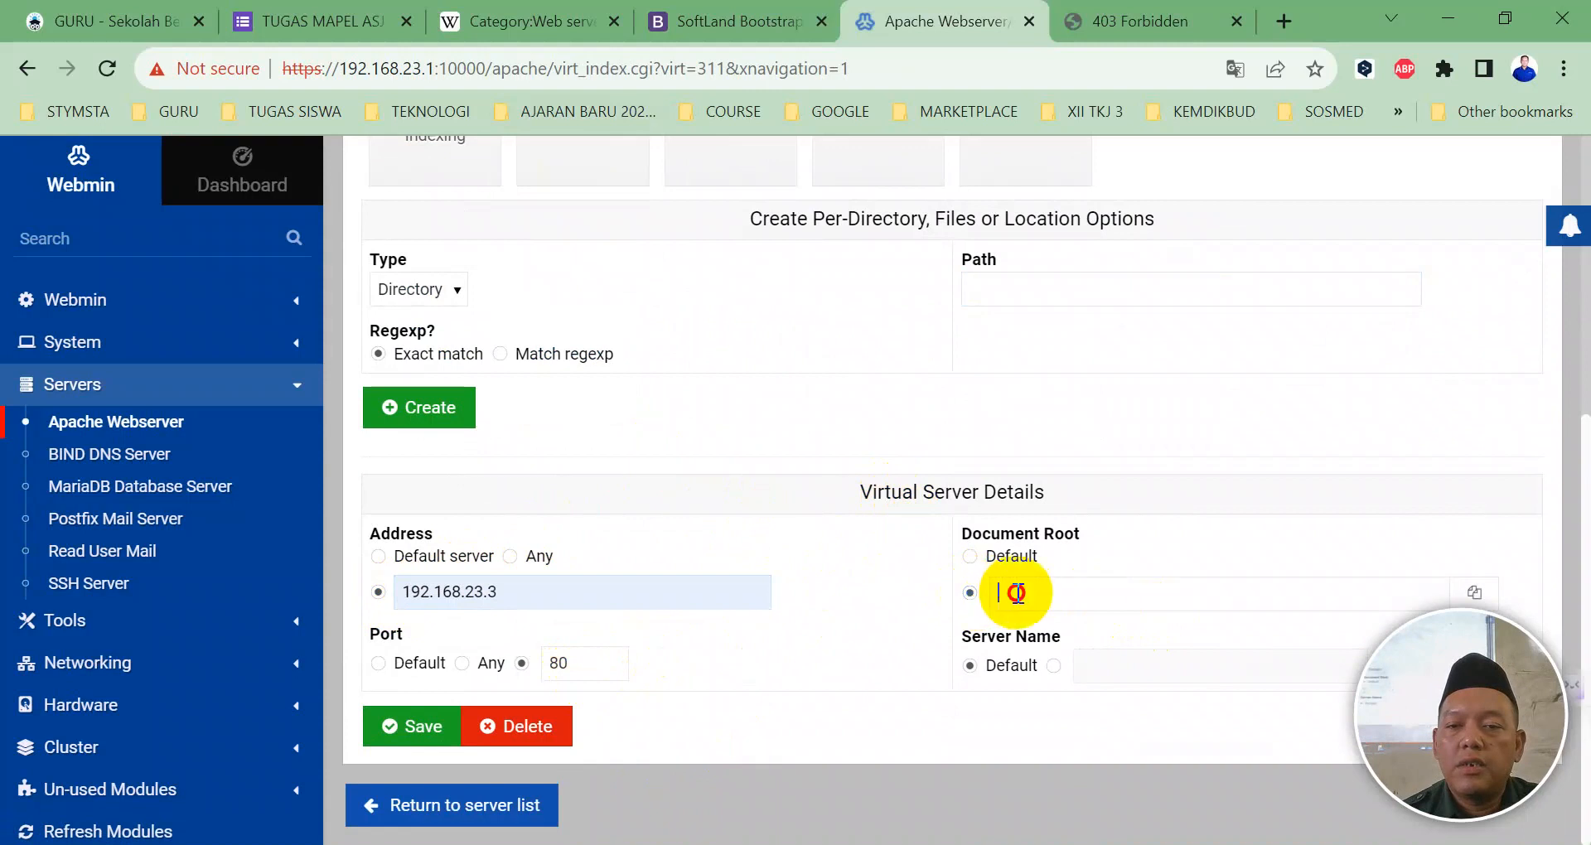
left_click(1012, 593)
left_click(1253, 740)
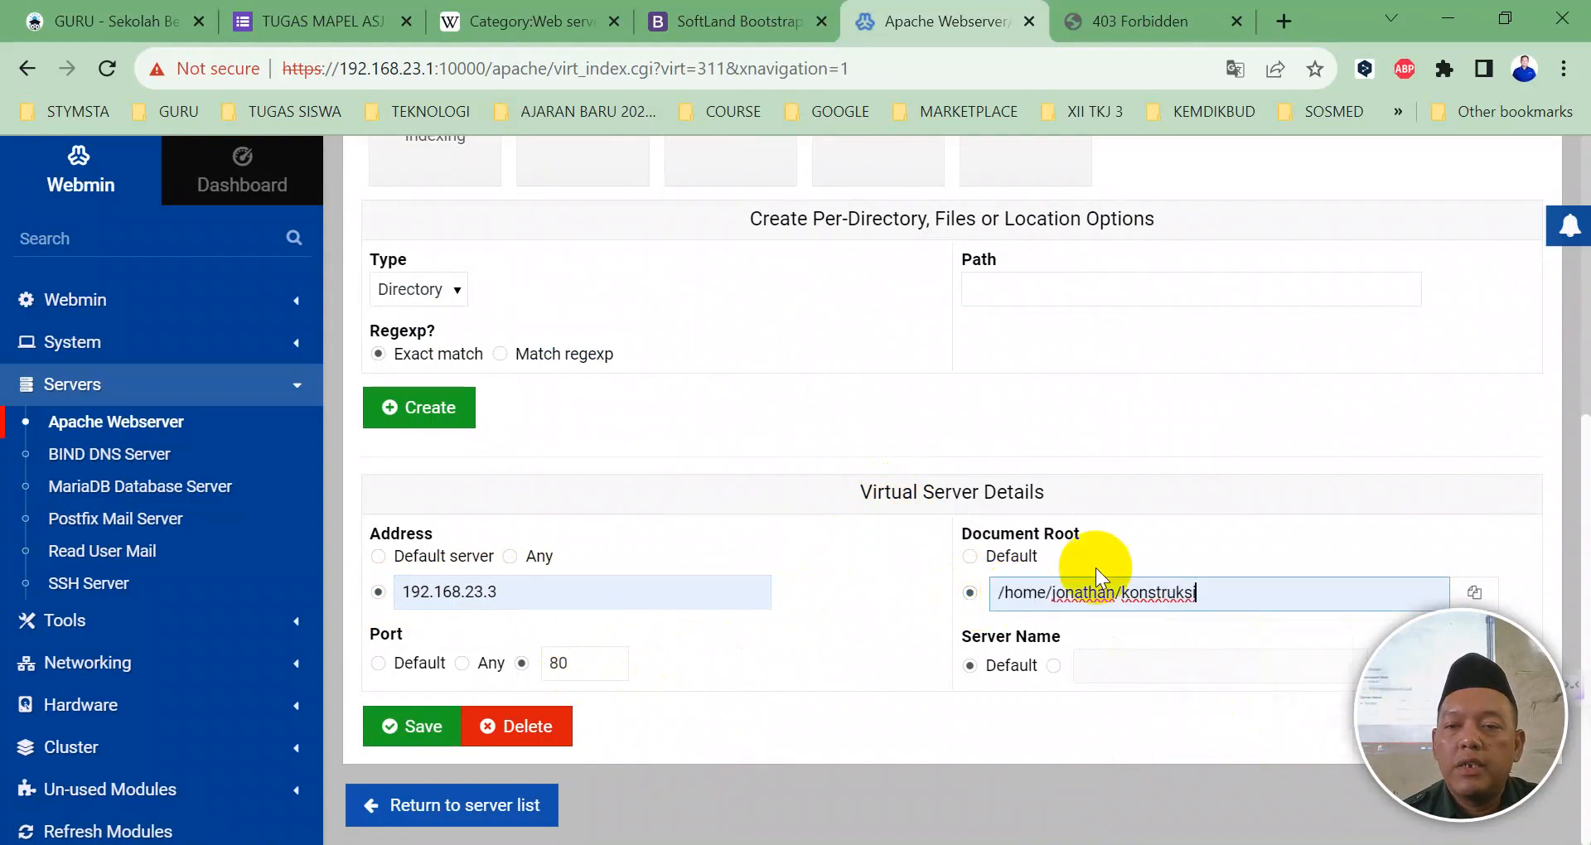
left_click(447, 716)
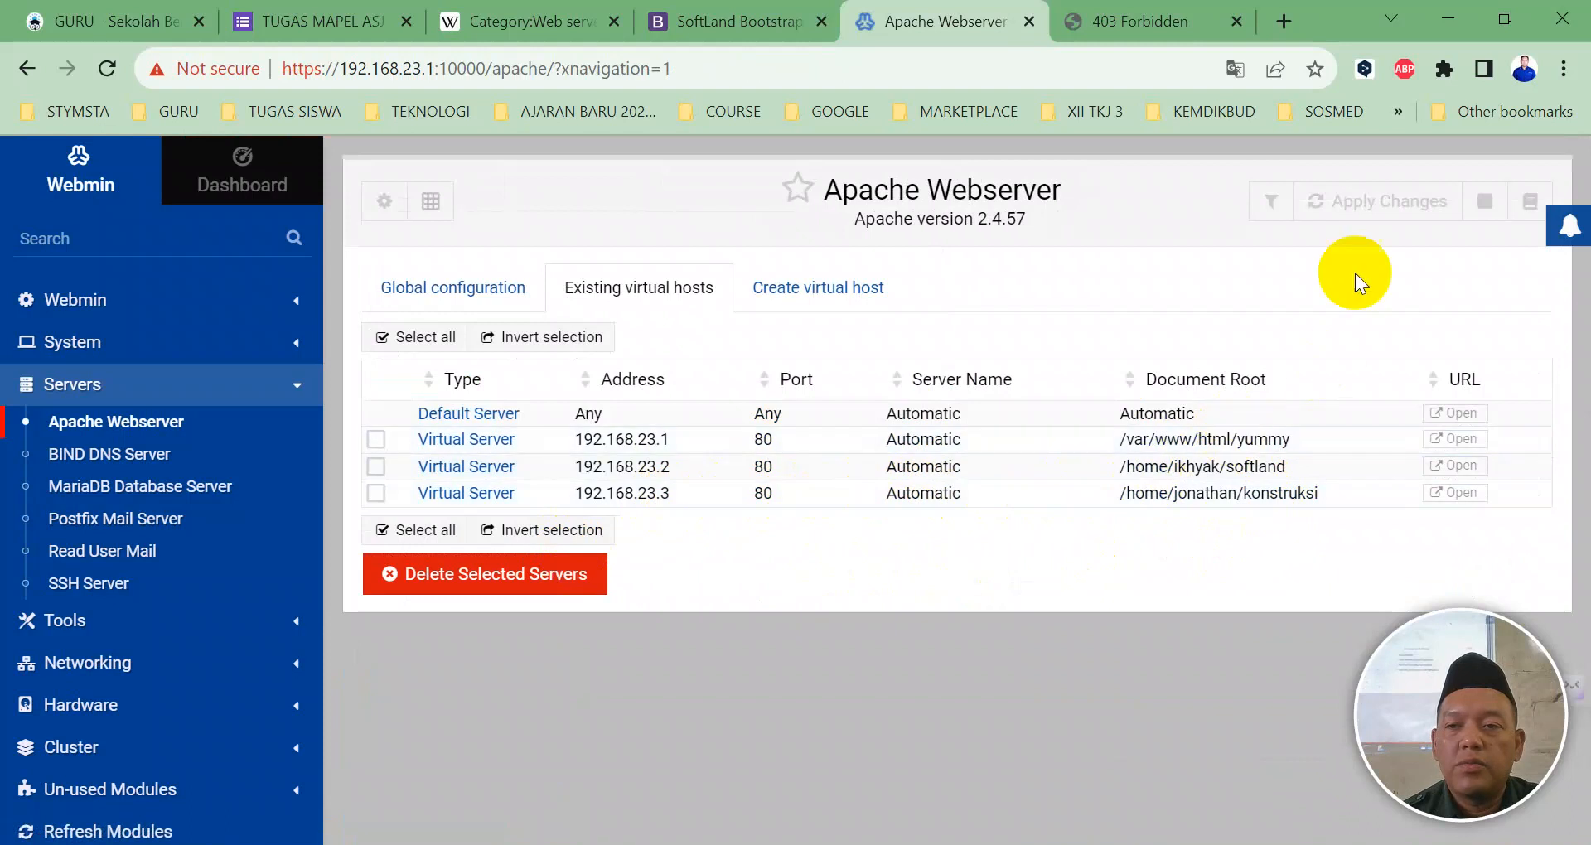
Step: Apply the Apache changes, reload 192.168.23.3 (still 403 Forbidden), and expand Tools in Webmin
left_click(1346, 205)
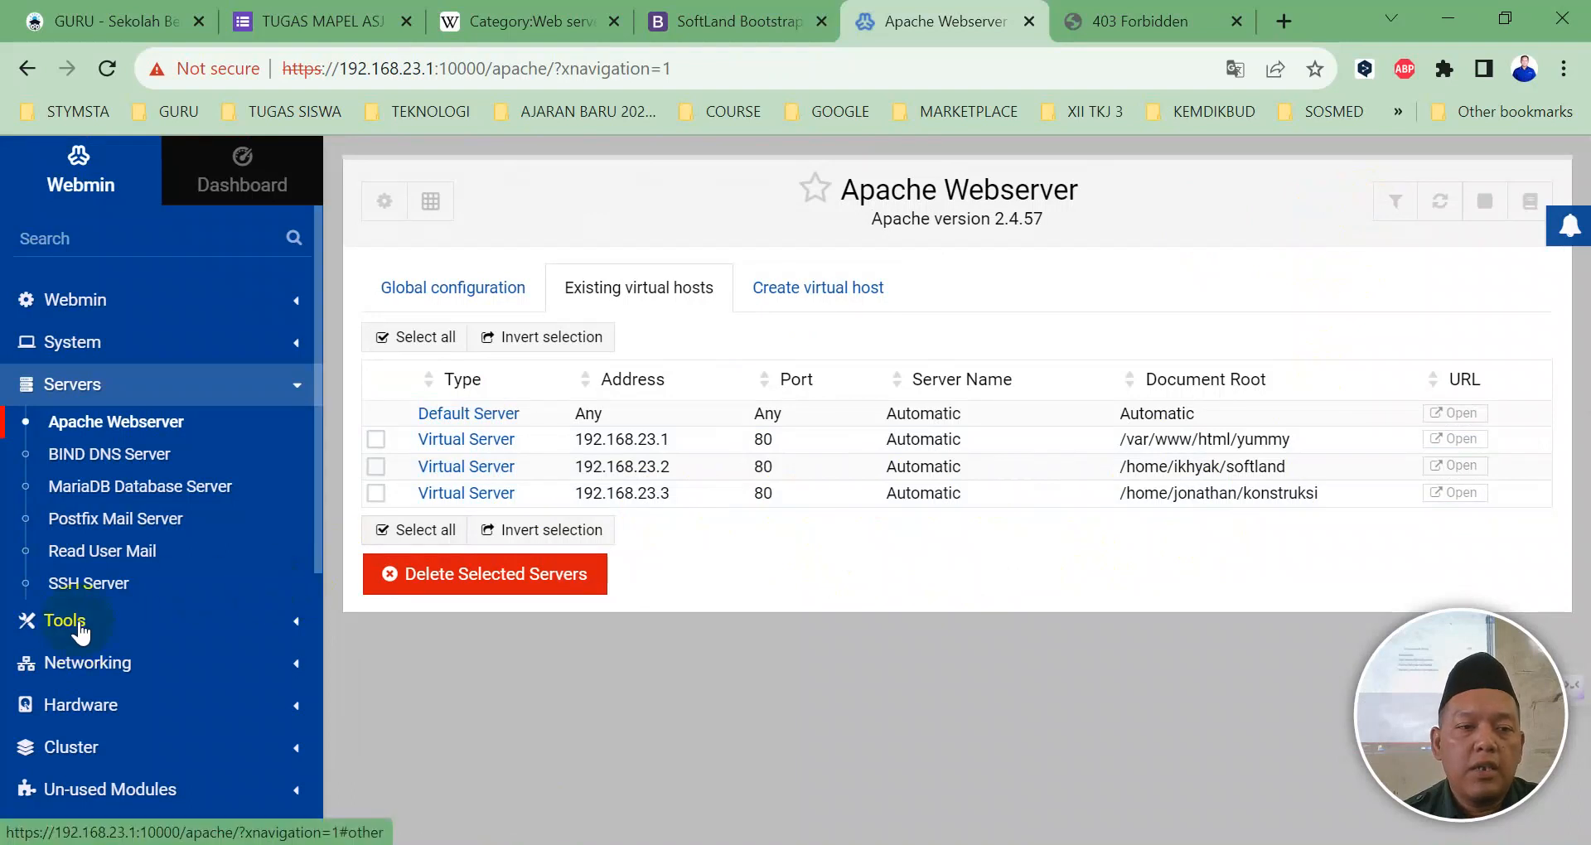
left_click(1131, 21)
left_click(112, 66)
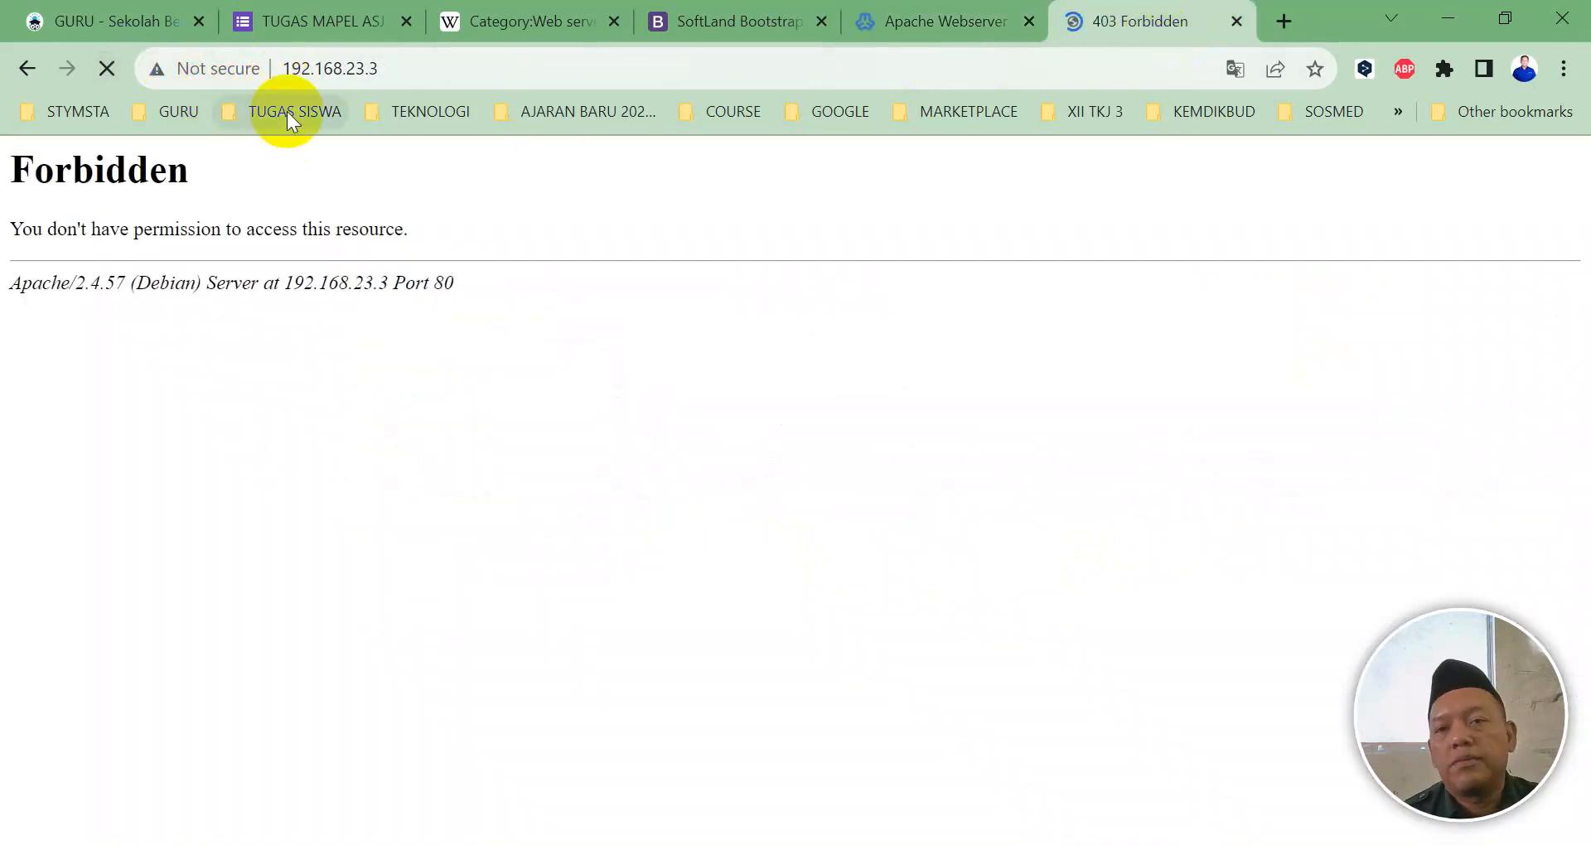
left_click(887, 19)
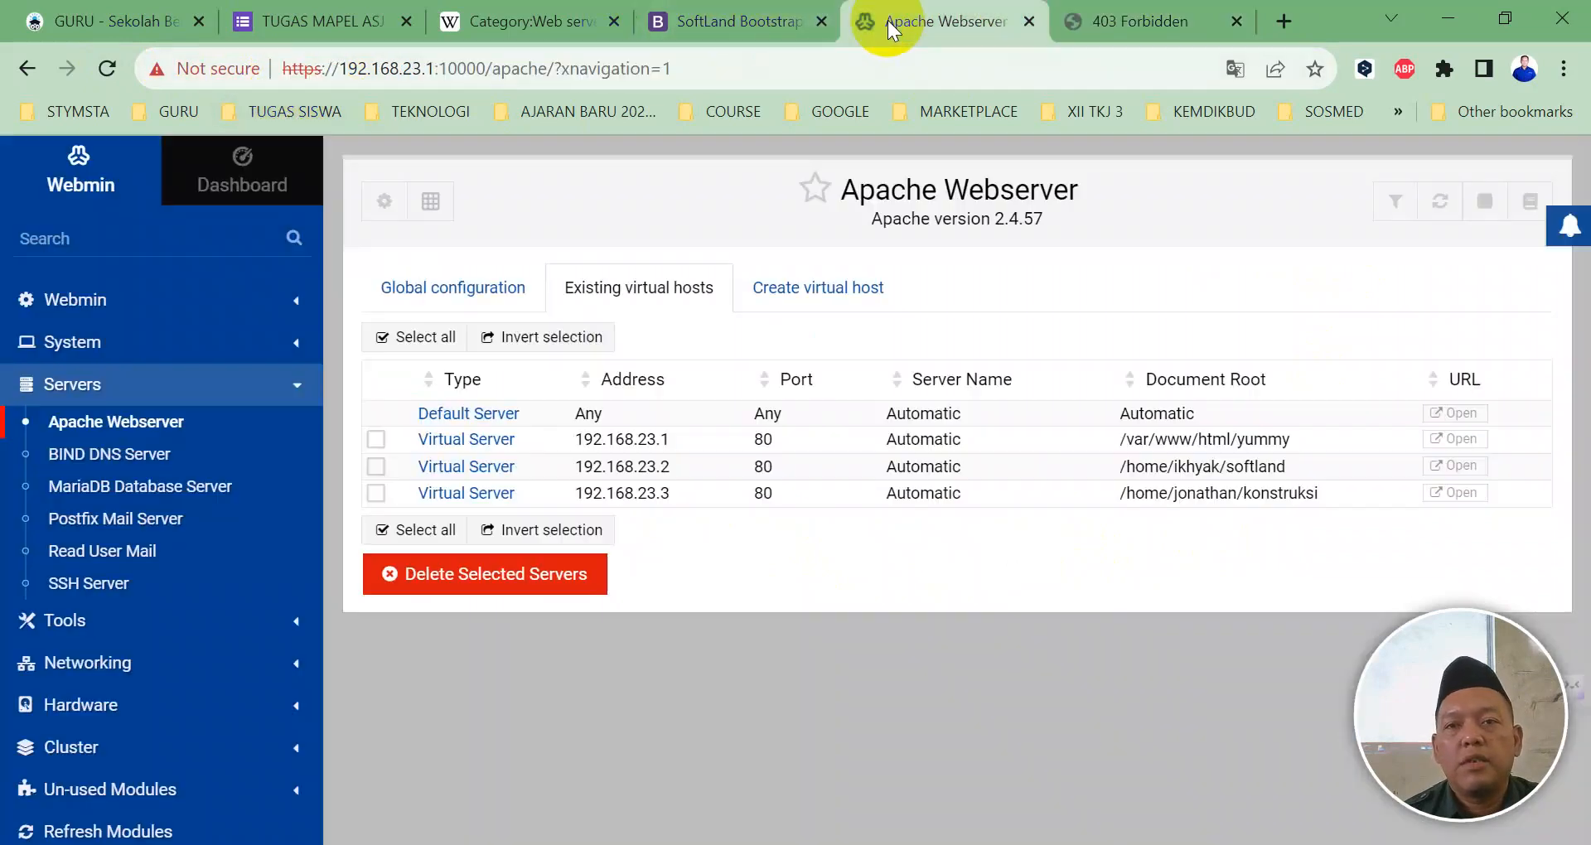
left_click(79, 631)
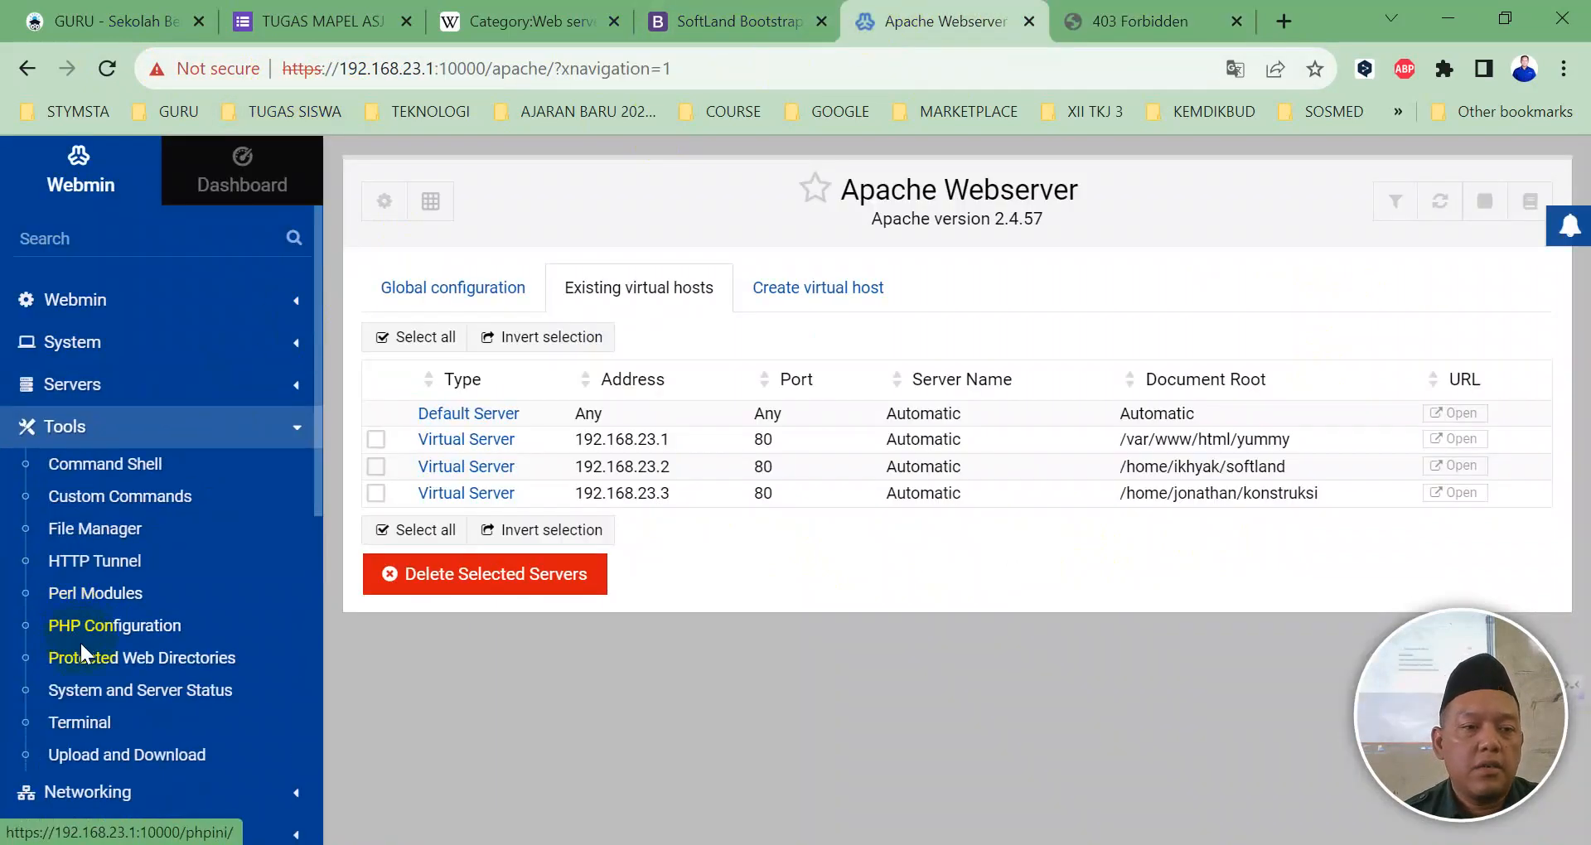
Step: In the Terminal, change to /etc/apache2/sites-available and list its files with ls -l
left_click(95, 733)
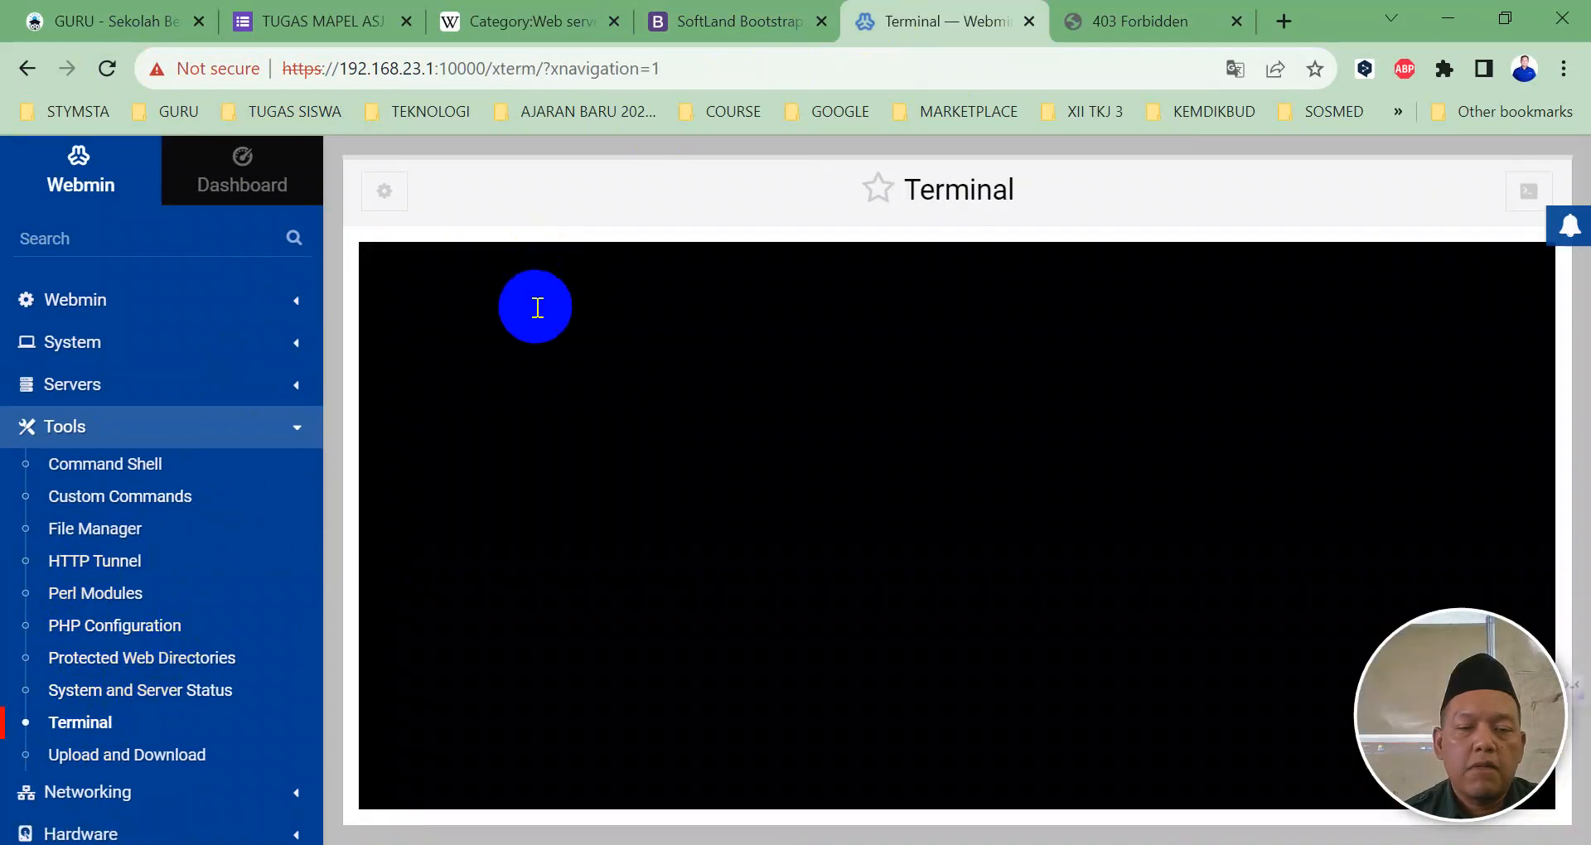
type("cd /etc/apache2/")
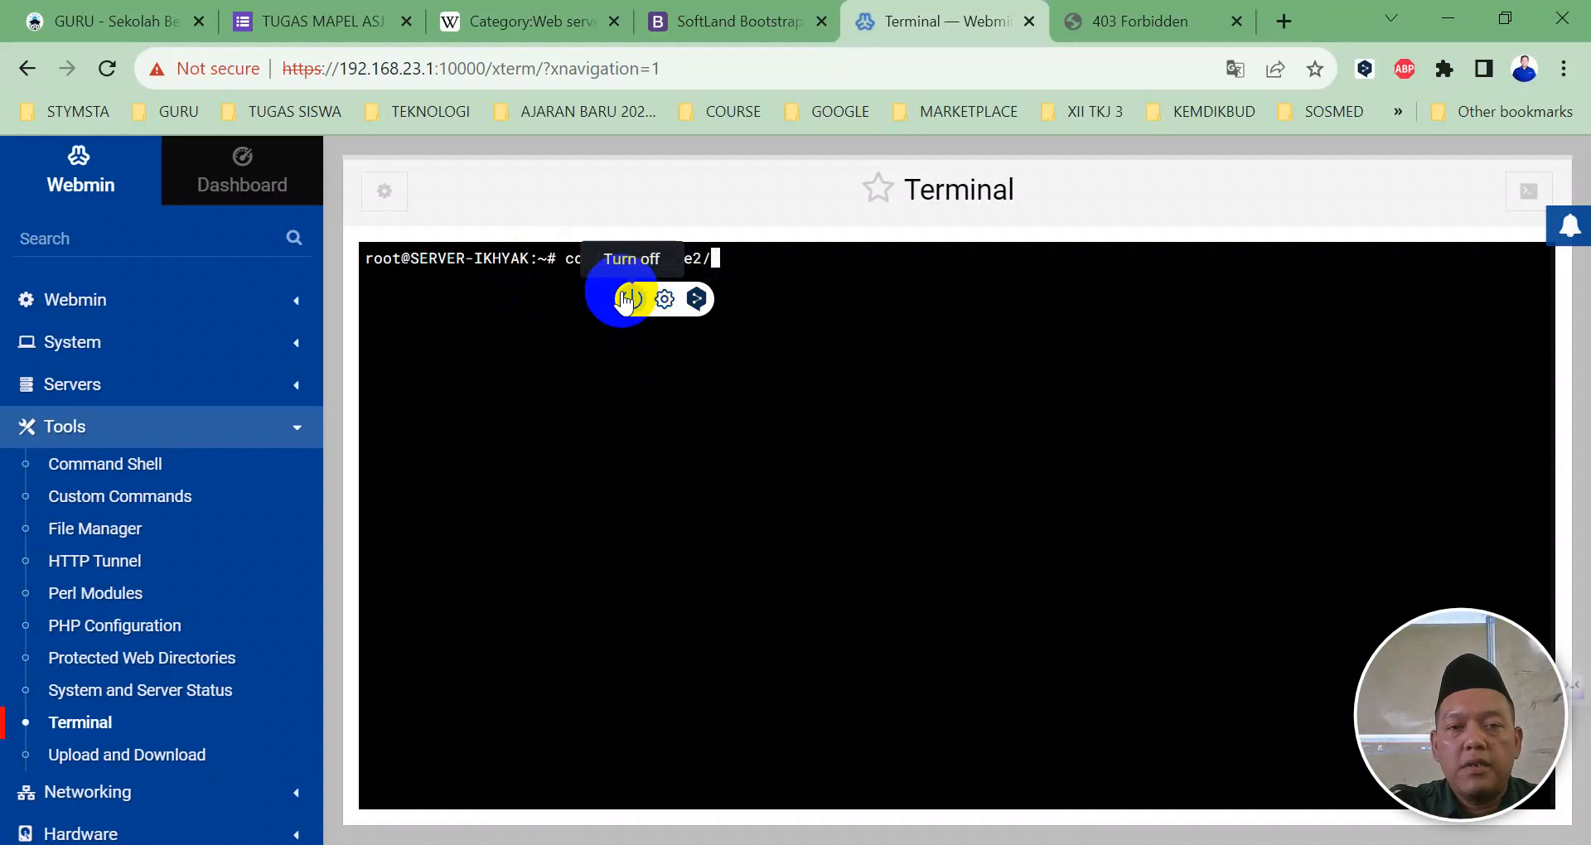
type("sites-a")
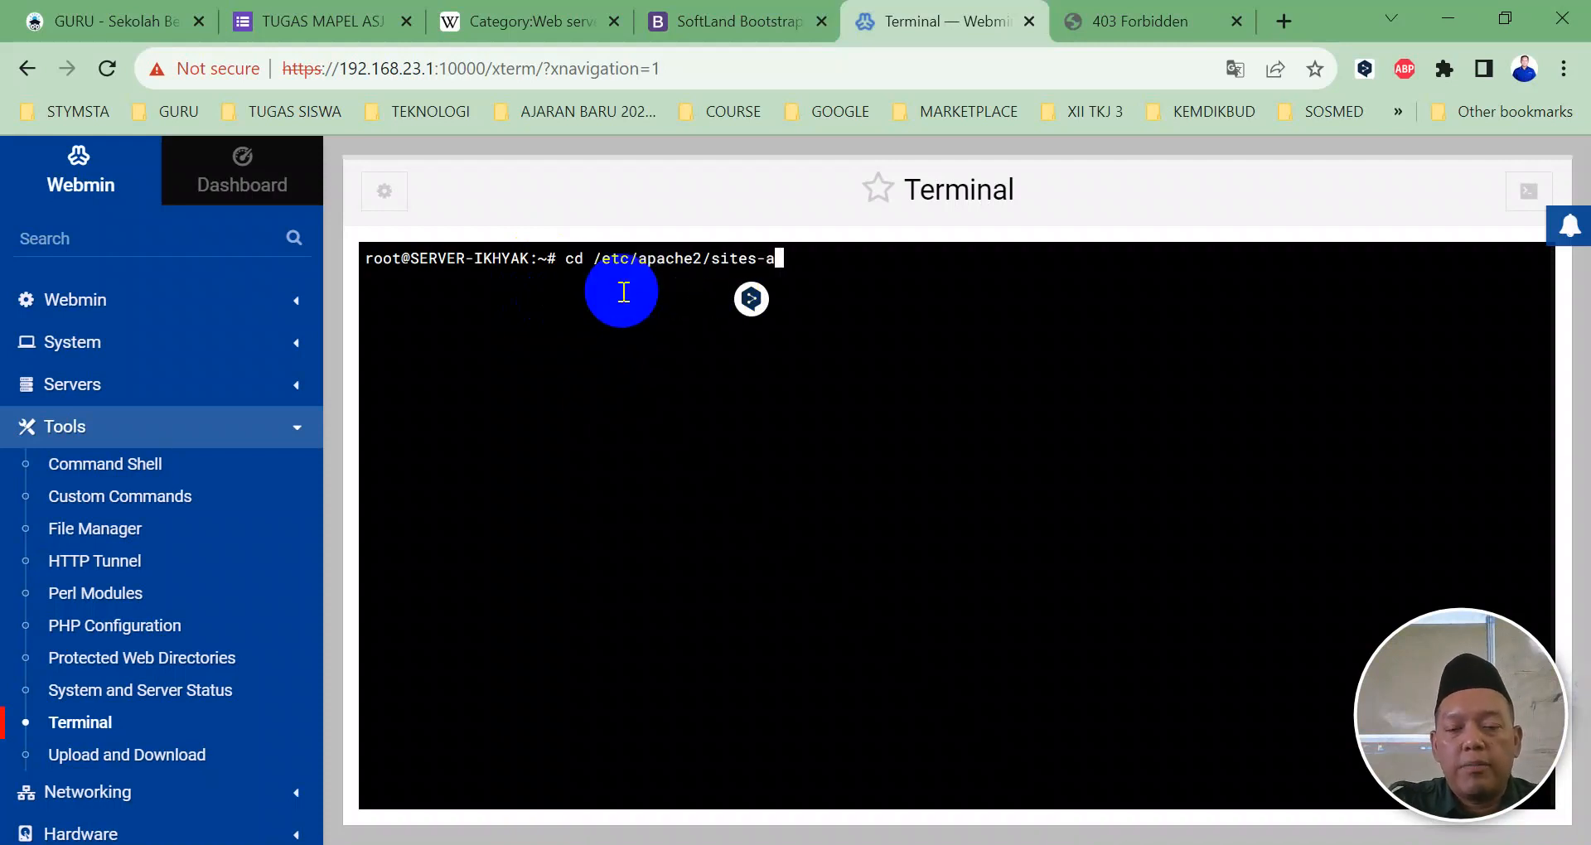
key("Tab")
key("Return")
type("ls -l")
key("Return")
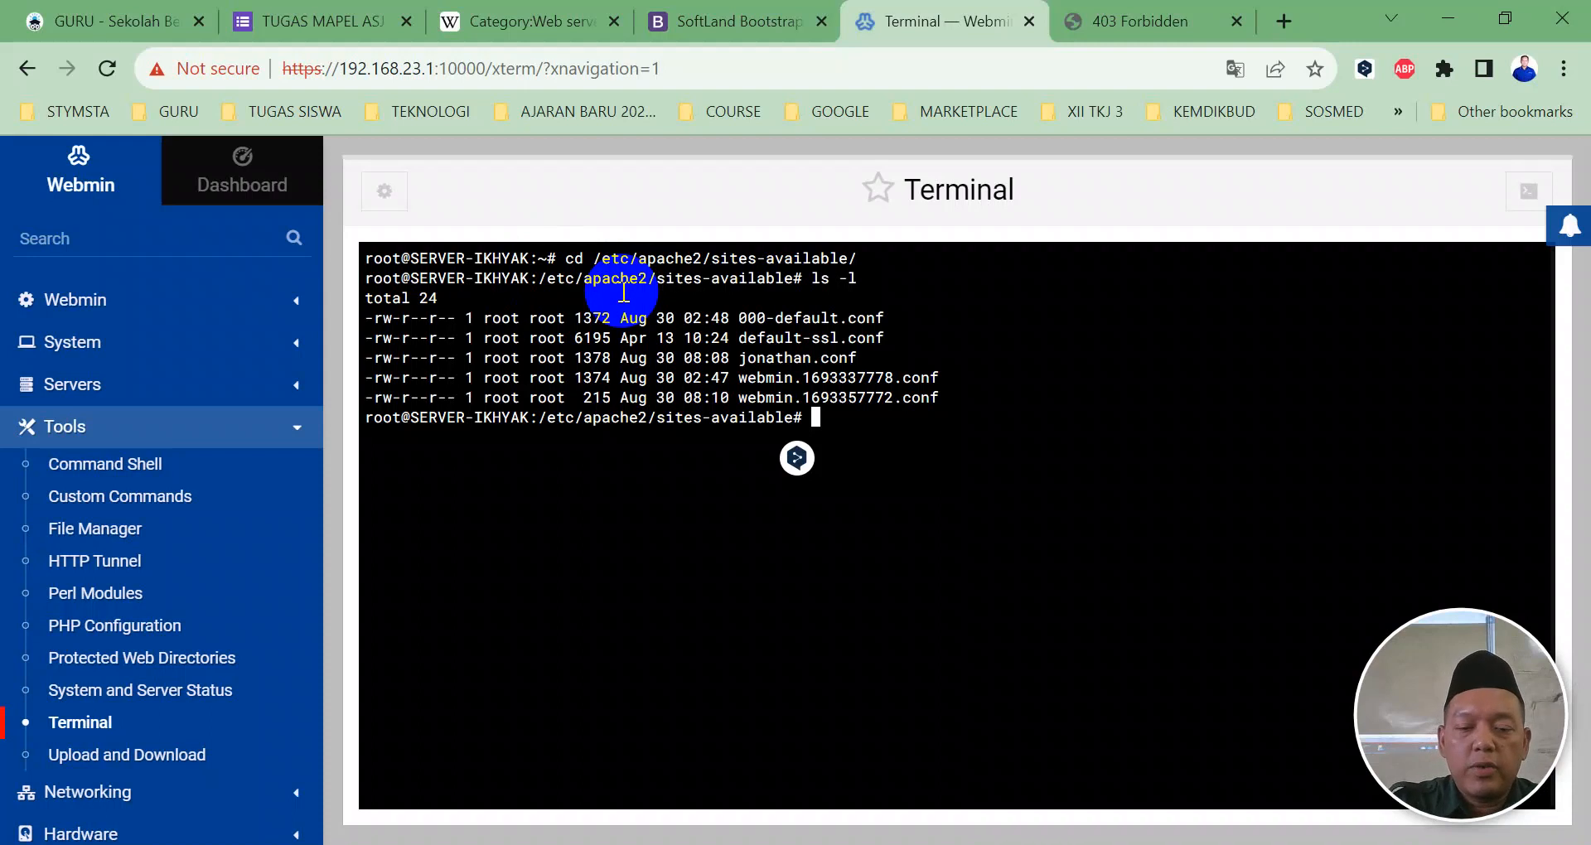
Step: View webmin.1693357772.conf in nano and exit without changes
type("no web")
key("Tab")
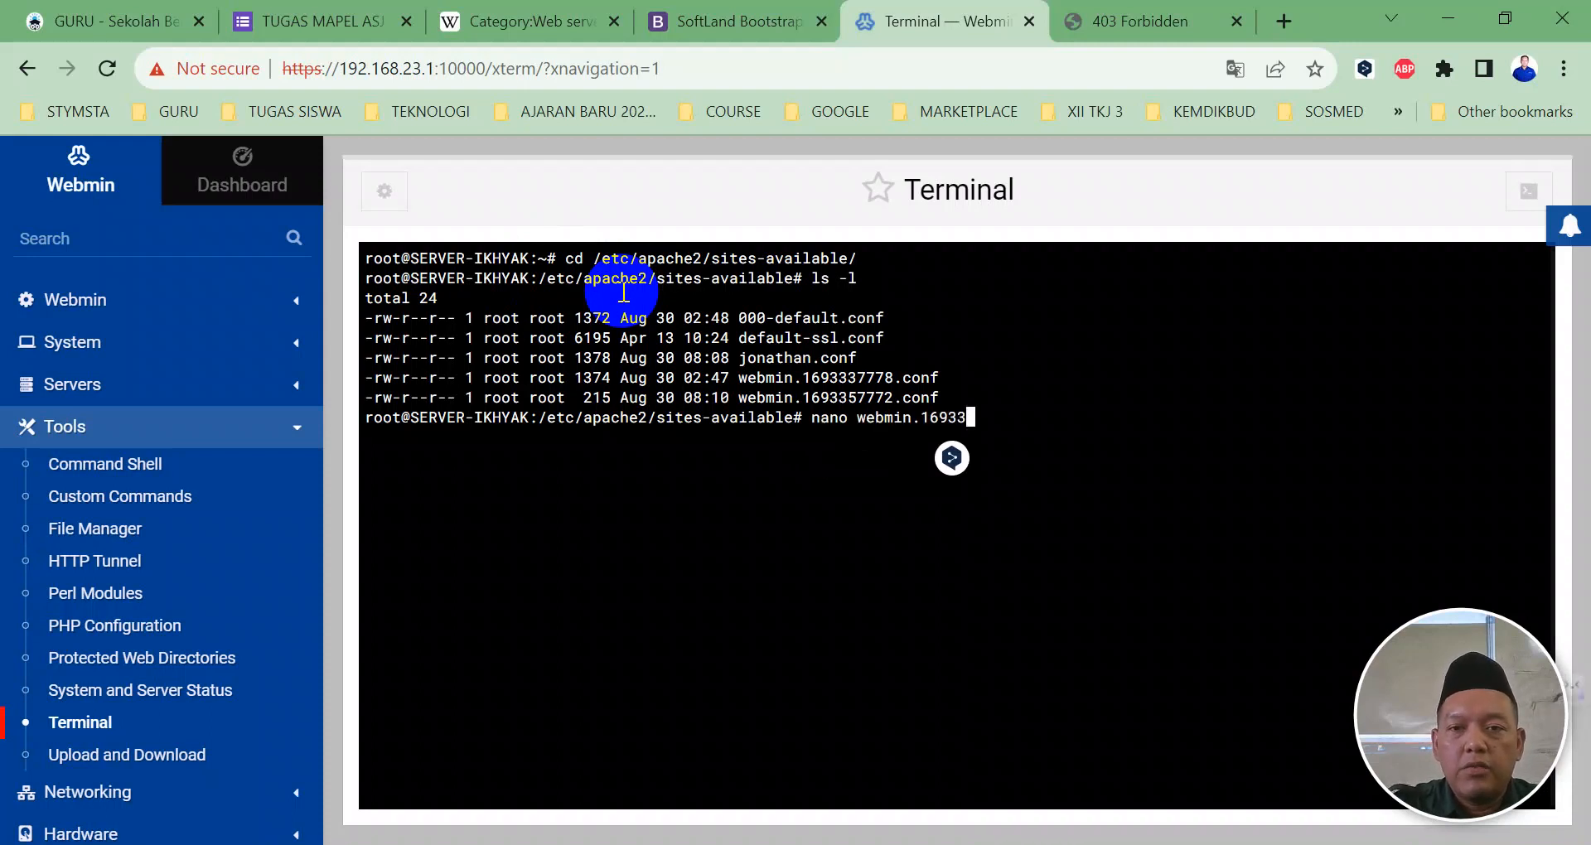
type("5")
key("Tab")
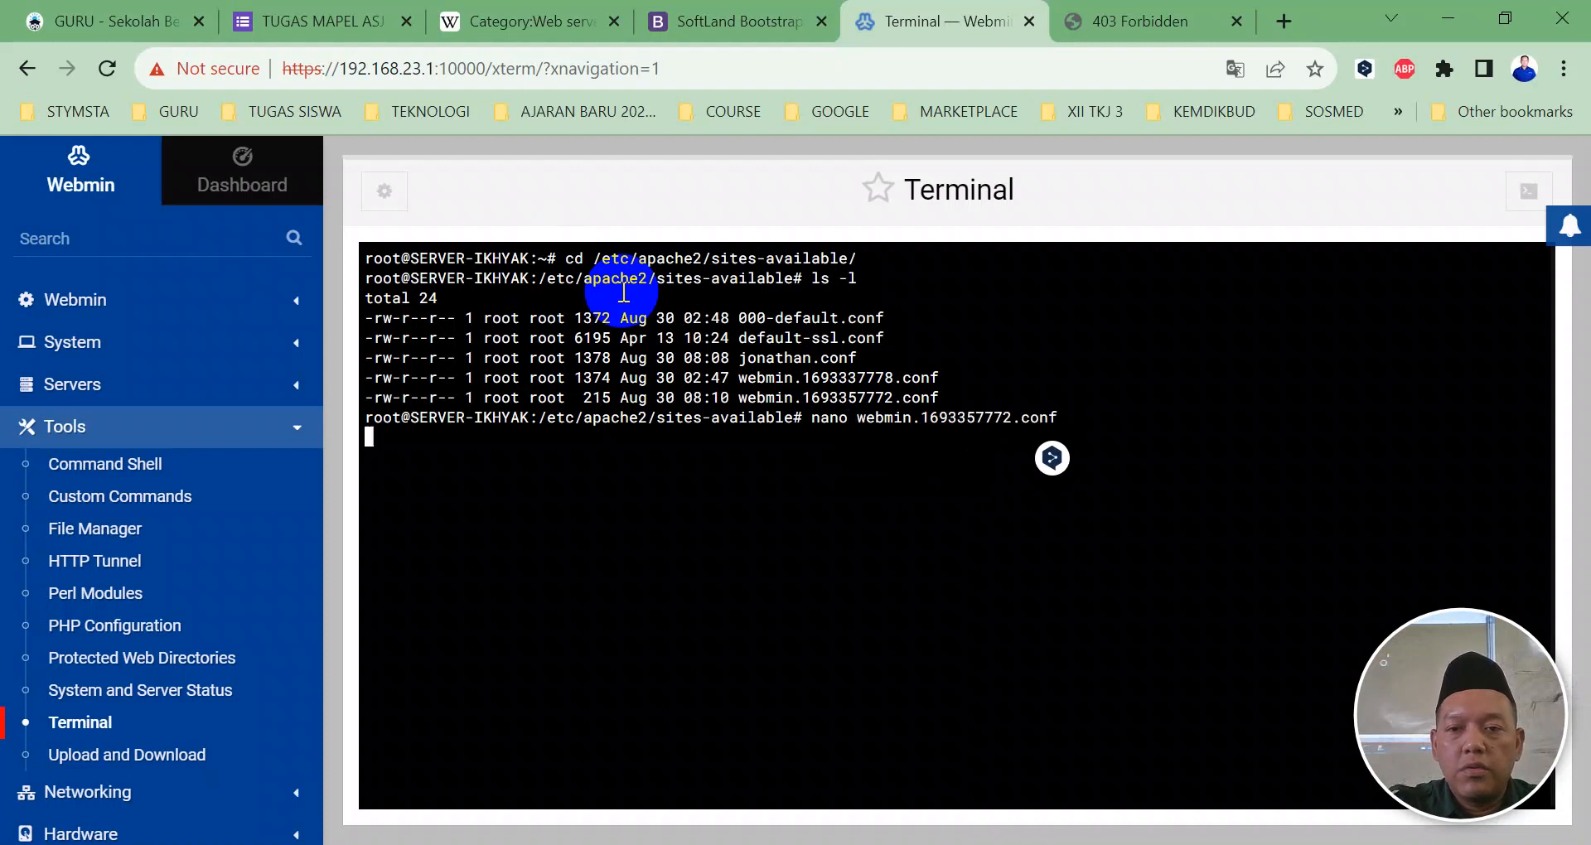
key("Return")
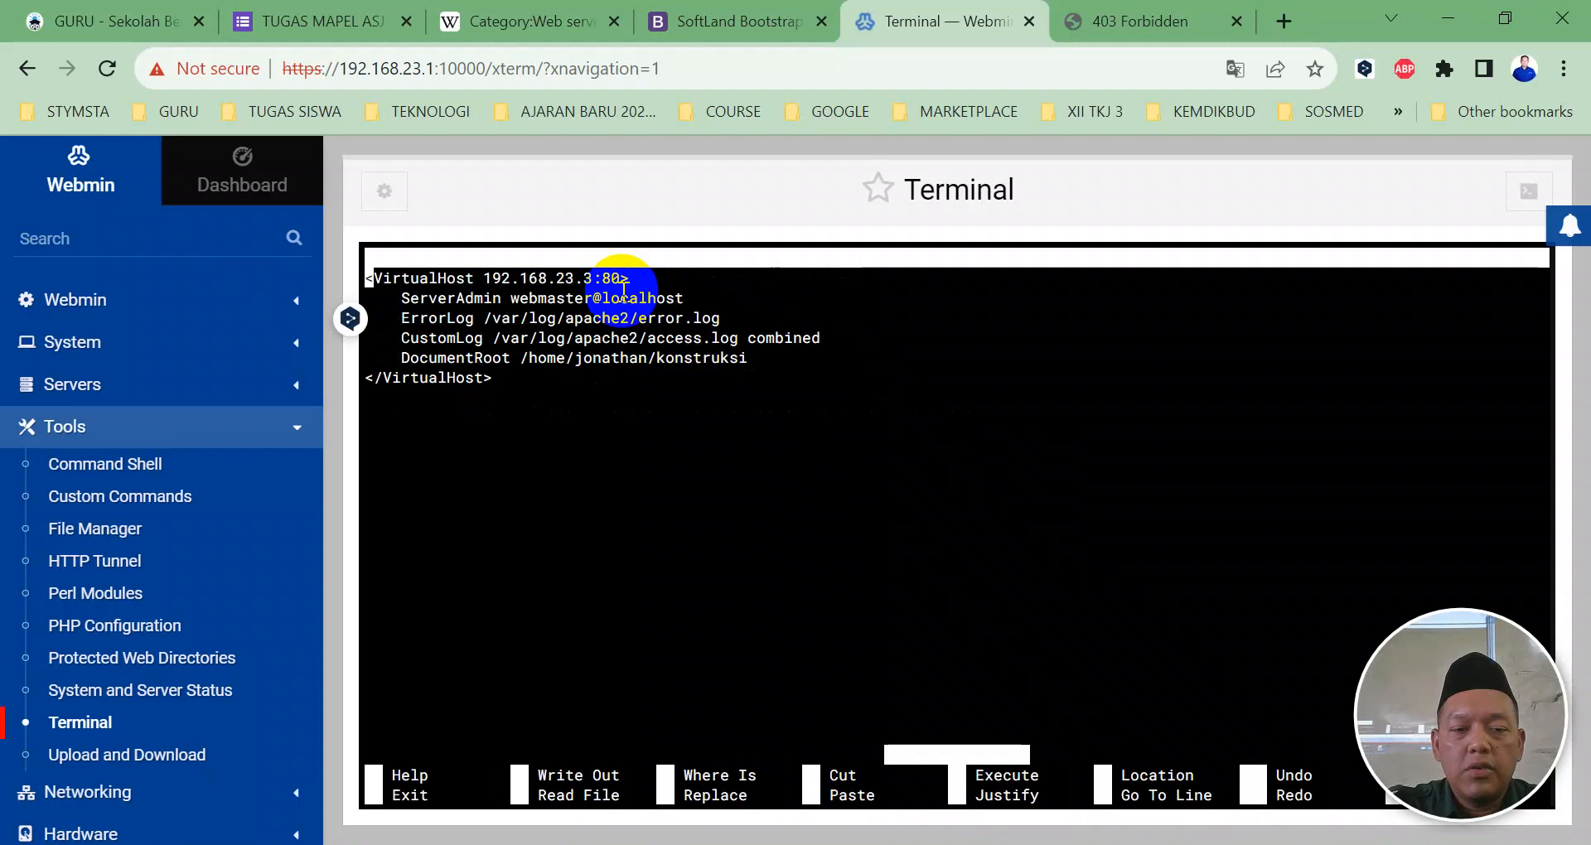
key("ctrl+x")
type("nano")
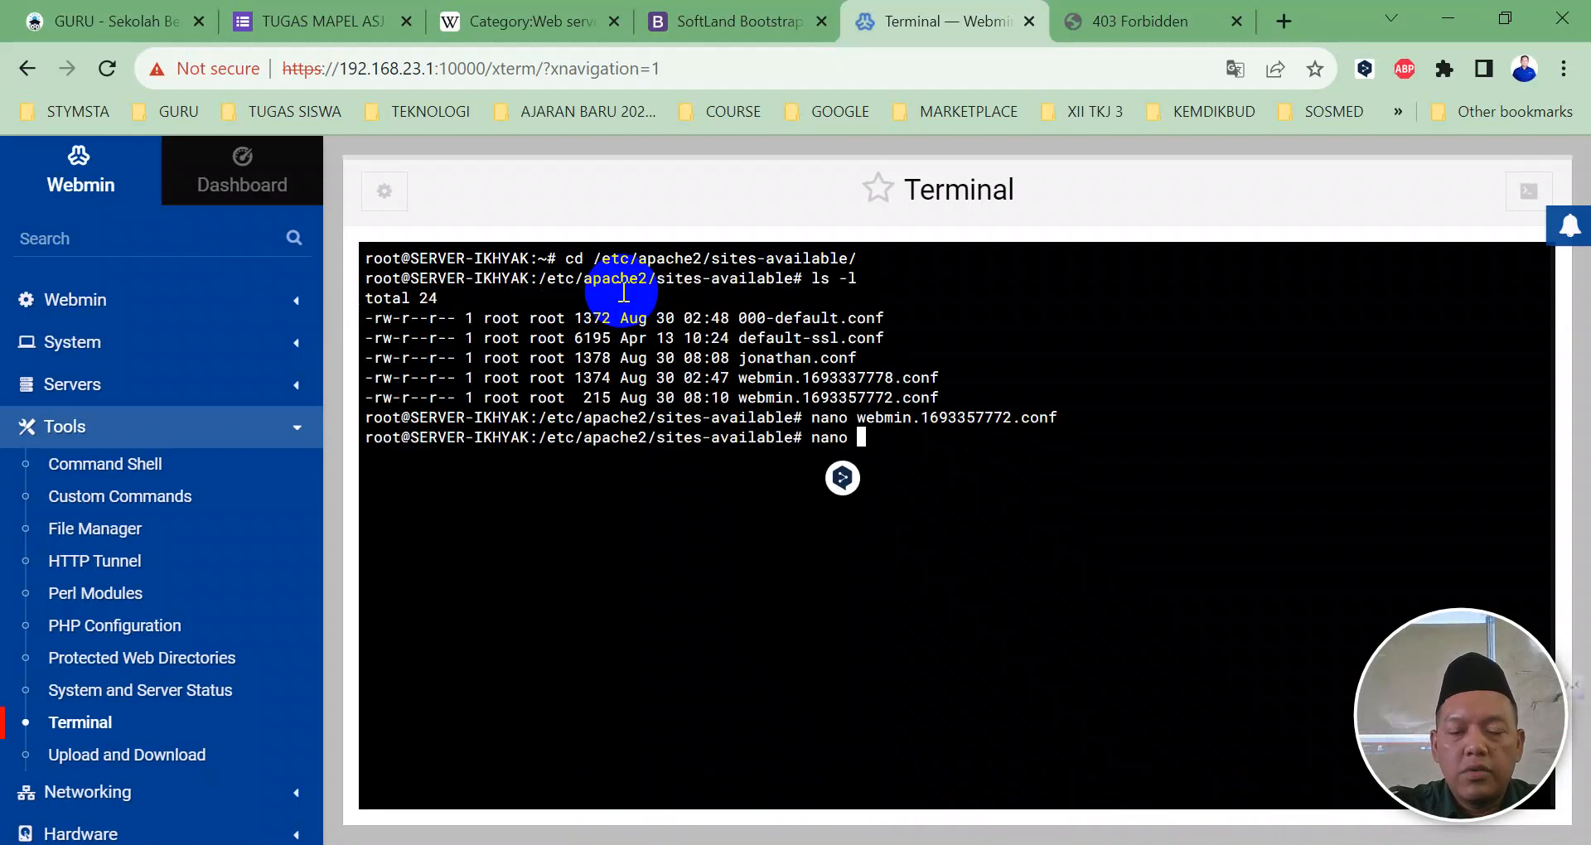
key("BackSpace")
key("BackSpace")
key("BackSpace")
key("BackSpace")
Step: Delete jonathan.conf and enable webmin.1693357772.conf with a2ensite
type("rm")
key("Tab")
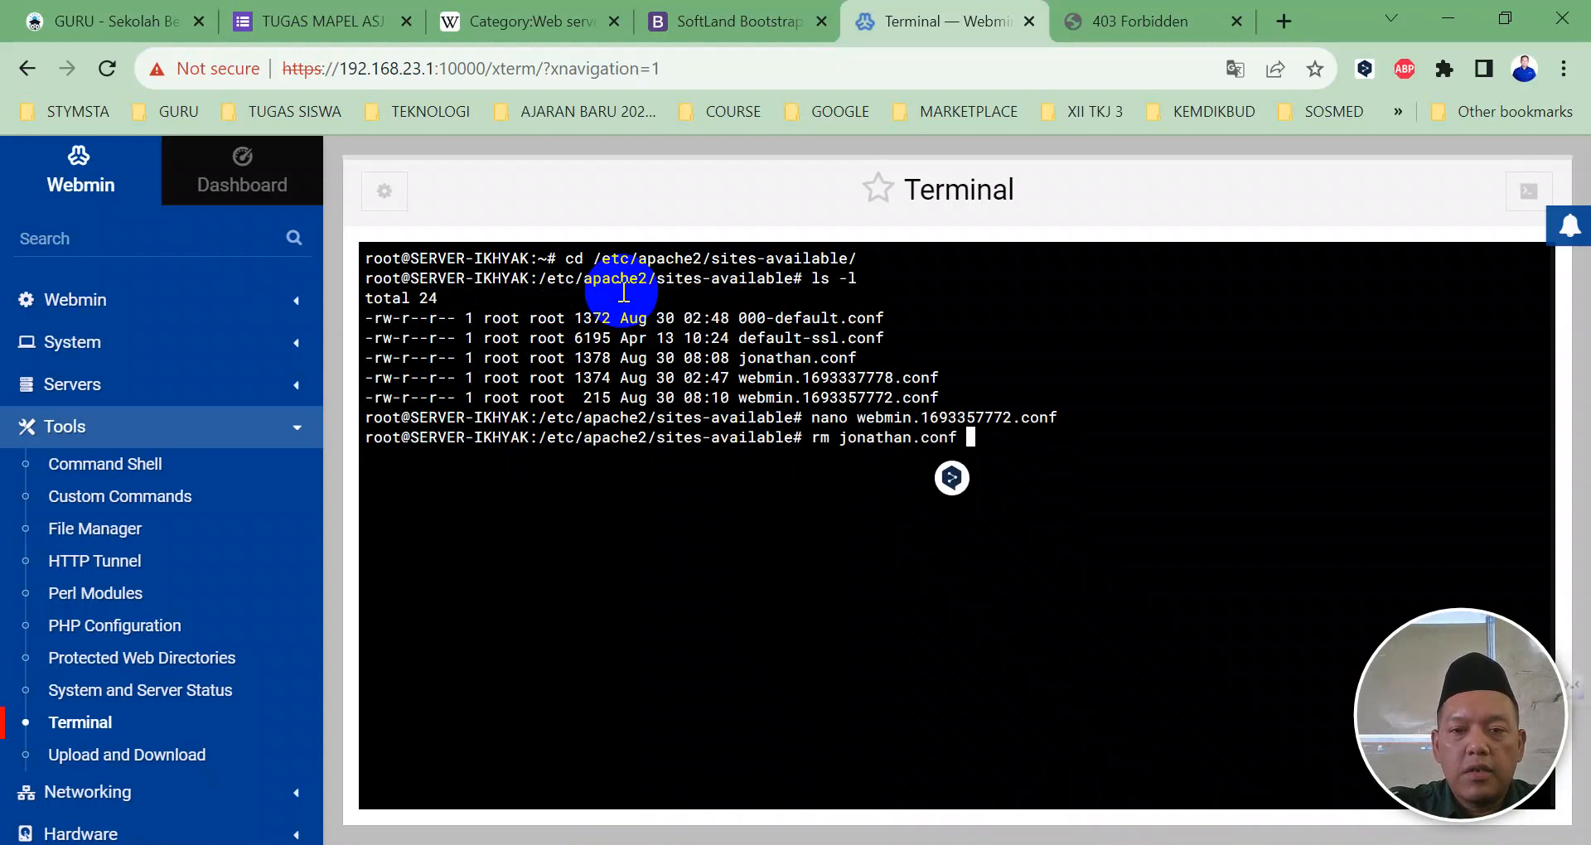
key("Return")
type("a2ensite ")
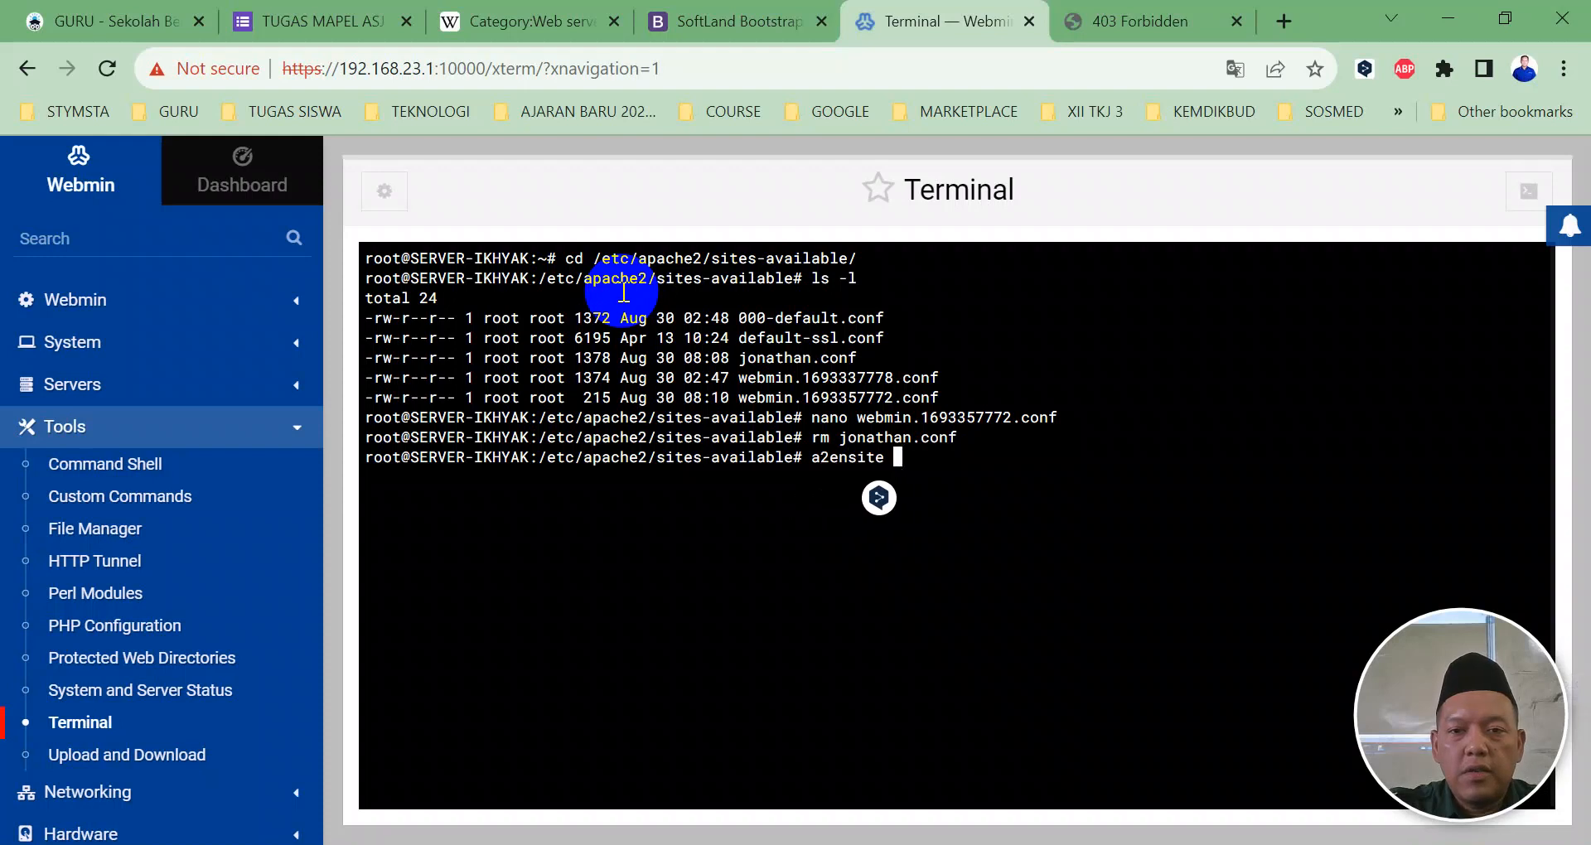
type("webmin.169335")
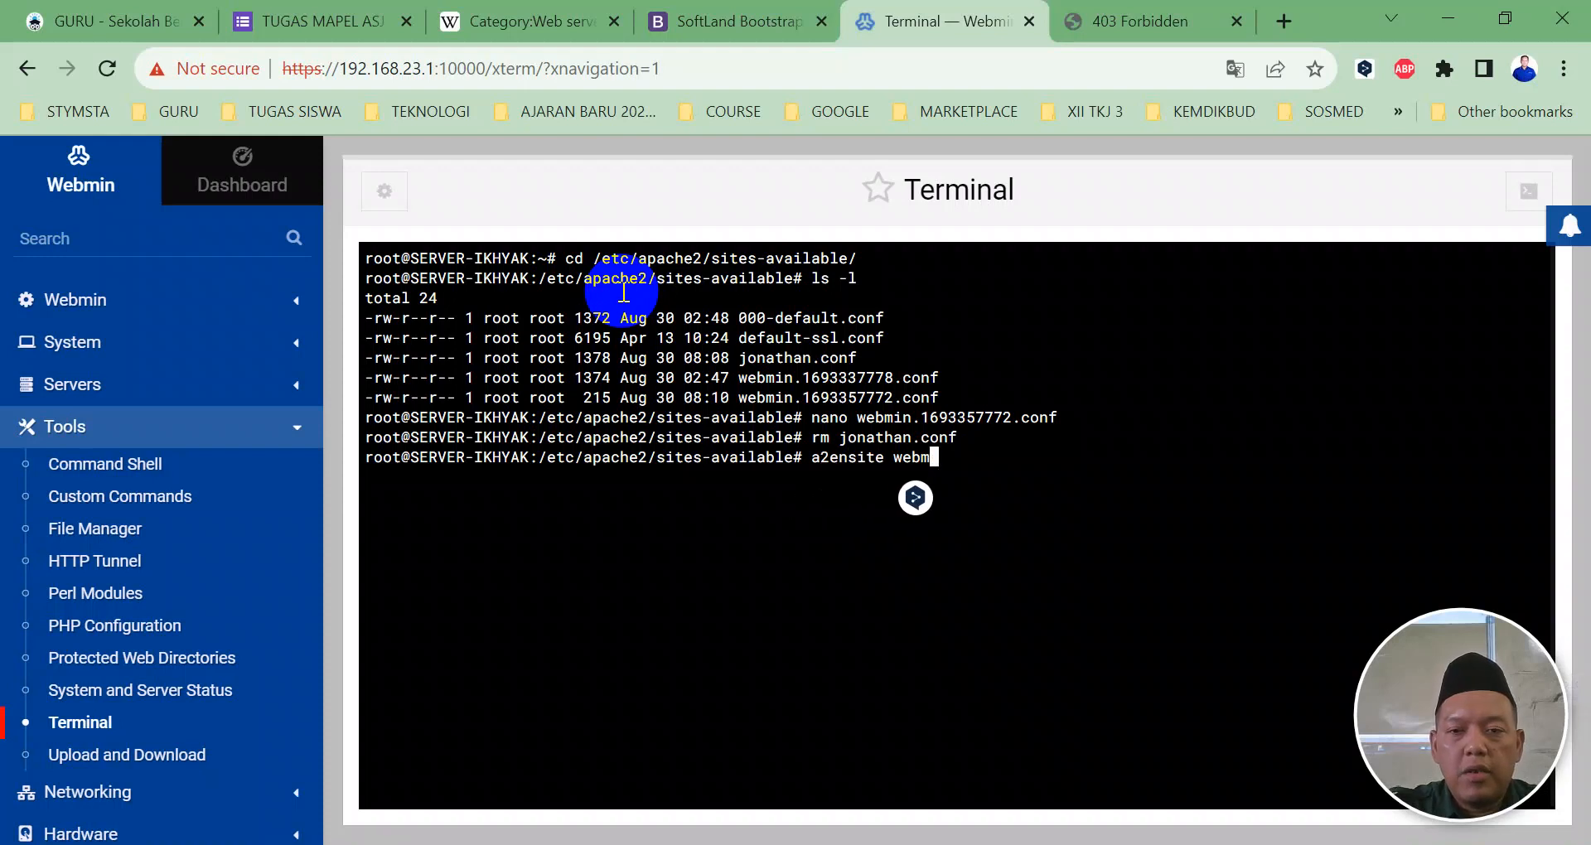
key("Tab")
type("5")
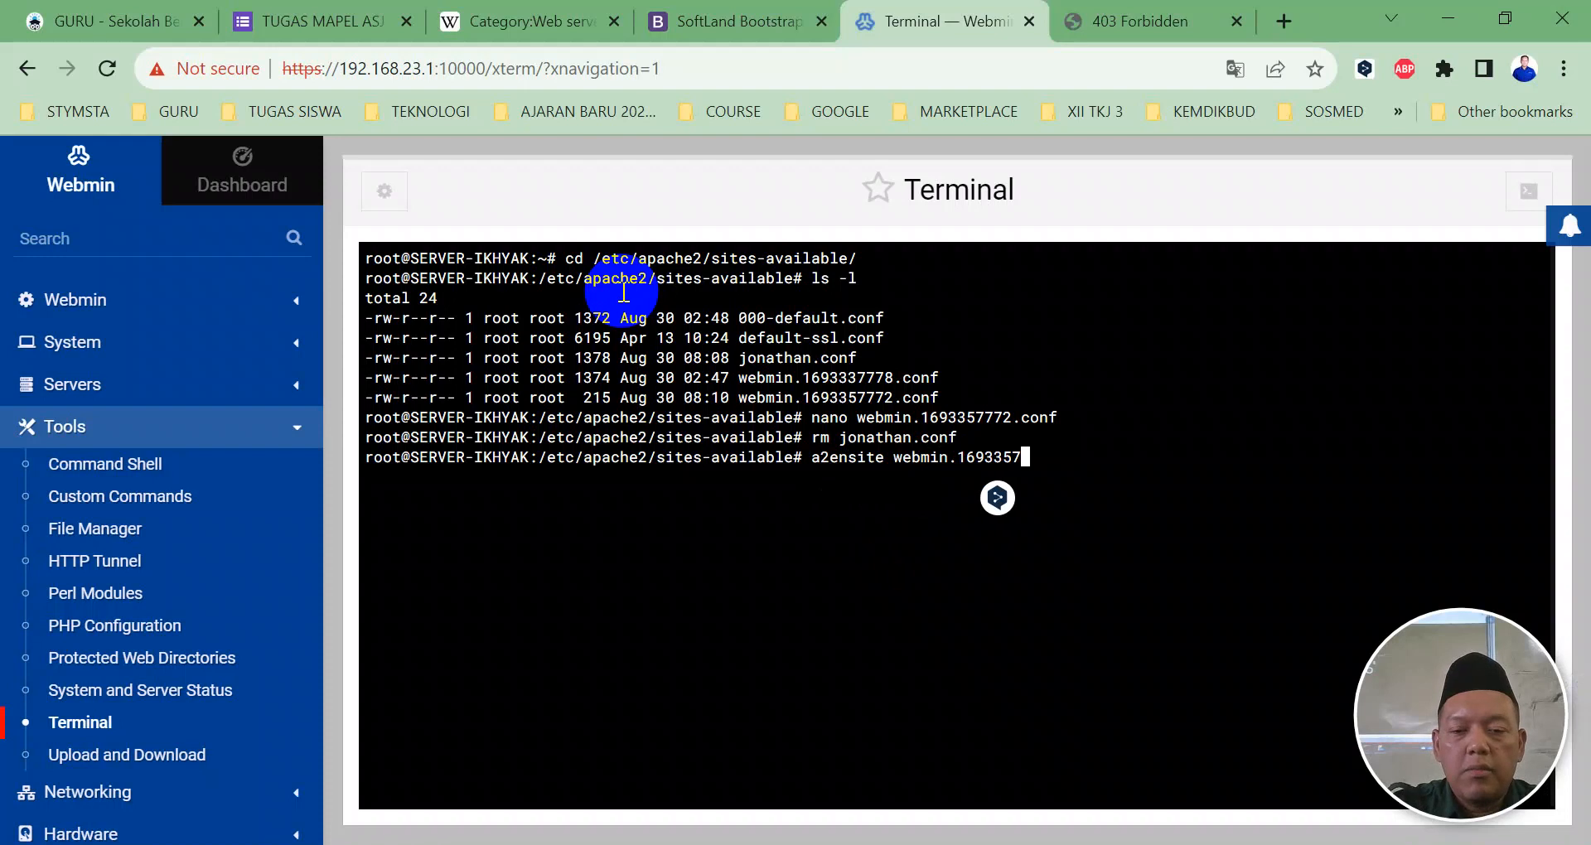
key("Tab")
key("Return")
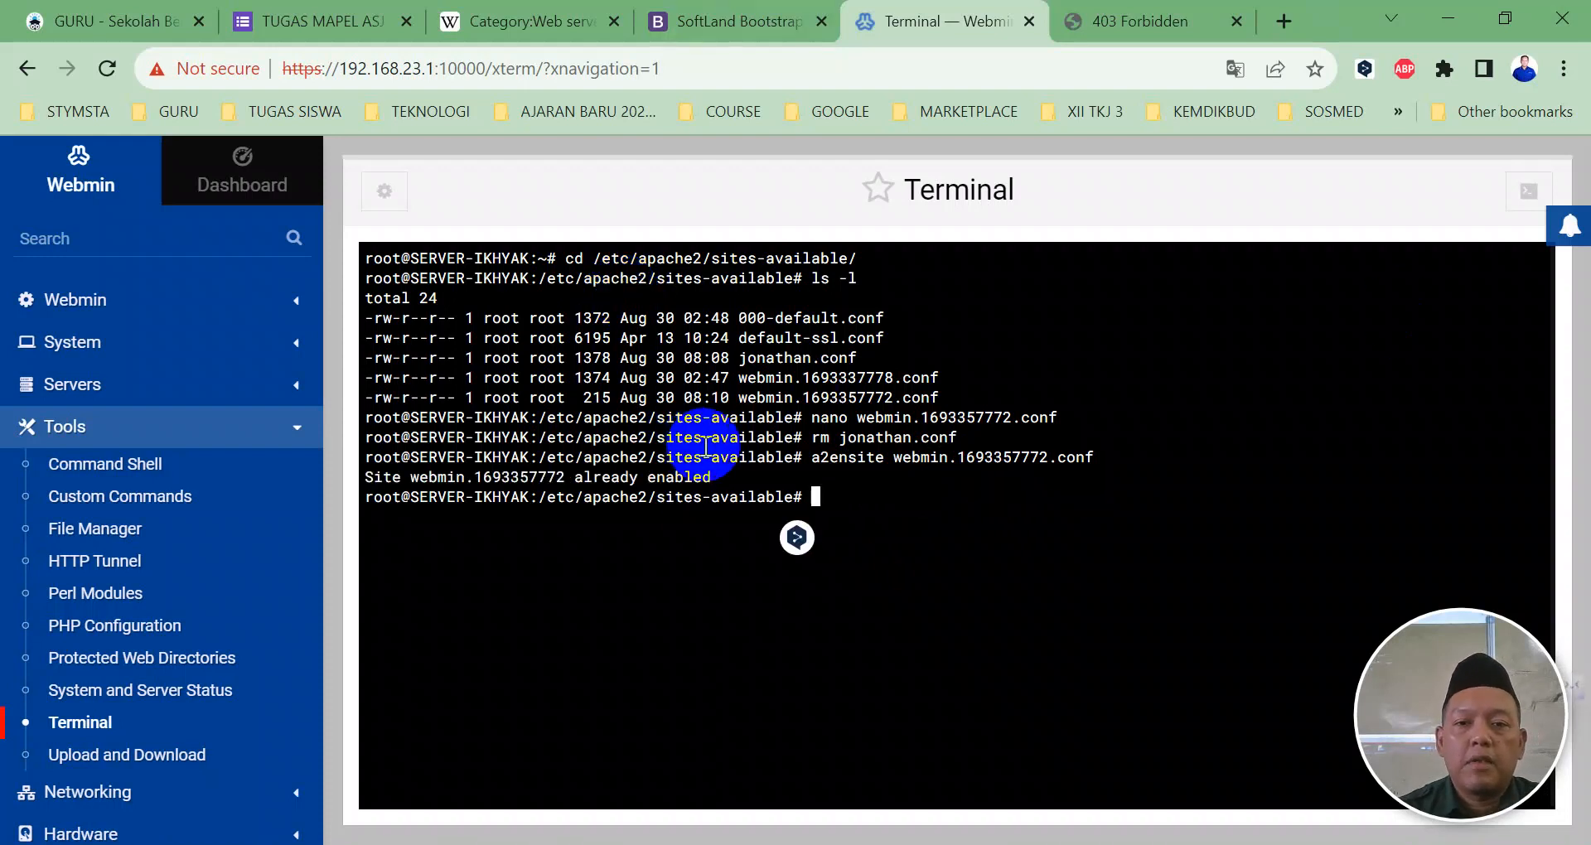
Step: In Apache Webserver, select the 192.168.23.3 virtual host and restart Apache
left_click(89, 404)
left_click(83, 420)
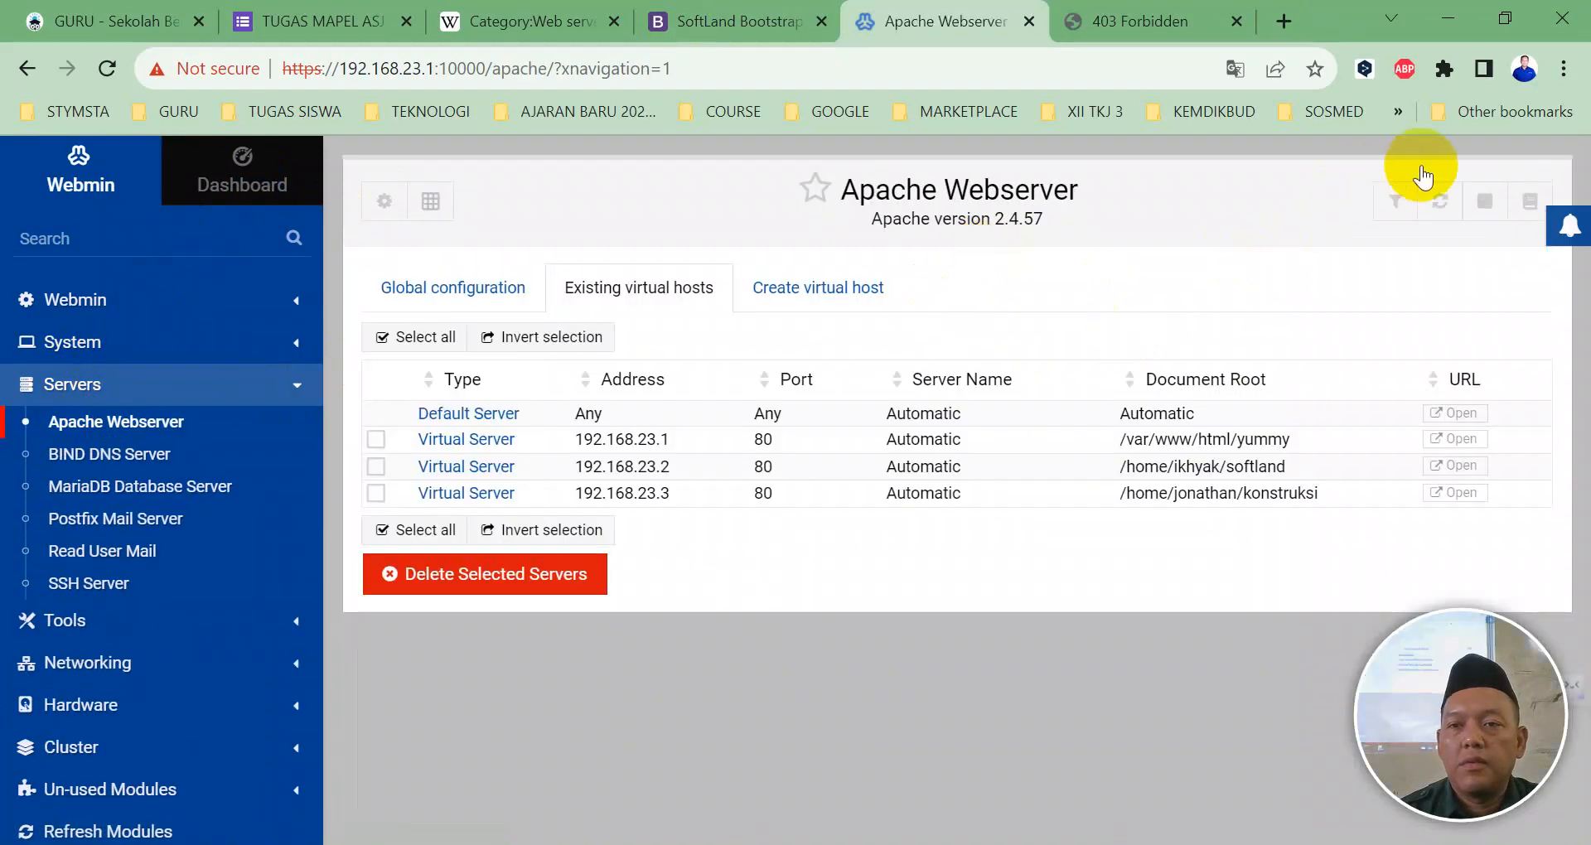
left_click(376, 494)
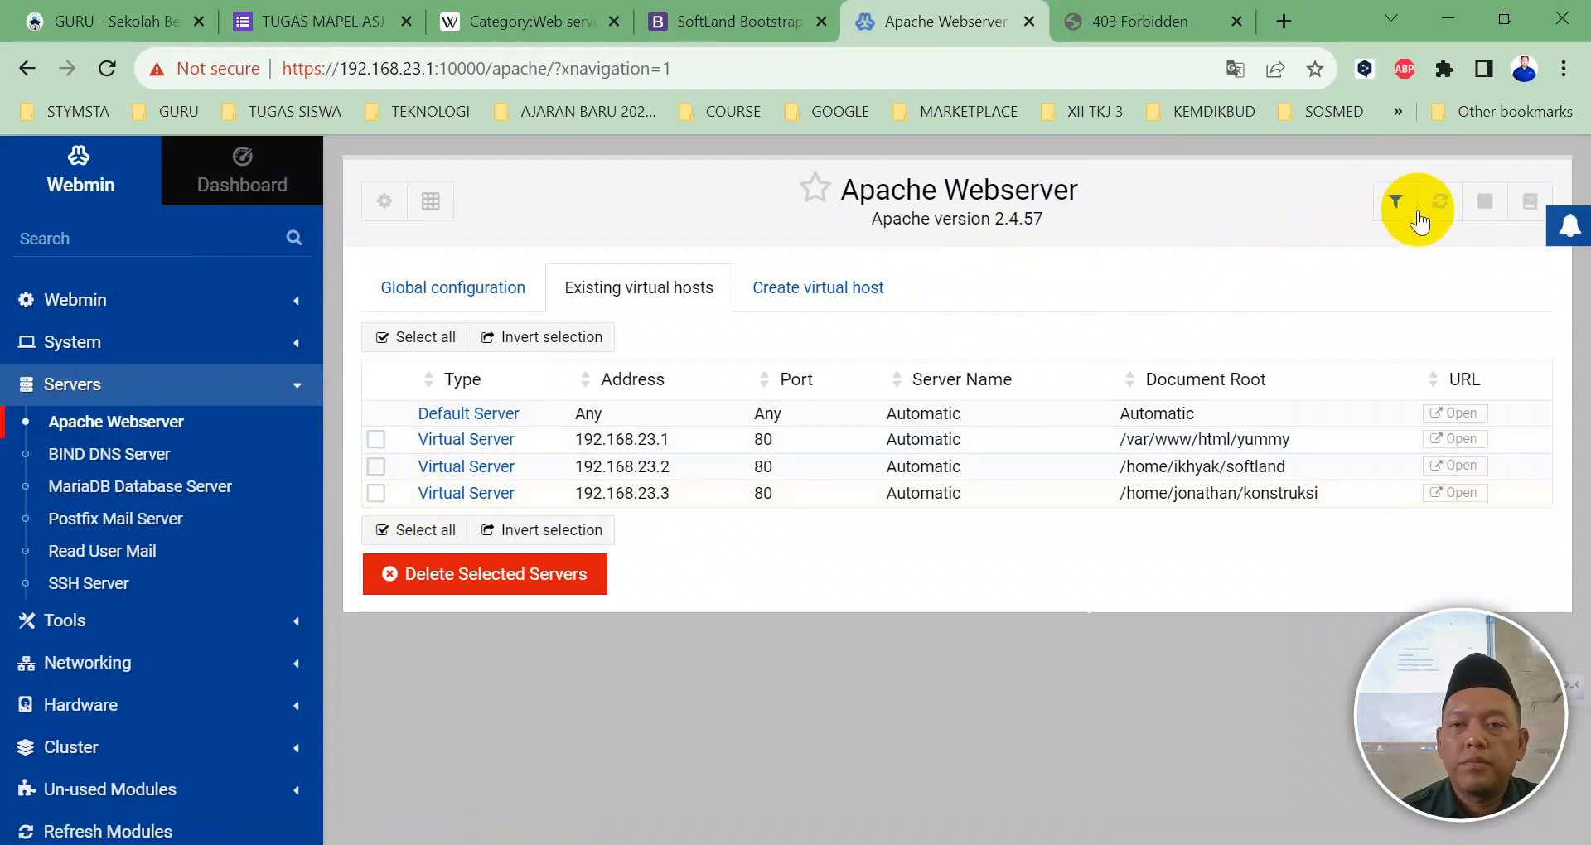
left_click(381, 495)
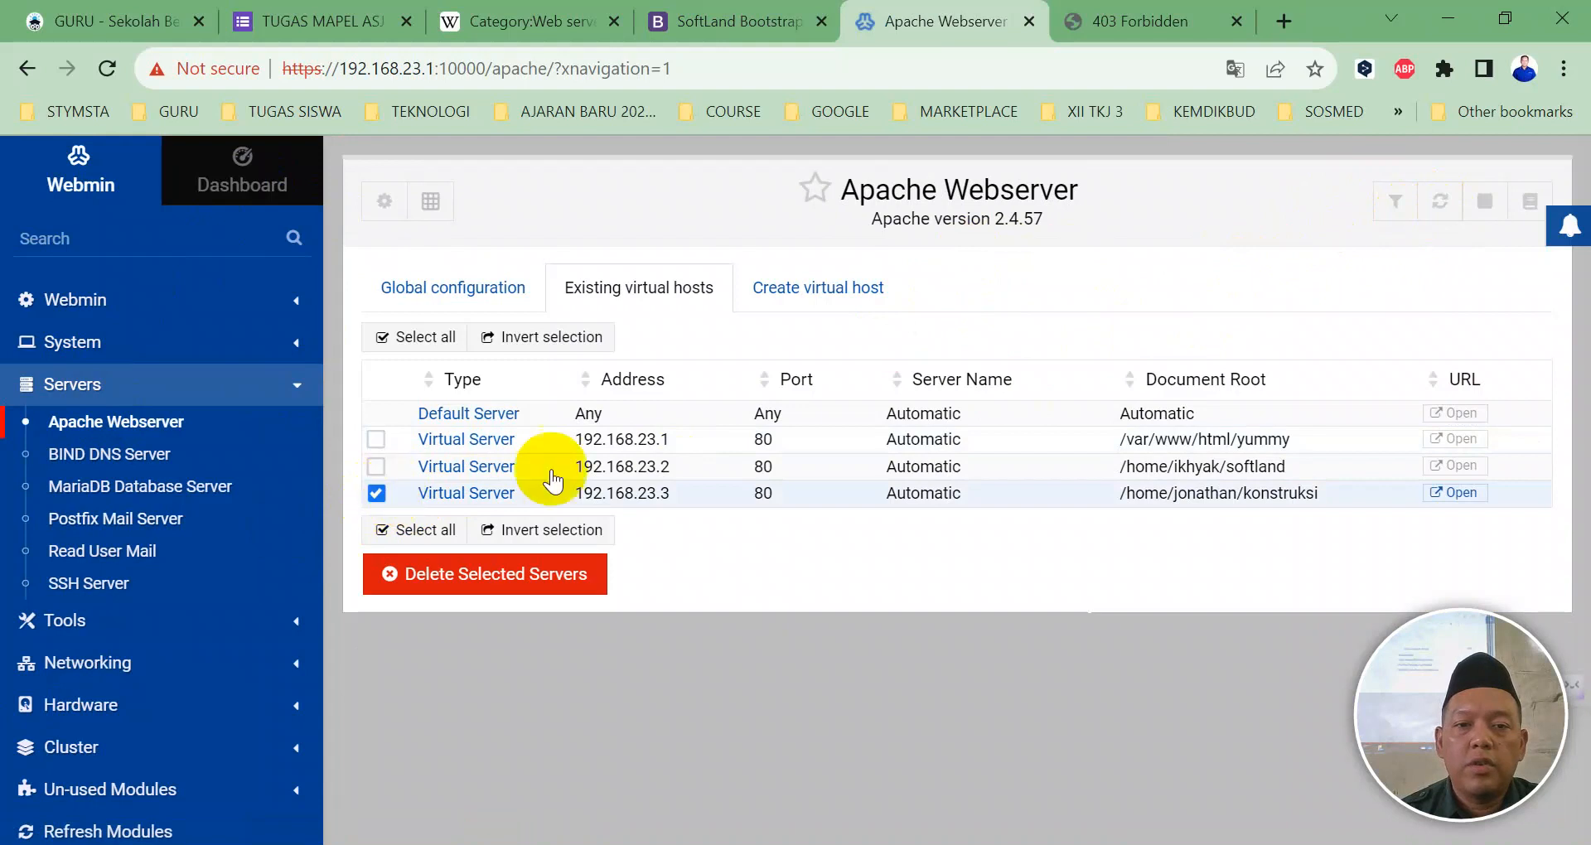
left_click(1438, 201)
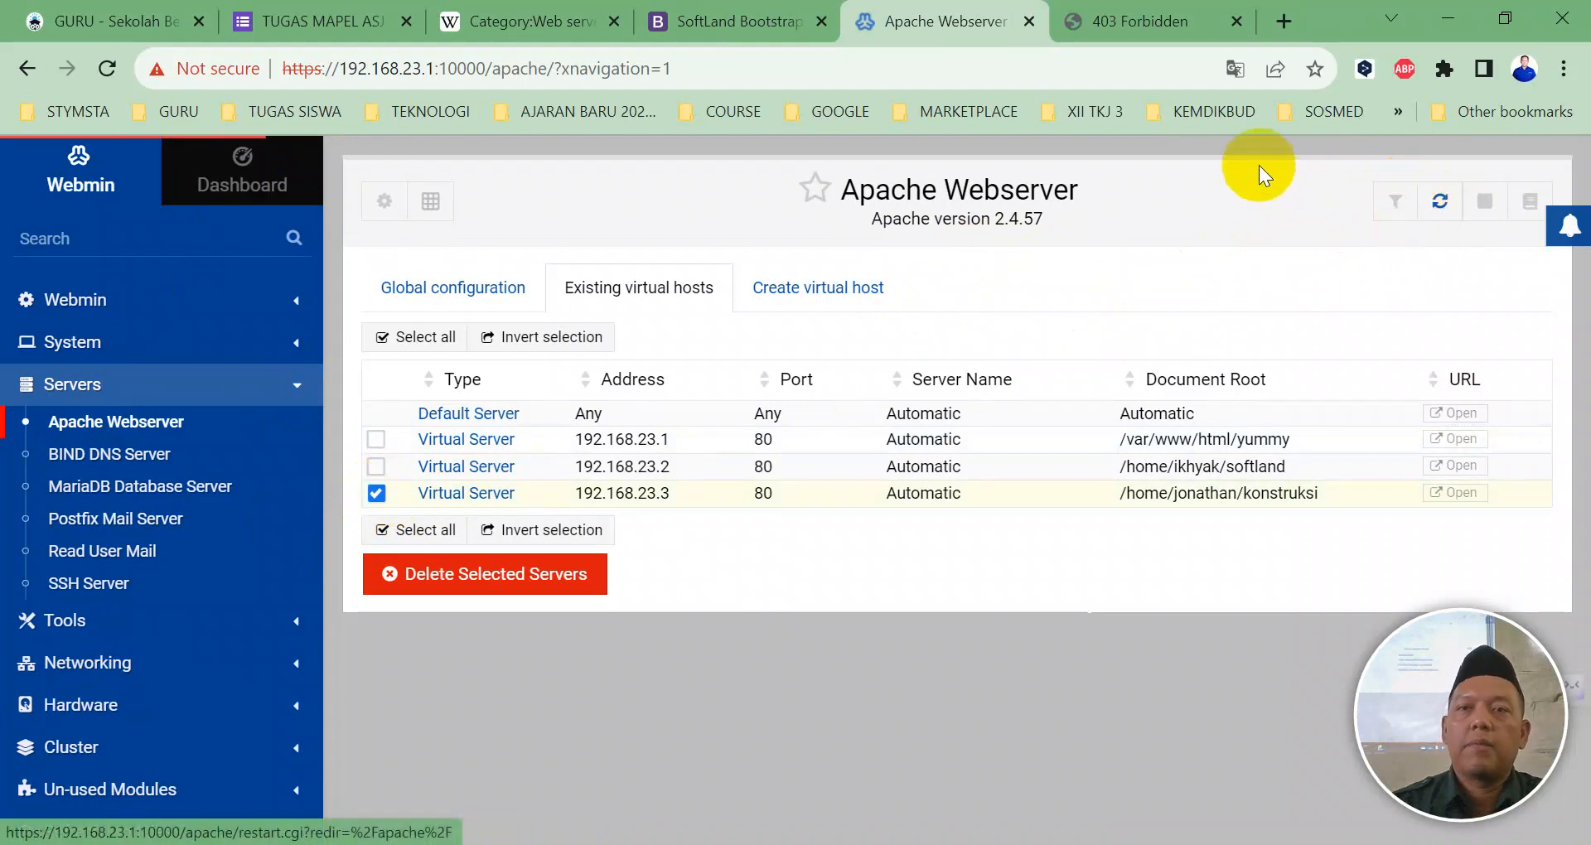
Step: Reload 192.168.23.3, still 403 Forbidden, and reopen the Webmin Terminal
left_click(1132, 25)
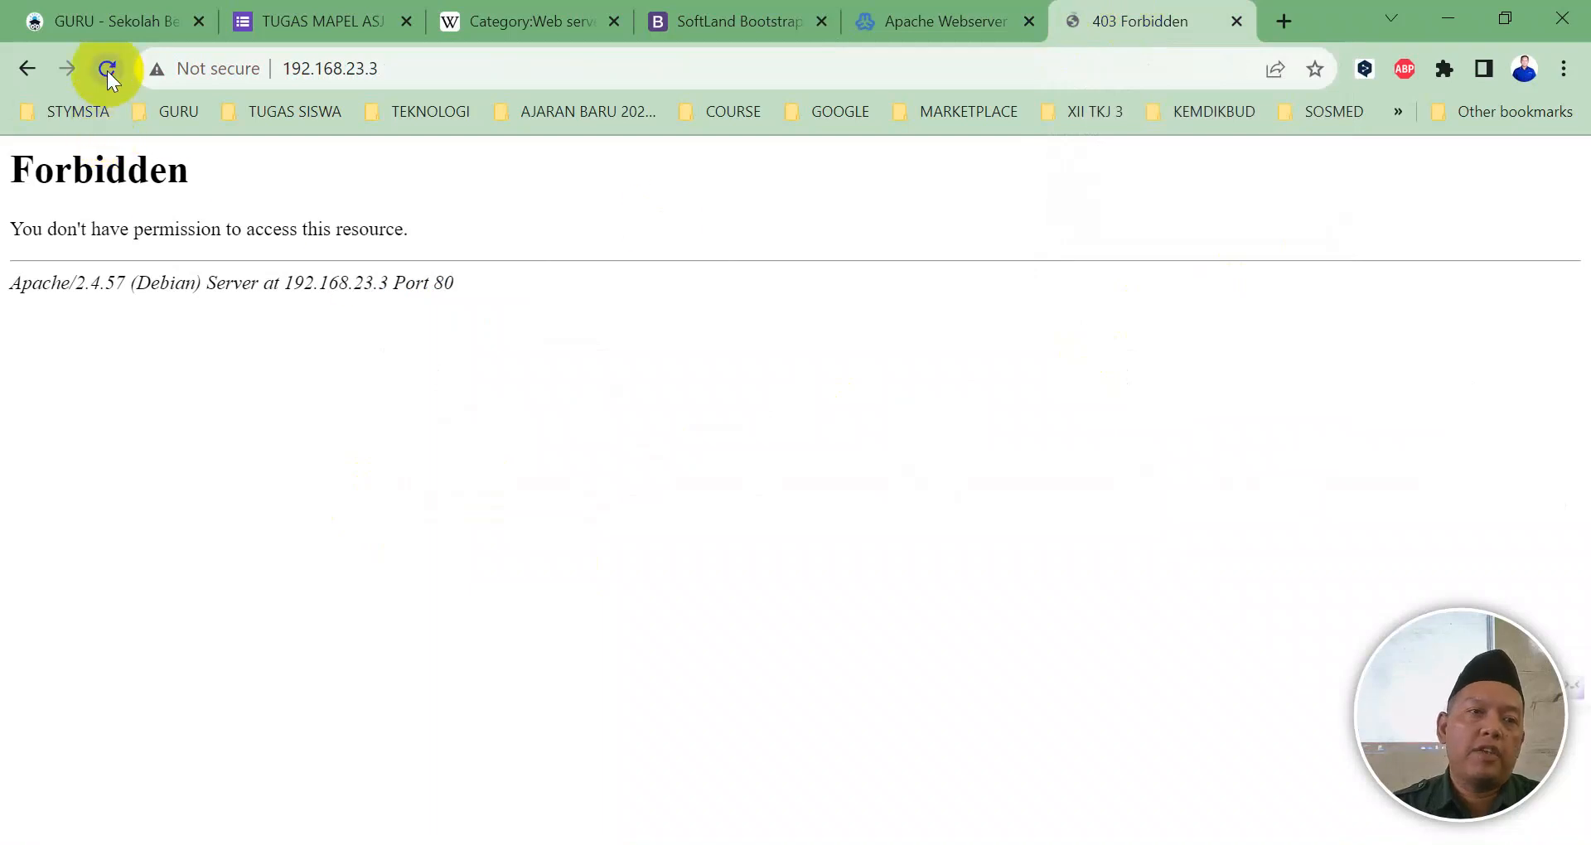
left_click(107, 68)
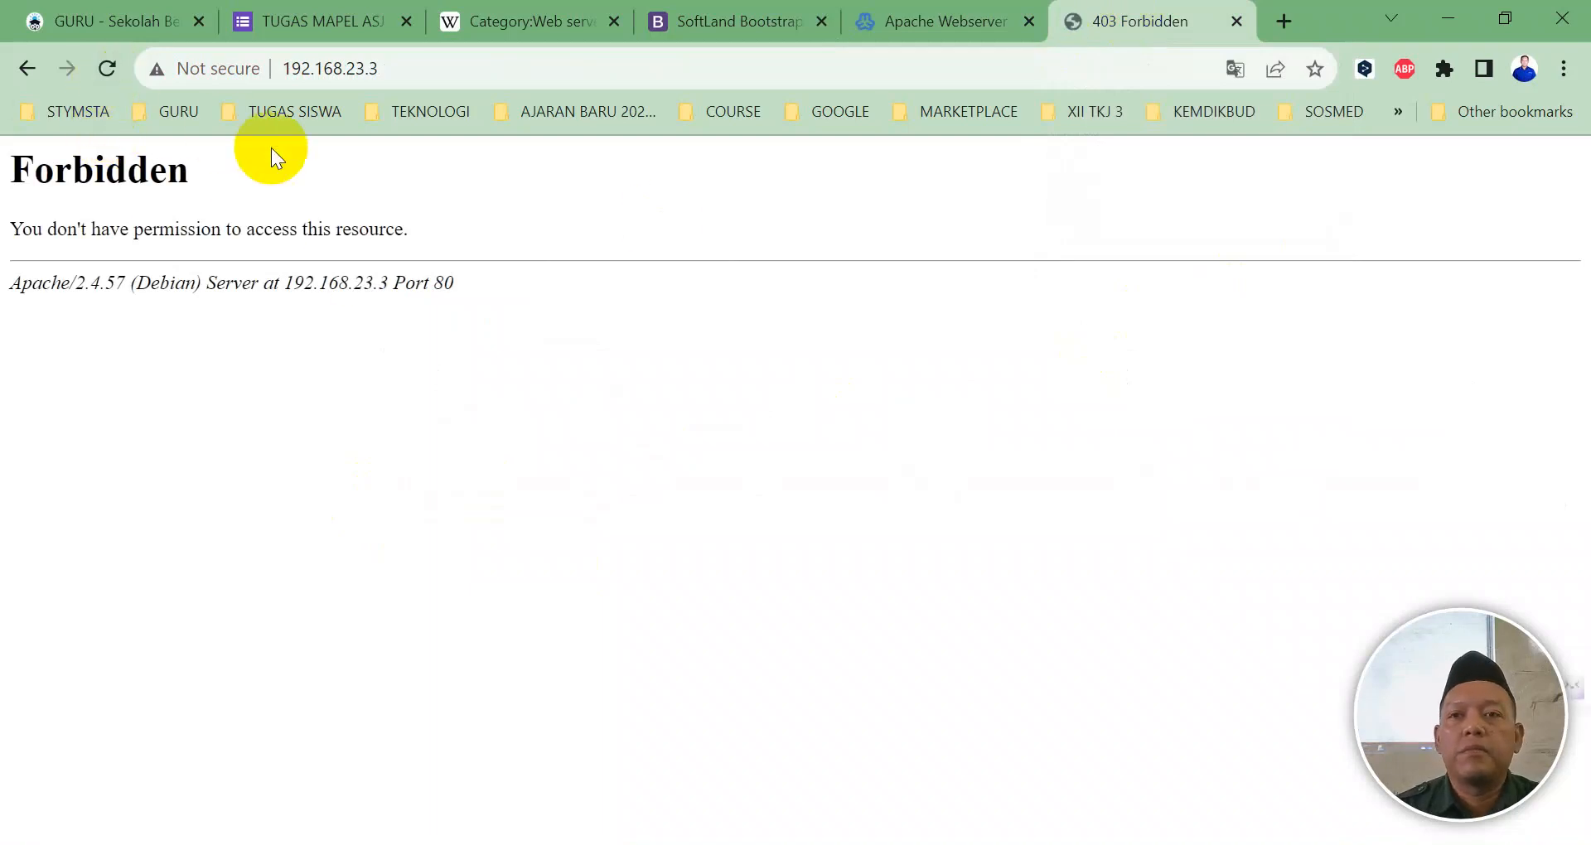
left_click(870, 25)
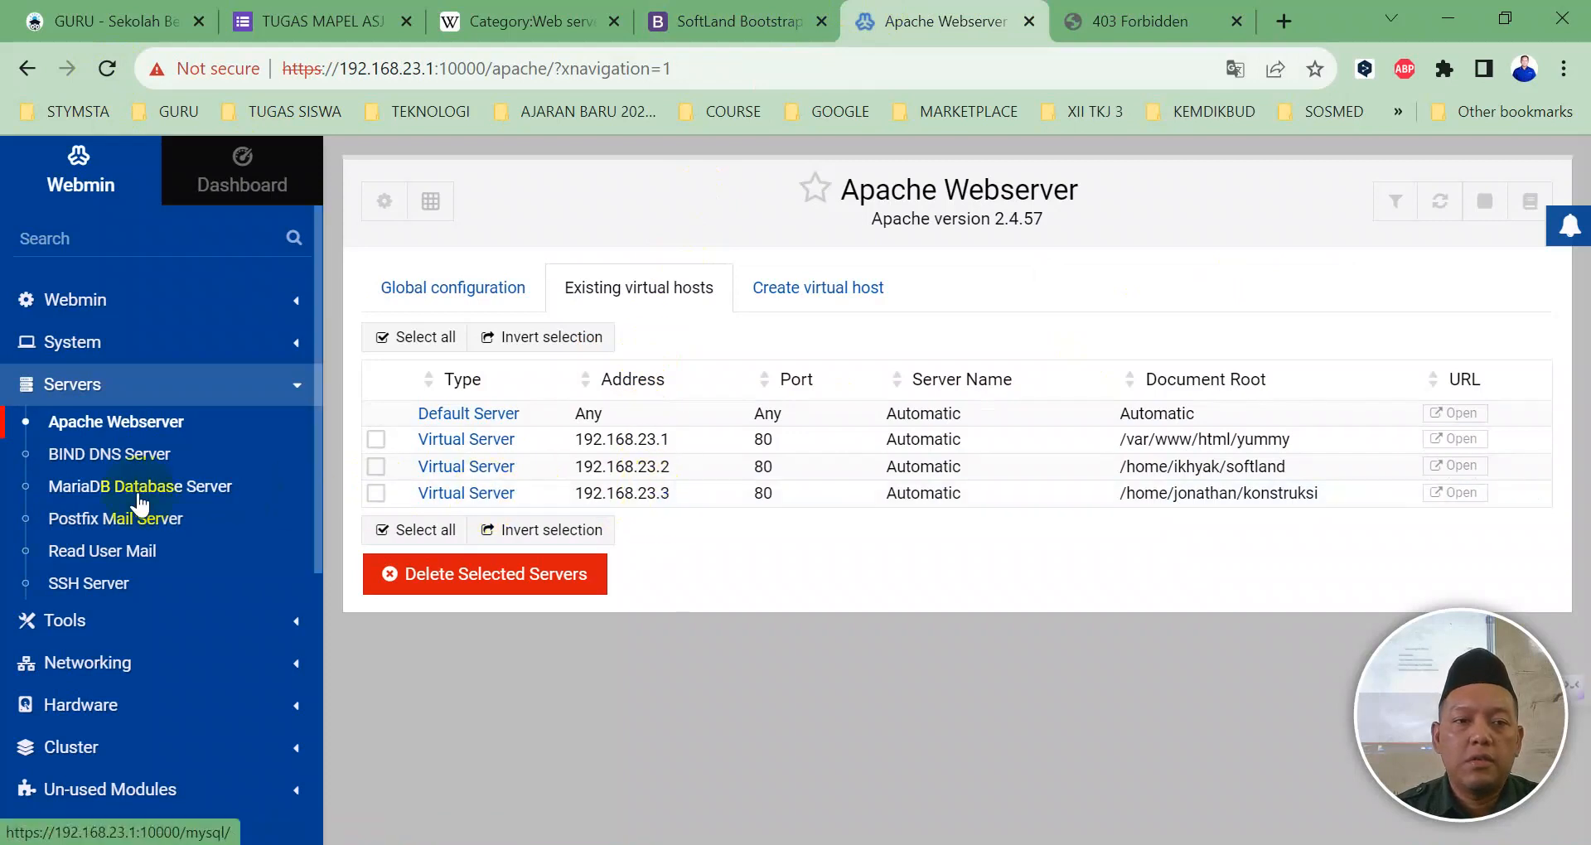
left_click(58, 626)
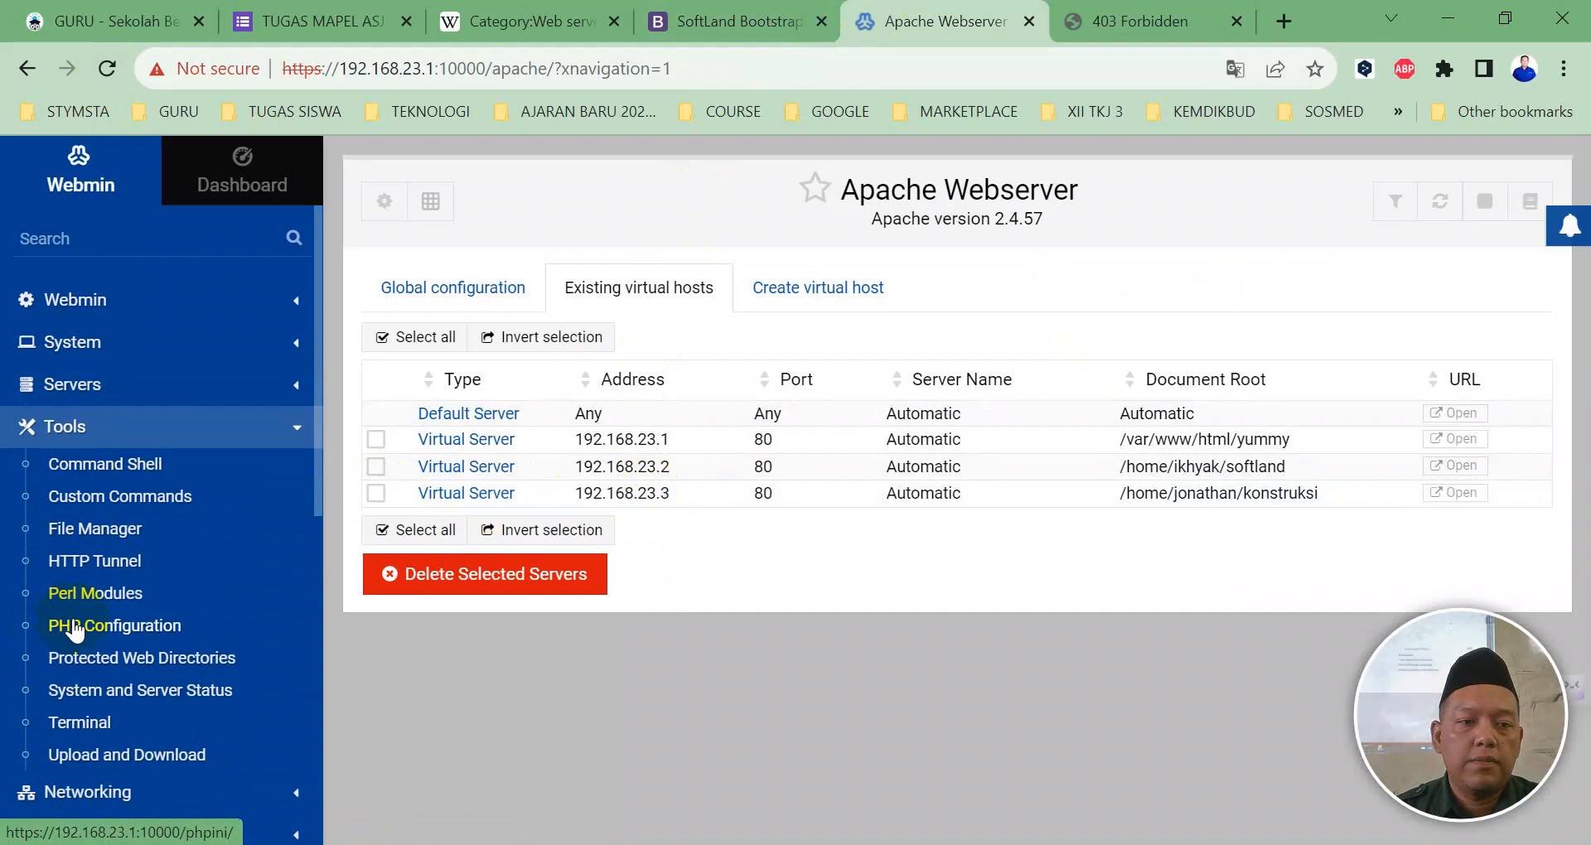
left_click(89, 723)
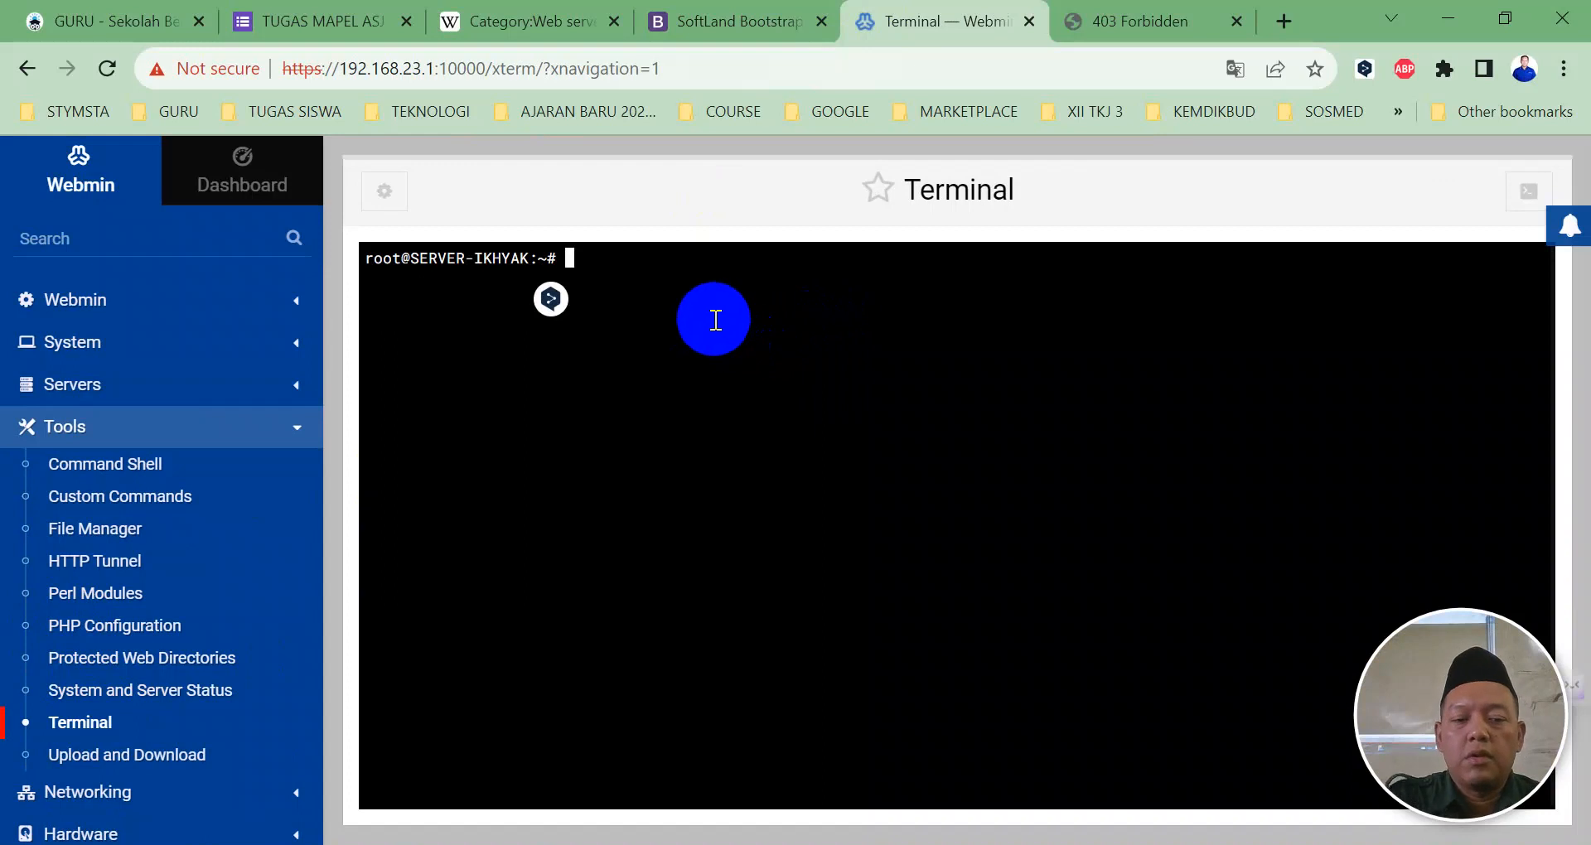
Step: Load 192.168.23.3 in the w3m text browser, then quit it
type("w3m")
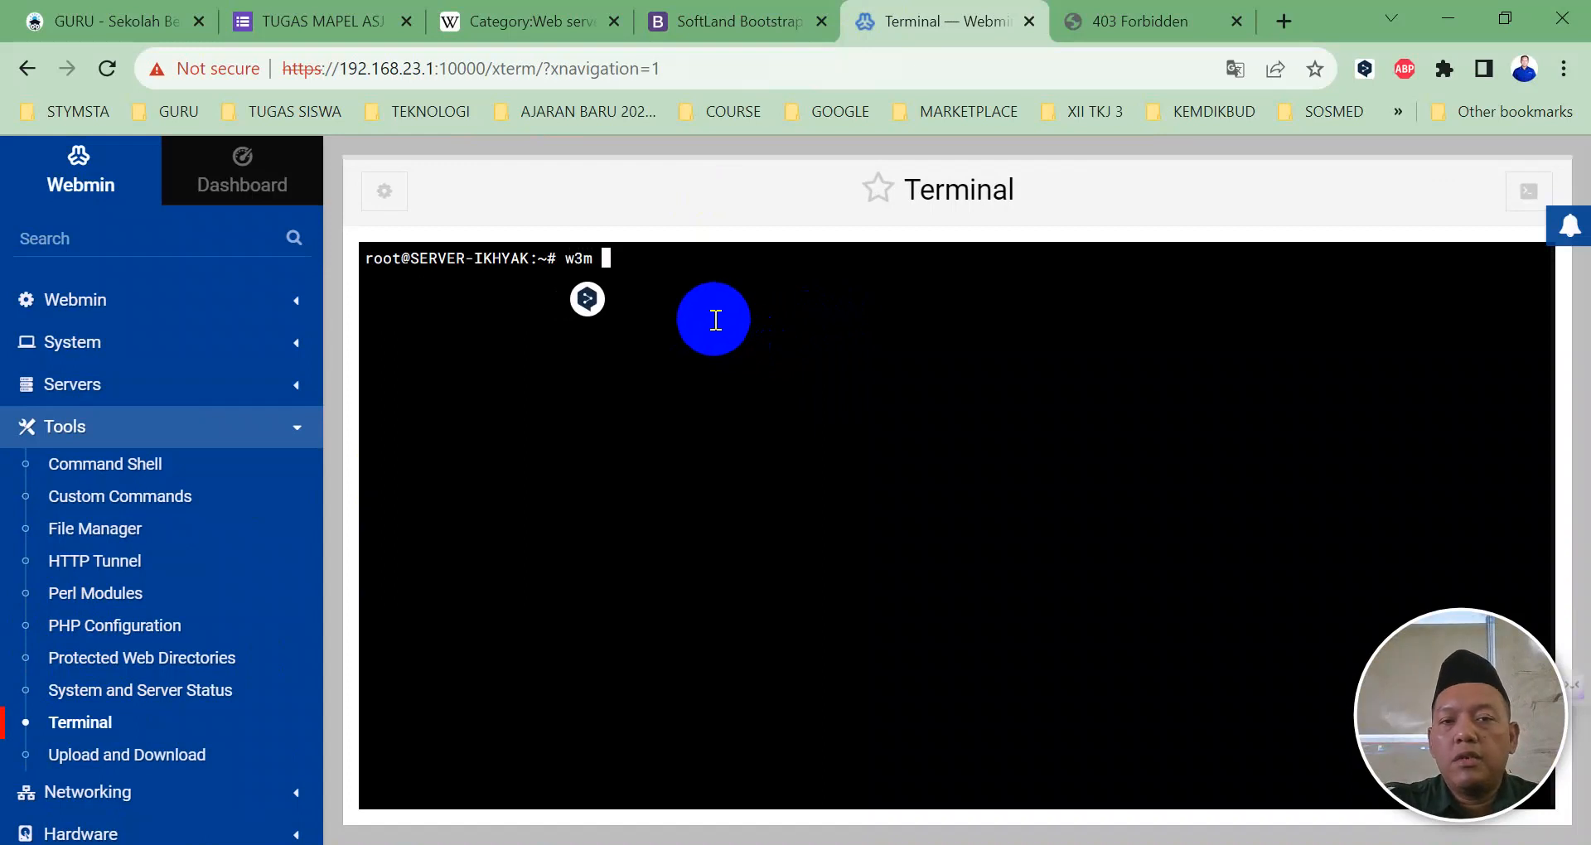
type(" 192.16")
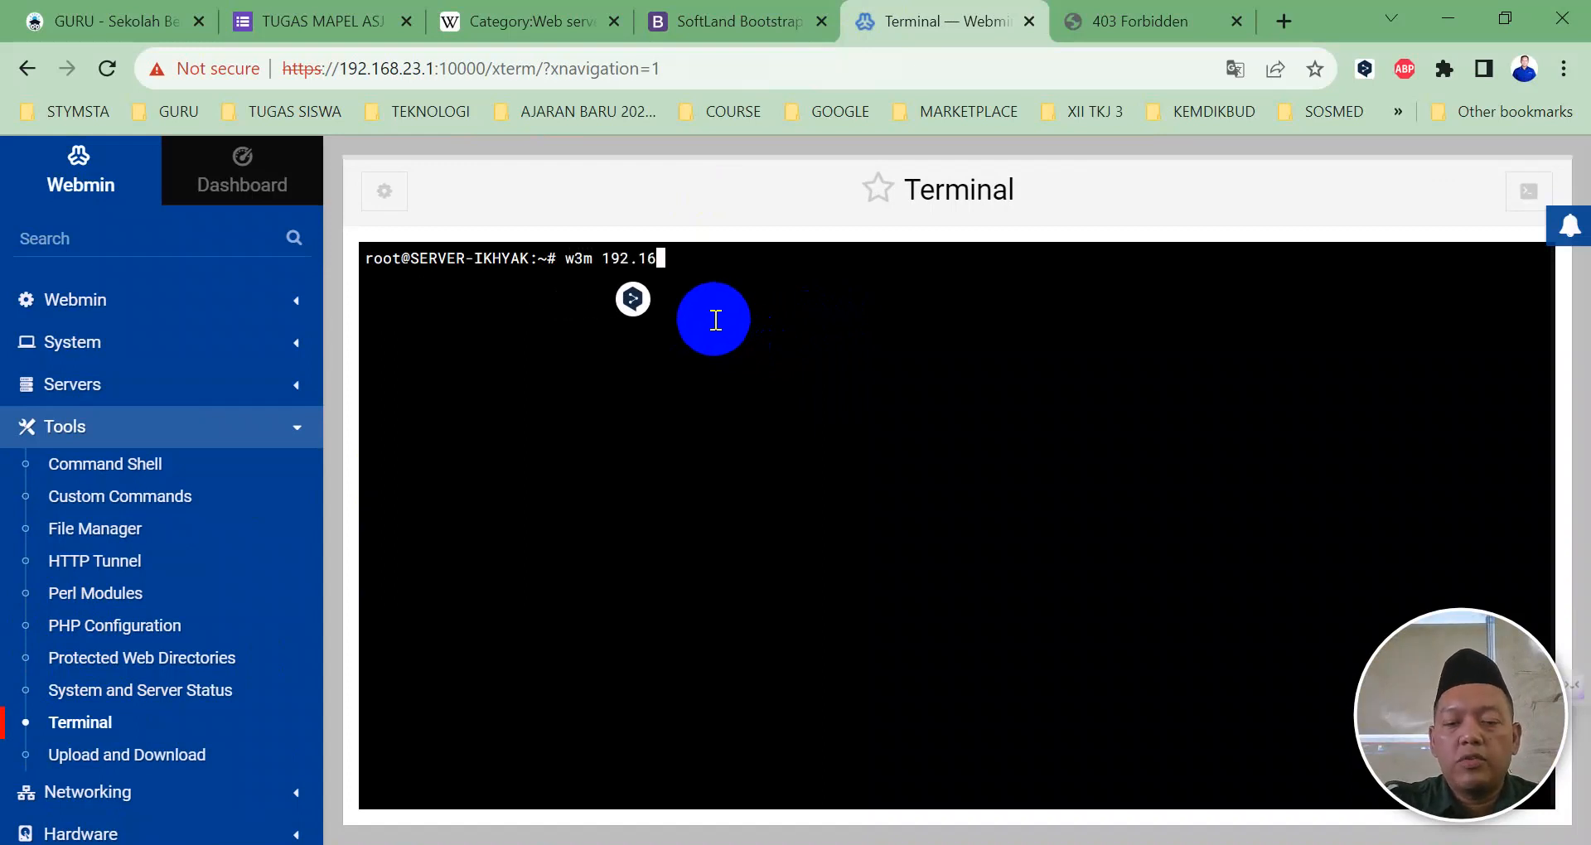
type("8.23.3")
key("Return")
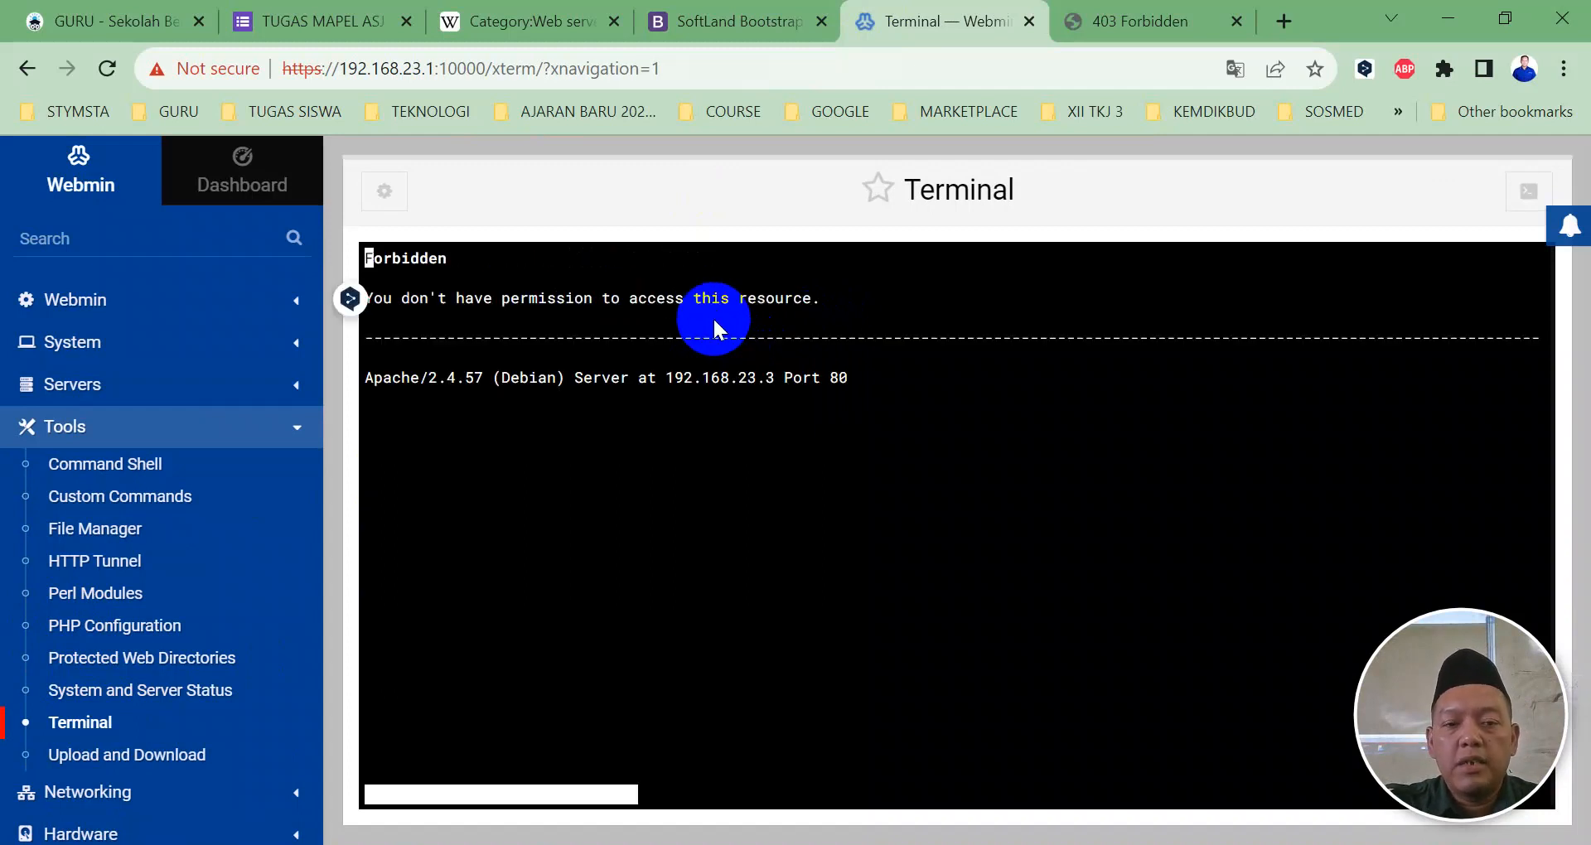
key("q")
key("y")
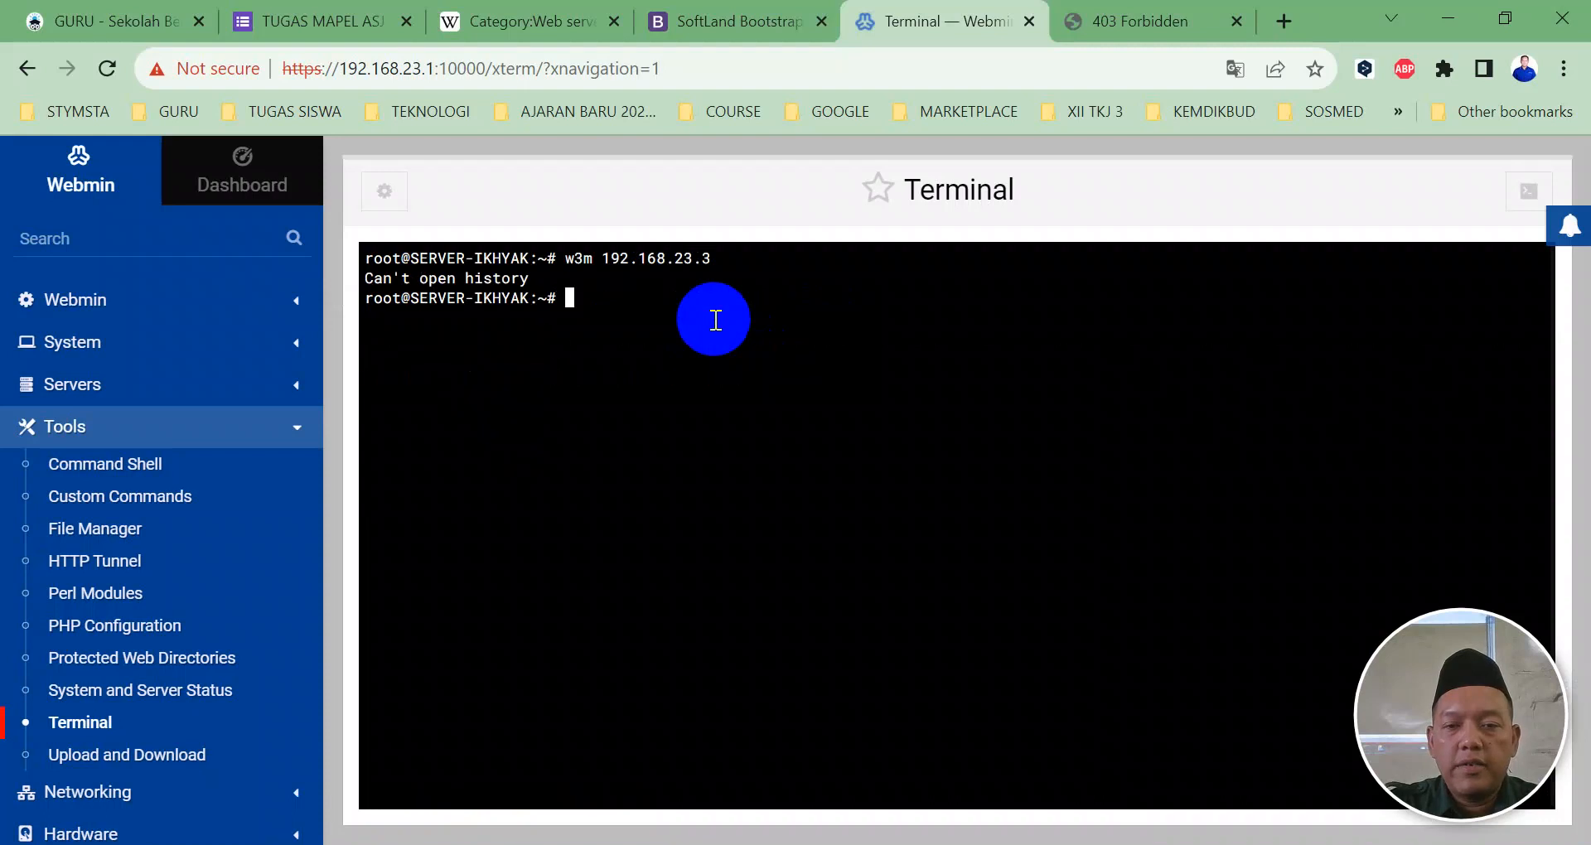
Step: Go to /home and list the user home directories with ls -l
type("cd /home/")
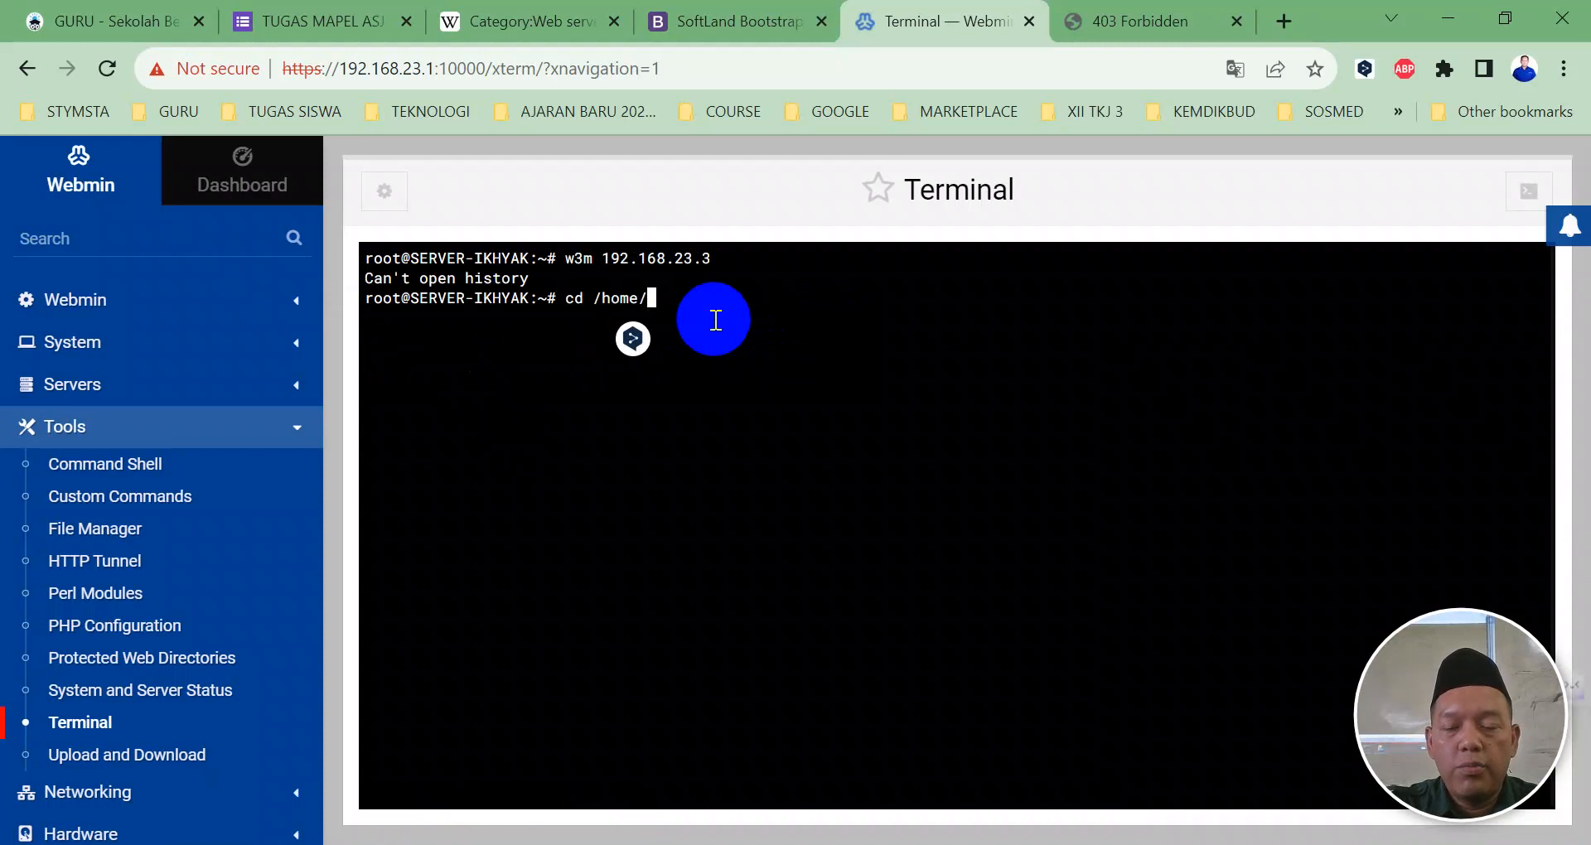
key("Return")
type("ls -l")
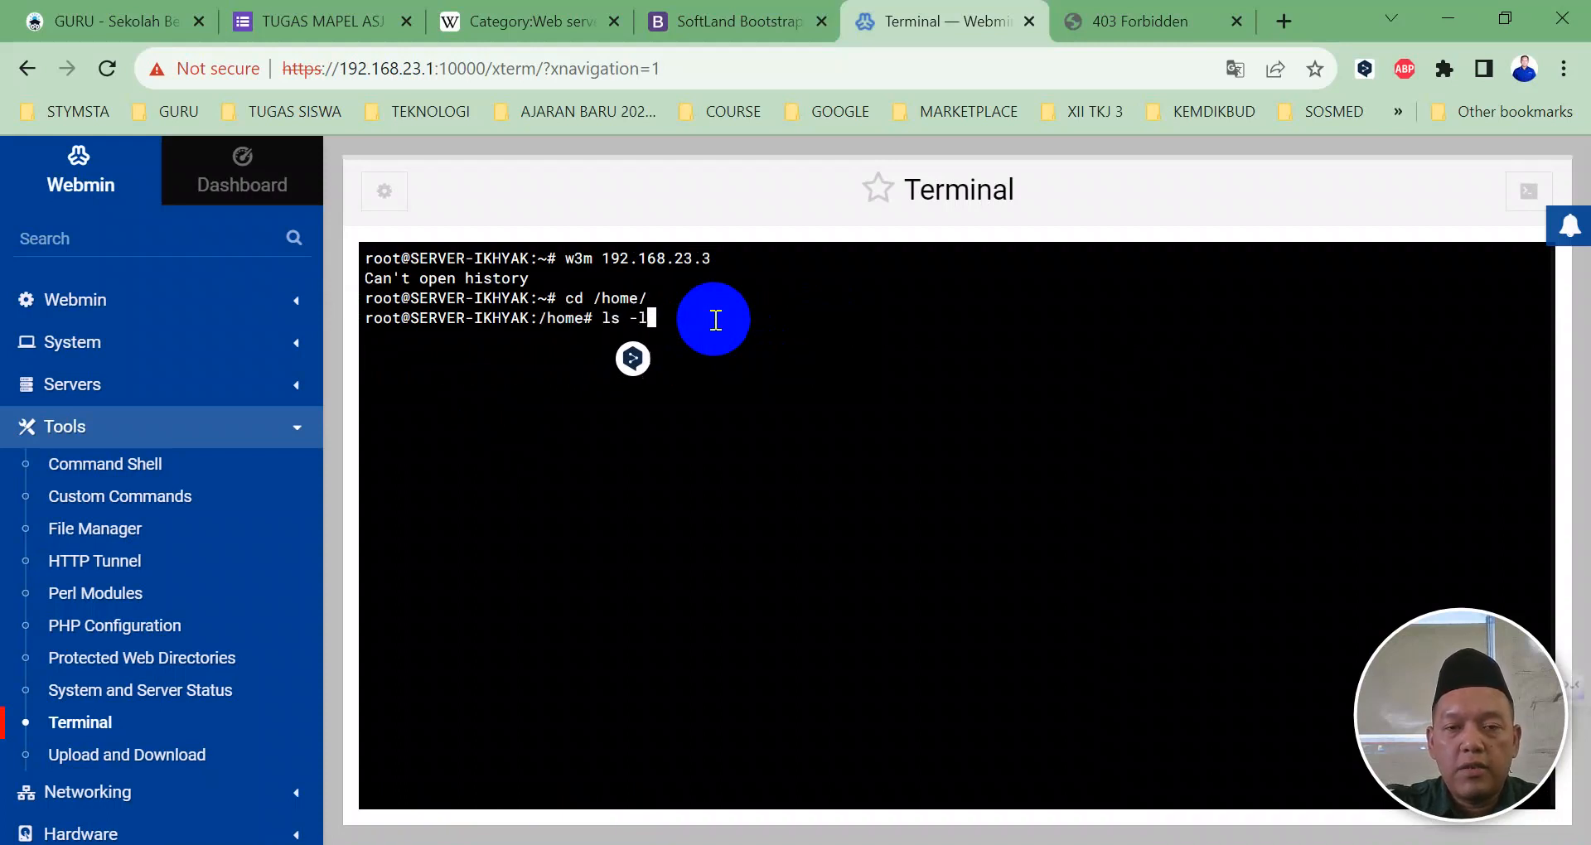
key("Return")
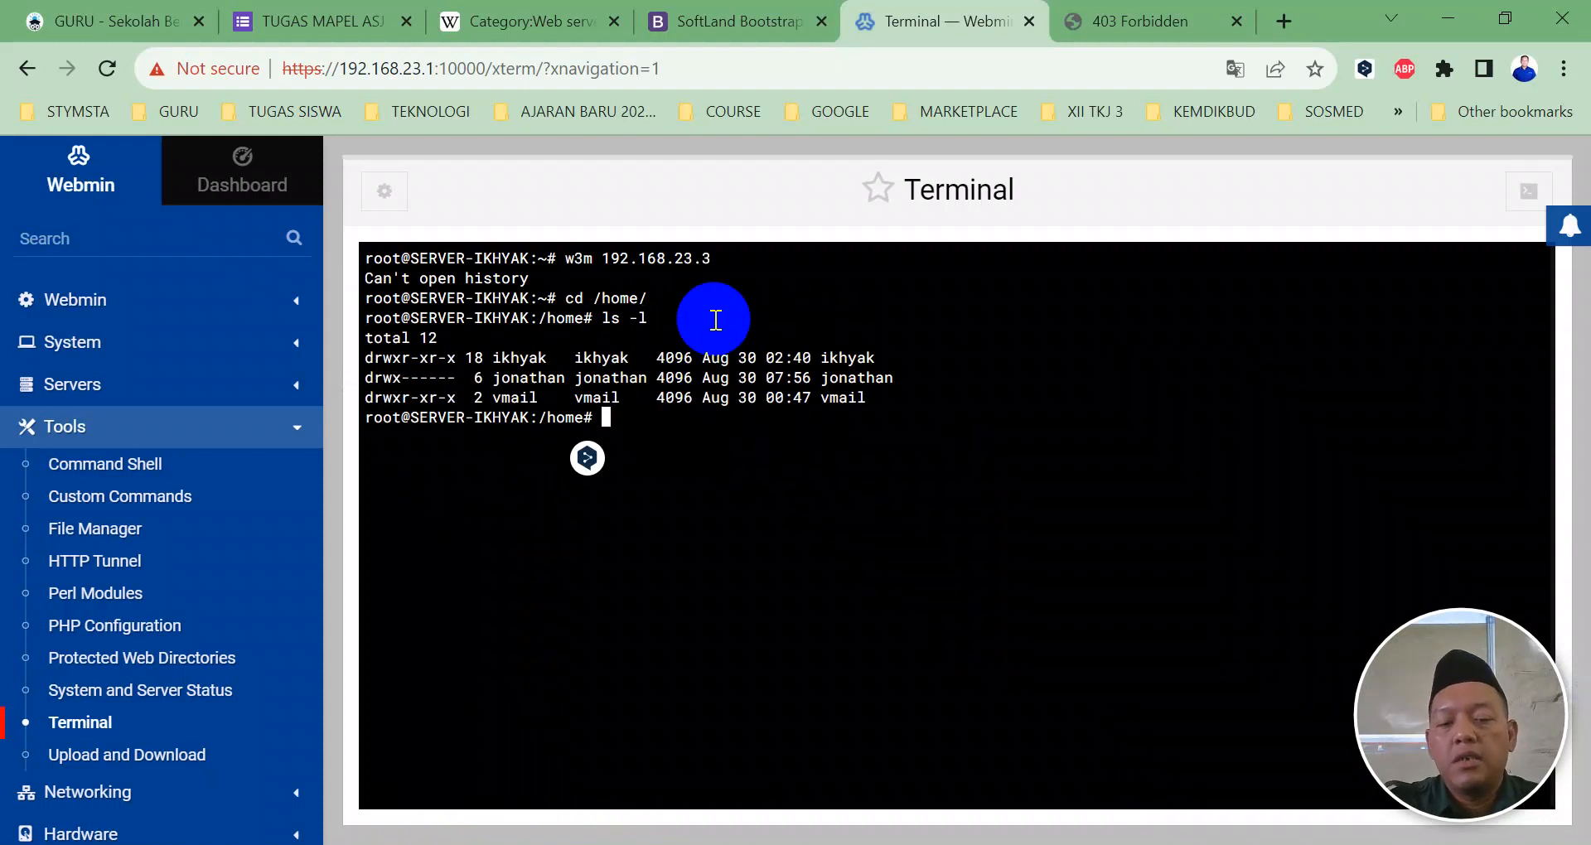
Step: Run chmod 755 on the jonathan folder recursively and restart Apache with /etc/init.d/apache2 restart
type("chmod")
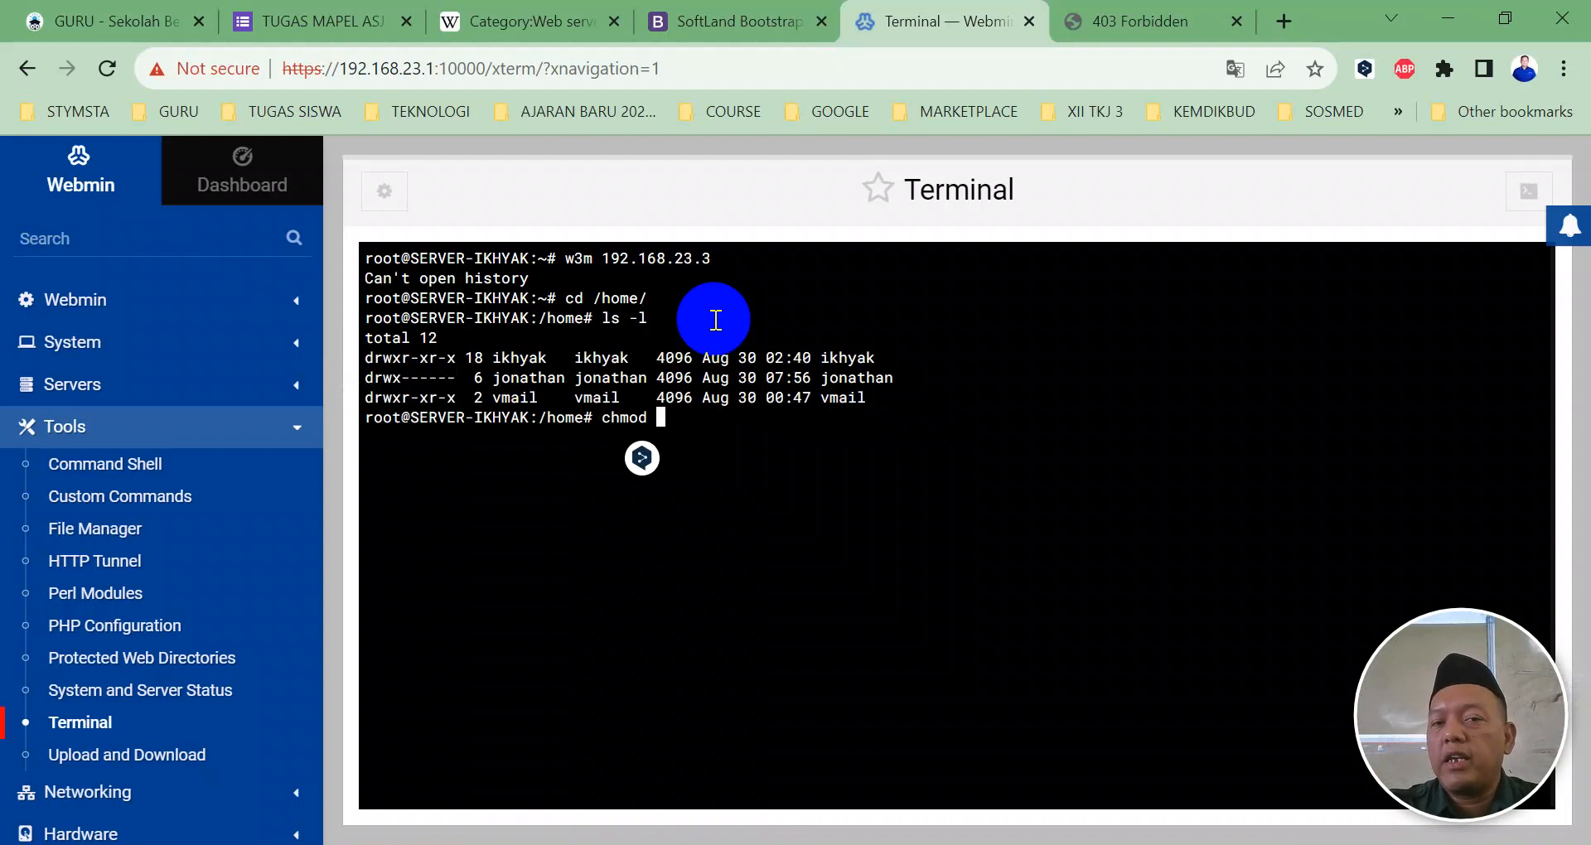
type("7")
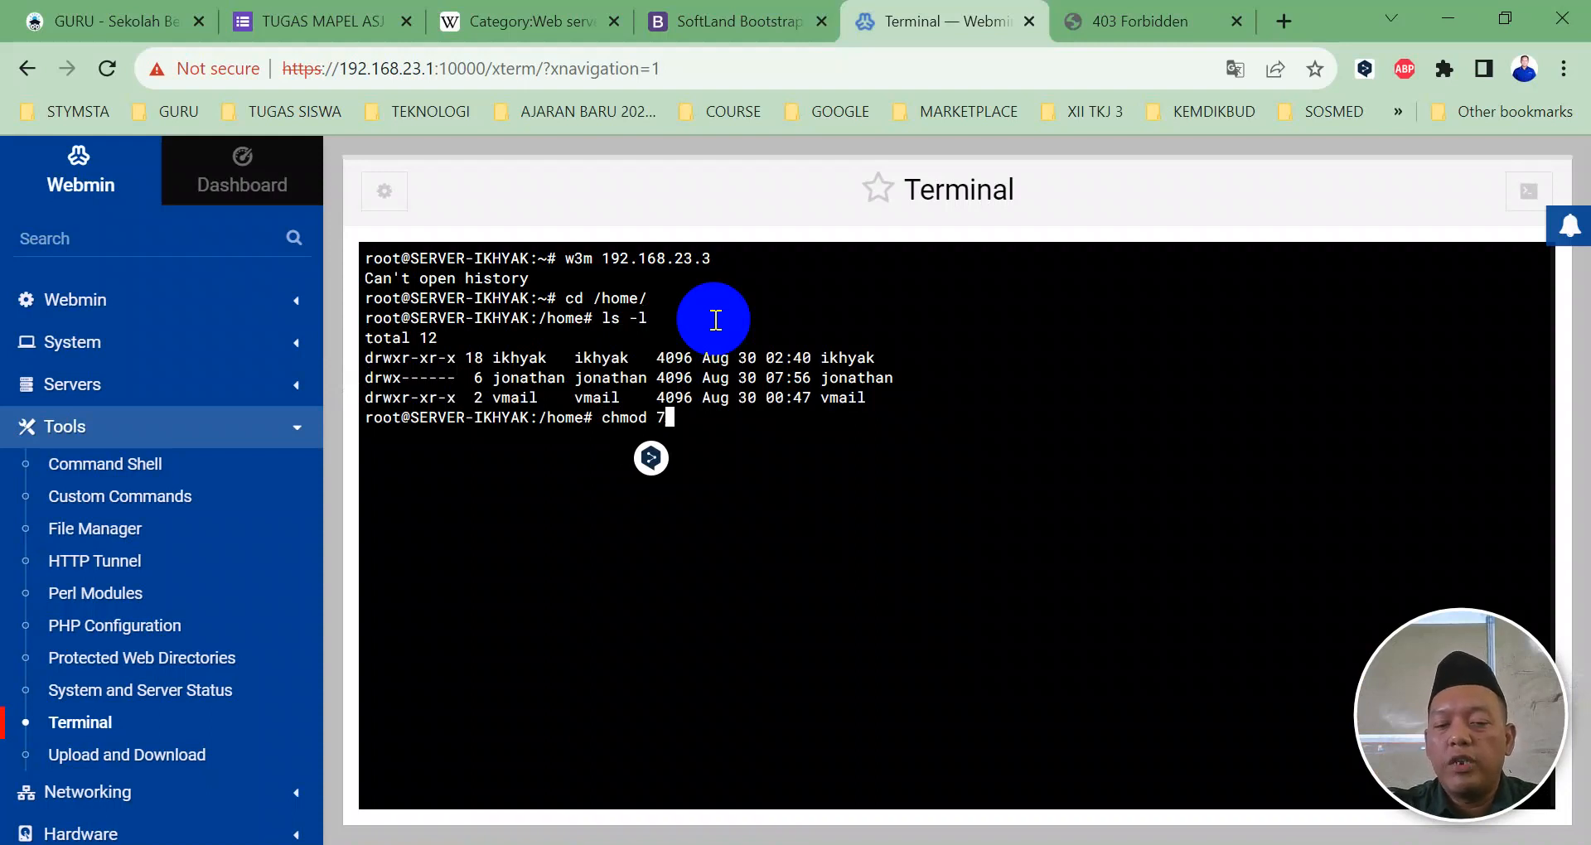
type("55 j")
key("Tab")
type("-R")
key("Return")
type("/etc/init.")
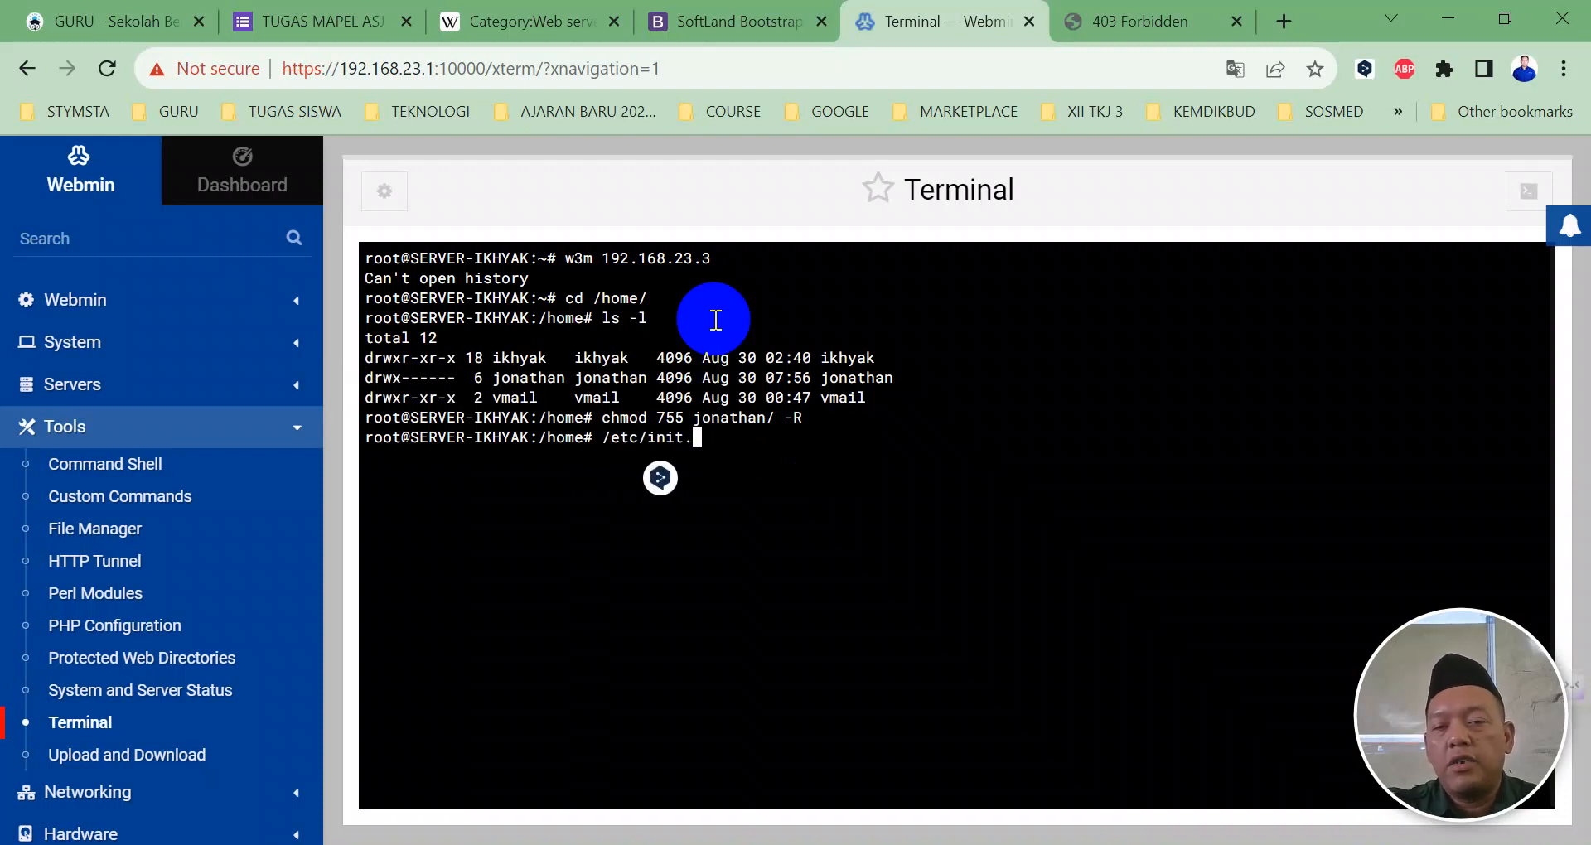
type("d/apache2")
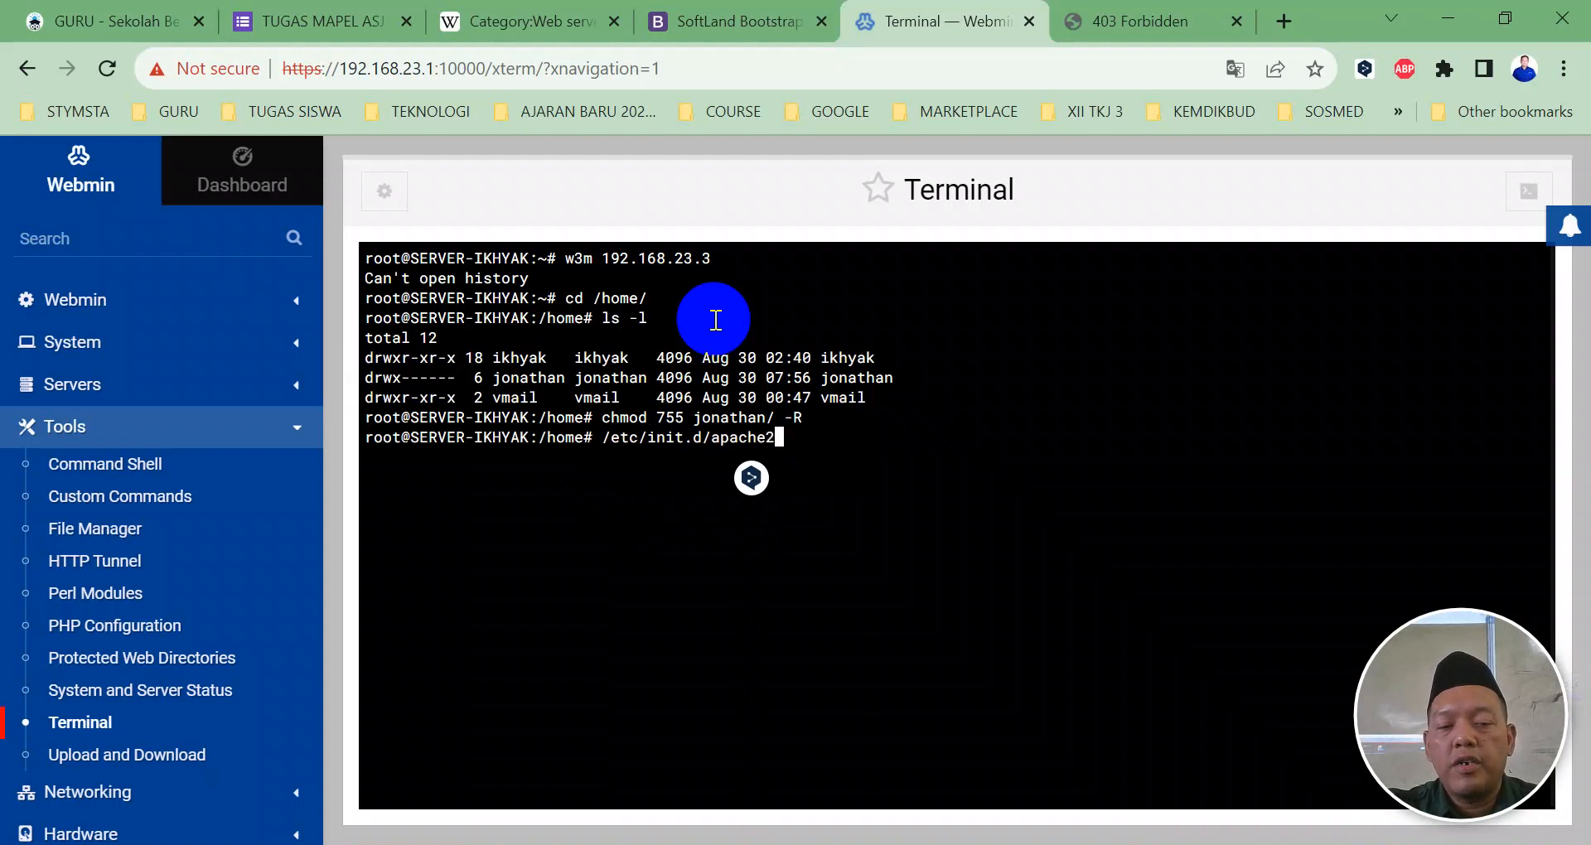
type(" restart")
key("Return")
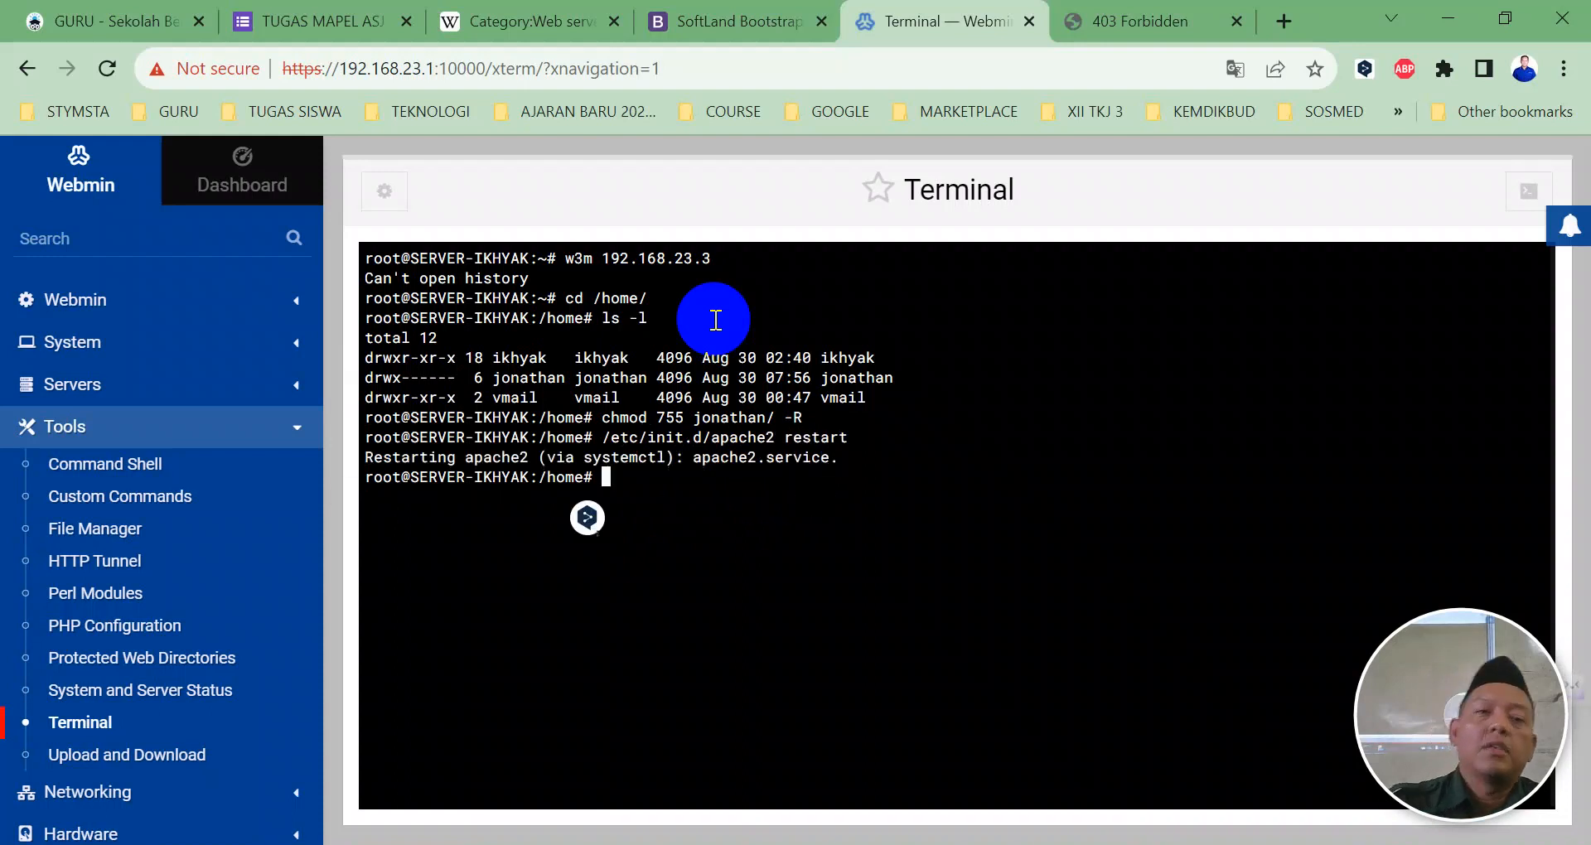
left_click(1089, 23)
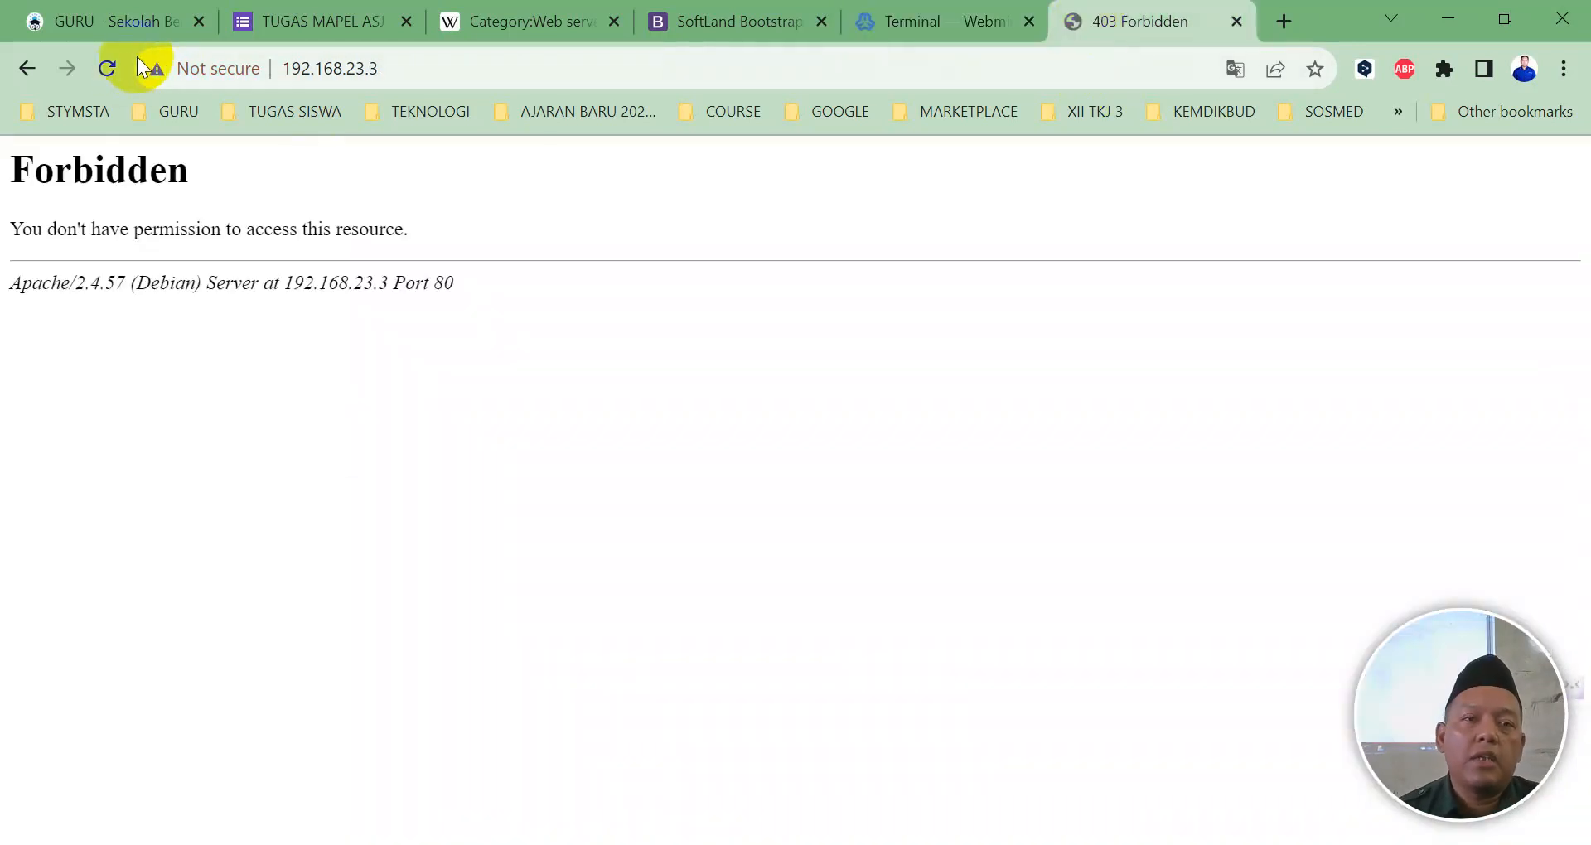
Step: Reload 192.168.23.3 to see the UpConstruction homepage, then return to the Webmin terminal
left_click(107, 68)
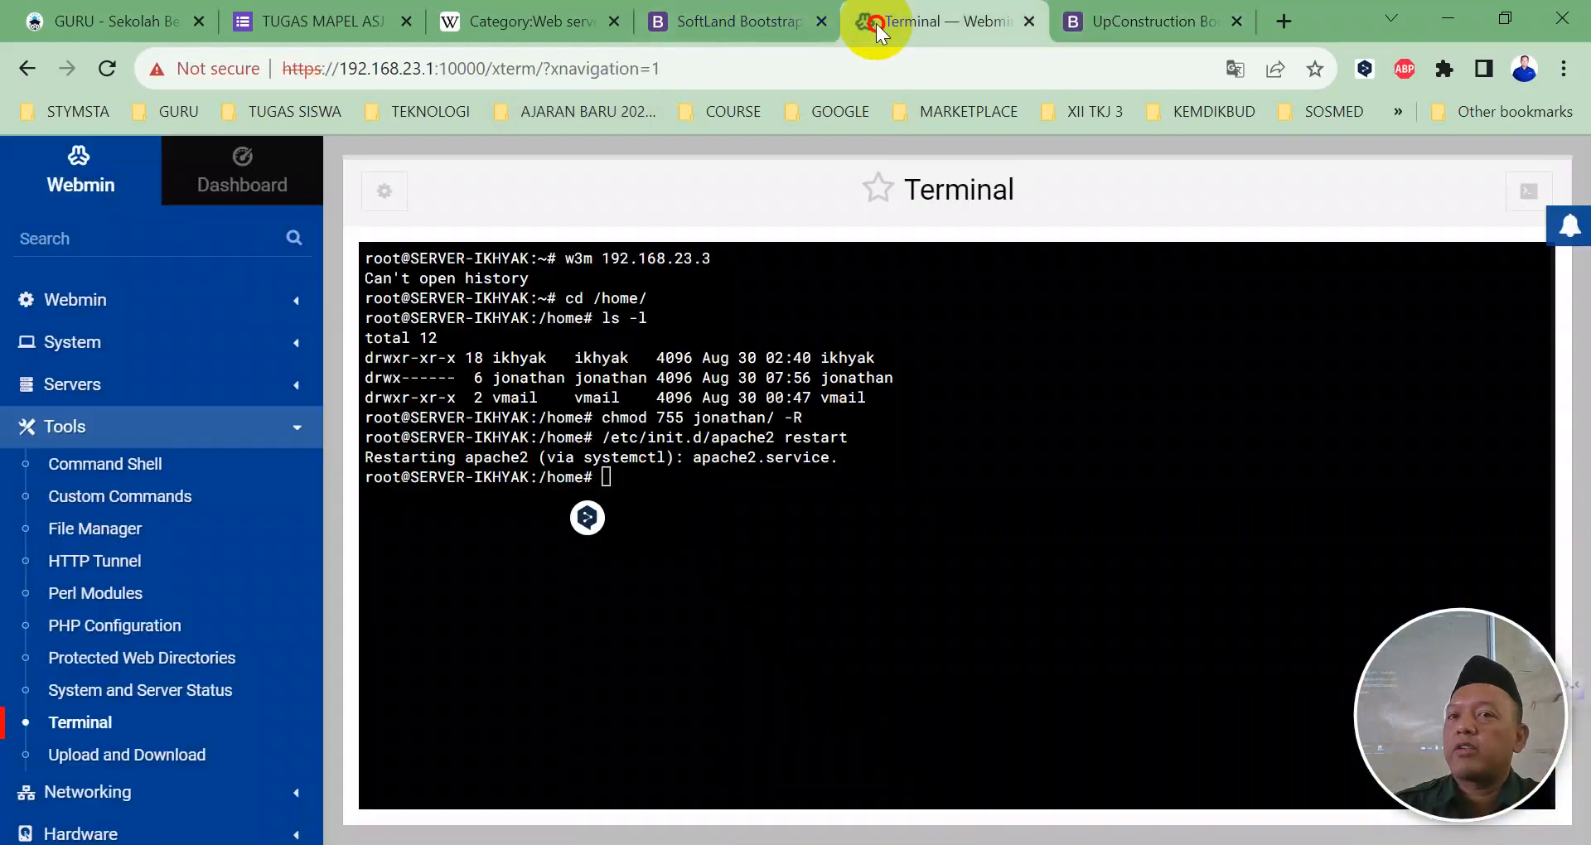
left_click(876, 23)
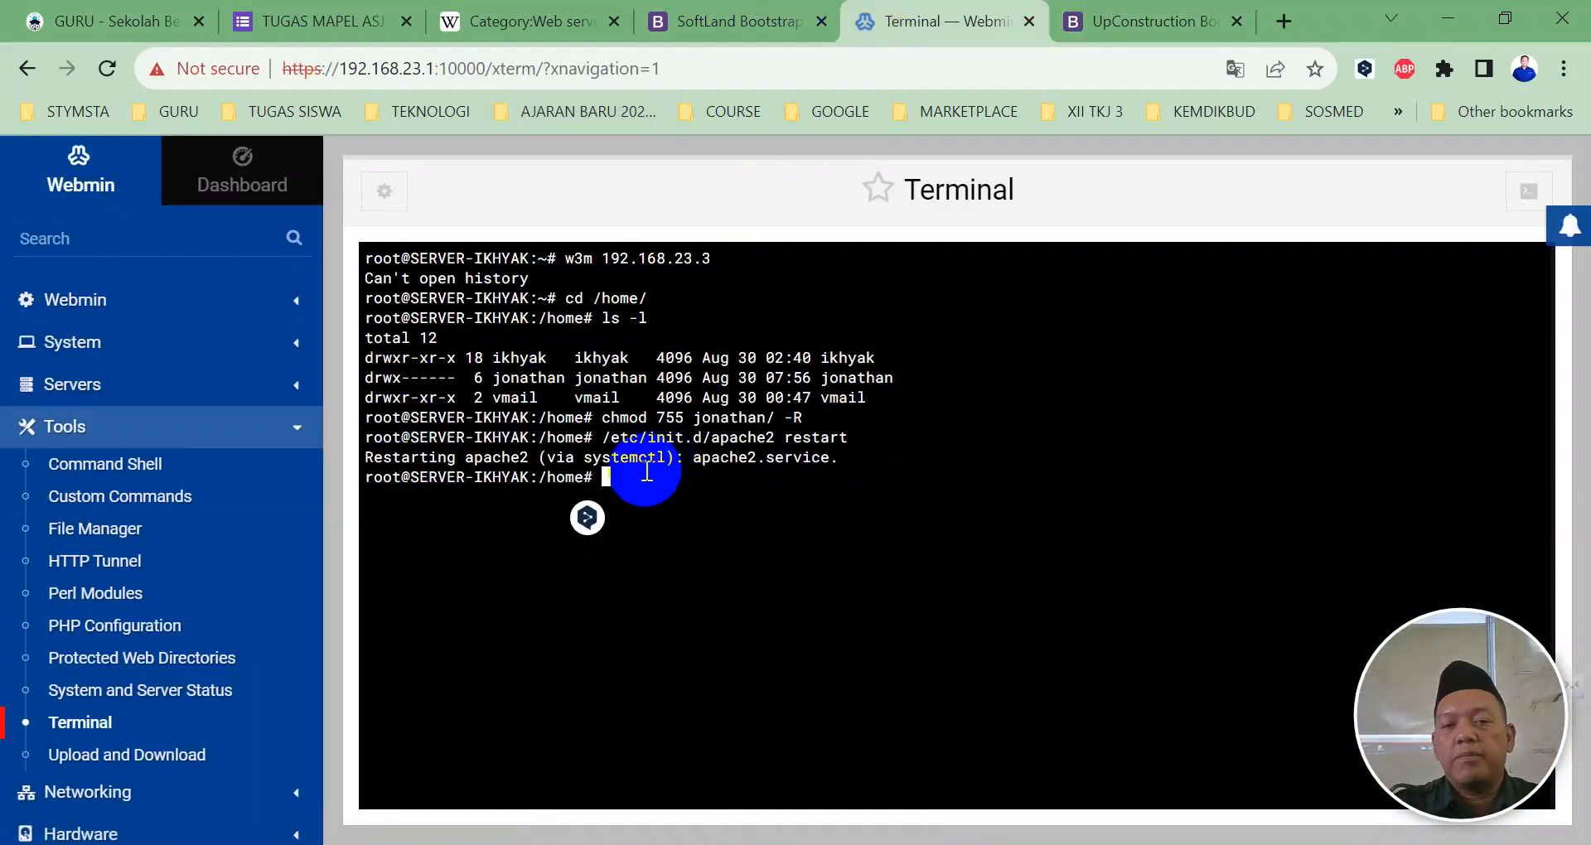
Step: Run chmod 700 jonathan/ -R and reload 192.168.23.3 to confirm it is blocked again
left_click_drag(392, 379, 465, 378)
left_click(613, 478)
type("chmod 700")
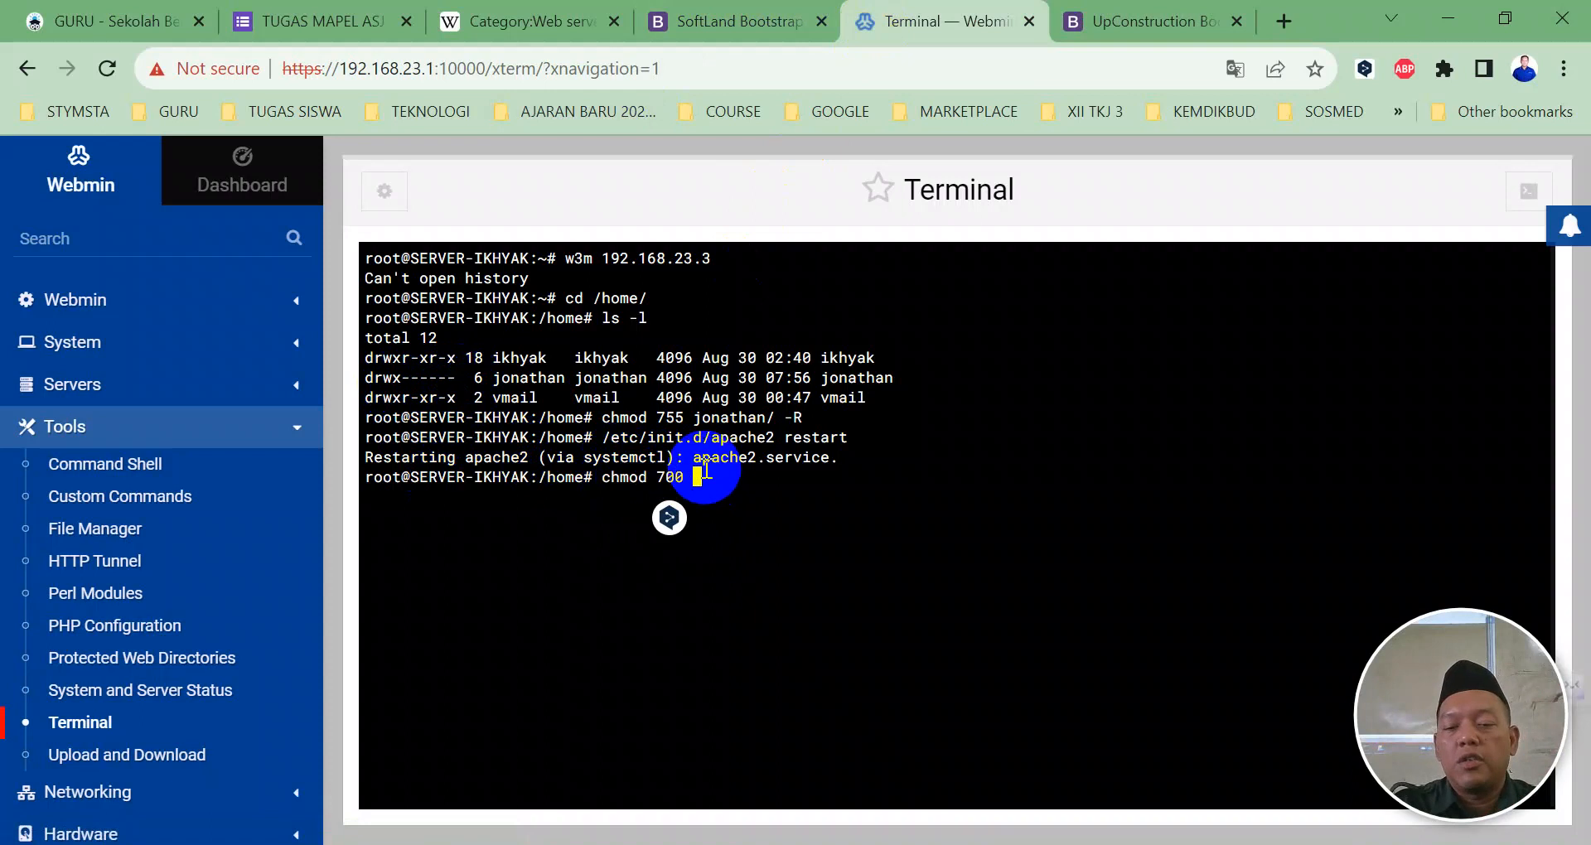
type(" jonathan/ ")
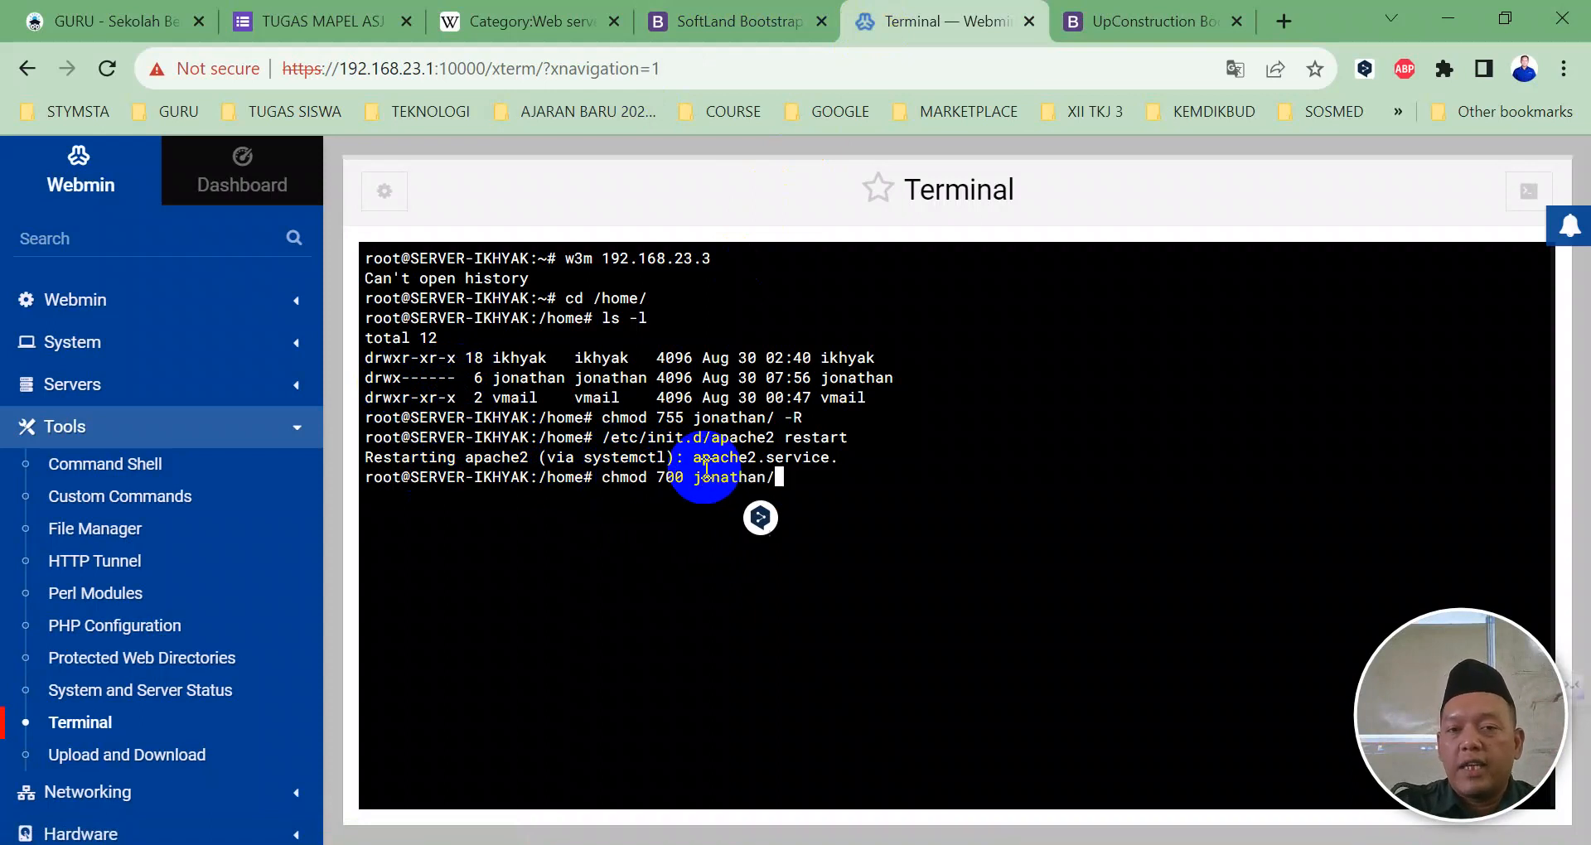
type("-R")
key("Return")
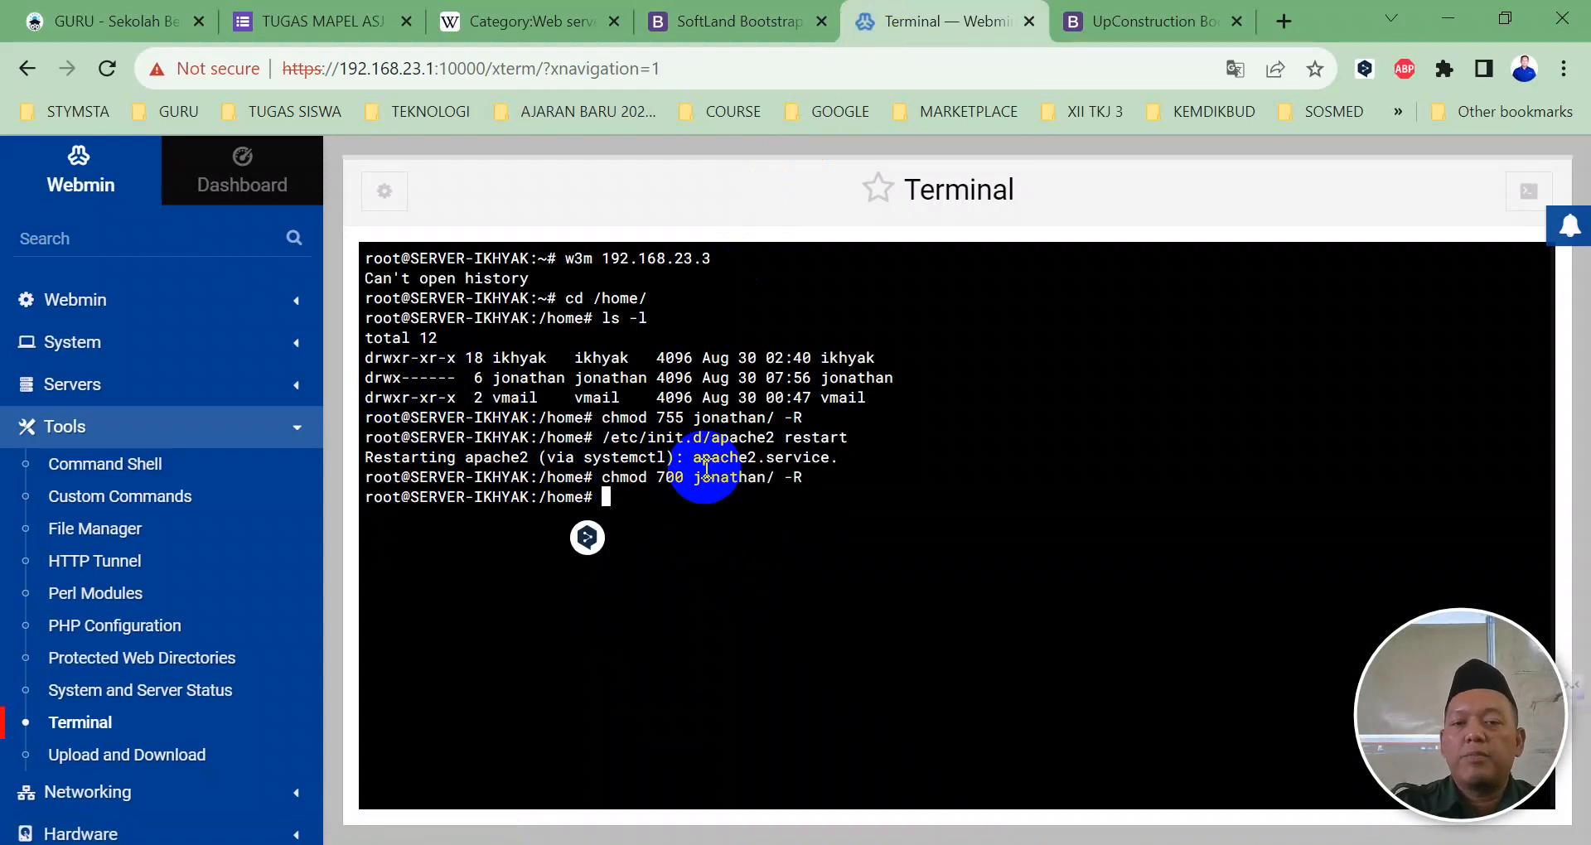
left_click(1118, 21)
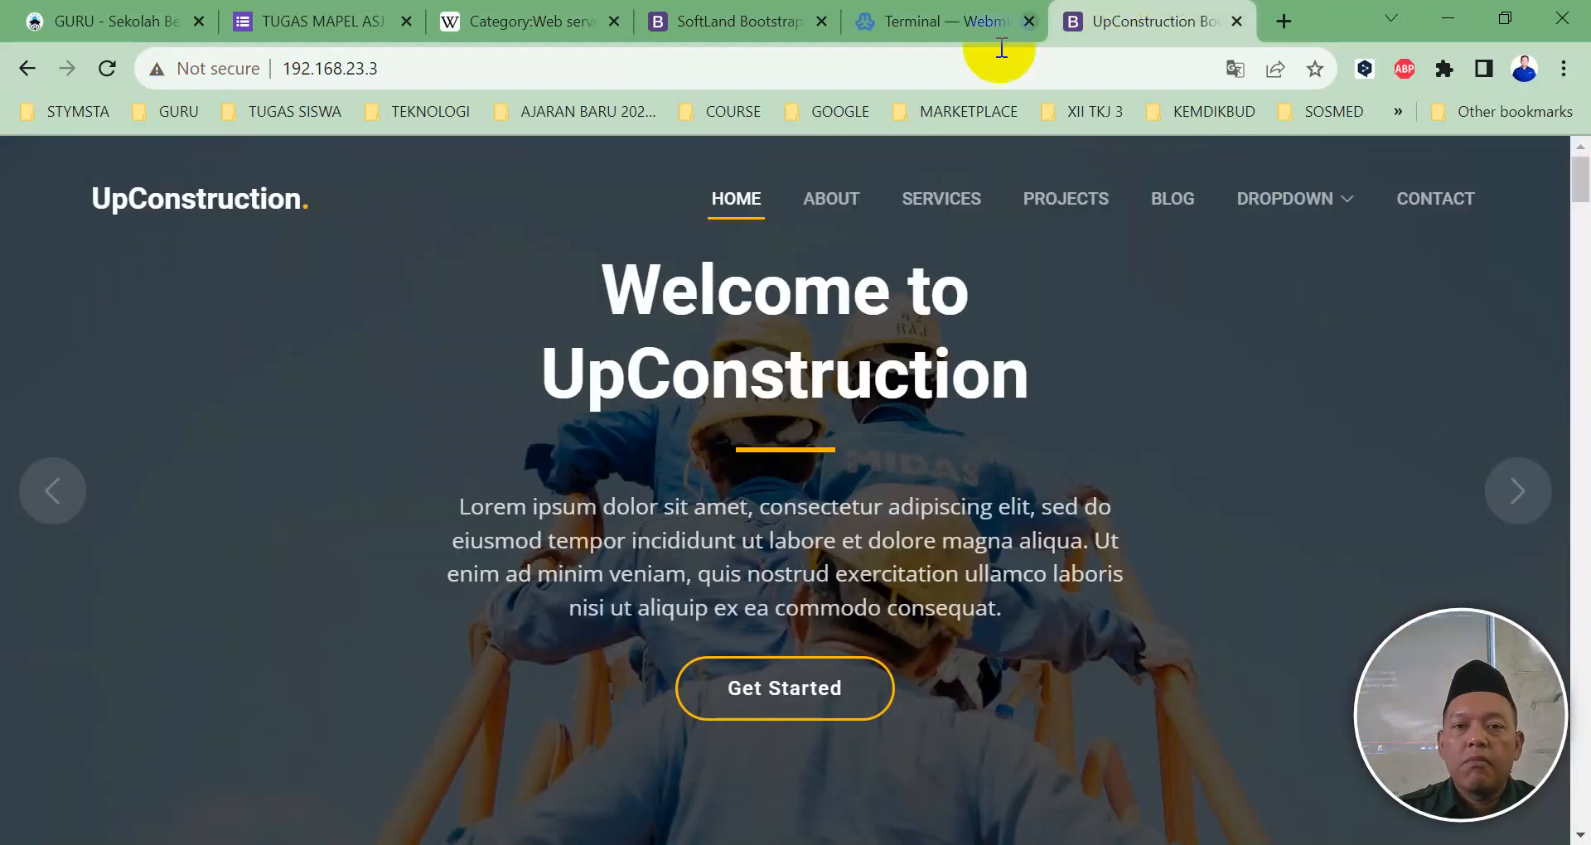
left_click(110, 64)
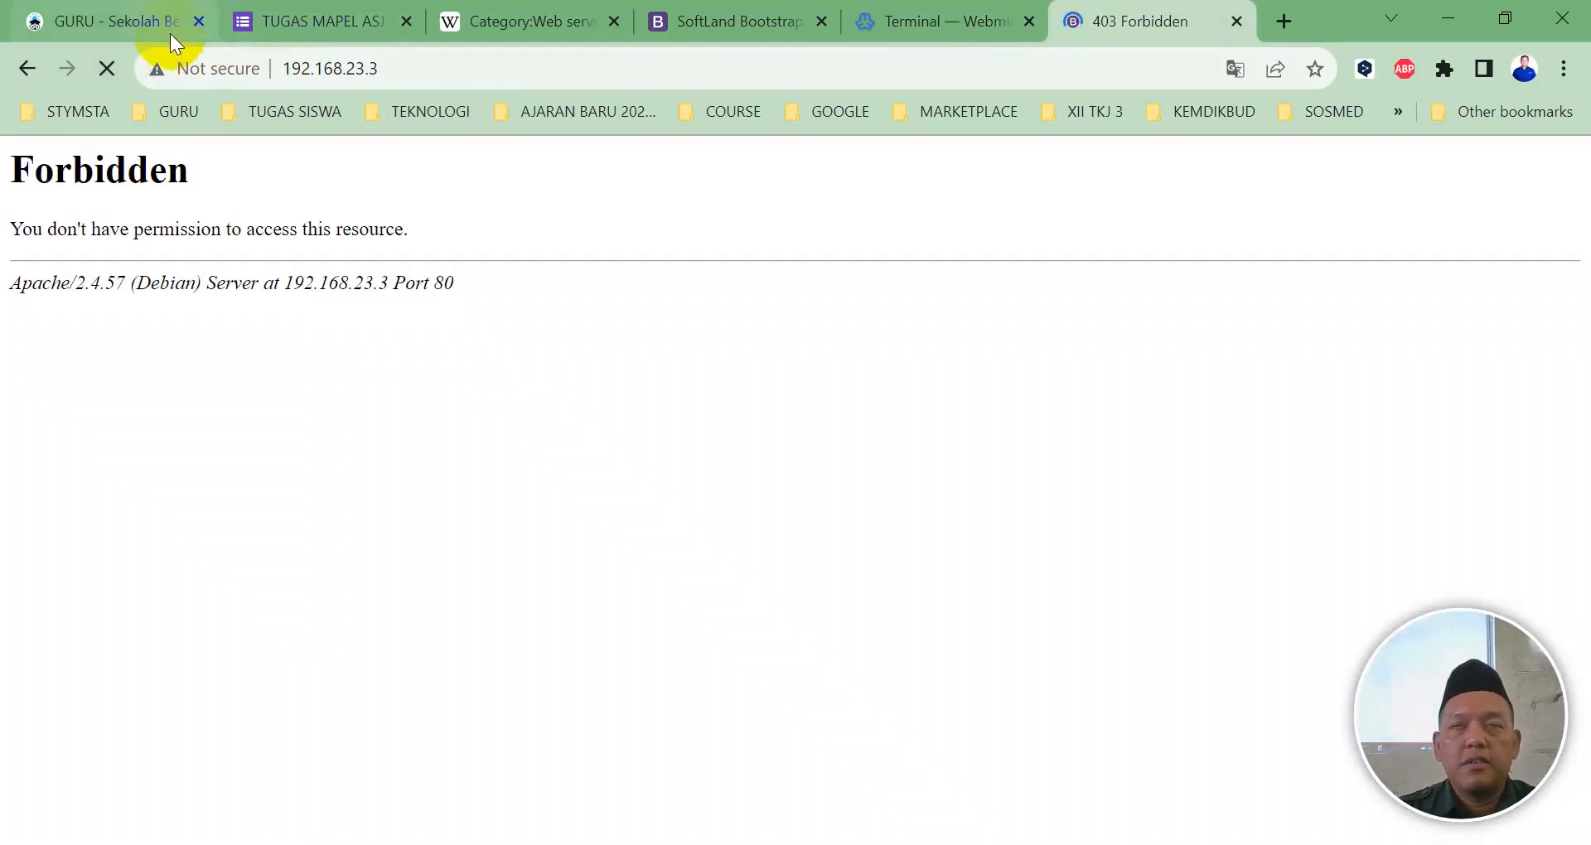
mouse_move(171, 35)
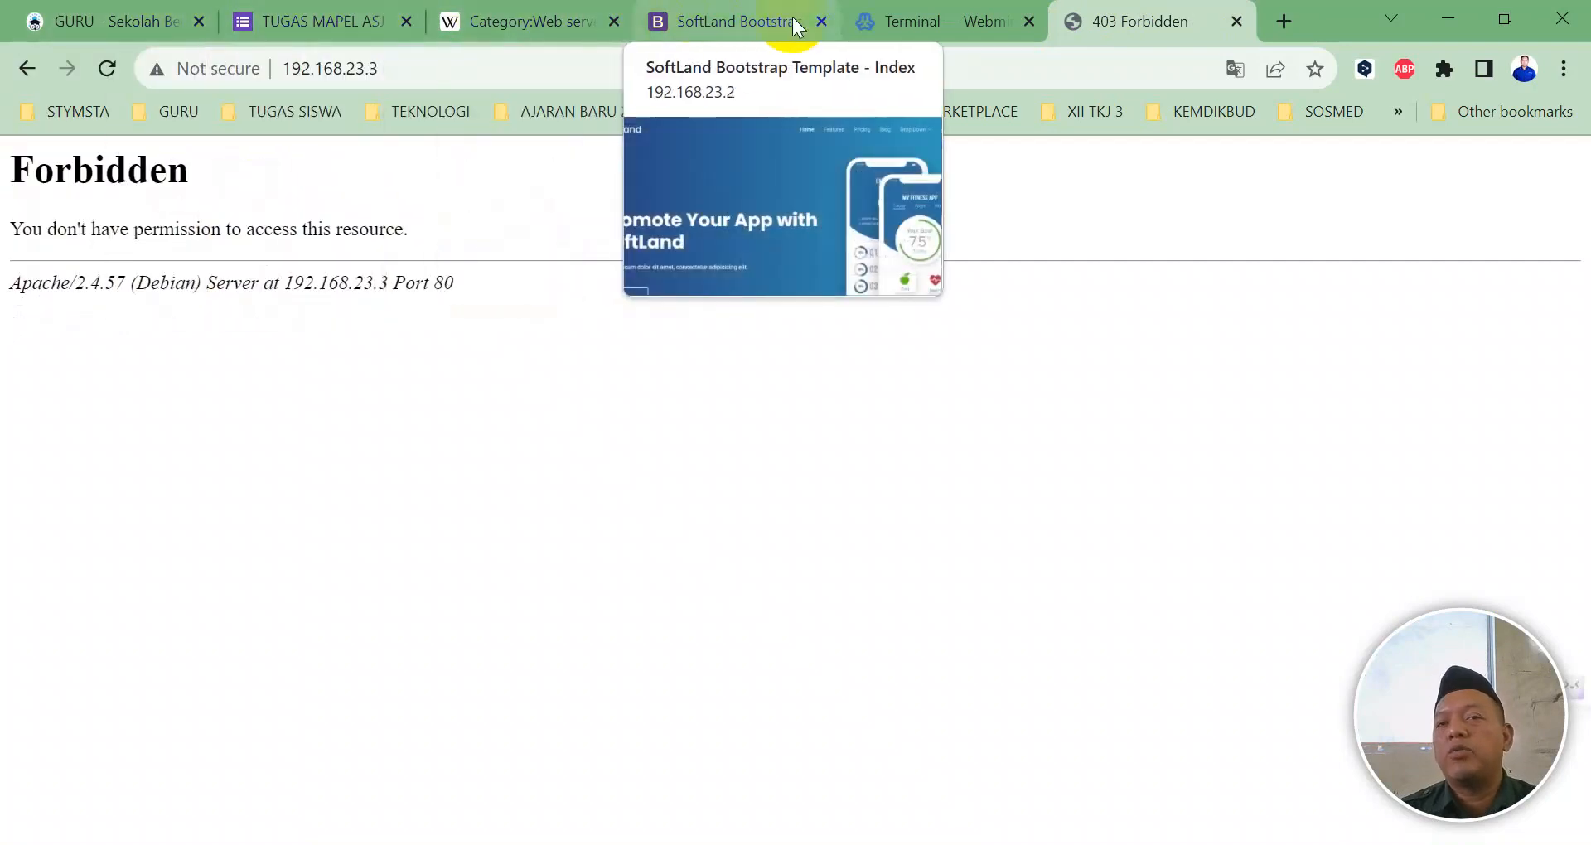
left_click(858, 29)
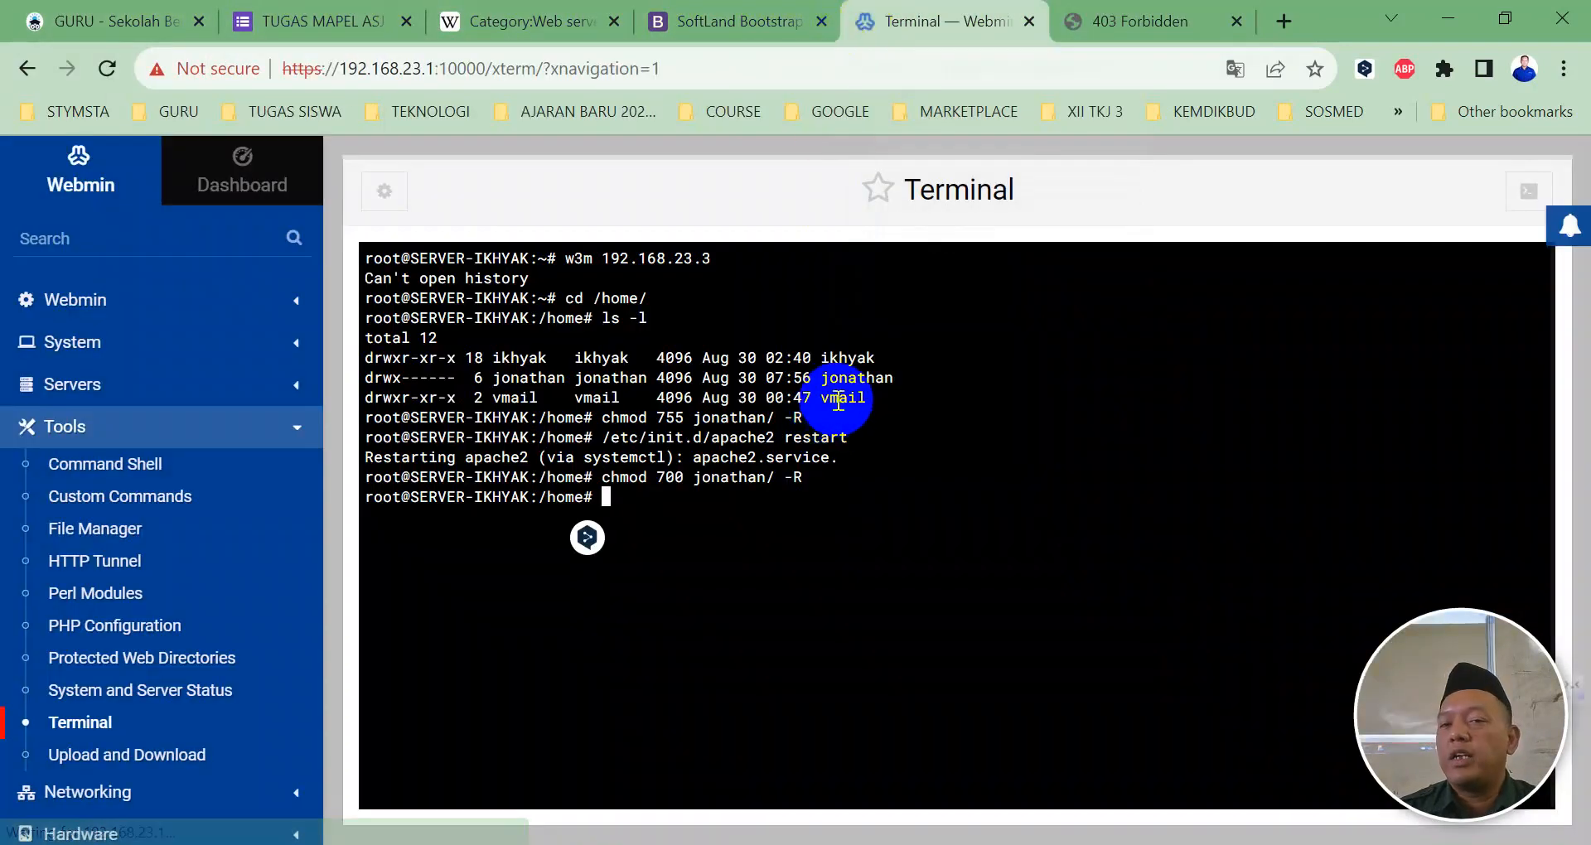
Step: Run ls -l to confirm jonathan is drwx------, then view the 403 Forbidden page
left_click_drag(820, 378, 898, 378)
left_click_drag(464, 378, 362, 380)
type("ls")
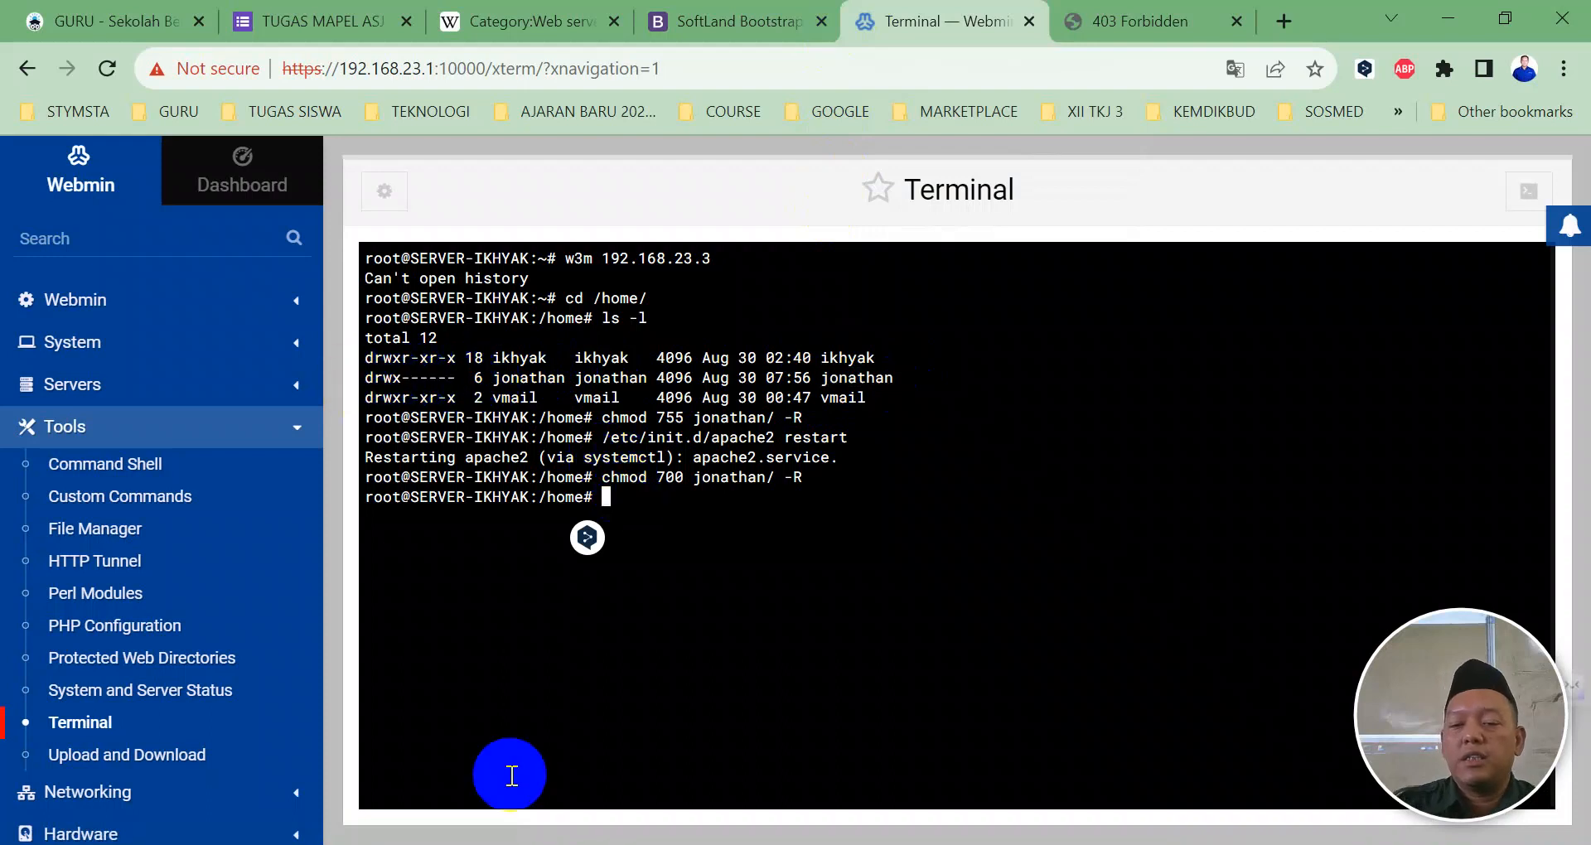
type(" -l")
key("Return")
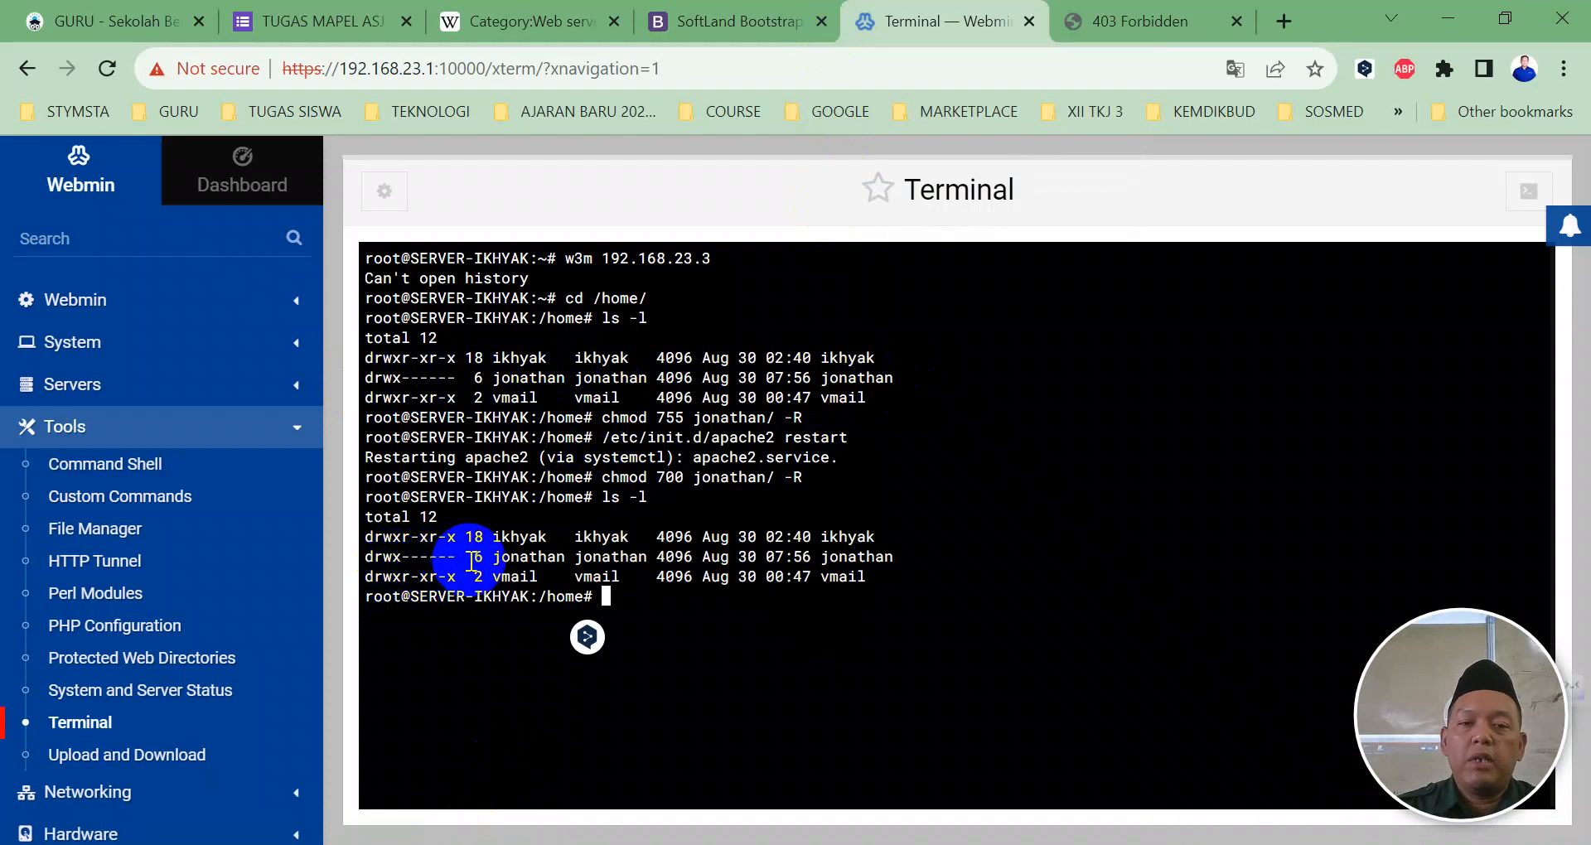
left_click(1095, 30)
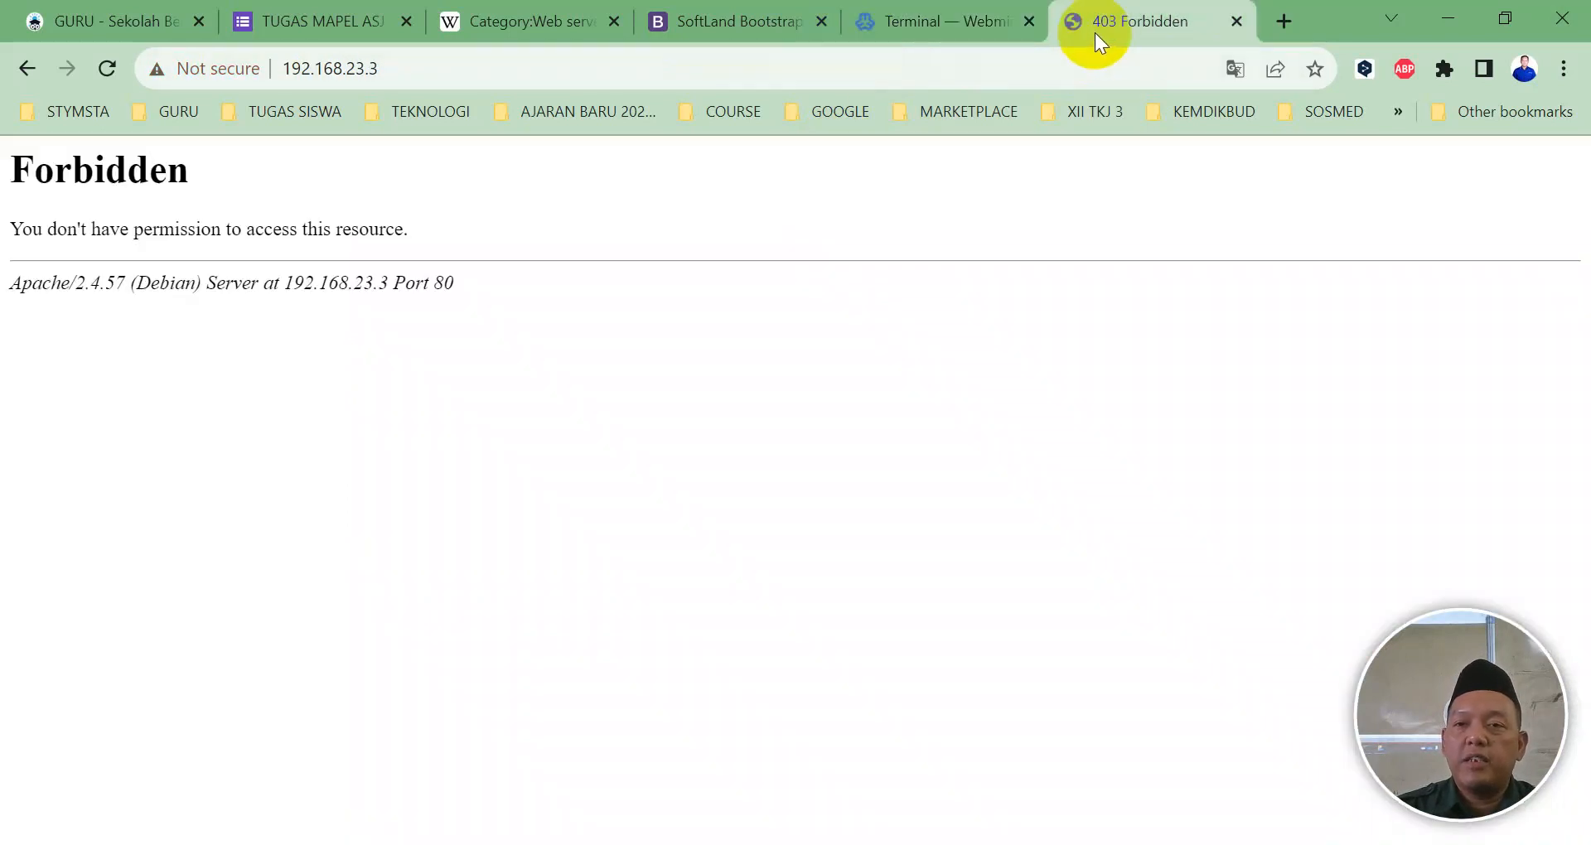
Step: Rerun 'chmod 755 jonathan/ -R' and reload 192.168.23.3 to get UpConstruction back
left_click(891, 18)
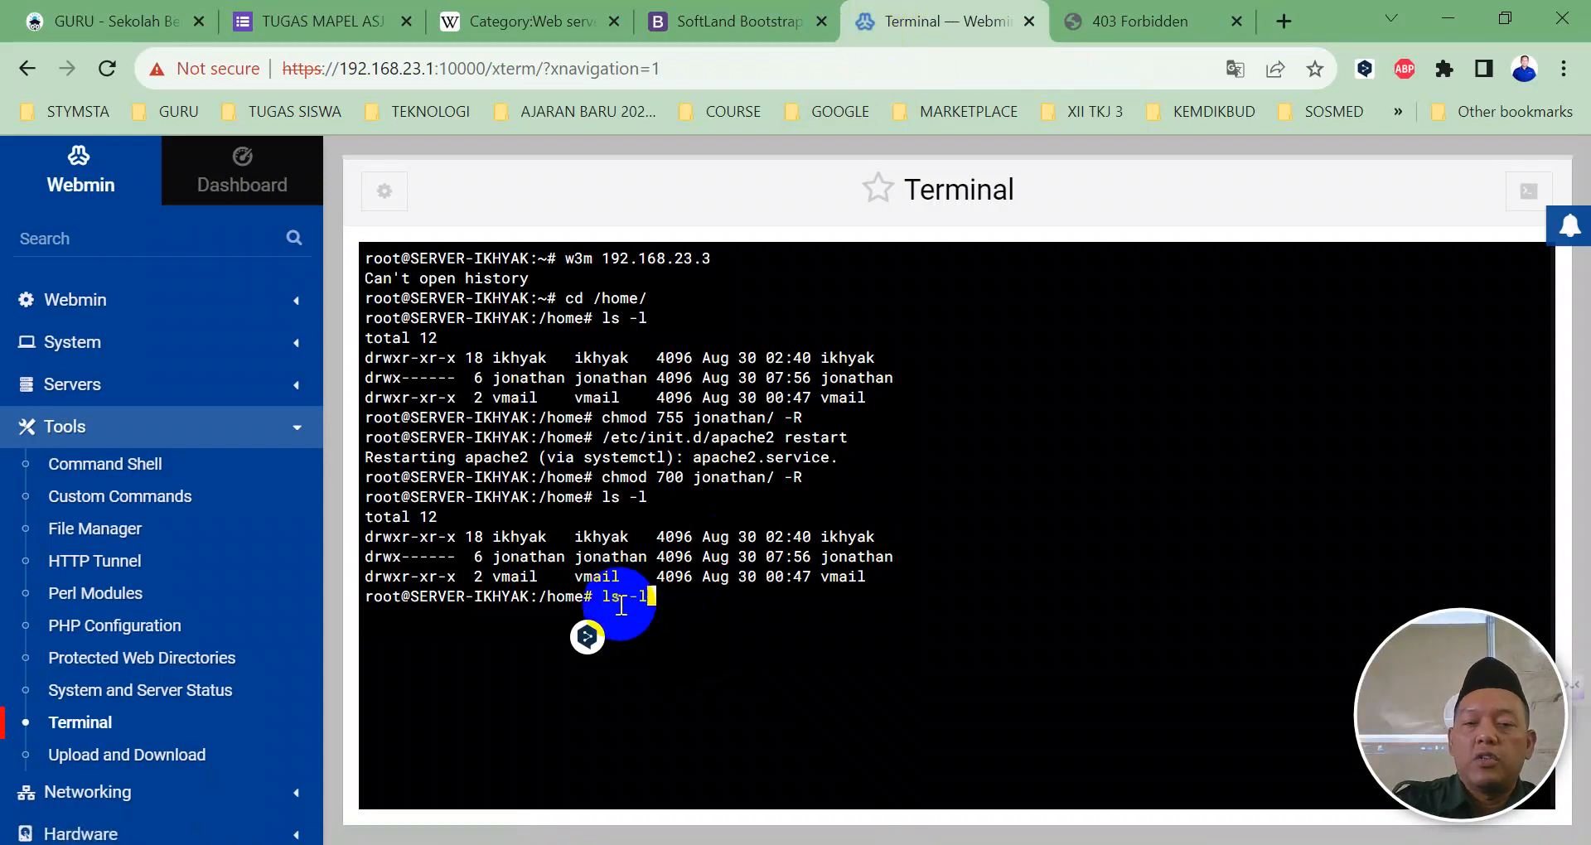
key("Up")
key("Up")
key("Up")
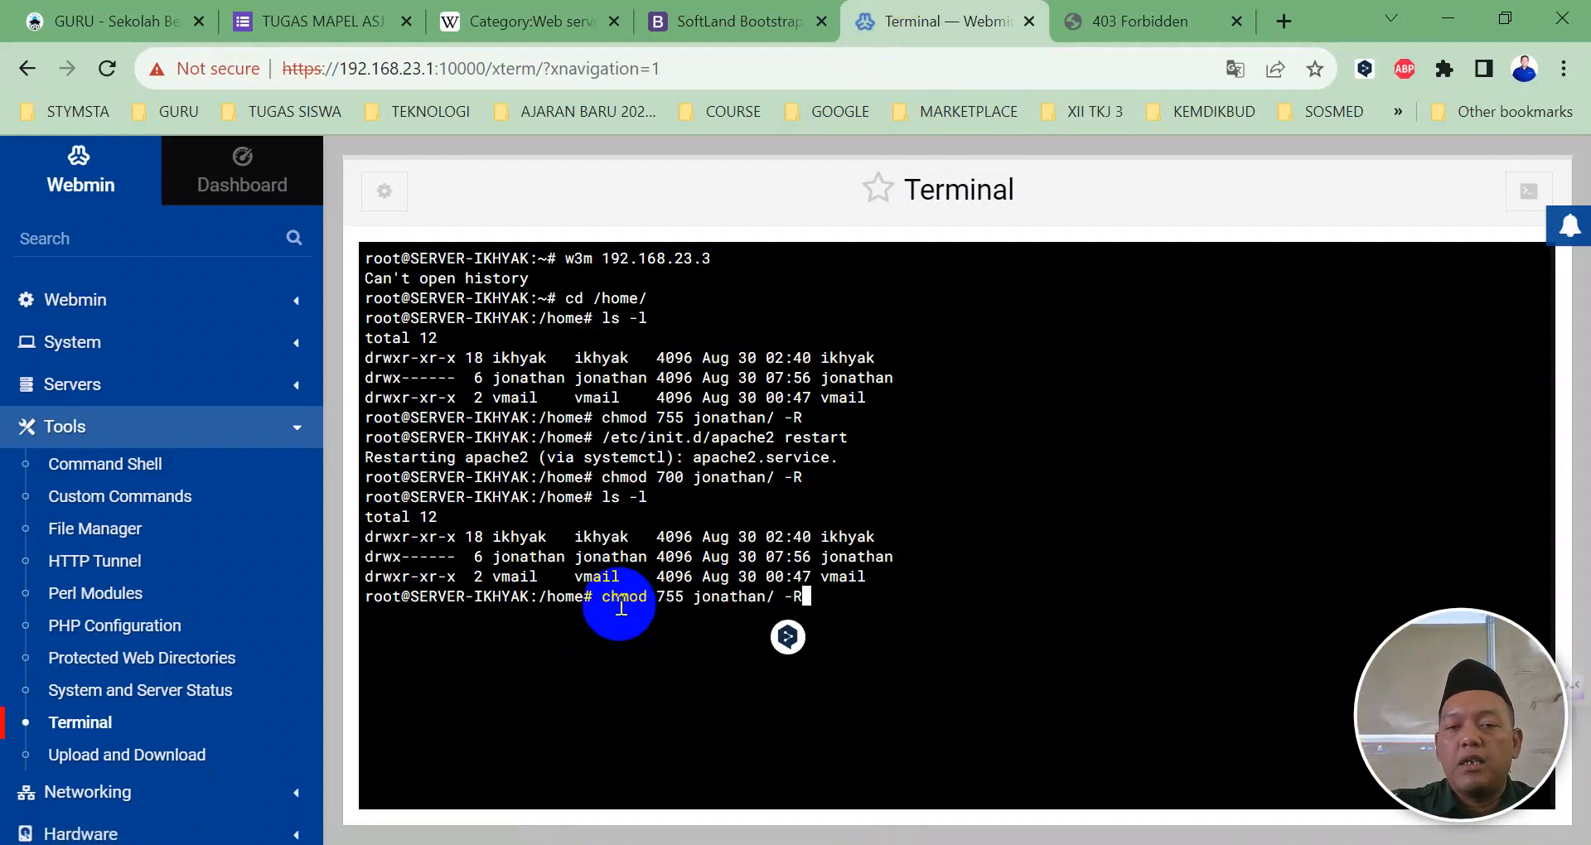
key("Return")
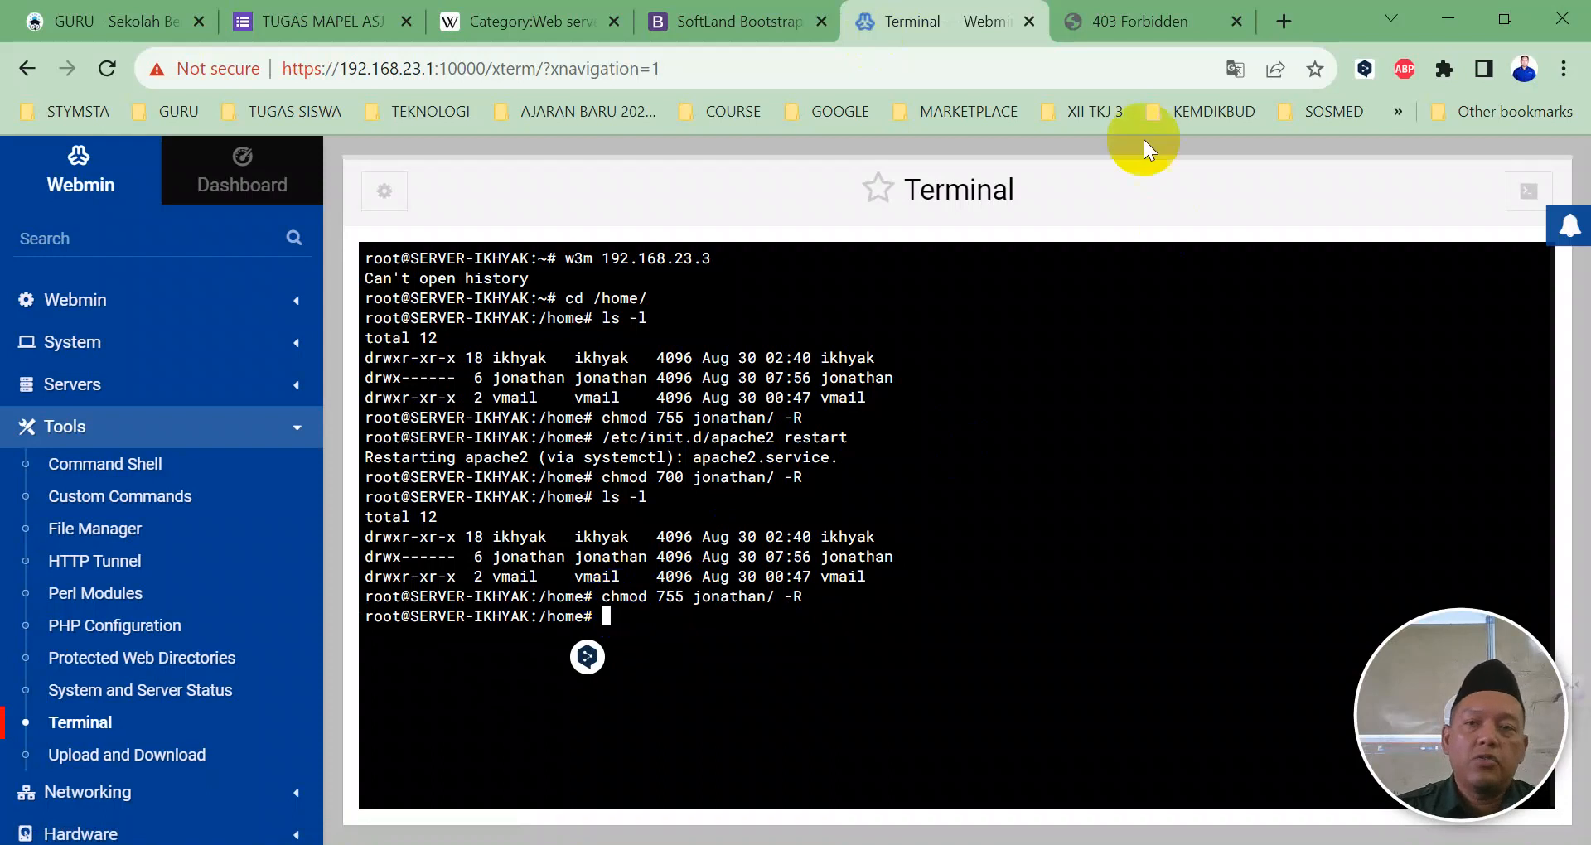
left_click(1127, 21)
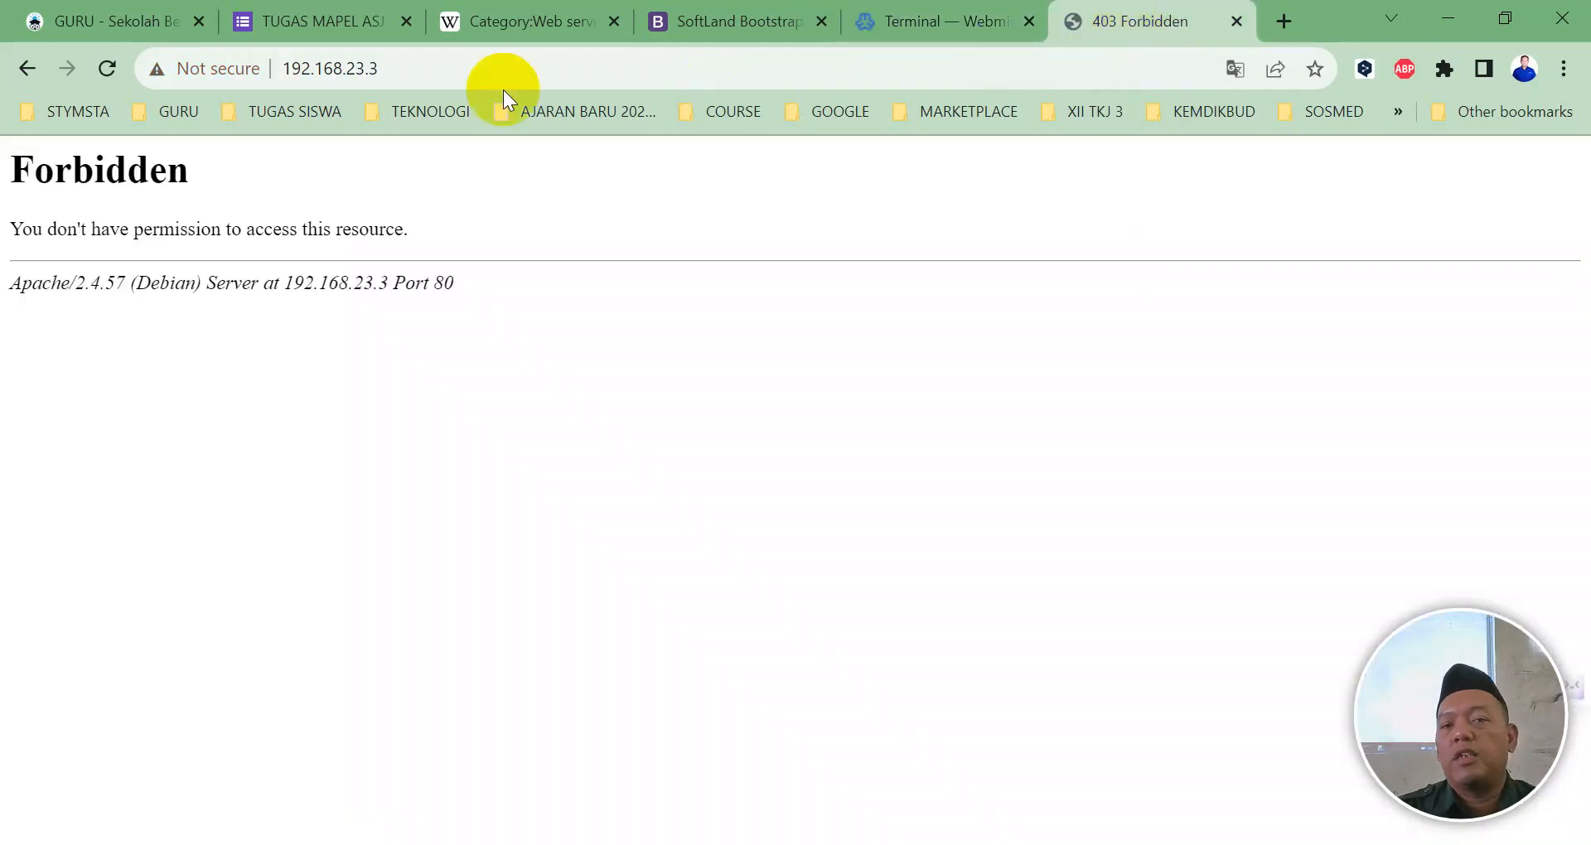
left_click(108, 66)
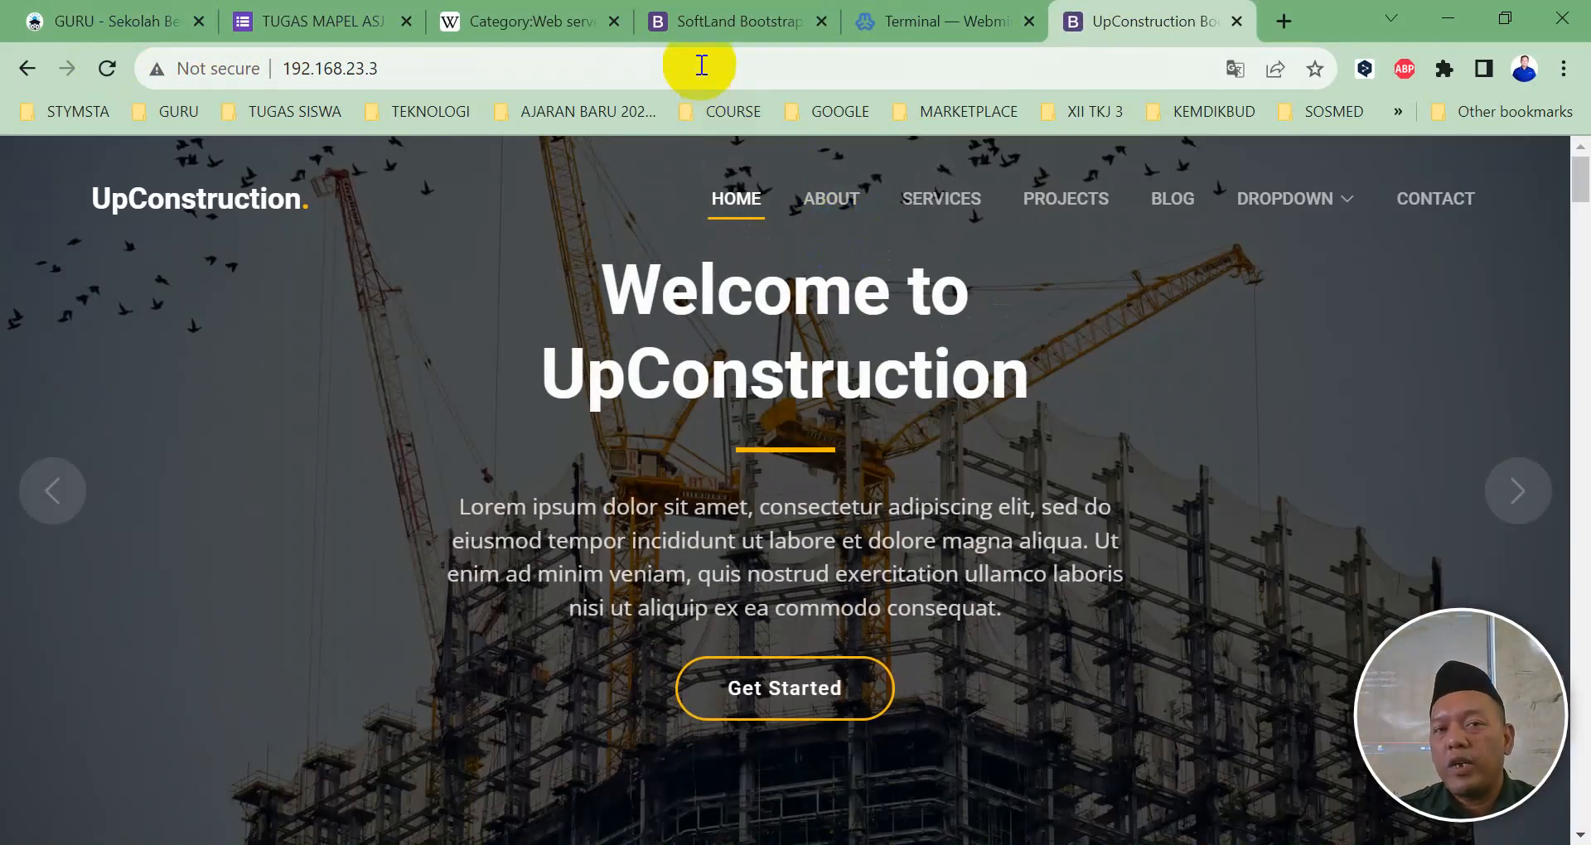
Step: Reload the SoftLand tab and change its address to 192.168.23.1 to check the Yummy site
left_click(704, 25)
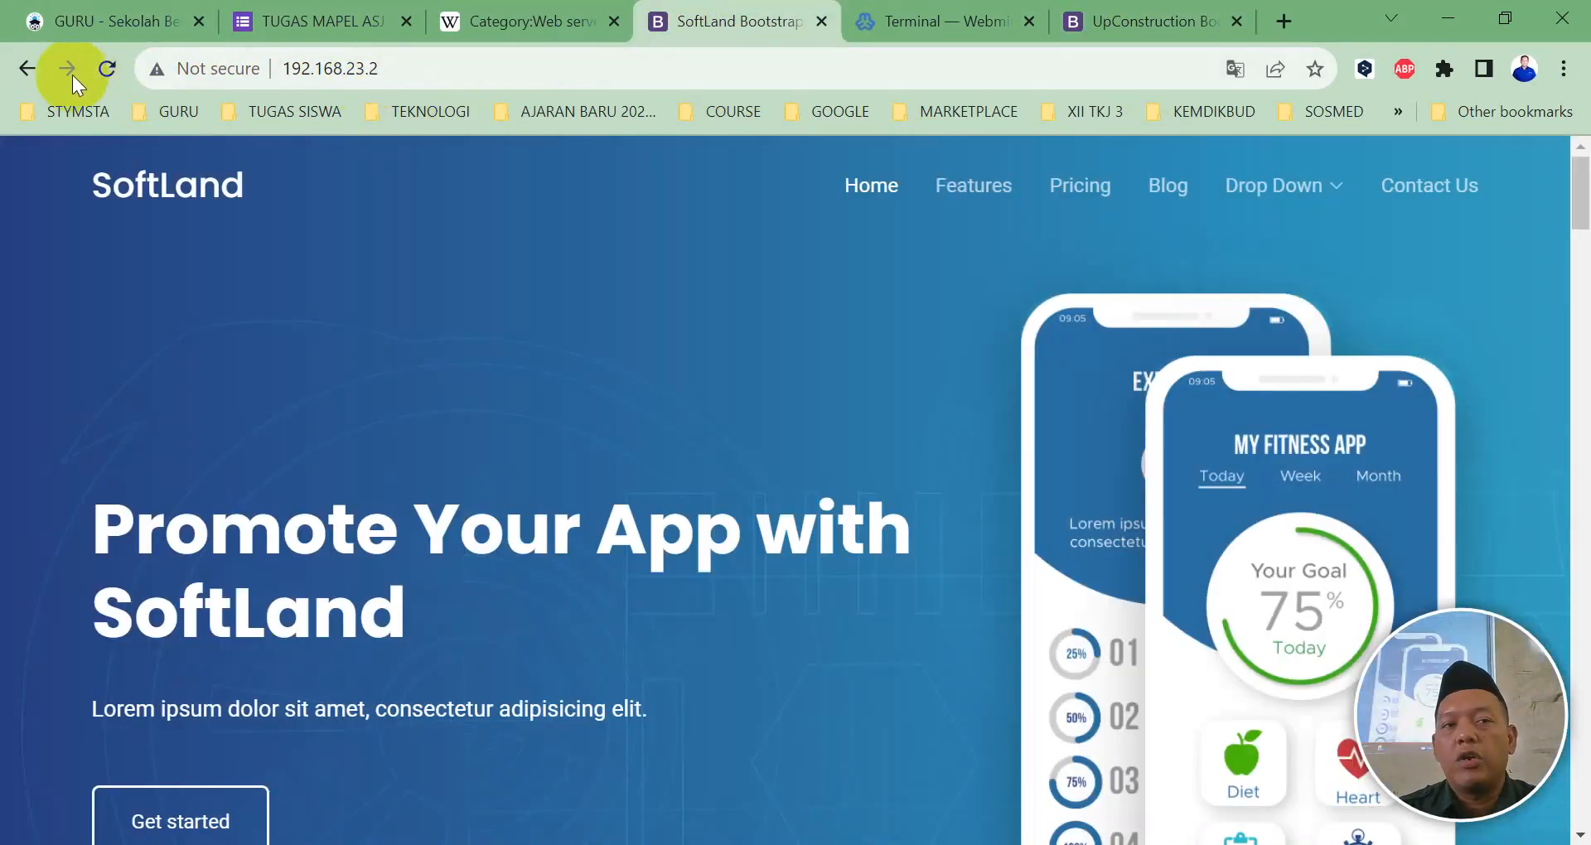
left_click(103, 68)
left_click(455, 66)
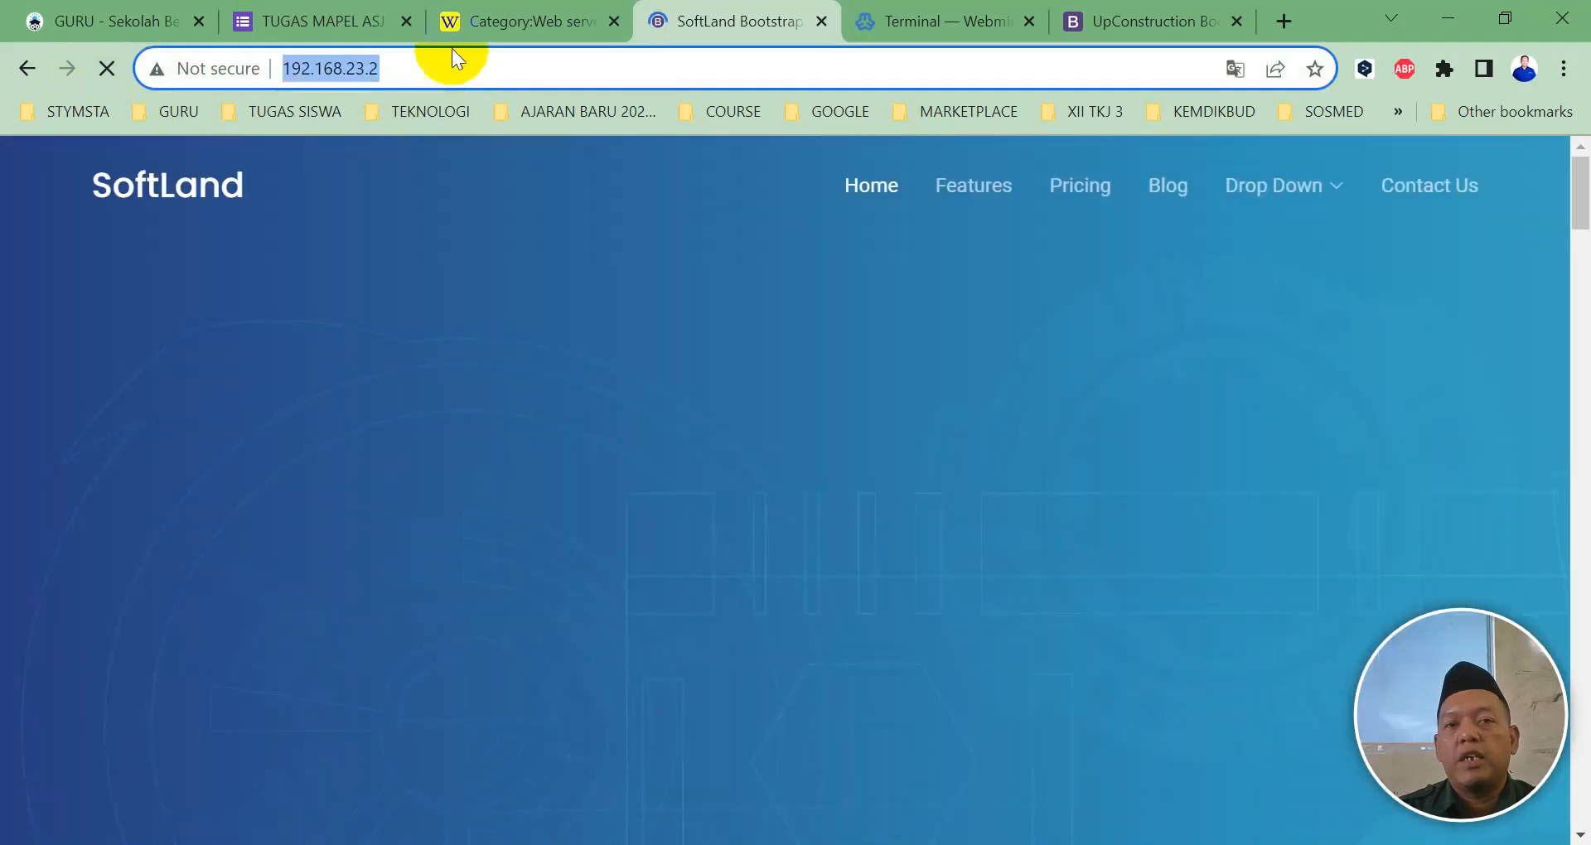
key("Right")
key("BackSpace")
type("1")
key("Return")
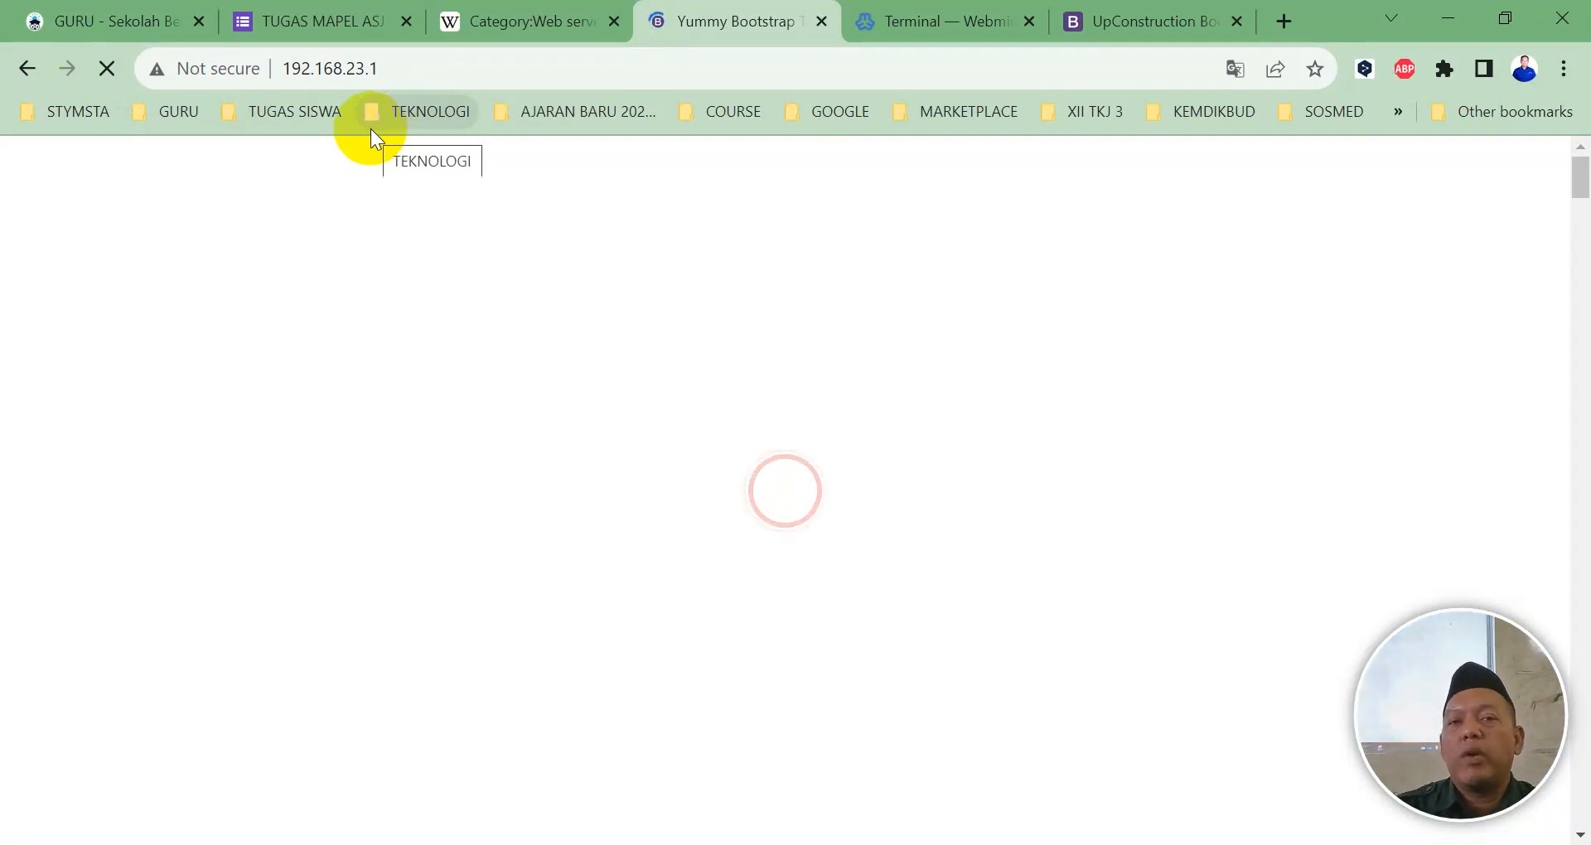
left_click(898, 23)
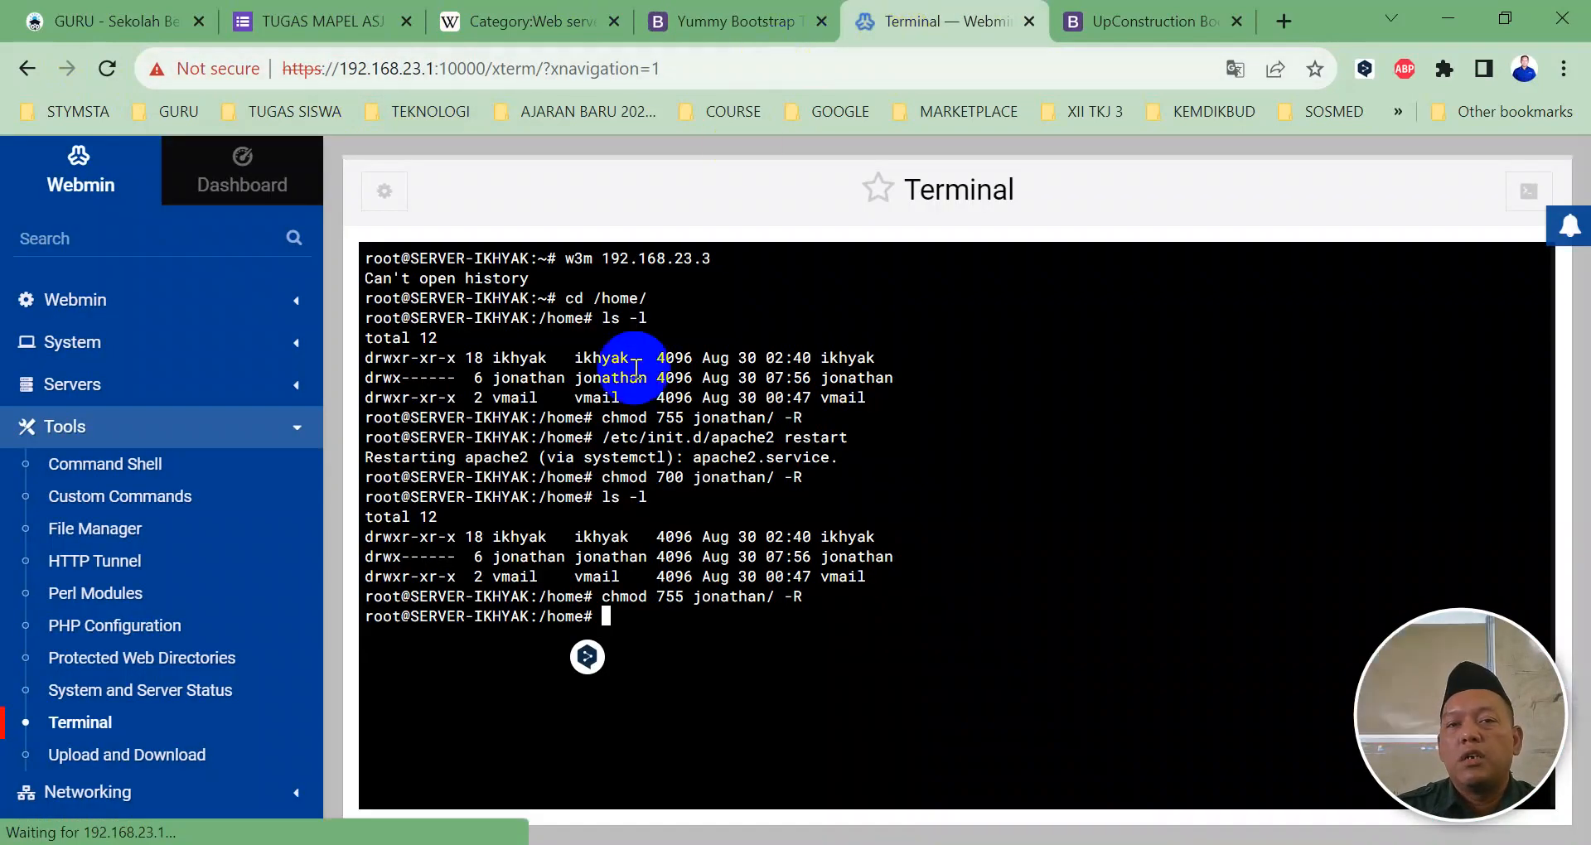
Step: Open Servers > Apache Webserver showing the three virtual hosts and stop Apache
left_click(416, 276)
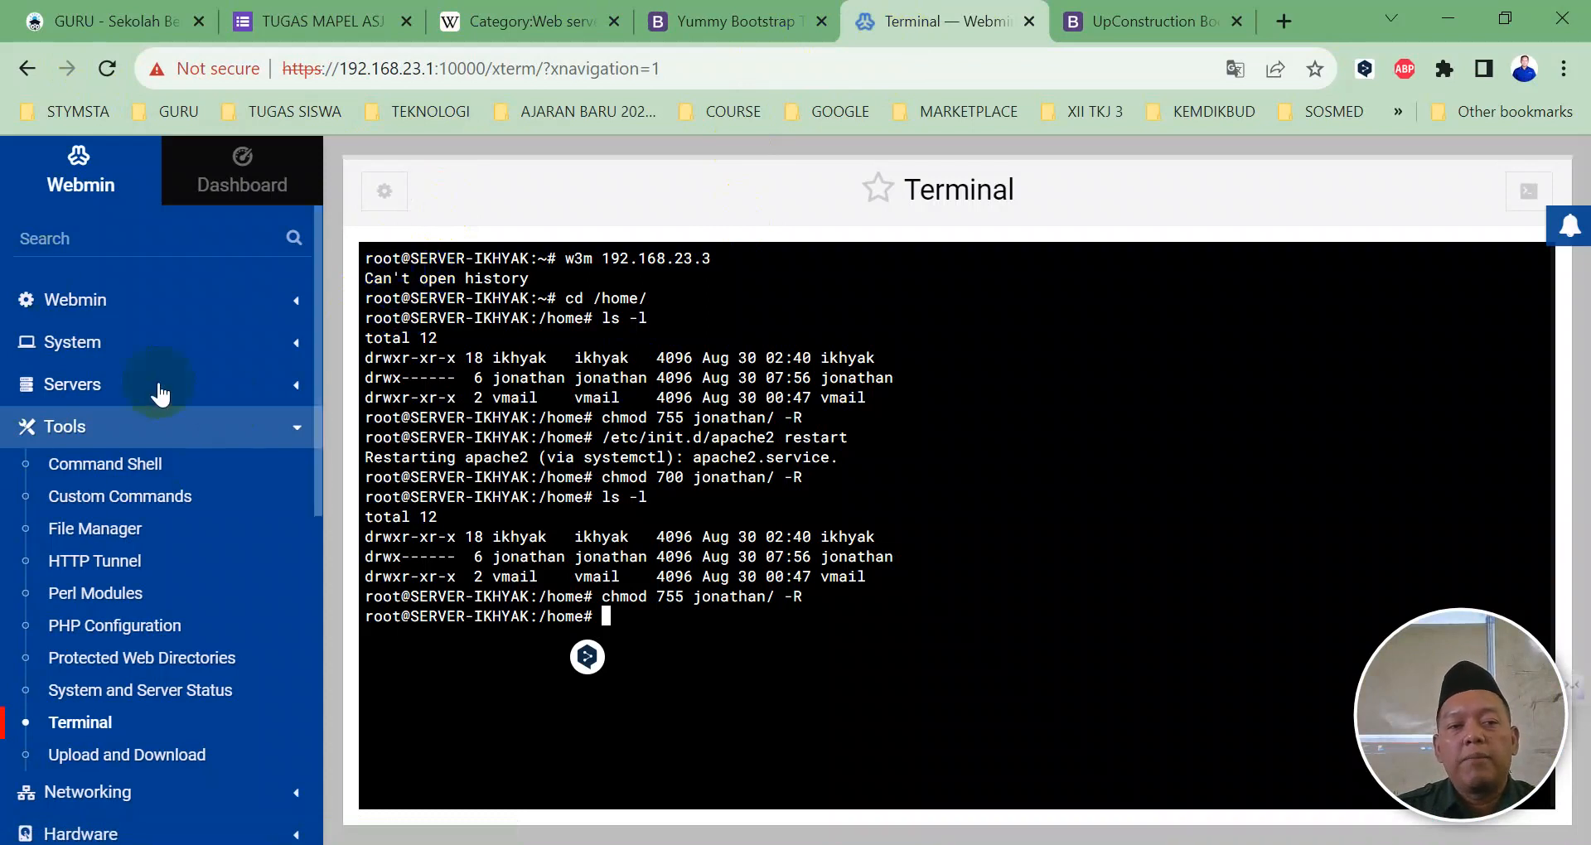
left_click(71, 386)
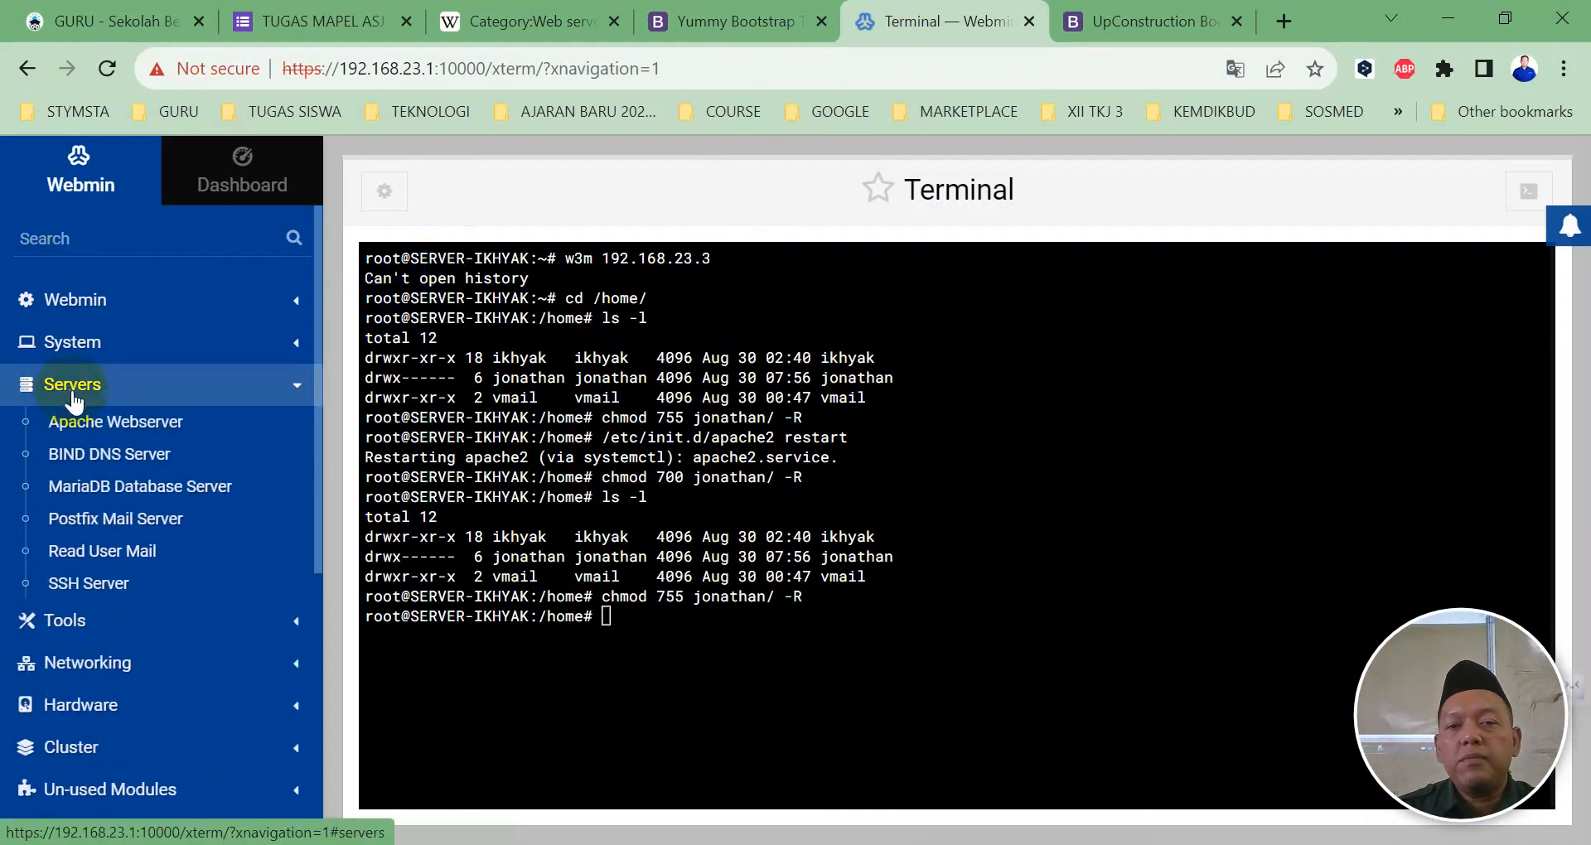
left_click(1228, 324)
left_click(1355, 249)
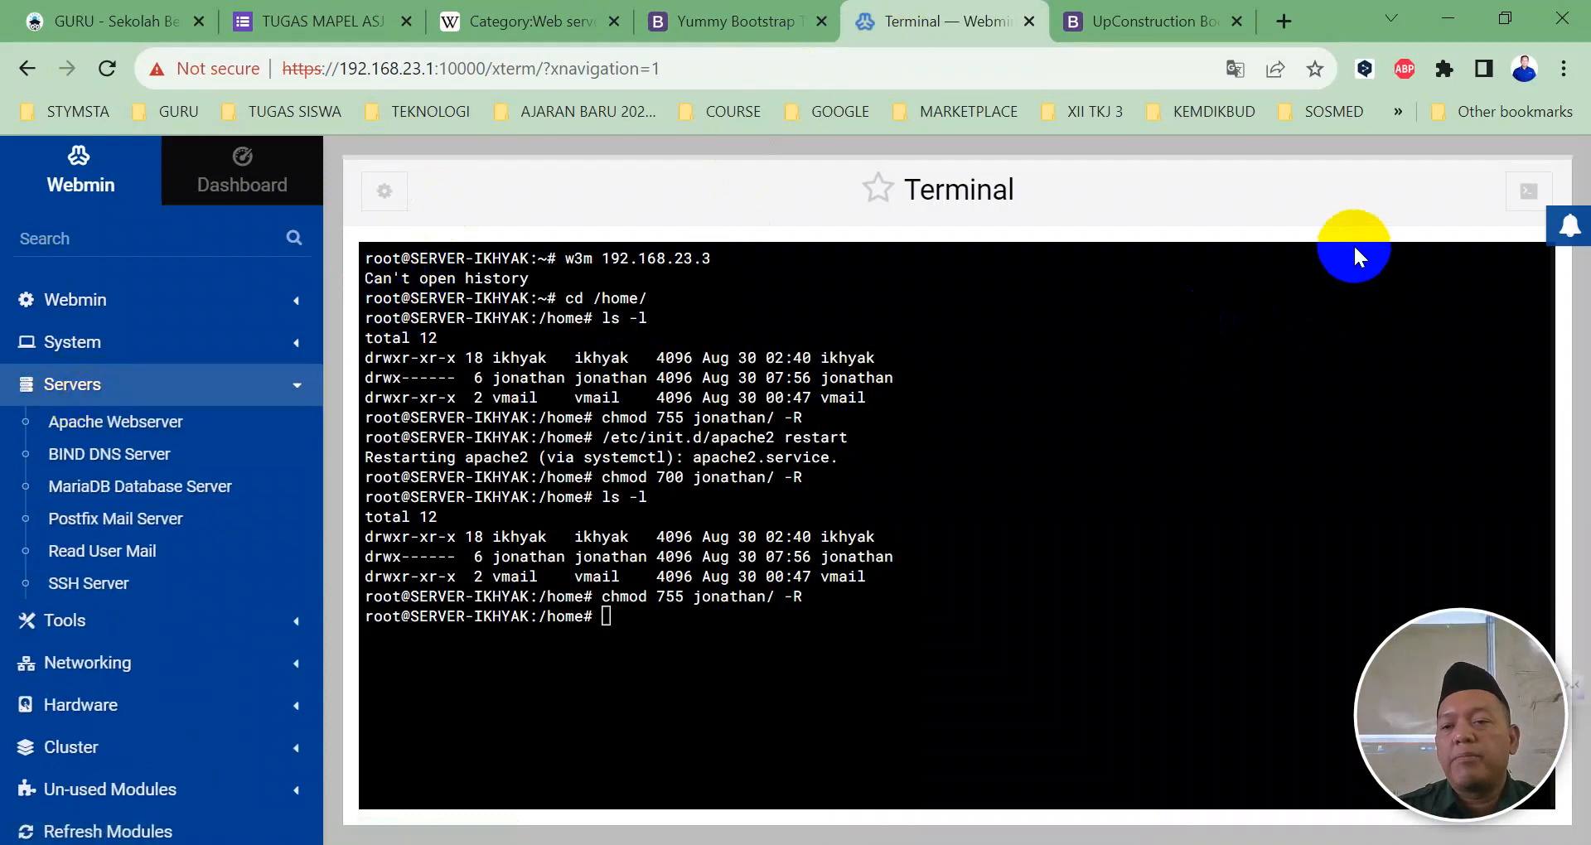
left_click(837, 272)
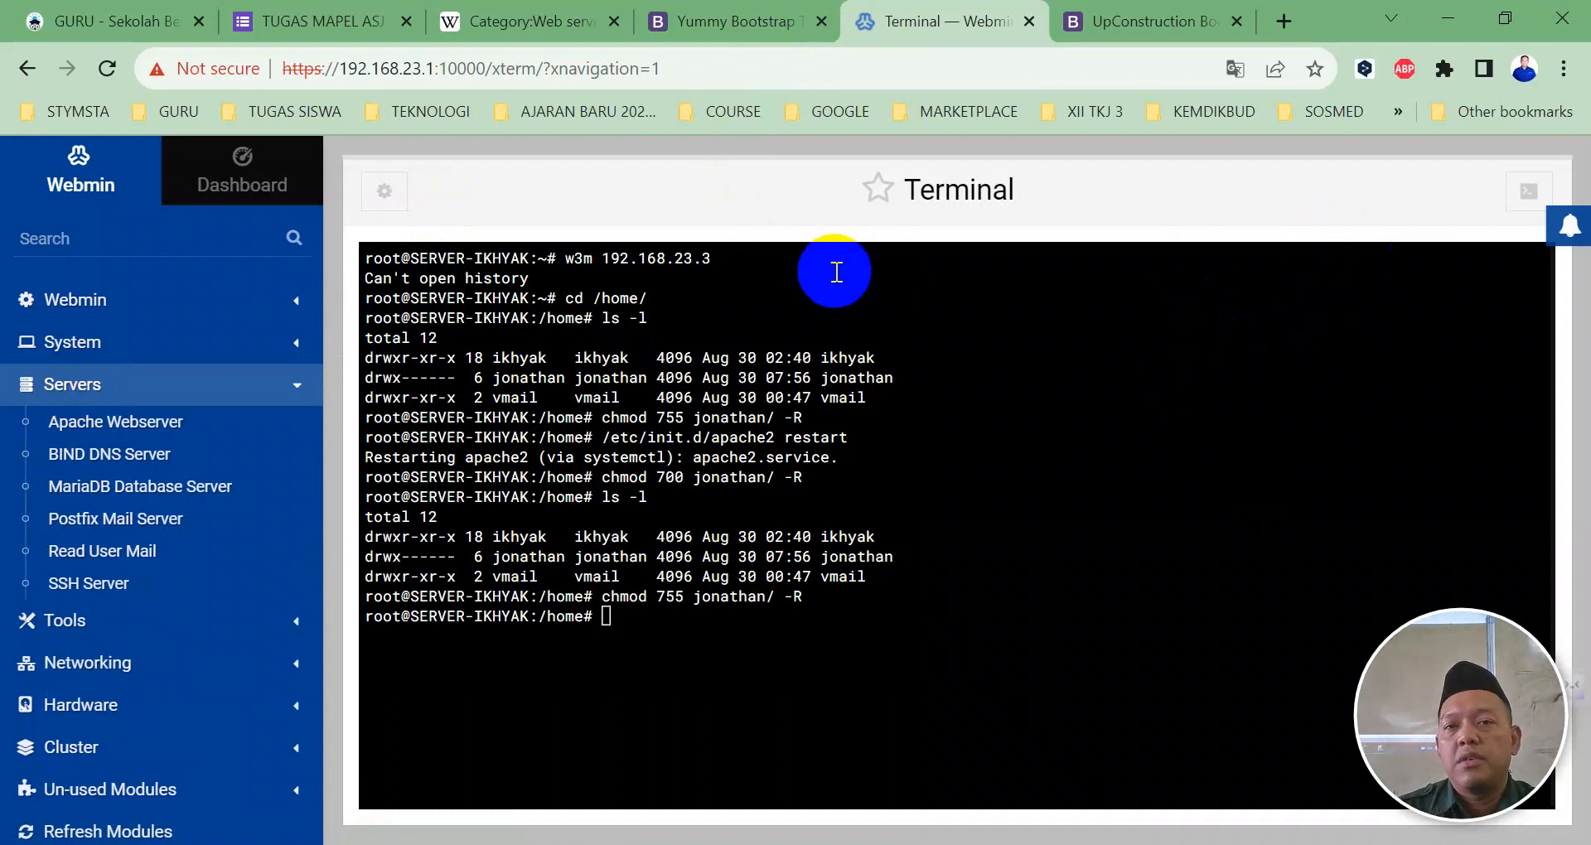
left_click(106, 421)
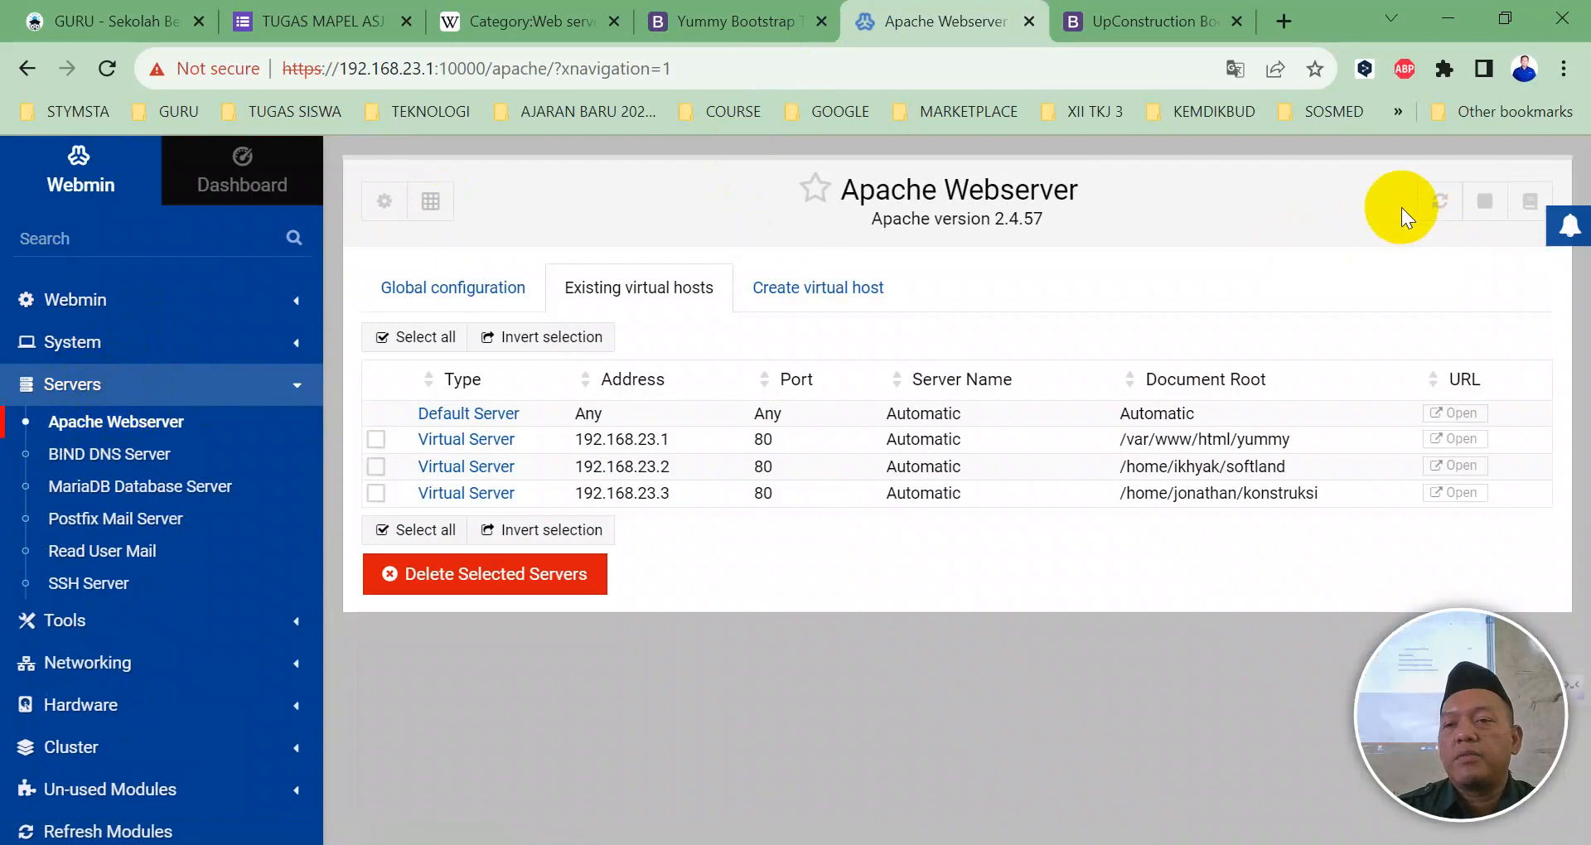
left_click(1485, 203)
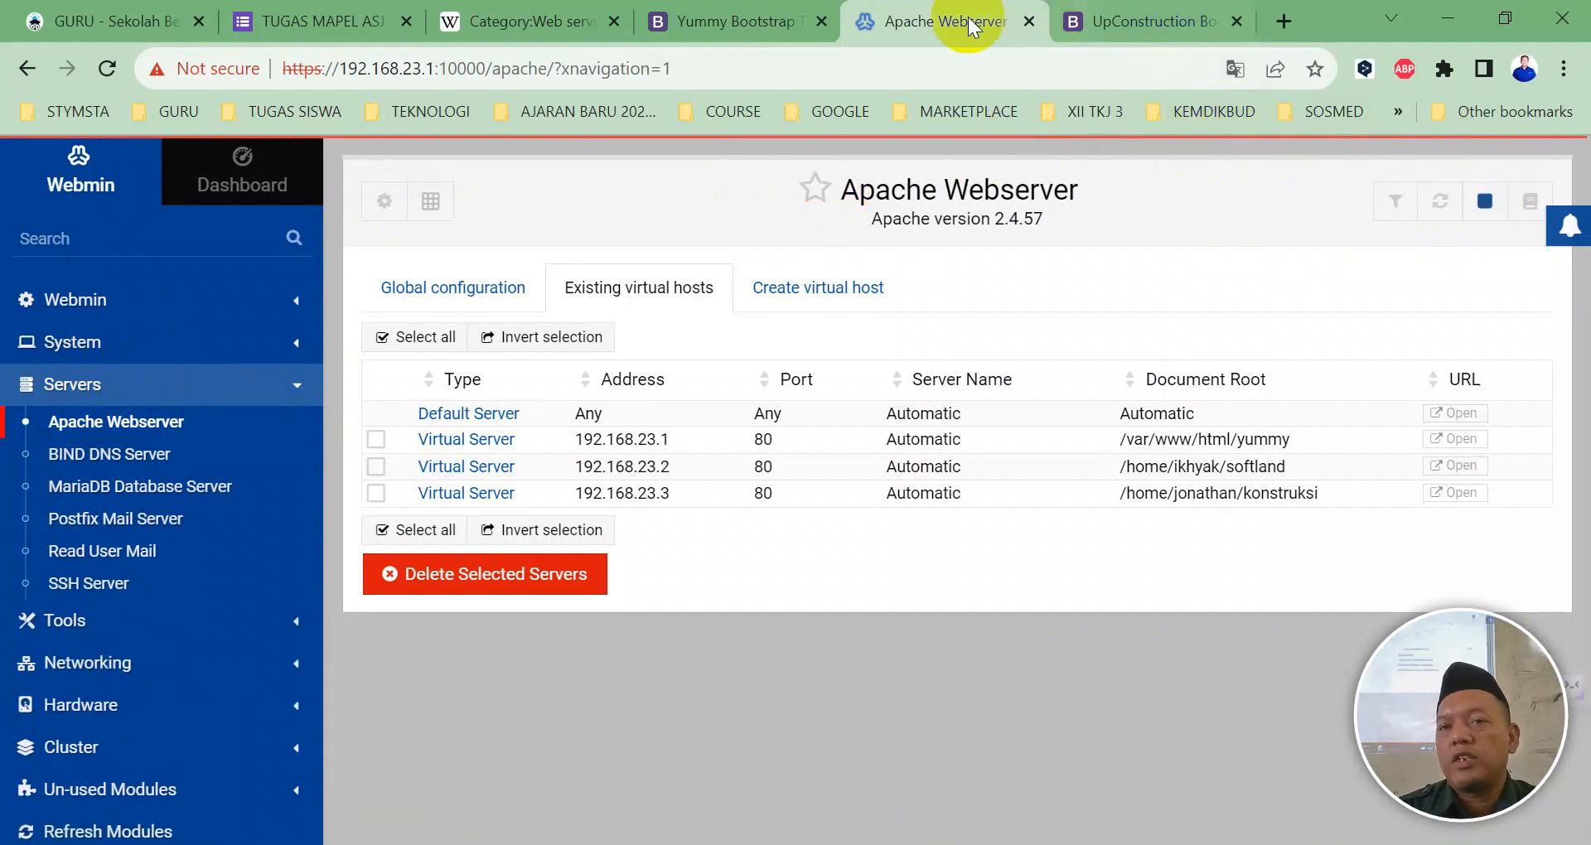
left_click(695, 22)
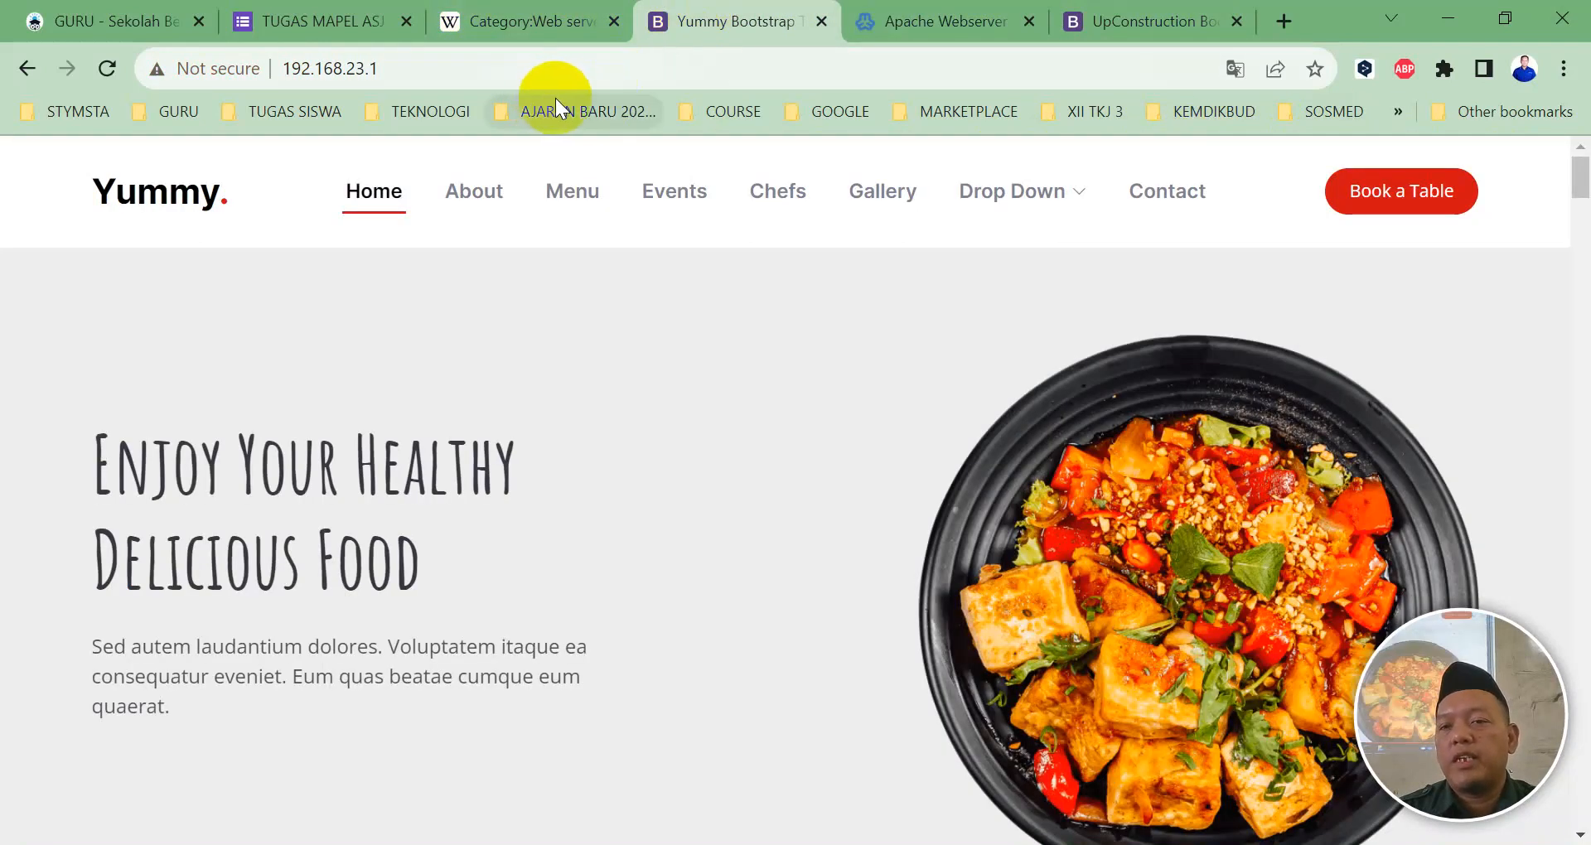
Step: Reload 192.168.23.1 and 192.168.23.3, confirm both show ERR_CONNECTION_REFUSED, and open a new tab
left_click(102, 61)
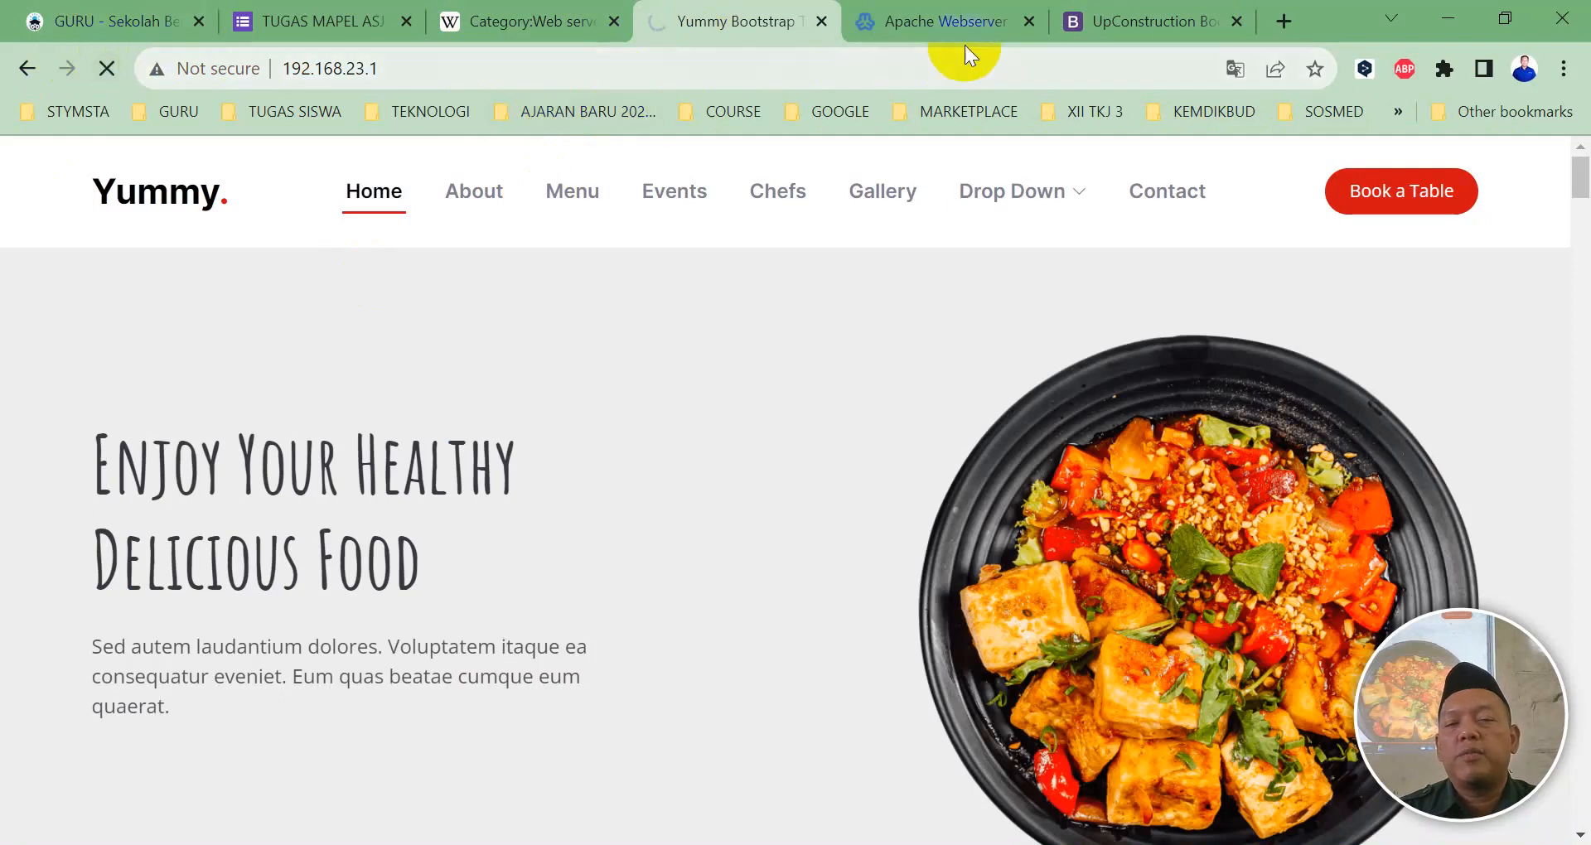
left_click(1091, 38)
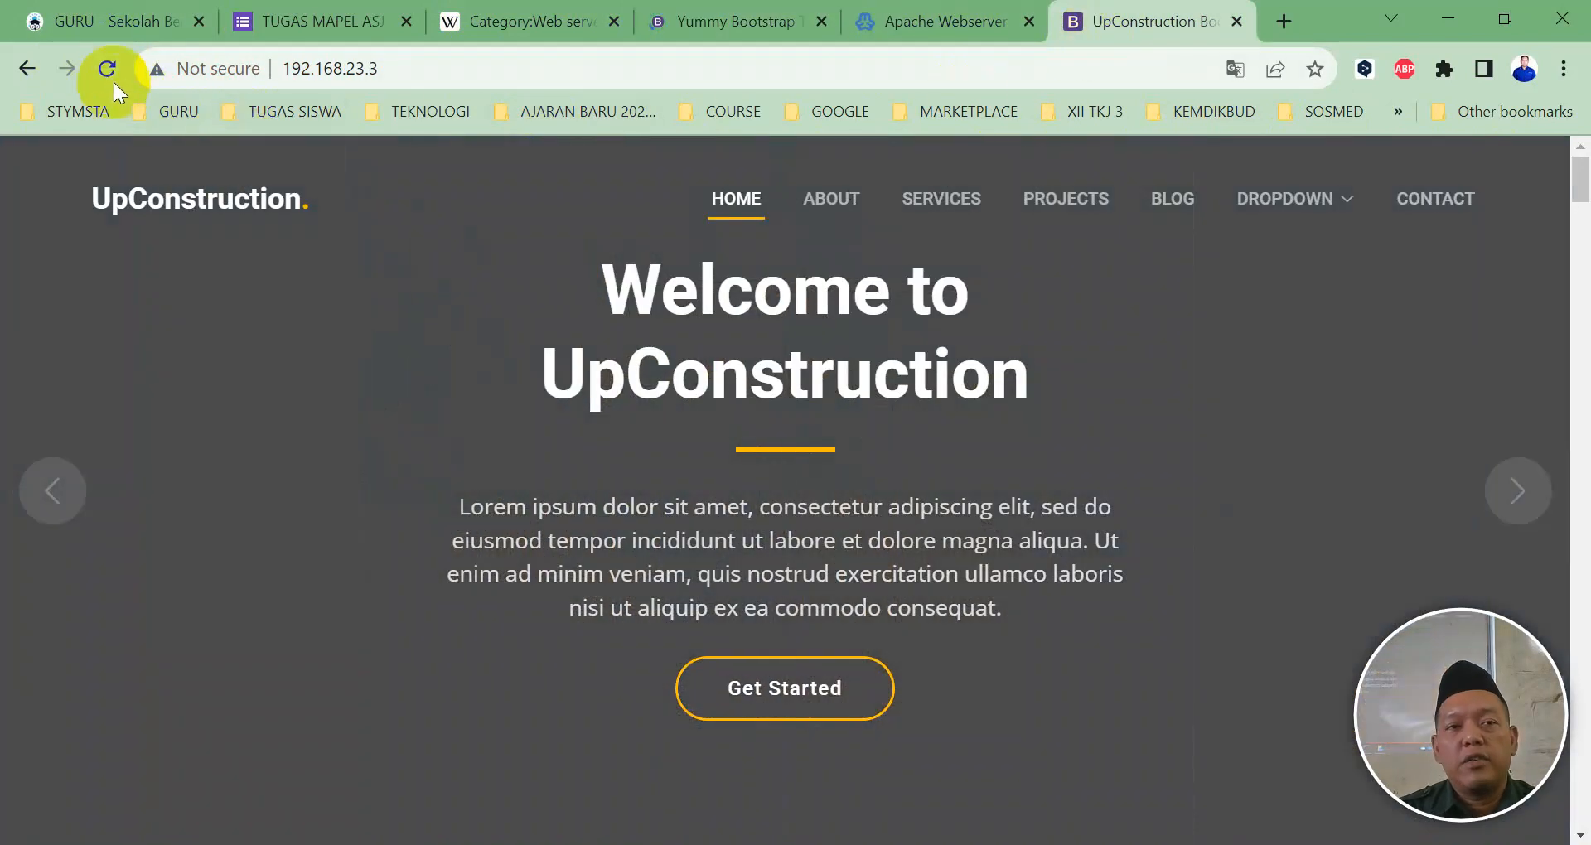
left_click(106, 68)
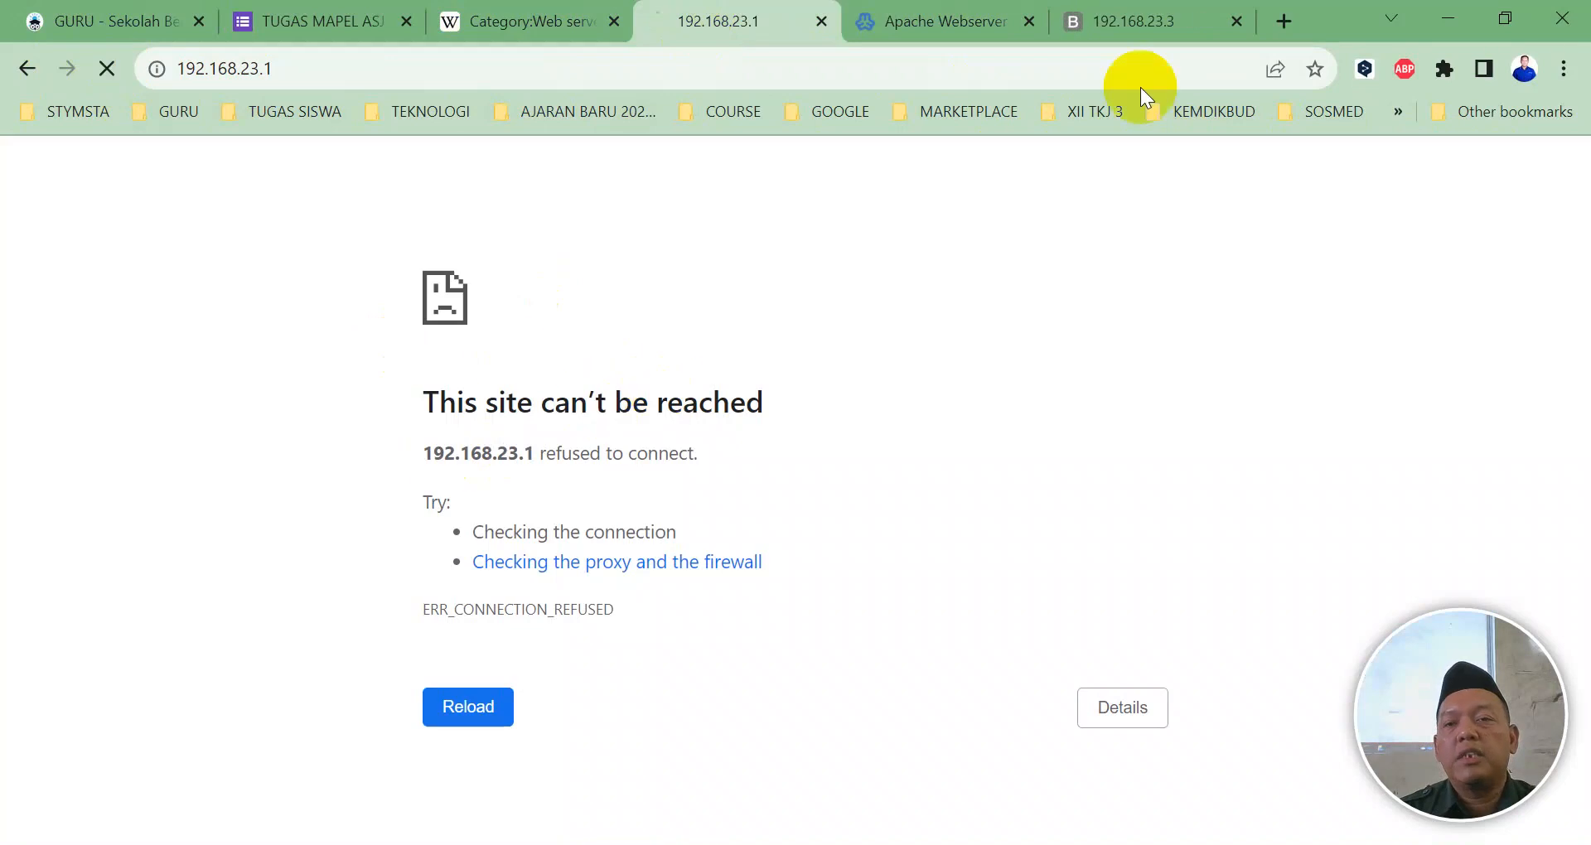
left_click(1193, 20)
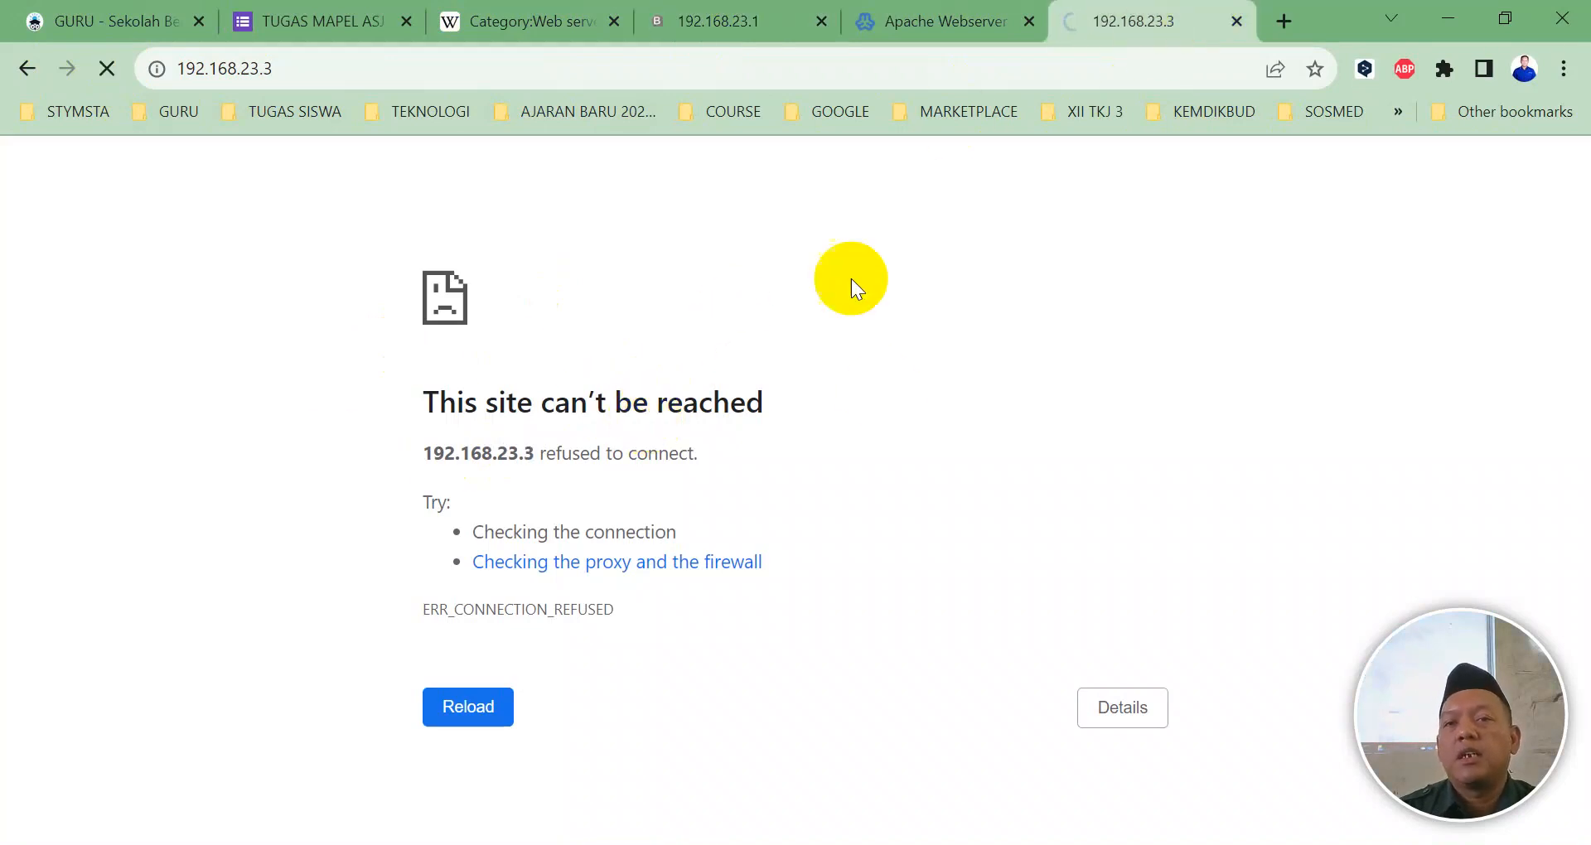
left_click(752, 18)
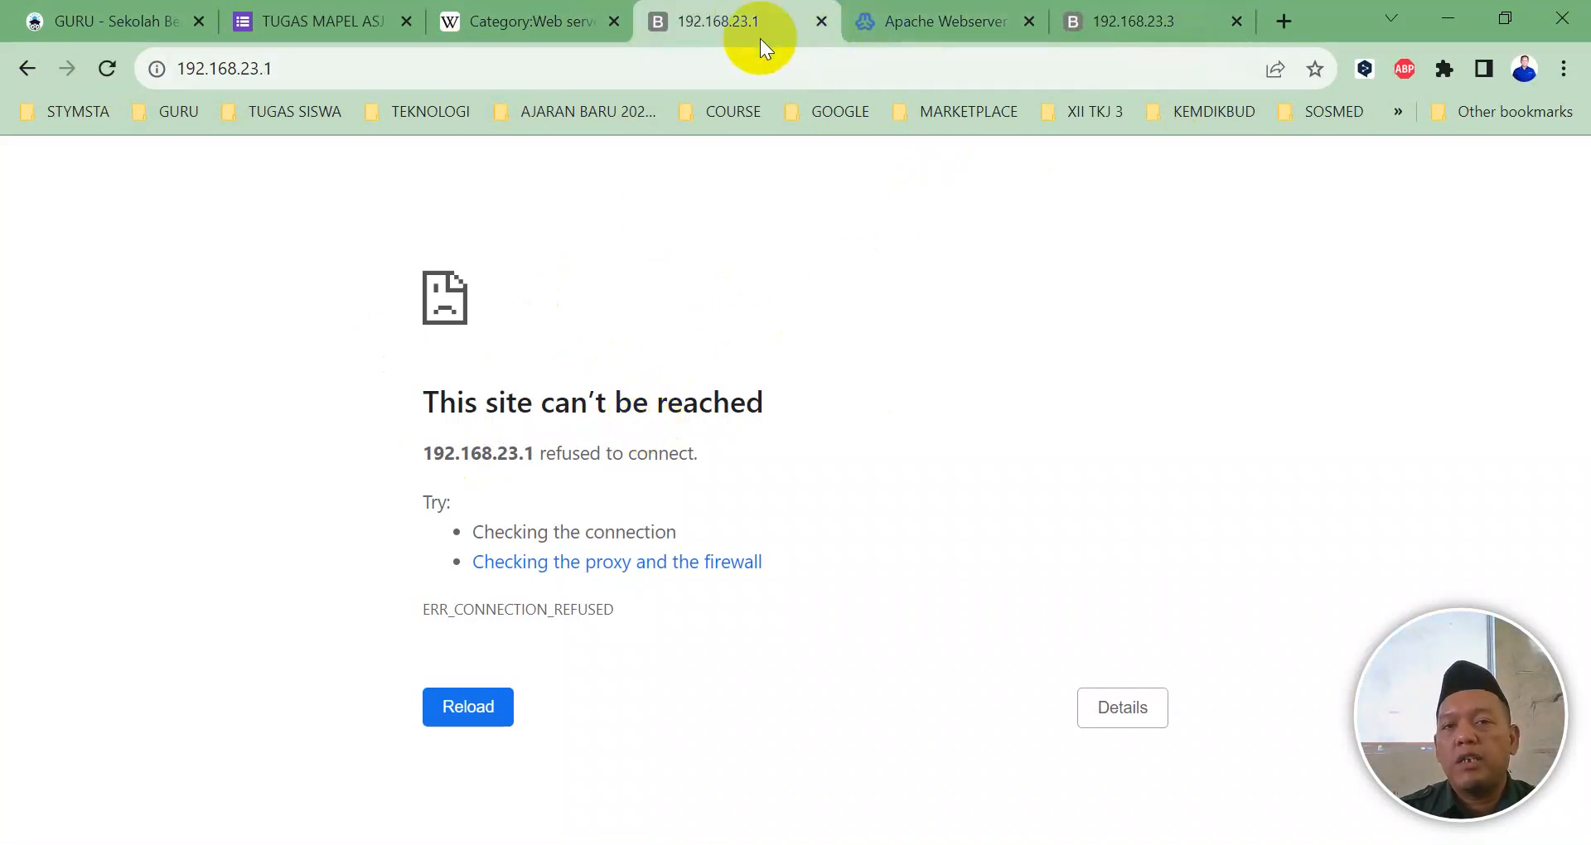
left_click(1122, 19)
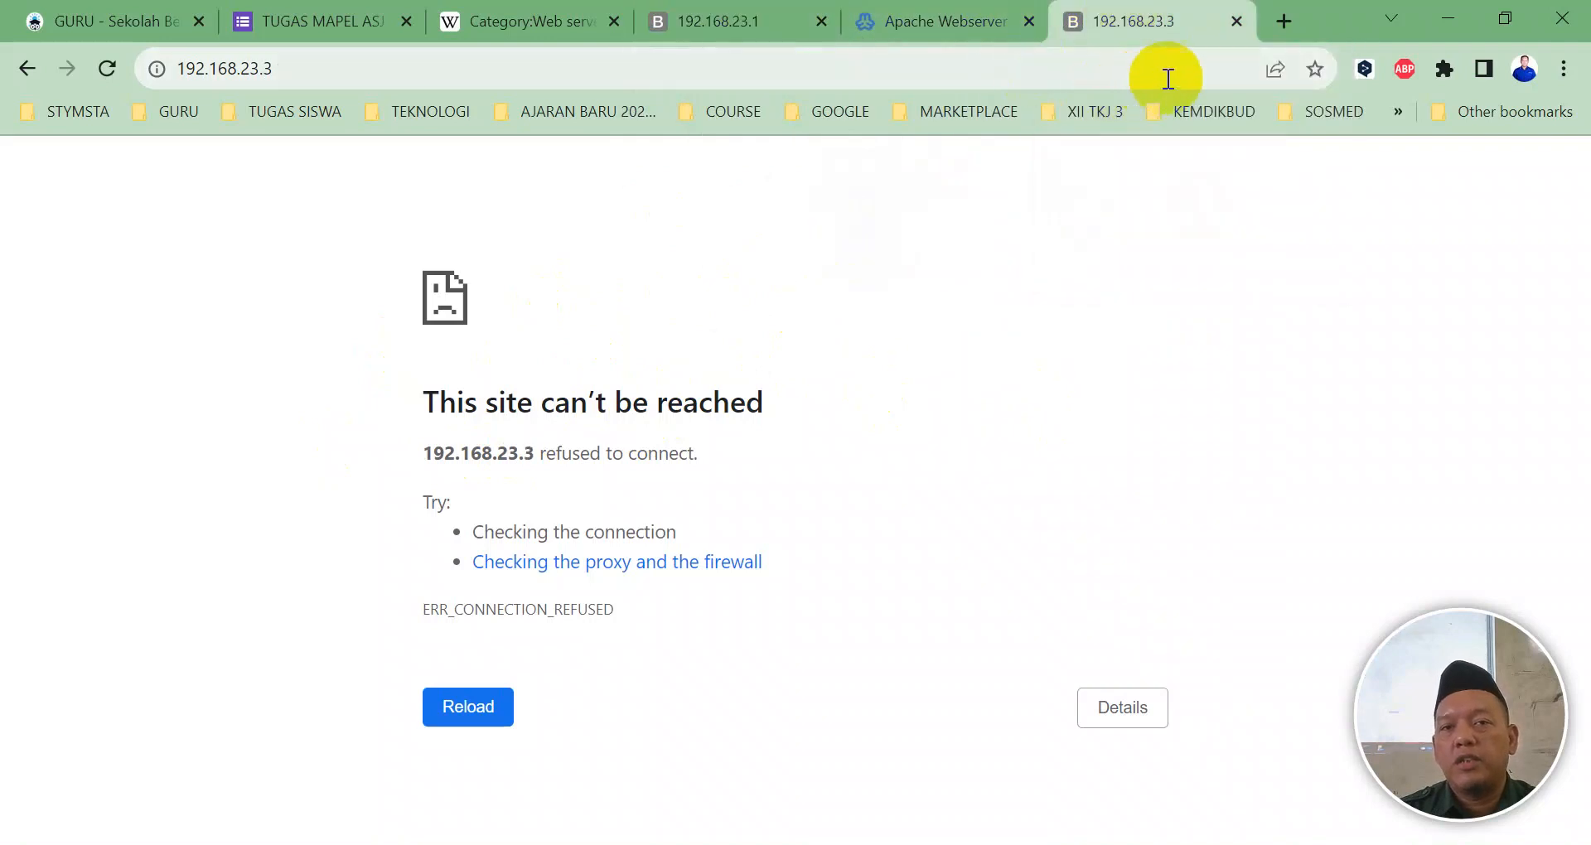
left_click(1284, 19)
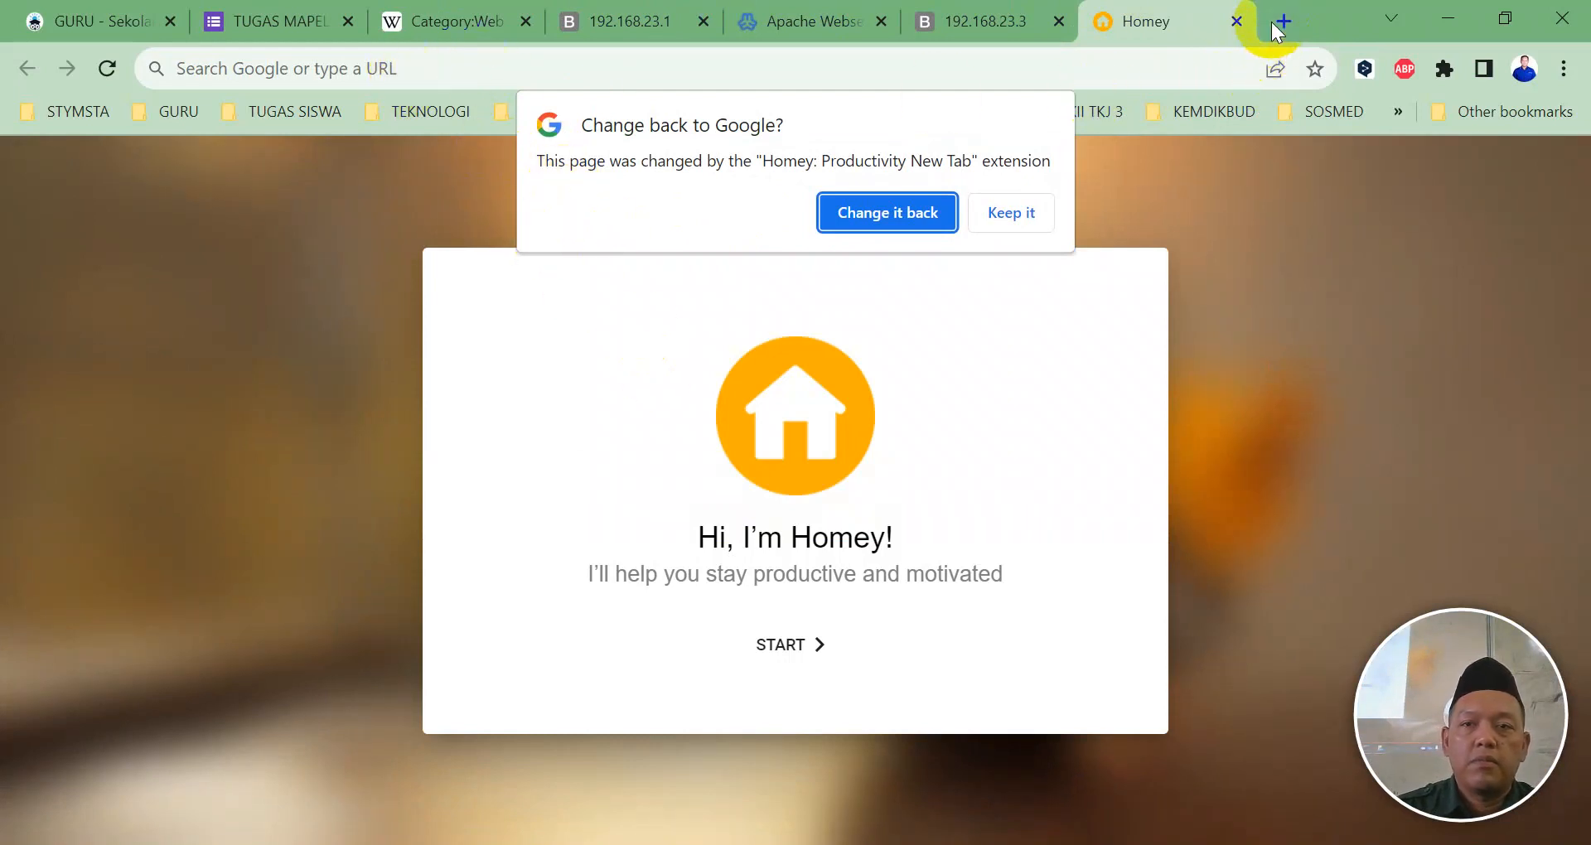
Step: Restore Google's standard new tab page and load the SoftLand site at 192.168.23.2
left_click(877, 212)
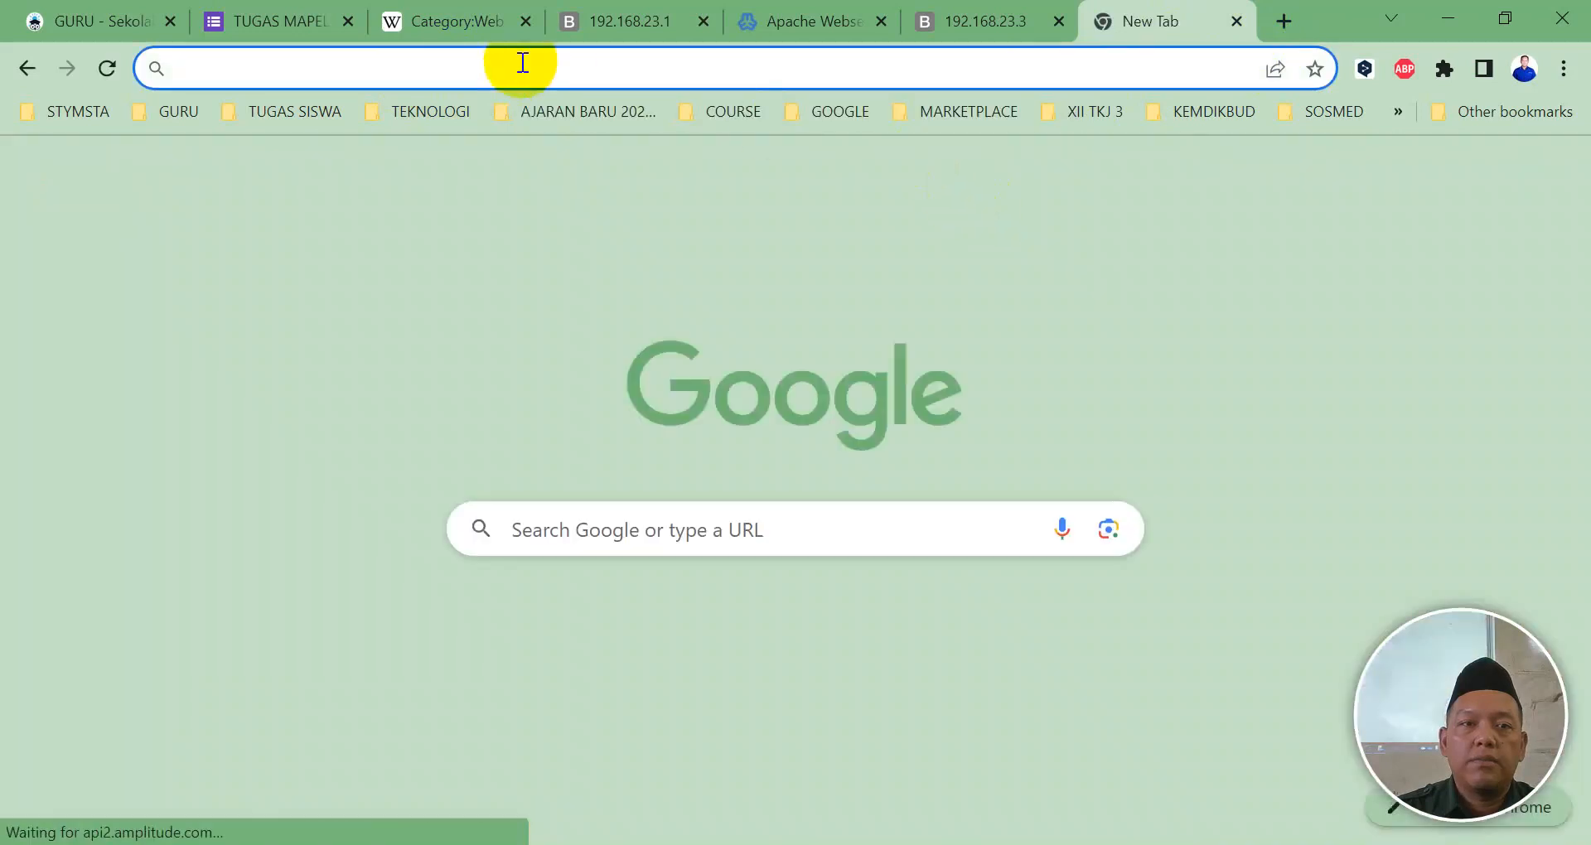
left_click(520, 64)
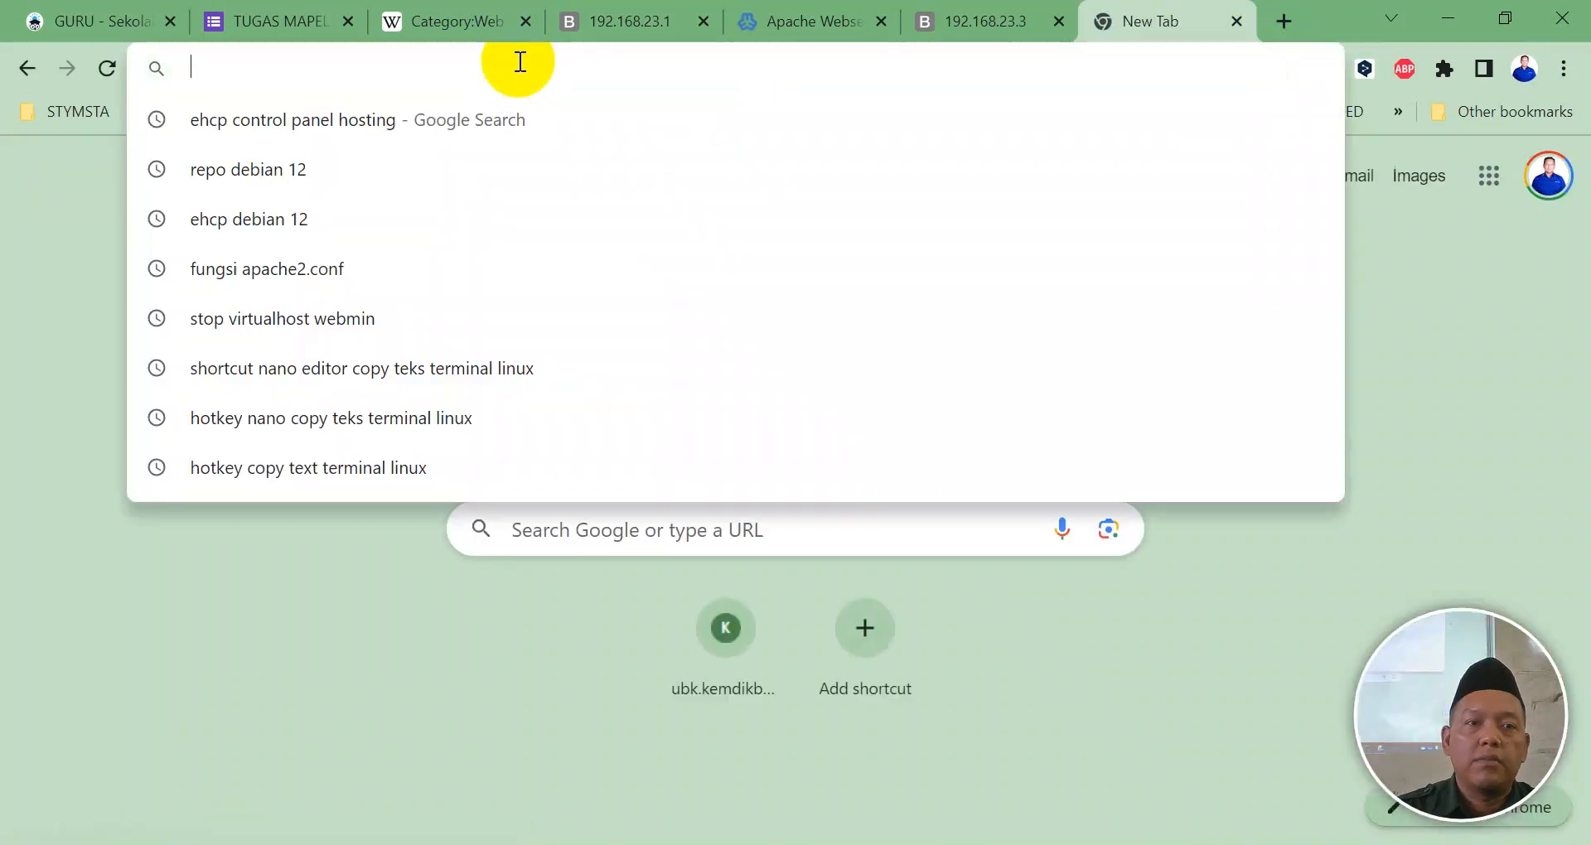
type("1092")
key("BackSpace")
key("BackSpace")
key("BackSpace")
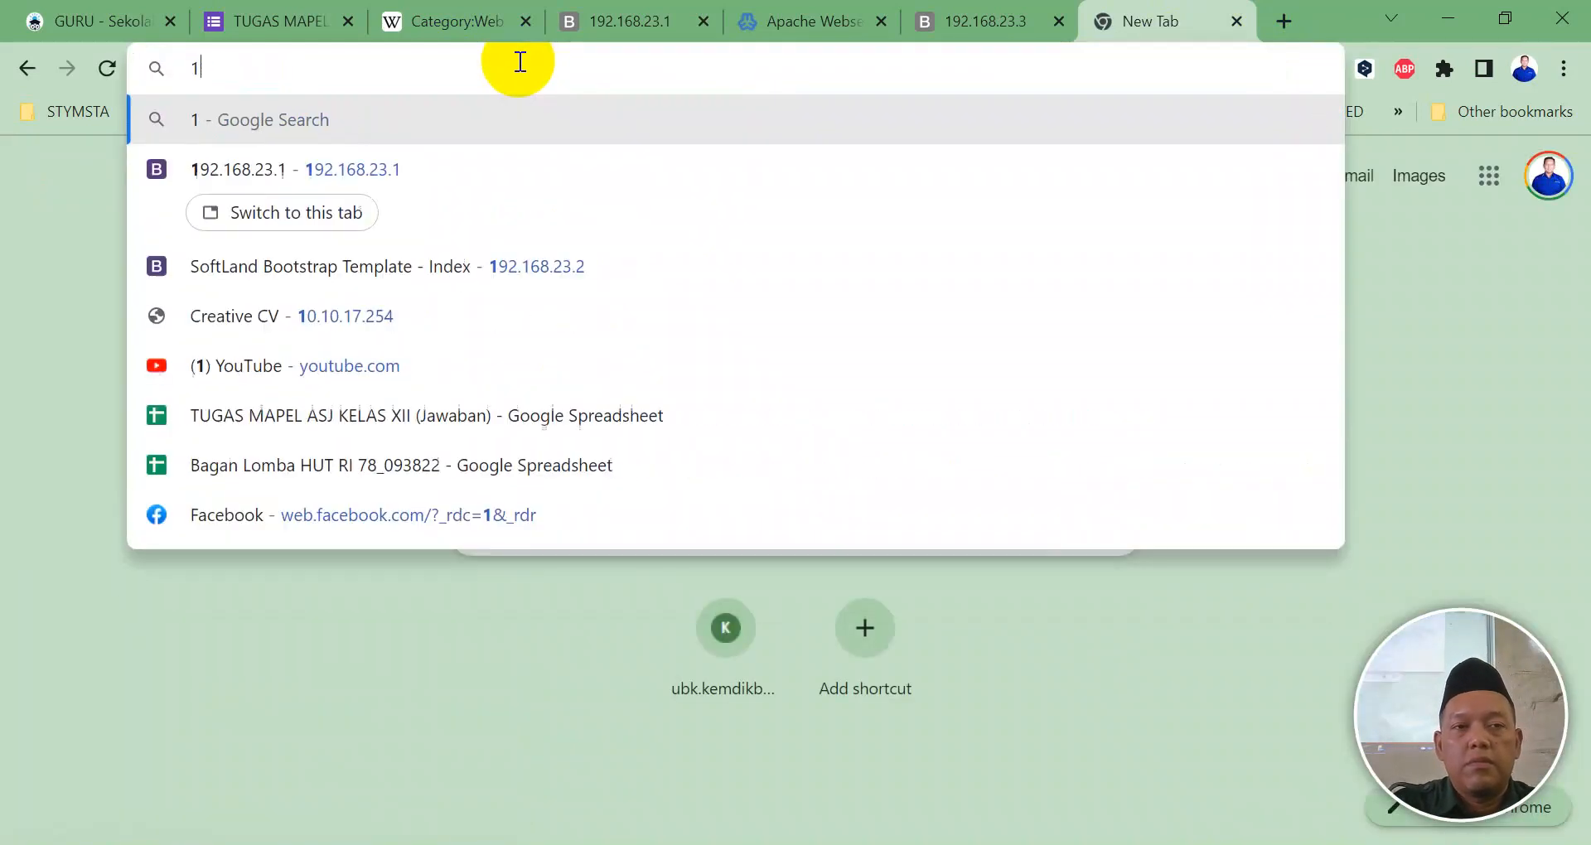
type("92.168.23")
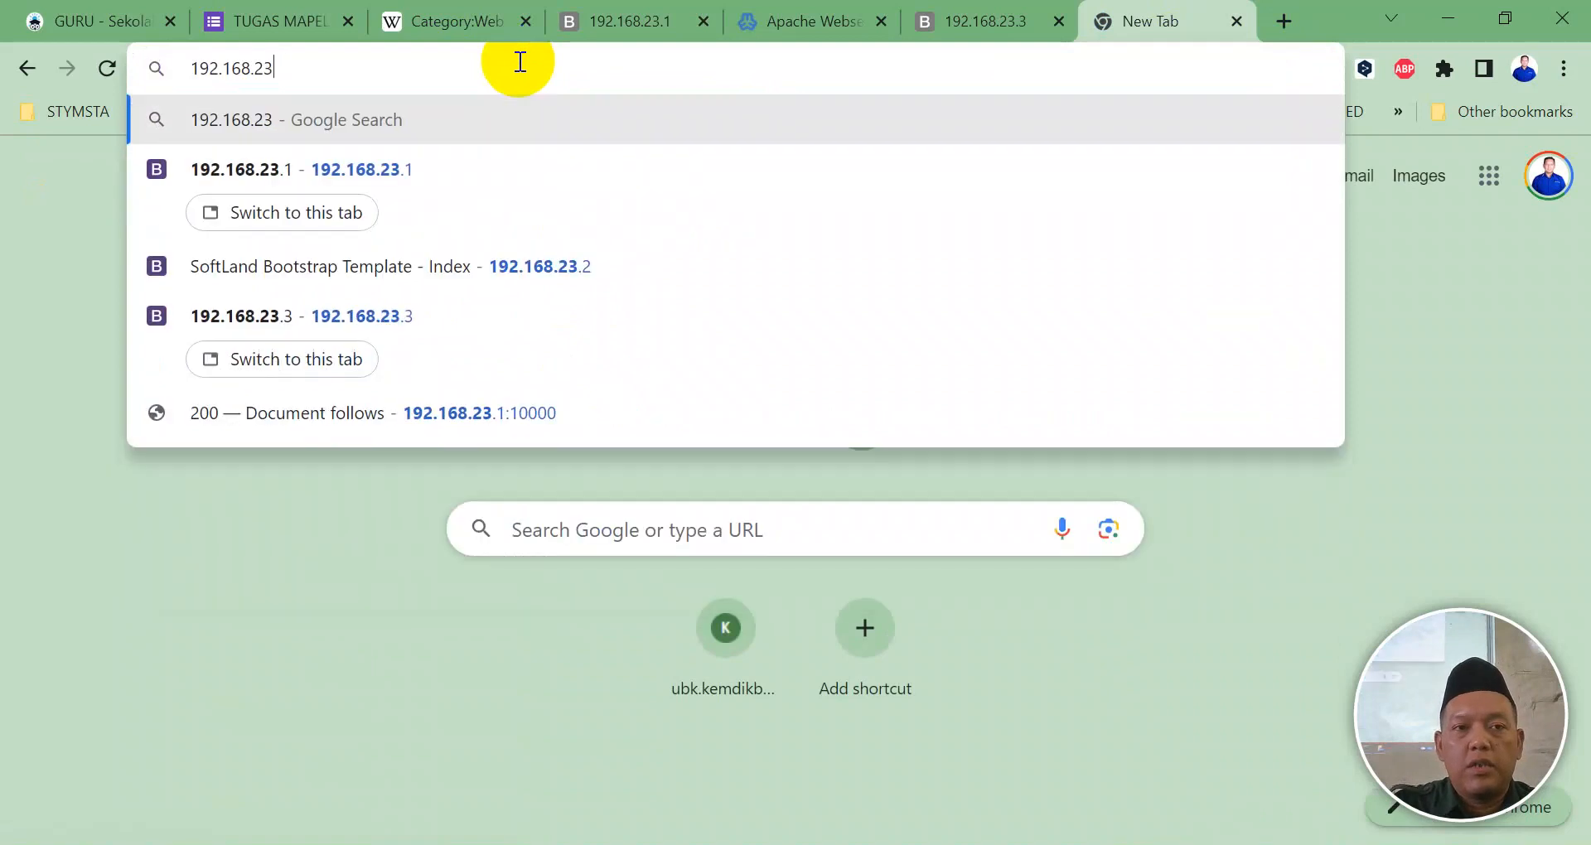
type(".2")
key("Return")
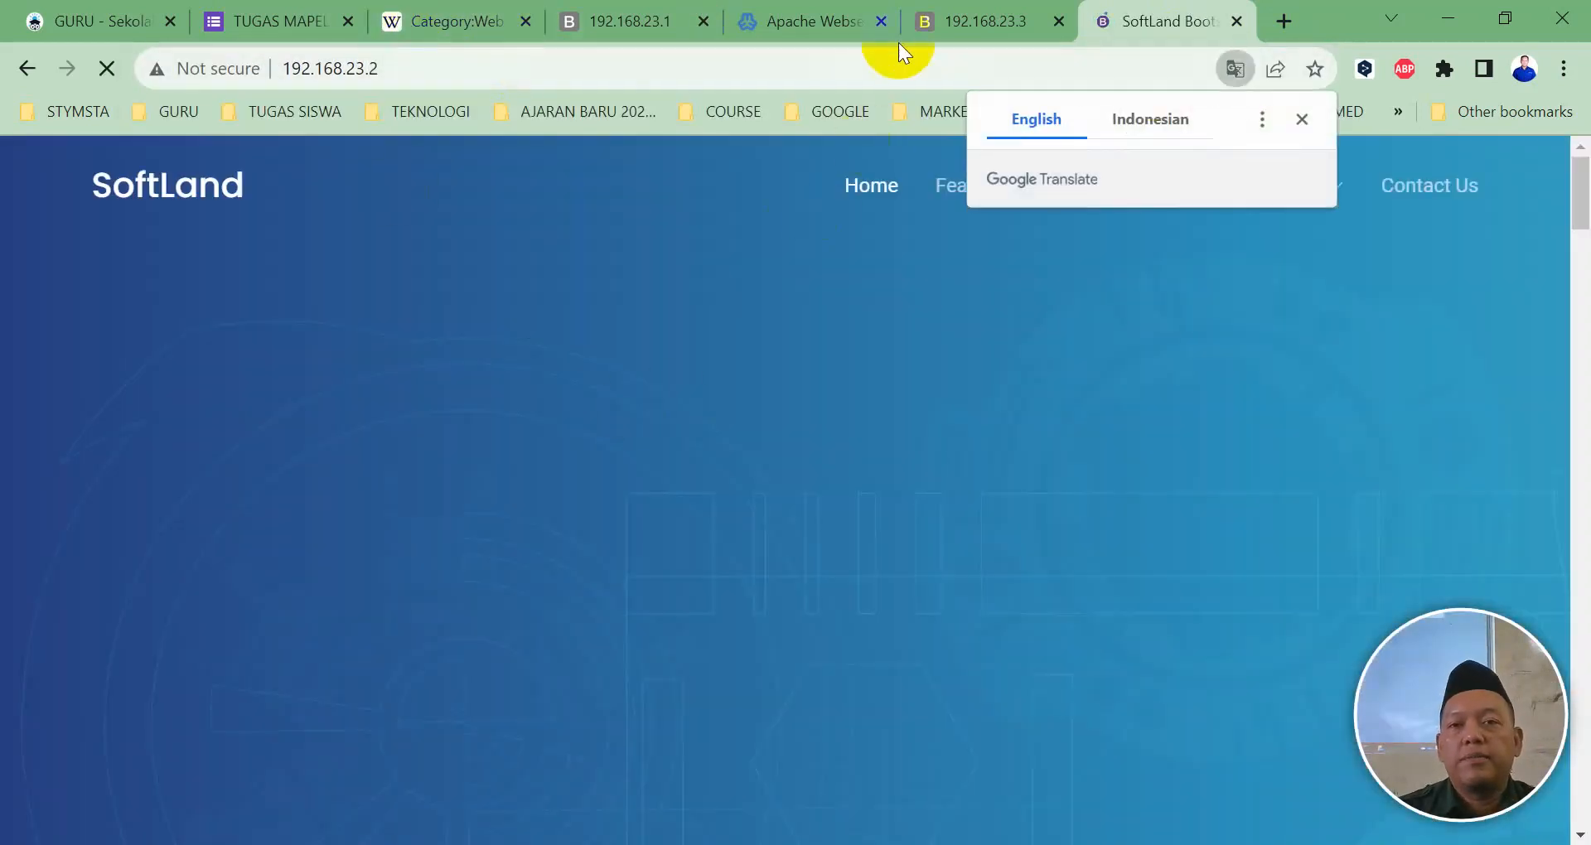
left_click(942, 27)
left_click(1110, 23)
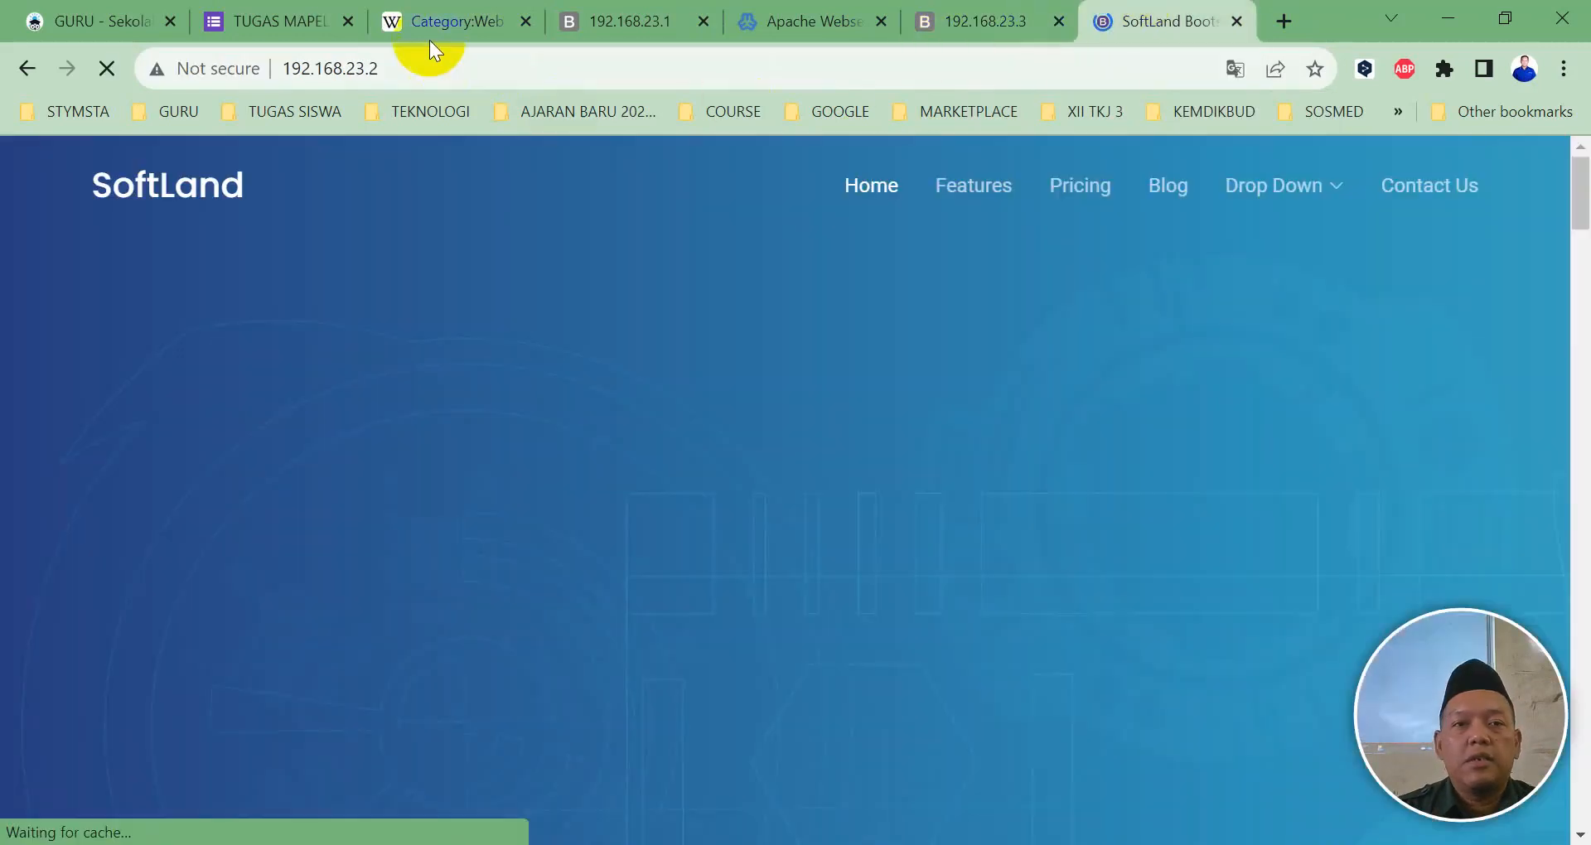
left_click(750, 30)
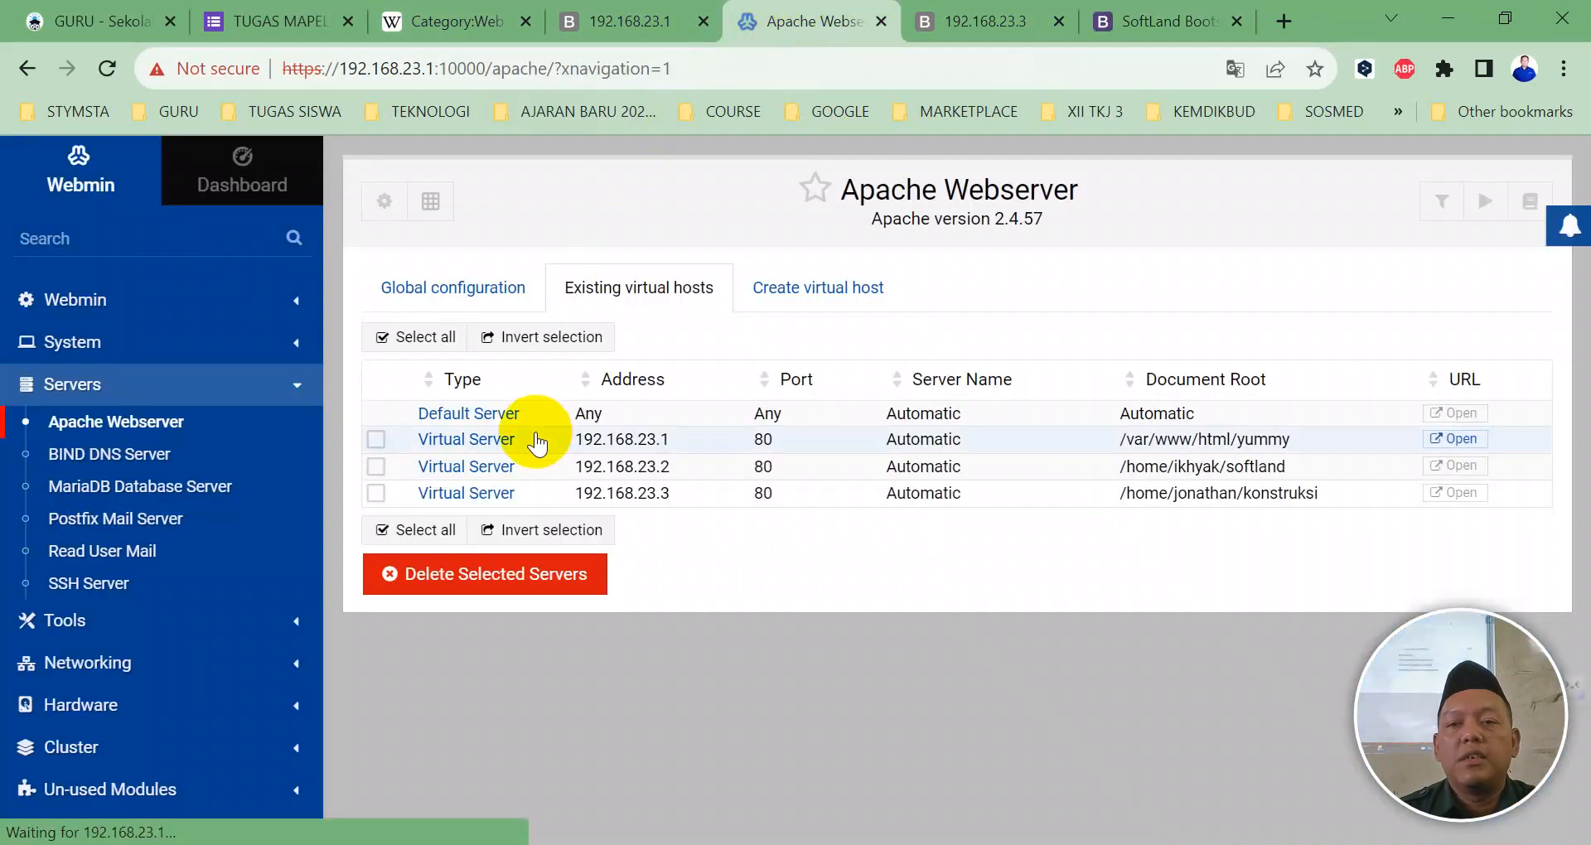
Step: Select the 192.168.23.1, .2 and .3 virtual hosts and start Apache again
left_click(377, 493)
left_click(376, 467)
left_click(376, 440)
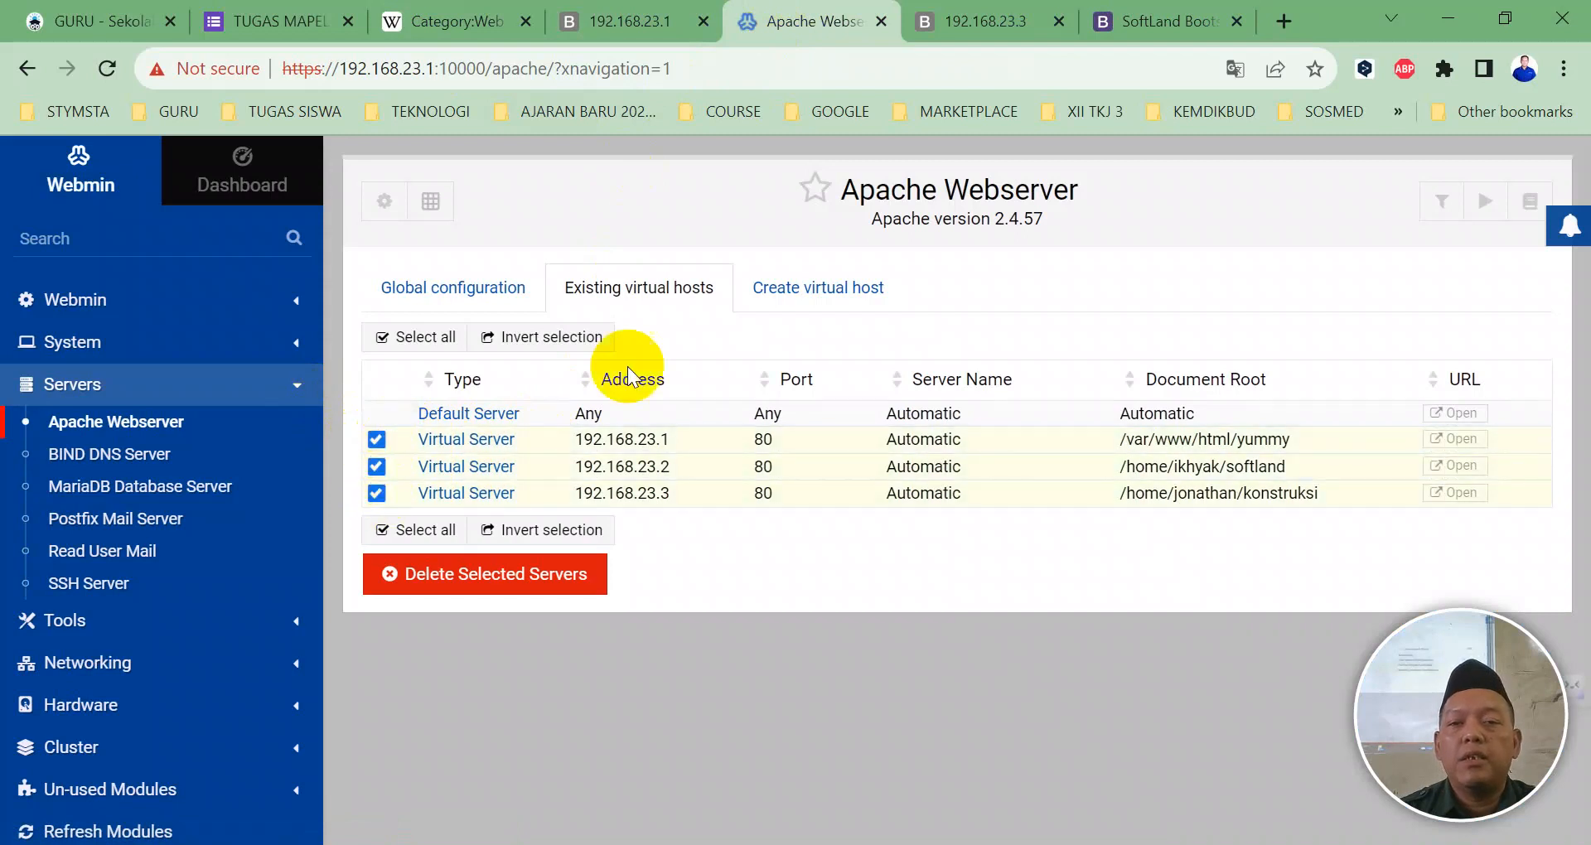
left_click(1485, 203)
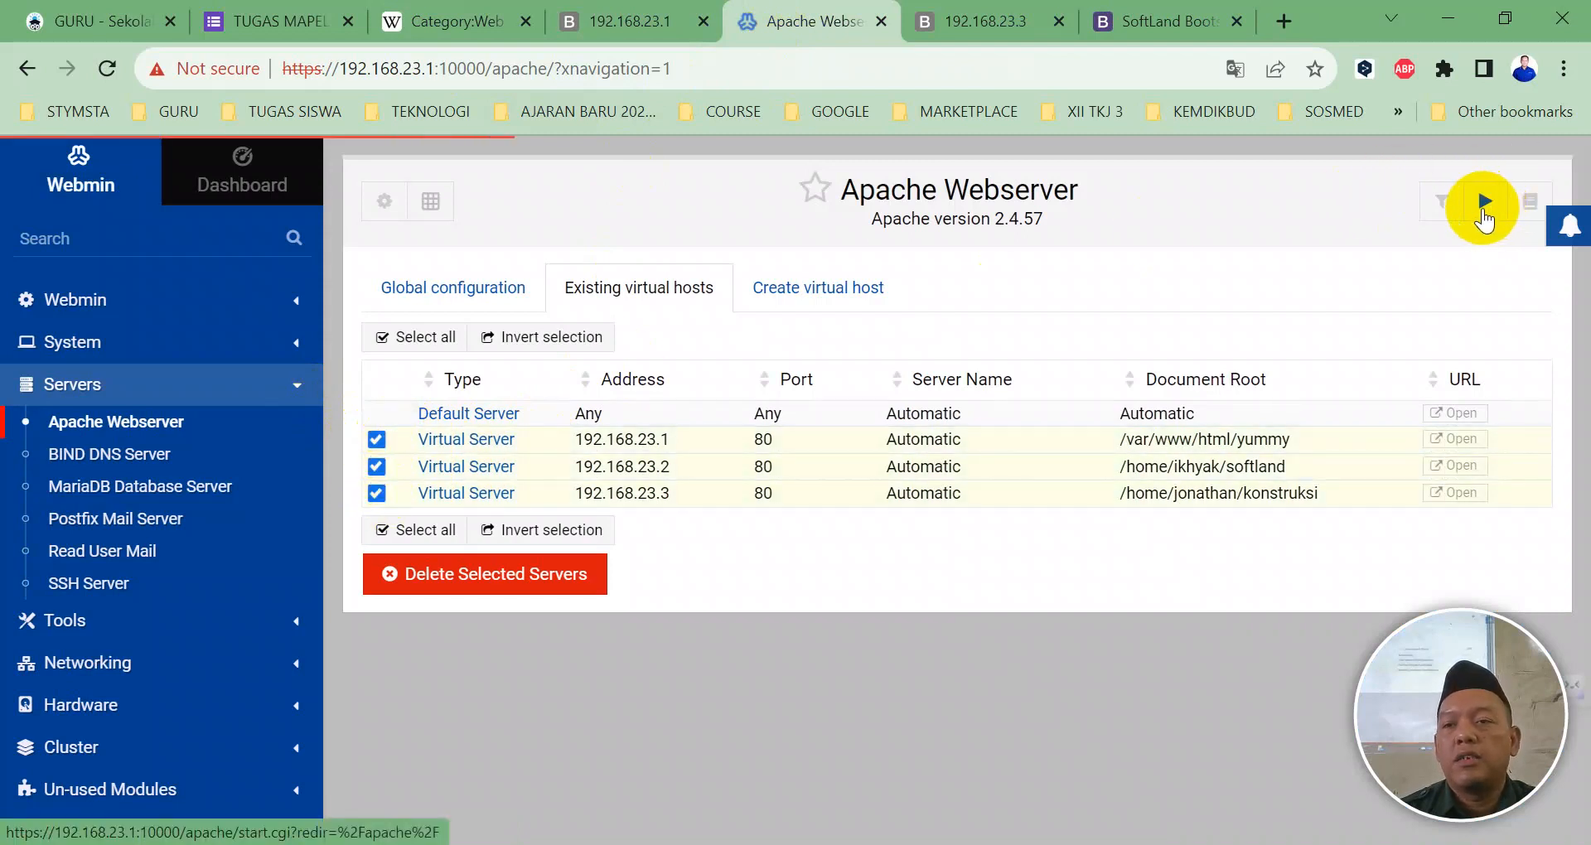
Step: Reload the 192.168.23.3 and 192.168.23.1 tabs to bring UpConstruction and Yummy back
left_click(973, 21)
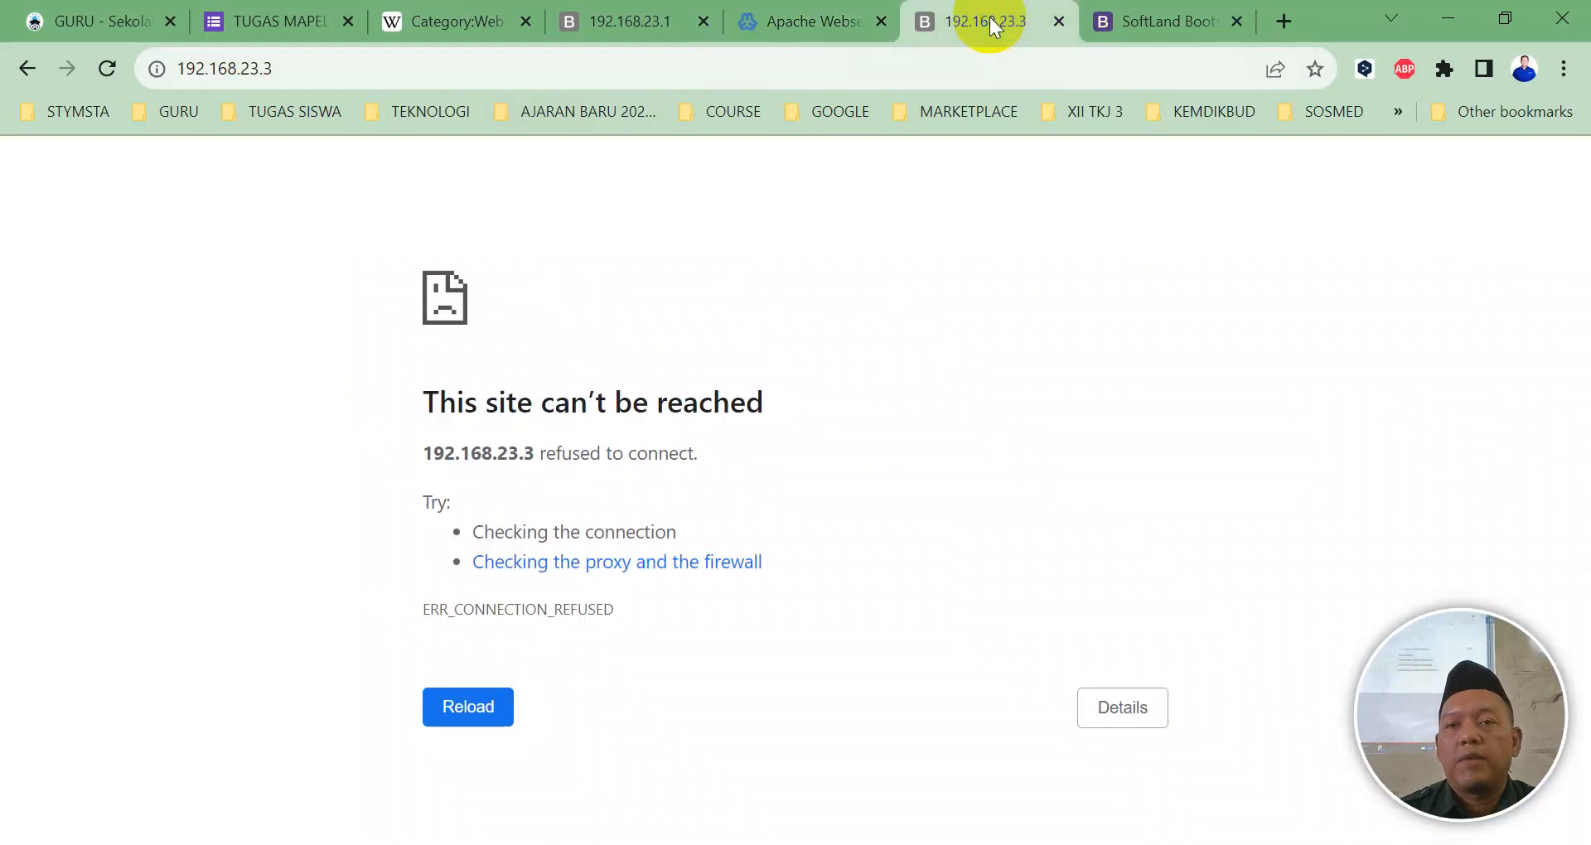
left_click(97, 73)
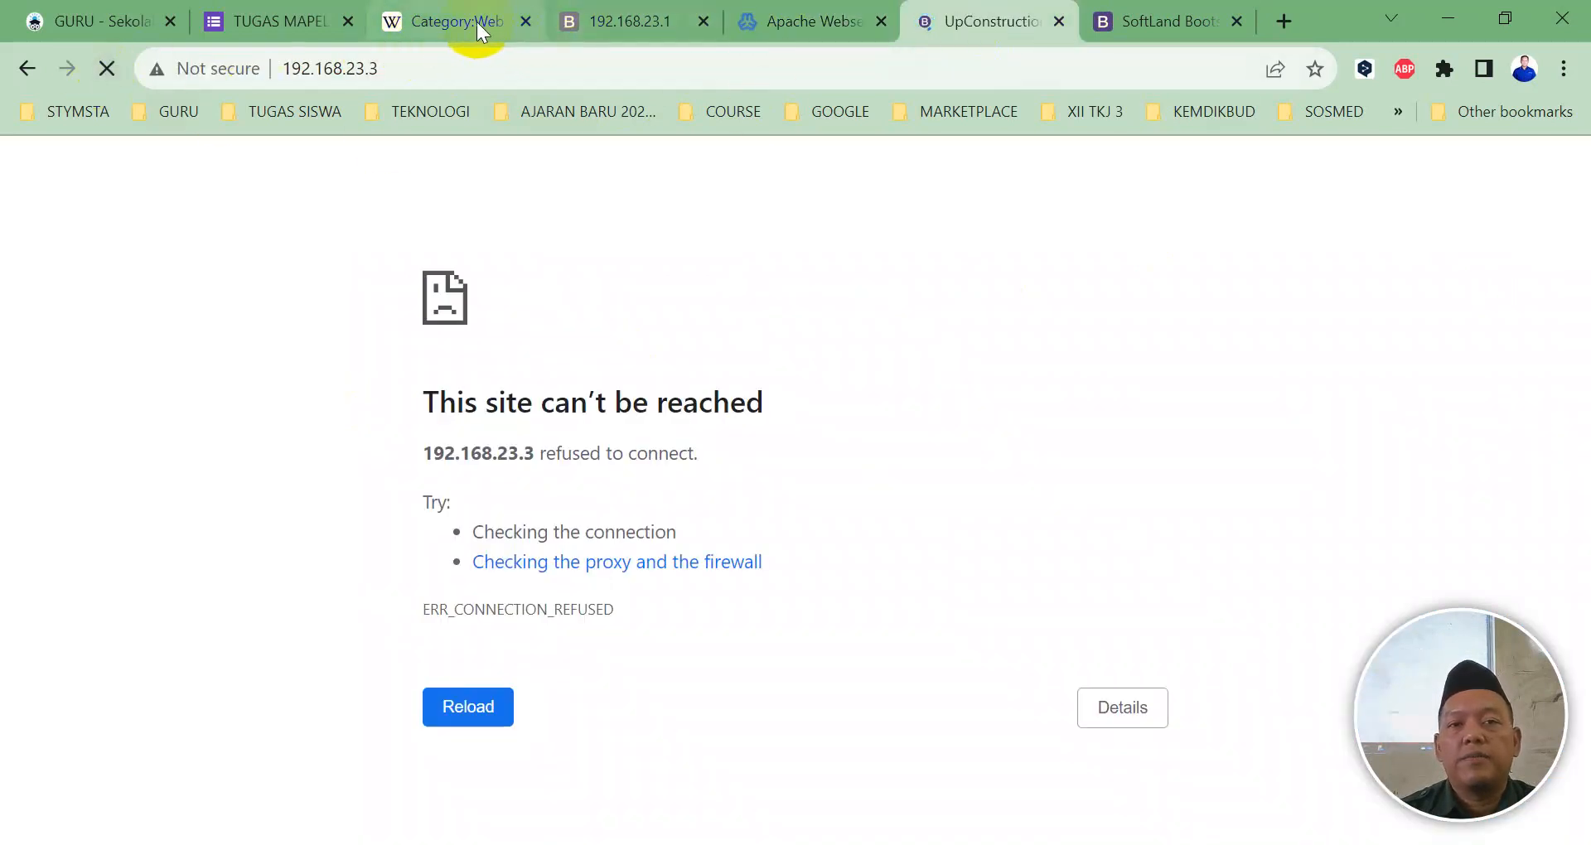
left_click(583, 21)
left_click(116, 61)
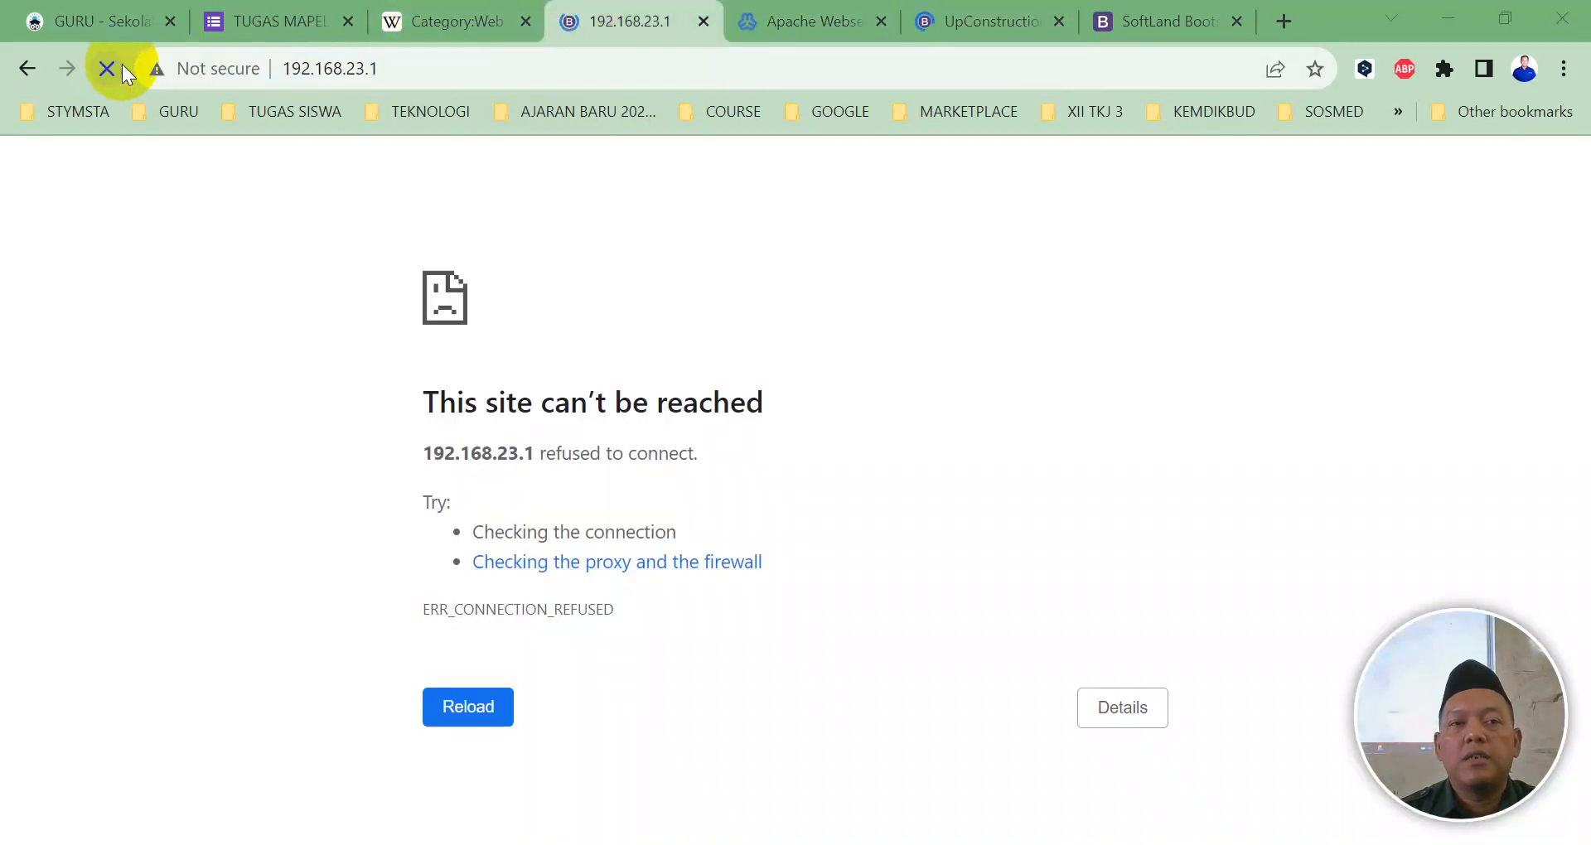